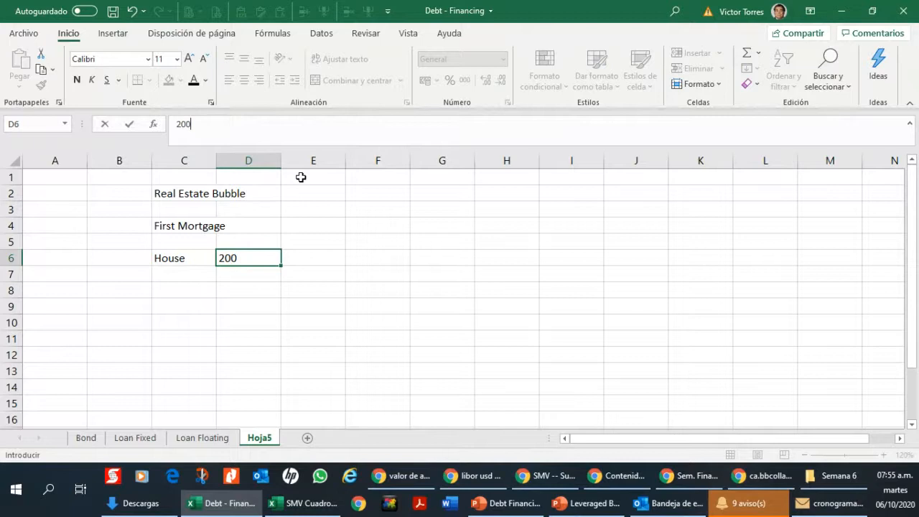
Step: Enter 300000 as the house value in D6, formatted with a thousands separator
key(BackSpace)
key(BackSpace)
key(BackSpace)
text(300,)
key(BackSpace)
text(000)
key(Return)
key(Up)
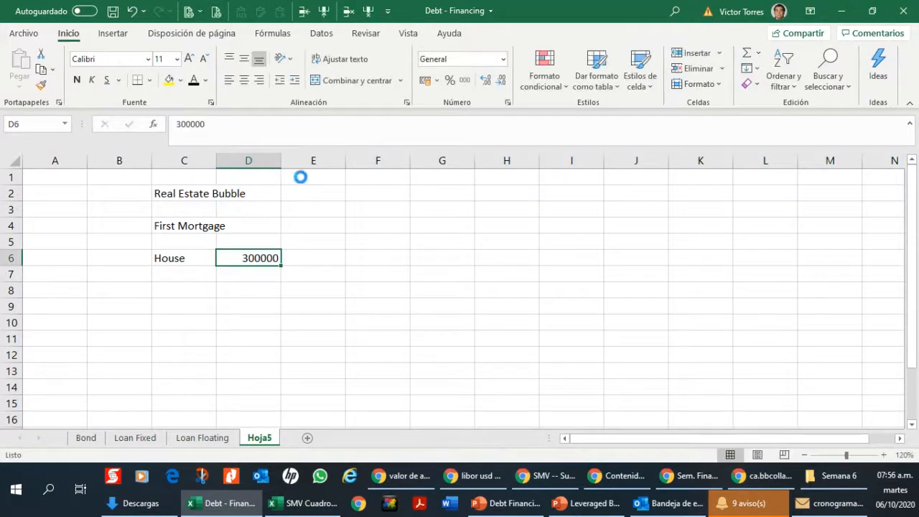
Step: Label cell C7, below House, as "Mortgage"
key(Down)
key(Left)
text(Mo)
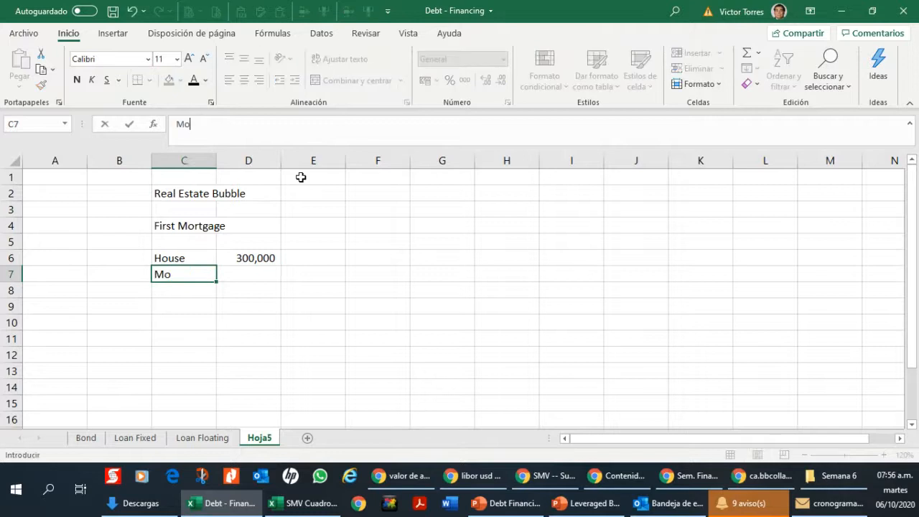
key(BackSpace)
key(BackSpace)
text(1)
key(BackSpace)
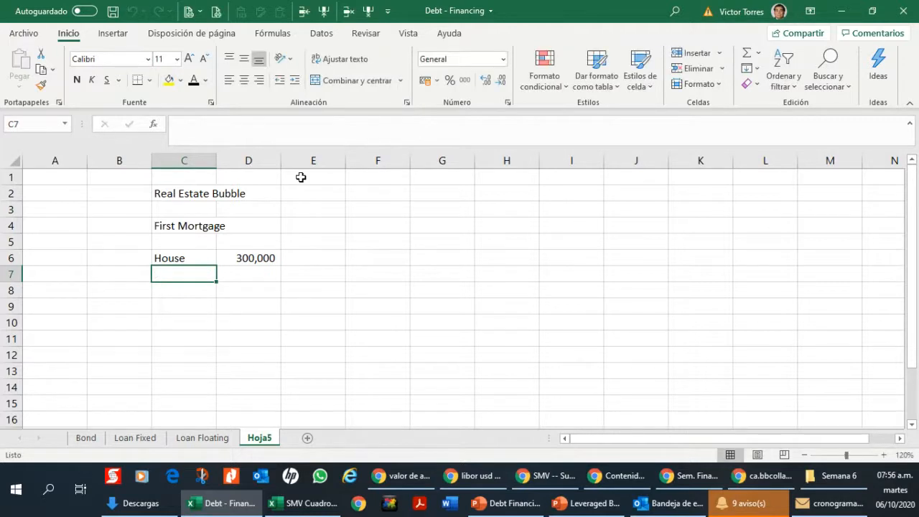
text(Morthga)
key(BackSpace)
key(BackSpace)
key(BackSpace)
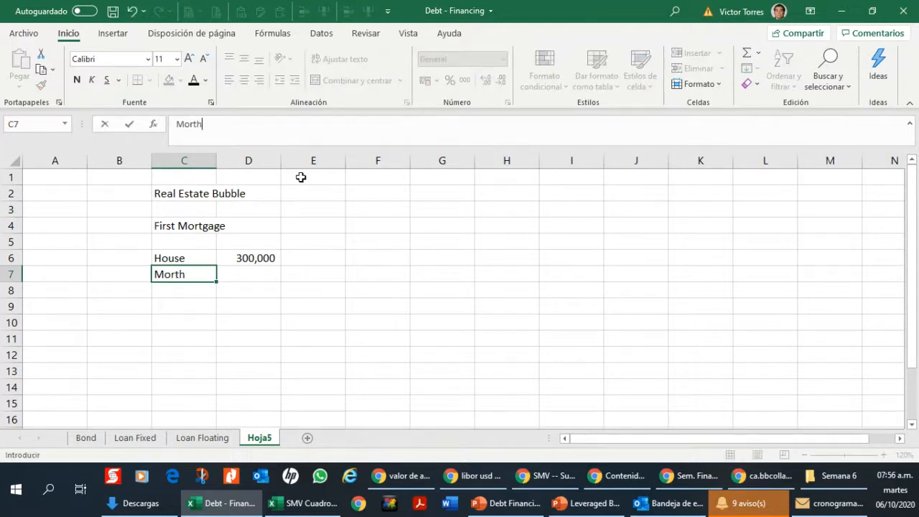
text(gage)
Step: Enter 200000 as the mortgage amount in D7 and format it with a thousands separator
key(Tab)
text(200000)
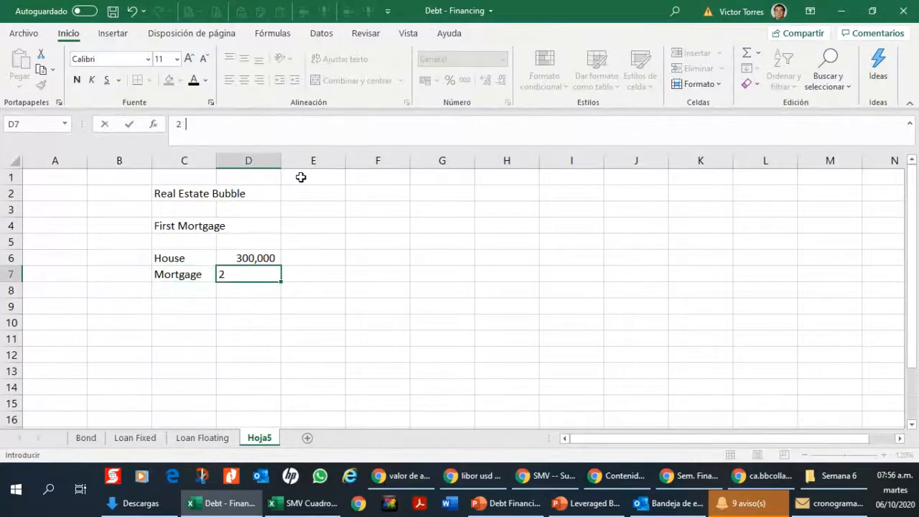
key(Return)
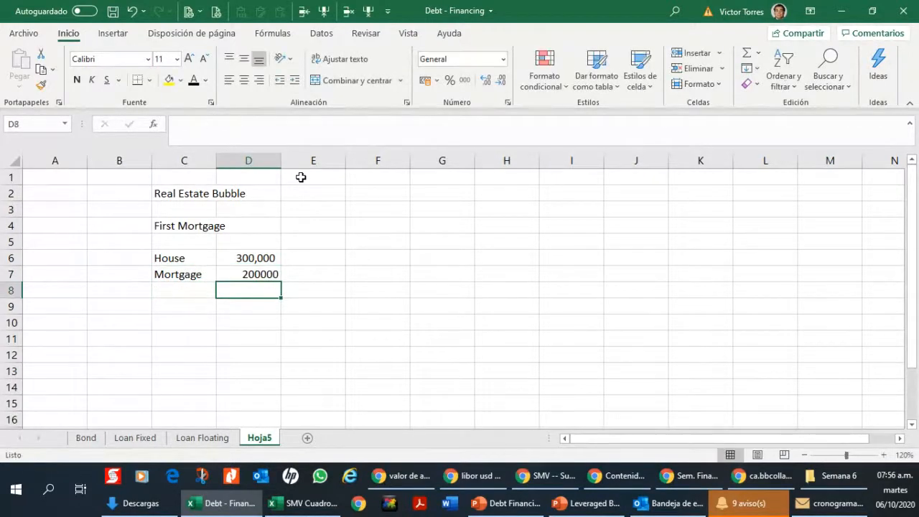
key(Up)
key(ctrl+shift+1)
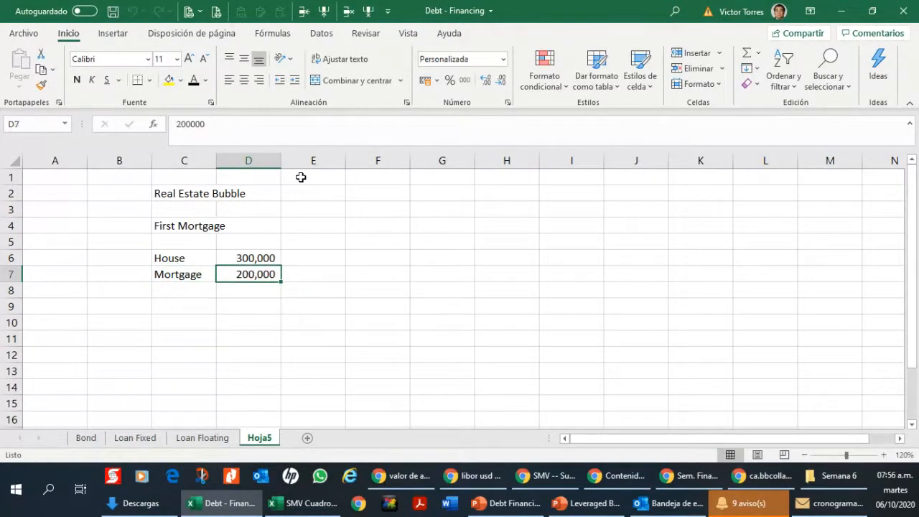
click(883, 454)
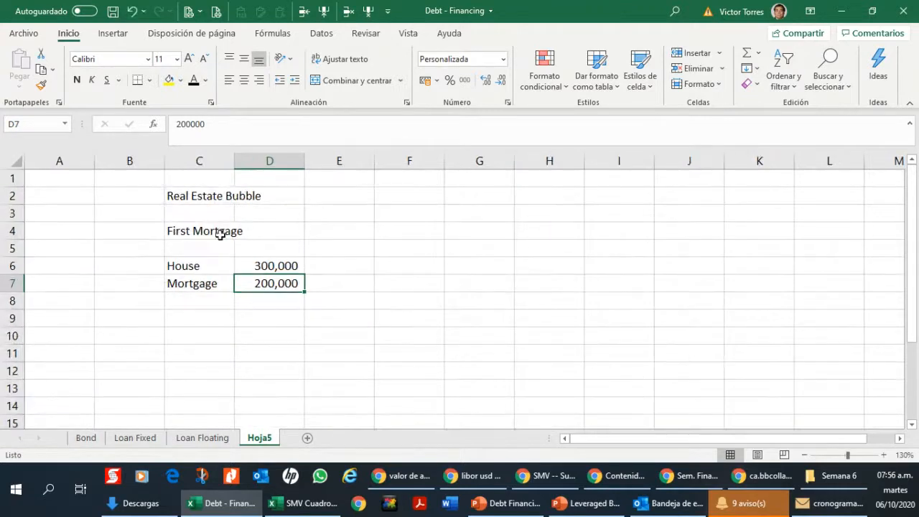
drag(216, 230, 275, 290)
key(ctrl+c)
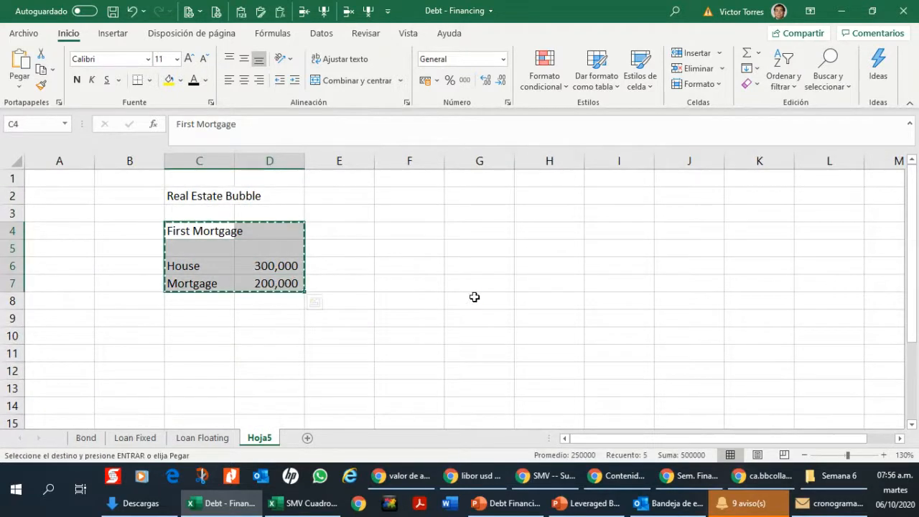
key(Right)
key(Right)
key(Right)
key(Escape)
key(Down)
key(Down)
key(Left)
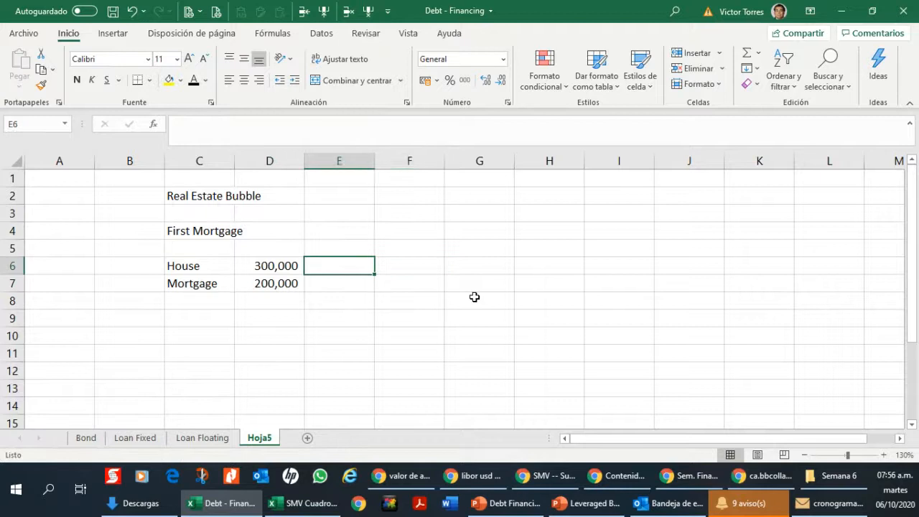
key(Left)
key(Right)
key(Right)
key(Right)
text(+)
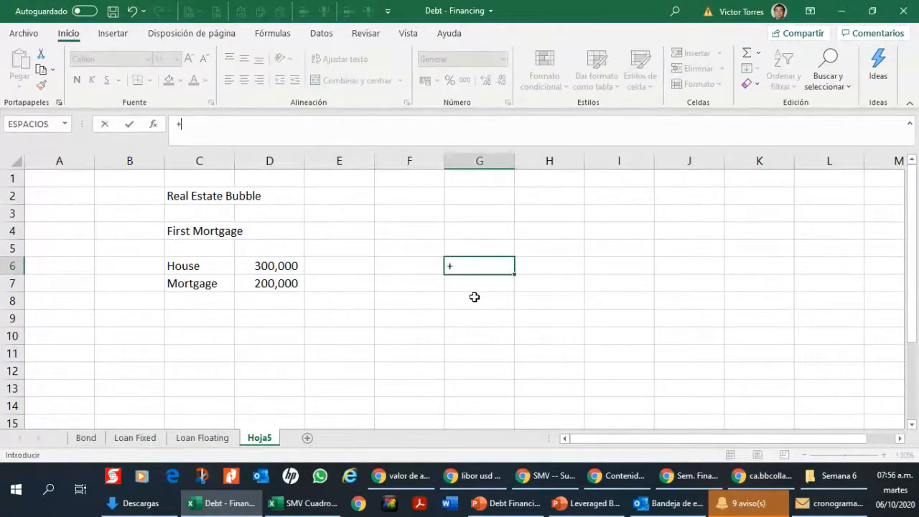
key(Left)
key(Left)
key(Left)
key(Escape)
Step: Enter 500,000 in G6 as the new house value
text(500,000)
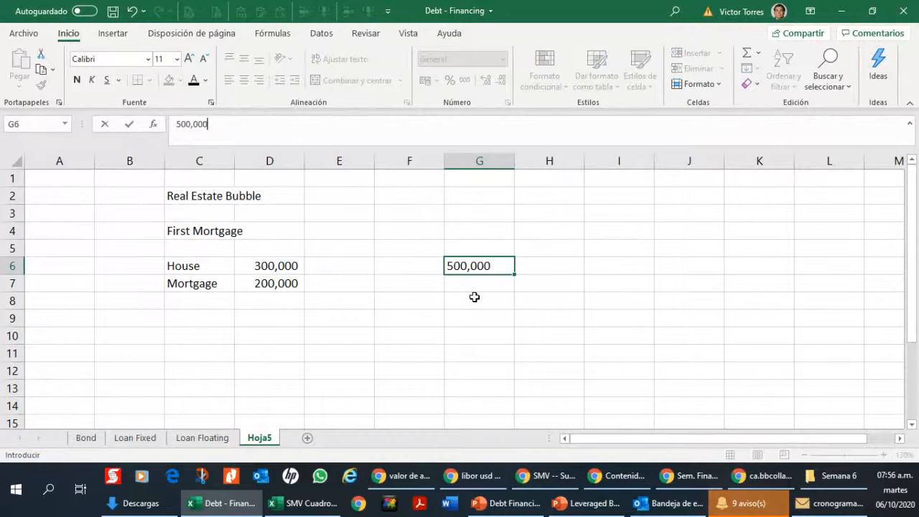
key(Return)
key(Up)
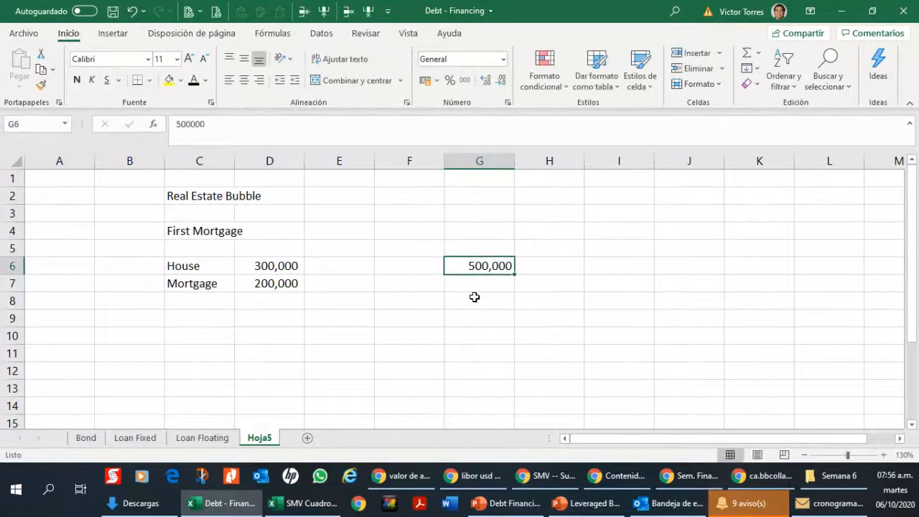
Step: Calculate the house value's growth in F6 with the formula +G6/D6-1 and format it as a percentage with one decimal
key(Left)
text(+)
key(Right)
text(/)
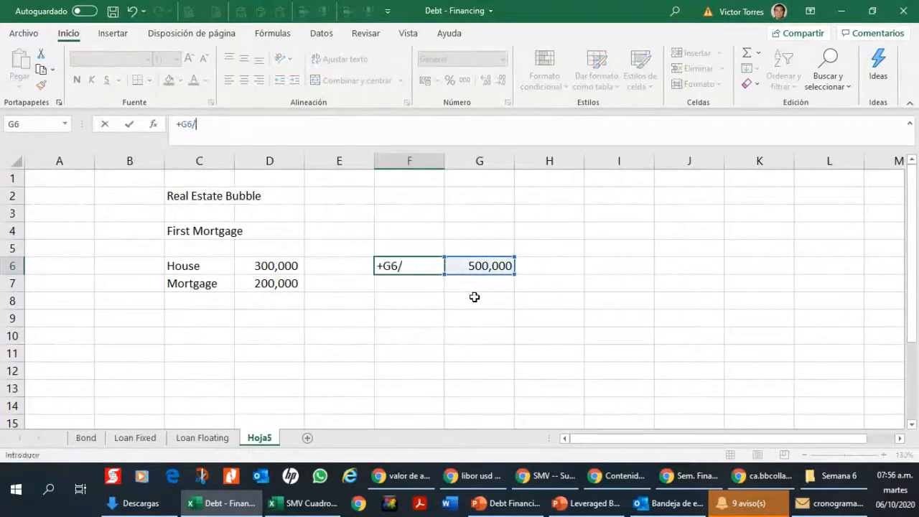
key(Left)
key(Left)
text(-1)
key(Return)
key(Up)
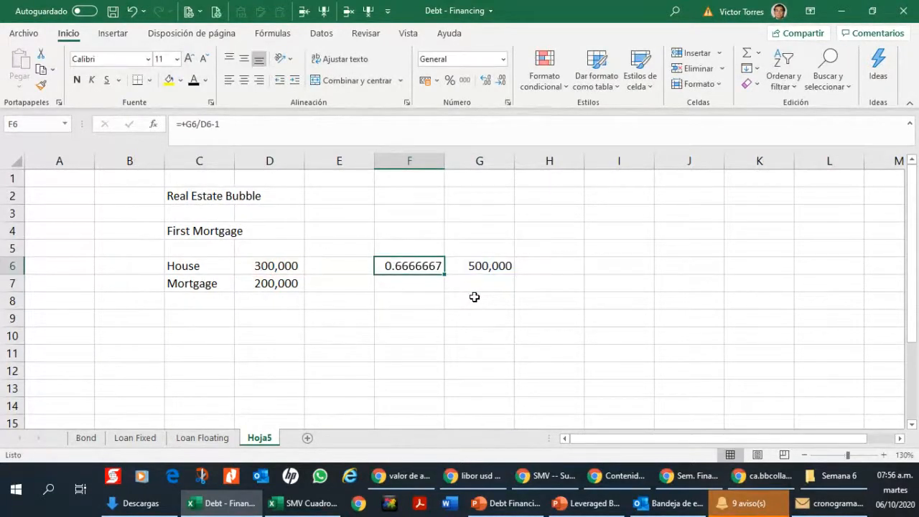
key(ctrl+shift+p)
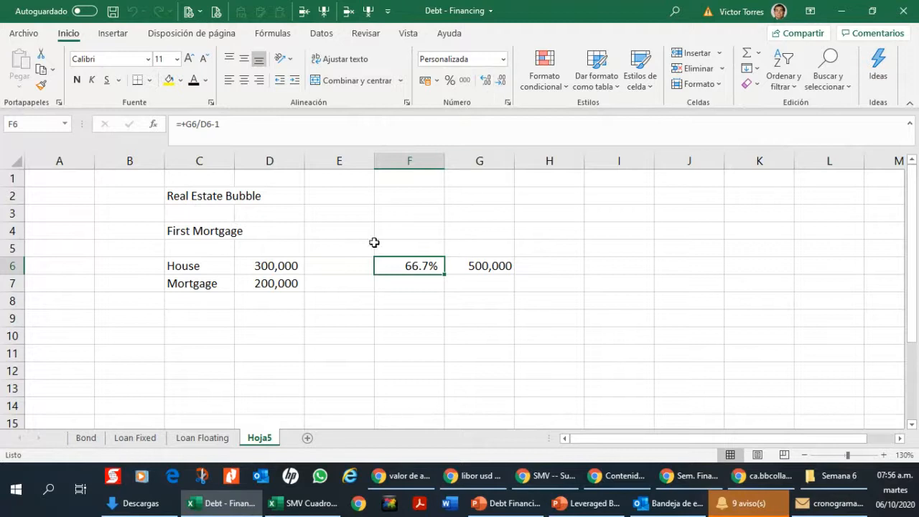
Step: Calculate the initial house-to-mortgage ratio in D9 with the formula +D6/D7
click(470, 260)
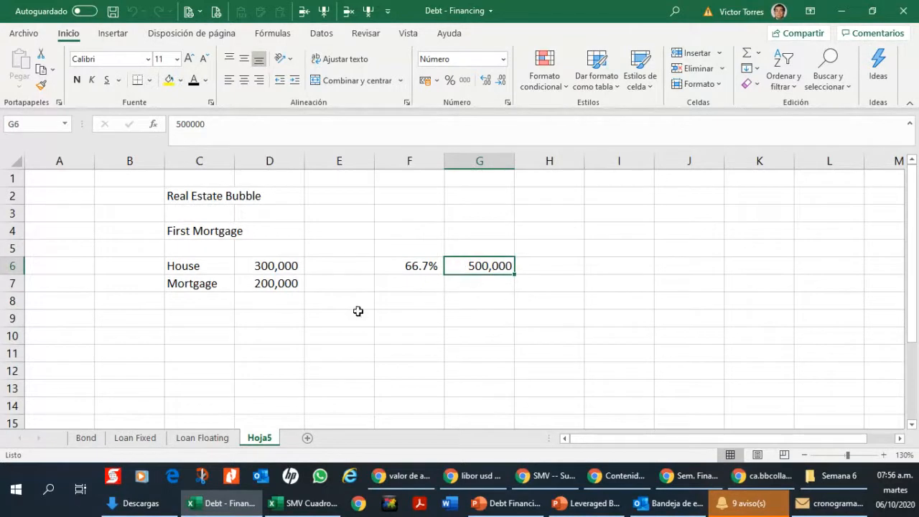
click(291, 319)
text(+)
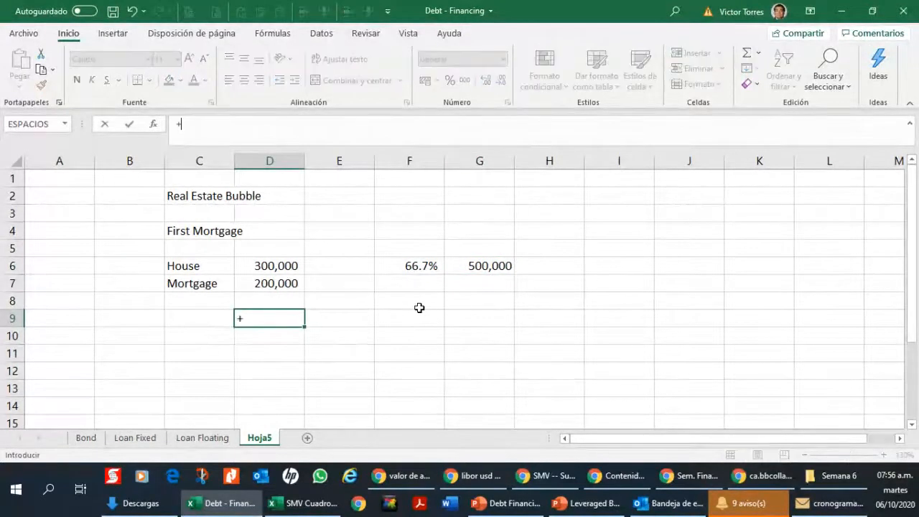
key(Up)
key(Up)
key(Up)
text(/)
key(Up)
key(Up)
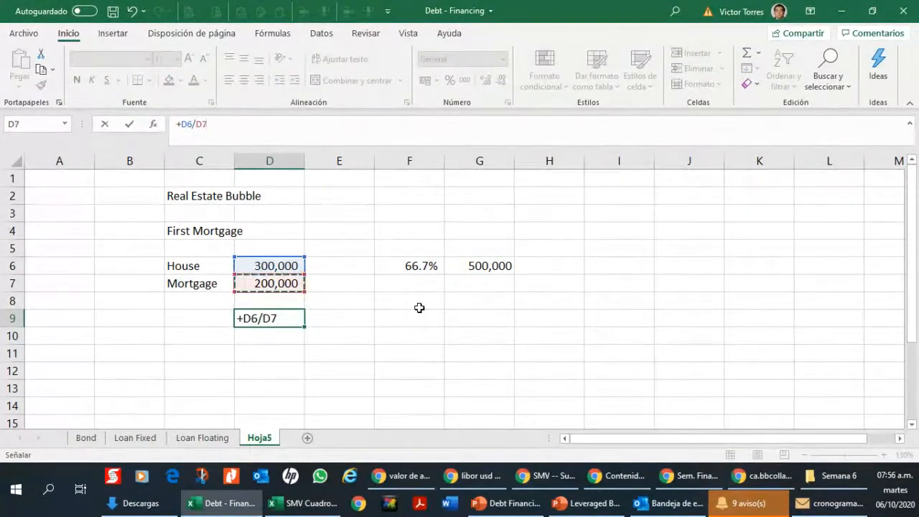
key(ctrl+Return)
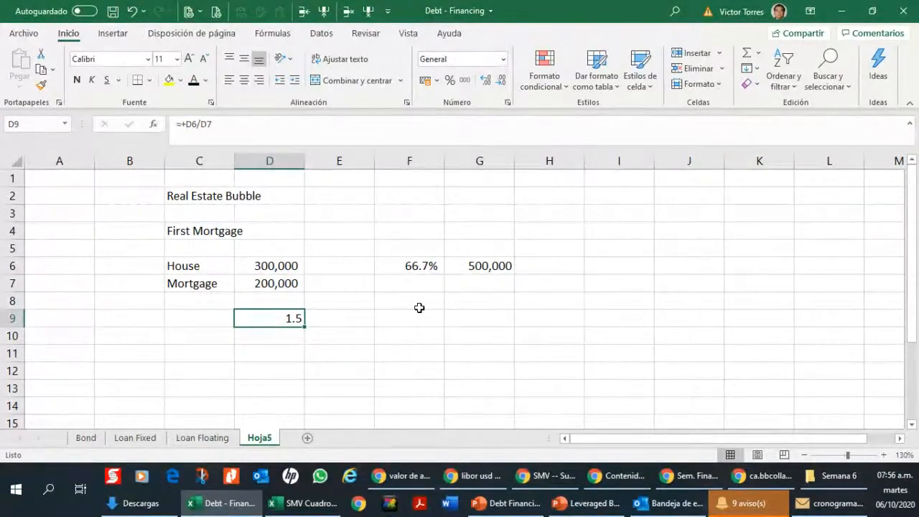
Step: Calculate the ratio of the new house value to the mortgage in G9 with the formula +G6/D7
key(Right)
key(Right)
key(Right)
text(+)
key(Up)
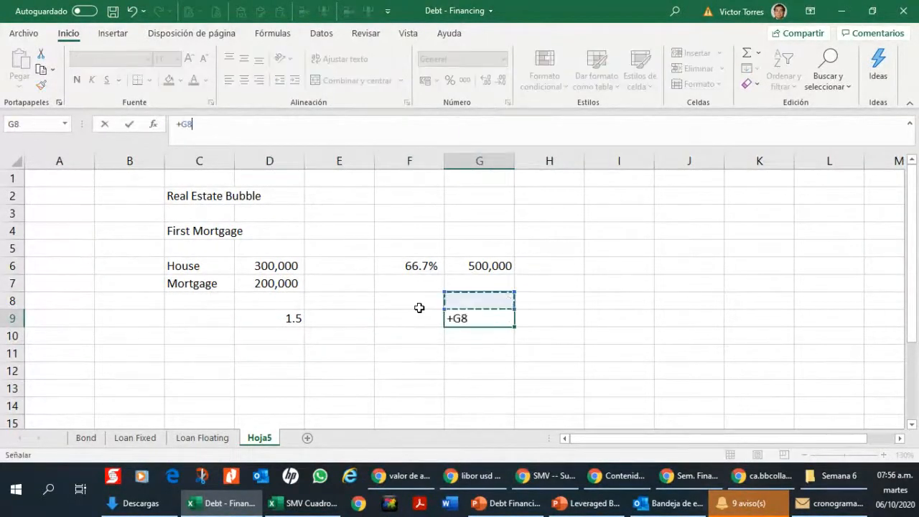
key(Up)
key(Up)
text(/)
key(Up)
key(Up)
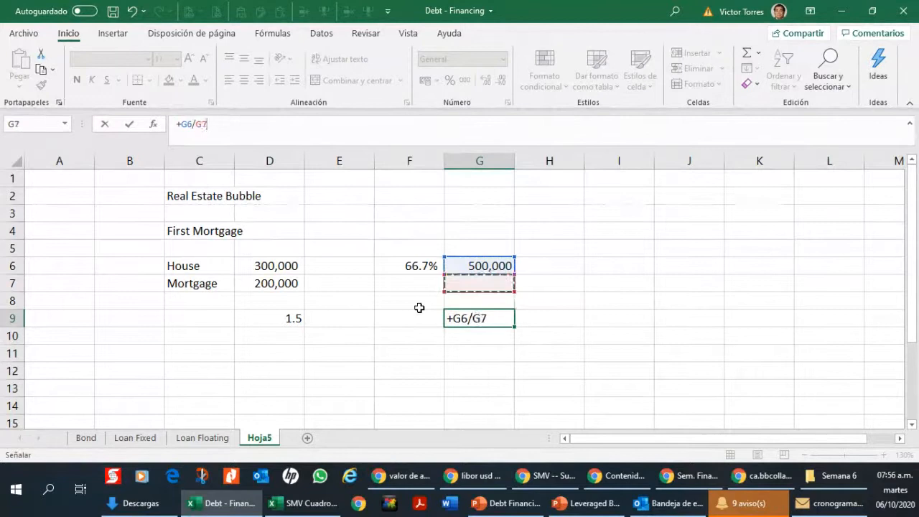
key(Left)
key(Left)
key(Left)
key(Return)
key(Up)
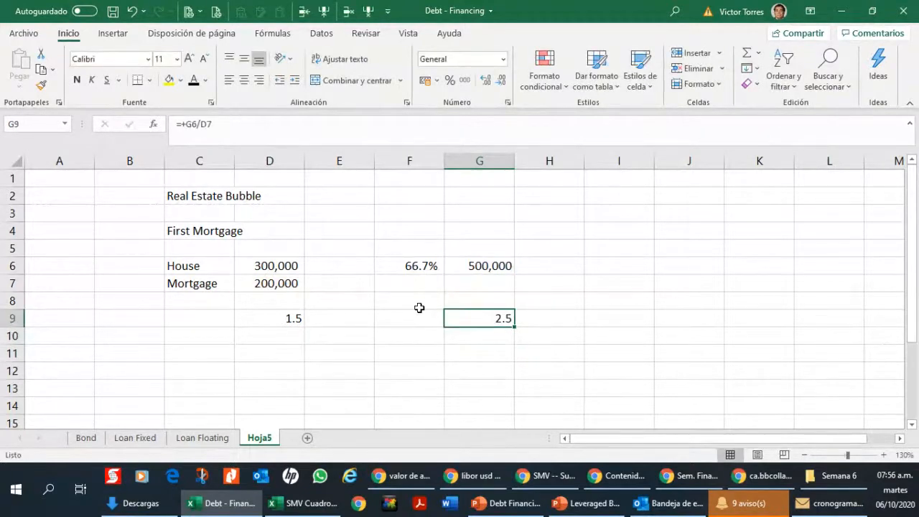
Step: Add the heading "Second Mortgage" in I4, in the same row as the First Mortgage heading
key(Up)
key(Up)
key(Up)
key(Right)
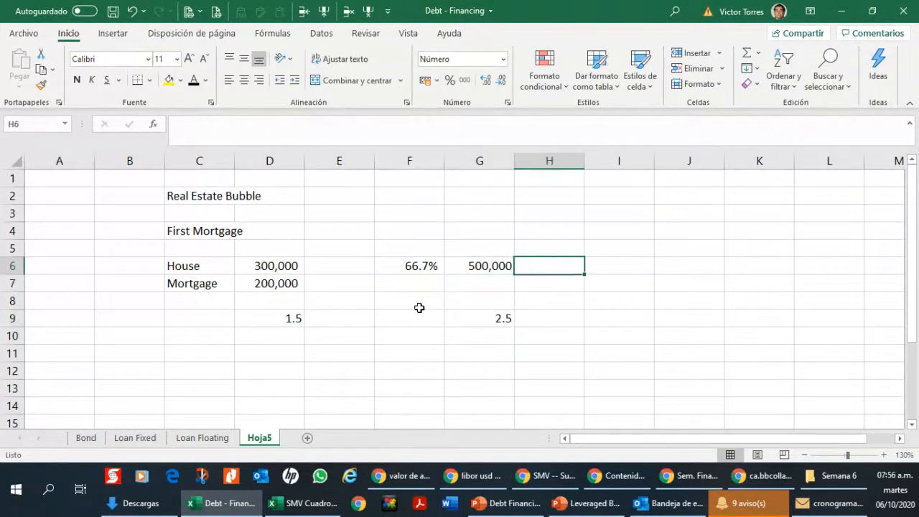
key(Up)
key(Up)
key(Right)
text(Seco)
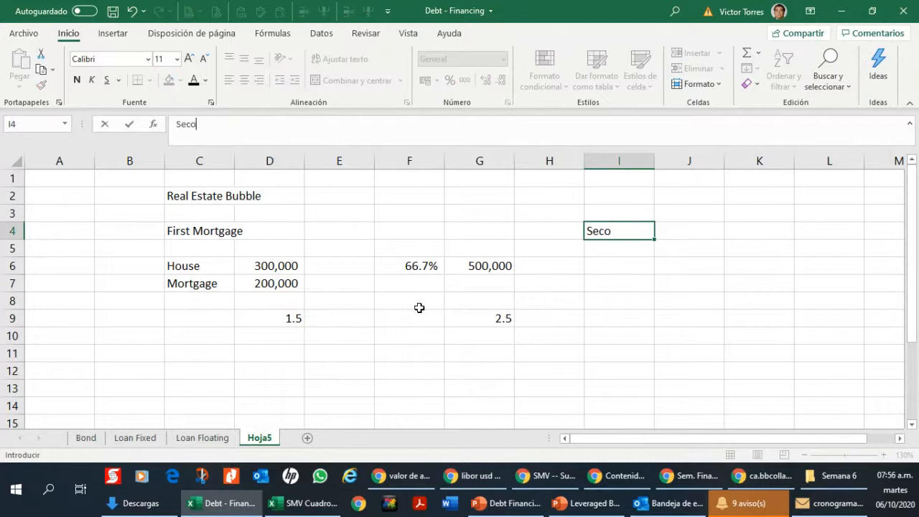
text(nd Mortgage)
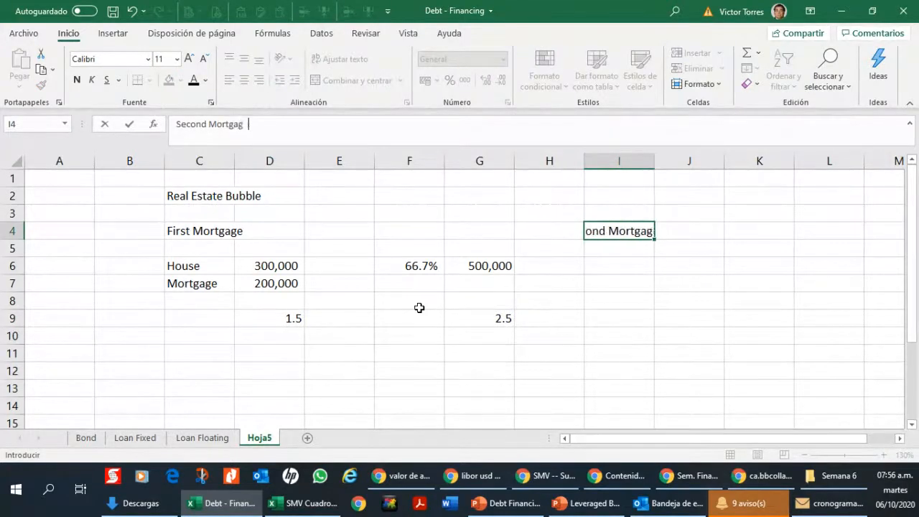
key(Return)
key(Return)
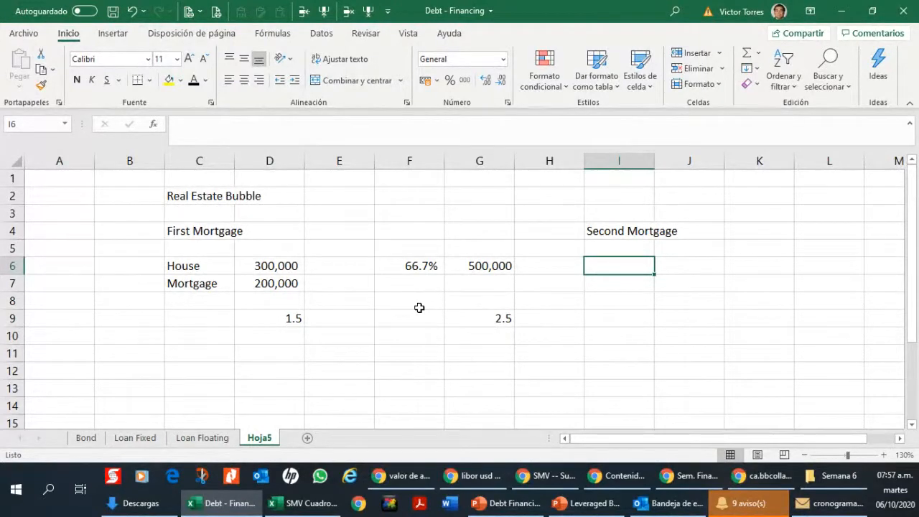
key(Left)
key(Left)
key(Left)
key(Left)
key(Left)
key(Left)
key(Right)
key(Right)
key(Right)
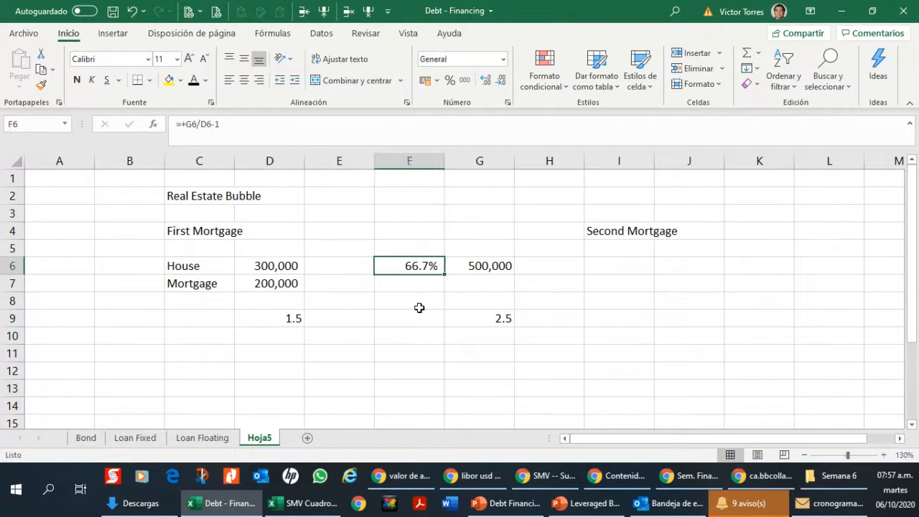
key(Right)
key(Right)
key(Right)
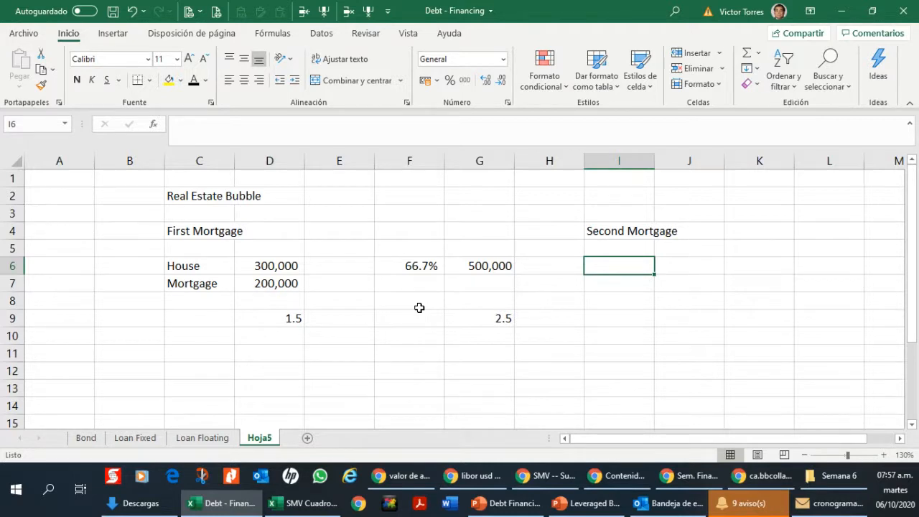
key(Up)
key(Up)
key(Down)
key(Down)
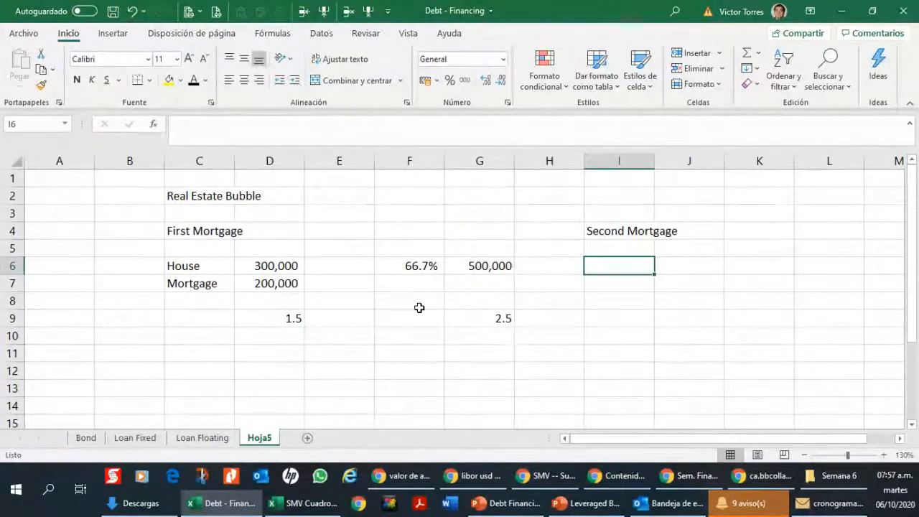
Step: Enter 100000 as the second mortgage amount in I7 and format it with a thousands separator
key(Right)
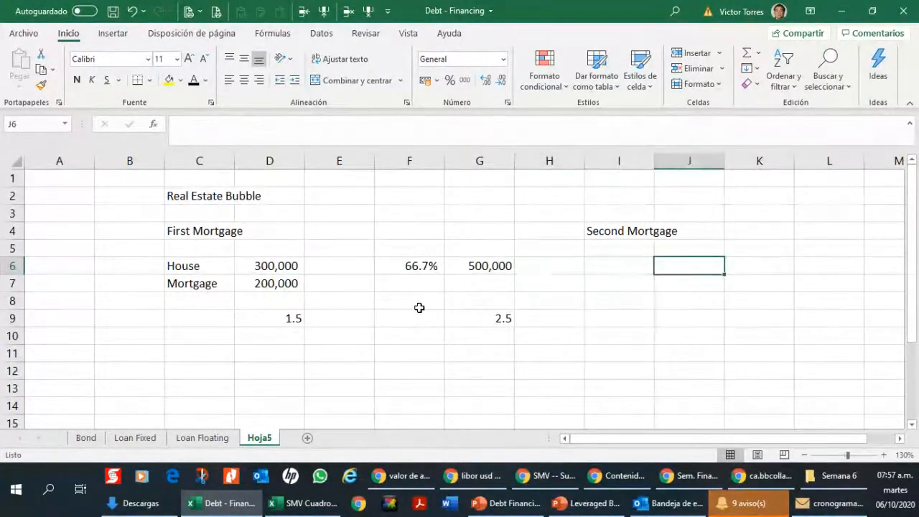
key(Left)
key(Down)
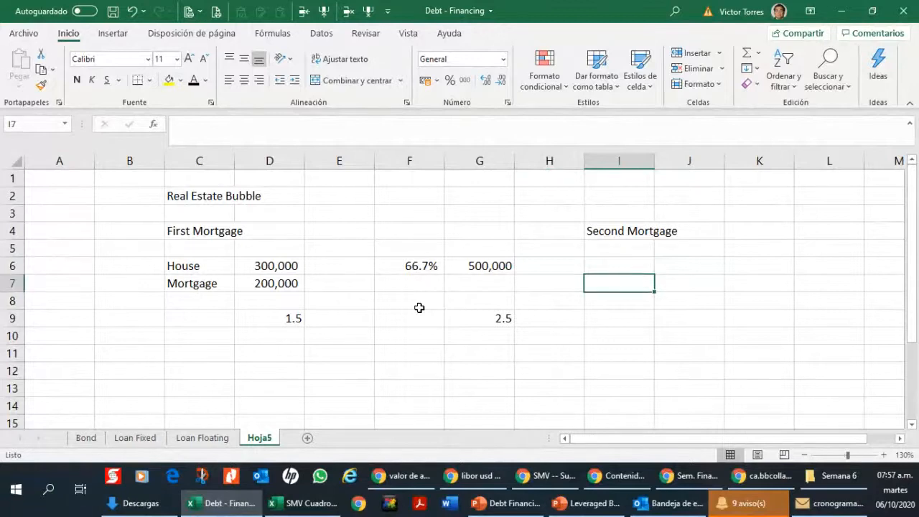
text(100000)
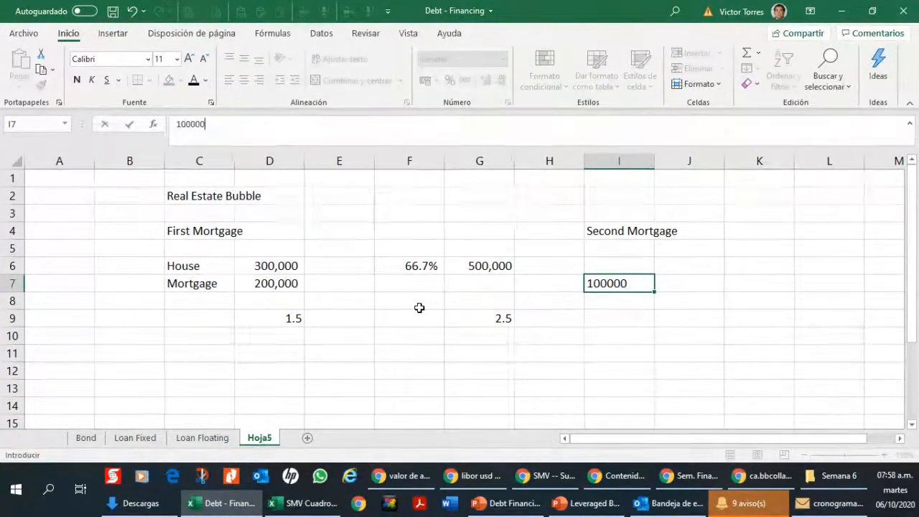
key(ctrl+Return)
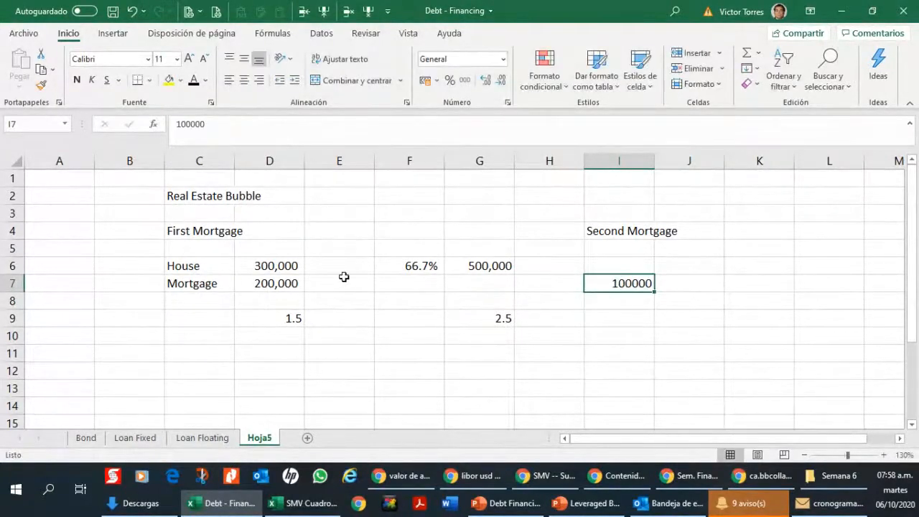
key(ctrl+shift+1)
key(Up)
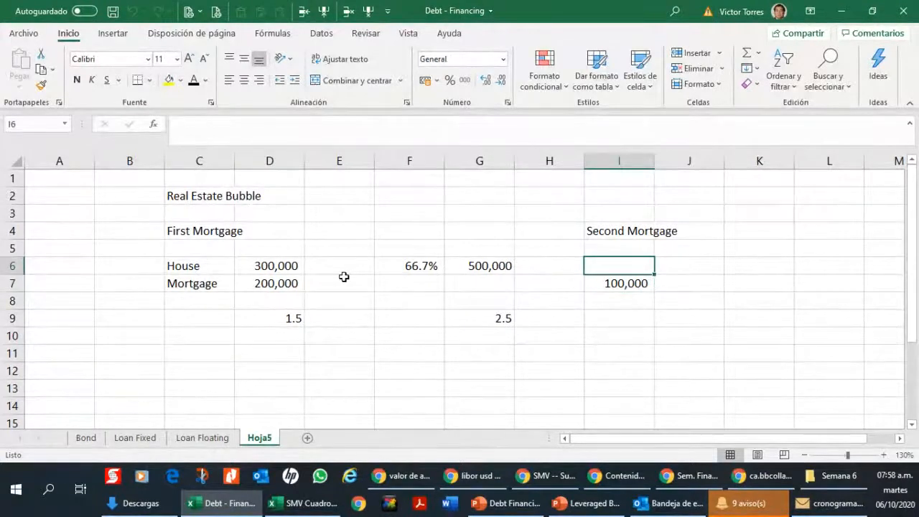
Step: Add the heading "Total" in K4, in the same row as the Second Mortgage heading
key(Left)
key(Left)
key(Right)
key(Right)
key(Right)
key(Right)
key(Up)
key(Up)
text(Total)
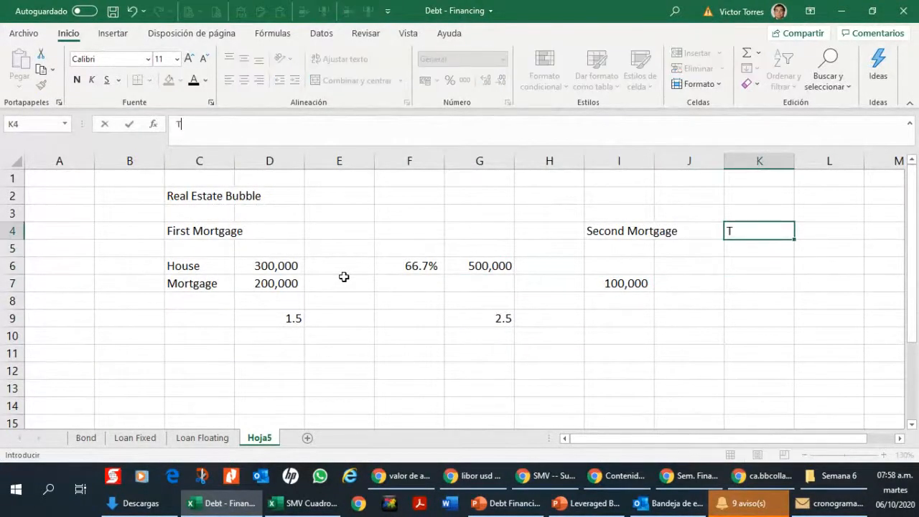
key(Return)
Step: Bring the new house value into the Total column by entering the formula +G6 in K6
key(Down)
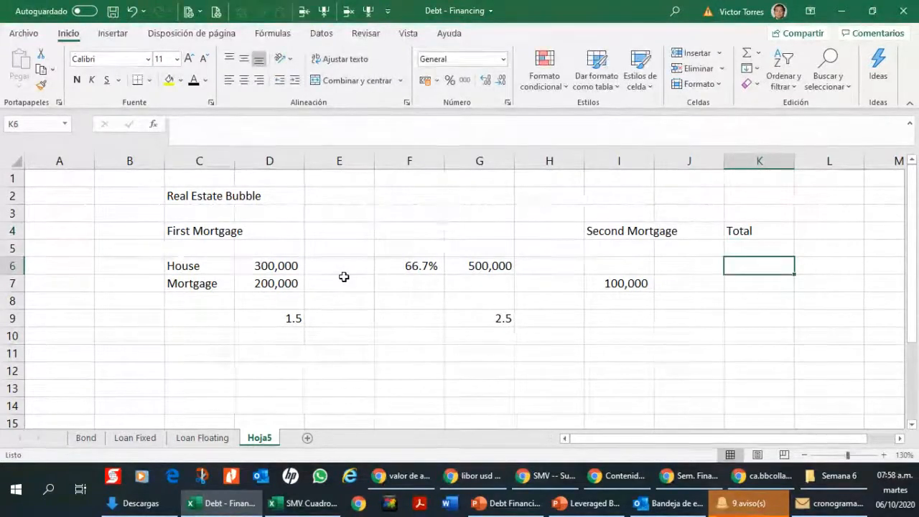
text(+)
key(Left)
key(Left)
key(Left)
key(Left)
key(Left)
key(Left)
key(Left)
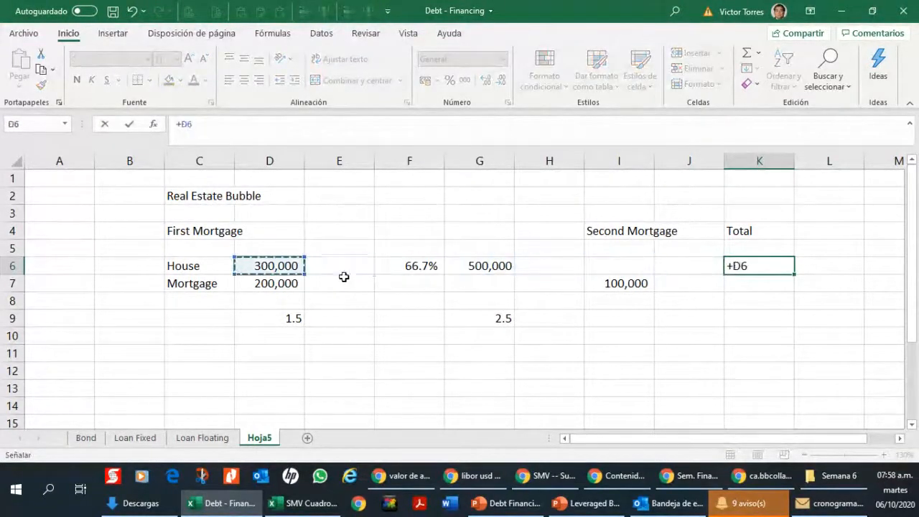
key(Right)
key(Right)
key(Right)
key(Return)
Step: Add up the first and second mortgages in K7 with the formula +D7+I7
text(+)
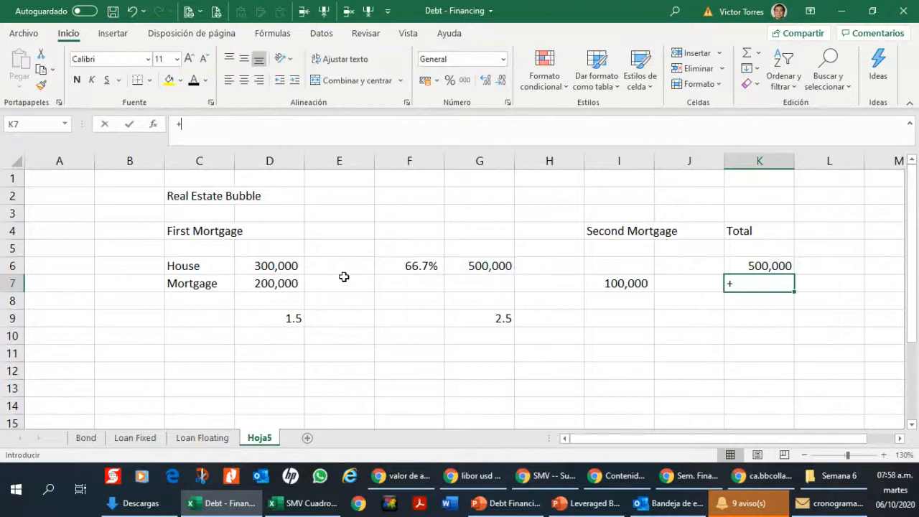
key(Left)
key(Left)
key(Left)
key(Left)
key(Left)
key(Left)
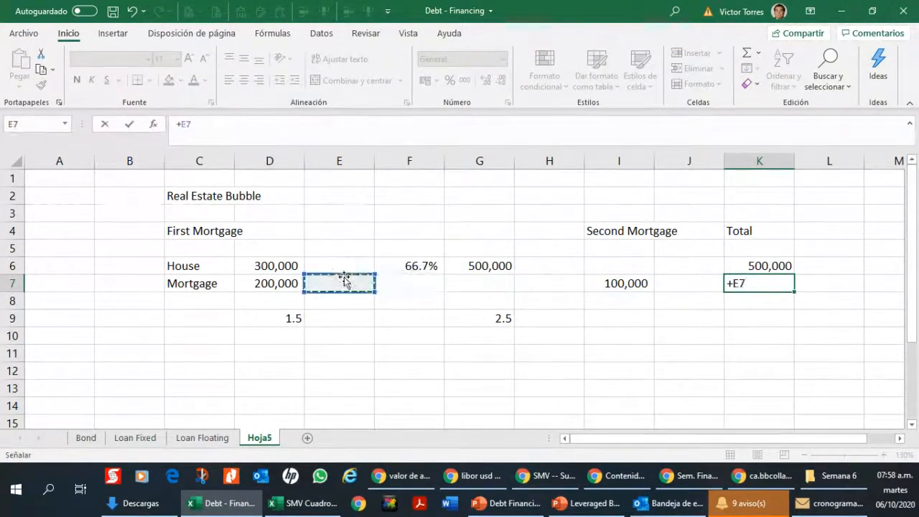
key(Left)
text(+)
Step: Try to reuse the house-to-mortgage ratio formula by copying G9 to K9
key(Left)
key(Left)
key(Return)
key(Left)
key(Left)
key(Left)
key(Left)
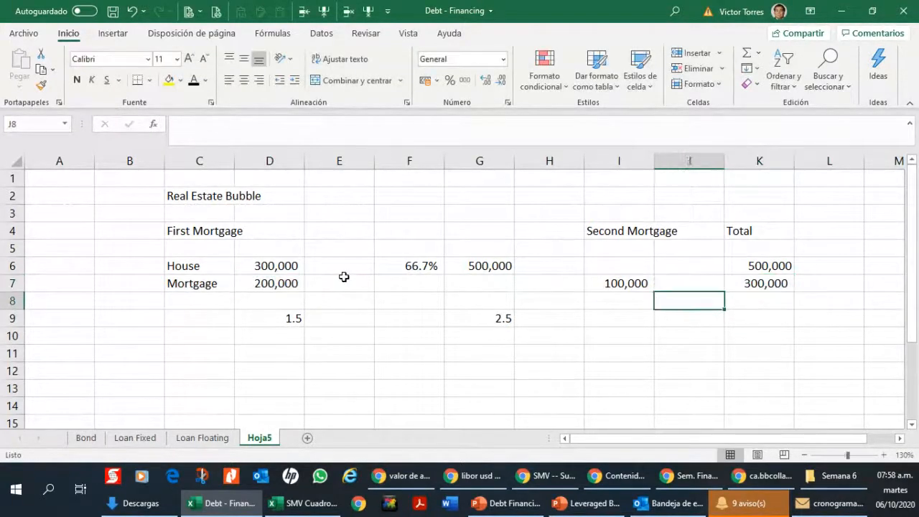
key(Down)
key(ctrl+c)
key(Right)
key(Right)
key(Right)
key(Right)
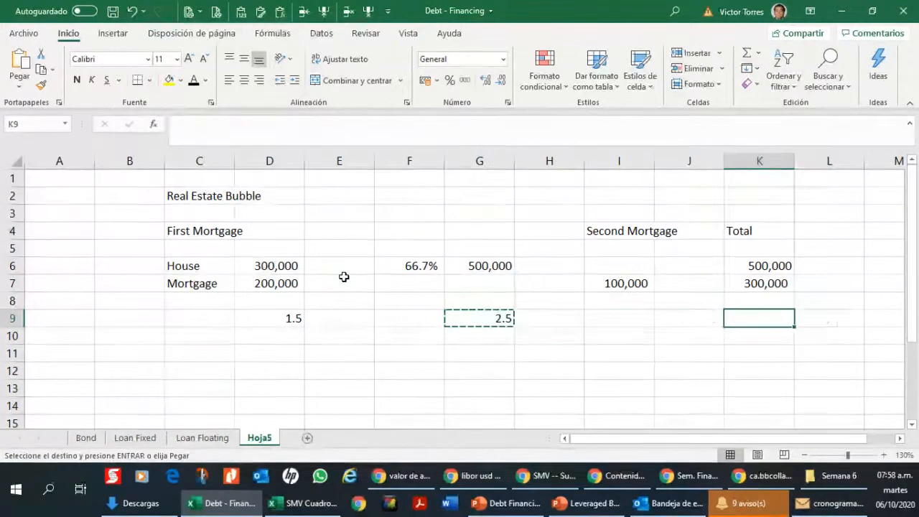
key(ctrl+v)
key(Escape)
Step: Calculate the total house-to-mortgage ratio in K9 with the formula +K6/K7
text(+)
key(Up)
key(Up)
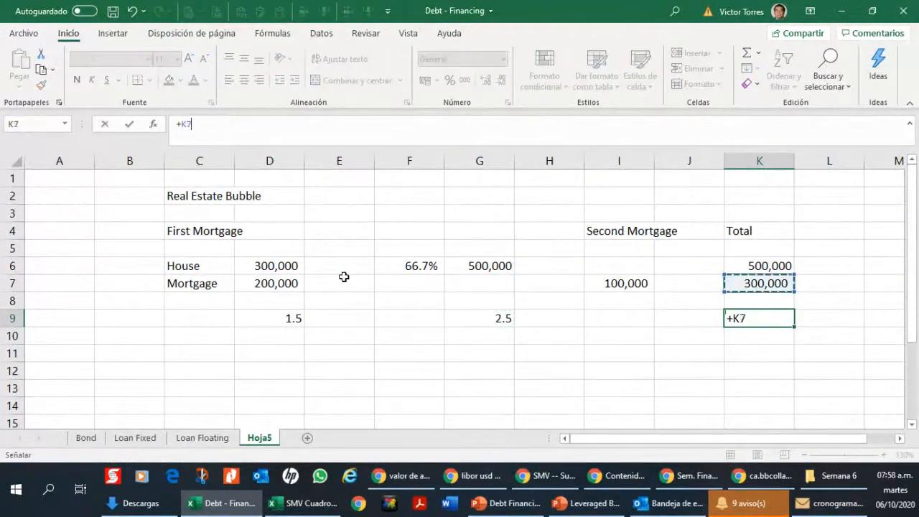
key(Up)
text(/)
key(Up)
key(Up)
key(ctrl+Return)
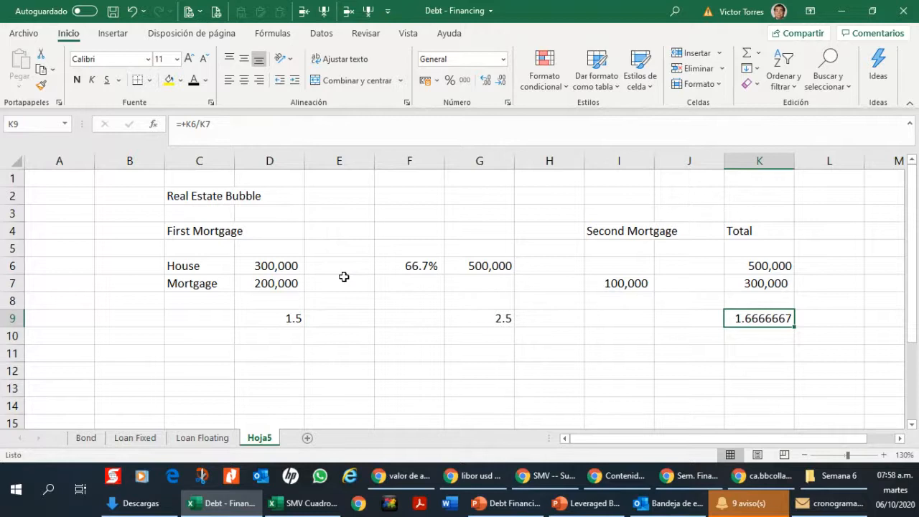
Step: Format the total house value in K6 with a thousands separator, matching the other amounts
click(768, 265)
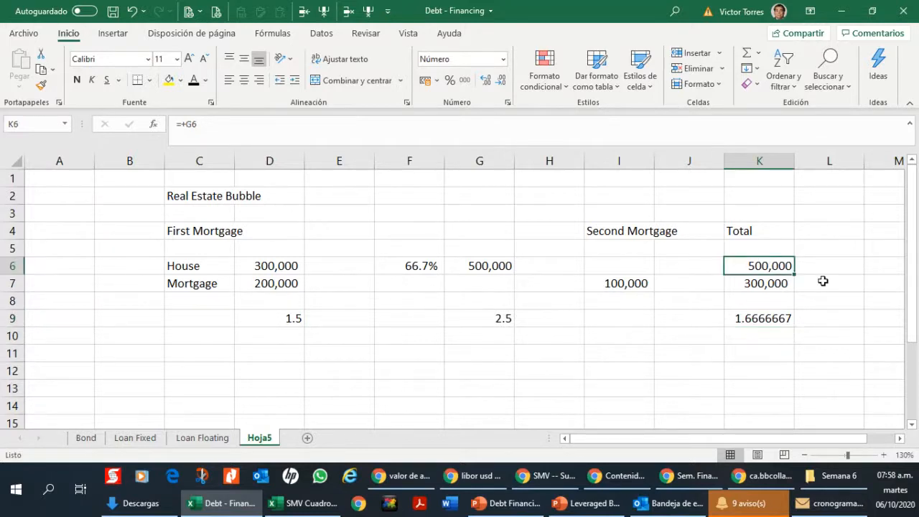
key(ctrl+shift+1)
key(Down)
key(Down)
key(Down)
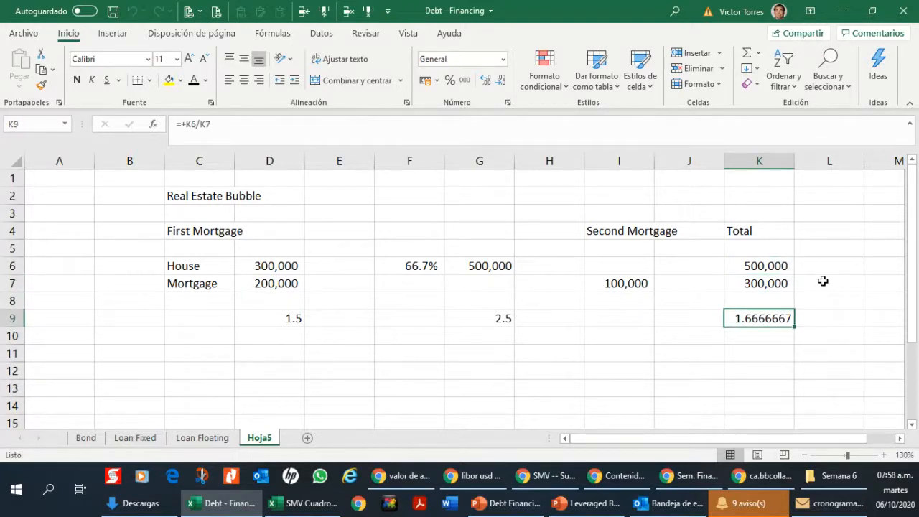
key(Up)
key(Up)
key(Up)
key(Down)
key(Down)
key(Down)
Step: Make the Real Estate Bubble title in C2 bold and give the cell a bottom border
click(202, 197)
click(78, 83)
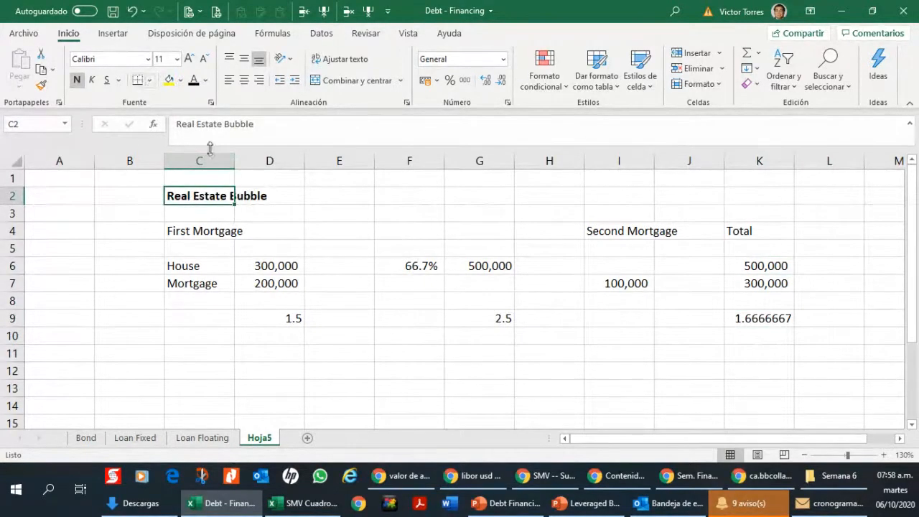
Step: Copy the whole example C2:K9 to C11 and clear the duplicated title text from the copy
drag(208, 190, 790, 320)
key(ctrl+c)
key(Down)
key(Down)
key(Down)
key(Down)
key(Down)
key(Down)
key(Down)
key(Down)
key(Down)
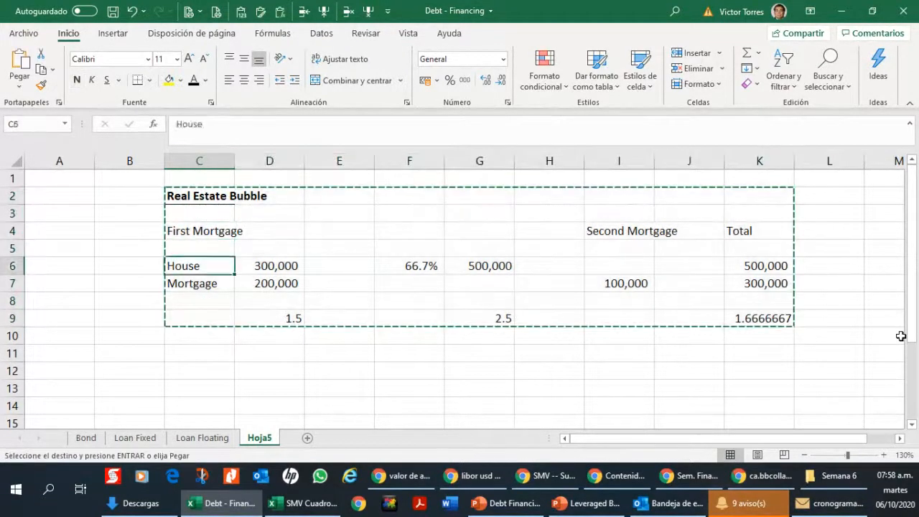
key(ctrl+v)
Step: Set the total house value in K15 of the copied example to 200000
key(Down)
key(Up)
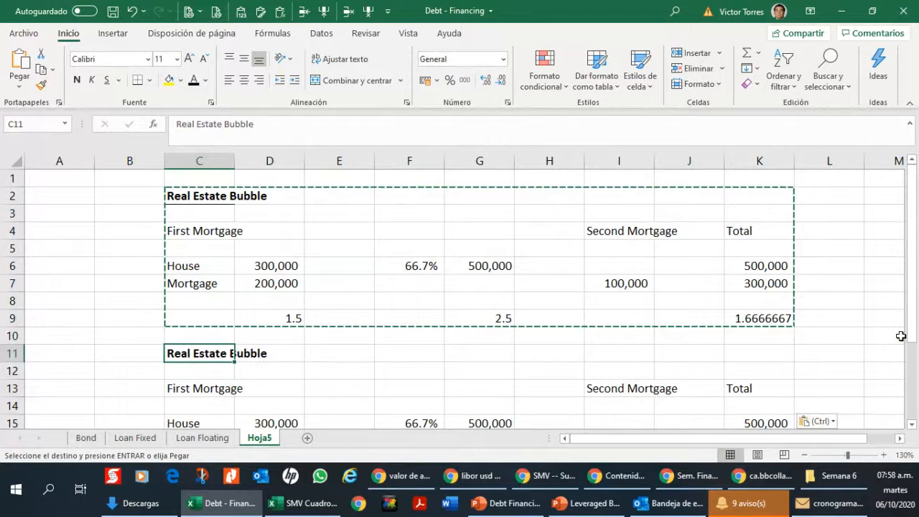
key(Delete)
key(Down)
key(Down)
key(Down)
key(Down)
key(Down)
key(Down)
key(Down)
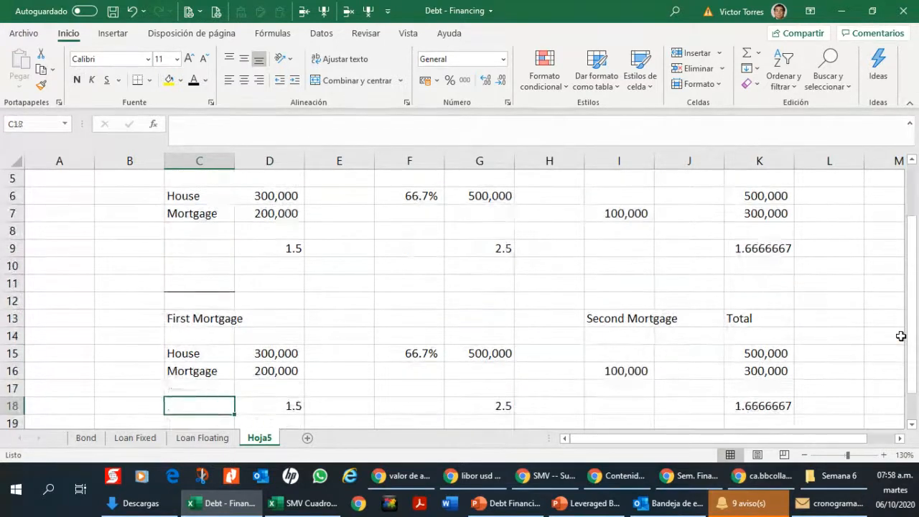
key(Right)
key(Right)
key(Right)
key(Right)
key(Right)
key(Right)
key(Right)
key(Up)
key(Up)
key(Right)
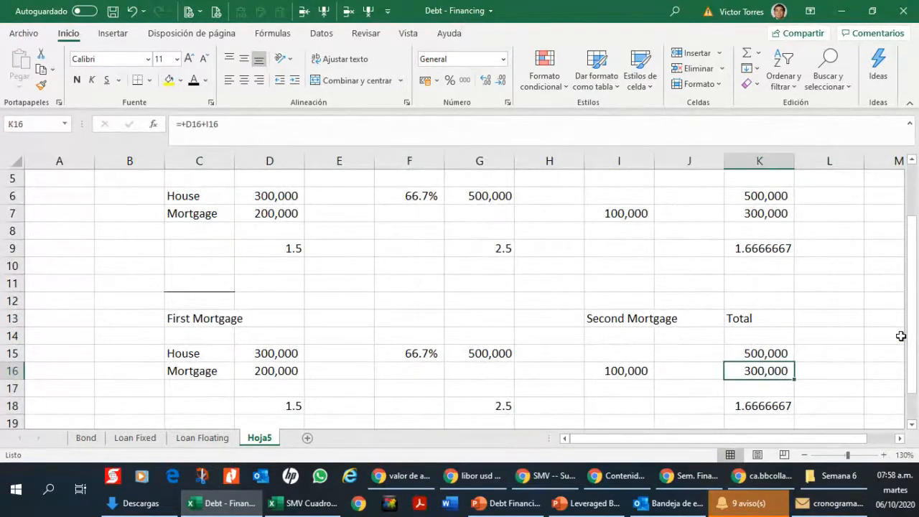
key(Up)
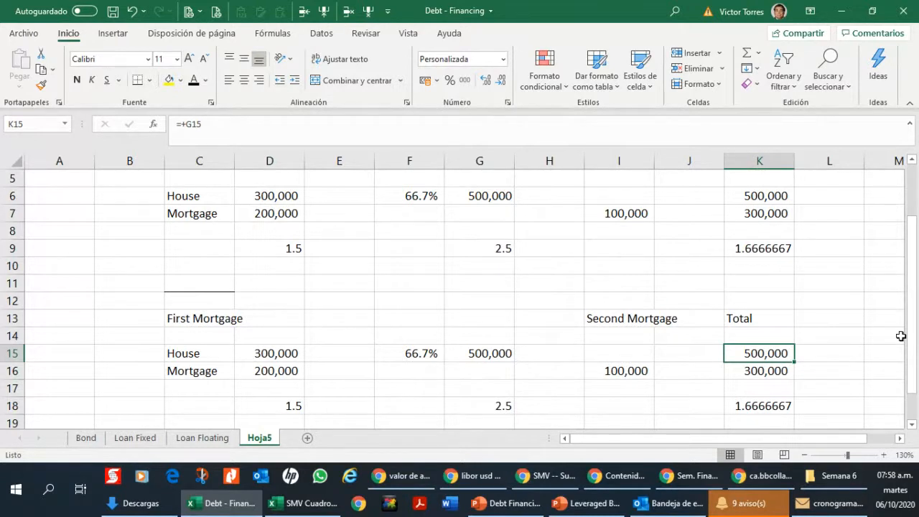
text(200000)
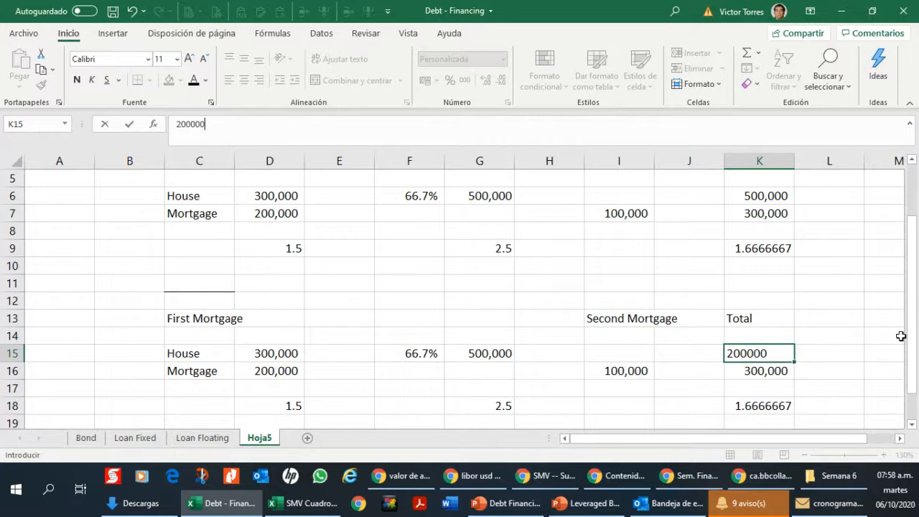
key(Return)
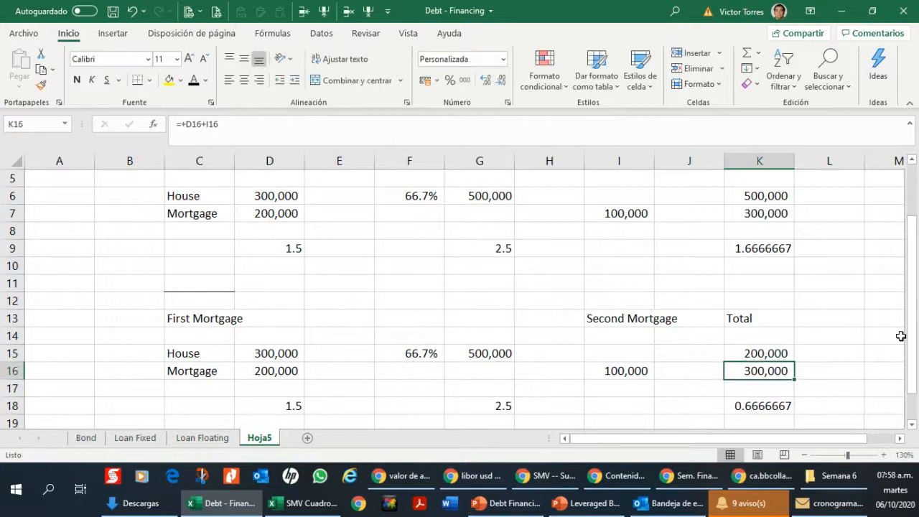
Step: Examine the ratio in K18 and compare the second mortgage in I16 with the total mortgage in K16
key(Down)
key(Down)
key(Down)
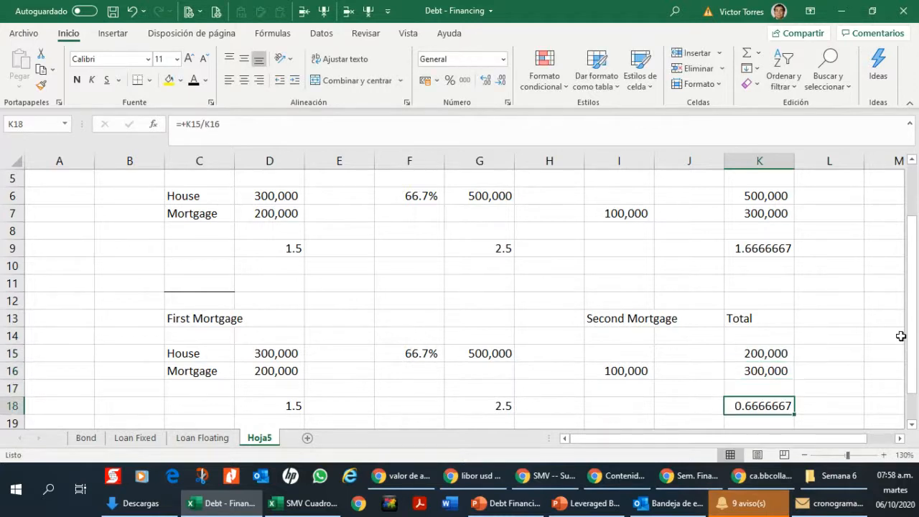
key(Up)
key(Up)
key(Up)
key(Left)
key(Left)
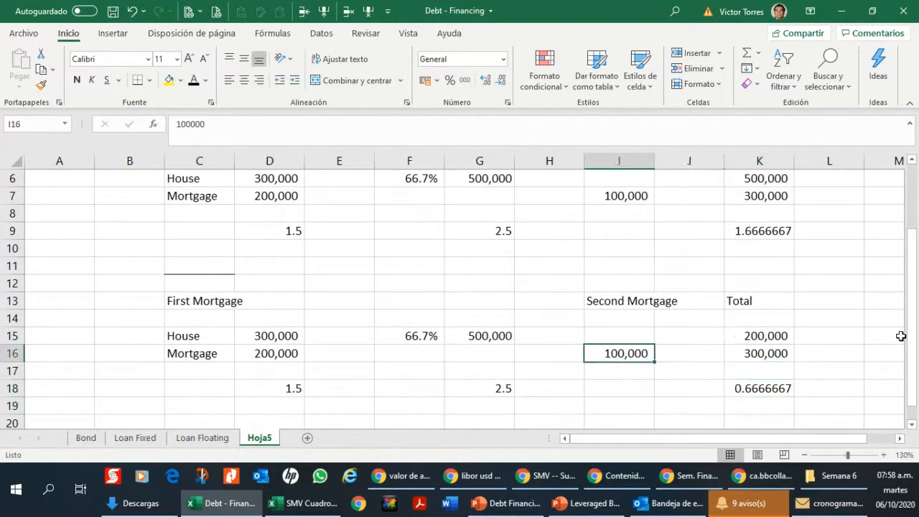
key(Right)
key(Left)
key(Right)
key(Right)
key(Left)
key(Left)
key(Right)
key(Right)
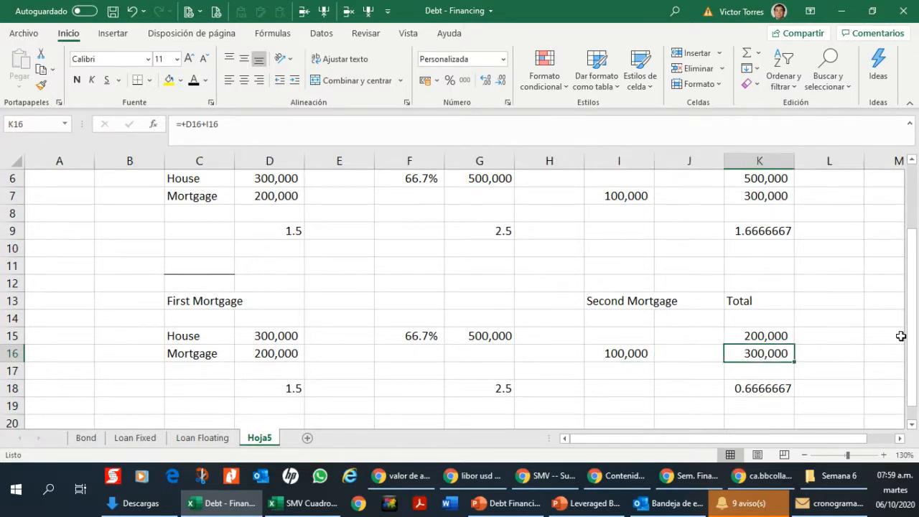
Step: Compare the original example with the copied lower-value scenario below it
key(Left)
key(Left)
key(Up)
key(Up)
key(Up)
key(Up)
key(Up)
key(Up)
key(Up)
key(Up)
key(Up)
key(Up)
key(Up)
key(Up)
key(Up)
key(Up)
key(Up)
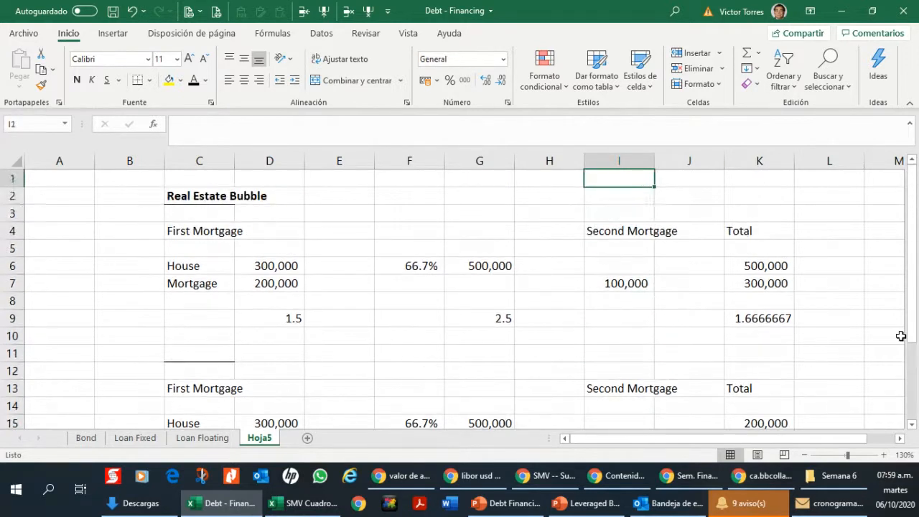
key(Down)
key(Down)
key(Down)
key(Down)
key(Down)
key(Down)
key(Down)
key(Down)
key(Down)
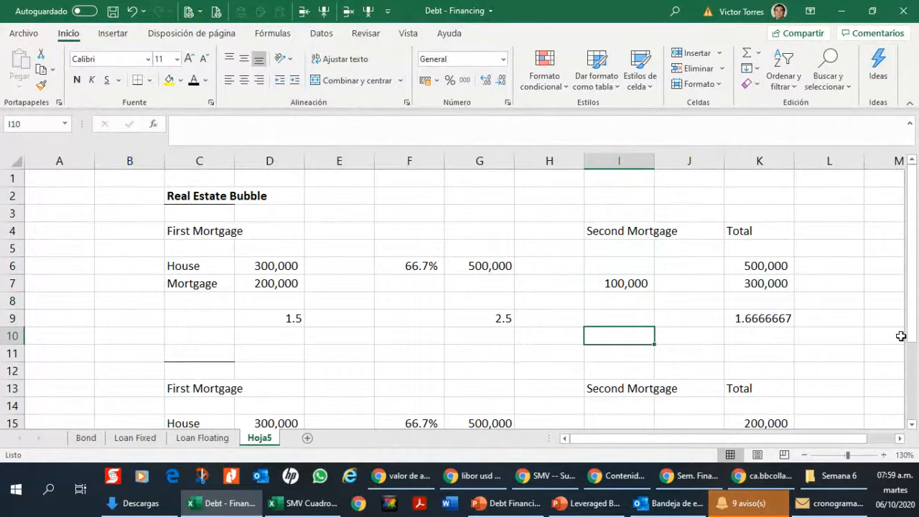
key(Down)
key(Down)
key(Down)
key(Down)
key(Down)
key(Down)
key(Down)
key(Down)
key(Down)
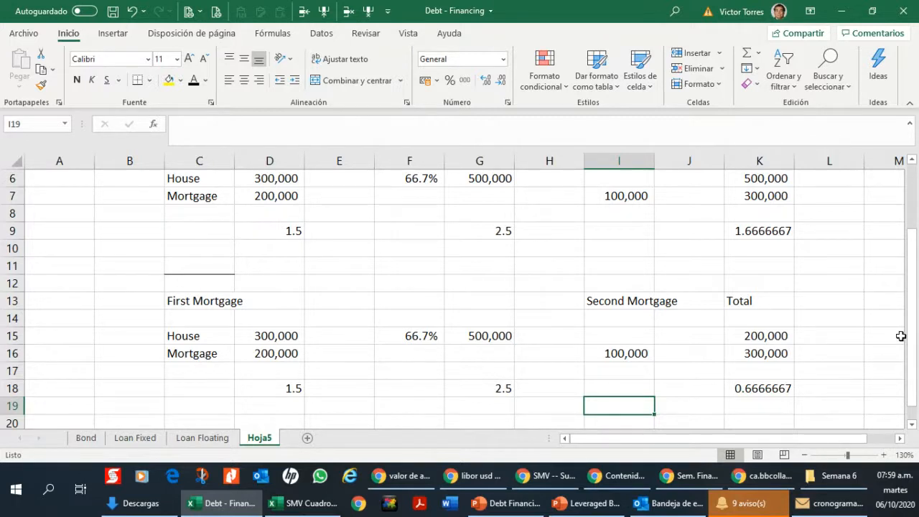
key(Up)
key(Up)
key(Up)
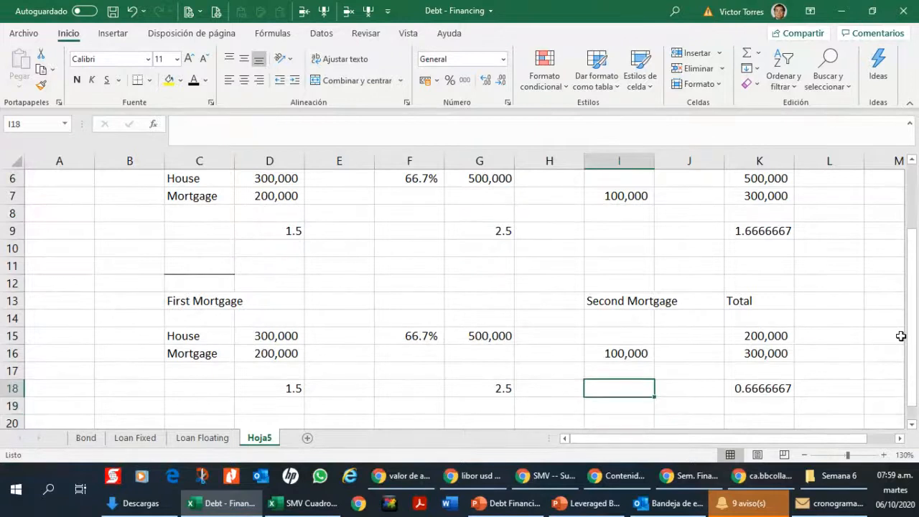
key(Up)
key(Up)
key(Up)
key(Up)
key(Up)
key(Up)
key(Up)
key(Up)
key(Up)
key(Up)
key(Up)
key(Up)
key(Up)
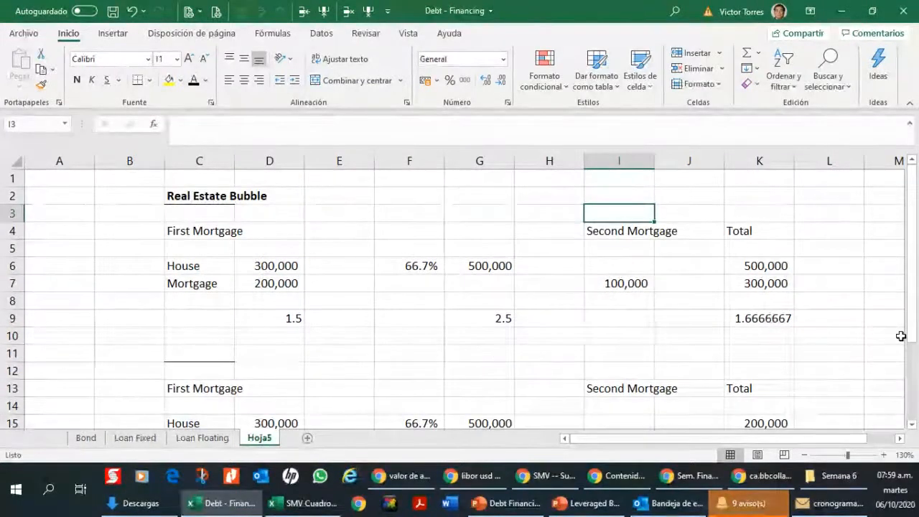
Step: Review the original example's title and labels from C2 down to the House row
key(Left)
key(Left)
key(Left)
key(Left)
key(Left)
key(Left)
key(Up)
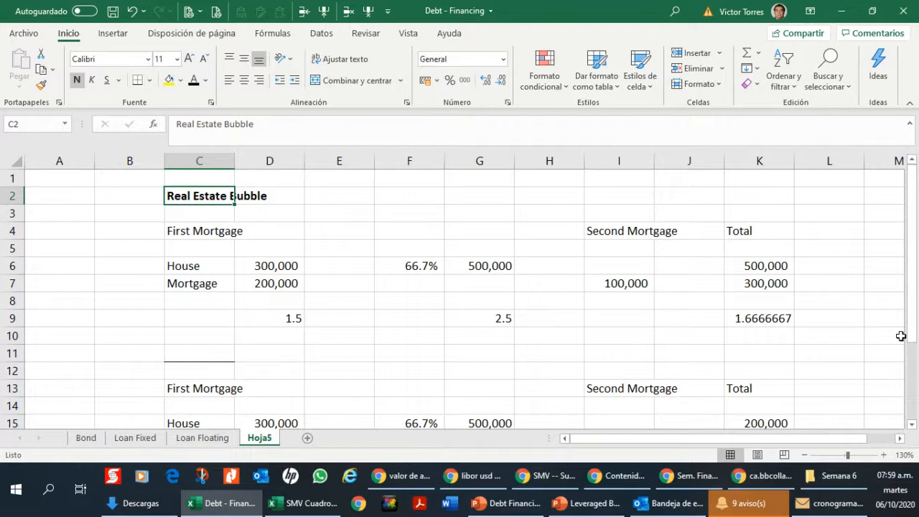
key(Down)
key(Down)
key(Down)
key(Down)
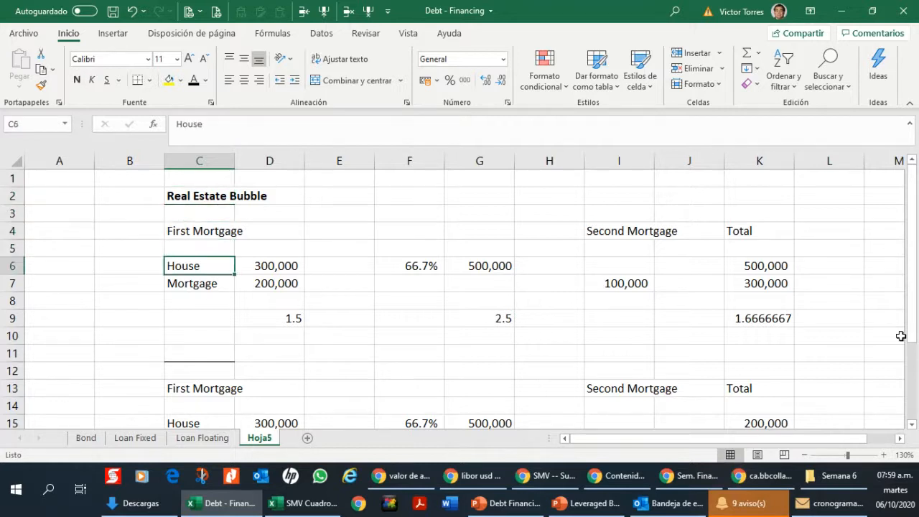
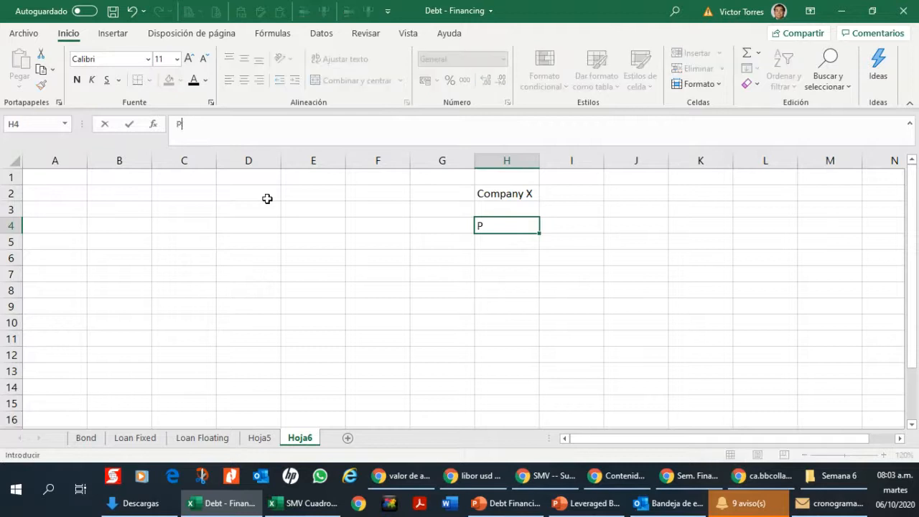
Step: List the Company X assets in H4 to H7: Cash, A/R, Inventory and PP&E
text(P)
key(Up)
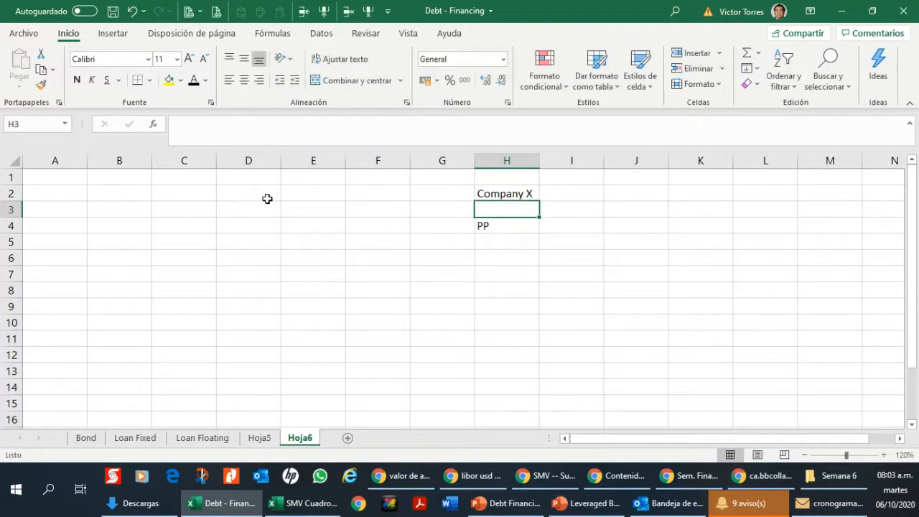
key(Down)
text(Cash)
key(Return)
text(A/R)
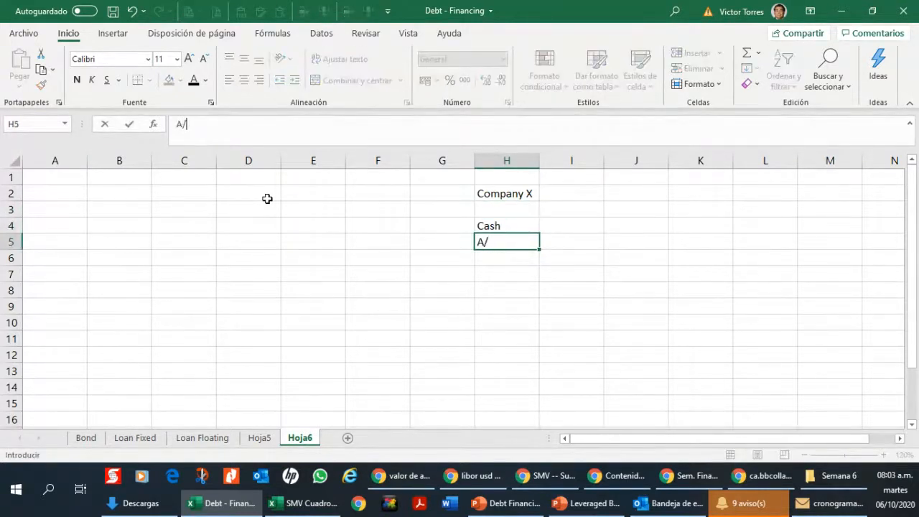
key(Return)
text(Inves)
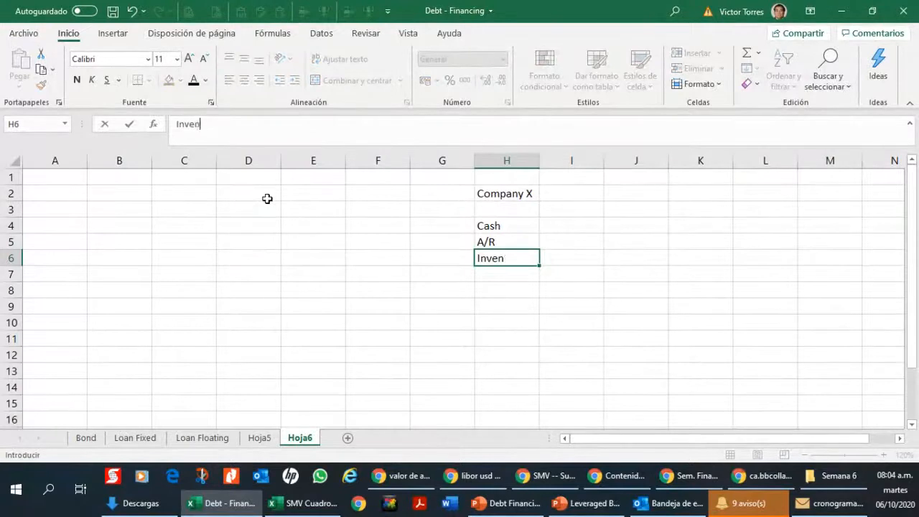
text(tory)
key(Return)
text(PP&E)
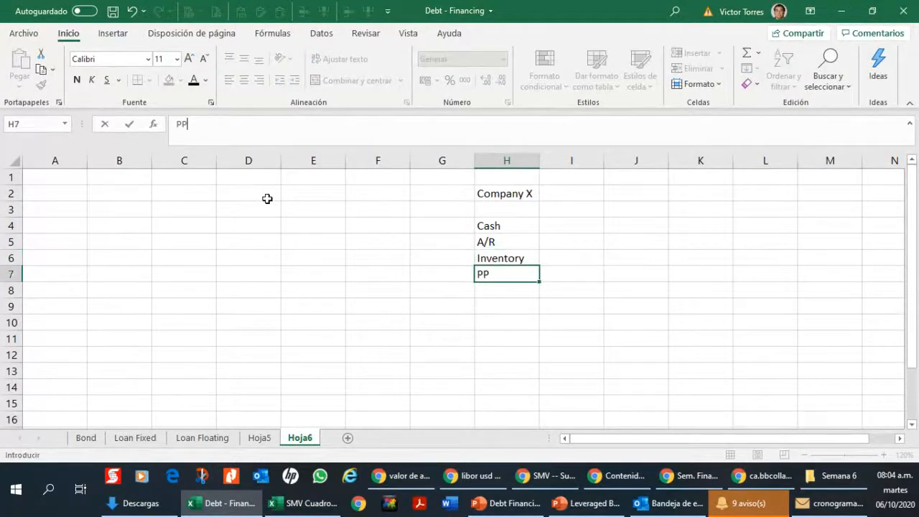
key(Return)
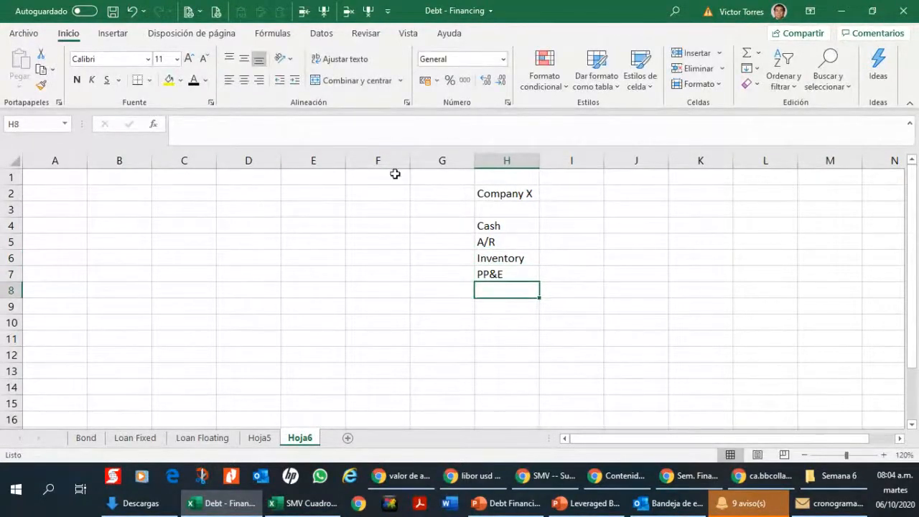
Step: Draw the Company X T-account lines with a bottom border under H2:I2 and a left border along I3:I8
drag(527, 195, 558, 288)
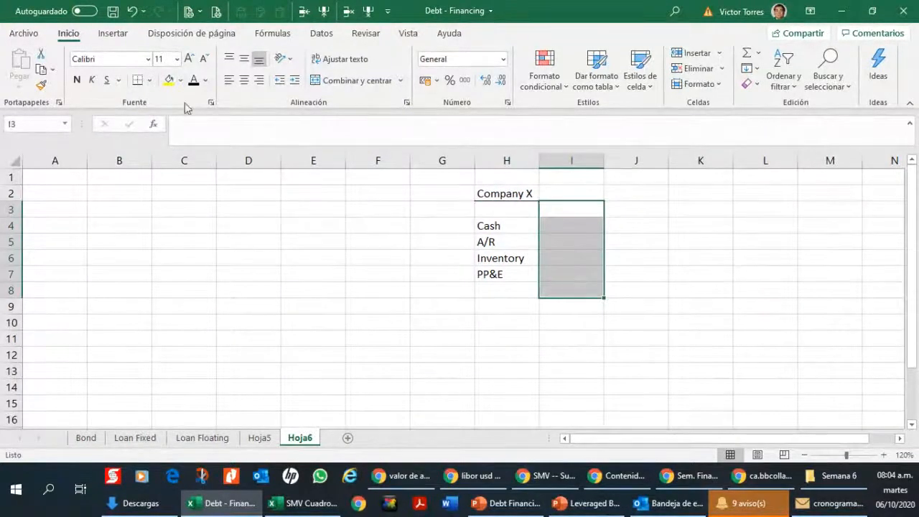
click(149, 80)
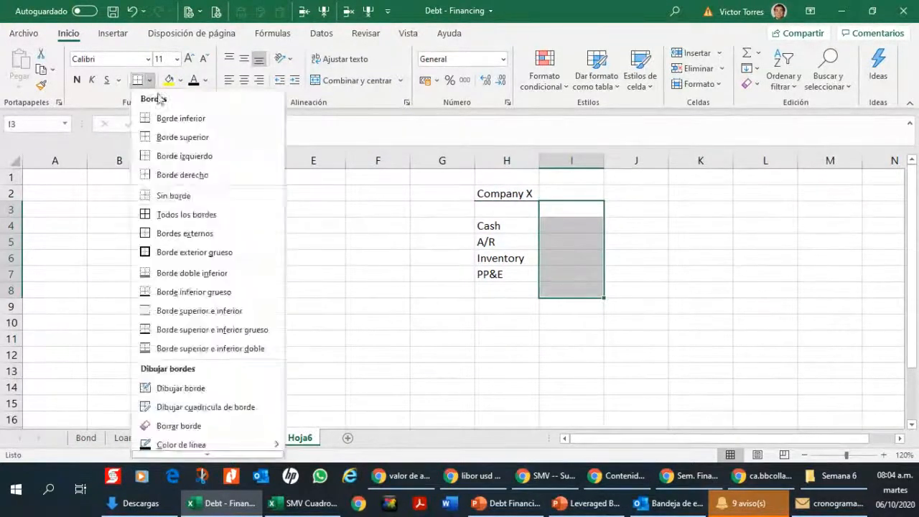
click(179, 155)
click(456, 269)
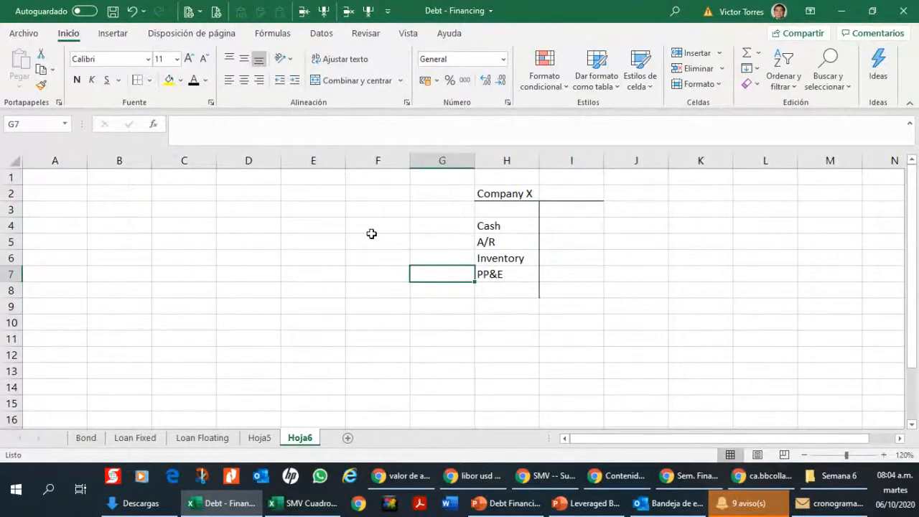
click(885, 454)
Step: Draw a second T-account frame with a left border along C3:C8 and a thick outside border around B2:C2
click(224, 195)
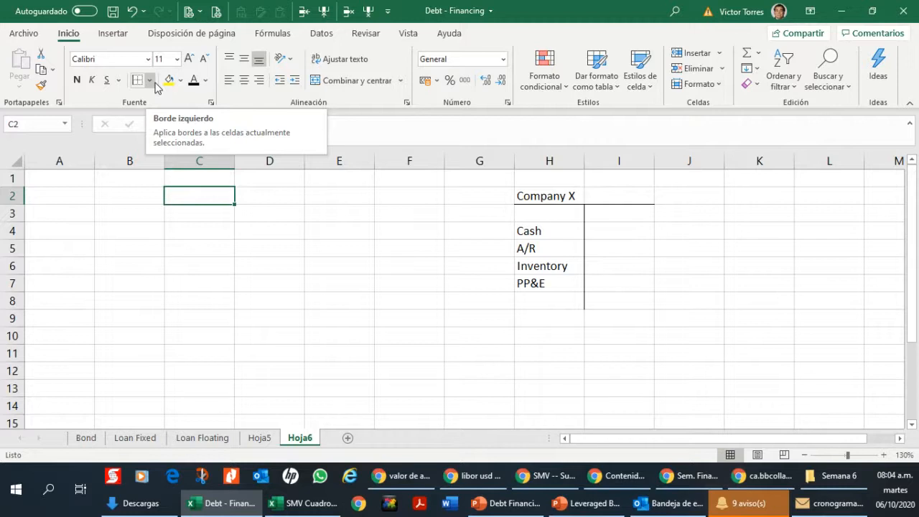
drag(226, 211, 227, 301)
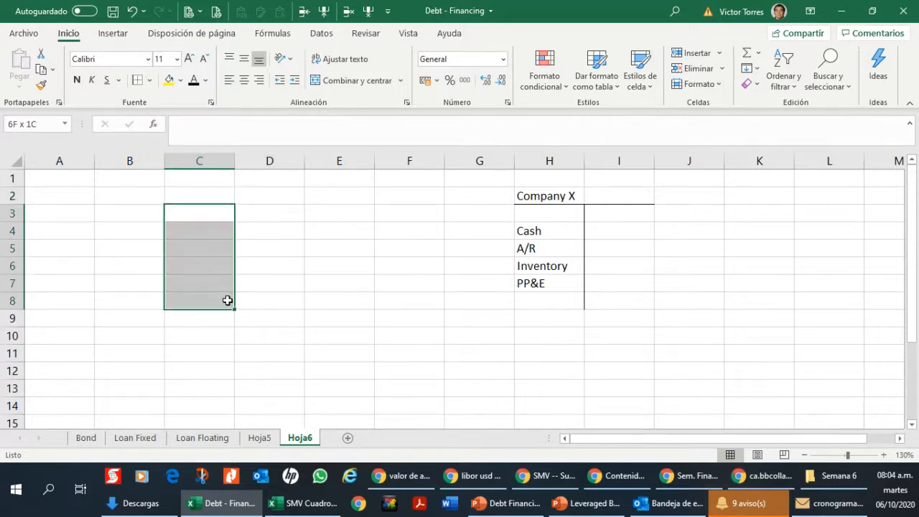
click(136, 80)
click(148, 195)
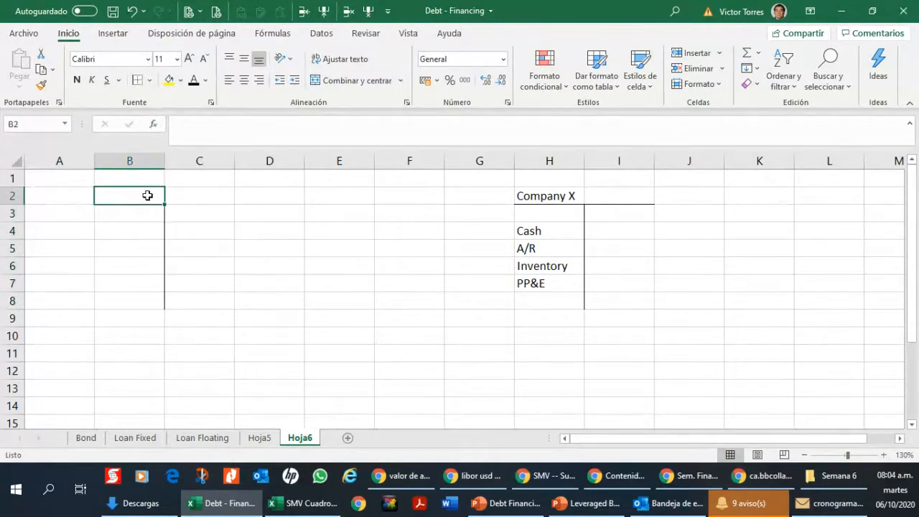
drag(148, 195, 229, 195)
click(149, 80)
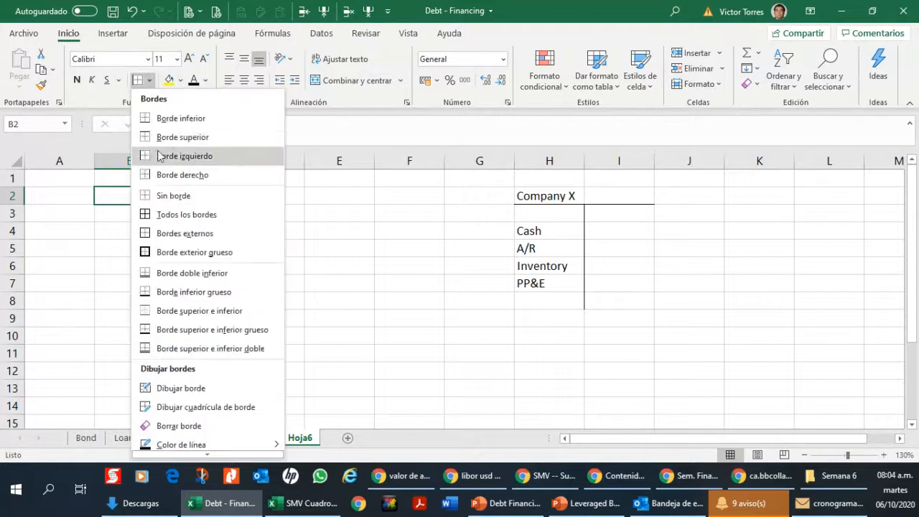
click(144, 234)
click(154, 190)
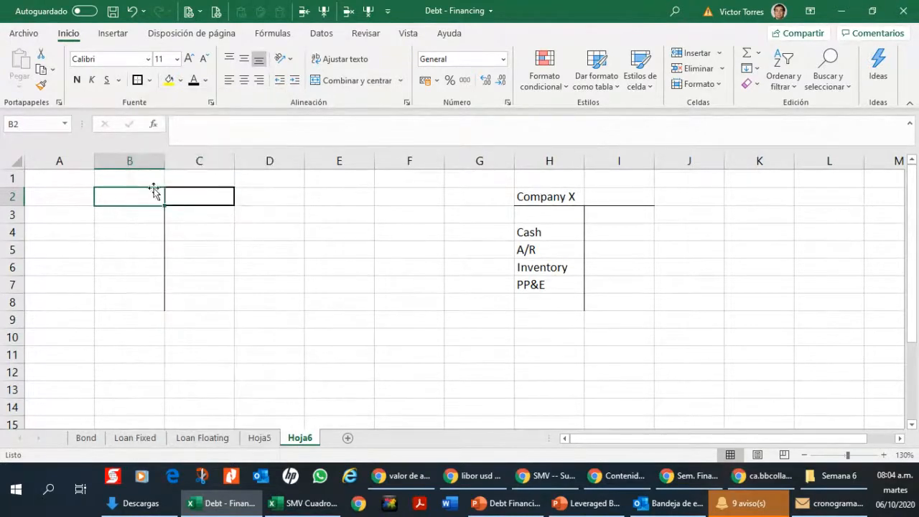
click(208, 227)
Step: Title the second T-account TRUST in B2, merged and centered across B2:C2
click(130, 194)
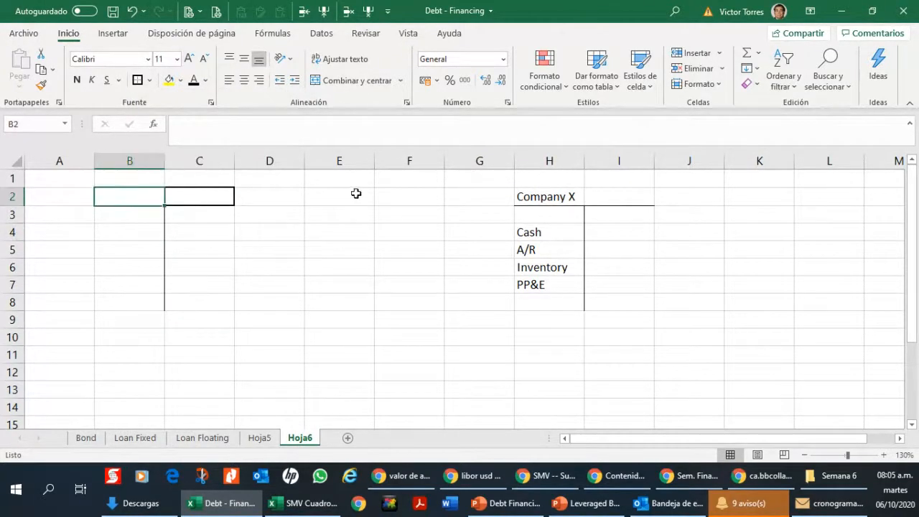
text(TRUST)
key(Return)
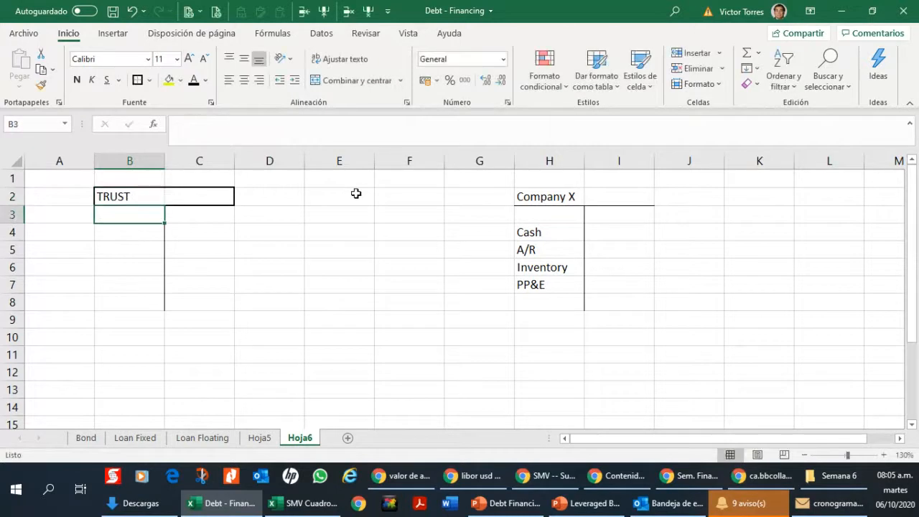
key(Up)
key(shift+Right)
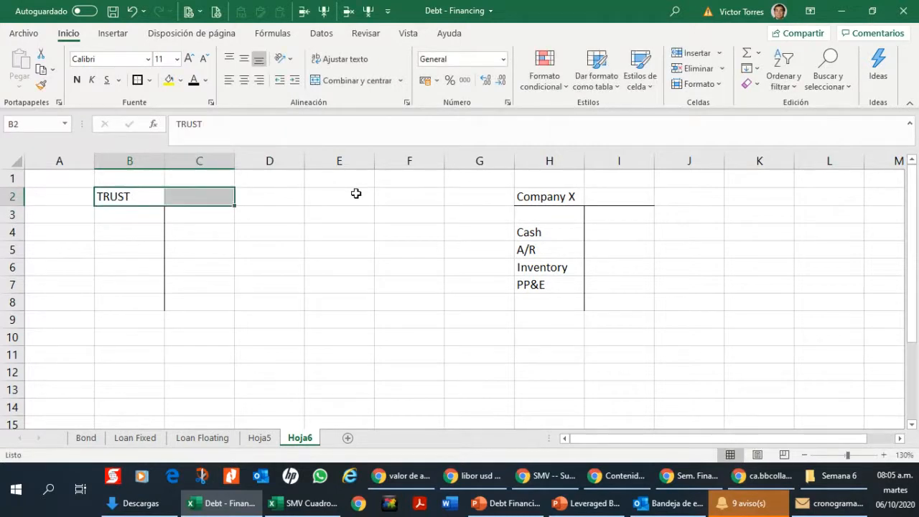
click(350, 82)
click(313, 176)
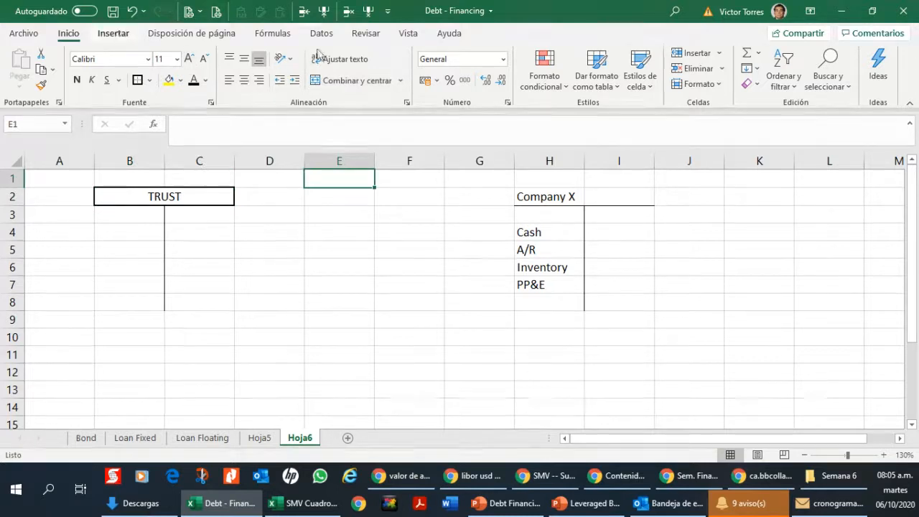
Step: Draw a straight arrow from the company's PP&E in H7 to the TRUST account beside C4
click(113, 33)
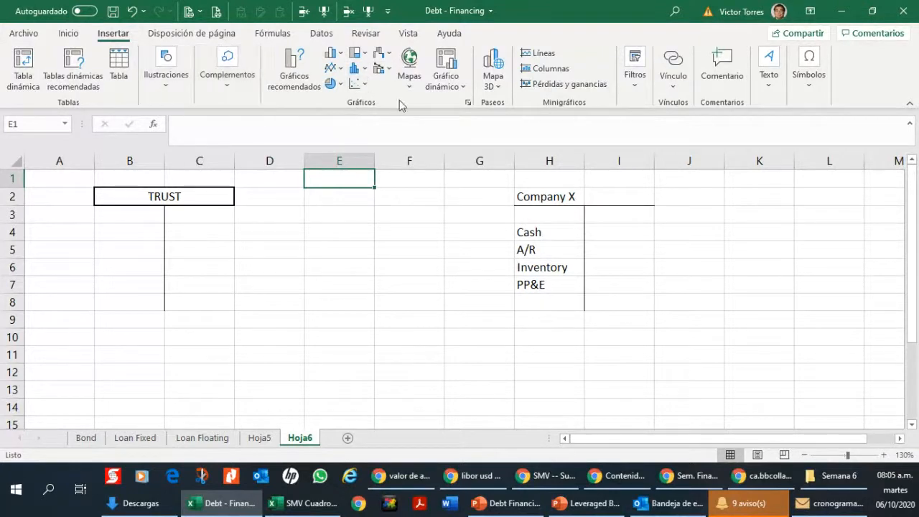
click(165, 84)
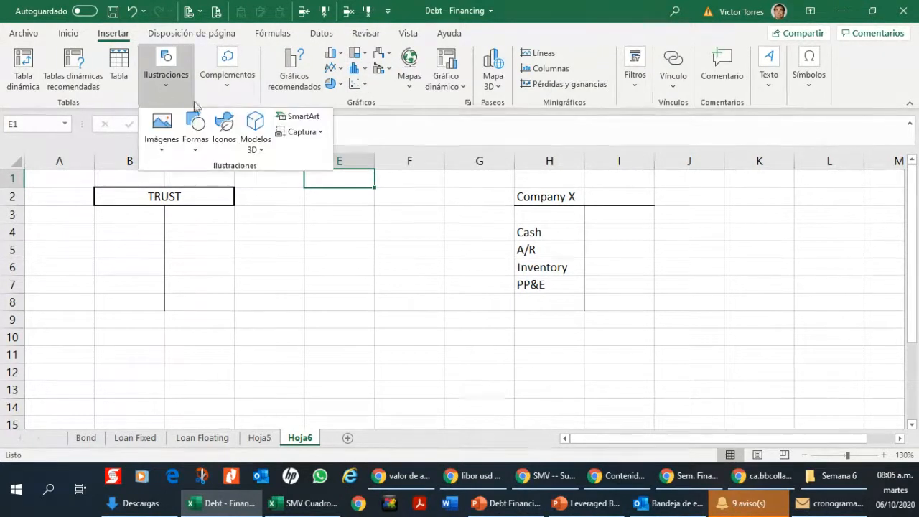
click(196, 151)
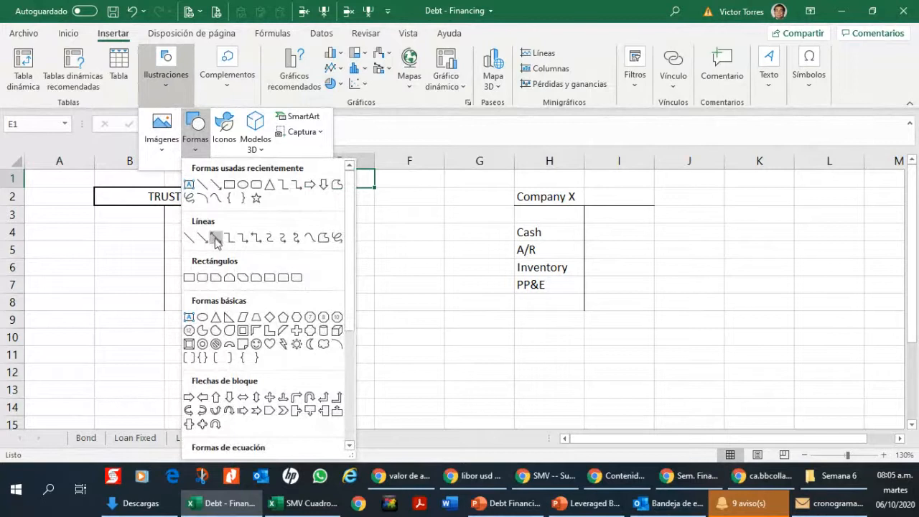
click(221, 241)
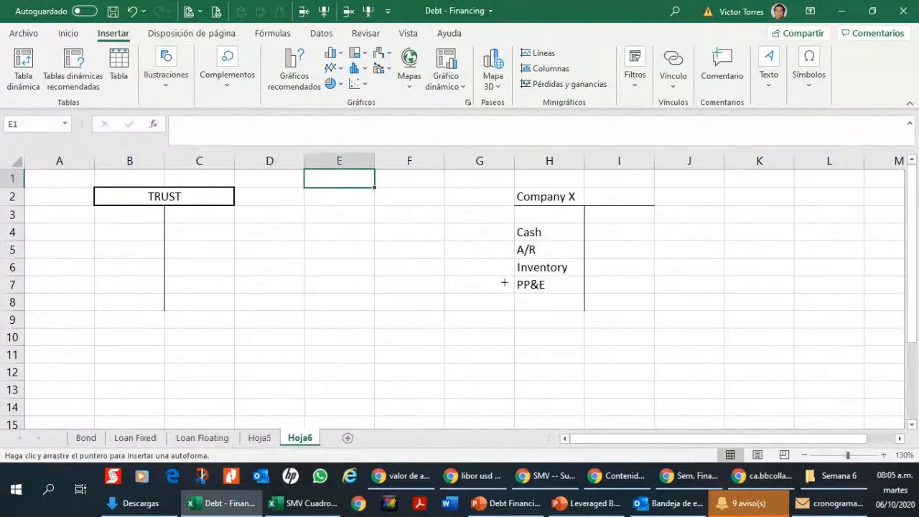
drag(505, 283, 250, 225)
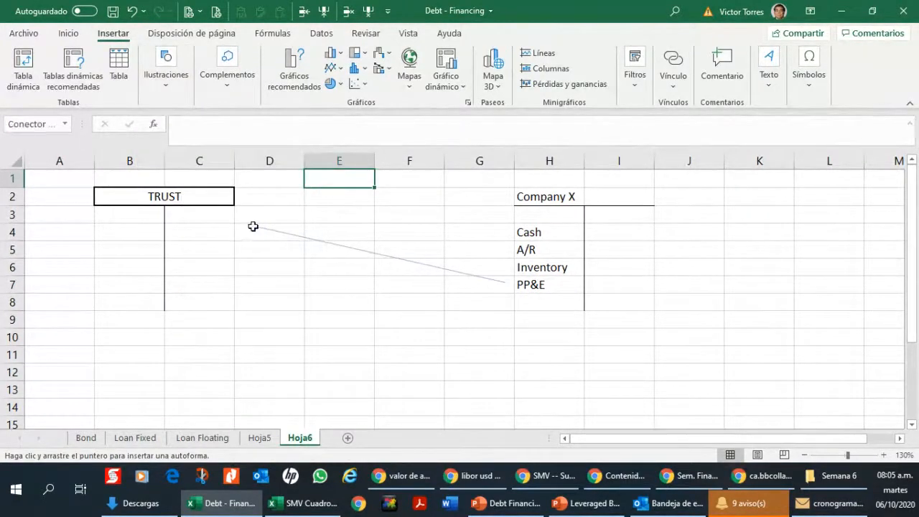
Step: Enter PP&E in C4 of the TRUST account, with a capital E
click(213, 228)
text(pp)
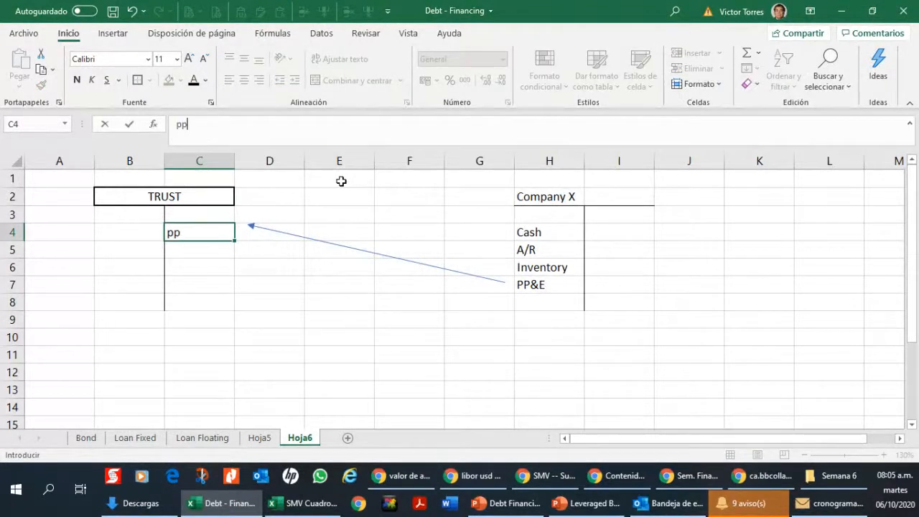
key(BackSpace)
key(BackSpace)
text(PP)
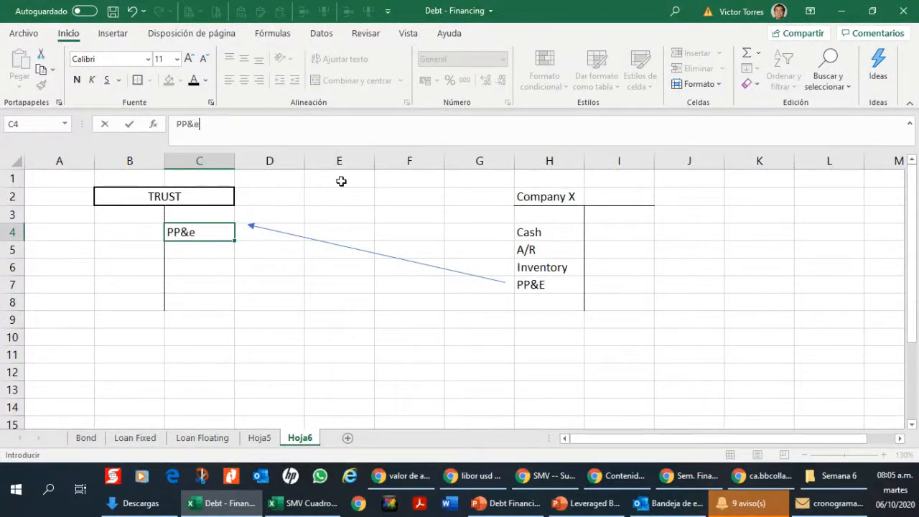
text(&e)
key(Return)
key(Up)
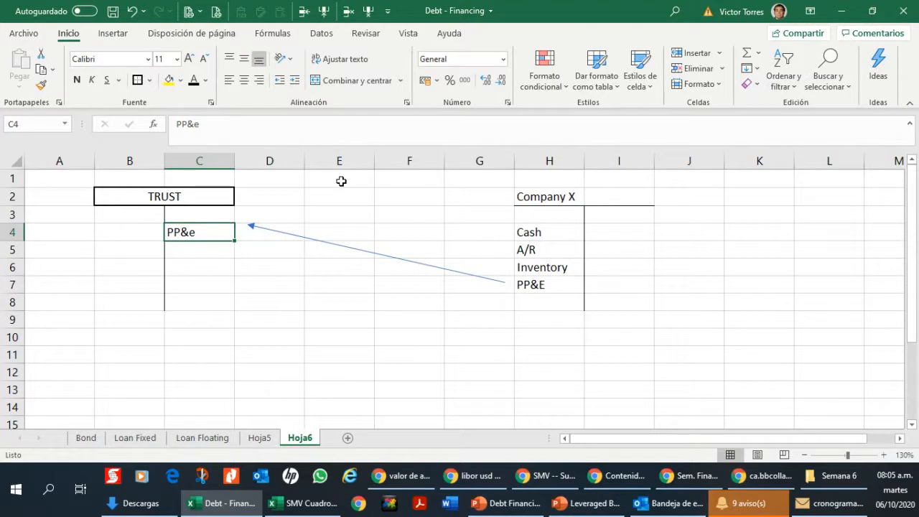
key(F2)
key(BackSpace)
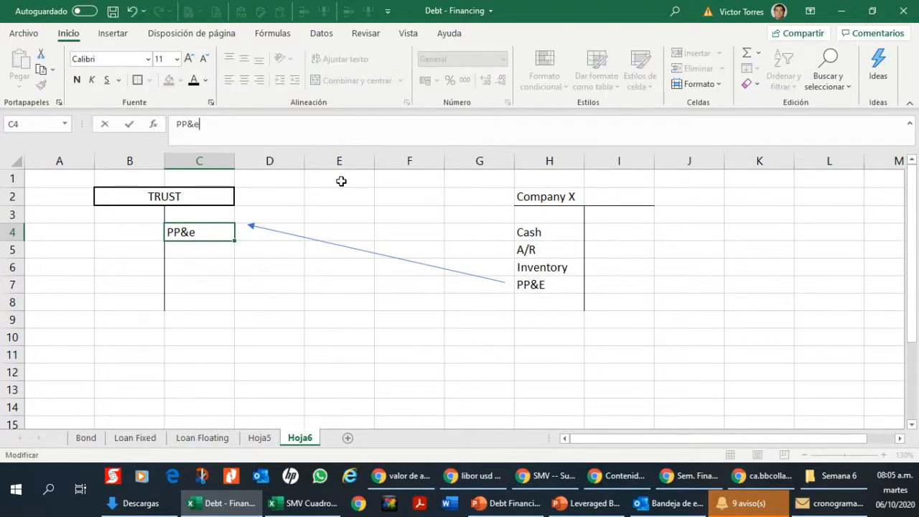
key(Return)
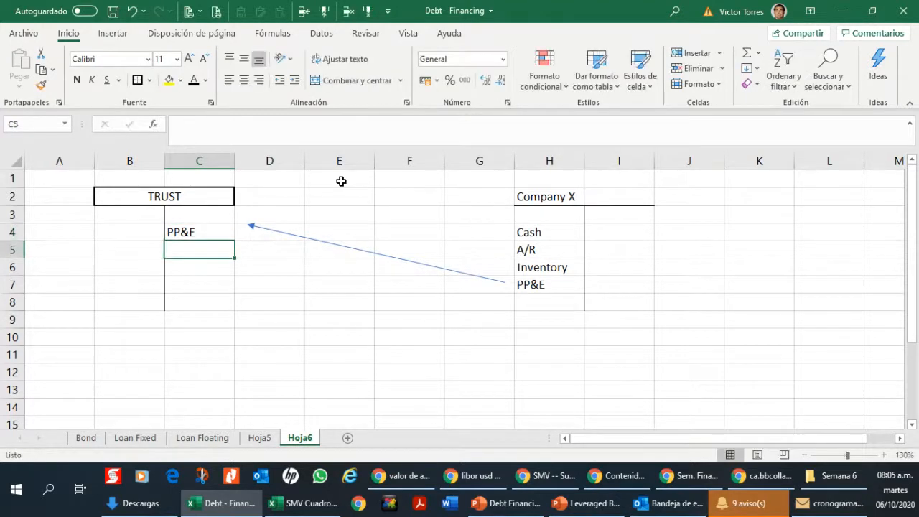
Step: Move the PP&E label from C4 to B4, onto the asset side of the TRUST account
click(216, 233)
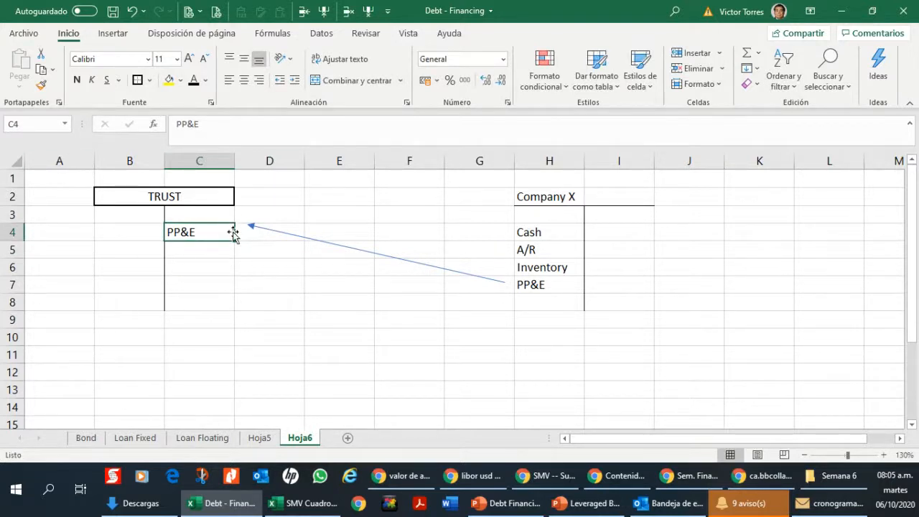
click(178, 248)
click(151, 244)
click(140, 220)
click(115, 232)
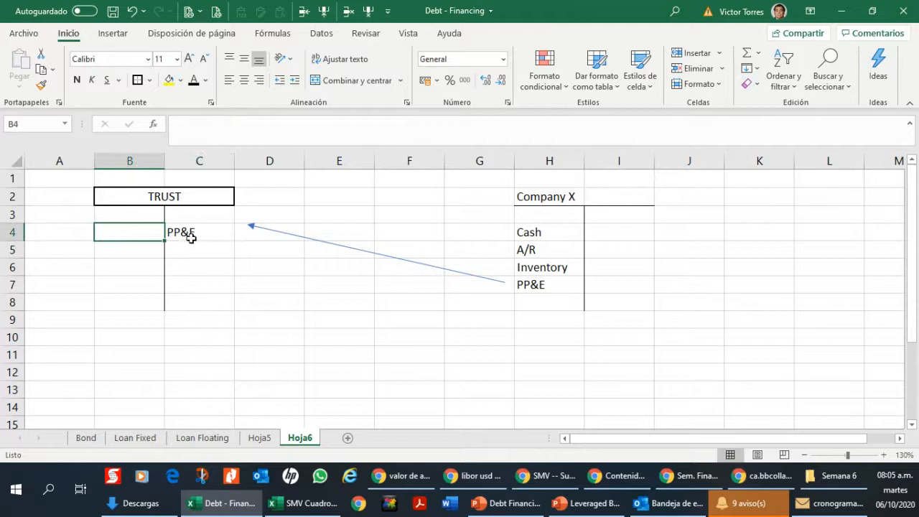
click(199, 235)
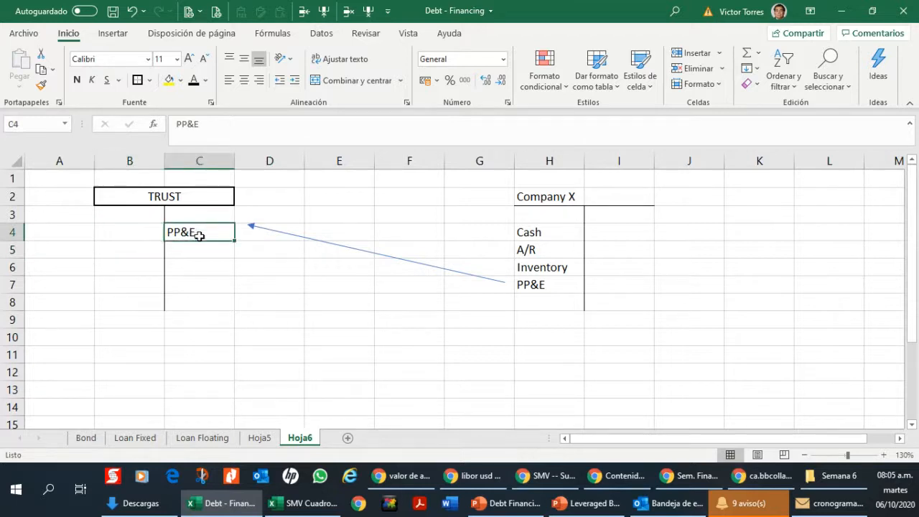
drag(204, 241, 112, 237)
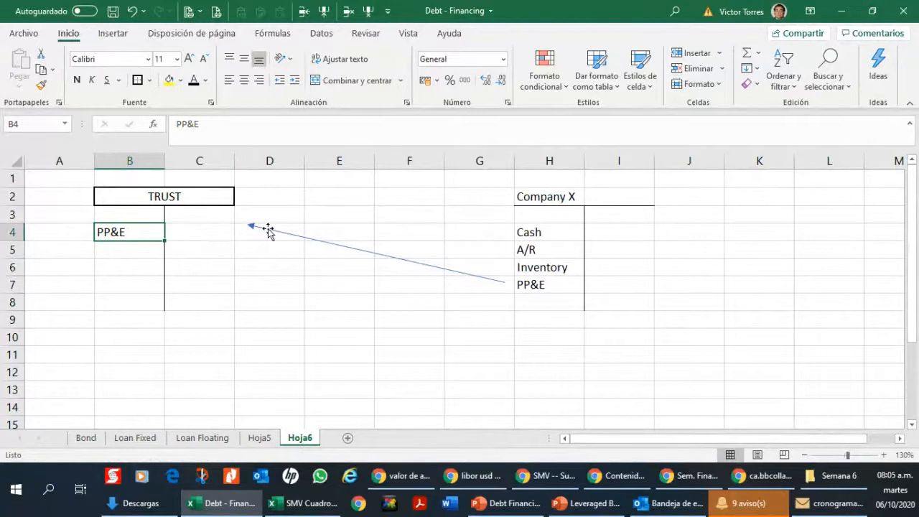
drag(268, 229, 267, 233)
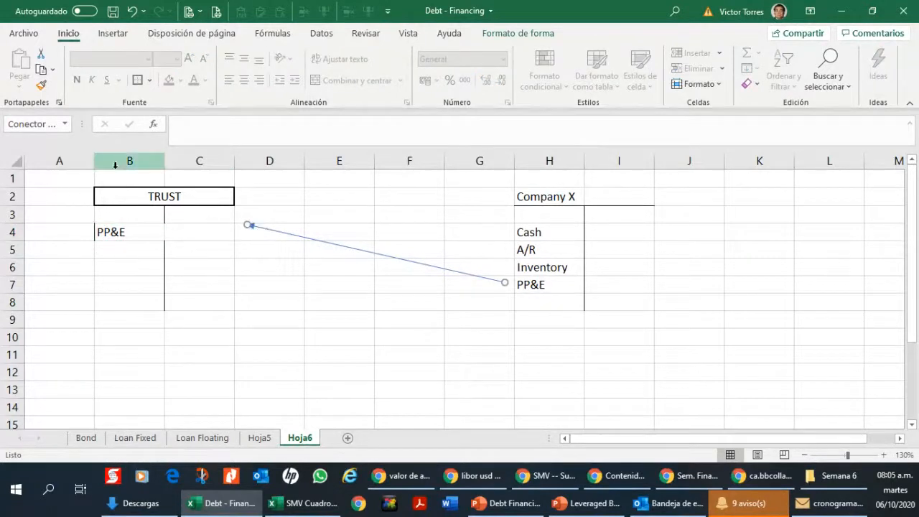
Step: Move the whole TRUST account from columns B:C to columns K:L, beyond the Company X account
drag(115, 164, 174, 161)
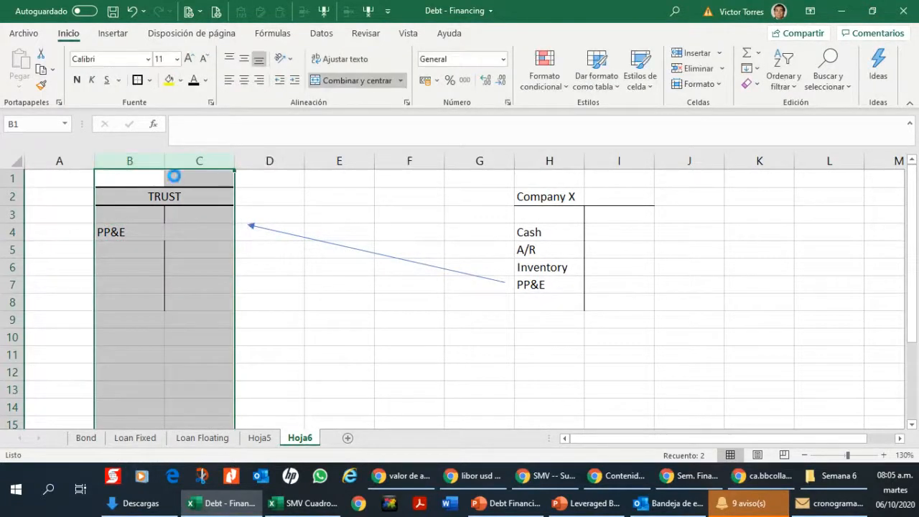
key(ctrl+x)
click(740, 182)
key(ctrl+v)
click(619, 196)
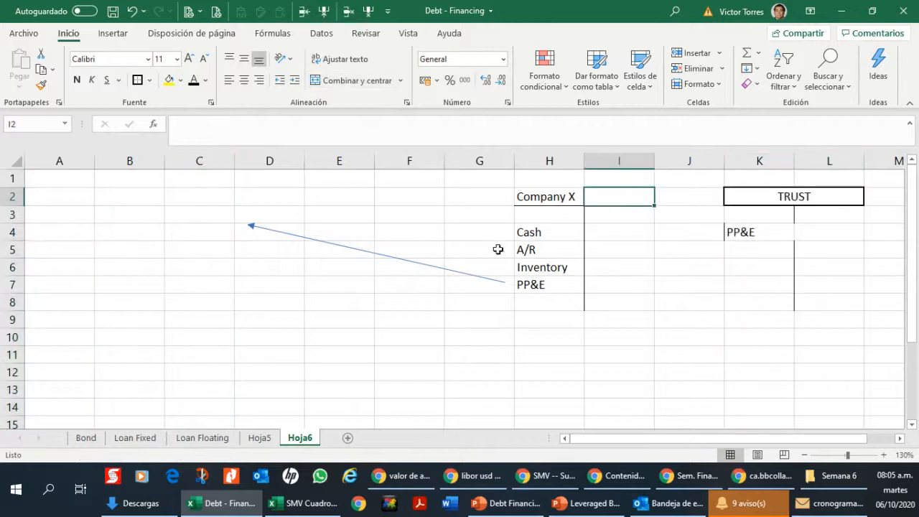
Step: Reroute the arrow so it runs from the company's PP&E in H7 to the trust's PP&E in K4
click(395, 257)
drag(248, 224, 769, 234)
drag(506, 279, 550, 288)
Step: Delete the empty columns C to F before the Company X account
drag(201, 161, 399, 156)
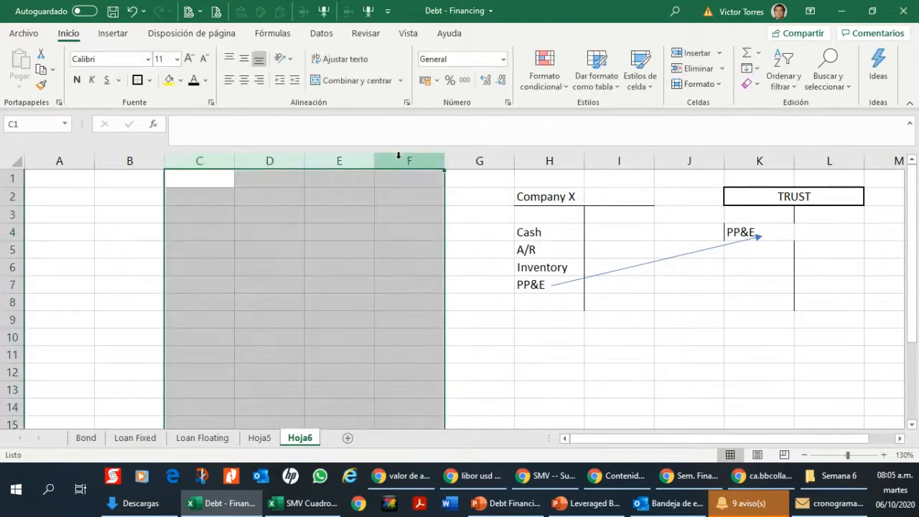
right_click(398, 156)
click(457, 289)
click(339, 284)
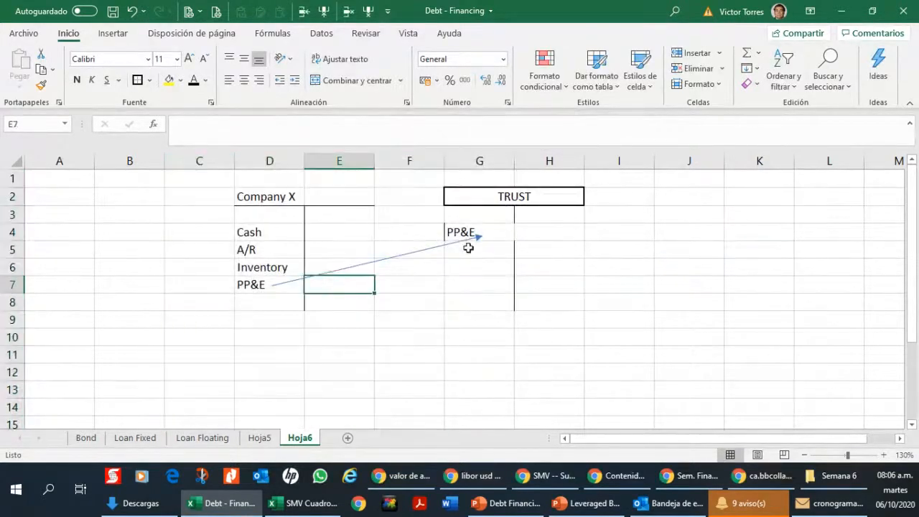
Step: Add a right border to the PP&E cell G4 so the TRUST account's dividing line is continuous
click(478, 239)
click(507, 232)
click(540, 228)
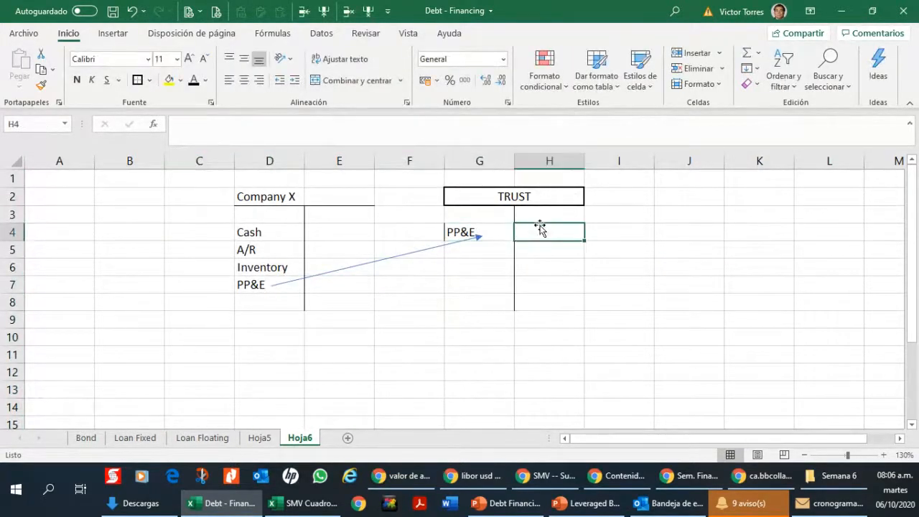
click(478, 232)
click(149, 79)
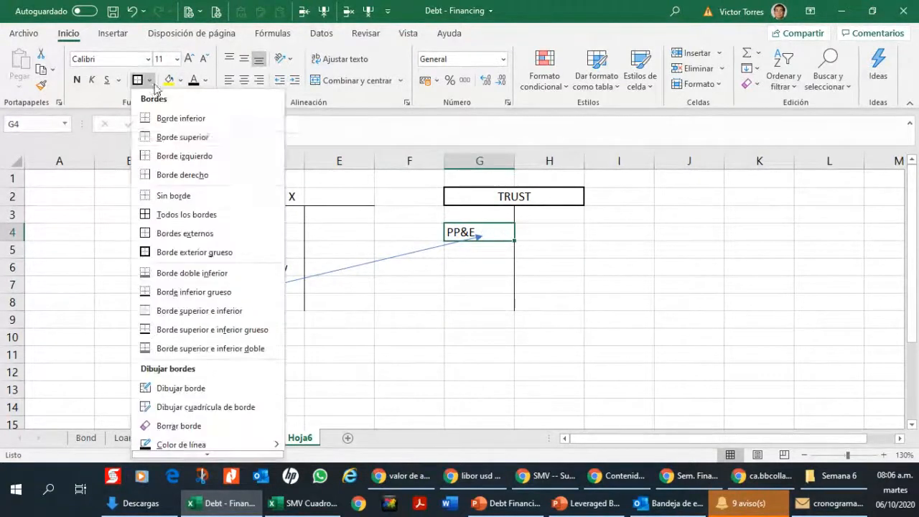
click(181, 175)
click(492, 217)
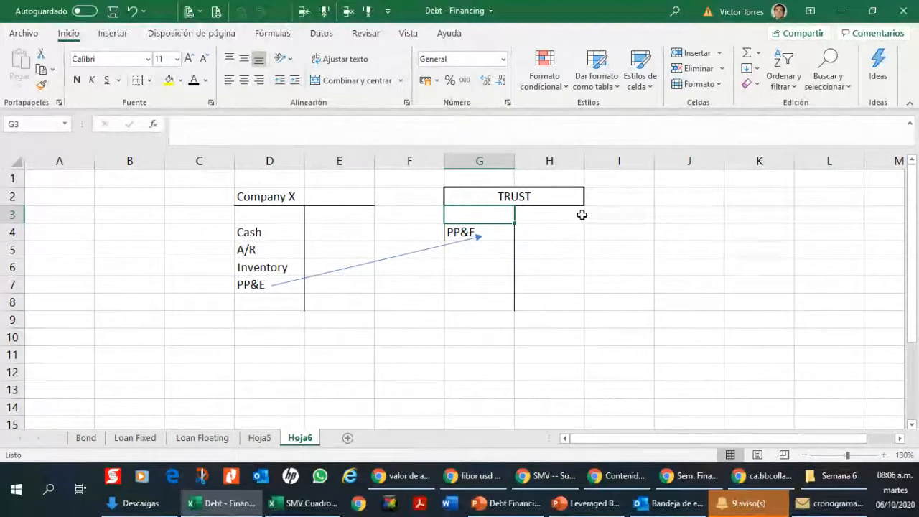
Step: Enter Bond in H4 and Loan in H5 on the liabilities side of the TRUST account
click(501, 237)
click(554, 230)
text(bOND)
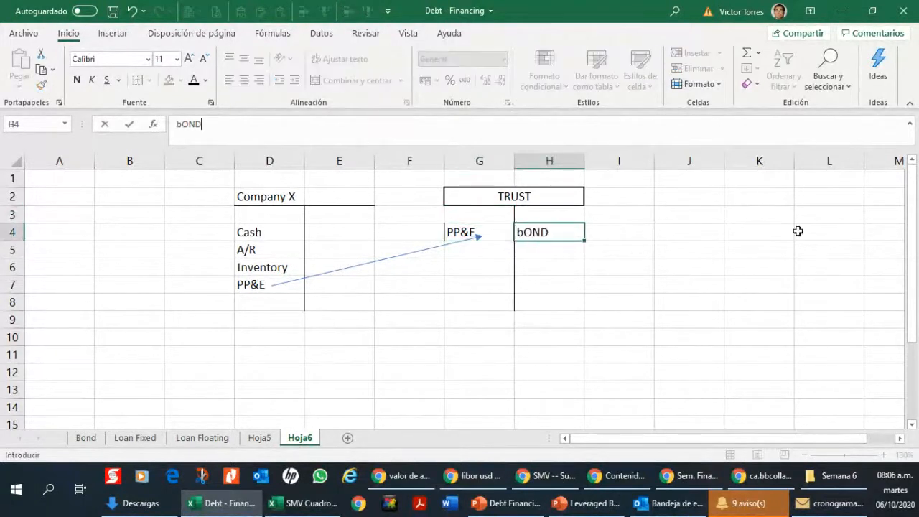
key(Return)
text(Loan)
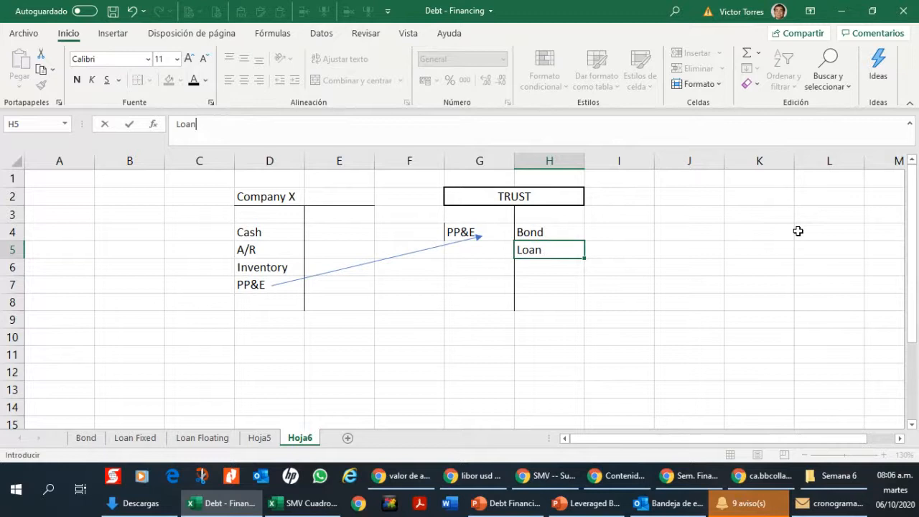
key(Return)
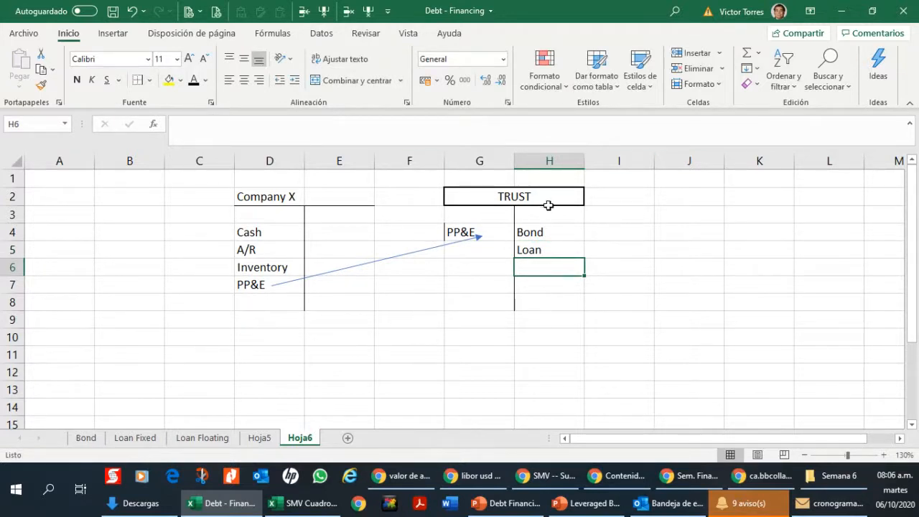
Step: Enter the heading DebHolders in J3, beside the TRUST account
click(715, 232)
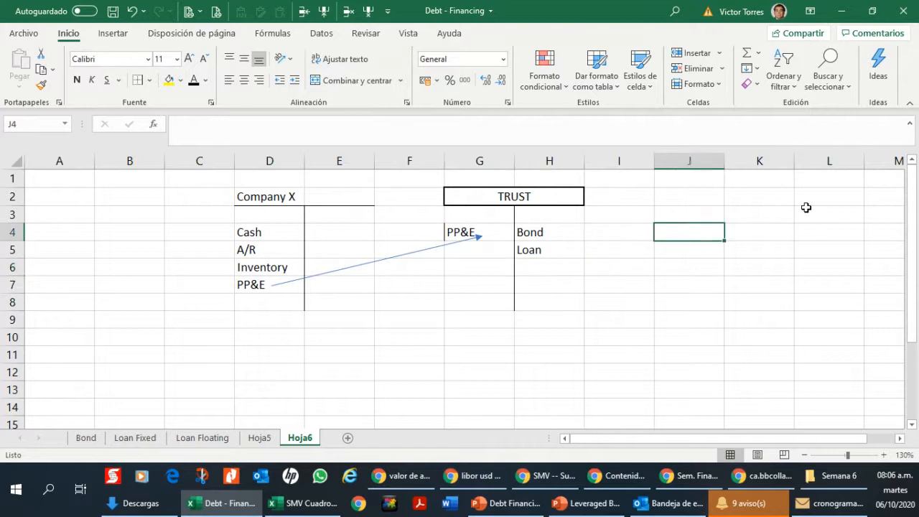
text(Fa)
key(Escape)
key(Up)
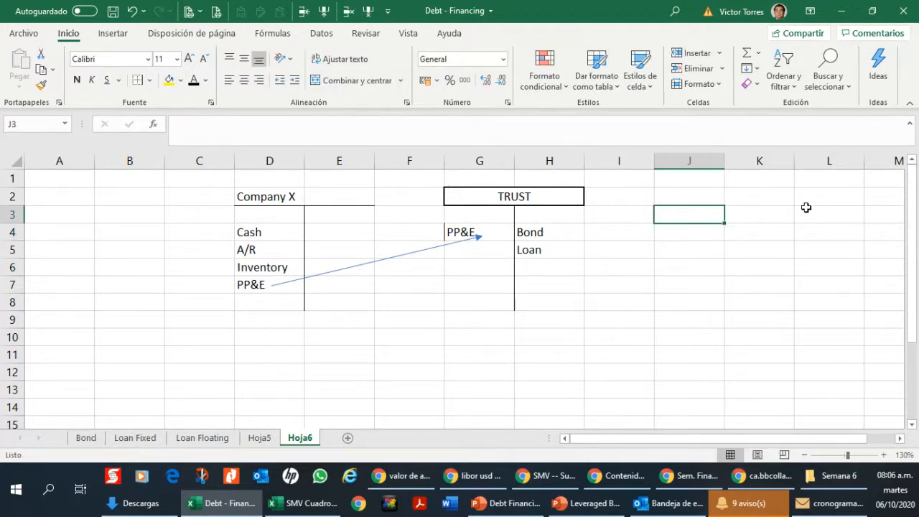
text(DebHolder)
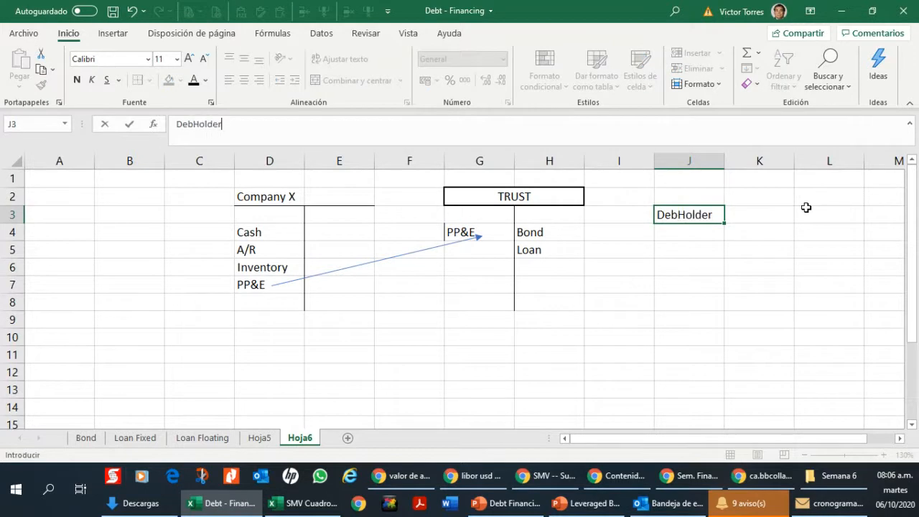
text(s)
key(Return)
text(-4:4)
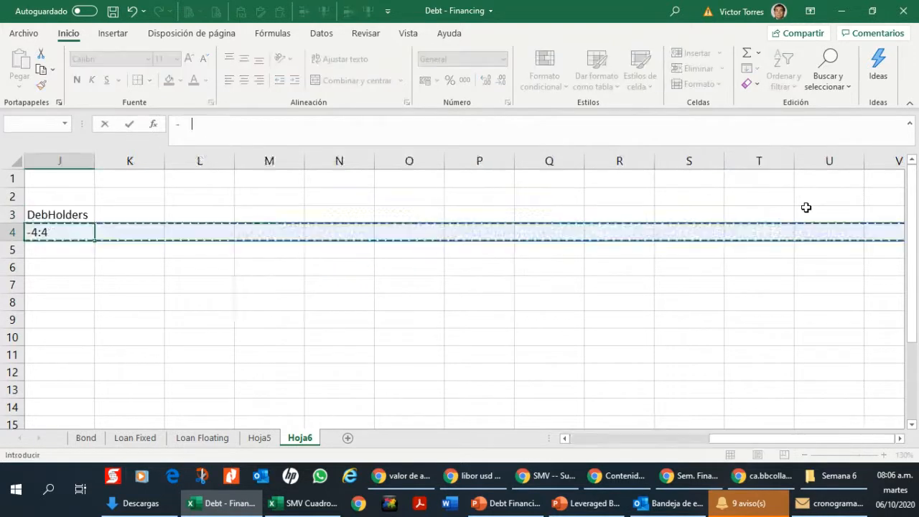
text(Fa)
key(Left)
key(Left)
key(Left)
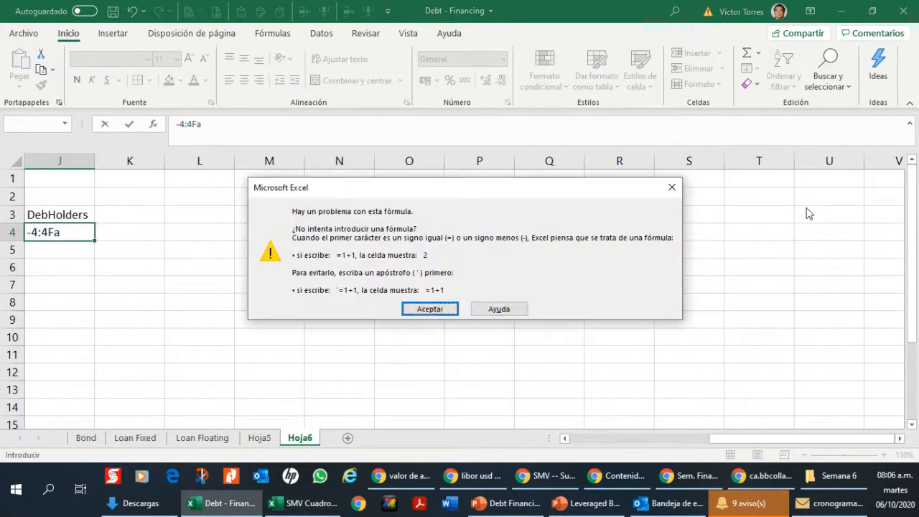
key(Escape)
key(Escape)
key(Left)
key(Left)
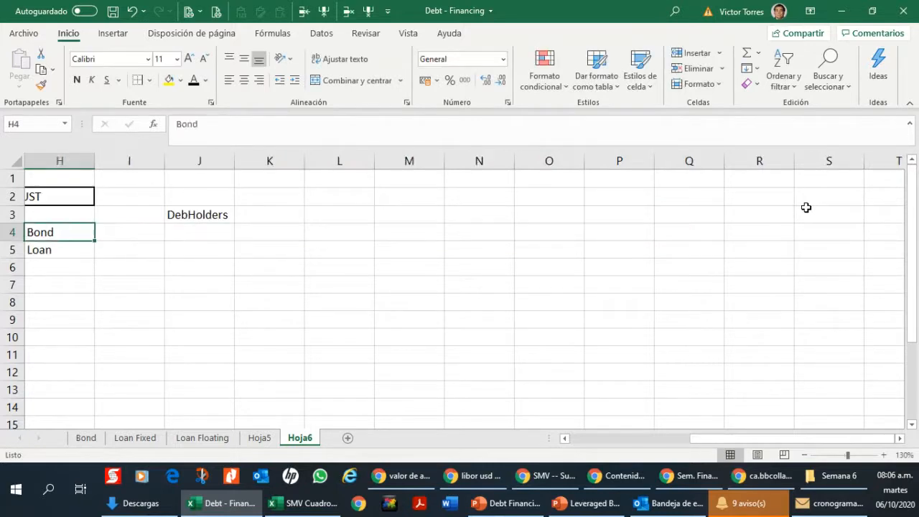
key(Left)
key(Left)
key(Left)
key(Right)
key(Right)
key(Right)
key(Left)
key(Left)
key(Left)
key(Left)
key(Left)
key(Left)
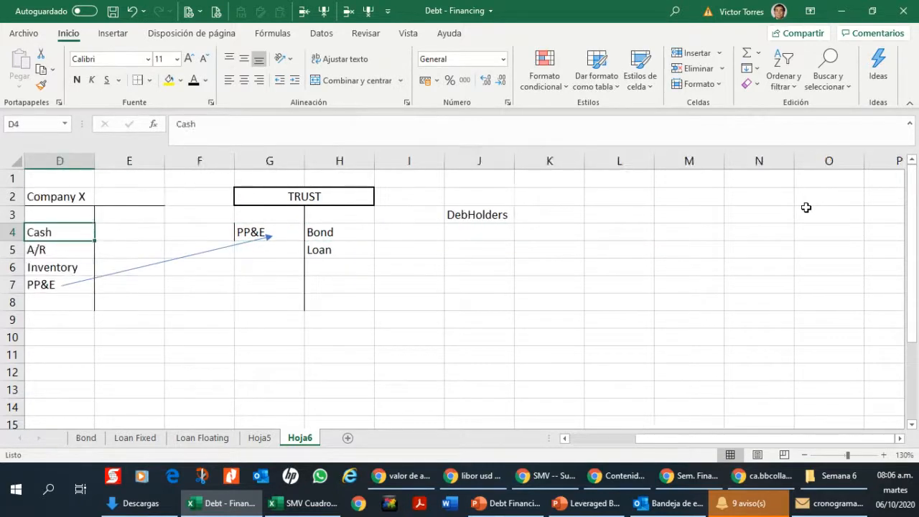
Step: Enter "- Family Offices" as text in J4, below the DebHolders heading
click(639, 232)
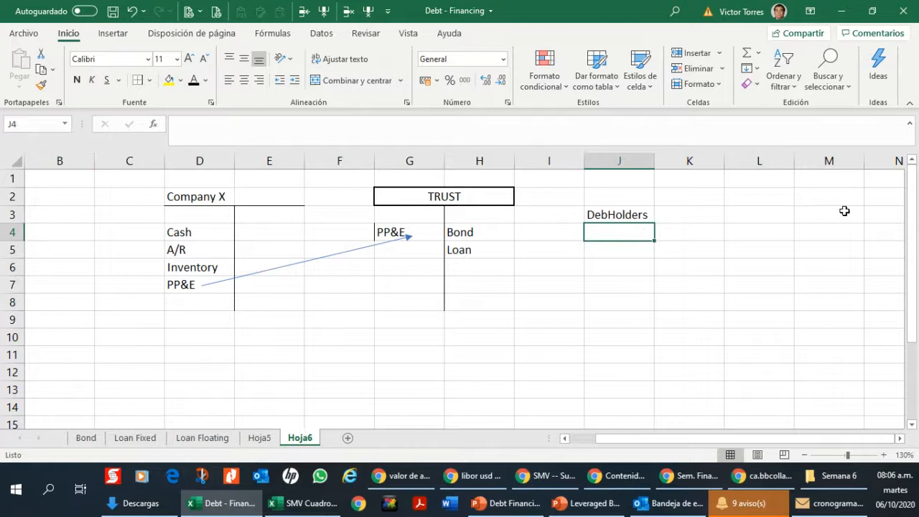
text('- Family)
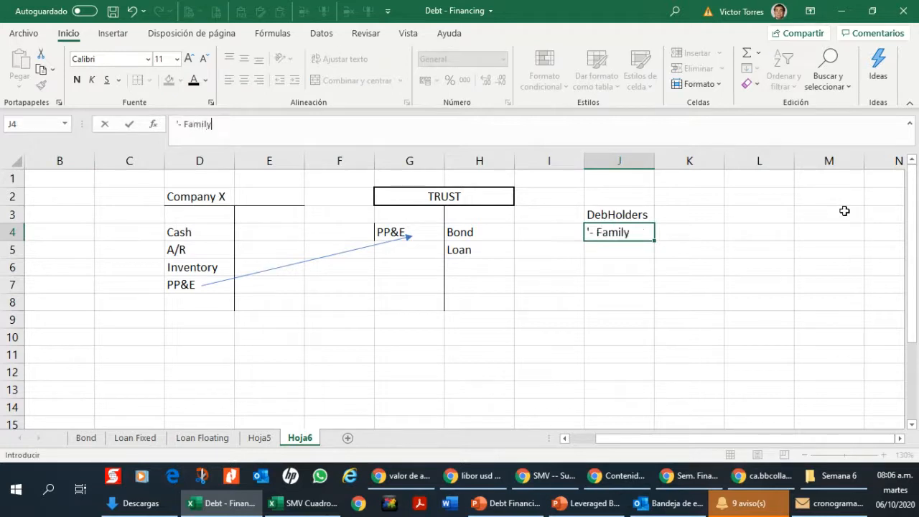
text( Office)
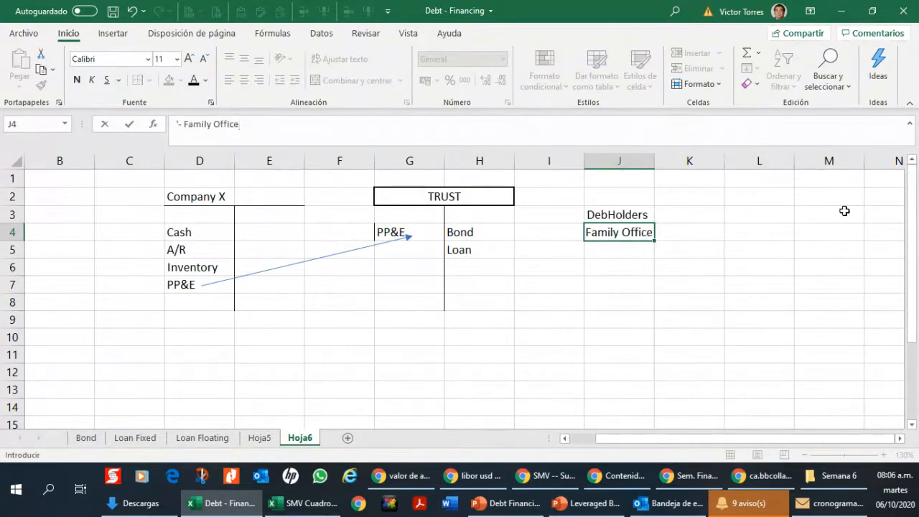
text(s)
key(Return)
Step: Enter "- Institucional Investors" as text in J5, as the second debtholder type
text('-)
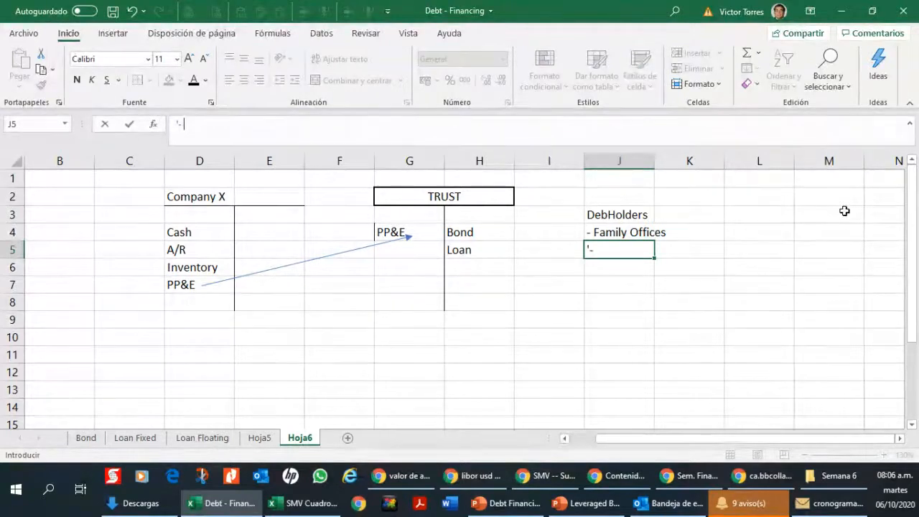
text( INs)
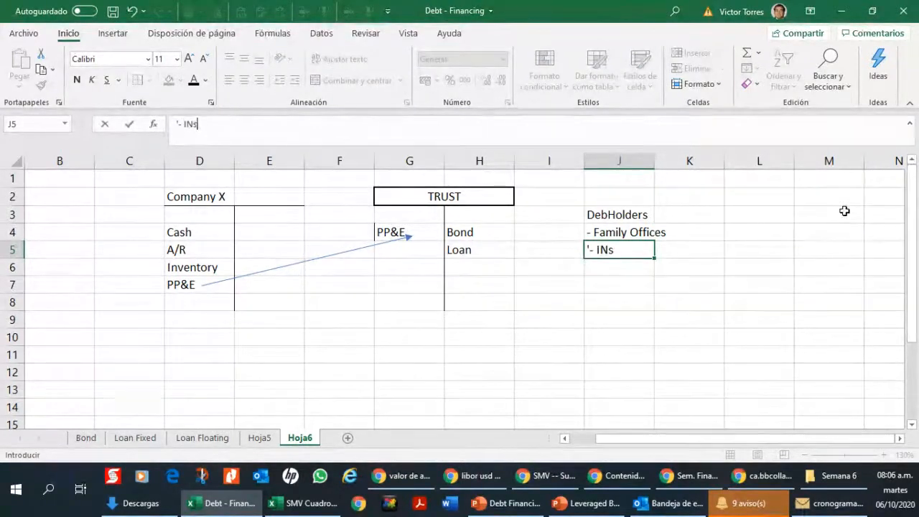
text(titucional In)
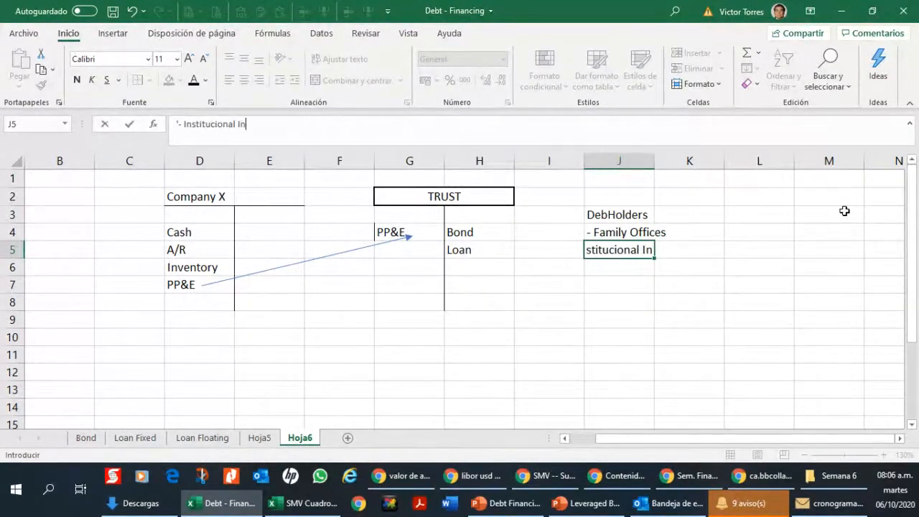
text(vestors)
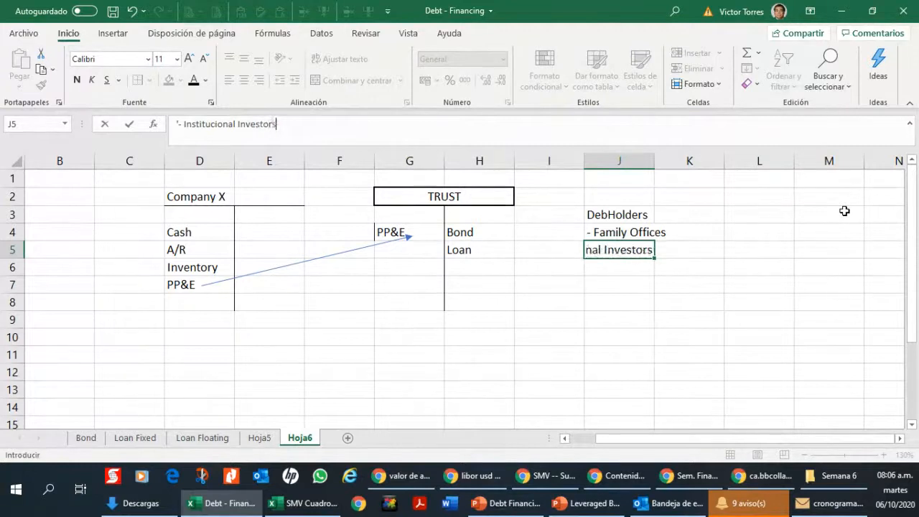
key(Return)
Step: Enter "- HNW People" as text in J6, as the third debtholder type
text('-)
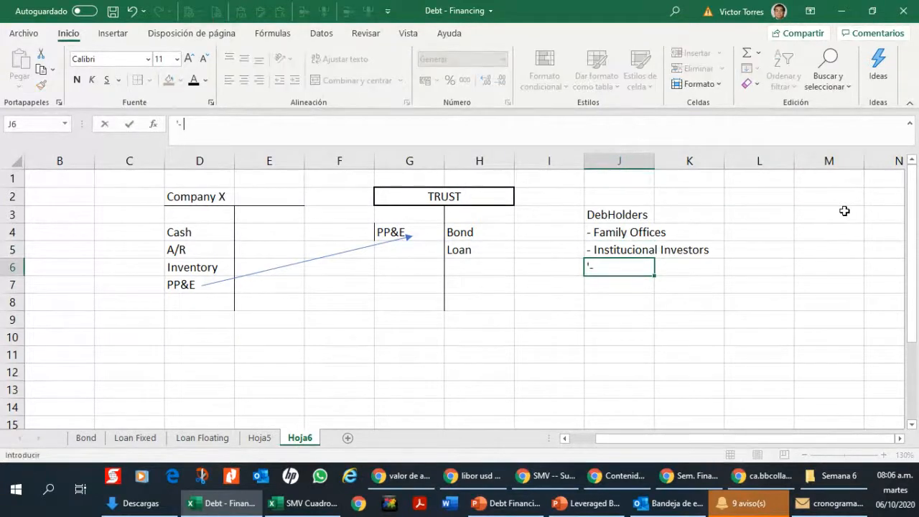
text( N)
key(BackSpace)
key(BackSpace)
text(HNW People)
key(Return)
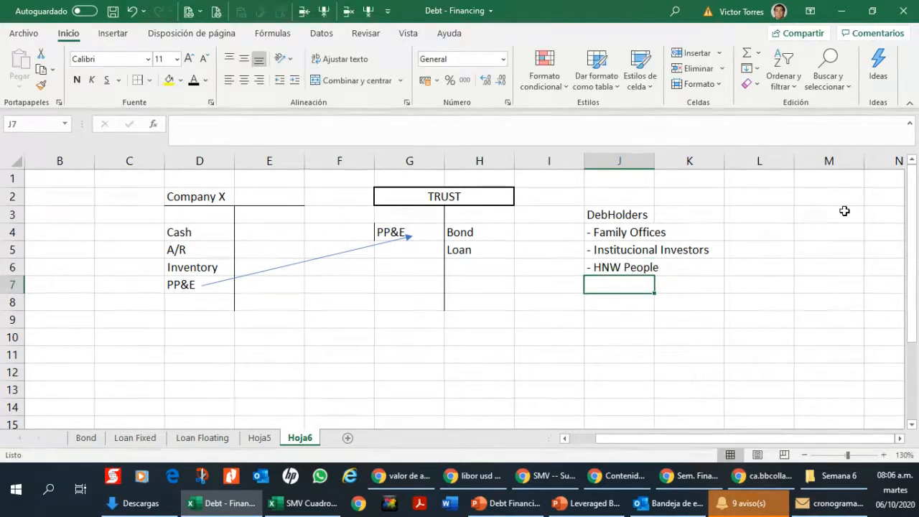
Step: Correct the spelling in J5 so it reads "- Institutional Investors"
click(626, 249)
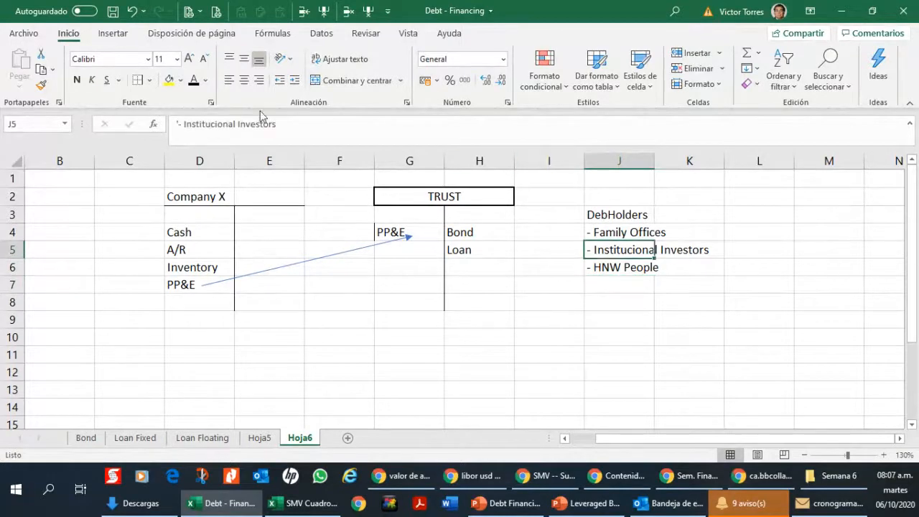
click(211, 125)
key(Delete)
text(t)
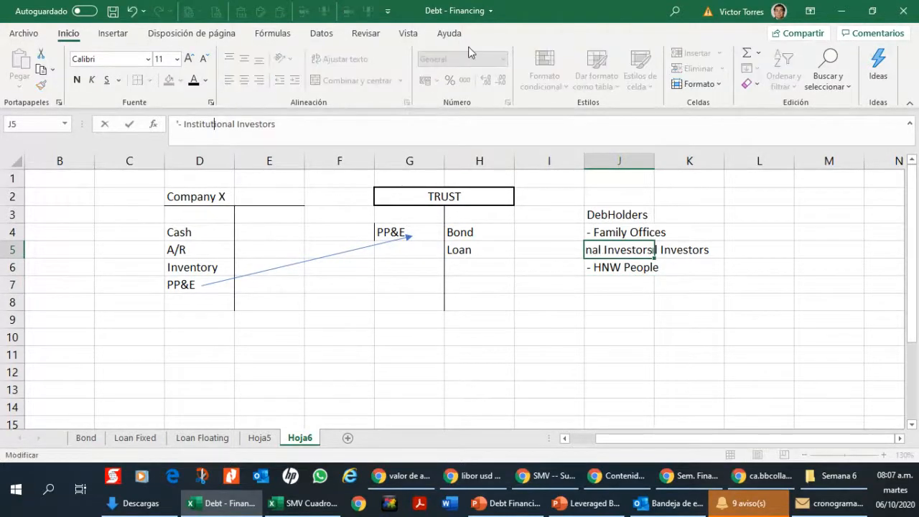
key(Return)
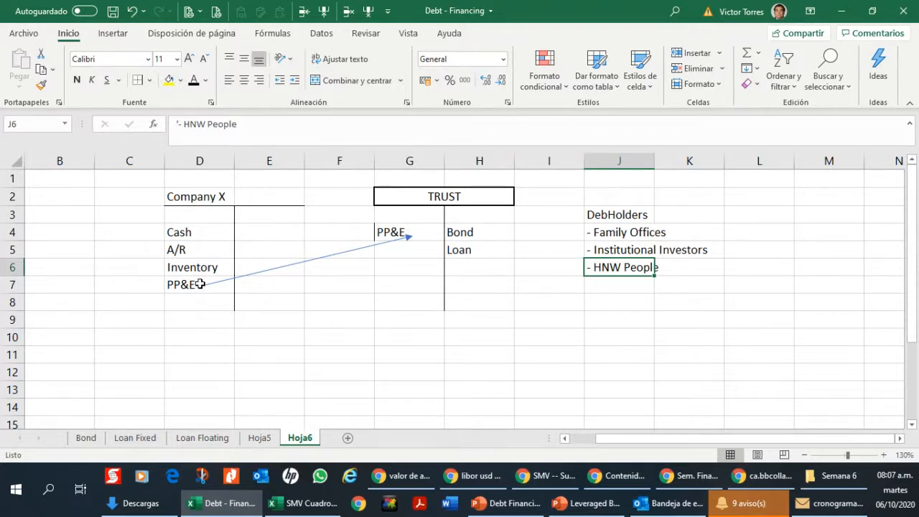
Step: Examine how the trust's PP&E relates to its Bond and Loan and to the debtholders in J4:J6
click(419, 230)
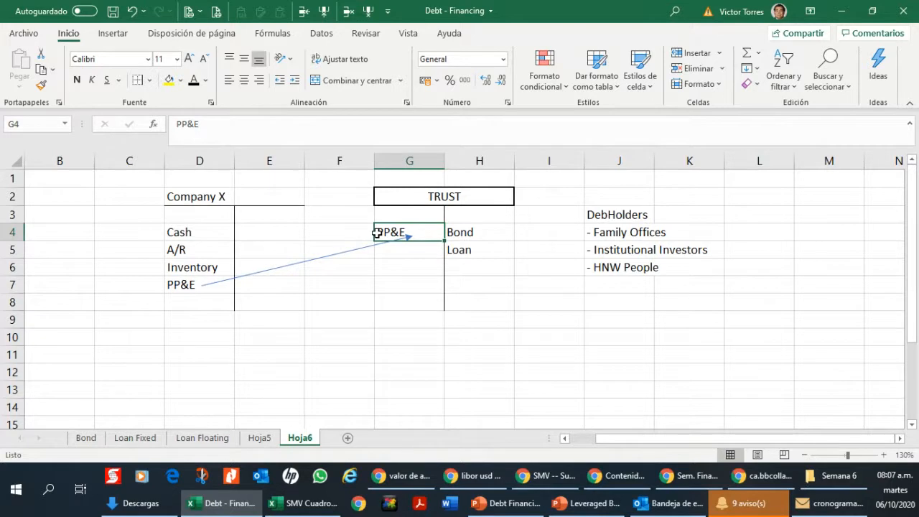
click(493, 230)
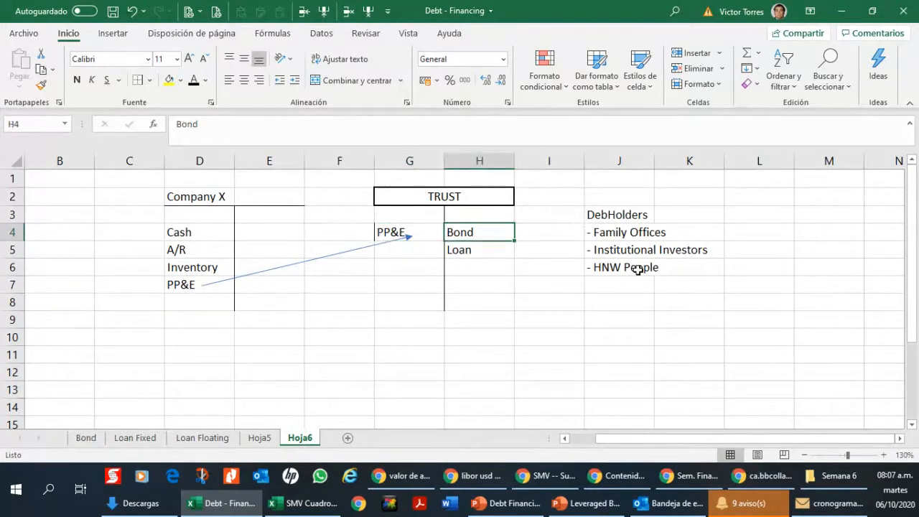
drag(642, 232, 640, 266)
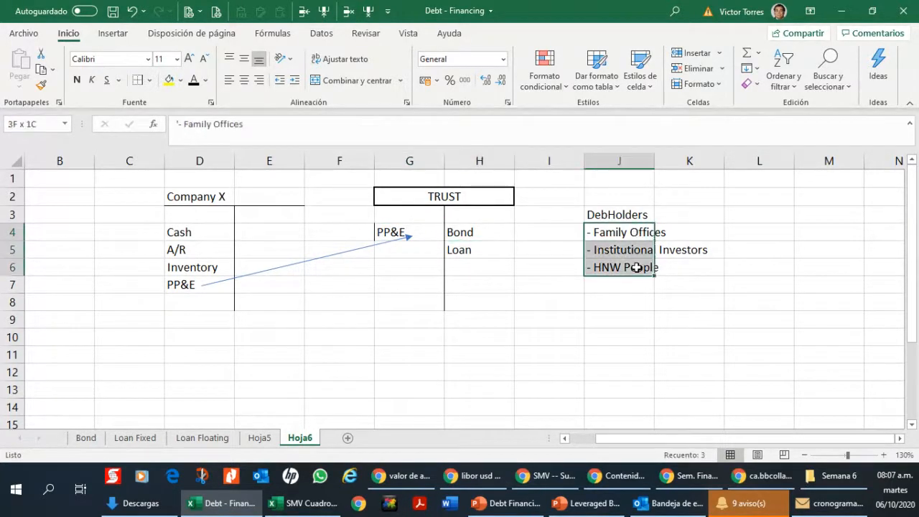
click(507, 227)
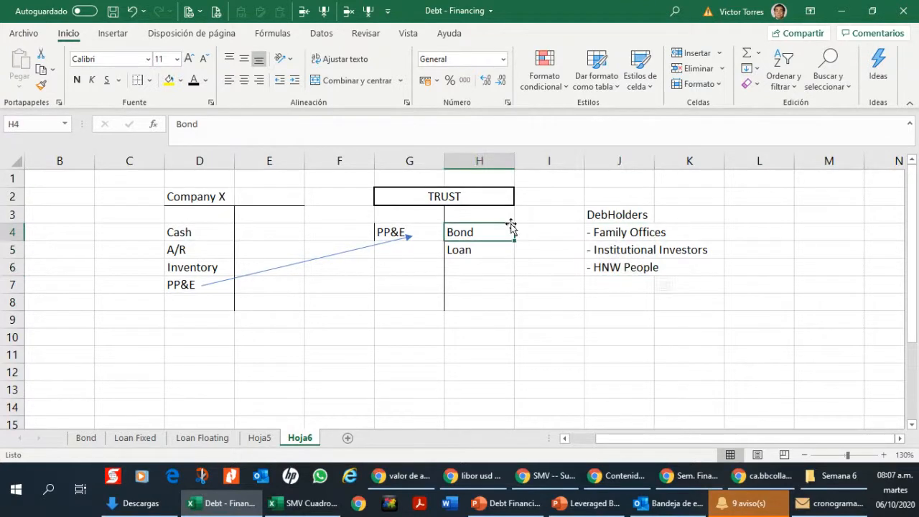
click(509, 242)
click(511, 232)
click(480, 251)
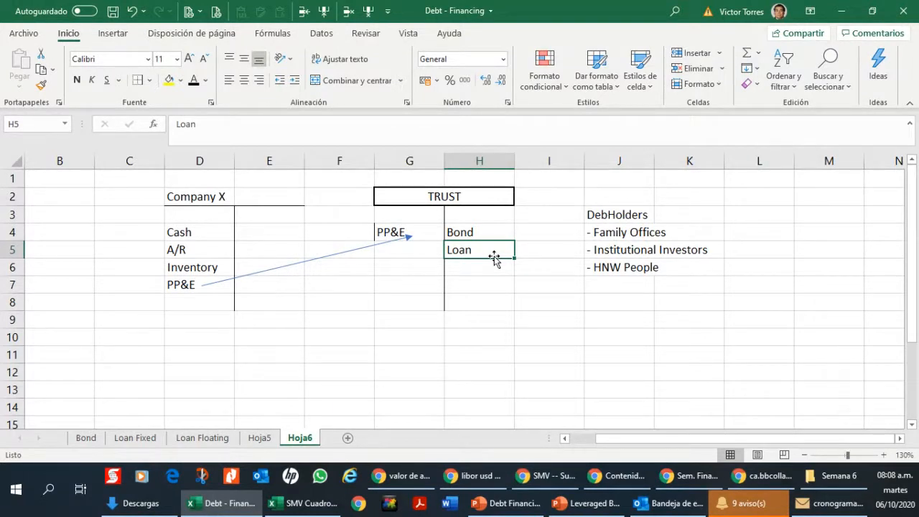
drag(629, 229, 630, 266)
Step: Switch to the Debt Financing presentation in PowerPoint and review slides 5 and 6 on secured debt, trusts and mezzanine debt
mouse_move(402, 477)
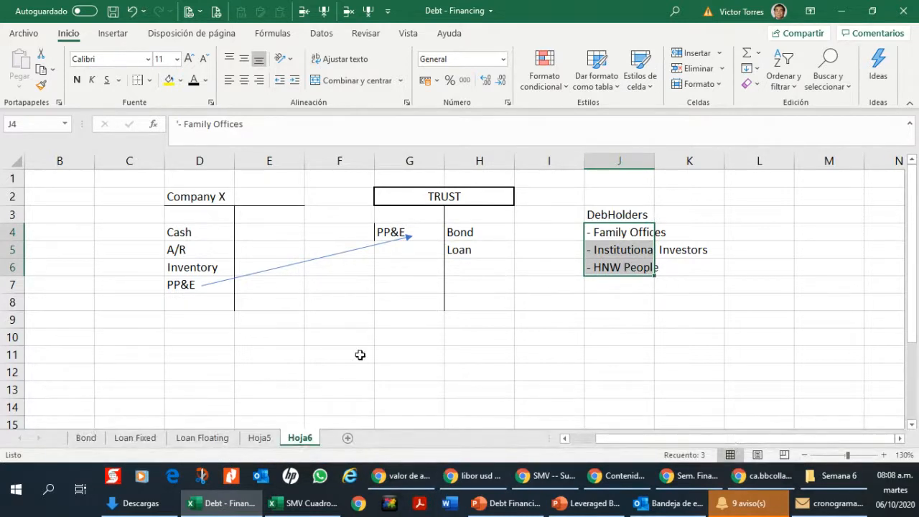
mouse_move(554, 490)
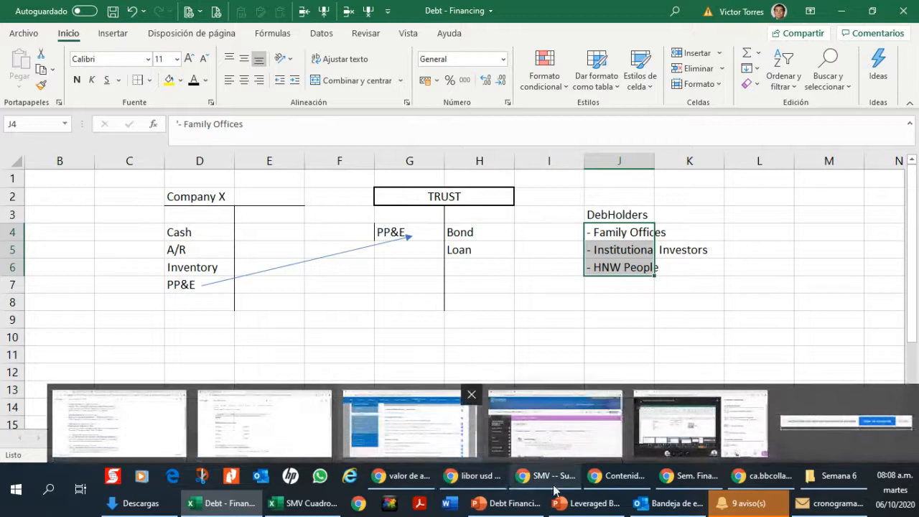
mouse_move(585, 503)
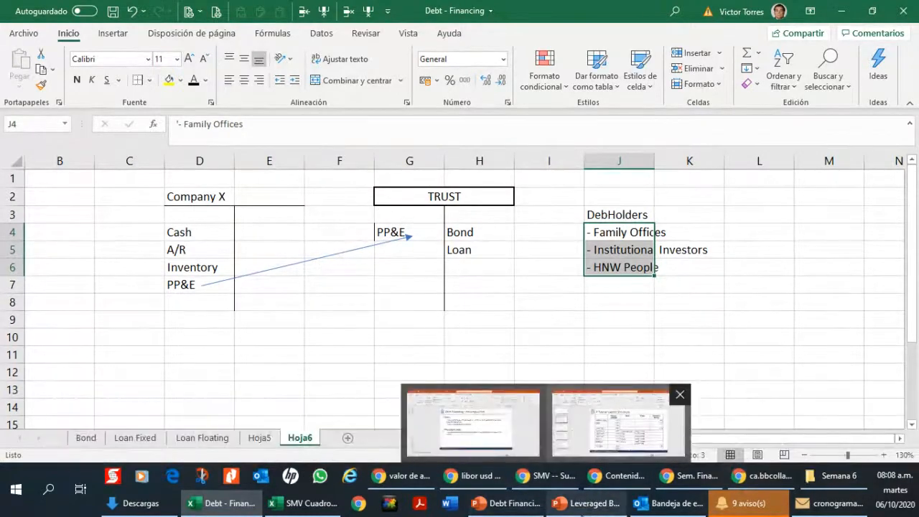
click(507, 503)
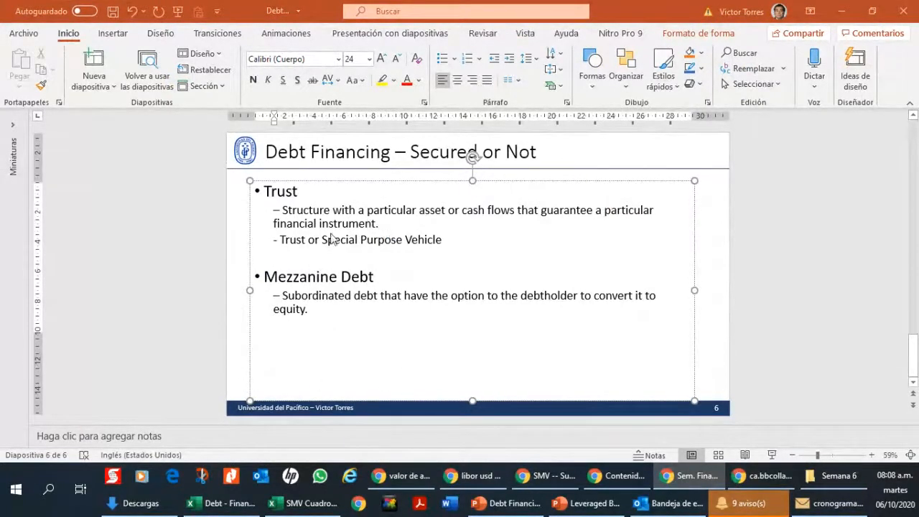
click(911, 180)
scroll(912, 184, up, 1)
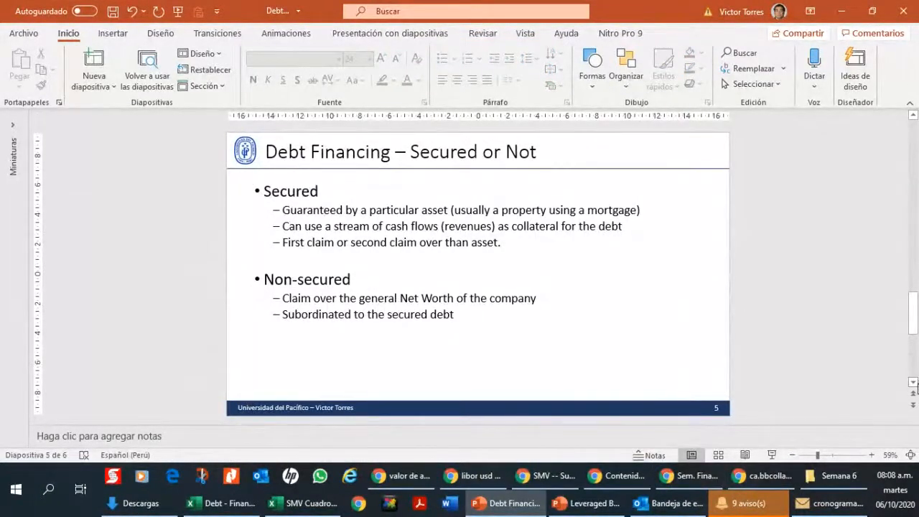
scroll(912, 368, down, 1)
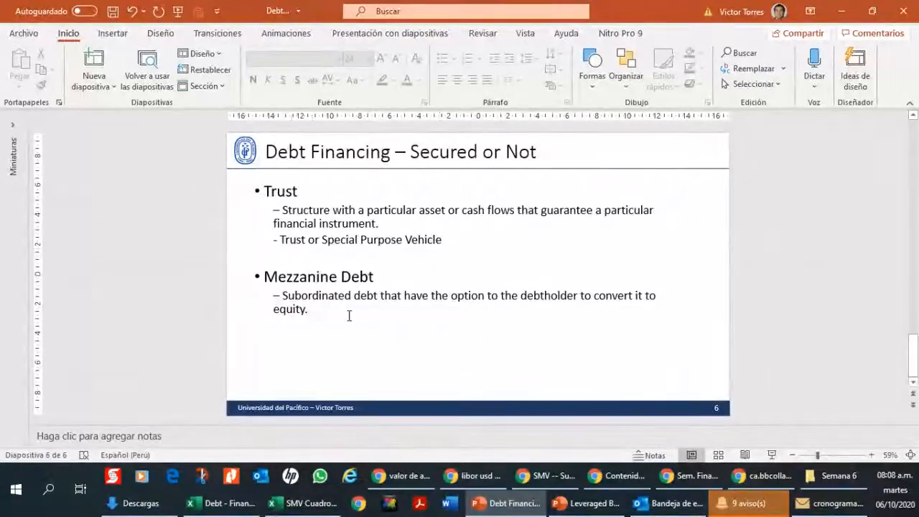
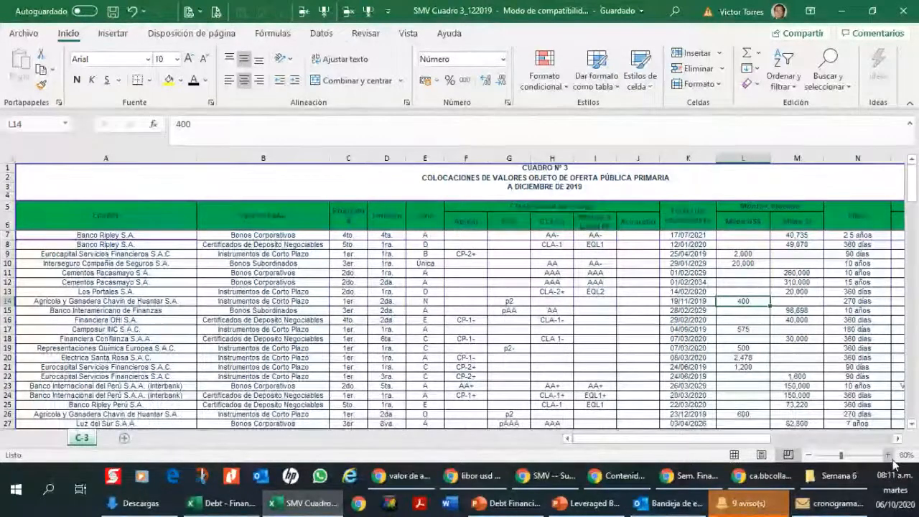
Step: Zoom the SMV Cuadro 3 worksheet to 100% and go to the December 2019 date title in A3
click(888, 455)
click(888, 455)
click(567, 439)
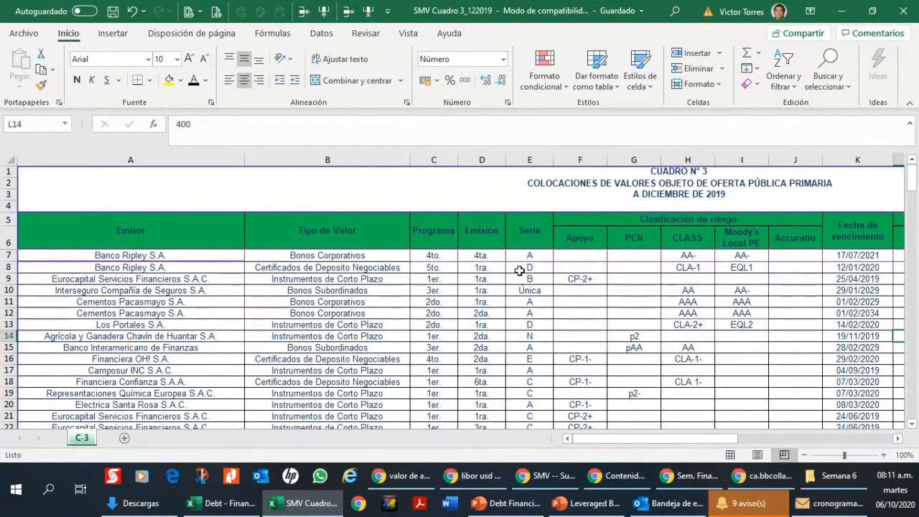
click(706, 196)
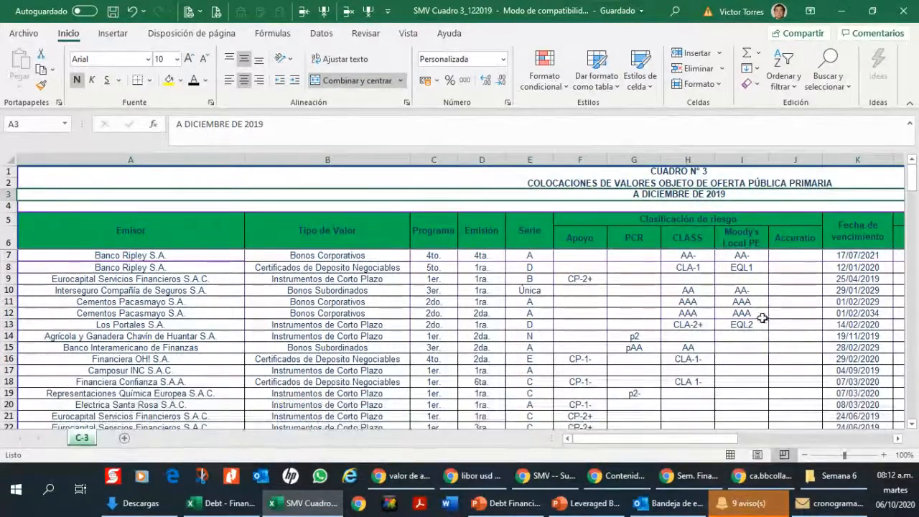
Step: Switch to the SMV website in Chrome and examine where the December 2019 Reporte Mensual sits under Estadísticas y Publicaciones
click(544, 475)
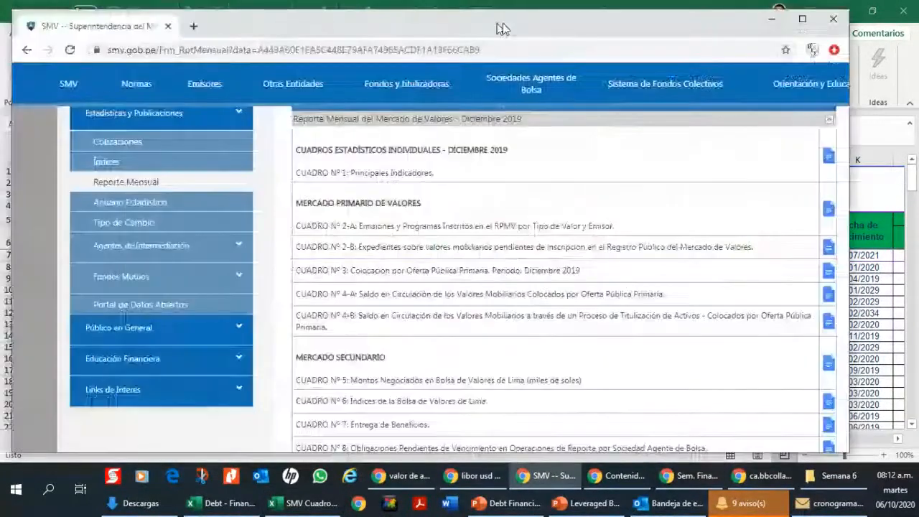
click(802, 23)
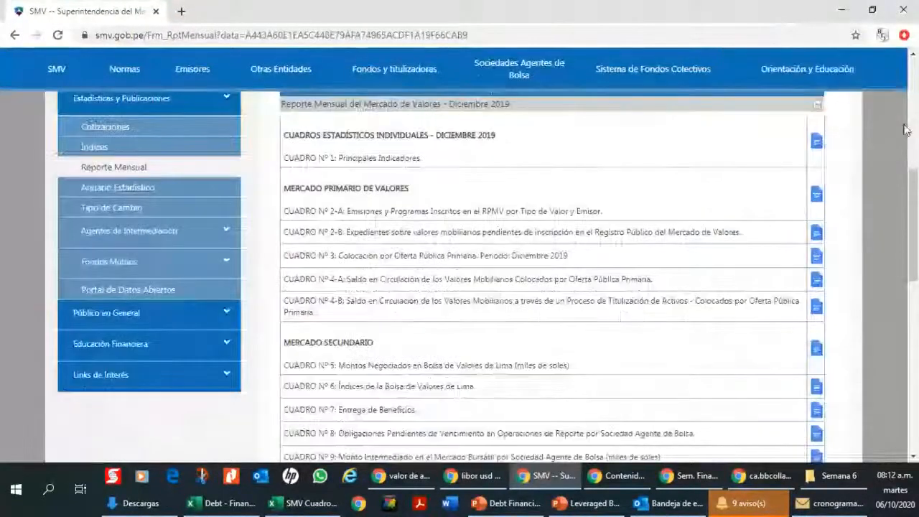
scroll(751, 186, up, 5)
mouse_move(752, 130)
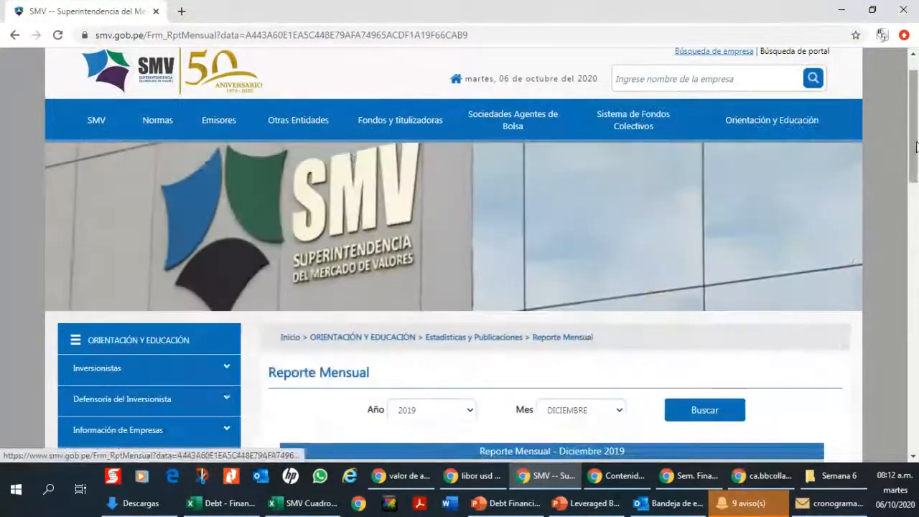
drag(915, 159, 914, 181)
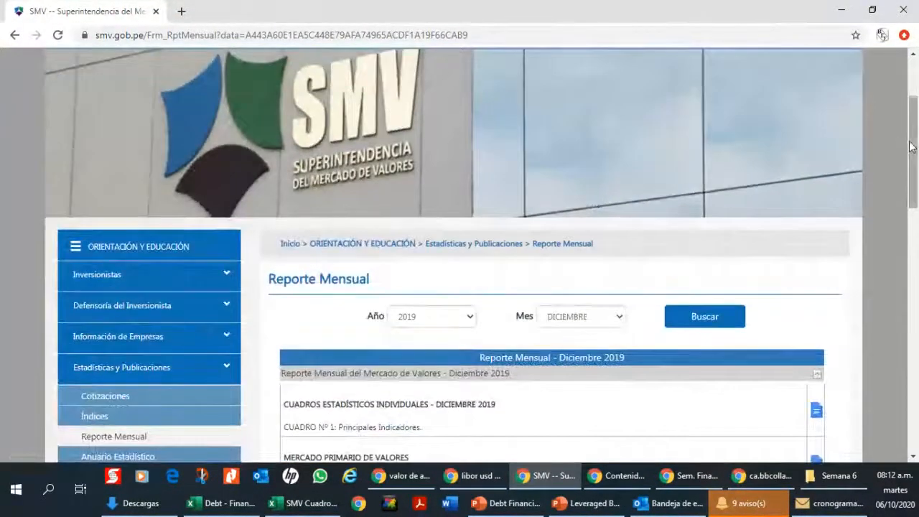
drag(912, 149, 912, 112)
mouse_move(772, 161)
scroll(503, 316, down, 2)
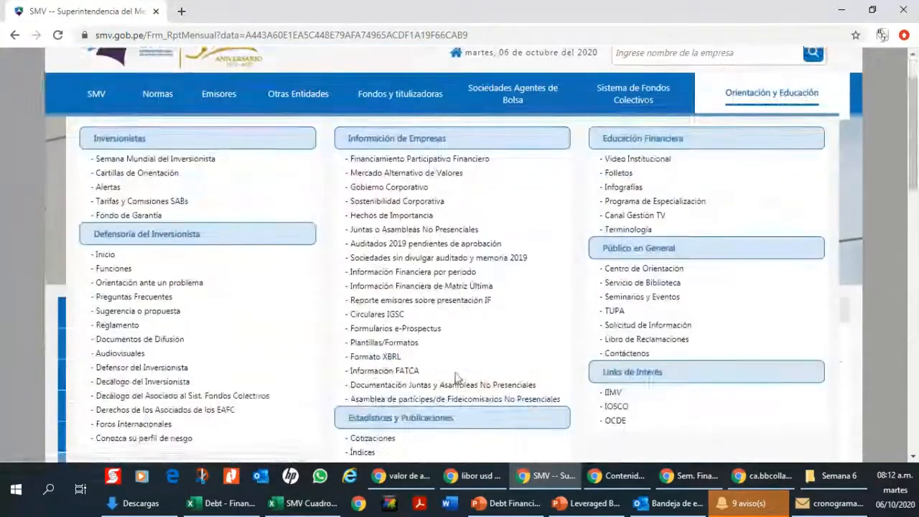
click(381, 399)
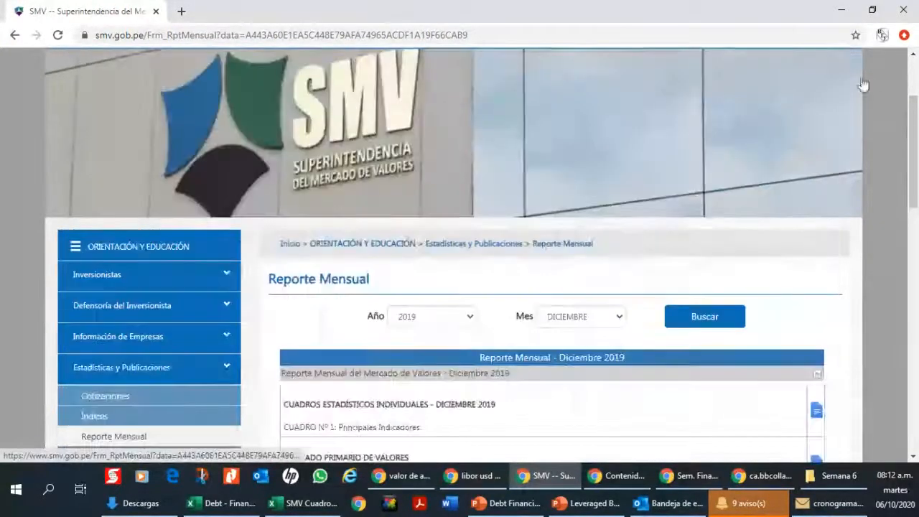
Step: Return to the SMV Cuadro 3 workbook in Excel and unfreeze the worksheet's panes
mouse_move(321, 514)
click(334, 424)
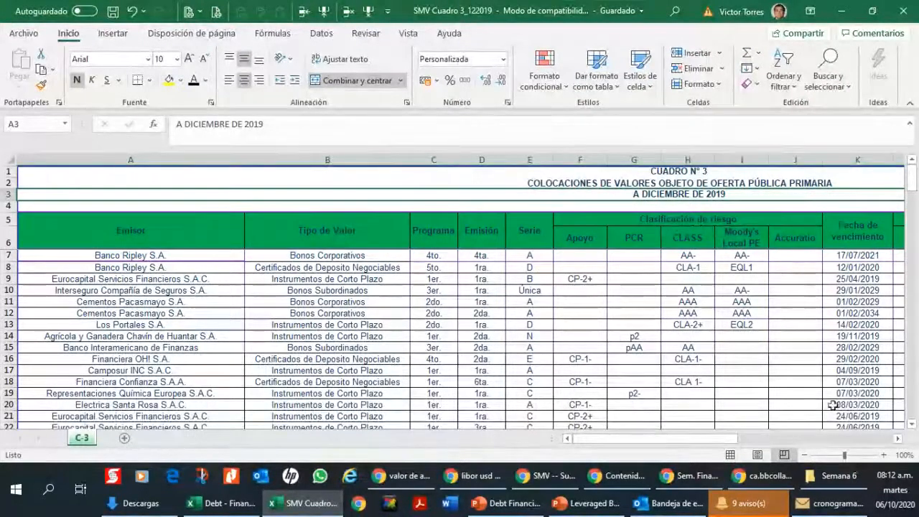
click(898, 438)
click(898, 439)
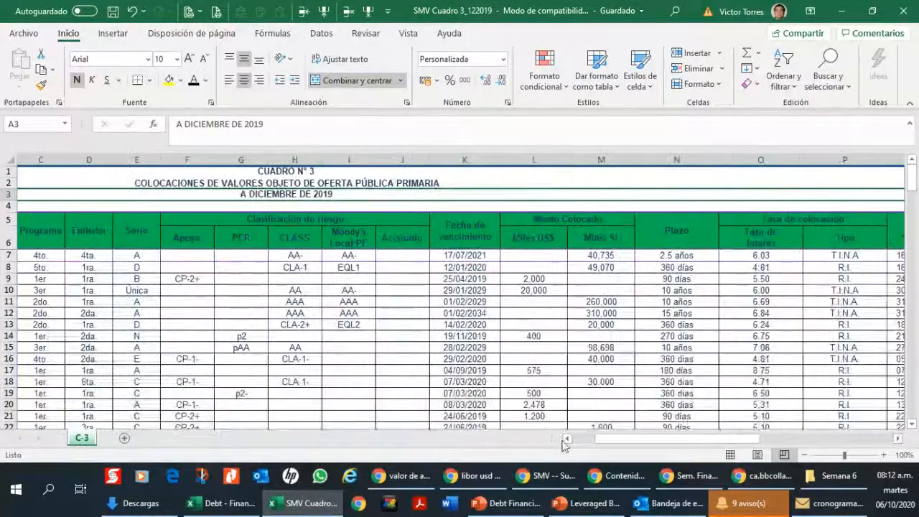
click(593, 439)
click(444, 256)
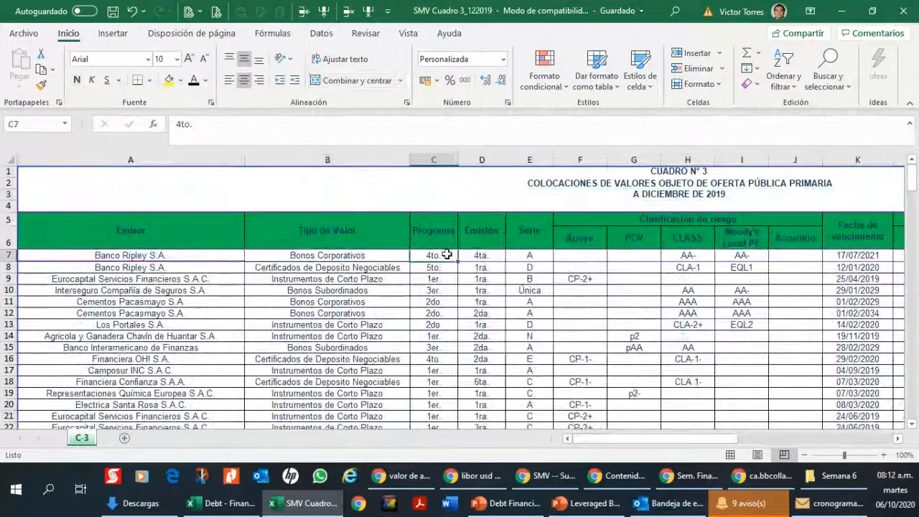
click(407, 34)
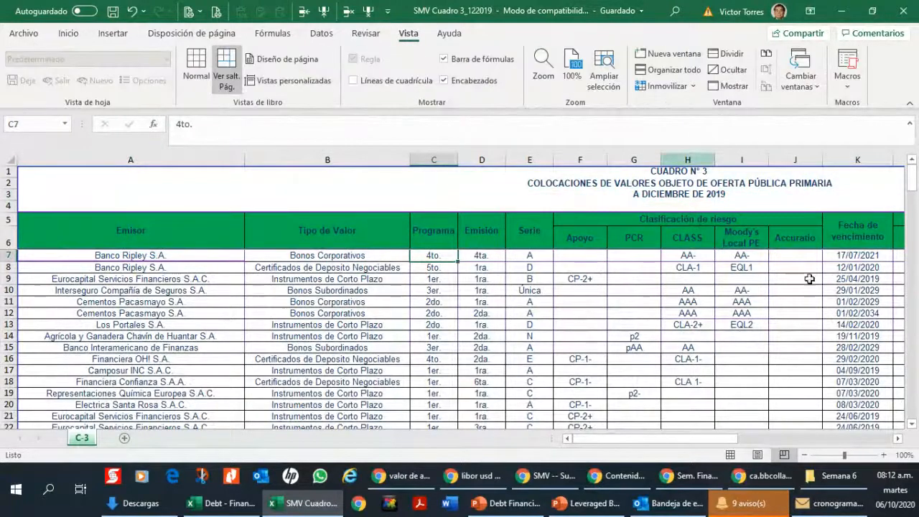
click(913, 424)
click(913, 424)
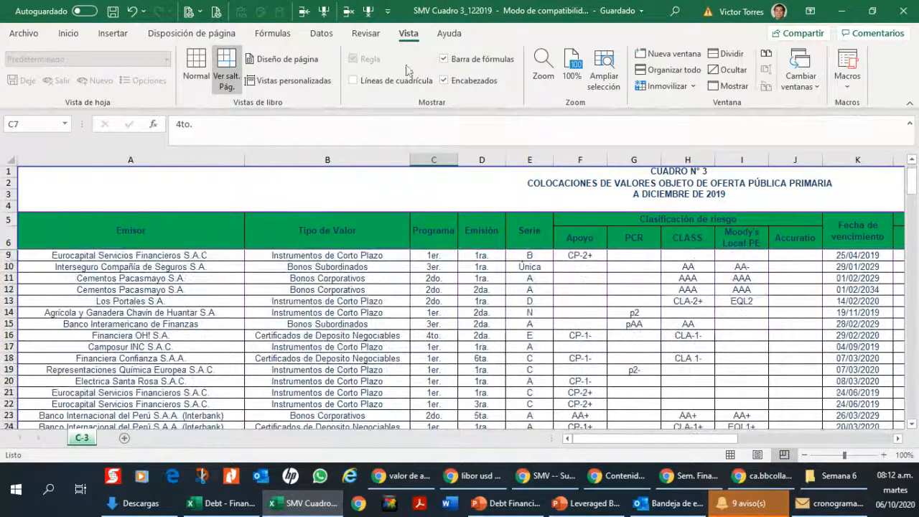
click(666, 86)
click(671, 99)
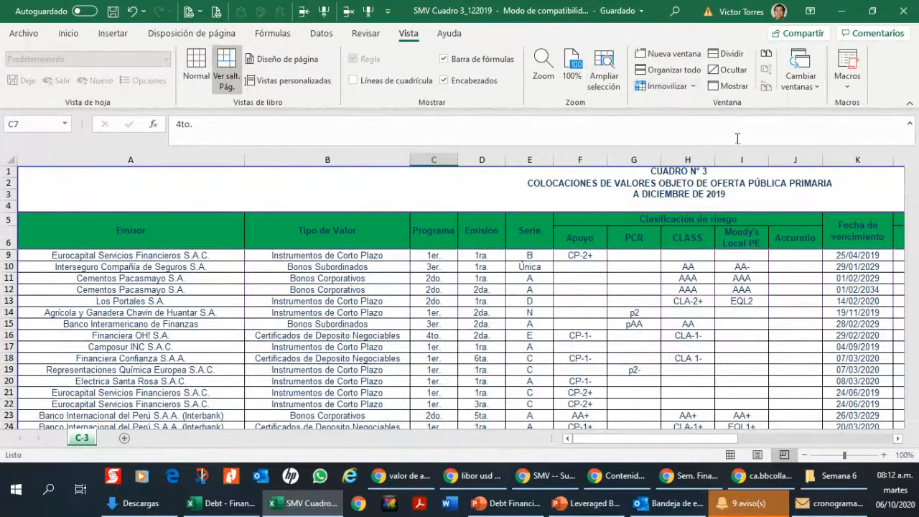
Step: Freeze the panes at C7, with row 5 as the first visible row, locking header rows 5-6 and columns A-B
click(913, 424)
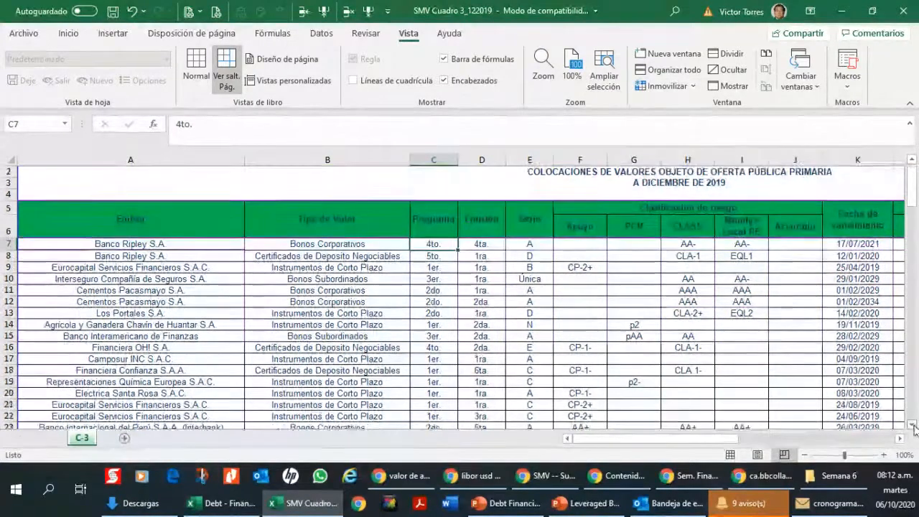
double_click(913, 424)
click(913, 424)
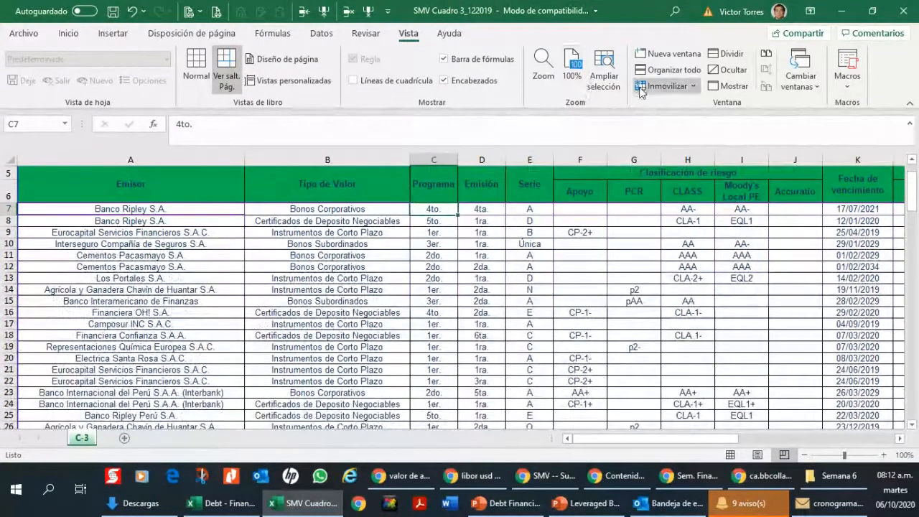
click(666, 86)
click(663, 128)
Step: Examine the placement columns from Serie across to Fecha subasta and the rate types under Tipo
click(530, 232)
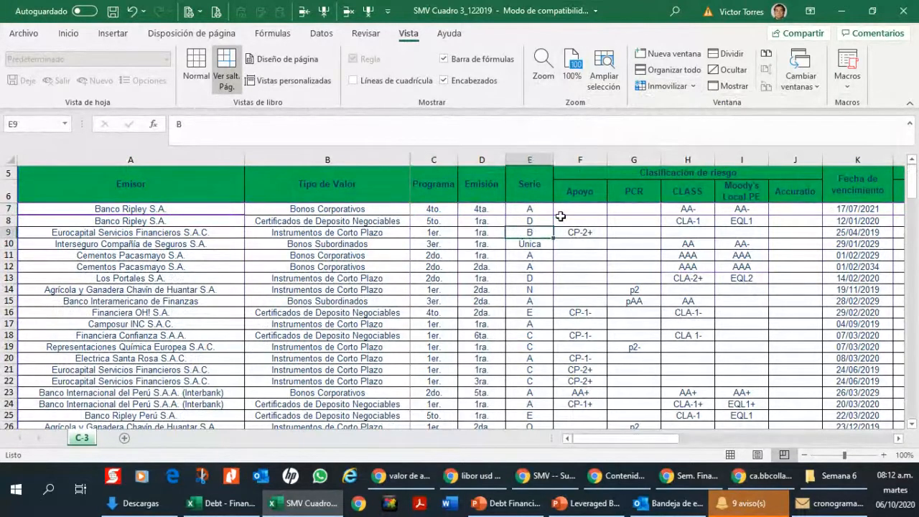
key(Right)
key(Right)
key(Right)
key(Right)
key(Right)
key(Right)
key(Right)
key(Right)
key(Right)
key(Right)
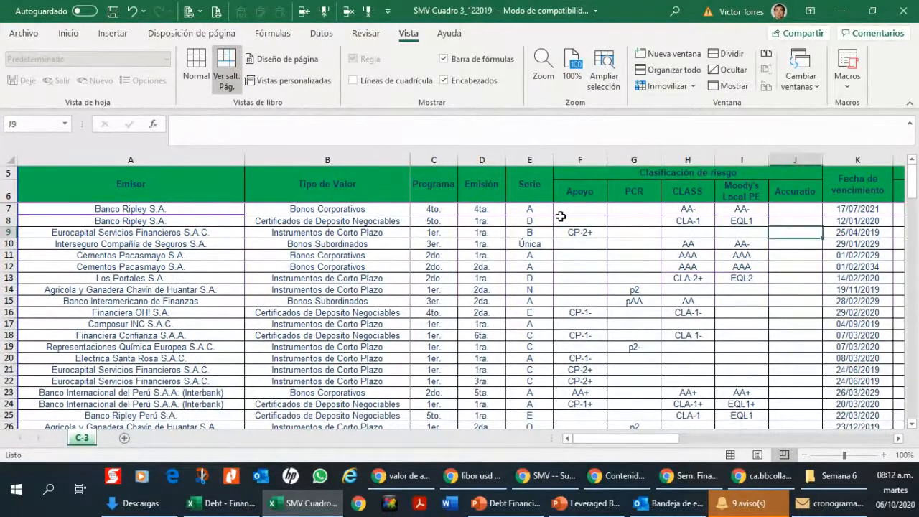
key(Right)
key(Right)
key(Right)
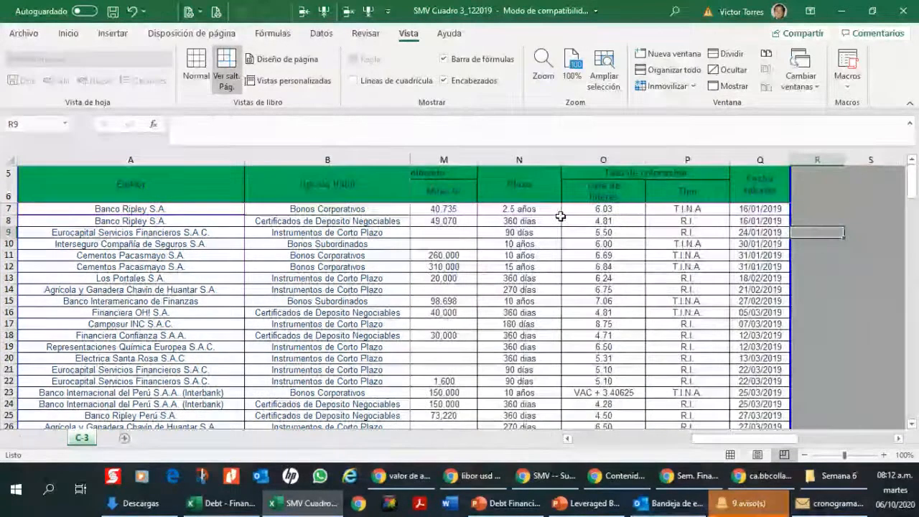
key(Left)
key(Left)
key(Down)
key(Down)
key(Down)
key(Up)
key(Up)
key(Up)
key(Up)
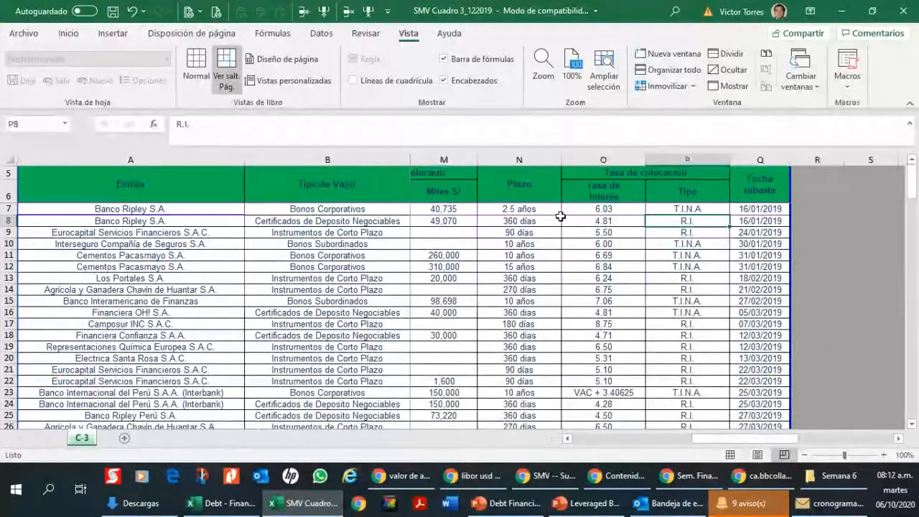
Step: Examine the maturity date, placed amount and term of the Banco Ripley negotiable certificates in row 8
key(Left)
key(Left)
key(Left)
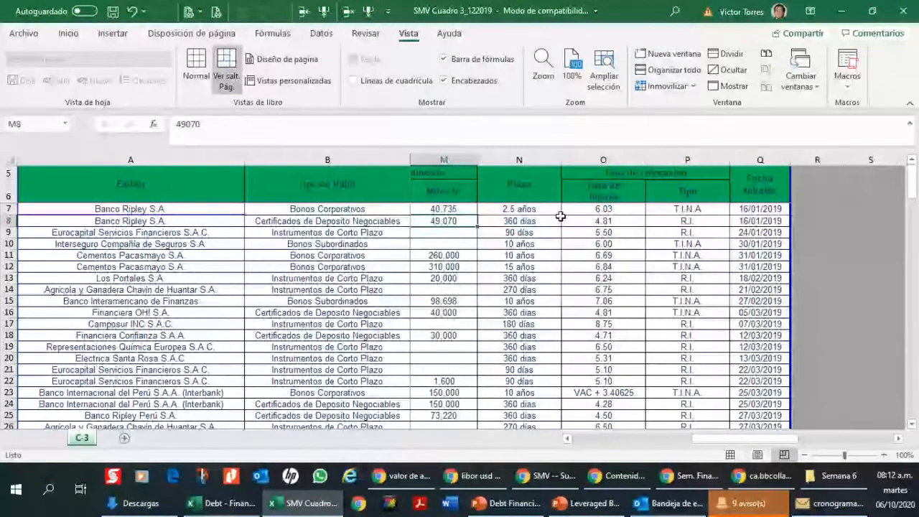
key(Left)
key(Left)
key(Down)
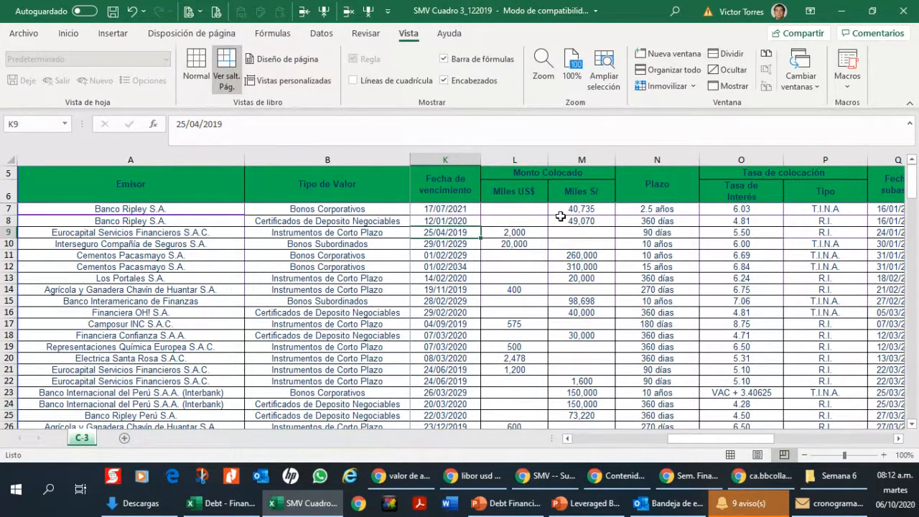
key(Up)
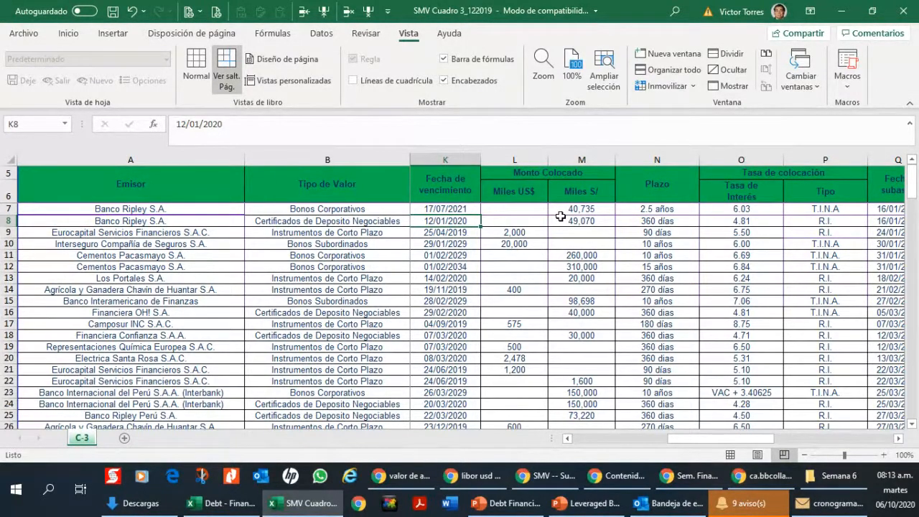
key(Right)
key(Right)
key(Right)
key(Right)
key(Right)
key(Right)
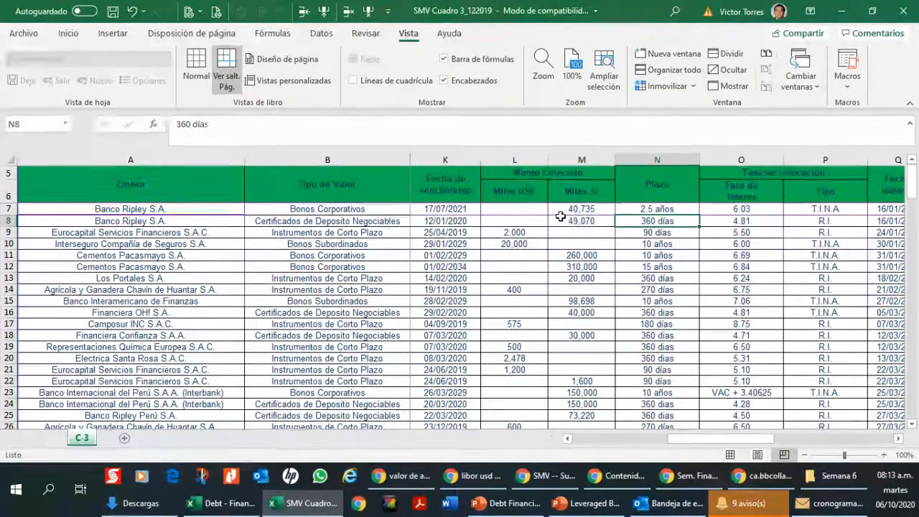
key(Left)
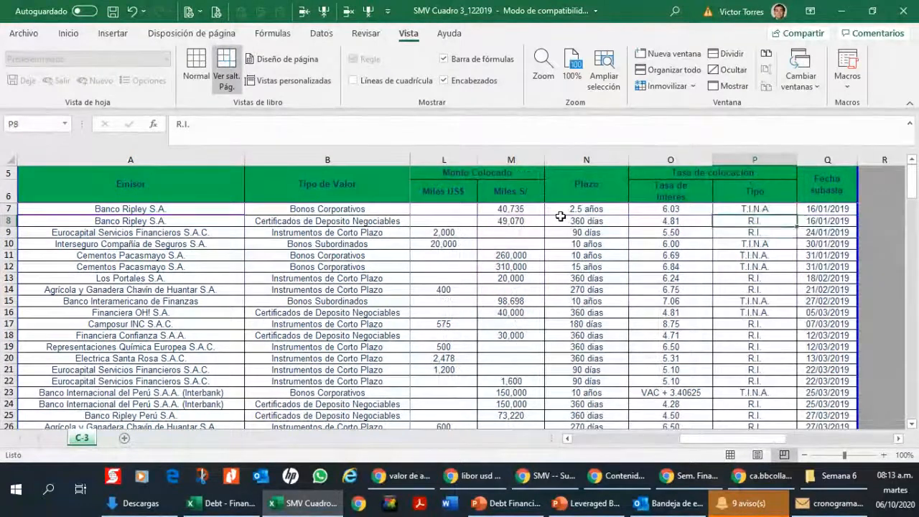
Step: Compare the Tasa de Interés and Tipo entries of the short-term instruments and bonds from row 8 downward
key(Down)
key(Down)
key(Up)
key(Up)
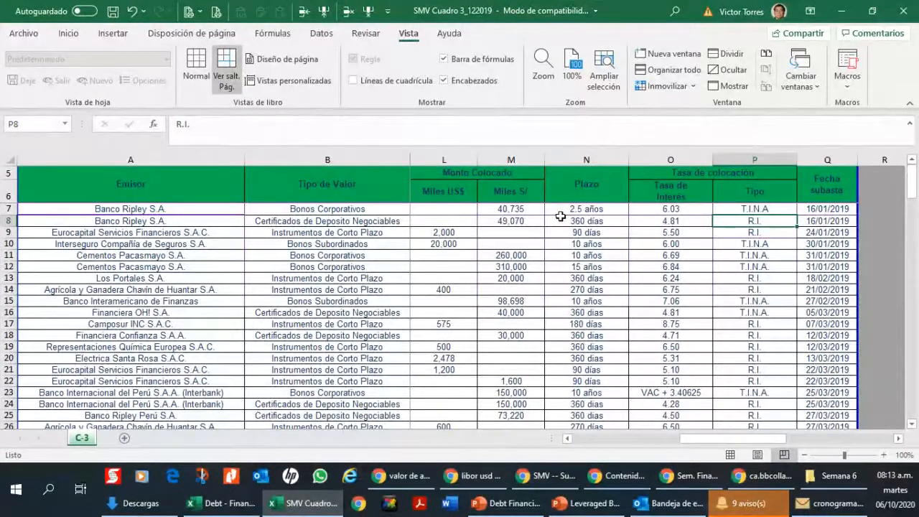
key(Left)
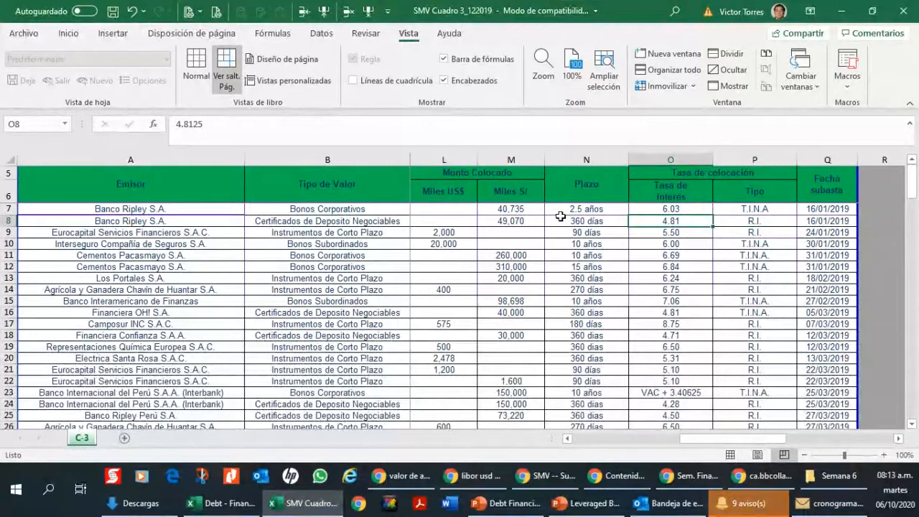
key(Down)
key(Up)
key(Down)
key(Down)
key(Up)
key(Right)
key(Down)
key(Down)
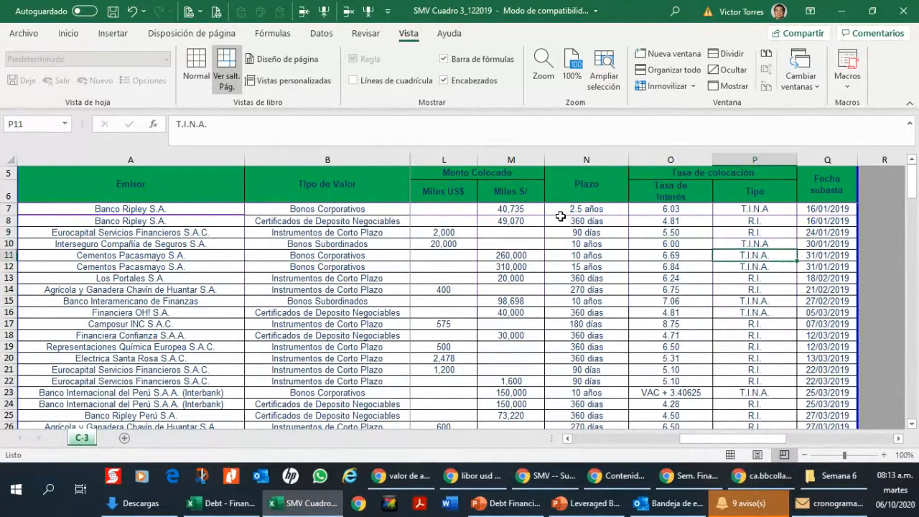
key(Down)
key(Down)
Step: Examine the interest rates in column O down to the Interbank corporate bond in row 23
key(Left)
key(Down)
key(Down)
key(Down)
key(Down)
key(Down)
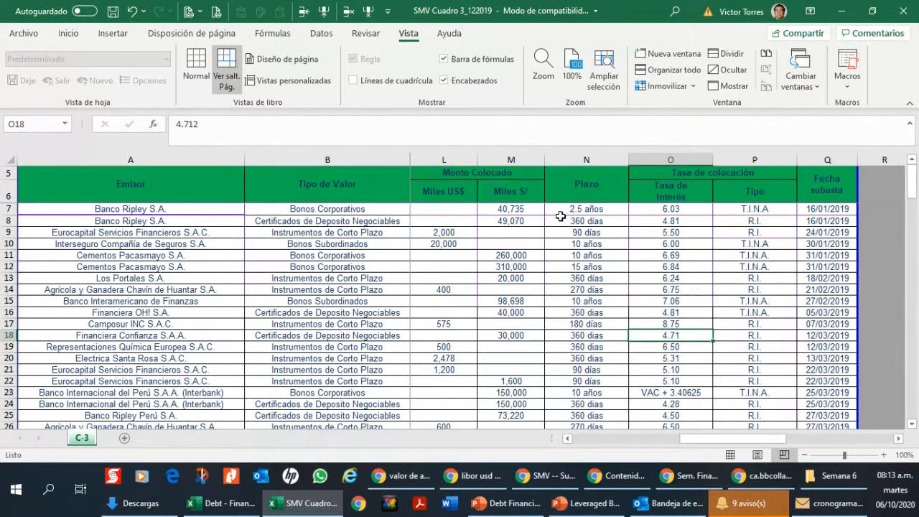
key(Down)
key(Down)
key(Down)
key(Down)
key(Down)
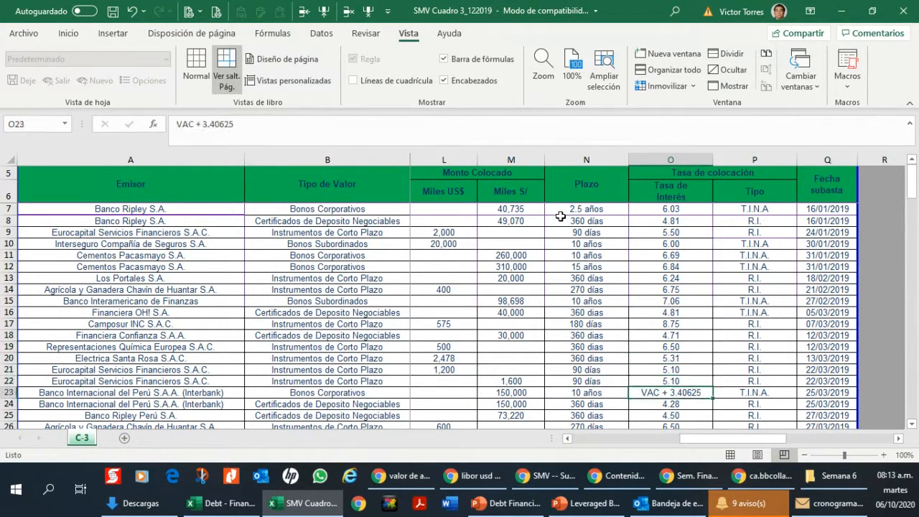
key(Up)
Step: Examine the rate type and term of the Banco Ripley corporate bond in row 7, and the Tipo entries through P10
key(Up)
key(Up)
key(Up)
key(Up)
key(Up)
key(Up)
key(Up)
key(Up)
key(Up)
key(Up)
key(Up)
key(Up)
key(Up)
key(Right)
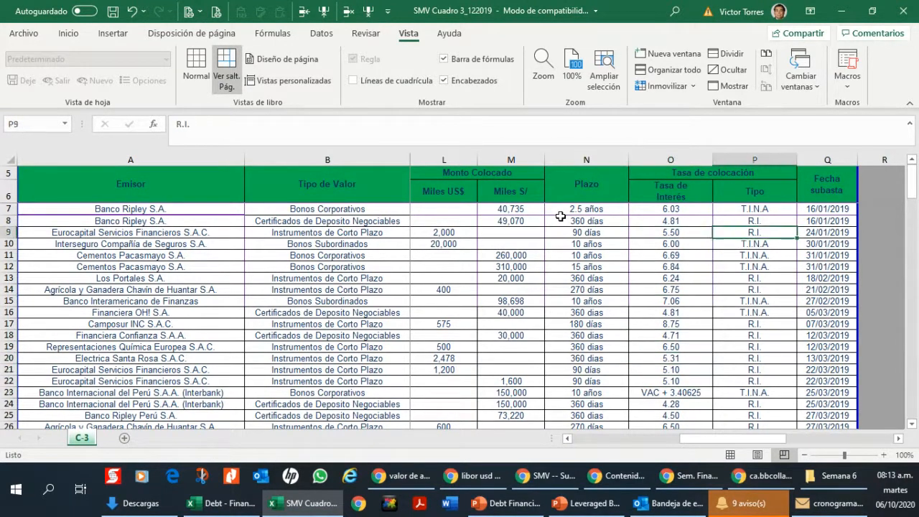
key(Up)
key(Up)
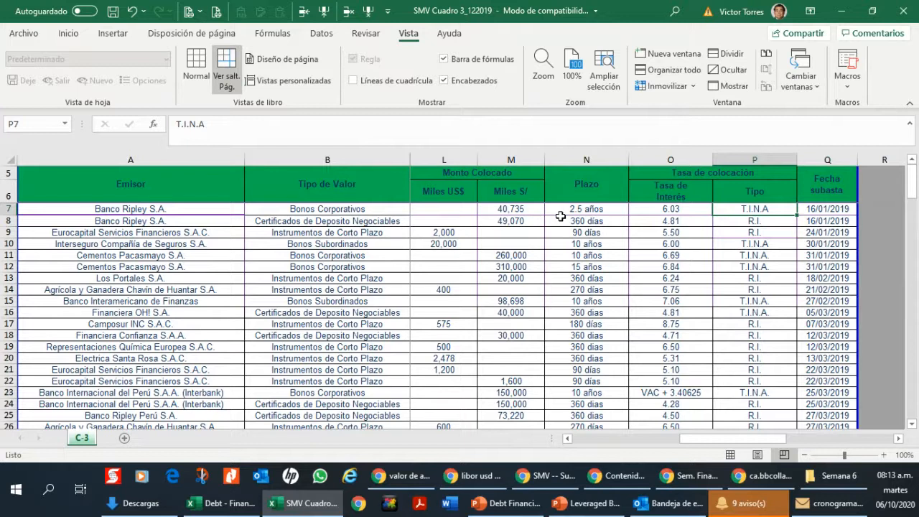
key(Left)
key(Left)
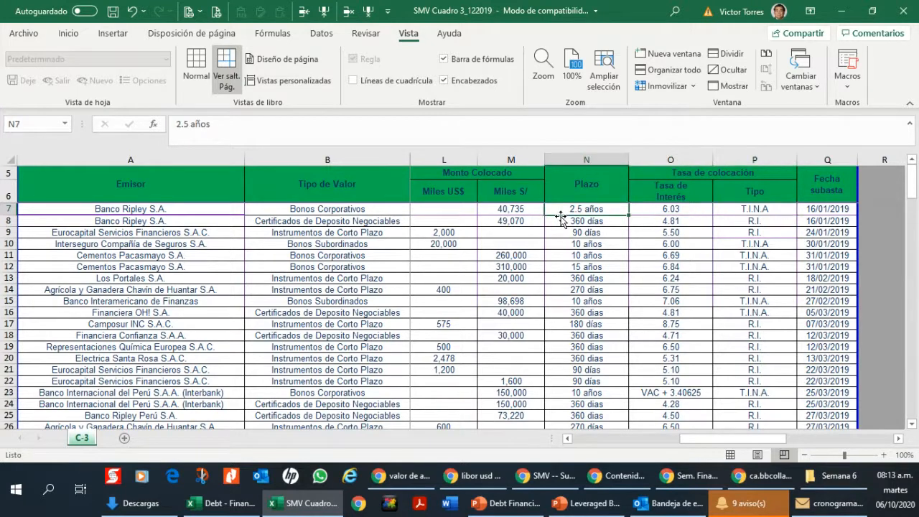
key(Right)
key(Right)
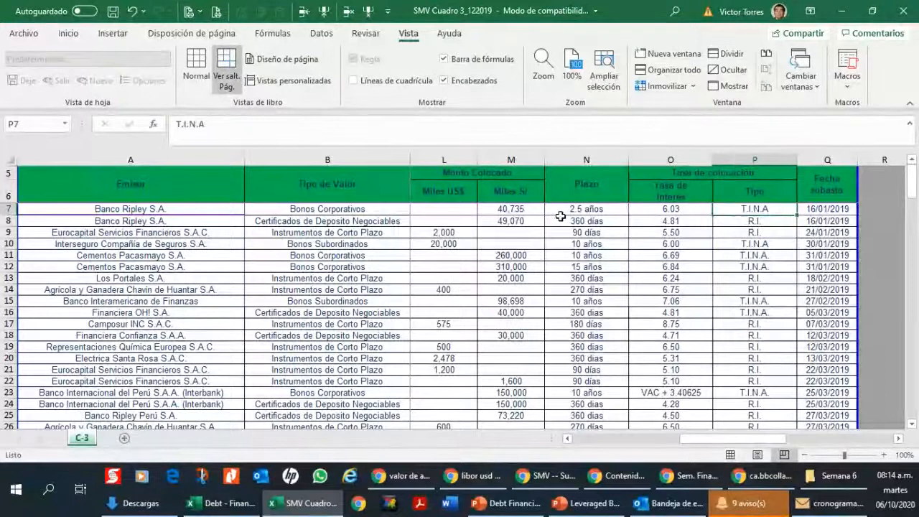
key(Down)
key(Down)
key(Down)
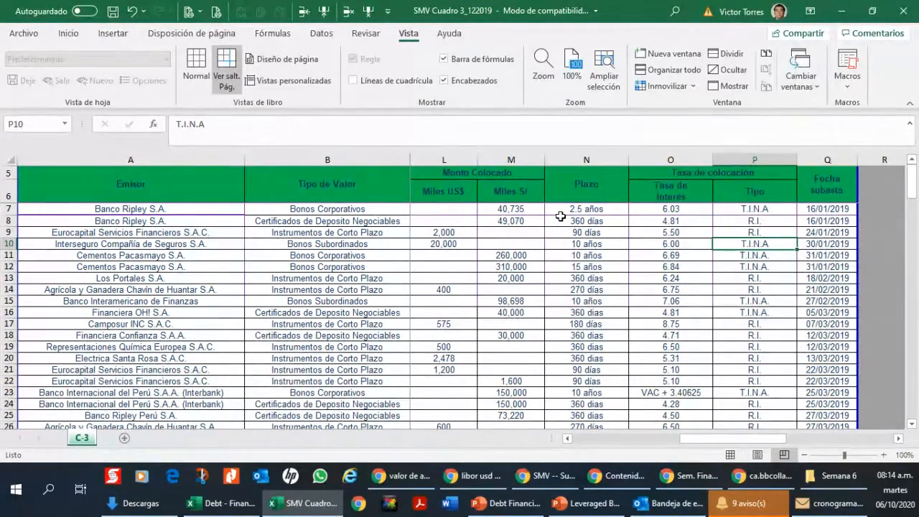
Step: Compare the Tipo entries of the Banco Ripley corporate bond in P7 and the Interseguro subordinated bond in P10
key(Up)
key(Up)
key(Up)
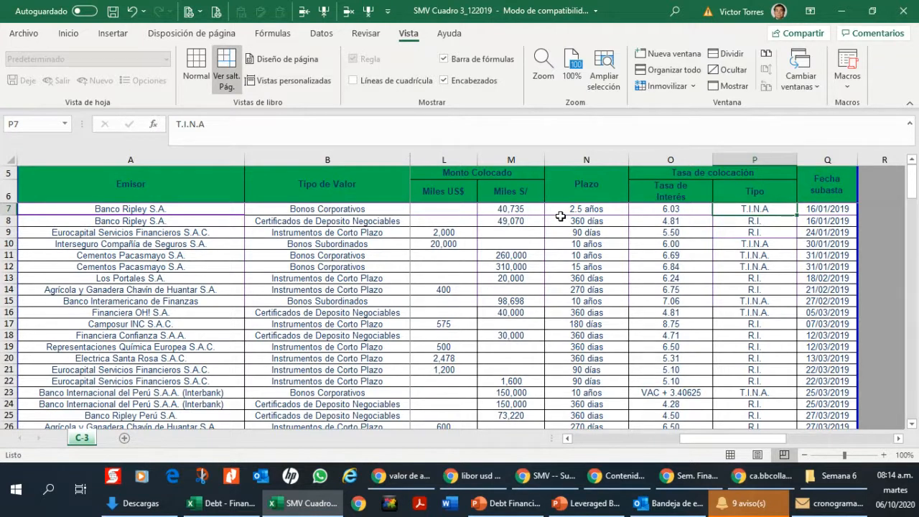
key(Down)
key(Down)
key(Down)
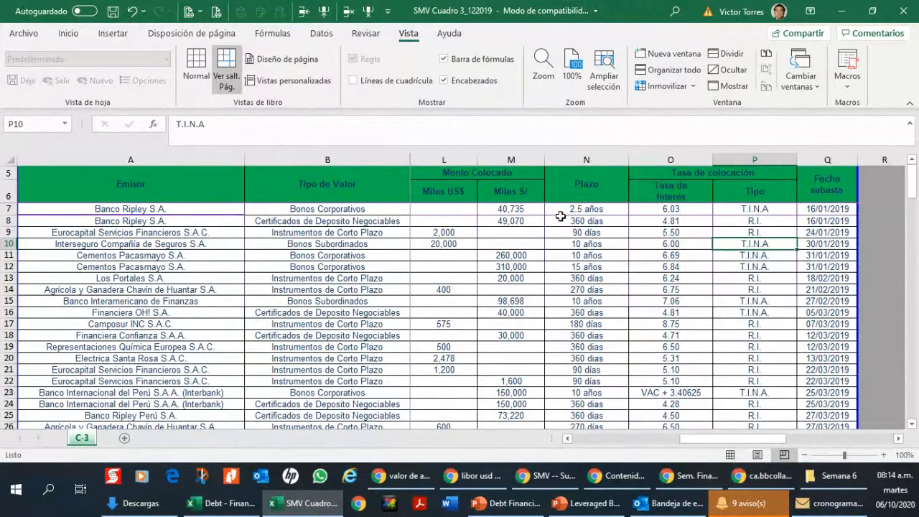
Step: Examine the interest rates in column O down to the Camposur short-term instrument in row 17 and back up to row 8
key(Left)
key(Down)
key(Down)
key(Down)
key(Down)
key(Down)
key(Down)
key(Down)
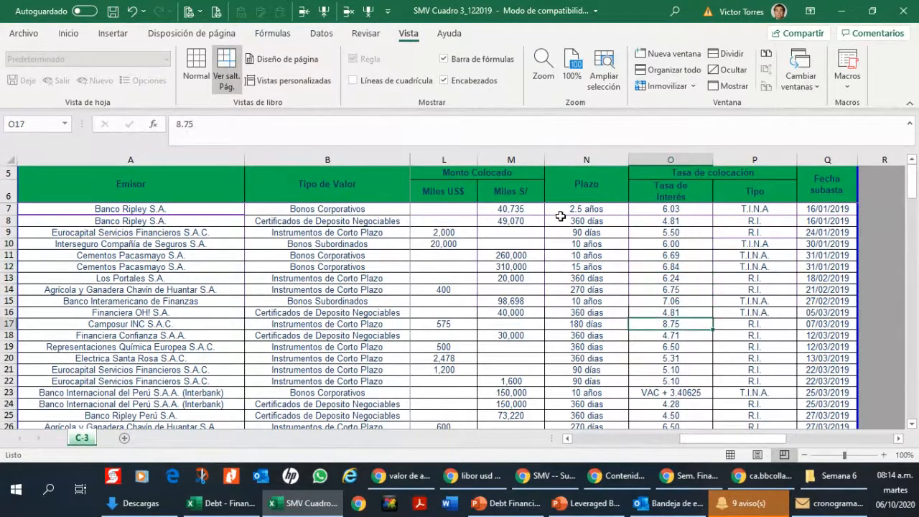
key(Down)
key(Up)
key(Up)
key(Up)
key(Up)
key(Up)
key(Up)
key(Up)
key(Up)
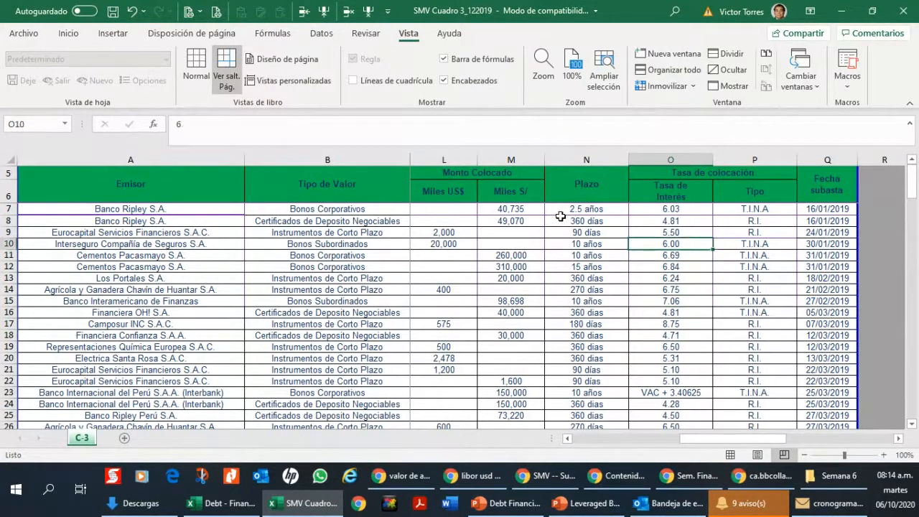
key(Up)
key(Up)
Step: Compare the amount placed in soles by Banco Ripley in row 8 with Eurocapital's dollar amount in row 9
key(Left)
key(Left)
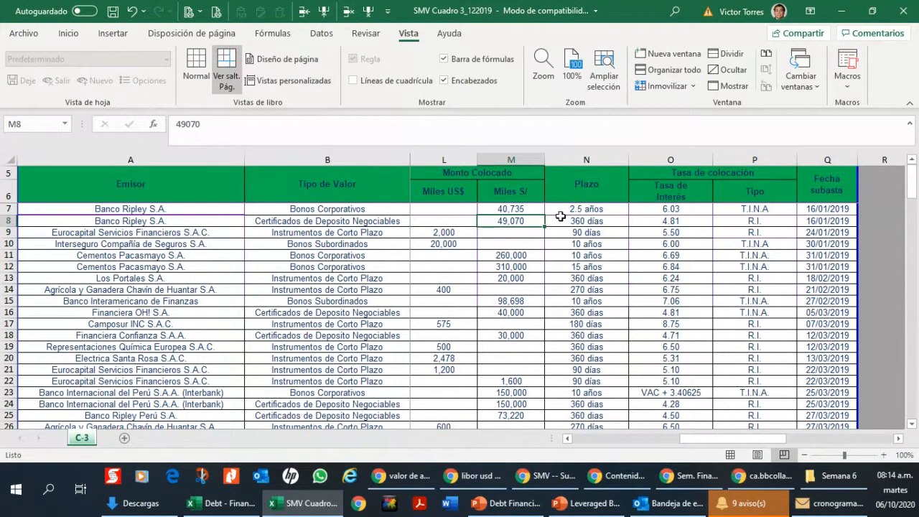
key(Down)
key(Left)
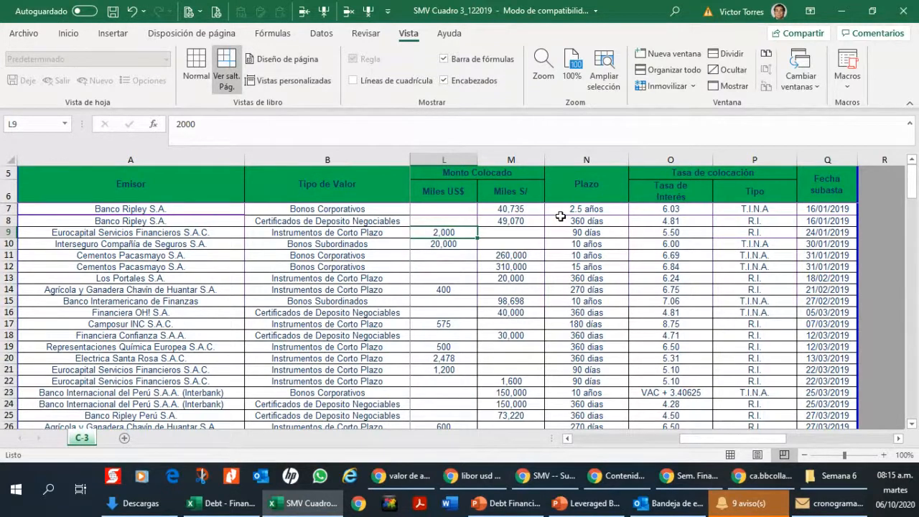
key(Right)
key(Up)
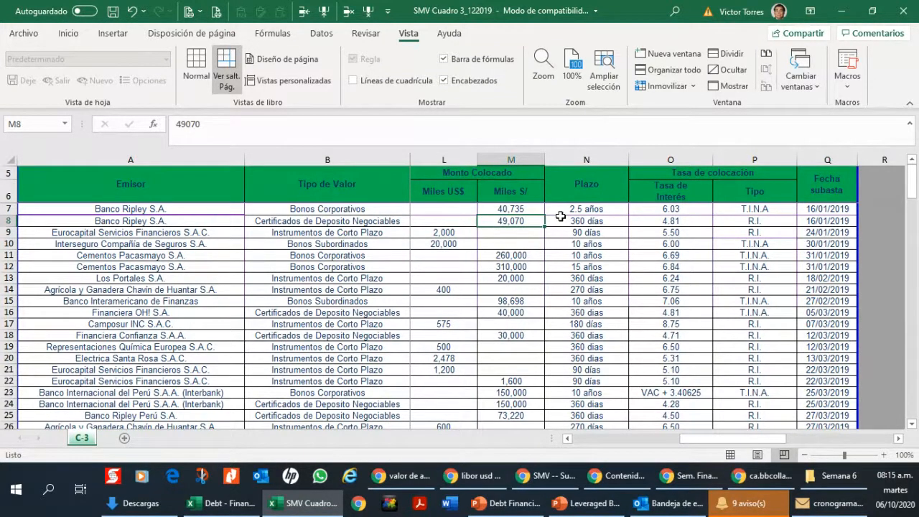
Step: Examine the Tipo entries in column P from row 8 down to row 40 and back up to row 22
key(Right)
key(Right)
key(Right)
key(Down)
key(Down)
key(Down)
key(Down)
key(Down)
key(Down)
key(Down)
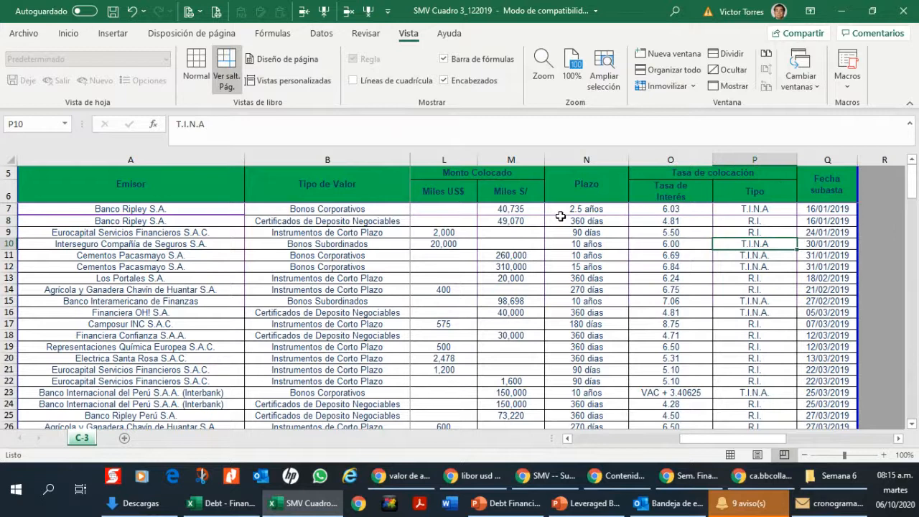
key(Down)
key(Down)
key(Down)
key(Down)
key(Down)
key(Down)
key(Down)
key(Down)
key(Down)
key(Down)
key(Down)
key(Down)
key(Down)
key(Down)
key(Down)
key(Down)
key(Down)
key(Down)
key(Down)
key(Down)
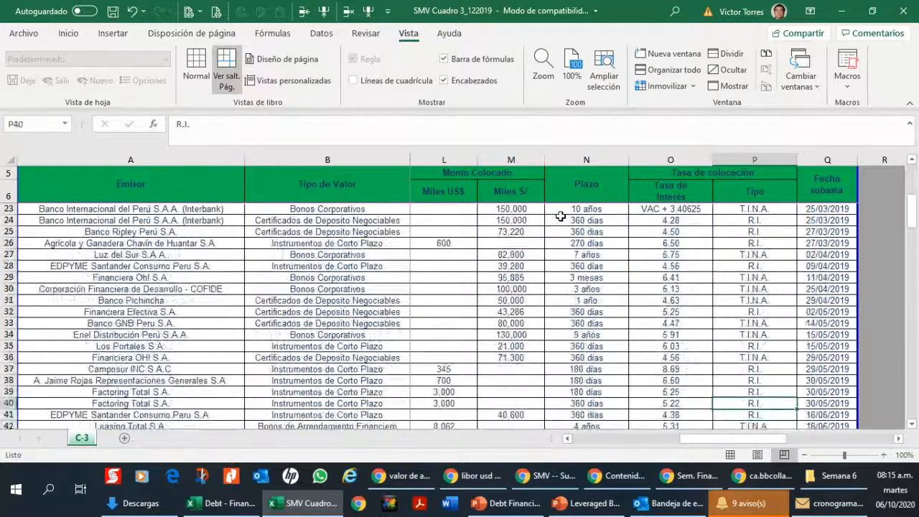
key(Up)
key(Up)
key(Up)
key(Up)
key(Up)
key(Up)
key(Up)
key(Up)
key(Up)
key(Up)
key(Up)
key(Up)
key(Up)
key(Up)
key(Up)
key(Up)
key(Up)
key(Up)
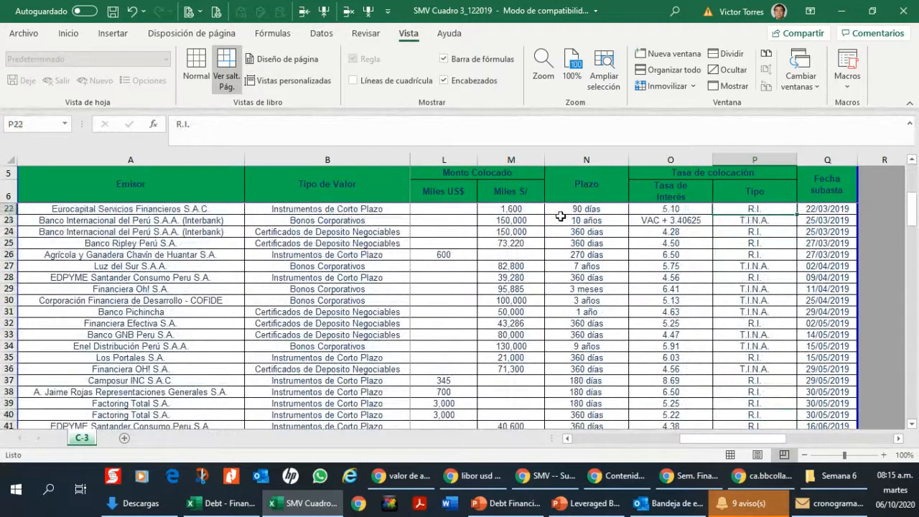
Step: Examine the security type and VAC-indexed interest rate of the Interbank corporate bond in row 23 at 110% zoom
key(Down)
key(Down)
key(Left)
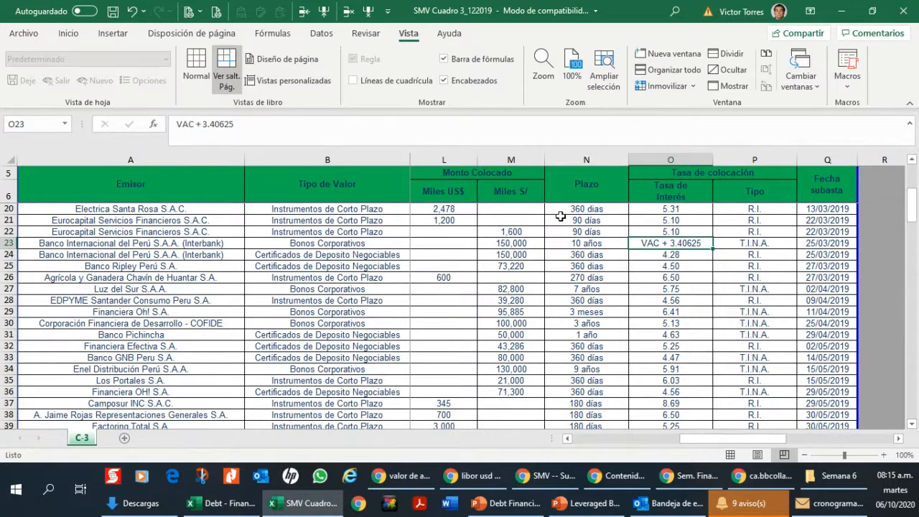
click(883, 454)
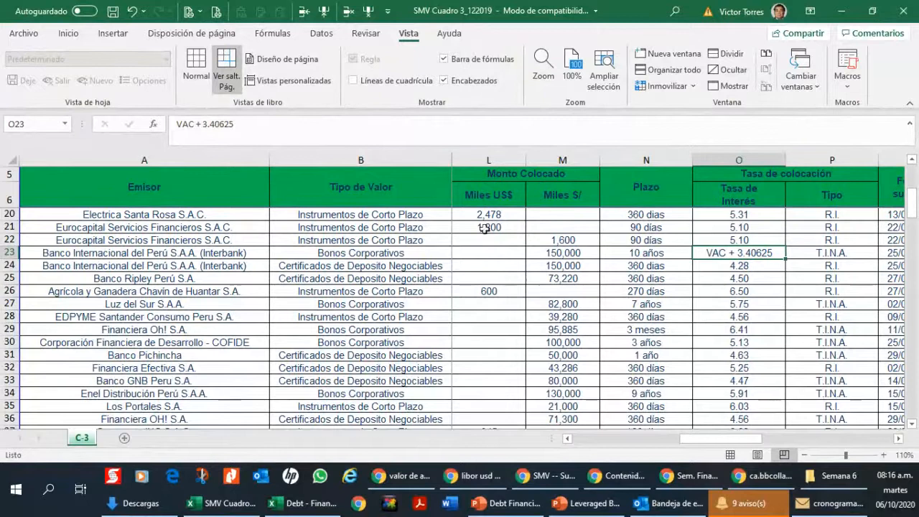
click(375, 255)
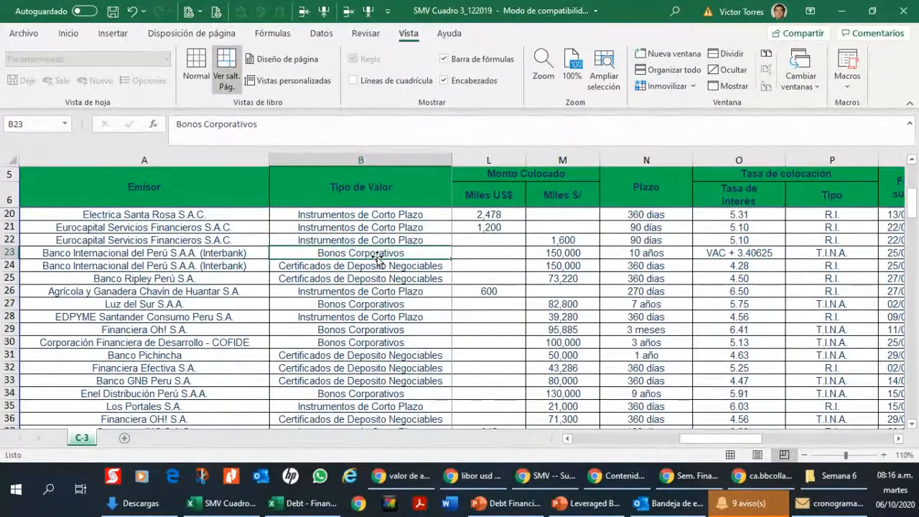
click(741, 257)
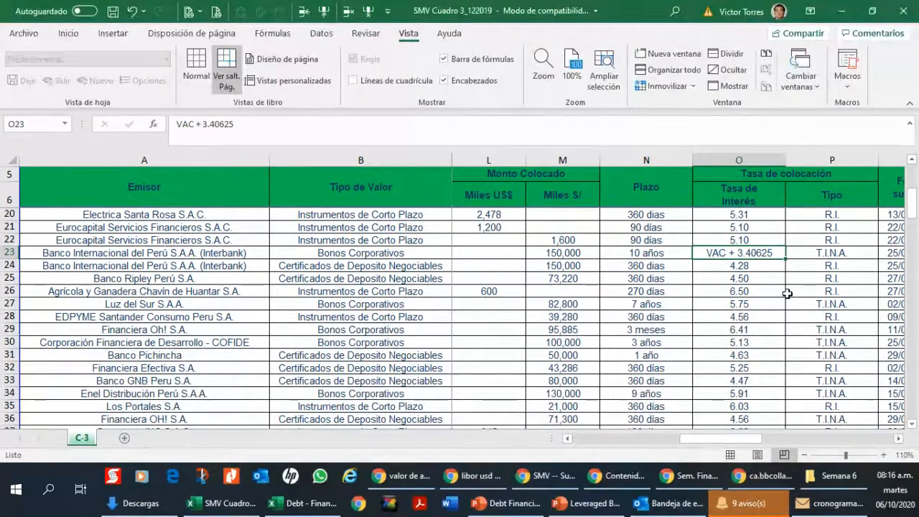
click(363, 255)
click(710, 256)
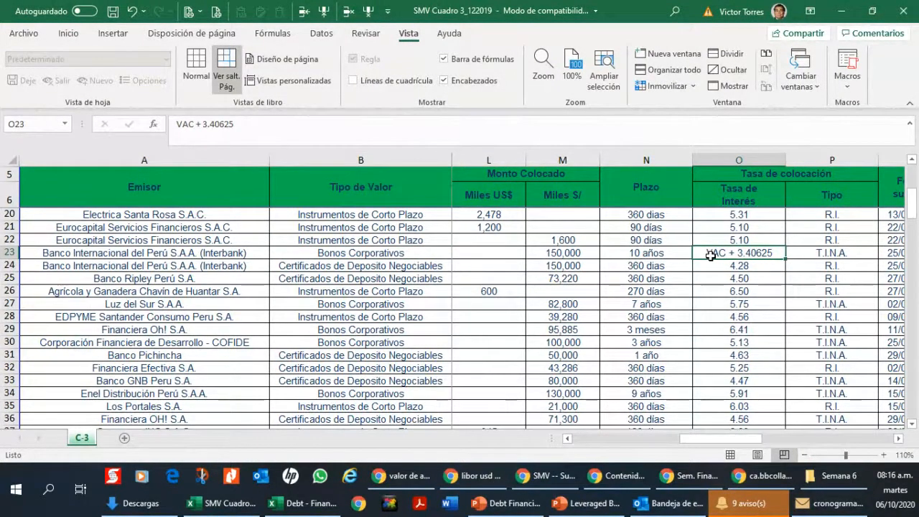
Step: Look through the remaining placements for another VAC-indexed rate and inspect the COFIDE corporate bond's rate in O58
click(898, 438)
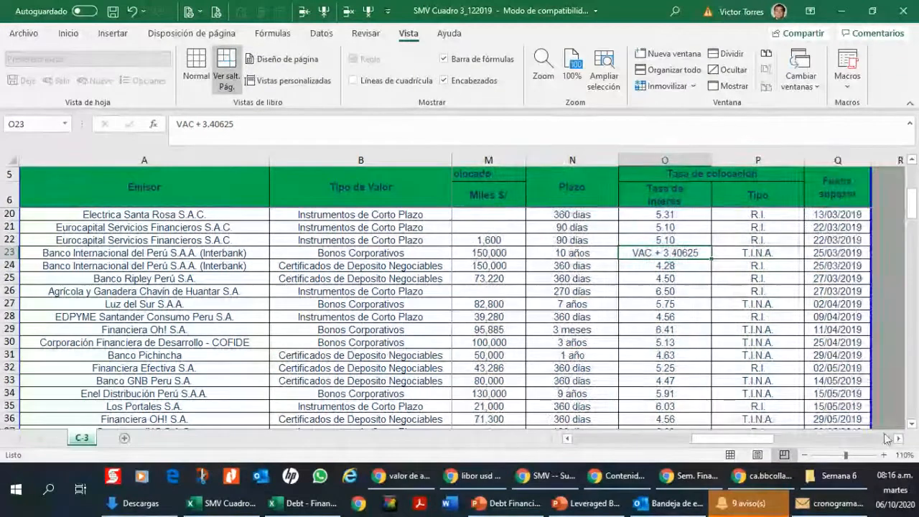
scroll(658, 317, down, 5)
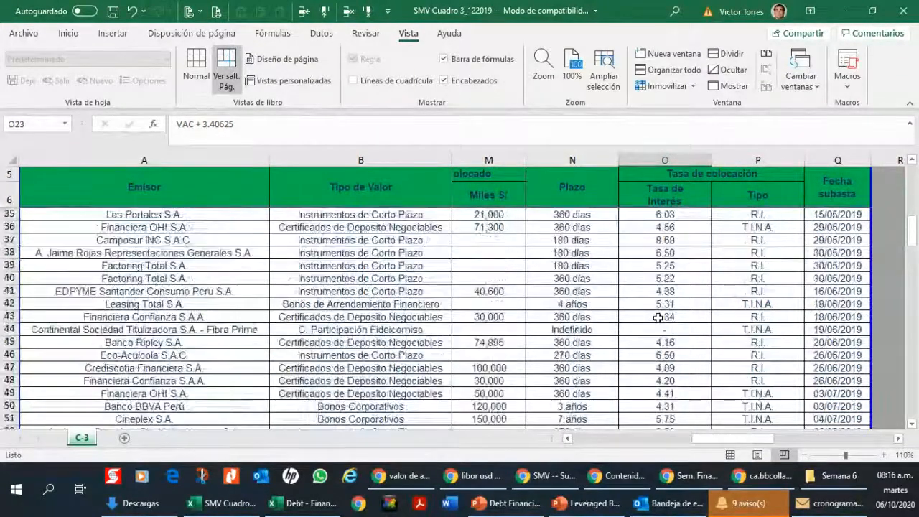
scroll(658, 317, down, 3)
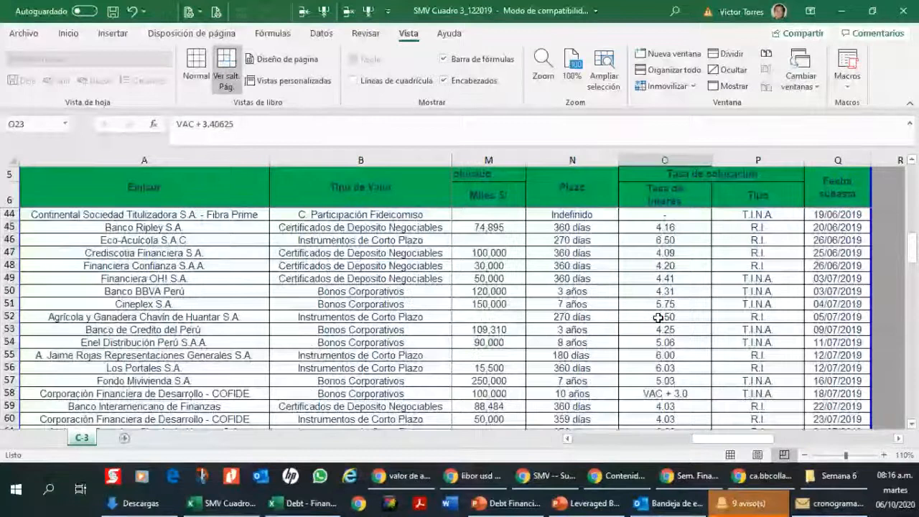
scroll(657, 317, down, 20)
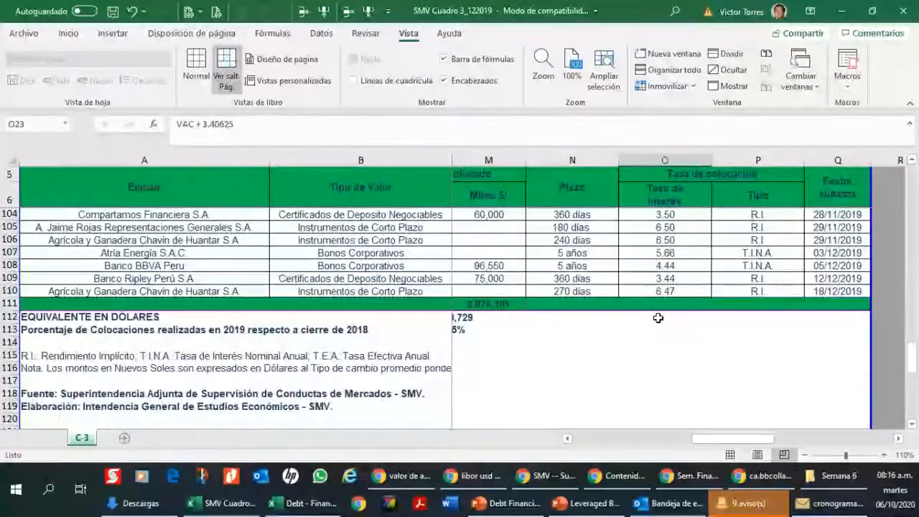
scroll(658, 317, up, 19)
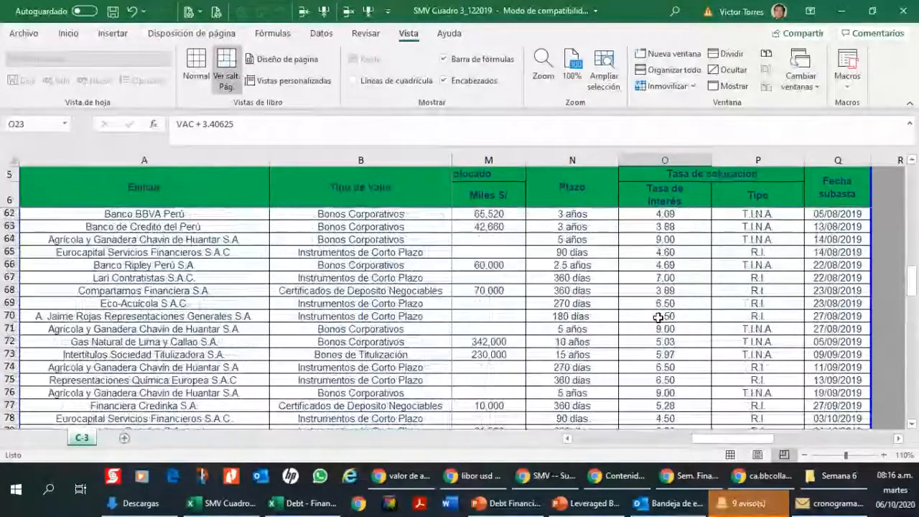
scroll(657, 317, down, 1)
click(663, 317)
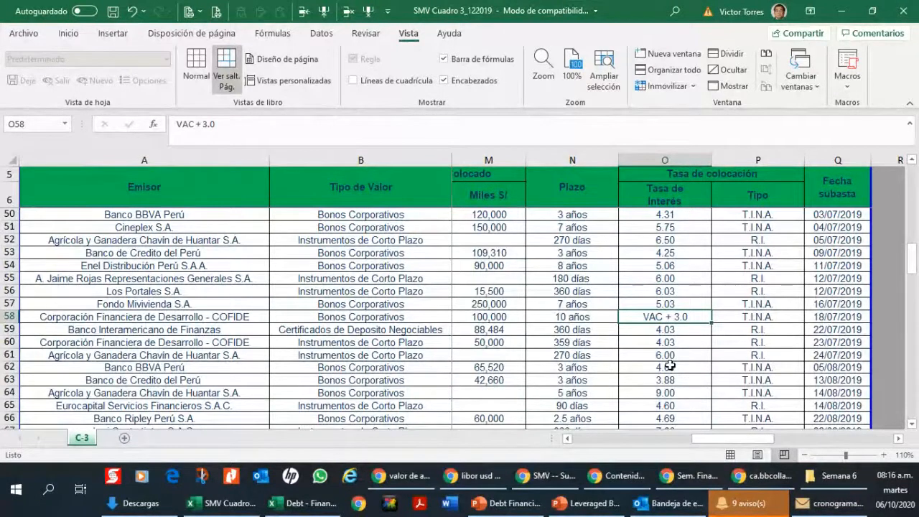
Step: Compare the interest rates of Electrica Santa Rosa in O20, Interbank in O23 and Cementos Pacasmayo in O11
scroll(669, 366, up, 12)
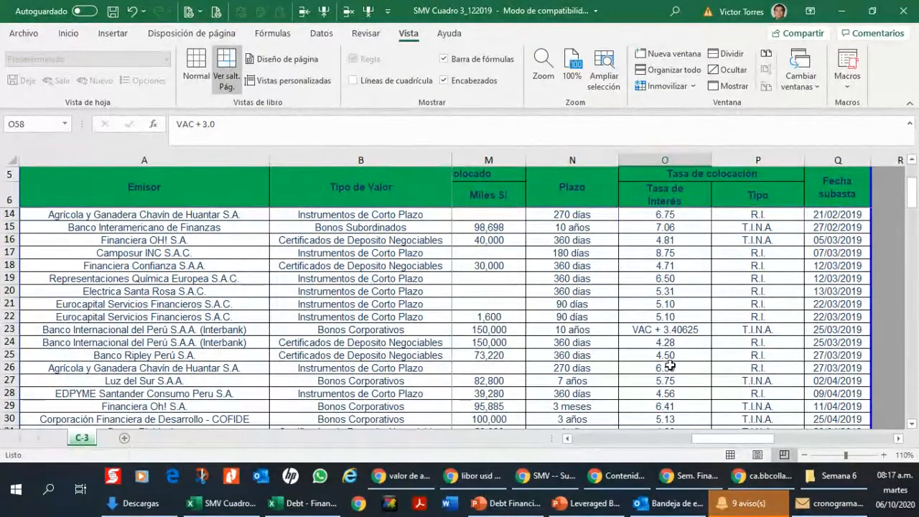
click(667, 288)
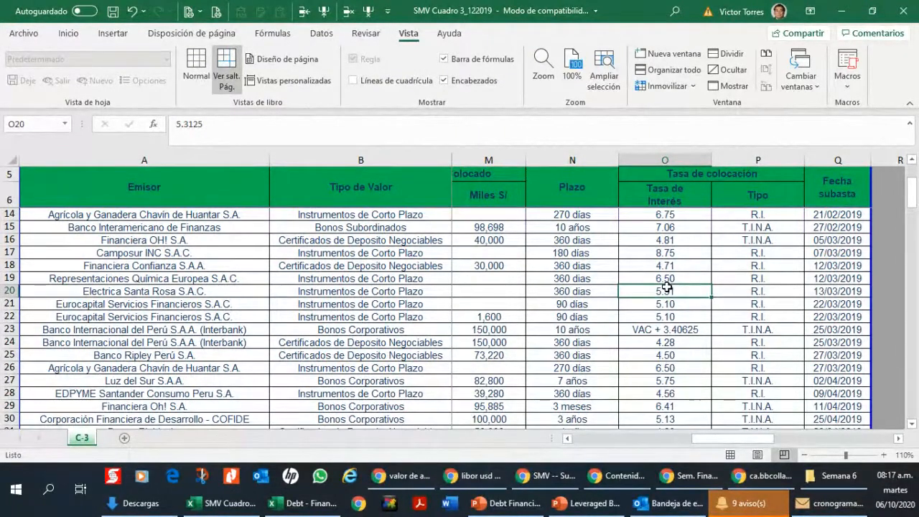
click(678, 327)
scroll(677, 327, down, 7)
scroll(678, 327, up, 9)
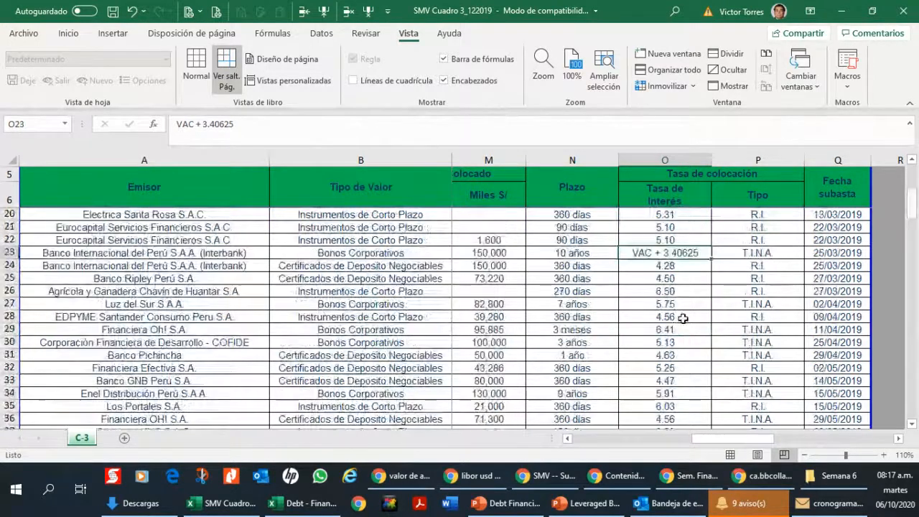
click(622, 265)
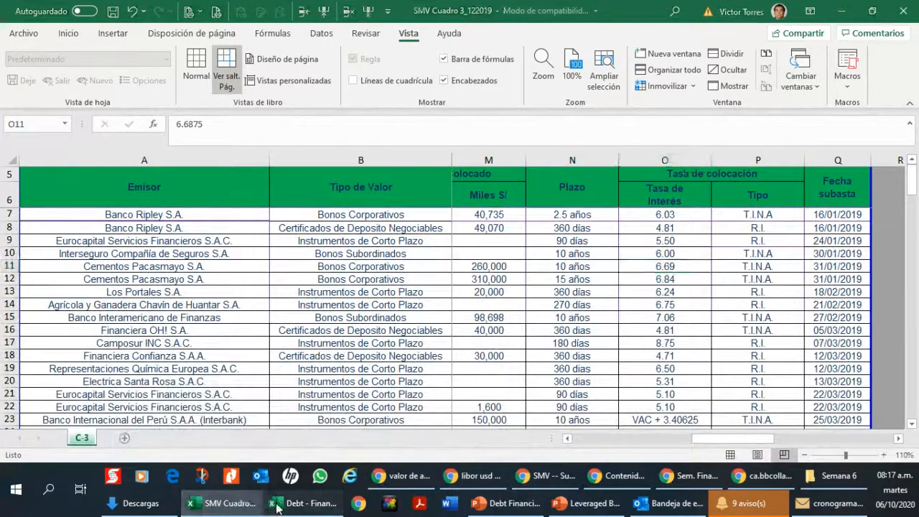
Step: Switch to the Debt - Financing workbook and show the bond schedule on the Bond sheet
click(301, 503)
click(86, 438)
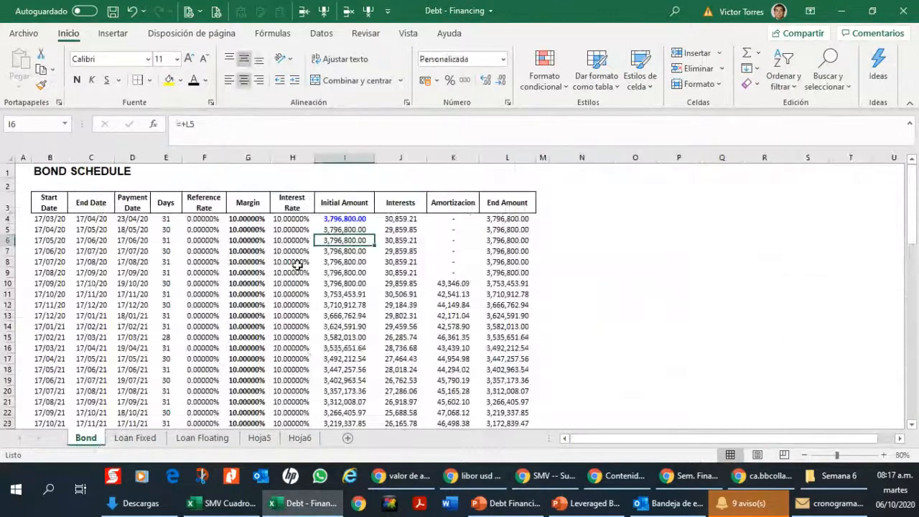
click(884, 455)
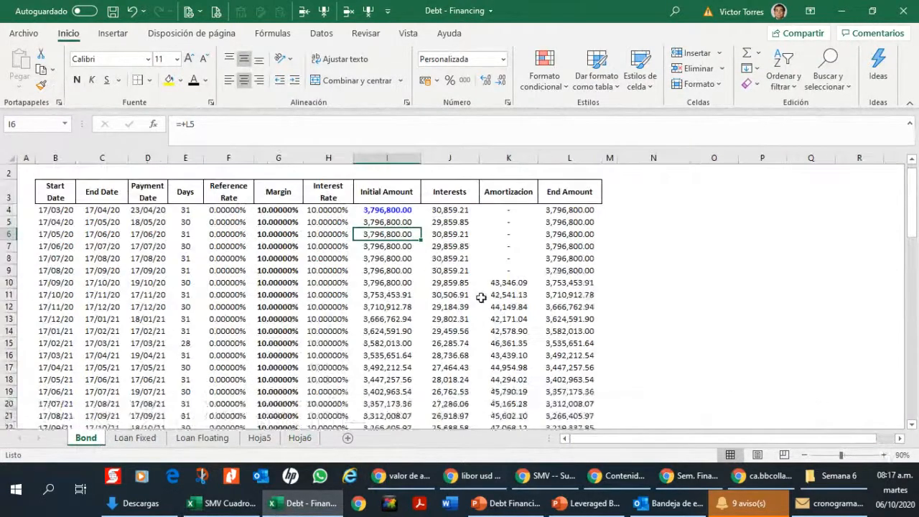
click(84, 171)
Step: Inspect the first period's margin in G4 and the interest rate formula in H4 of the bond schedule
click(278, 226)
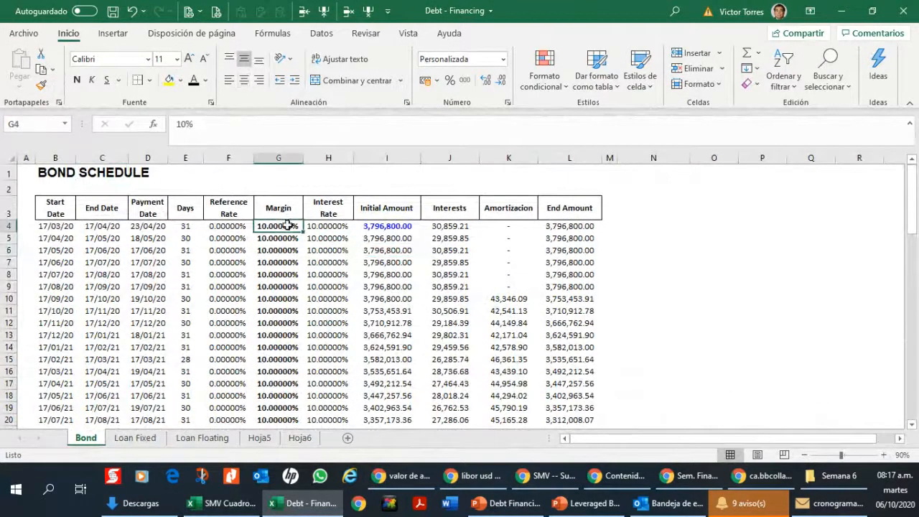
click(324, 224)
double_click(345, 224)
key(Escape)
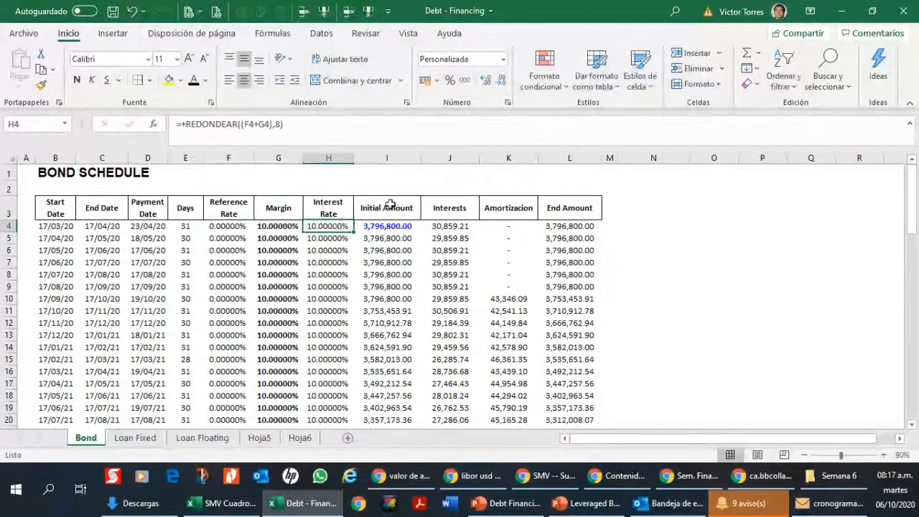
click(297, 227)
click(325, 226)
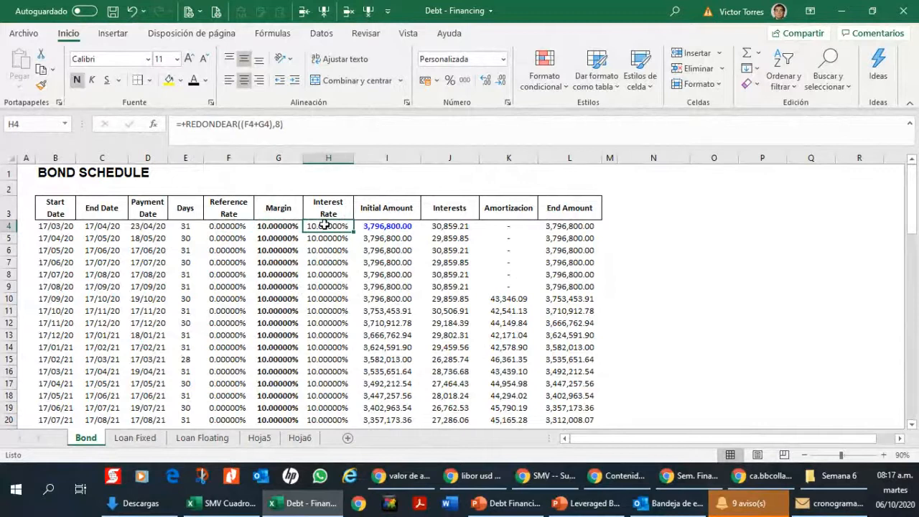
Step: Inspect the first period's initial amount, interest formula and reference rate in row 4, plus the initial amount formula in I5
click(379, 239)
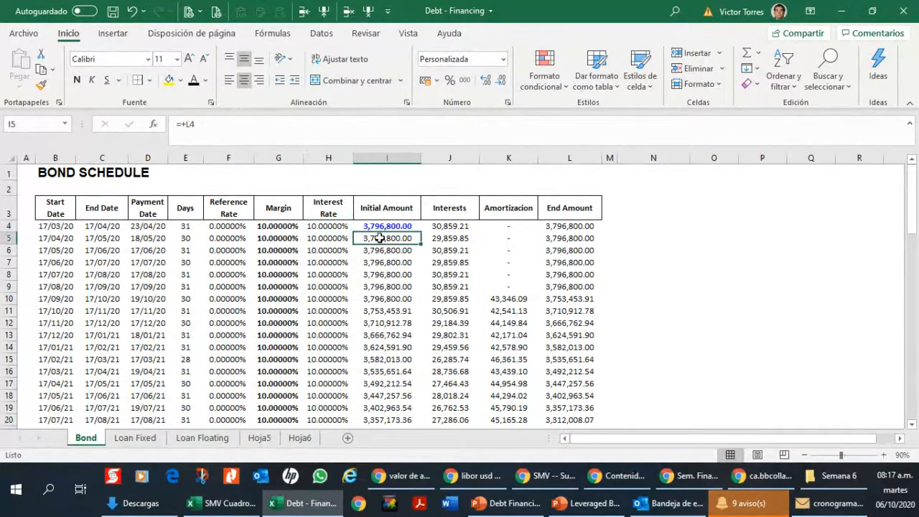
click(384, 227)
click(431, 224)
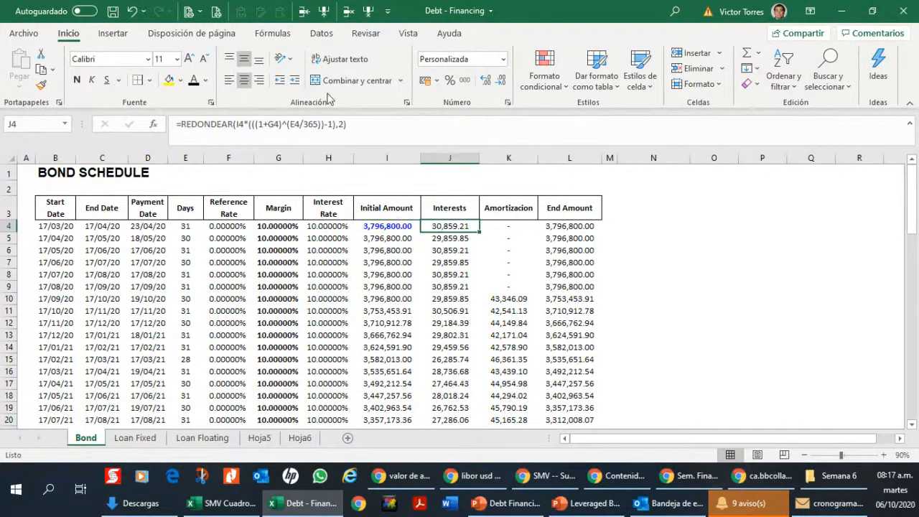
click(240, 229)
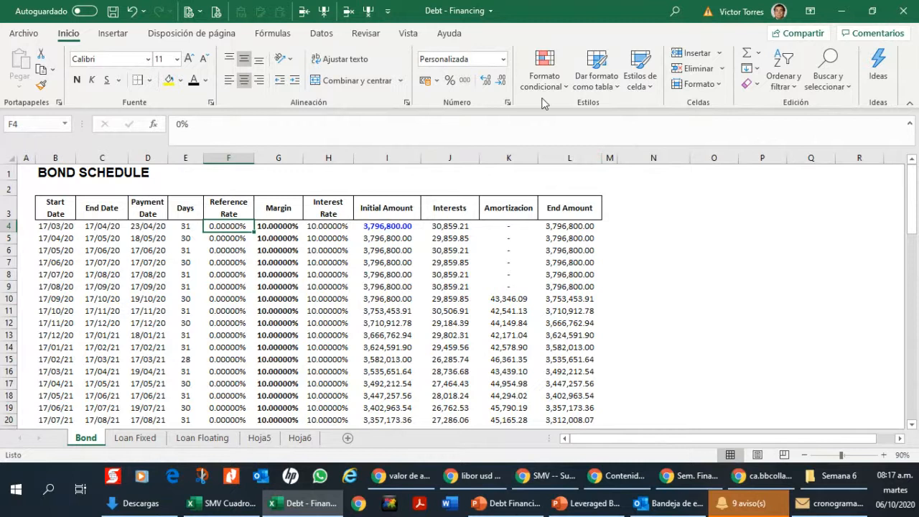
Step: Return to the BOND SCHEDULE title in B1 and show the sheet at 100% zoom
key(Up)
key(Up)
key(Up)
key(Left)
key(Left)
key(Left)
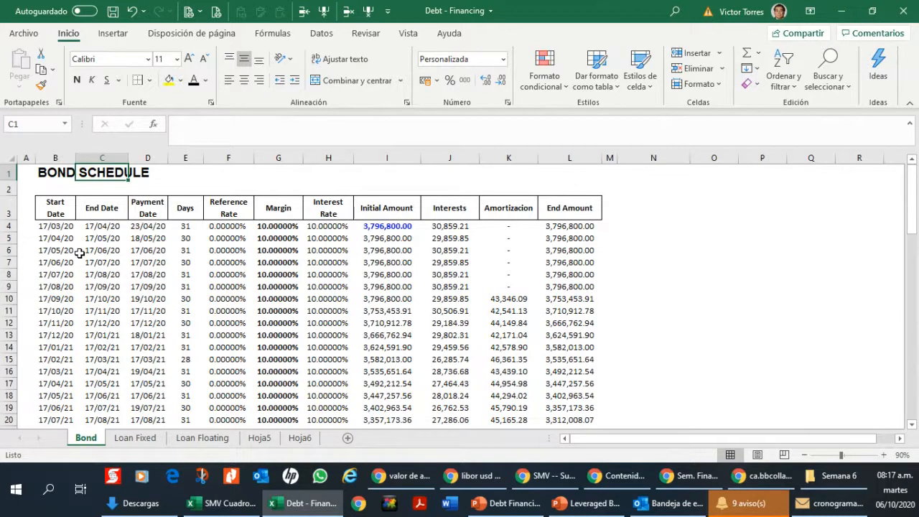
click(883, 455)
click(63, 176)
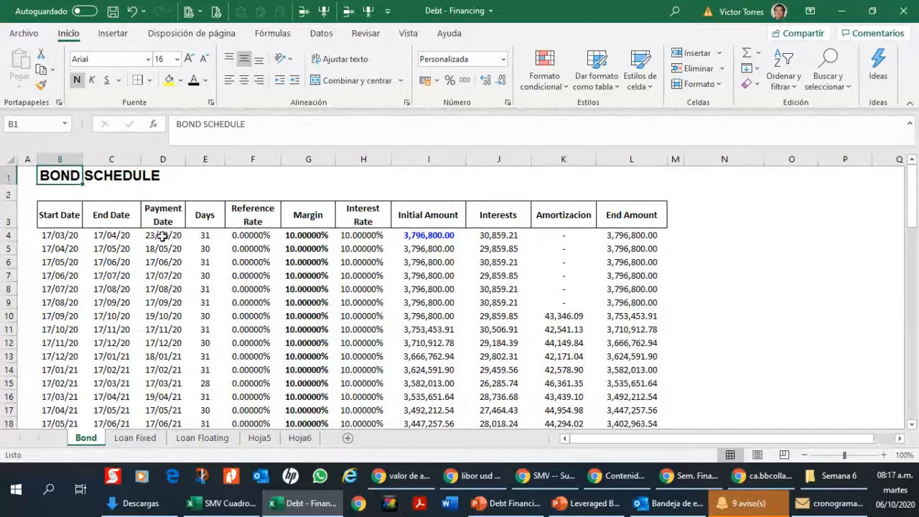
Step: Inspect the payment date formulas in D6 and D5, and return to the Start Date header in B3
click(159, 257)
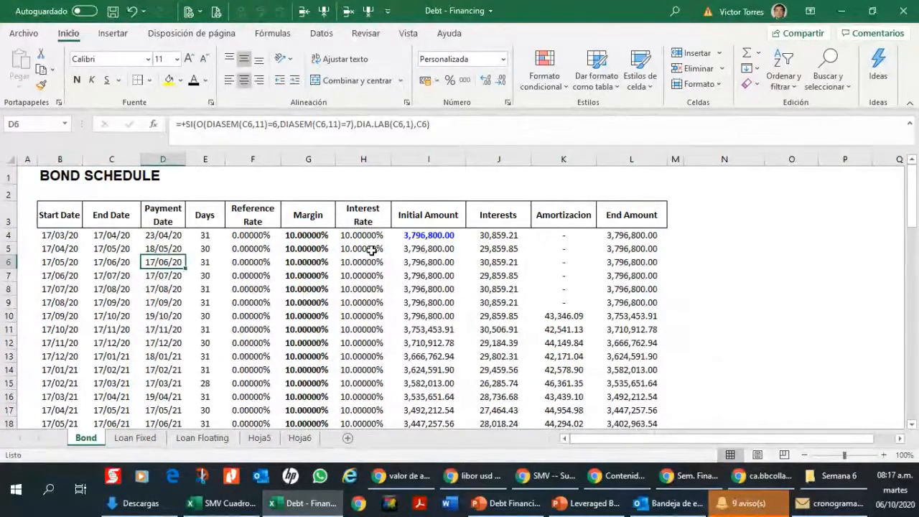
key(Up)
key(Up)
key(Up)
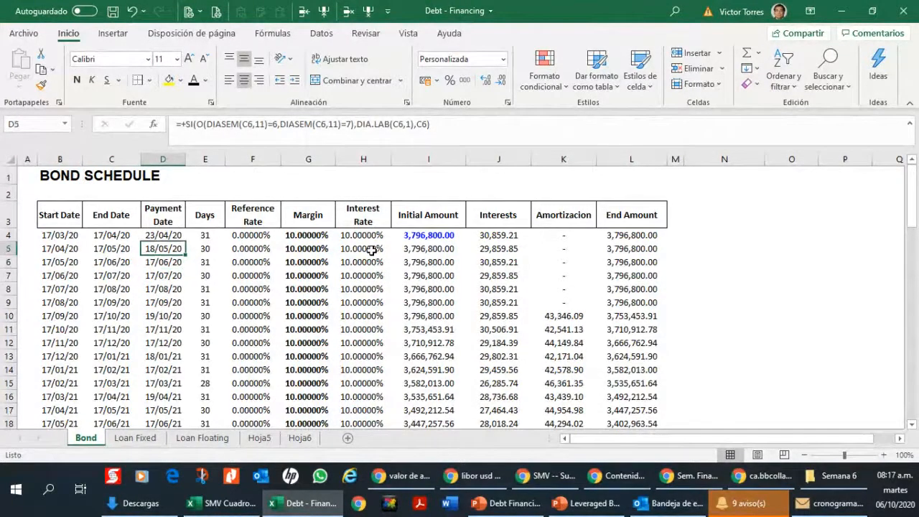
key(Left)
key(Left)
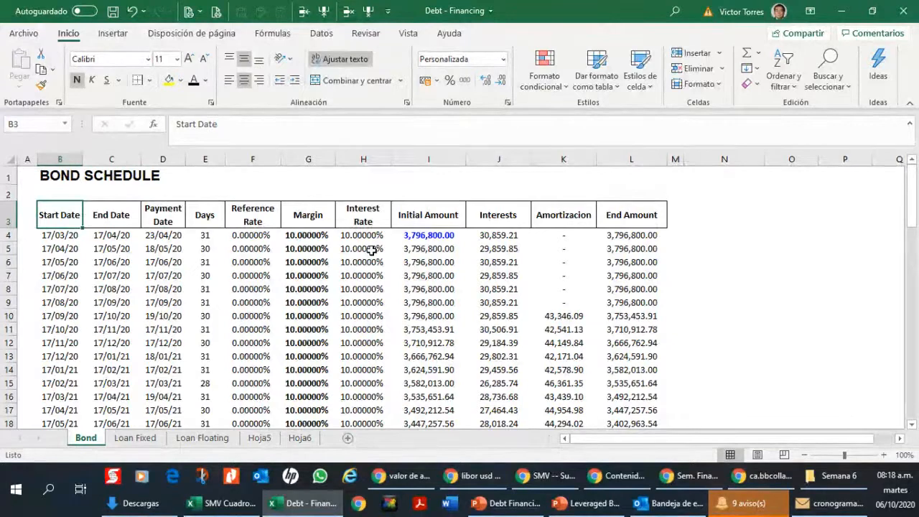
Step: Go over the Start Date, End Date, Payment Date and Days headers of the bond schedule
key(Right)
key(Right)
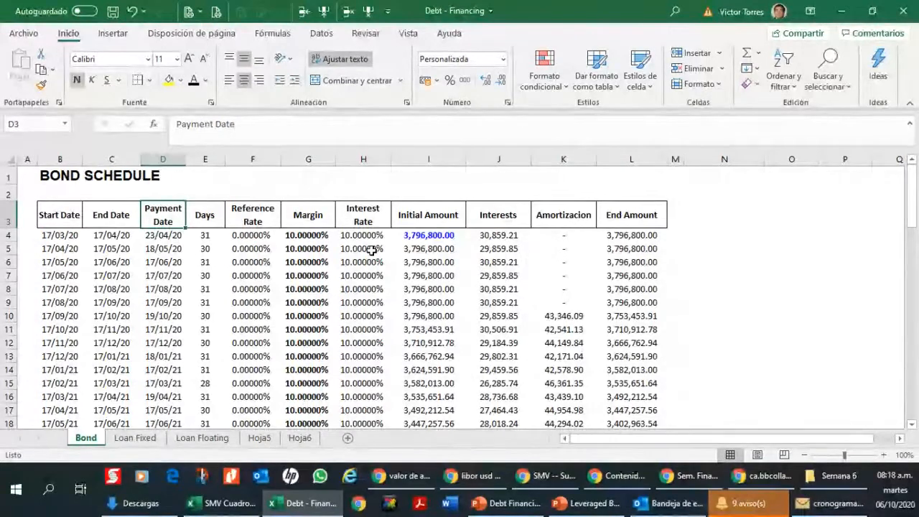
key(Right)
key(Left)
key(Left)
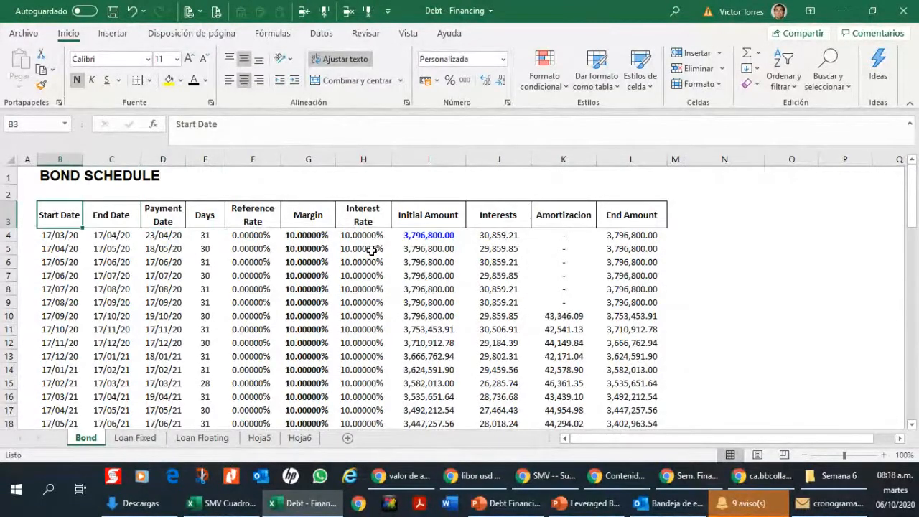
key(Right)
key(Left)
key(Right)
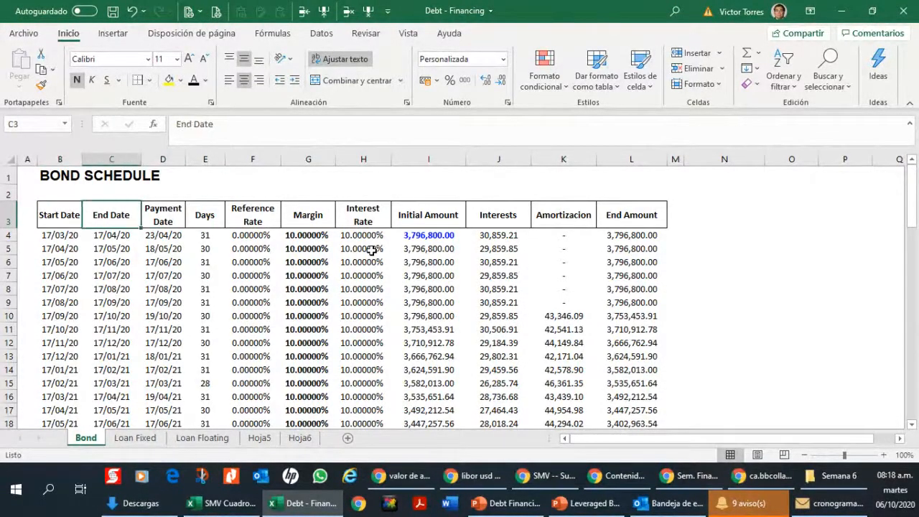
key(Right)
key(Right)
key(Left)
Step: Examine the payment date formulas in D6 and D5, and return to the Payment Date header in D3
key(Down)
key(Down)
key(Down)
key(Down)
key(Down)
key(Down)
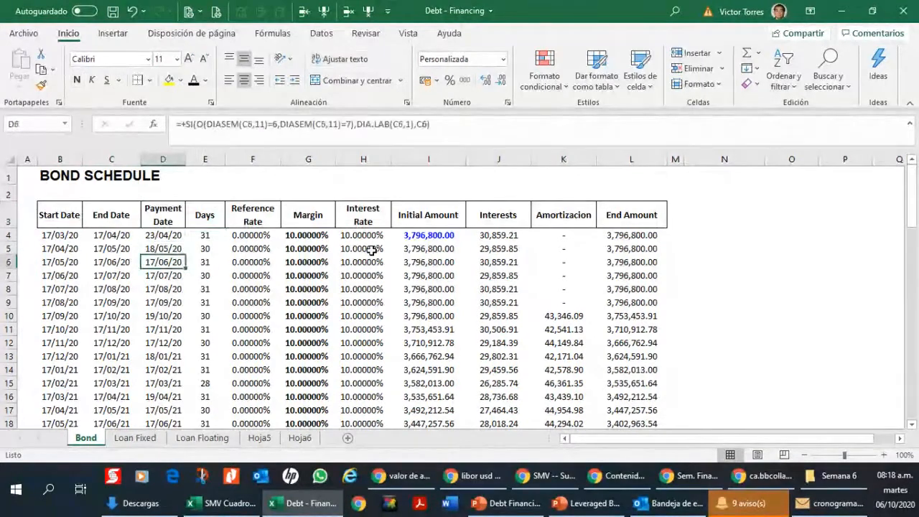
key(Up)
key(Up)
key(Up)
key(Up)
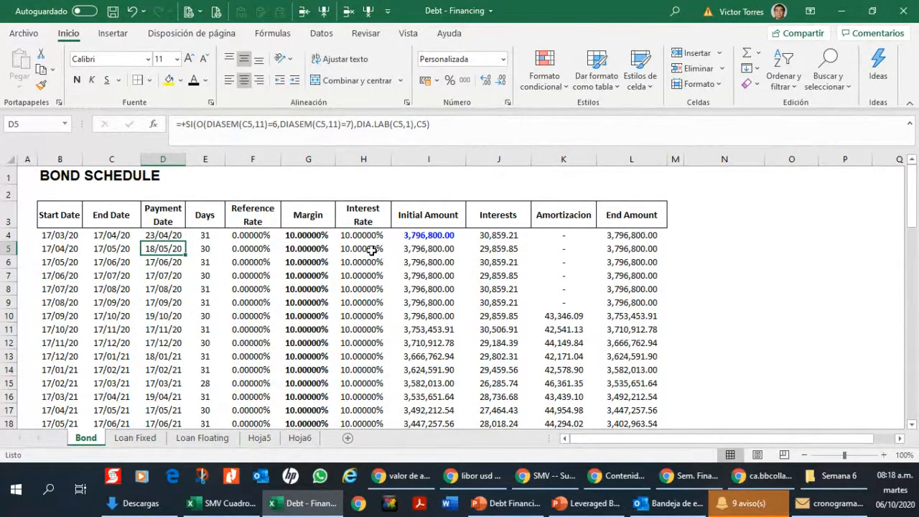
key(Up)
key(Up)
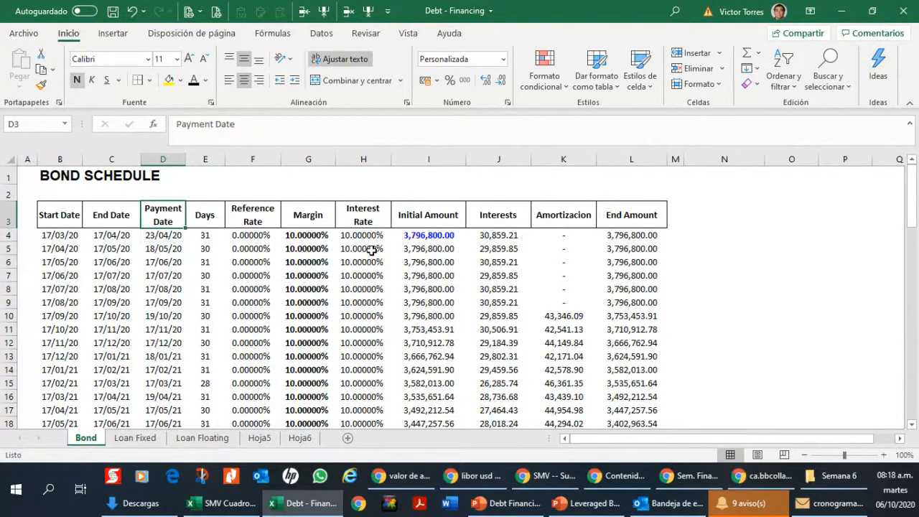
Step: Compare the second period's end date in C5 with its payment date formula in D5, and inspect D6
key(Down)
key(Down)
key(Left)
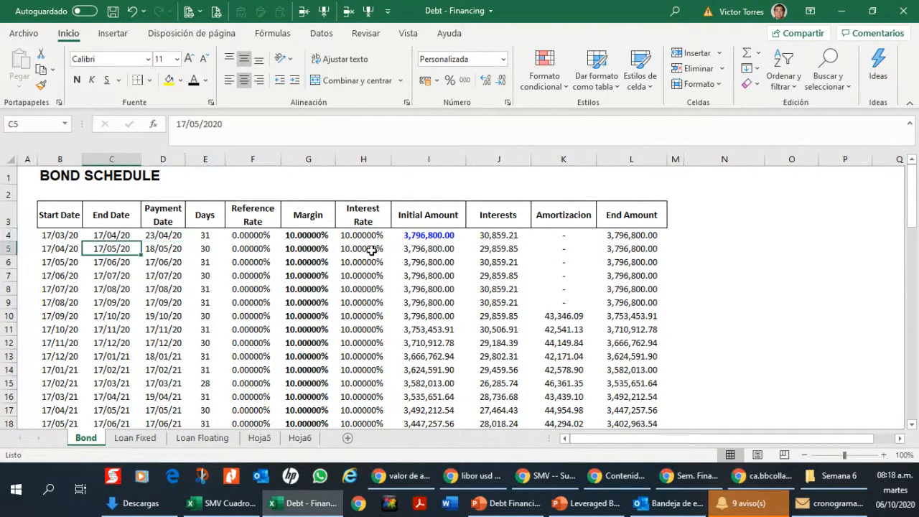
key(Right)
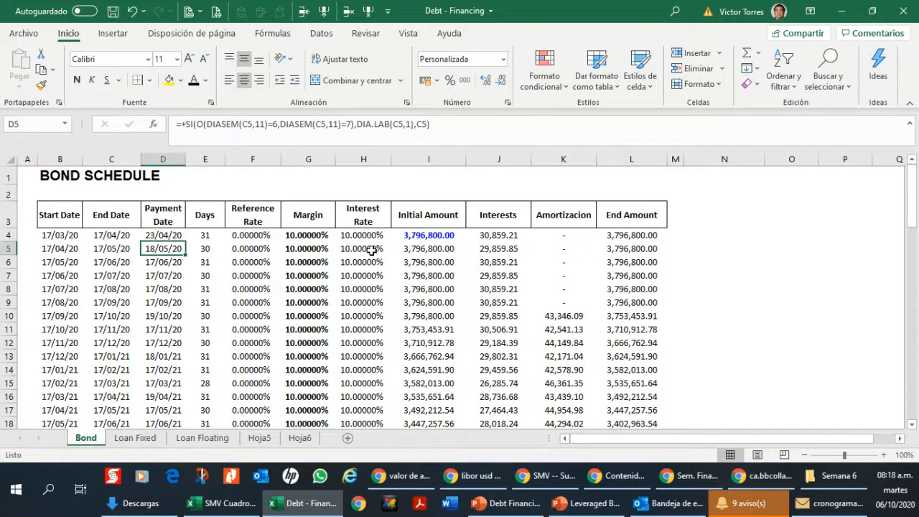
key(Left)
key(Right)
click(174, 262)
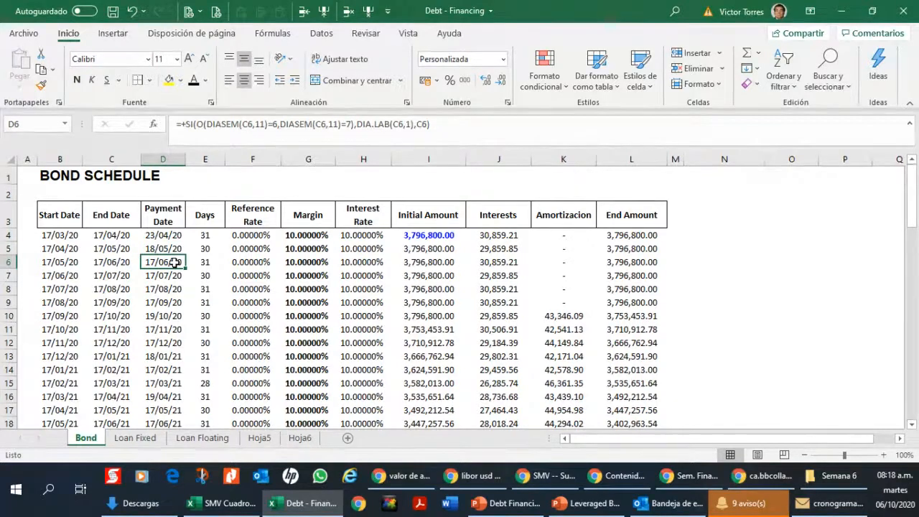
Step: Inspect the Reference Rate and Margin columns, including the margins in G4 and G5, and the initial amount in I4
key(Right)
key(Right)
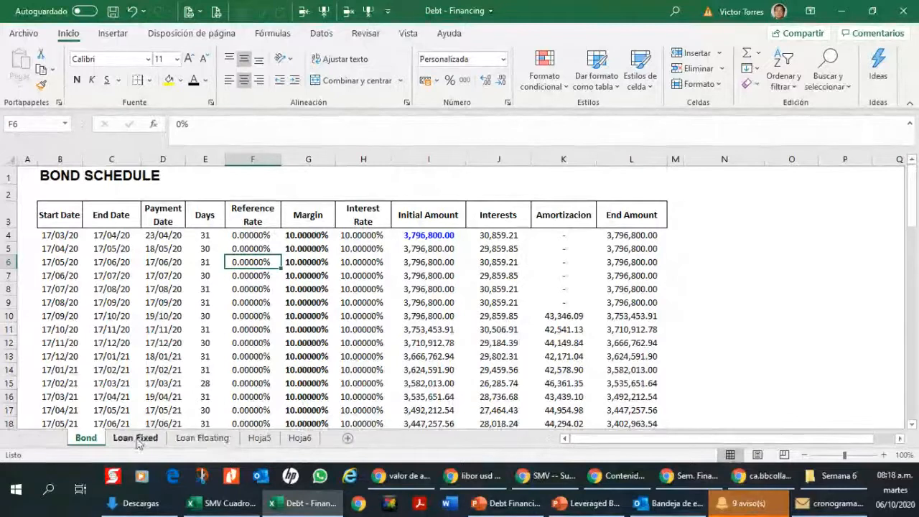
click(272, 210)
click(321, 212)
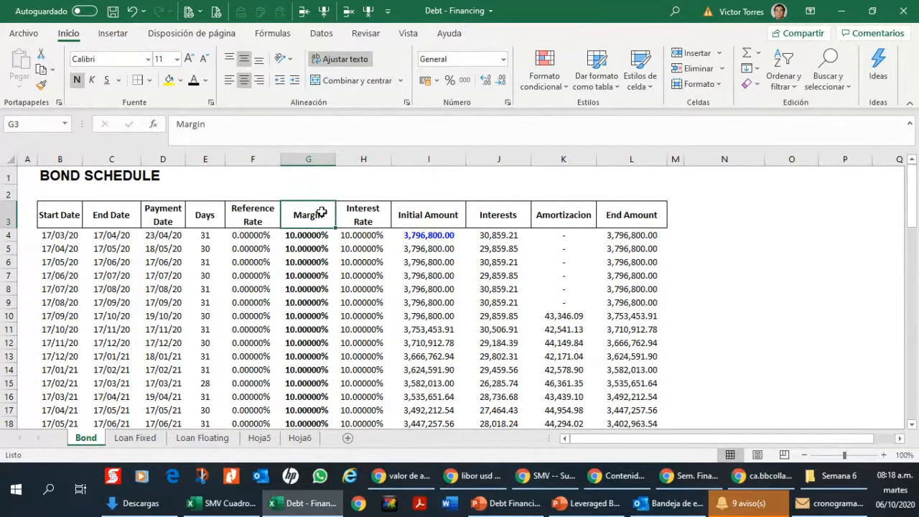
key(Down)
key(Down)
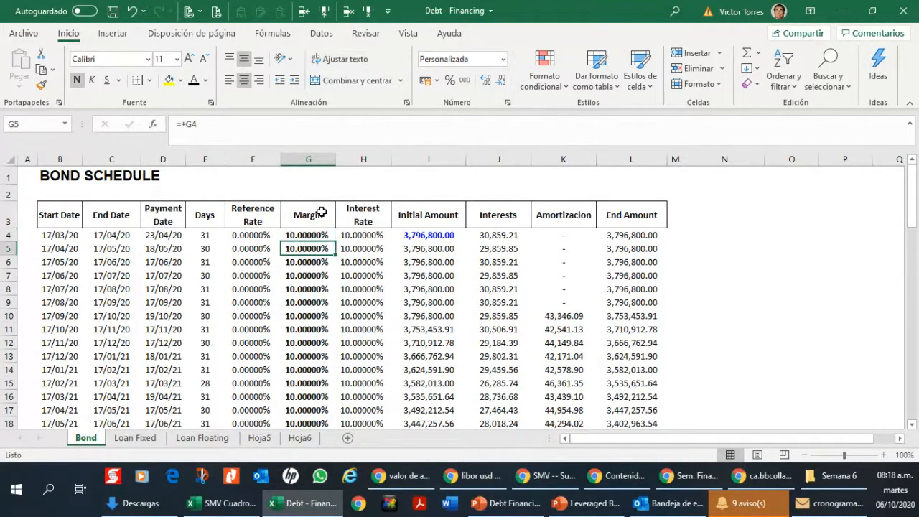
key(Up)
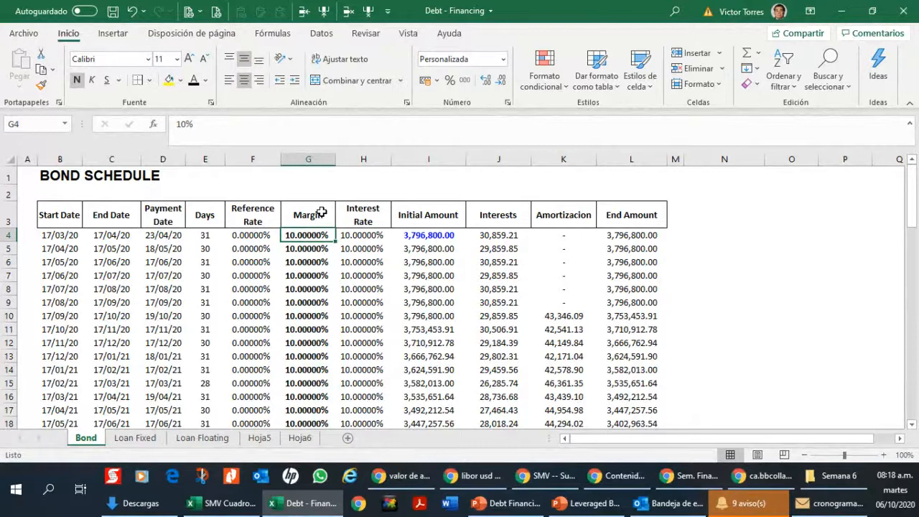
key(Right)
key(Right)
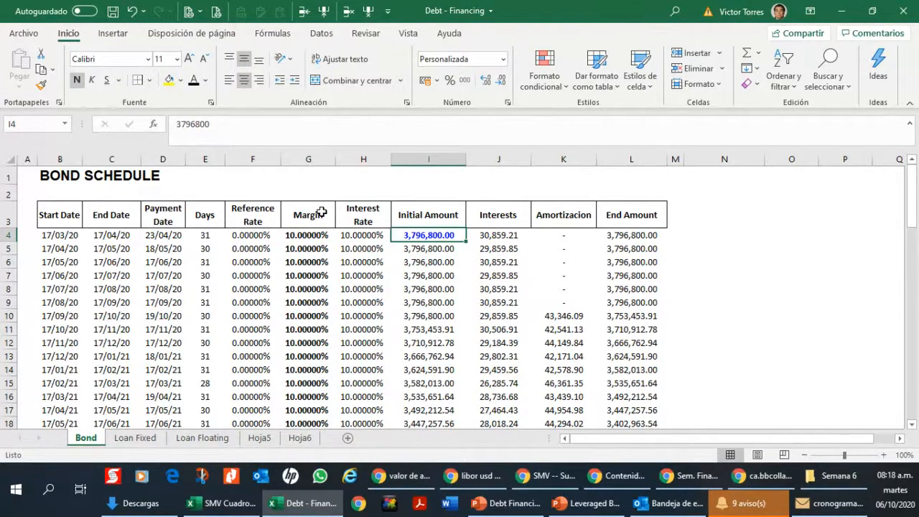
Step: Enter the label "Currency: Soles" in B2, under the BOND SCHEDULE title
key(Up)
key(Up)
key(Up)
key(Left)
key(Left)
key(Left)
key(Left)
key(Left)
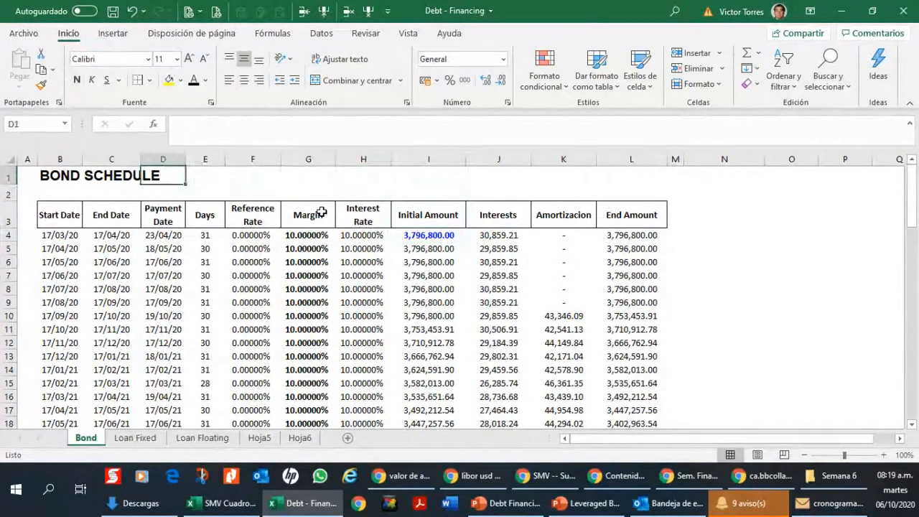
key(Down)
key(Left)
key(Left)
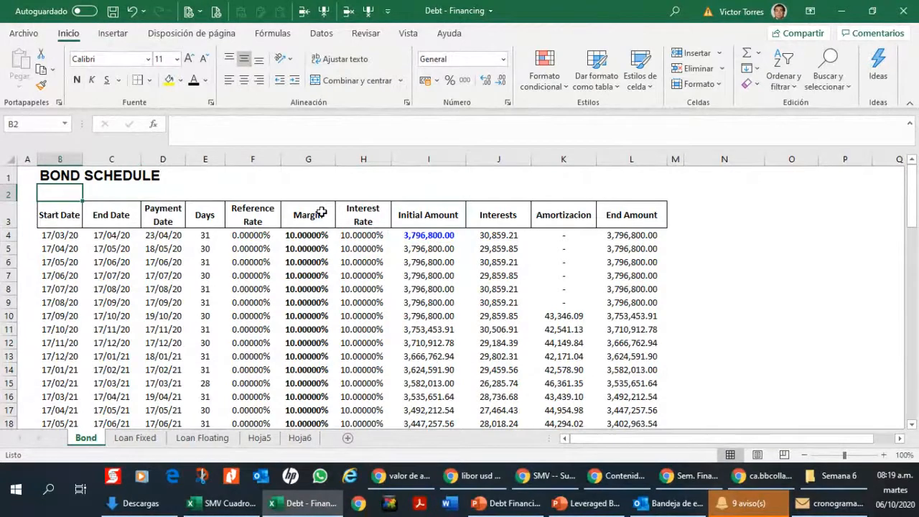
text(Currencty:)
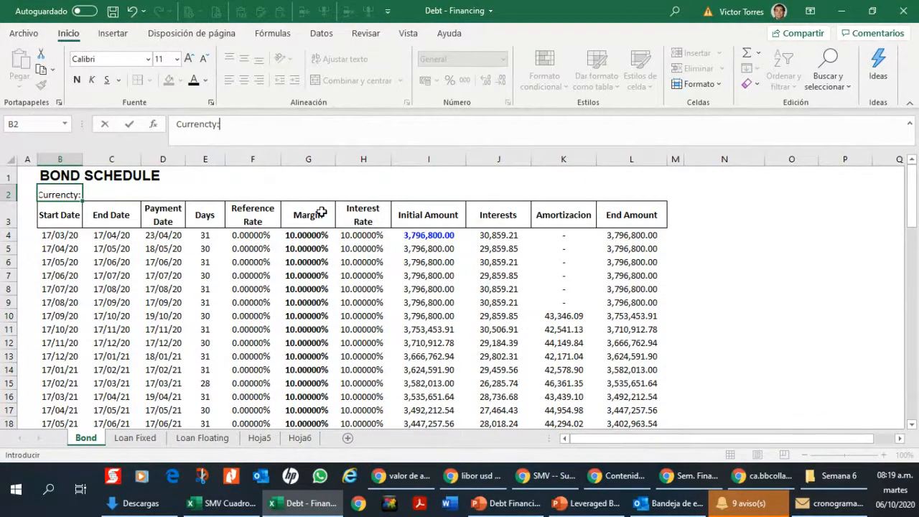
key(BackSpace)
key(BackSpace)
key(BackSpace)
text(y: Soles)
key(Return)
Step: Inspect the first period's initial amount in I4 and the interest formulas in column J
key(Right)
key(Right)
key(Right)
key(Right)
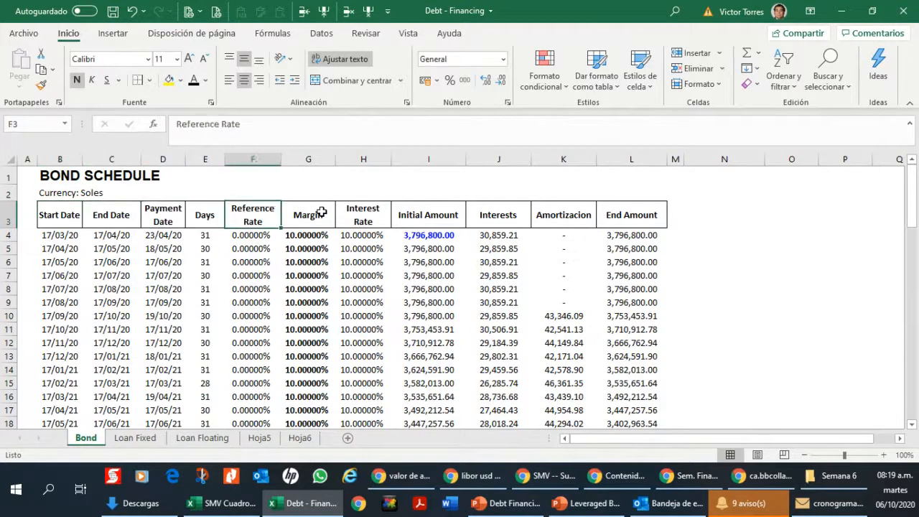
key(Right)
key(Right)
key(Down)
key(Right)
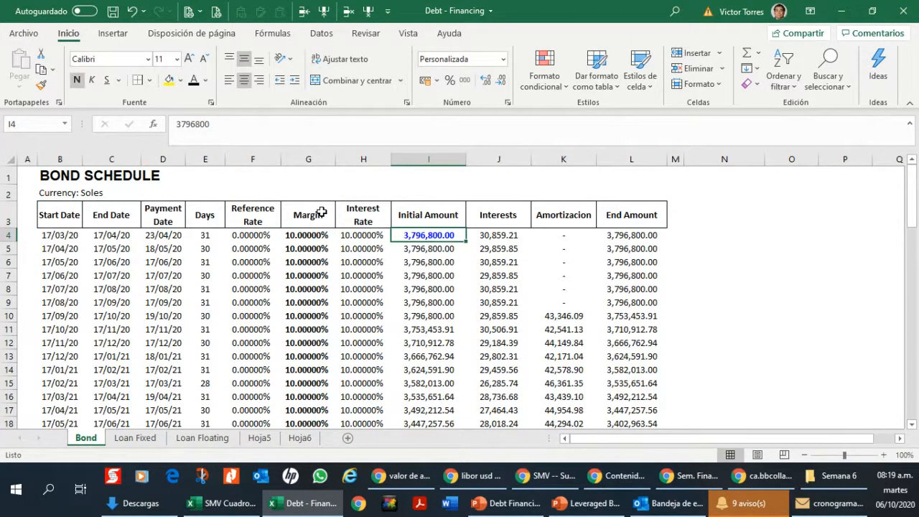
key(Right)
key(Down)
key(Down)
key(Down)
key(Down)
key(Down)
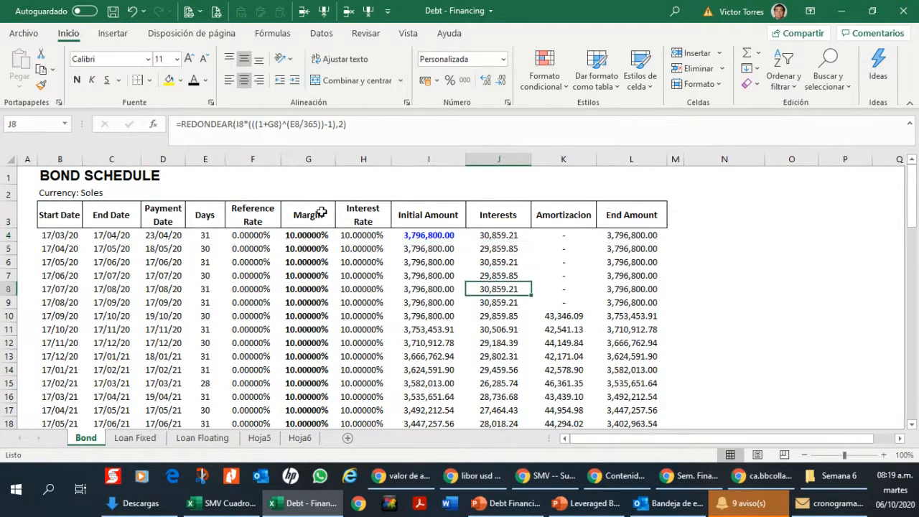
key(Down)
key(Down)
Step: Look through the amortization amounts in column K from row 11 to row 17
key(Right)
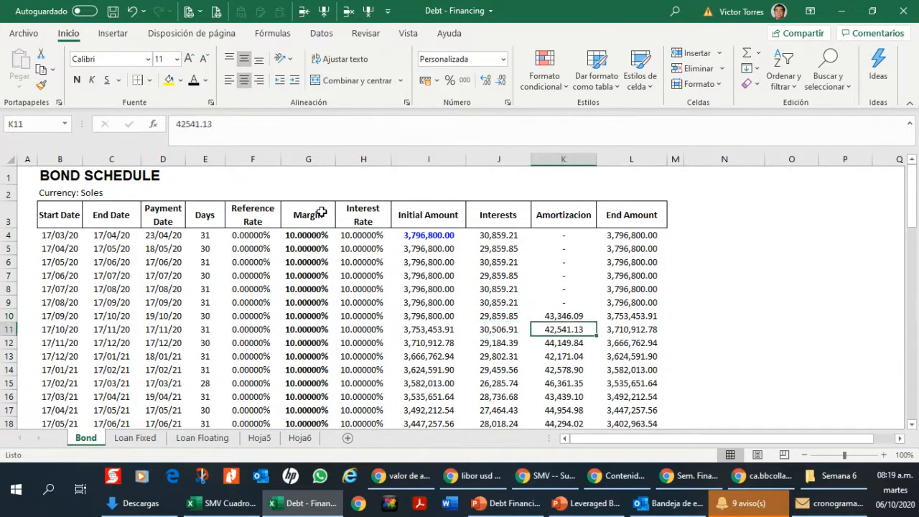
key(Down)
key(Down)
key(Down)
key(Down)
key(Down)
key(Down)
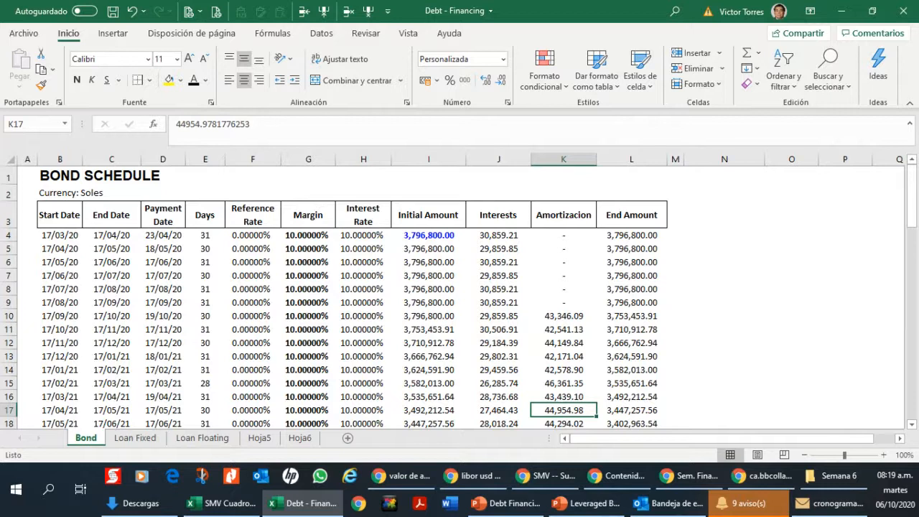
Step: Enlarge the sheet to 110% and highlight the first six periods' amortization cells K4:K9
click(884, 455)
click(624, 297)
scroll(625, 300, up, 1)
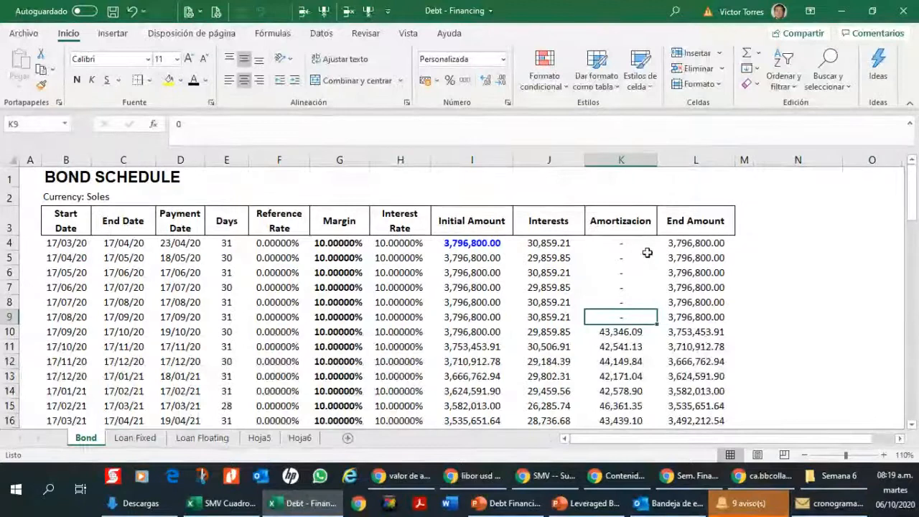
drag(636, 242, 633, 313)
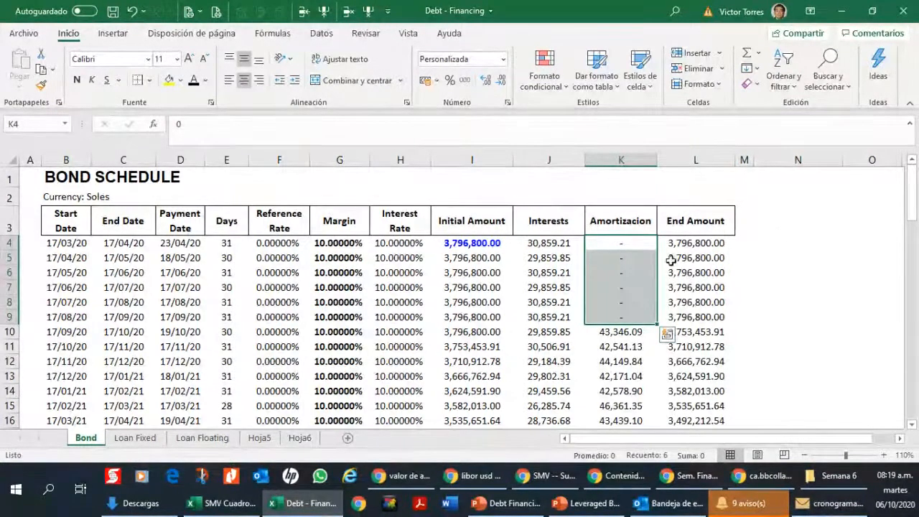
Step: Highlight the first six periods' interests in J4:J9 and inspect the interest formula in J4
drag(535, 242, 552, 310)
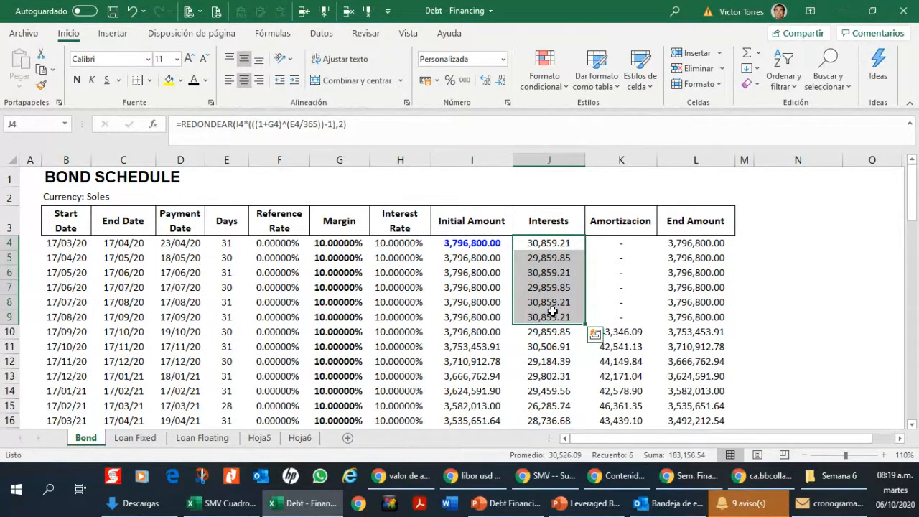
key(Left)
key(Right)
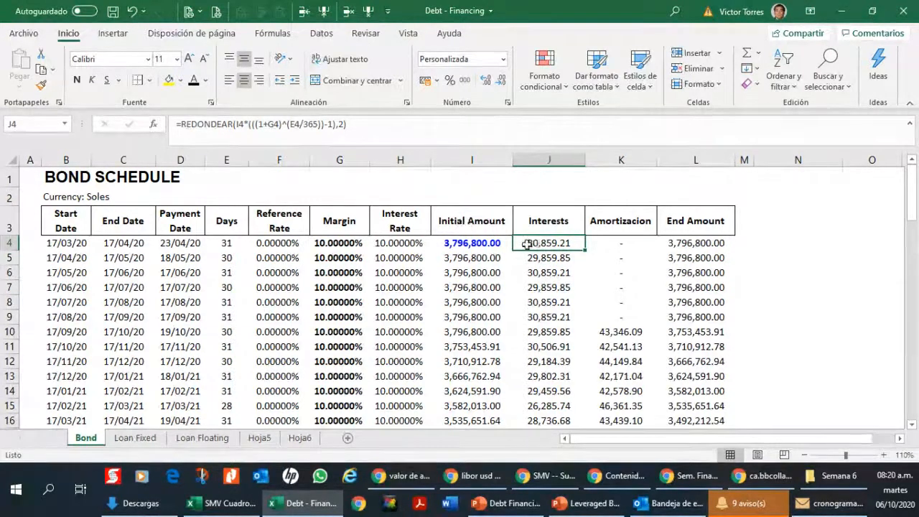
Step: Enter the label "TEA" in N4, beside the first period of the bond schedule
click(775, 241)
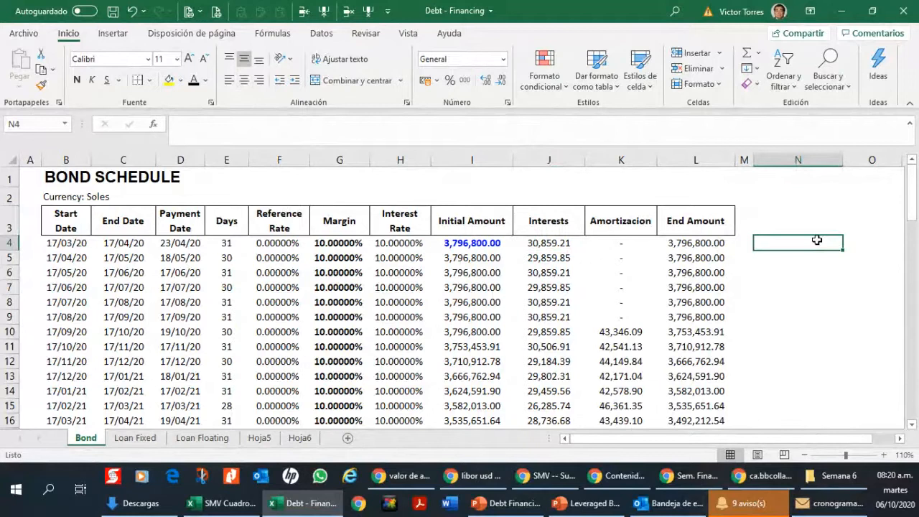
text(TEA)
key(Return)
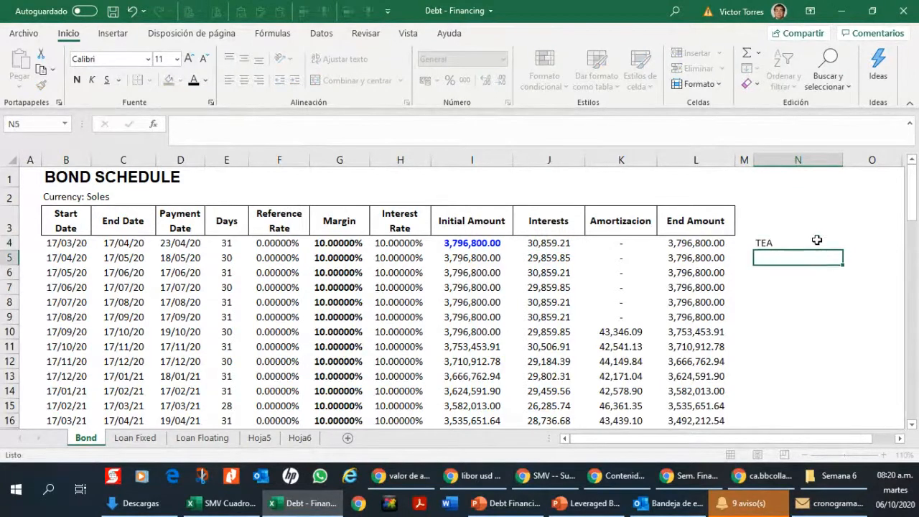
Step: Enter "Base Actual / 365" in O4 beside the TEA label and check it against the interest formula in J4
key(Right)
key(Up)
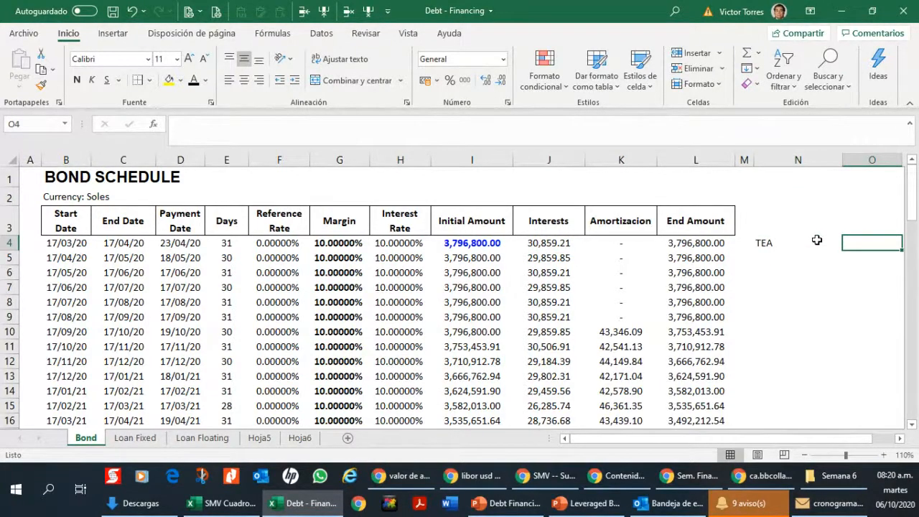
key(Left)
key(Right)
text(Base aA)
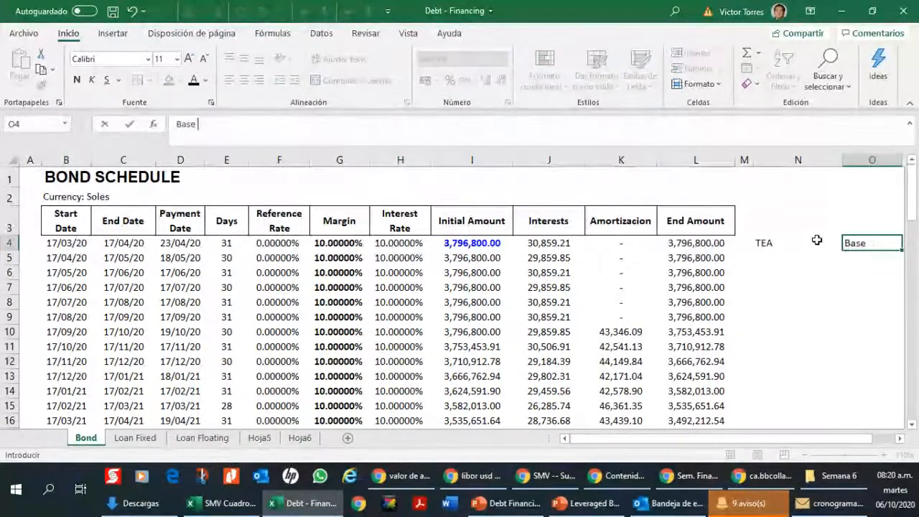
key(BackSpace)
key(BackSpace)
text(Actual)
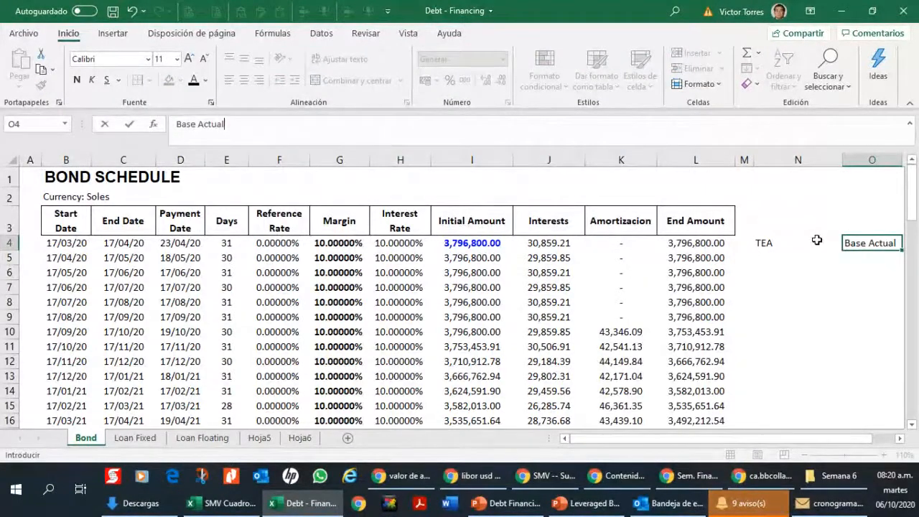
text( / 360)
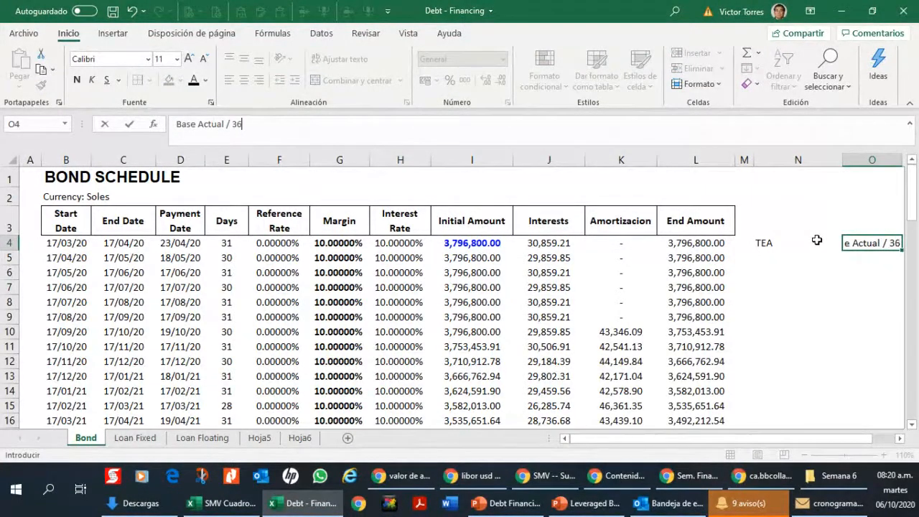
key(Return)
scroll(817, 240, right, 1)
click(817, 241)
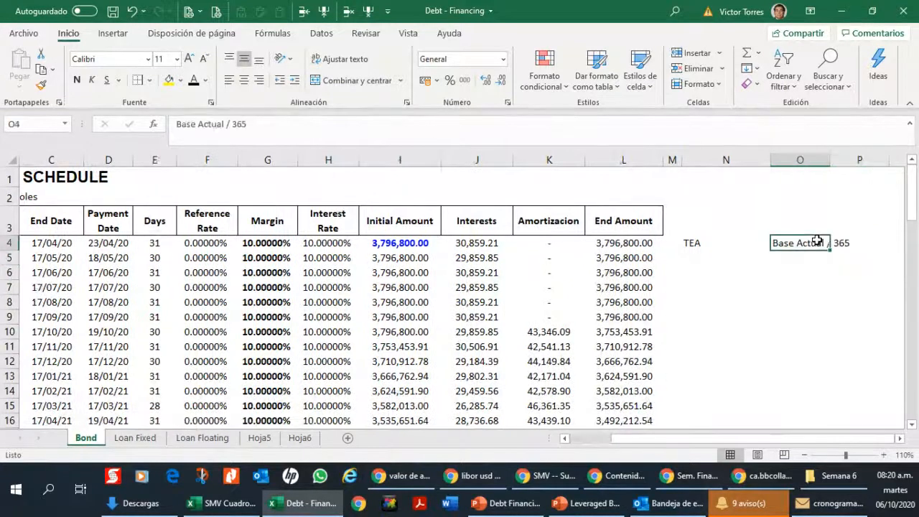
click(464, 240)
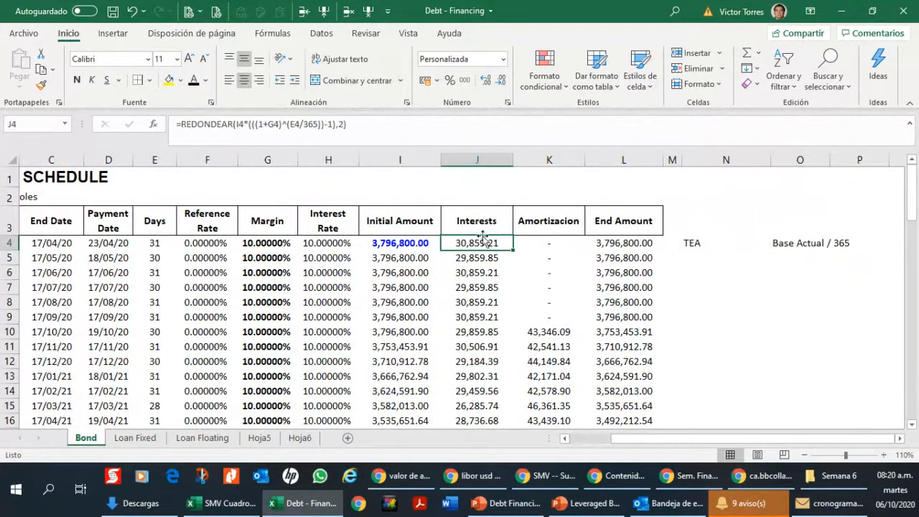
Step: Add the alternative day-count basis "Base Actual / 360" in O5
click(790, 259)
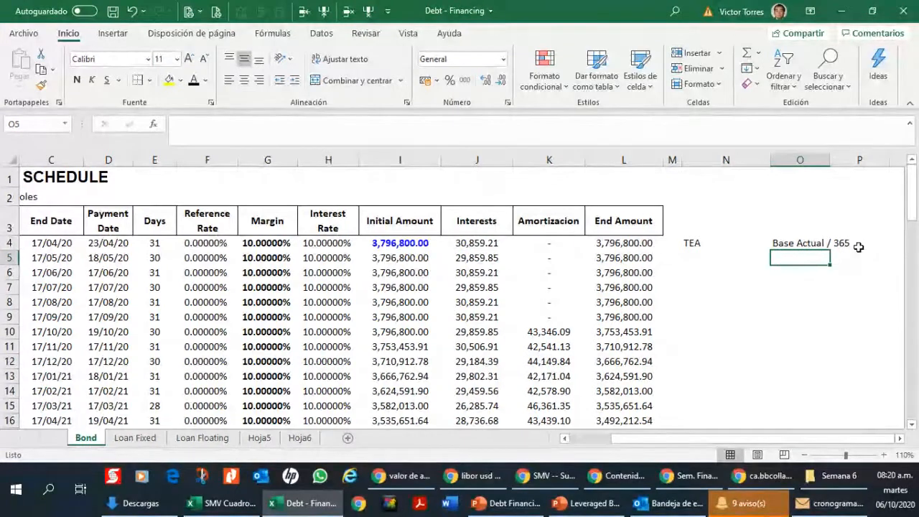
text(Base Acru)
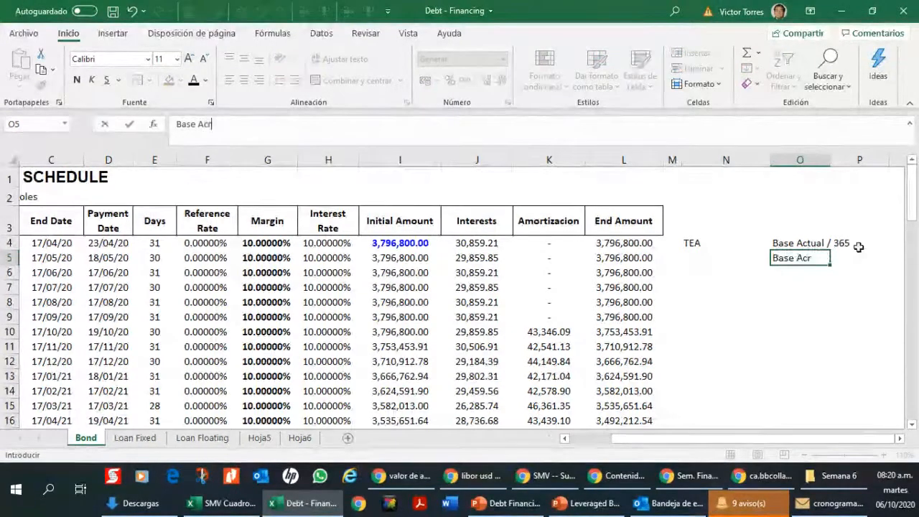
key(BackSpace)
key(BackSpace)
text(tual / )
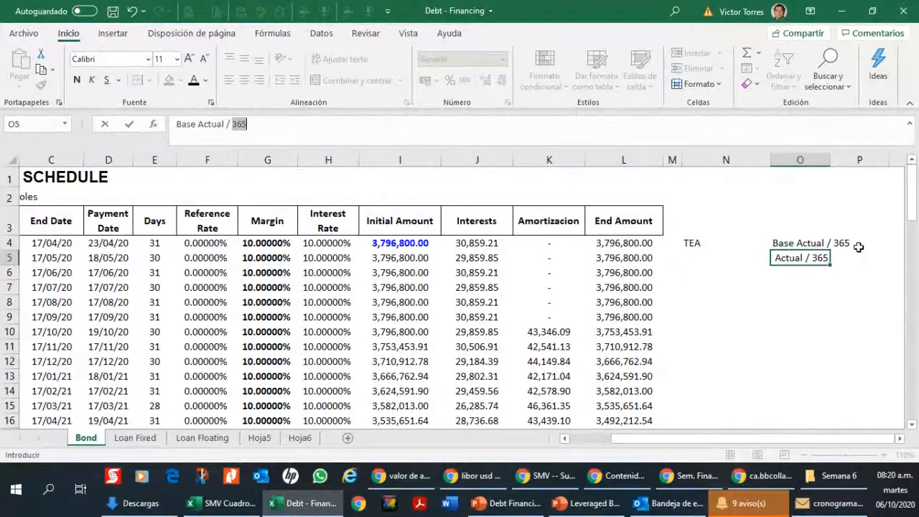
text(360)
key(Return)
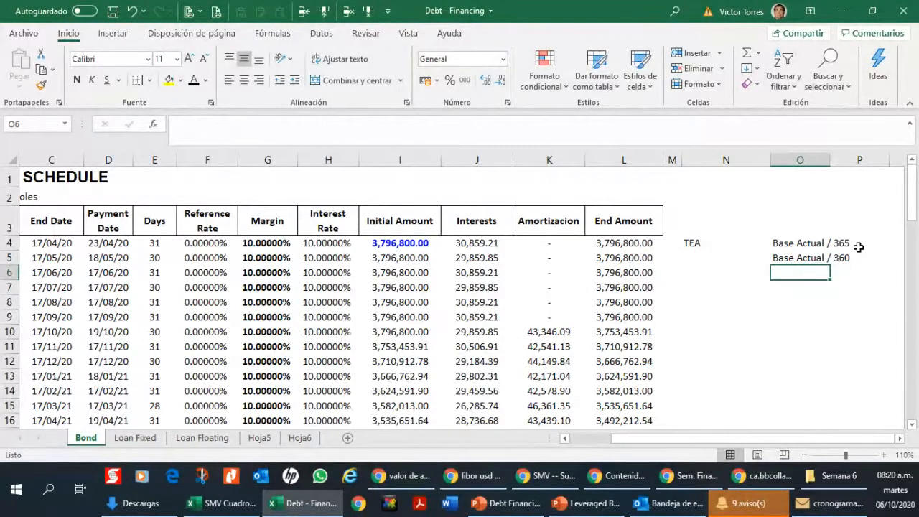
Step: Add a third day-count basis, "Base 30/360", in O6
text(Base 0)
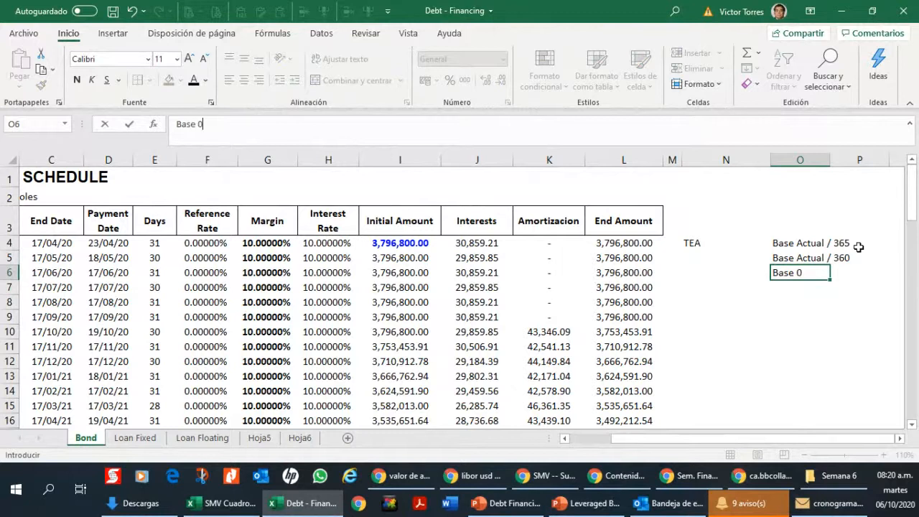
key(BackSpace)
text(30/360)
key(Return)
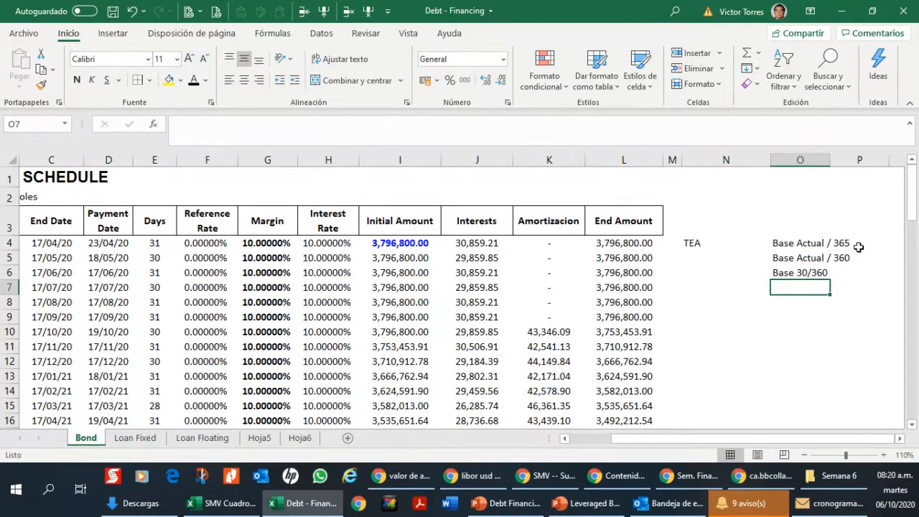
Step: Check the interest formula in J4 and the days in E5, and make the "Base Actual / 365" label in O4 bold
click(489, 245)
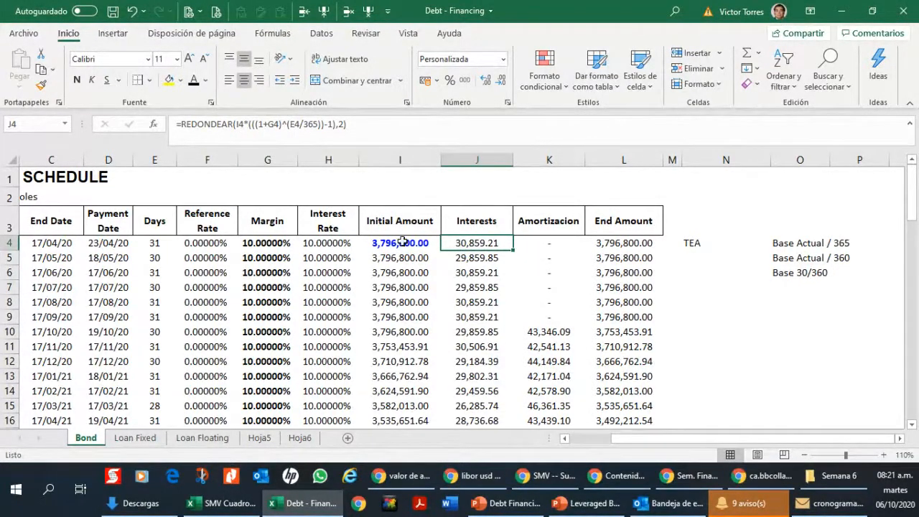
click(155, 253)
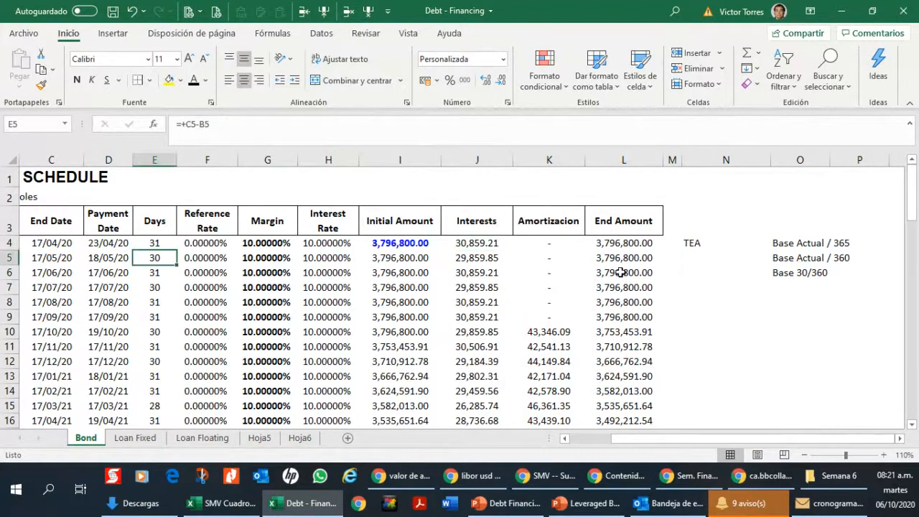
click(822, 246)
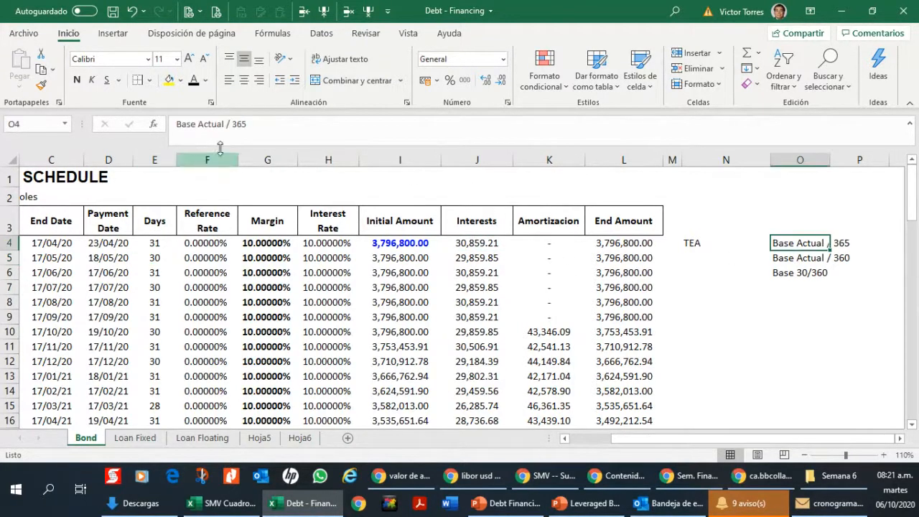
click(77, 81)
Step: Inspect the cells referenced by the interest formulas in J4 through J7
click(471, 246)
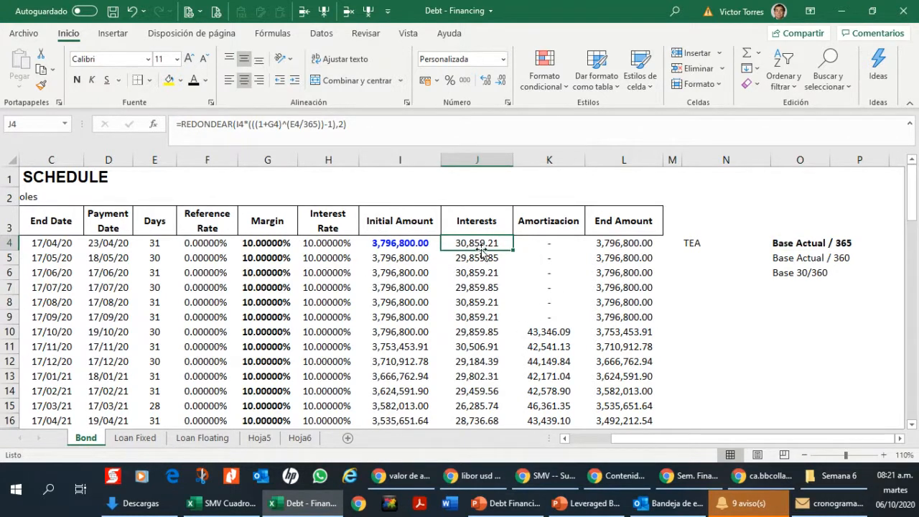
key(F2)
key(Escape)
key(Down)
key(F2)
key(Escape)
key(Down)
key(F2)
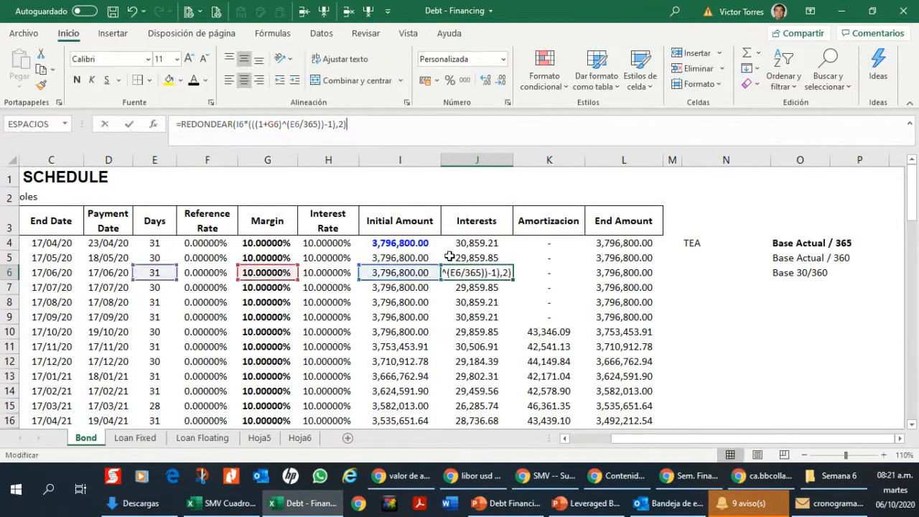
key(Escape)
key(Down)
key(F2)
key(Escape)
Step: Inspect the cells referenced by the interest formulas in J11 and J12, and return to J4
key(Down)
key(Down)
key(Down)
key(Down)
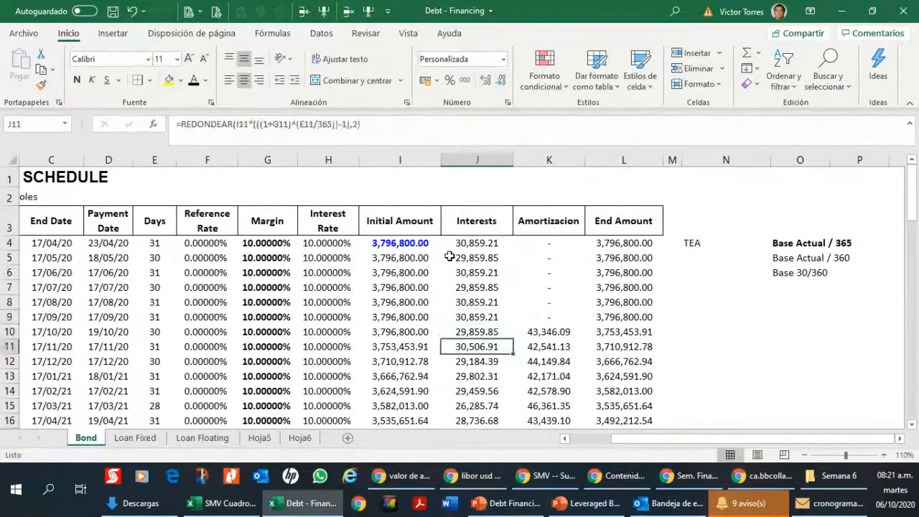
key(F2)
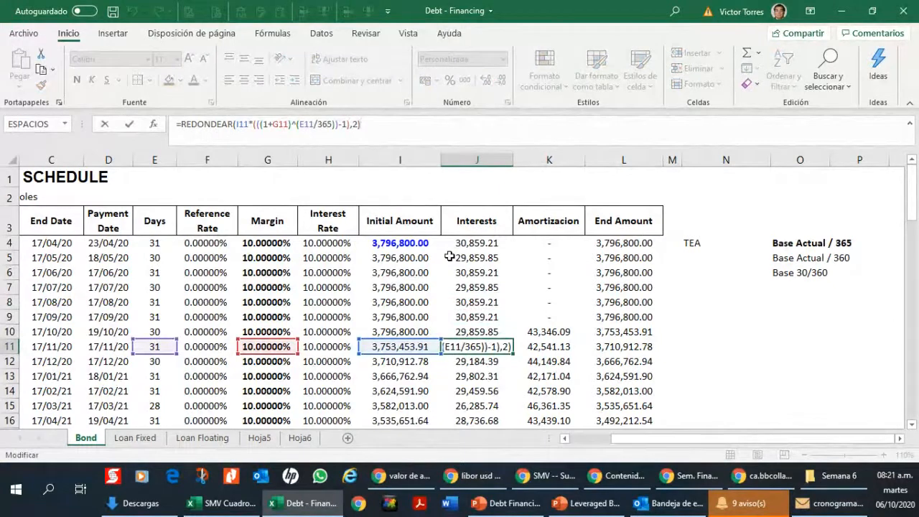
key(Escape)
key(Down)
key(F2)
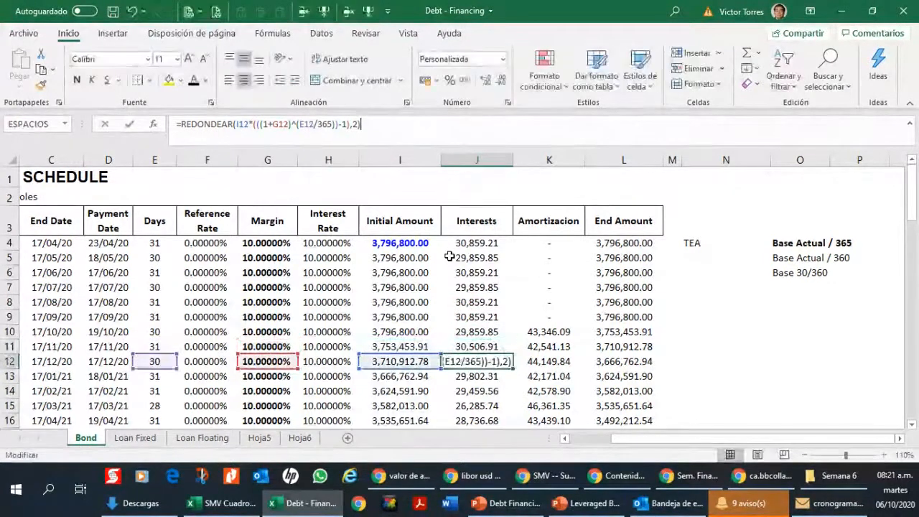
key(Escape)
key(Up)
key(Up)
key(Up)
key(Up)
key(Up)
key(Up)
key(Up)
key(Up)
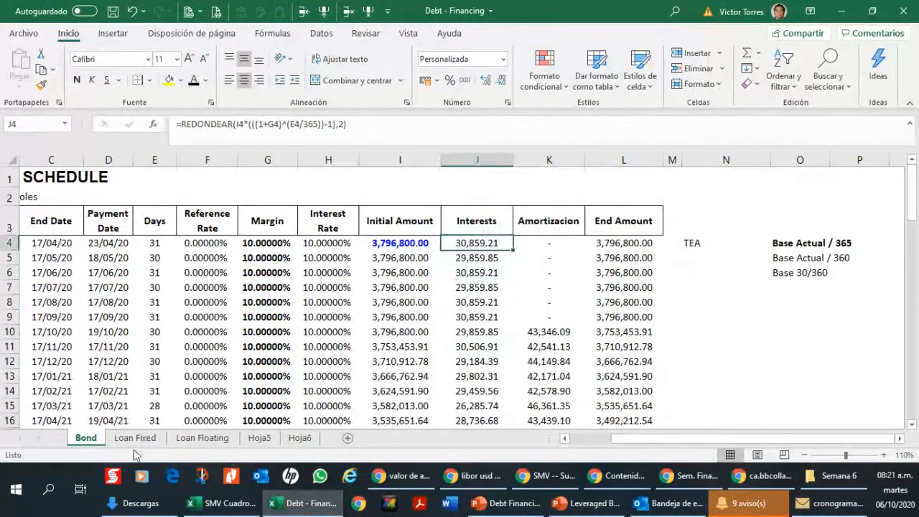
Step: Create a copy of the Bond sheet before Loan Fixed and name it "Bond US"
right_click(96, 441)
click(147, 321)
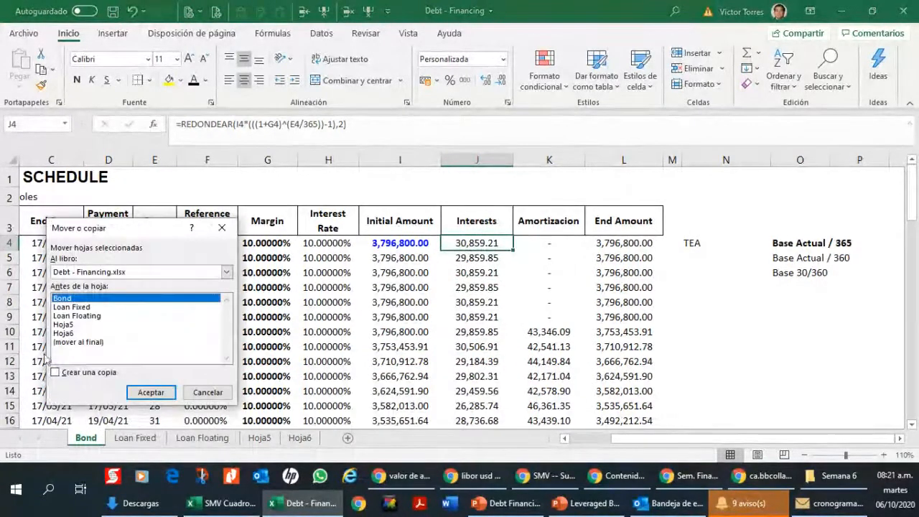
click(55, 372)
click(72, 307)
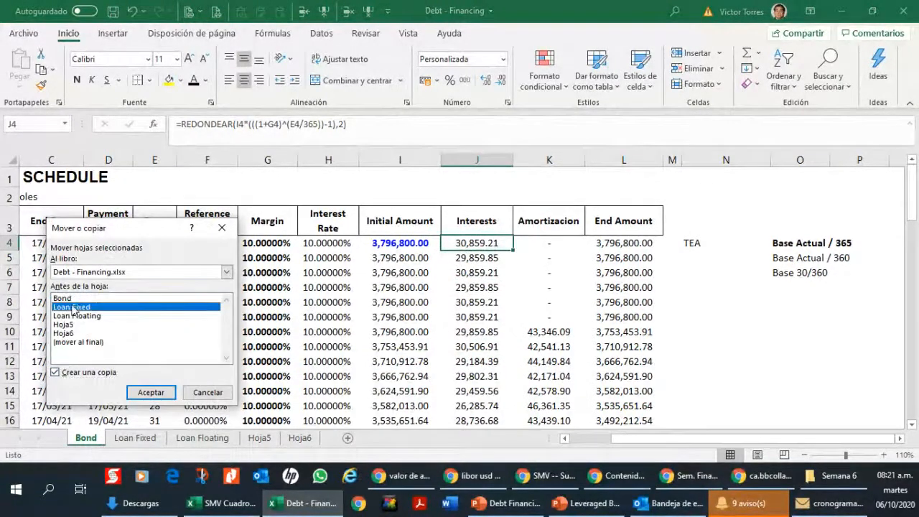
click(148, 392)
text(Bond US)
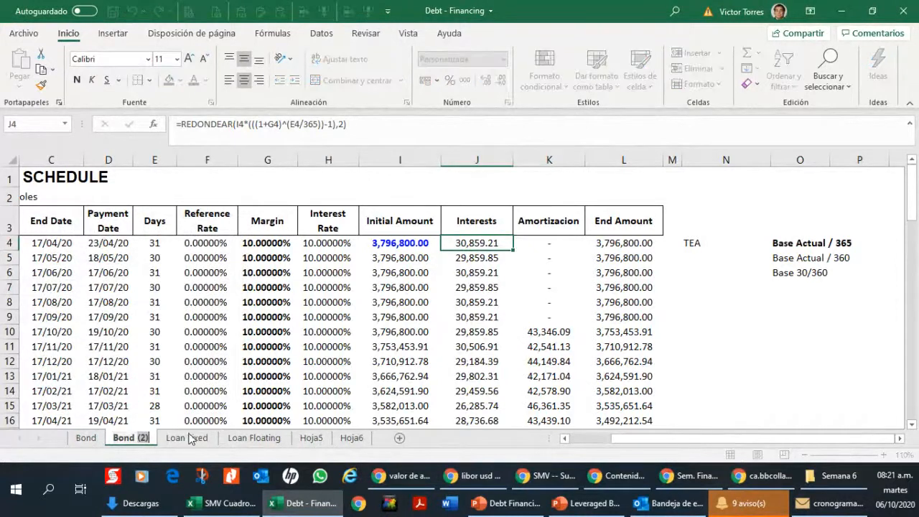
key(Return)
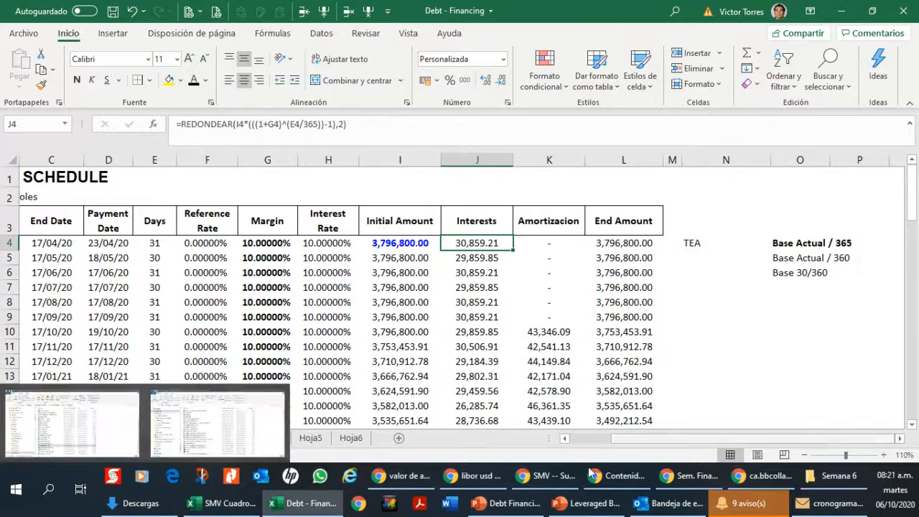
Step: Change the currency note in B2 of the Bond US sheet to "Currency: US$"
scroll(590, 439, left, 2)
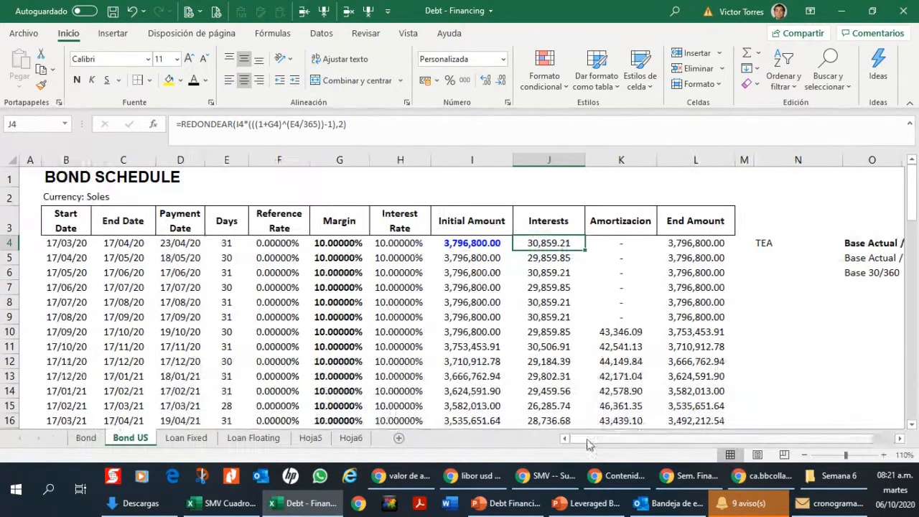
click(44, 193)
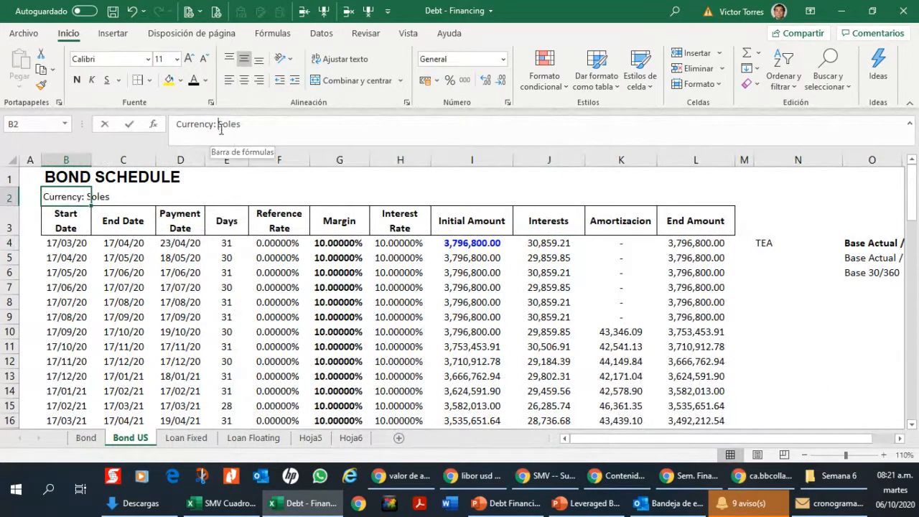
drag(218, 123, 341, 120)
text(US$)
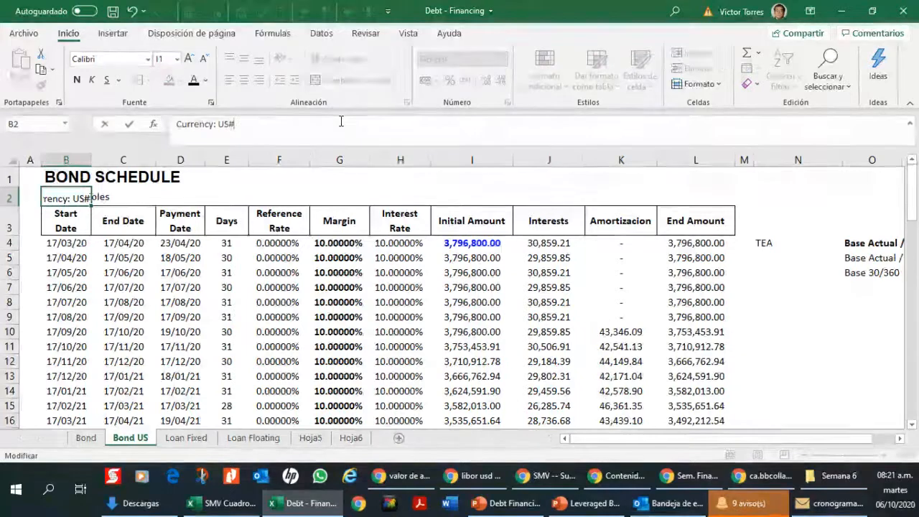
key(Return)
Step: Confirm the currency note and replace the interest formula in J4 of the Bond US sheet with +H4/360*E4*I4
key(Down)
key(Right)
key(Right)
key(Right)
key(Right)
key(Right)
key(Right)
key(Right)
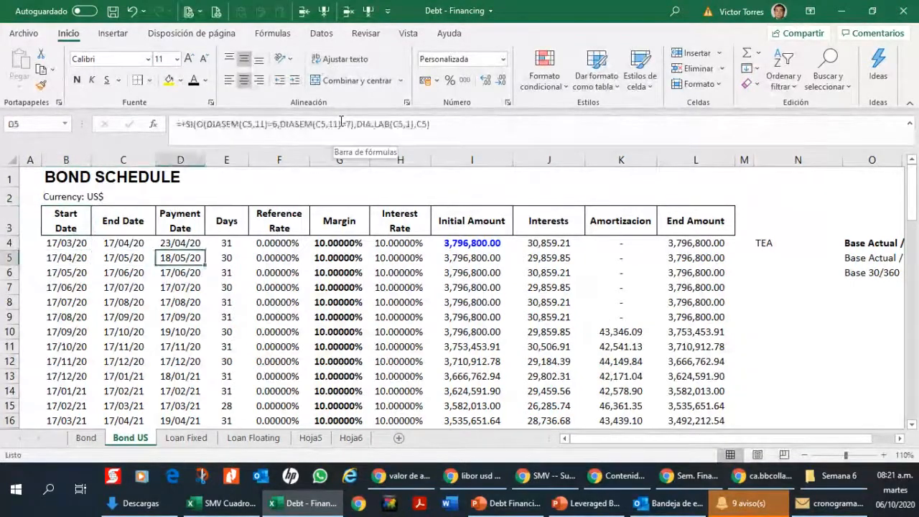
key(Down)
key(Up)
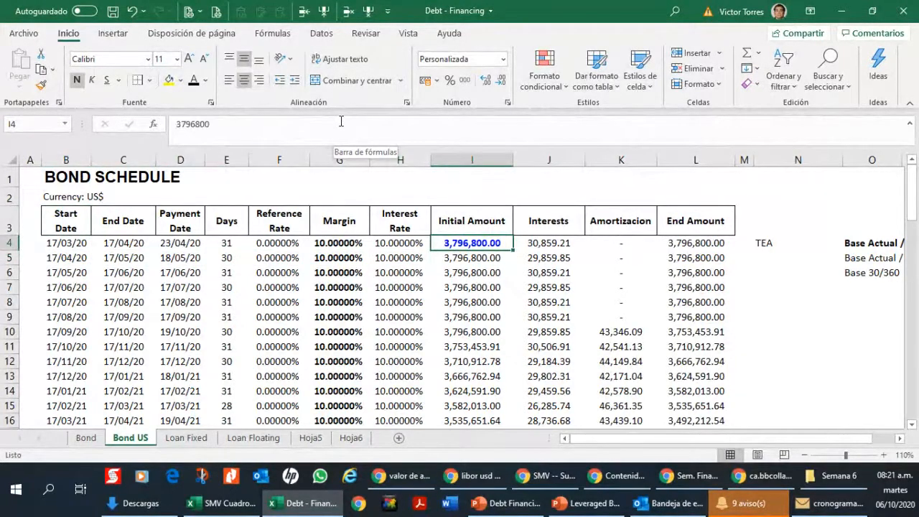
key(Right)
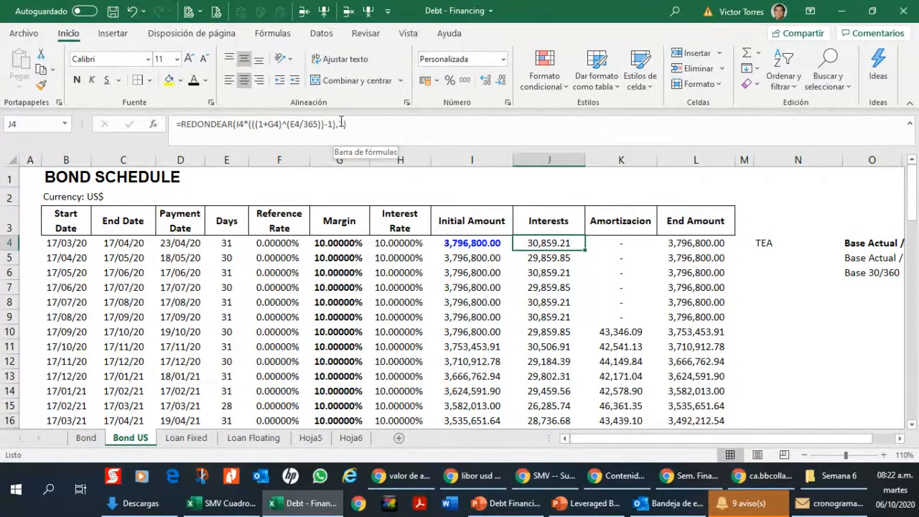
text(+)
key(Left)
key(Left)
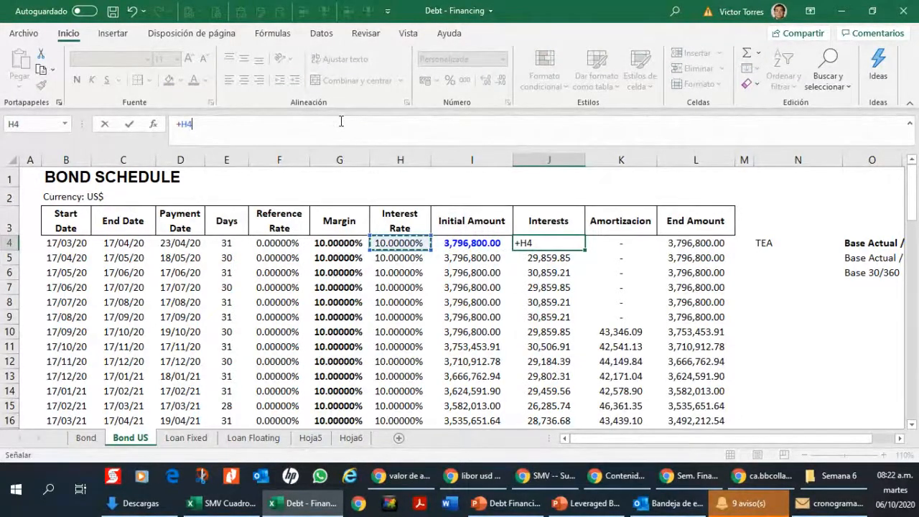
text(/36)
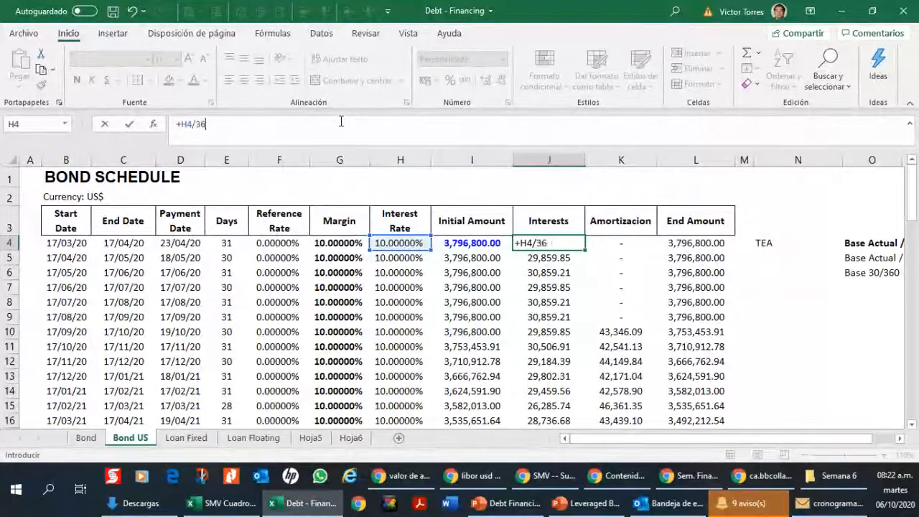
text(0)
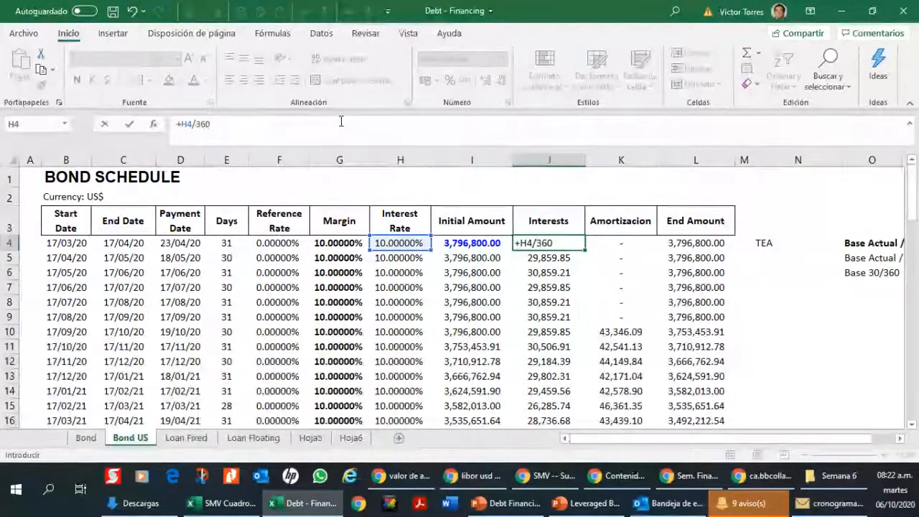
text(*)
key(Left)
key(Left)
key(Left)
key(Left)
key(Left)
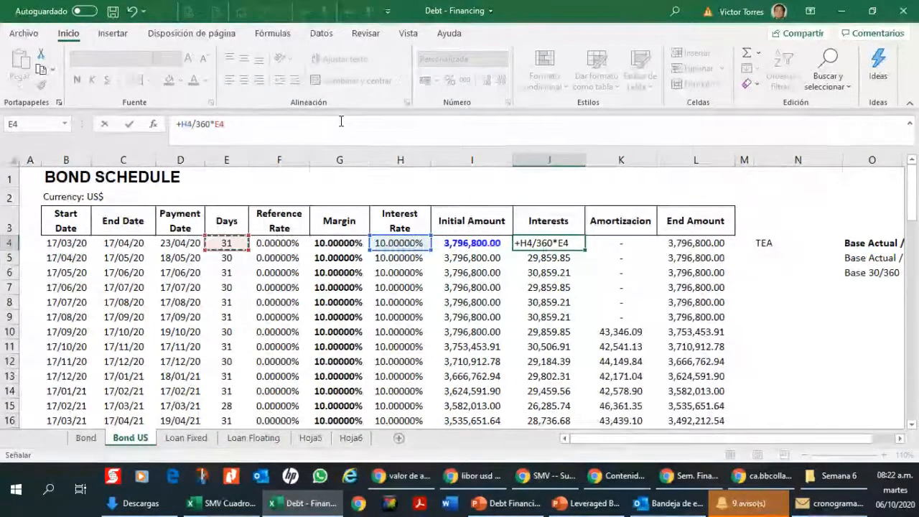
text(*)
key(Left)
key(Tab)
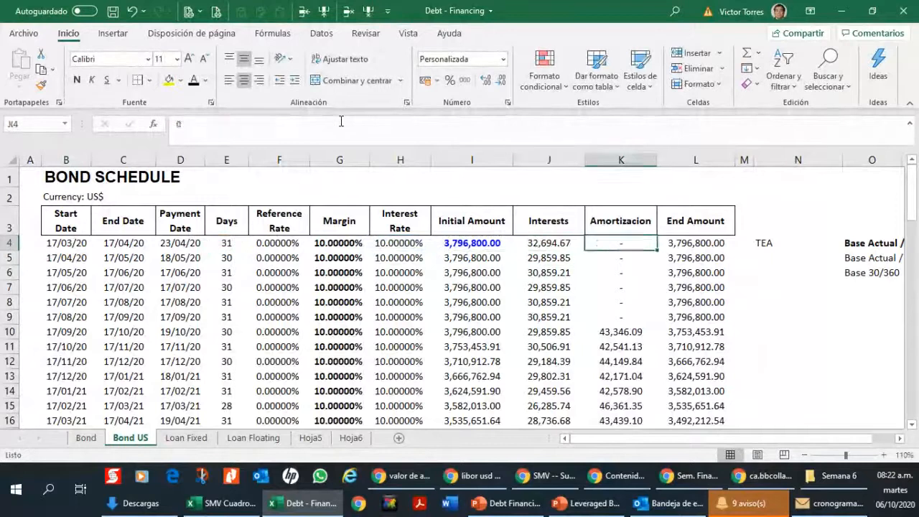
Step: Replace the TEA label in N4 with "Nominal Interest Rate"
key(Right)
key(Right)
key(Right)
key(Right)
key(Left)
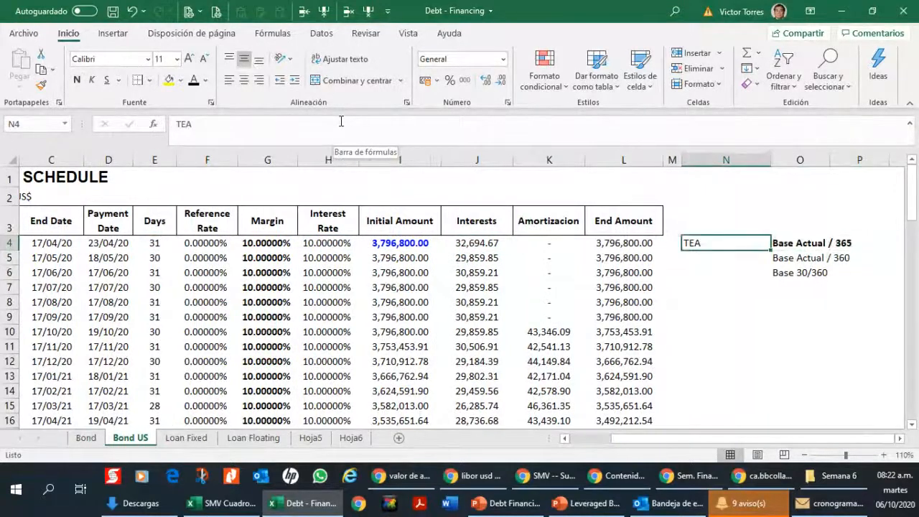
text(Nominal In)
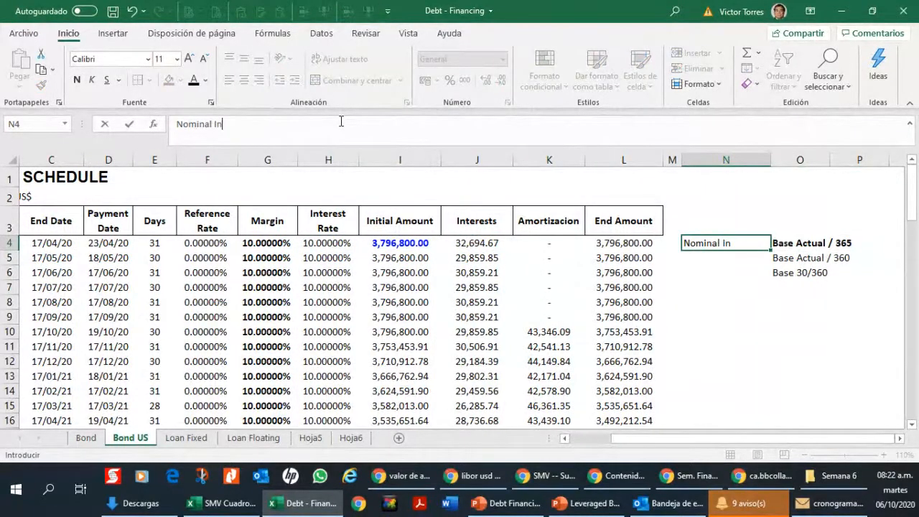
text(terest Rate)
key(Return)
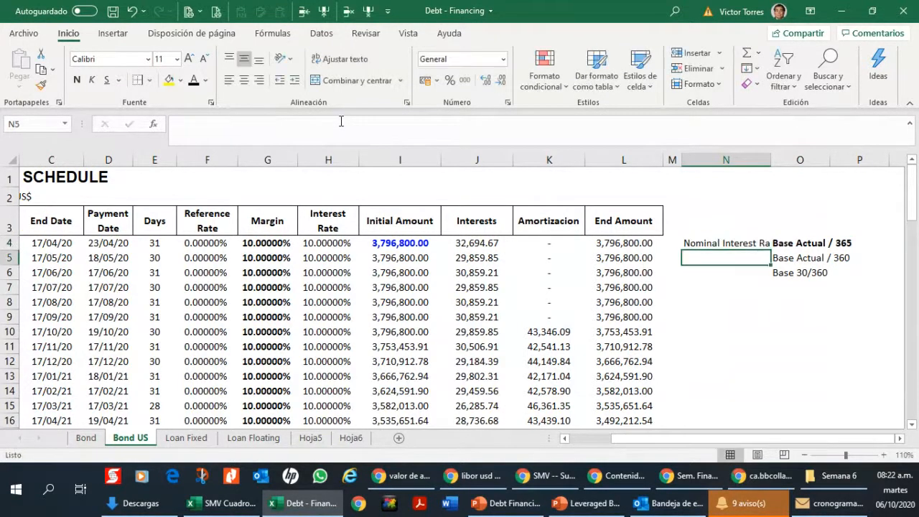
Step: Widen column N to fit its label and change the text in N4 to "Simple Interest Rate"
key(Up)
key(Right)
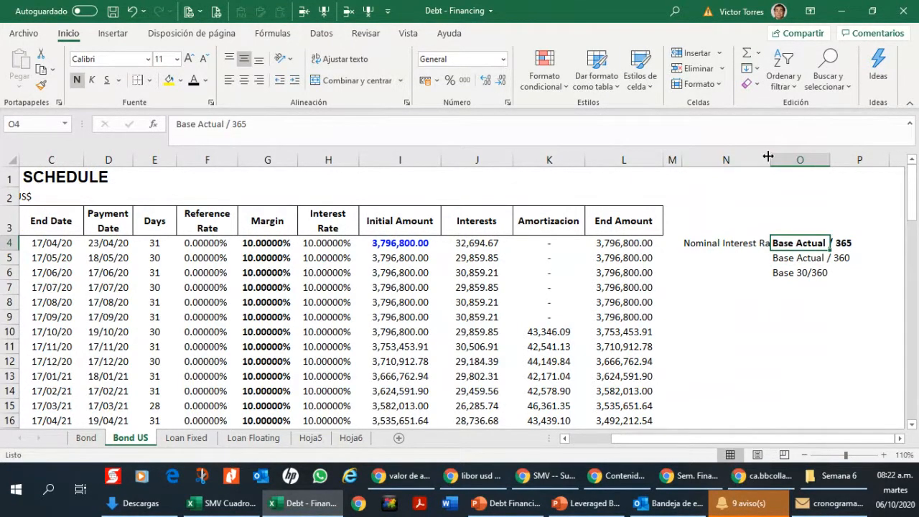
drag(770, 160, 800, 159)
click(749, 248)
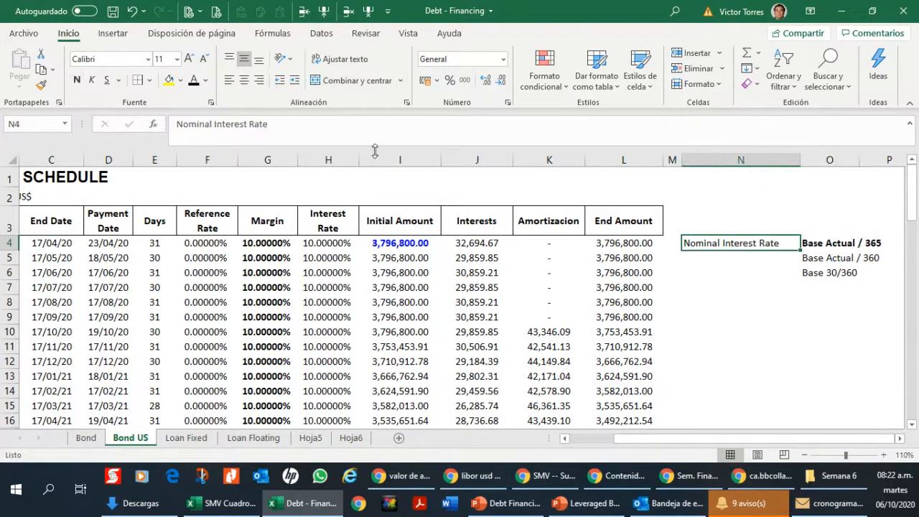
double_click(213, 122)
text(Simple)
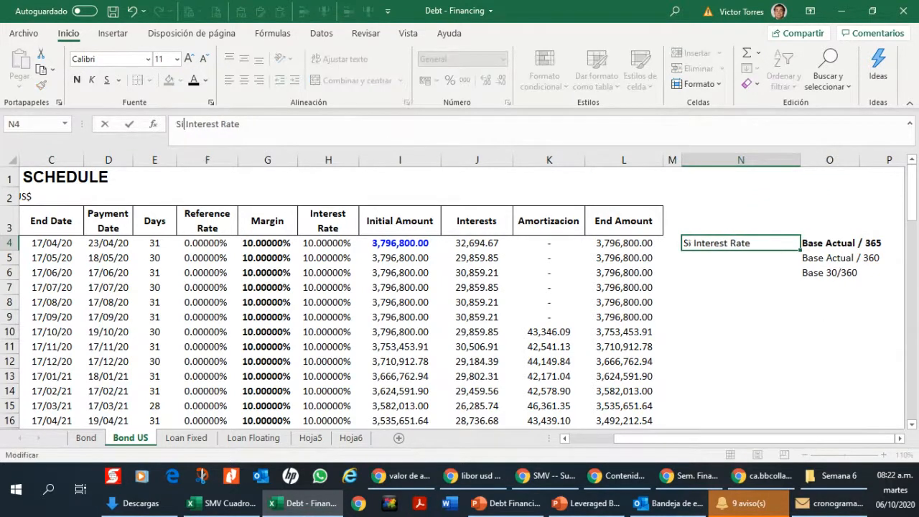
key(Return)
Step: Check the day-count base in the interest formula in J4 against the base listed in O4
click(858, 244)
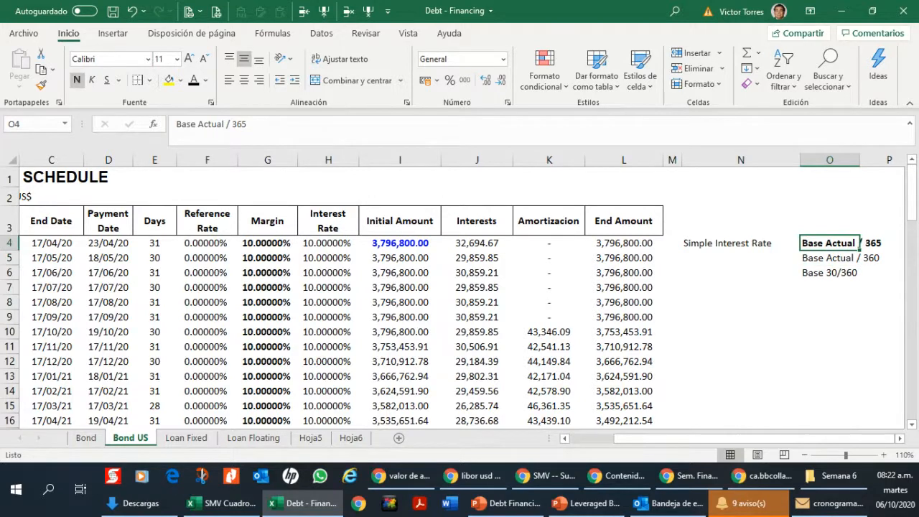
key(Left)
key(Left)
key(Left)
key(Left)
key(Left)
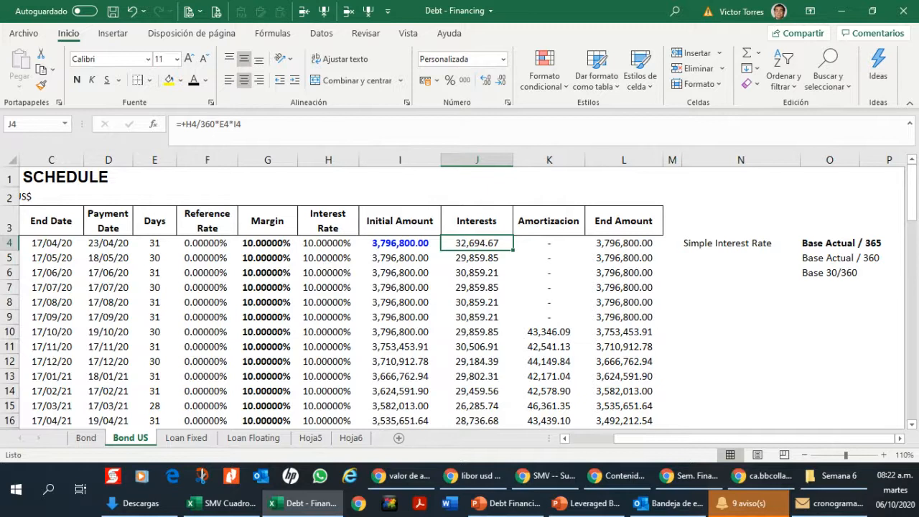
key(F2)
key(Escape)
Step: Mark "Base Actual / 360" in O5 with yellow fill and bold, and remove the bold from "Base Actual / 365" in O4
key(Right)
key(Right)
key(Right)
key(Right)
key(Right)
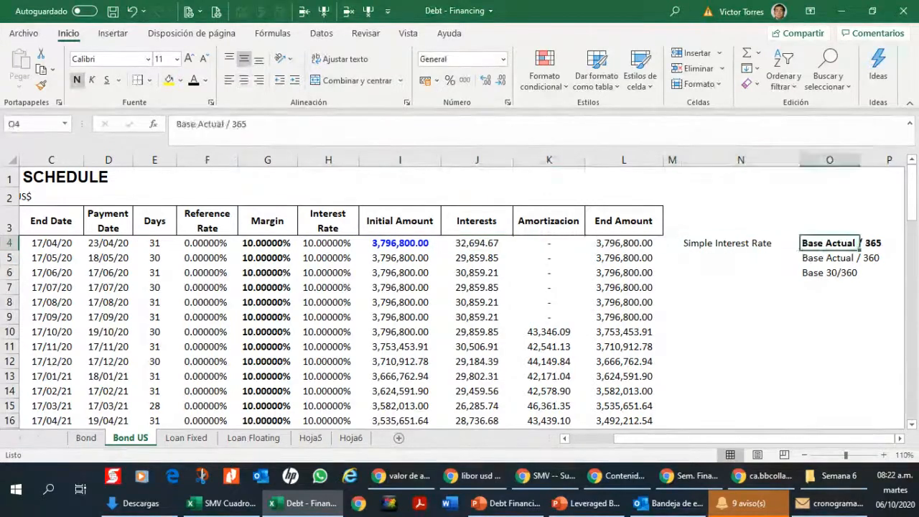
key(Down)
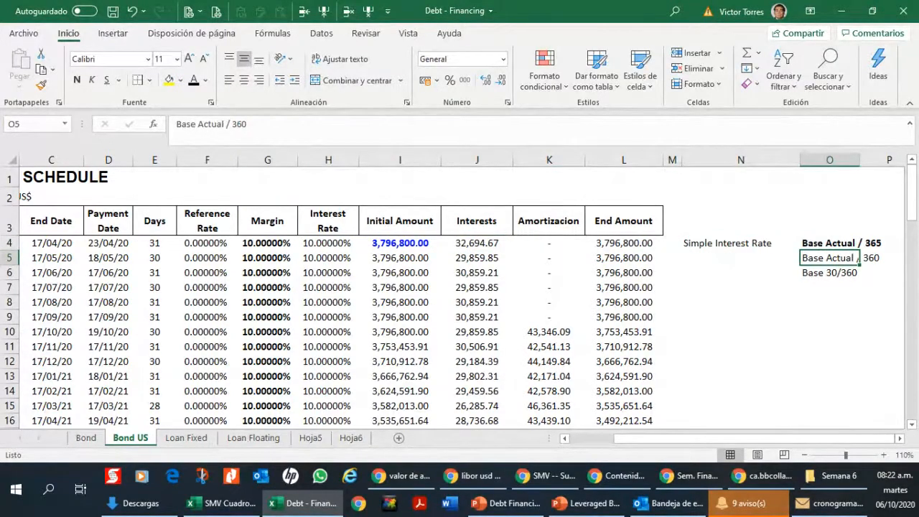
click(168, 80)
click(77, 80)
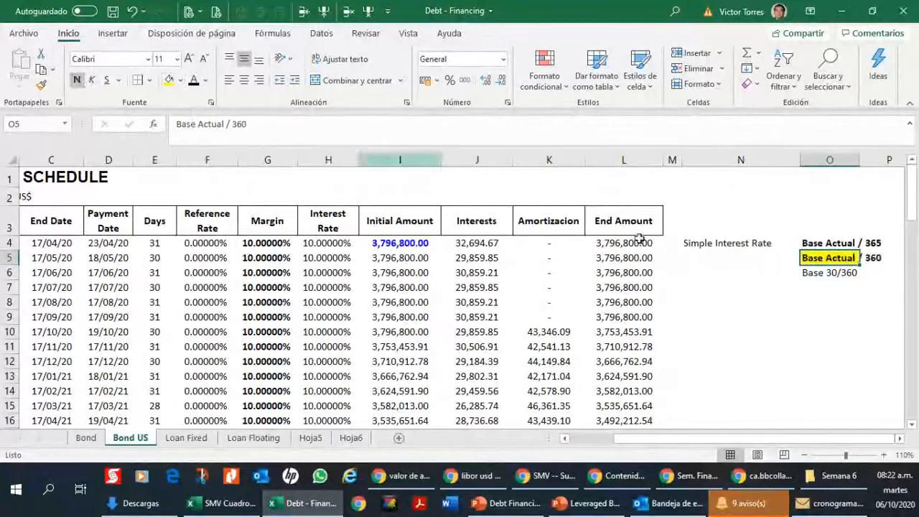
click(814, 243)
key(ctrl+b)
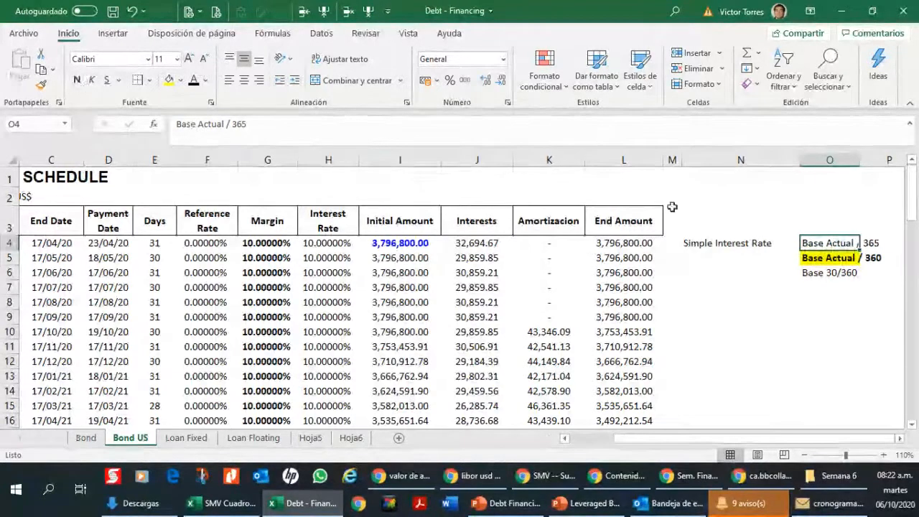
Step: Copy the interest formula from J4 down to J5:J75, leaving out the total row, and return to J4
key(Left)
key(Left)
key(Left)
key(Left)
key(Left)
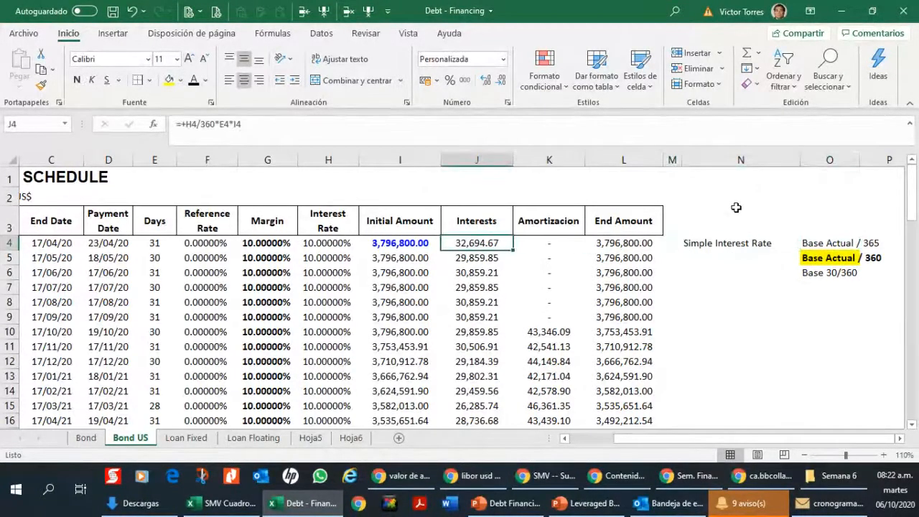
key(ctrl+c)
key(Down)
key(ctrl+shift+Down)
key(ctrl+q)
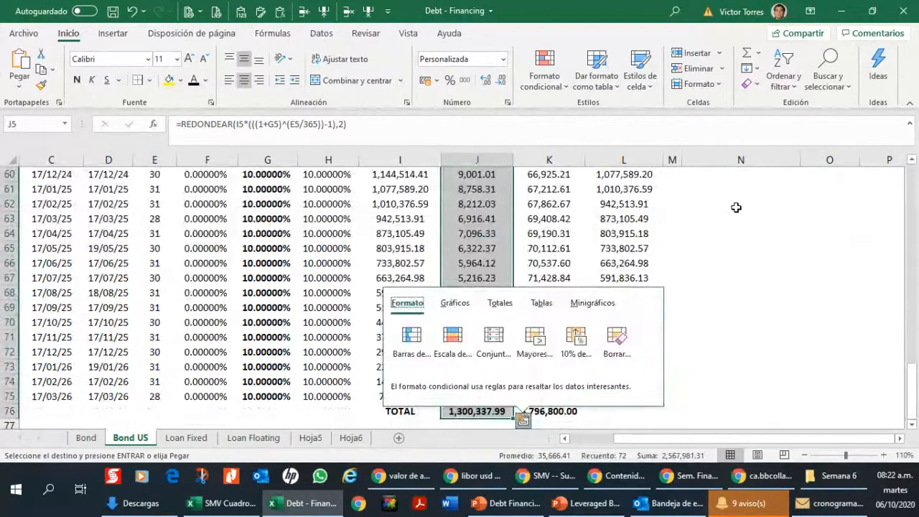
key(Escape)
key(shift+Up)
key(ctrl+v)
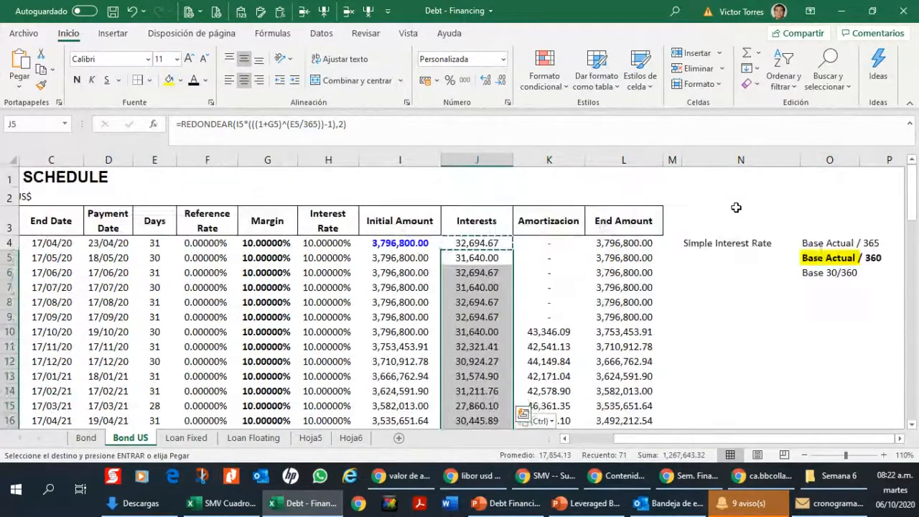
key(ctrl+shift+Up)
key(Down)
key(Down)
key(Up)
key(Up)
key(Up)
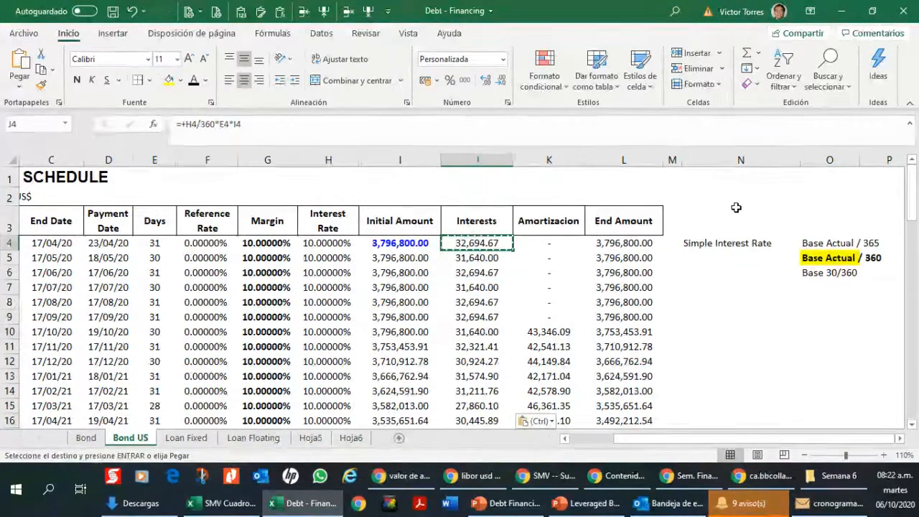
Step: Compare the interest rate and interest formulas in row 4 of the Bond and Bond US sheets, and check J5 through J7 in Bond US
click(86, 438)
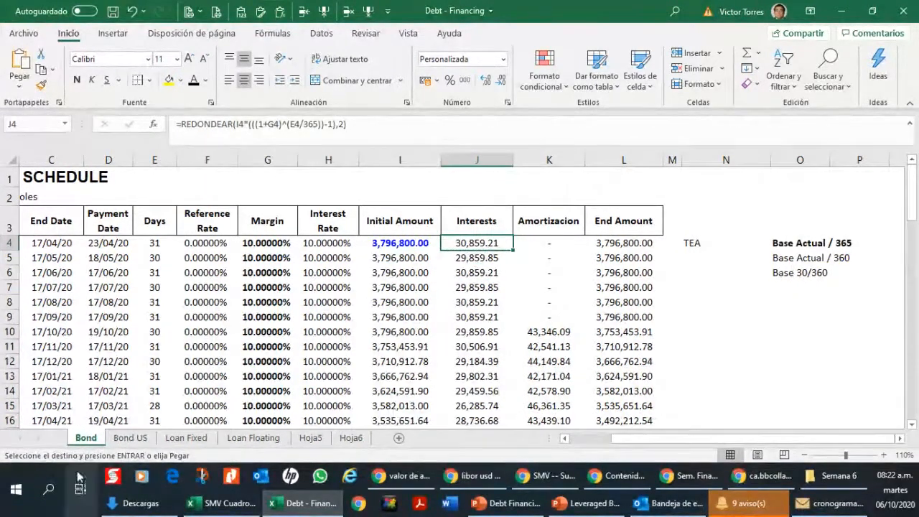
click(128, 438)
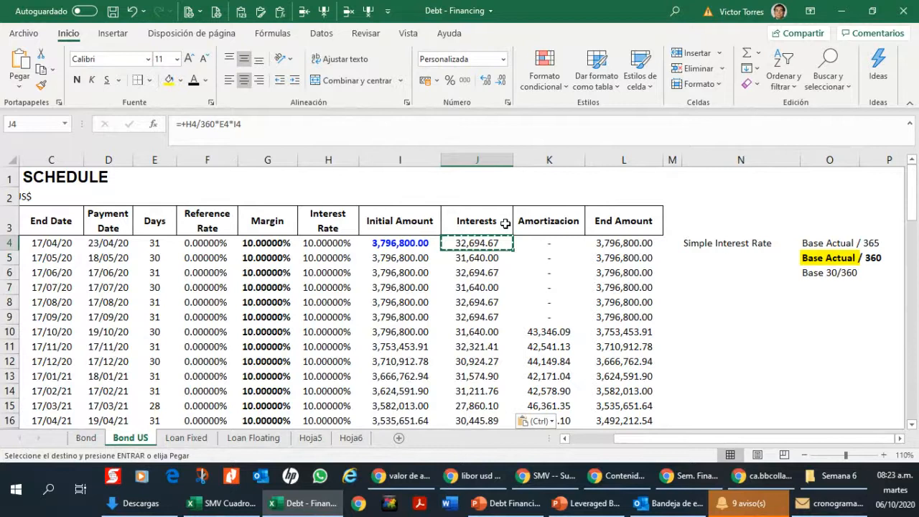
click(349, 243)
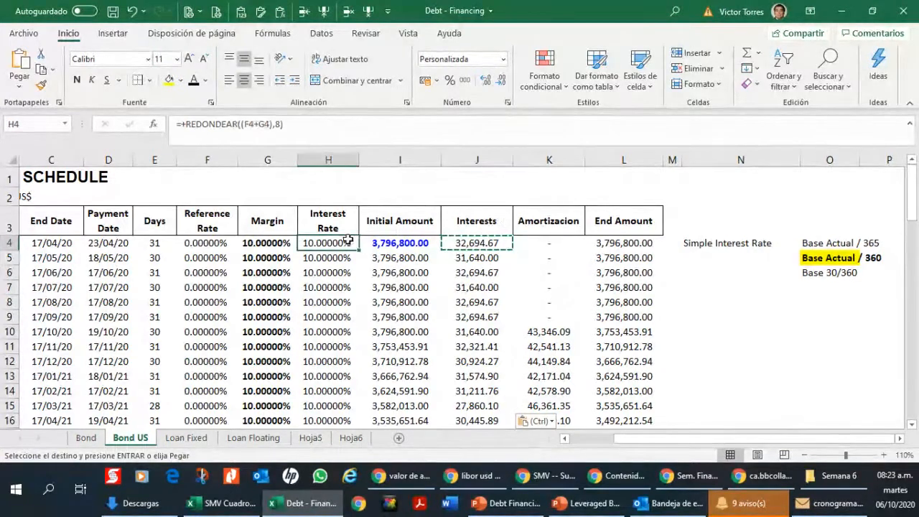
click(86, 438)
click(316, 245)
click(481, 248)
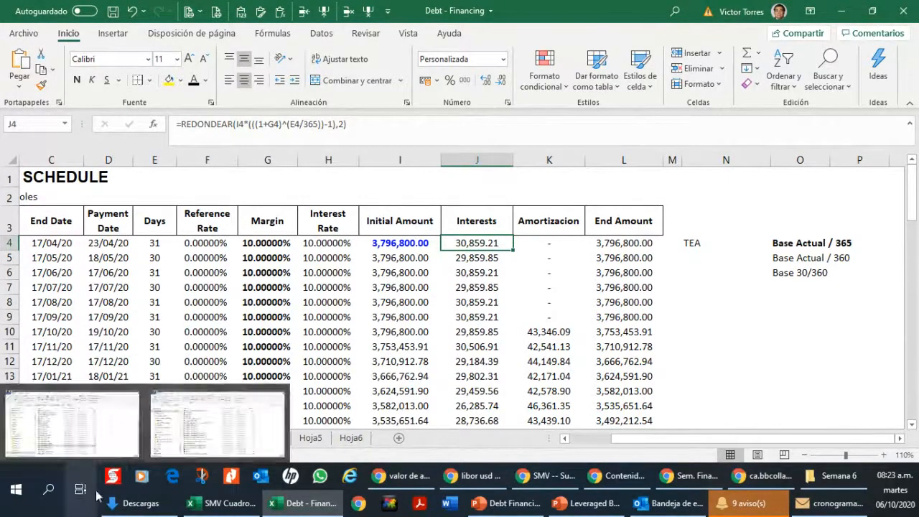
click(126, 441)
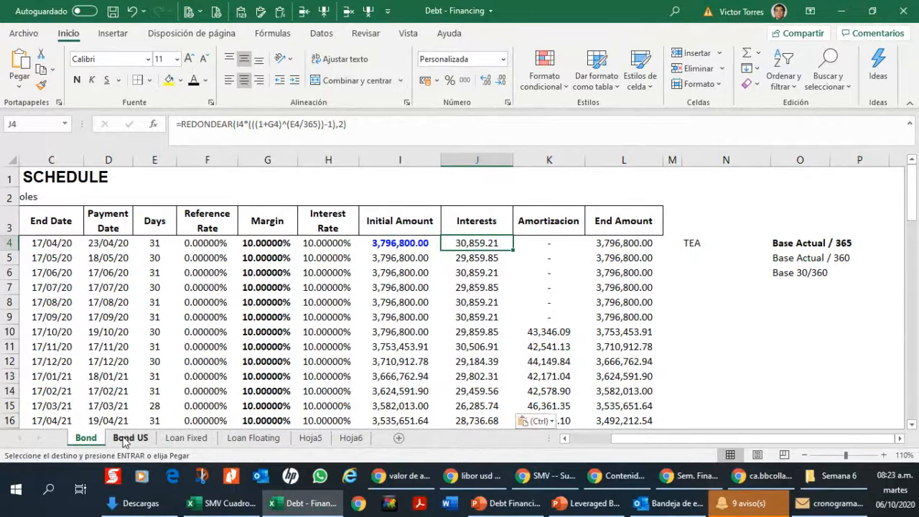
click(475, 256)
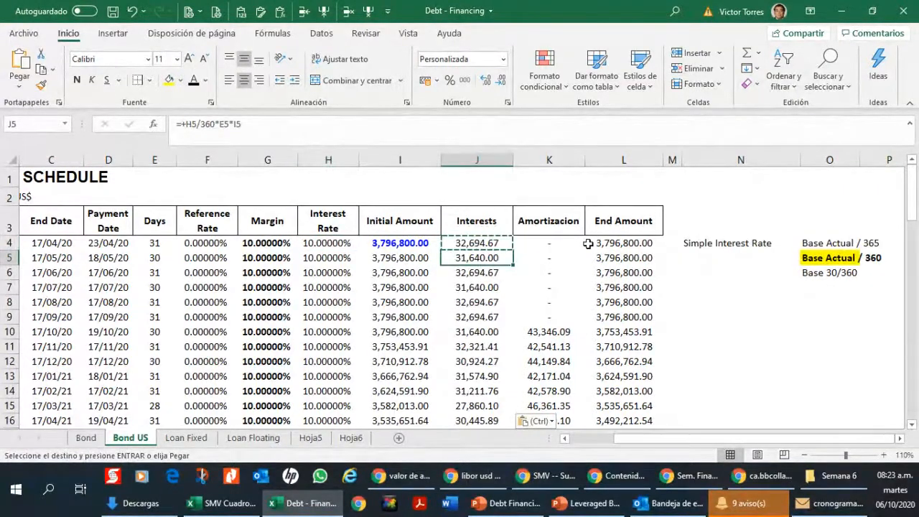
key(Down)
key(Down)
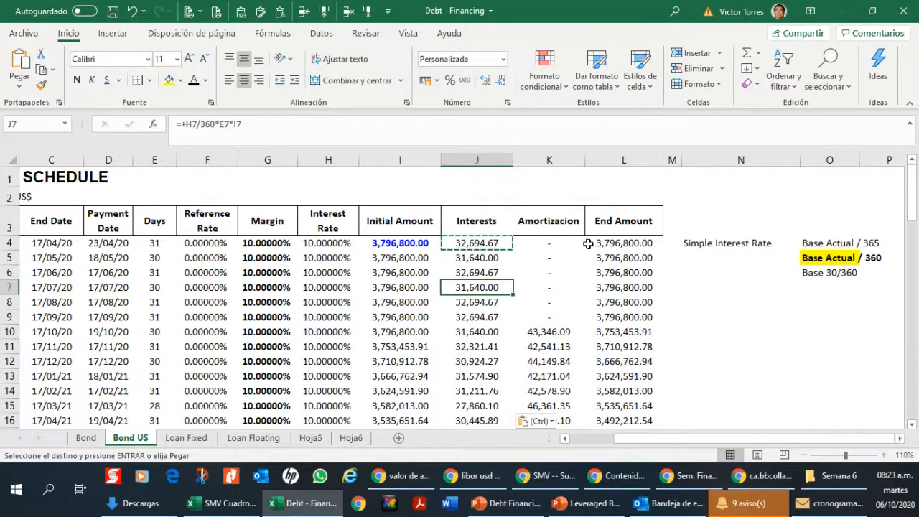
Step: Examine the initial amount in I4, the interest formula in J4 and the days formula in E10 of the Bond sheet
click(87, 437)
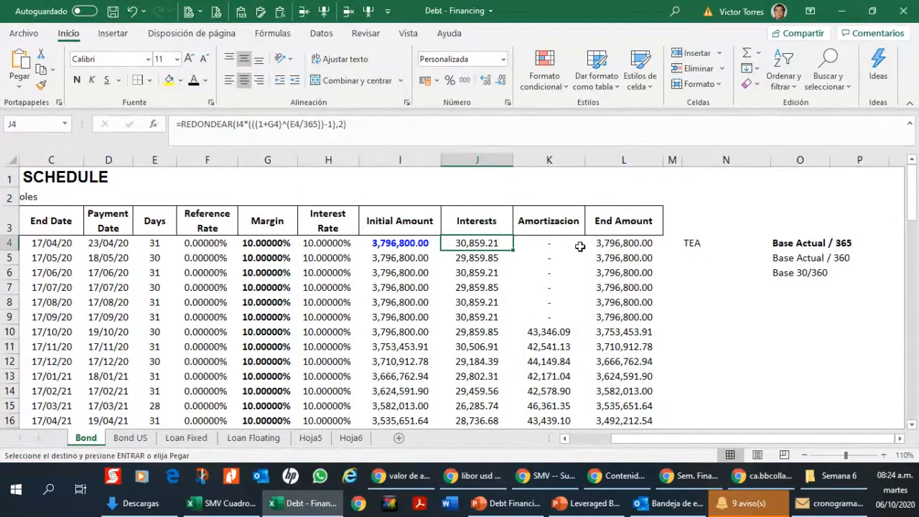
click(427, 242)
click(477, 244)
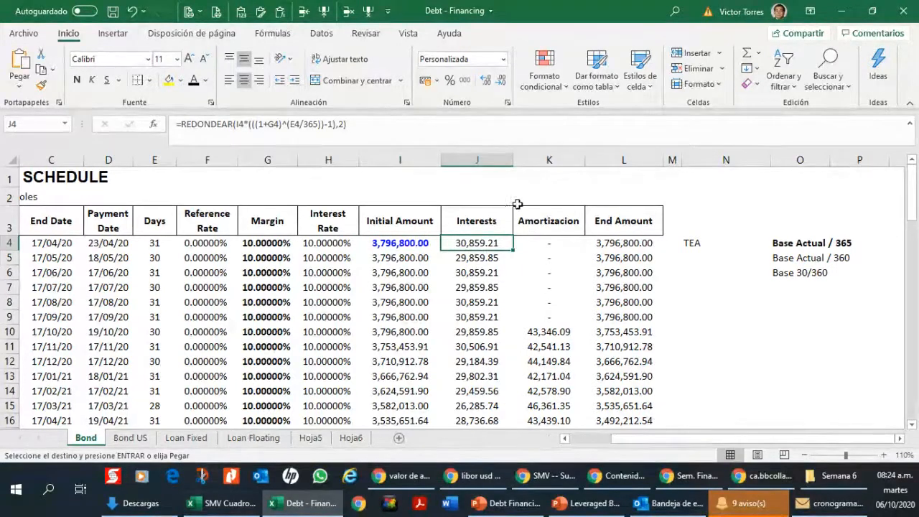
mouse_move(222, 502)
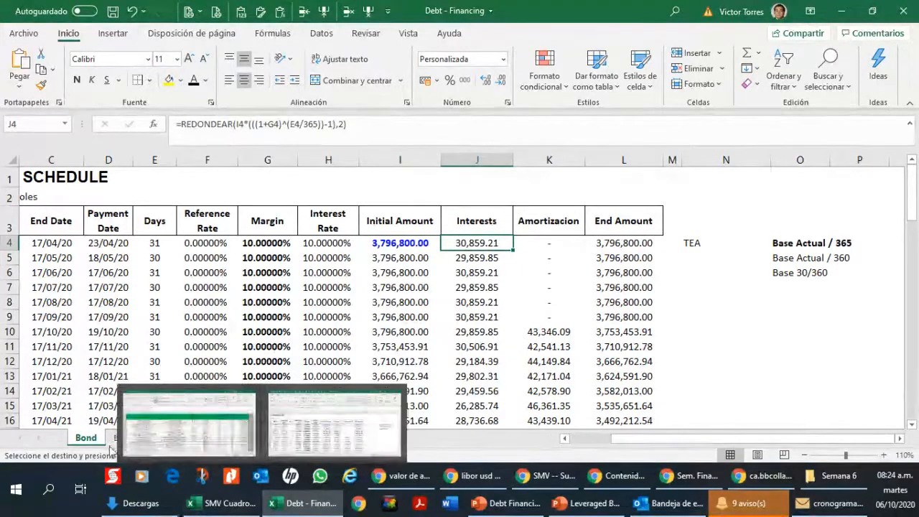
click(173, 334)
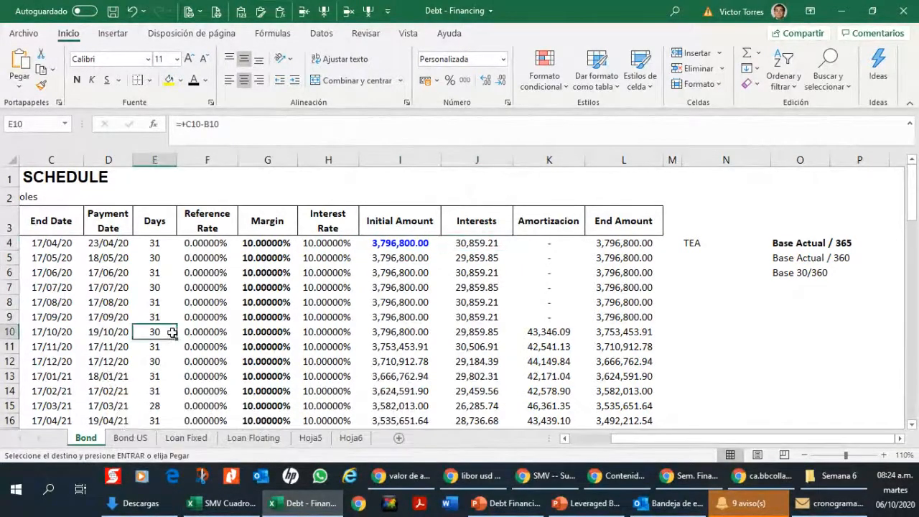
Step: Review the interest and initial amount formulas in J7, I7 and J5 of the Bond US sheet
click(575, 438)
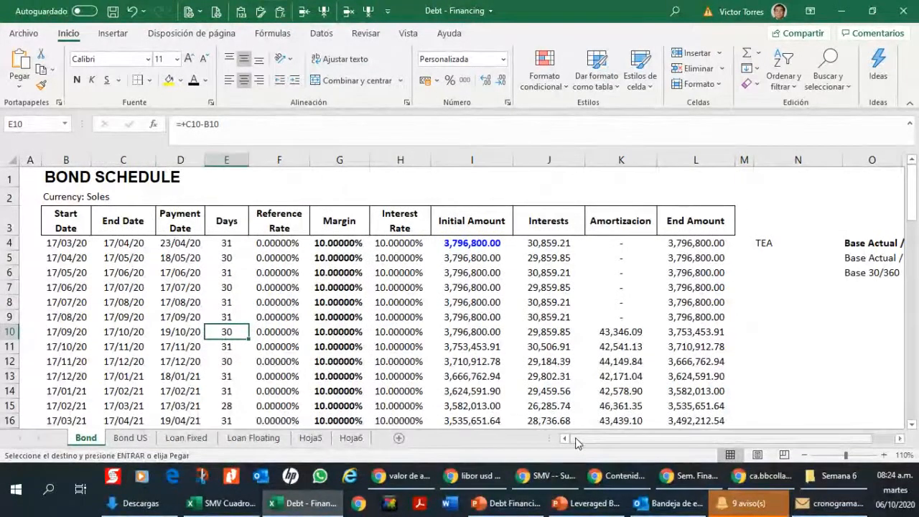
click(120, 438)
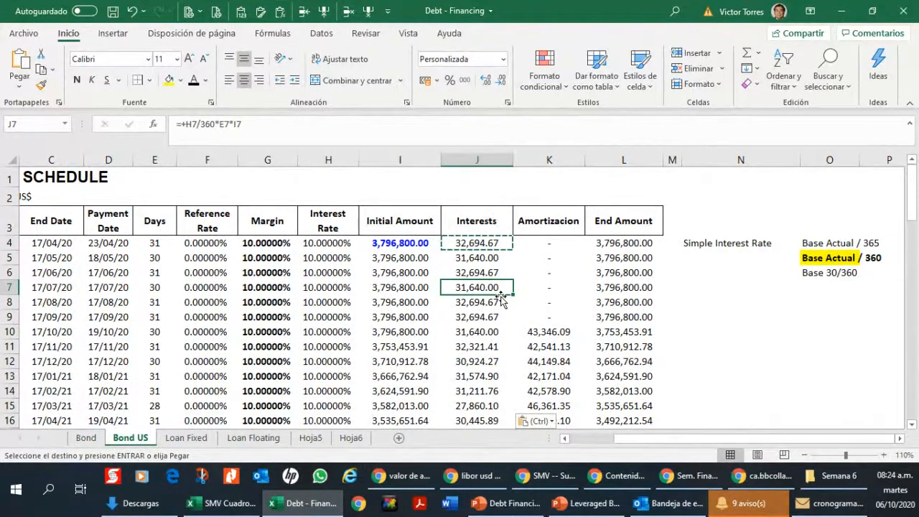
key(Left)
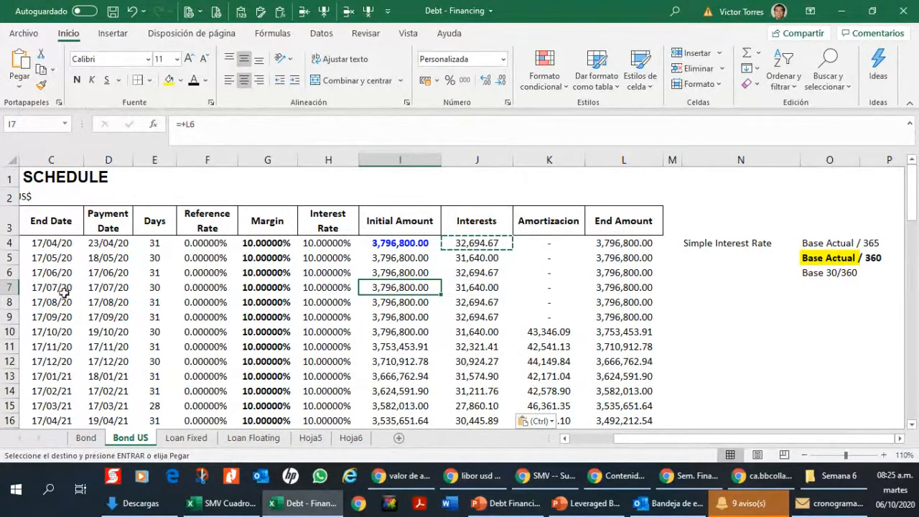
key(Up)
key(Up)
key(Right)
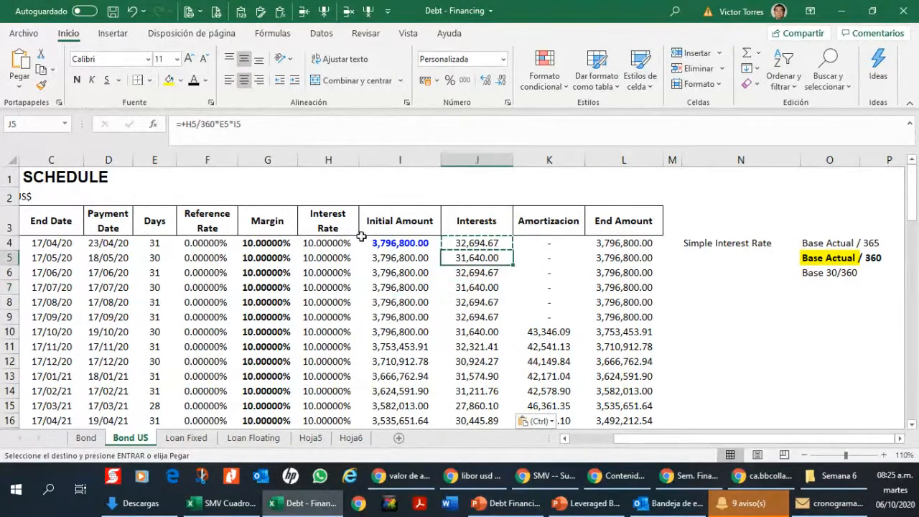
Step: Examine the interest formulas in J4 through J10 and the amortization in K10 of the Loan Fixed sheet
click(187, 438)
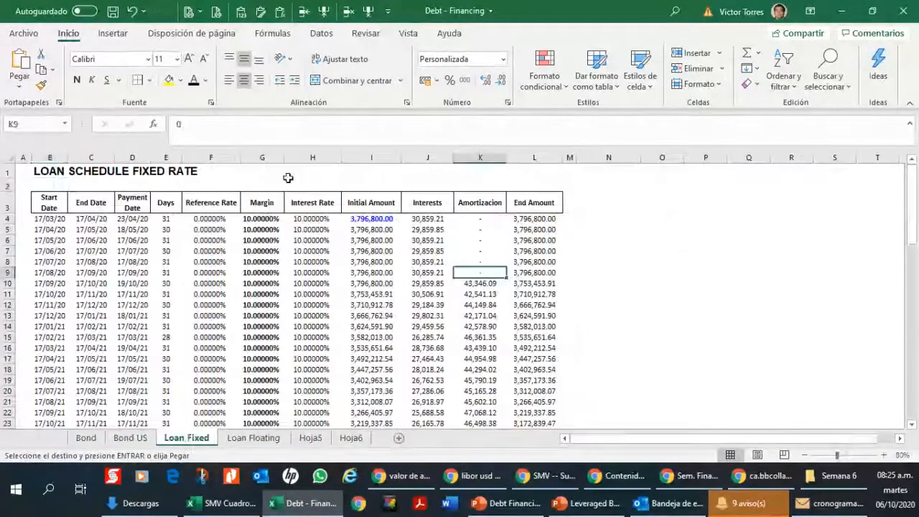
click(92, 229)
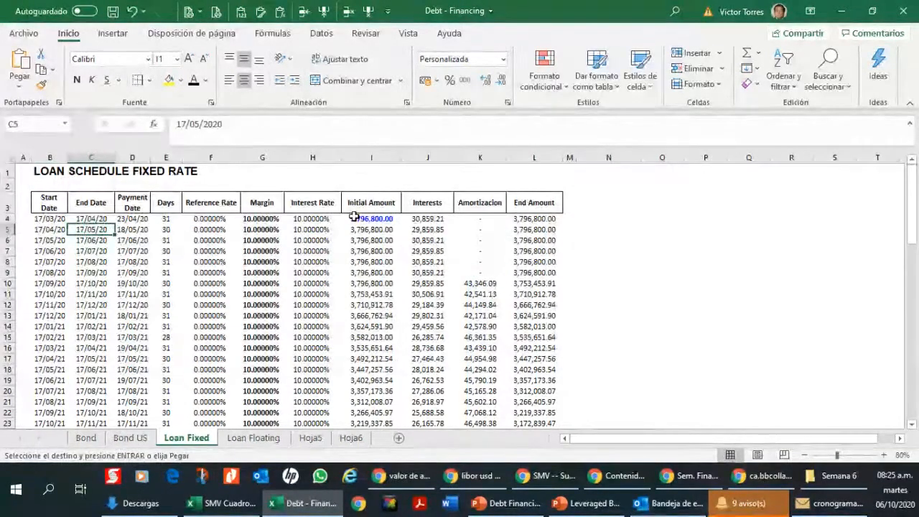
mouse_move(829, 503)
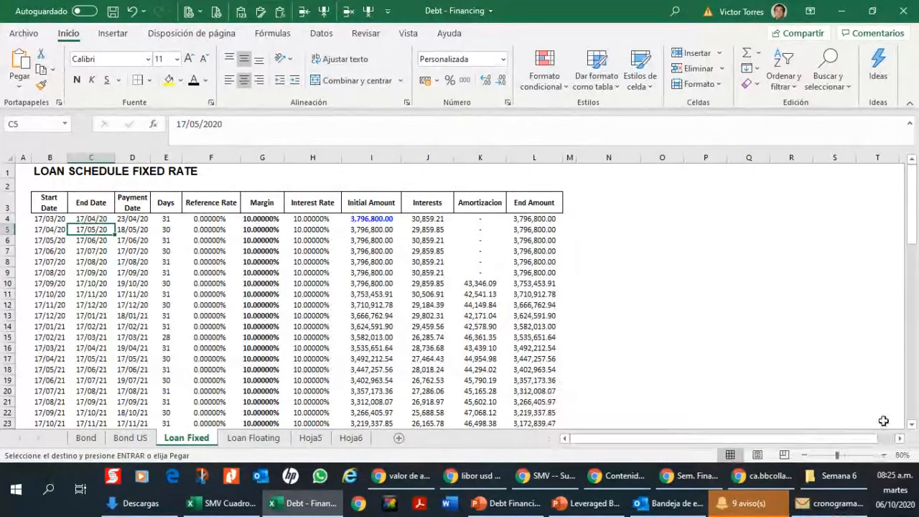
click(885, 456)
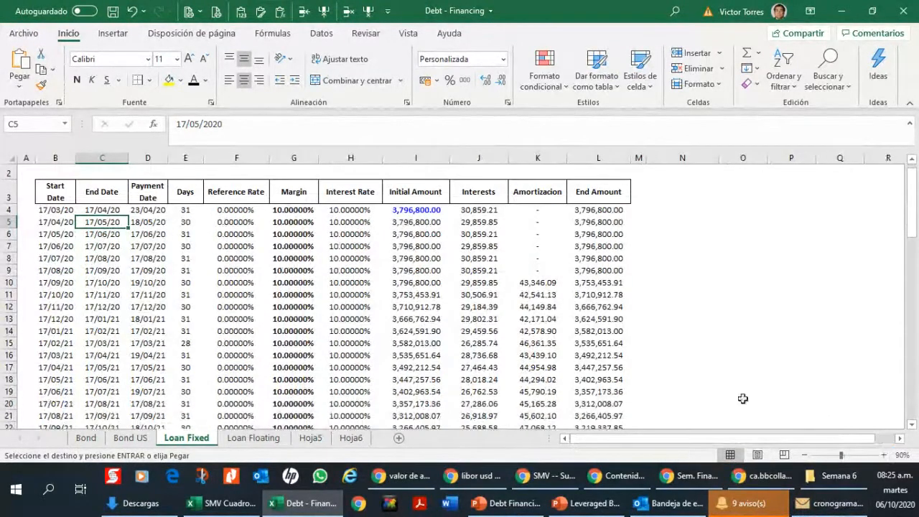
drag(912, 208, 912, 183)
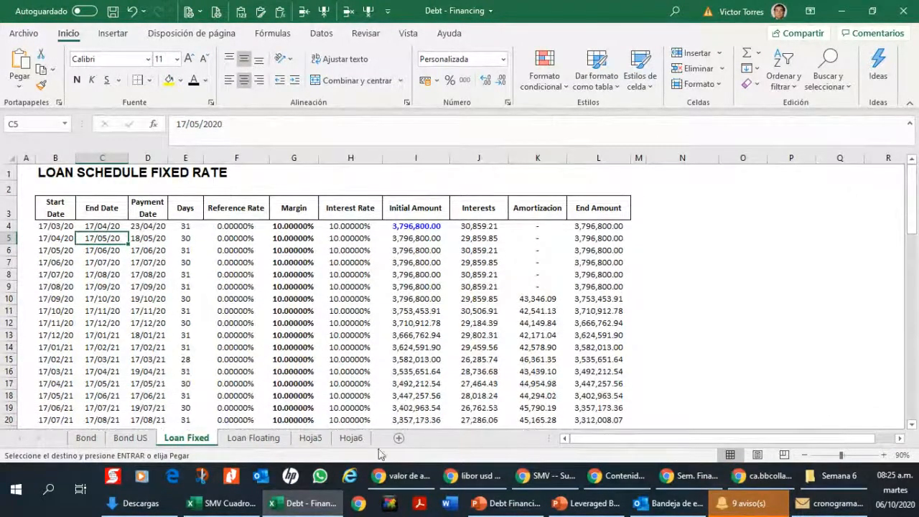
click(489, 256)
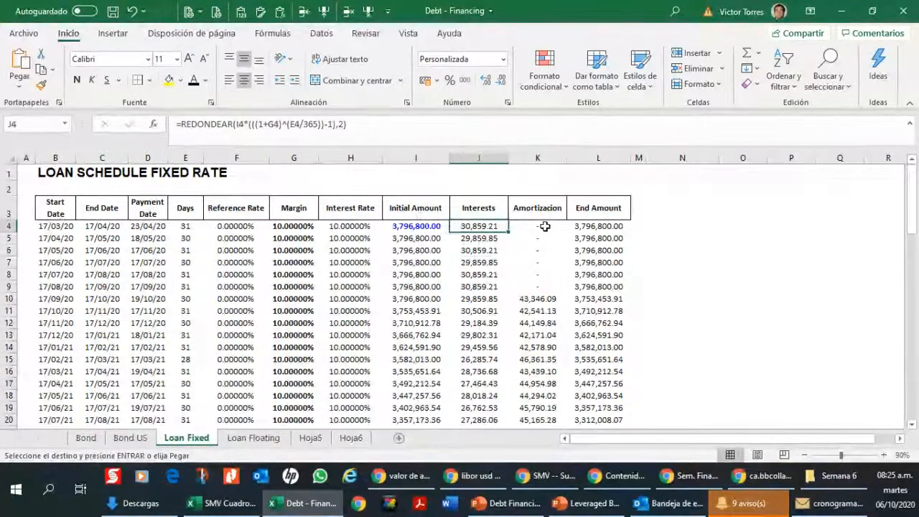
click(417, 225)
key(Right)
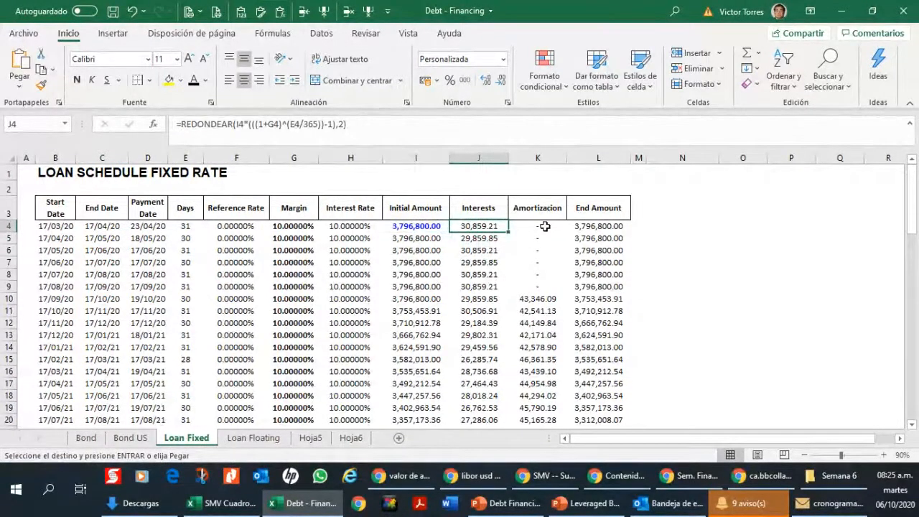
key(Down)
key(Down)
key(Down)
key(Down)
key(Down)
key(Down)
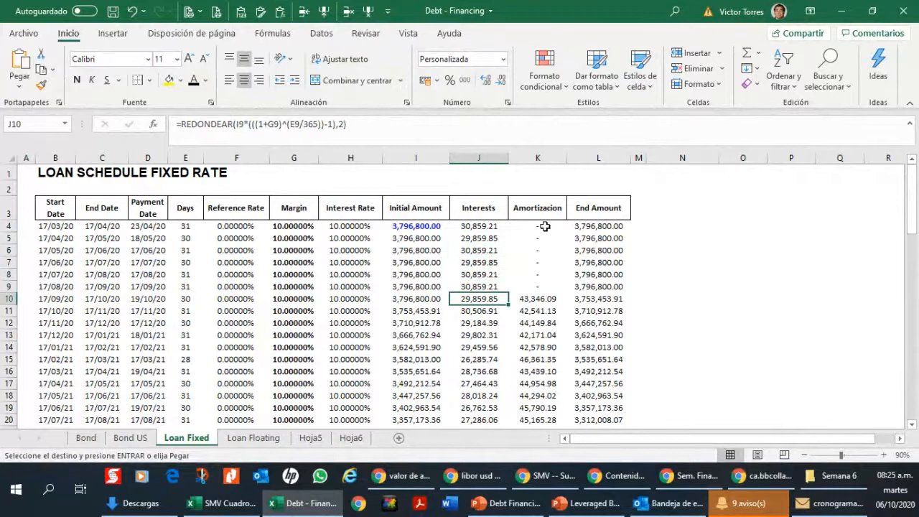
key(Right)
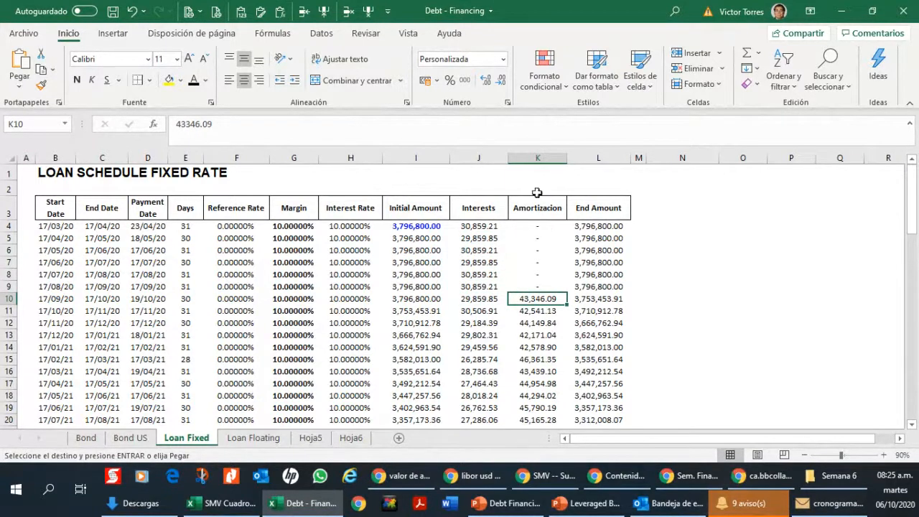
Step: Widen the End Amount column L slightly and check the initial amounts in I4:I9
drag(628, 162, 639, 162)
click(611, 214)
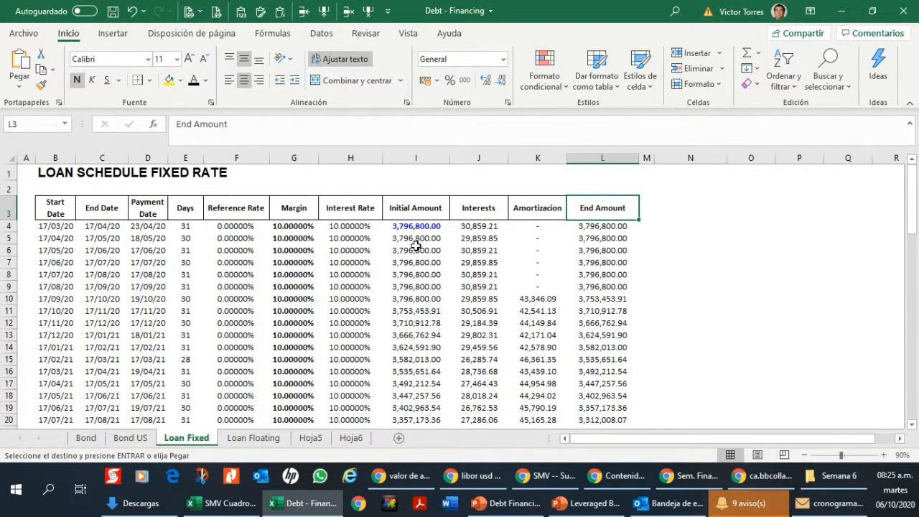
drag(413, 227, 419, 283)
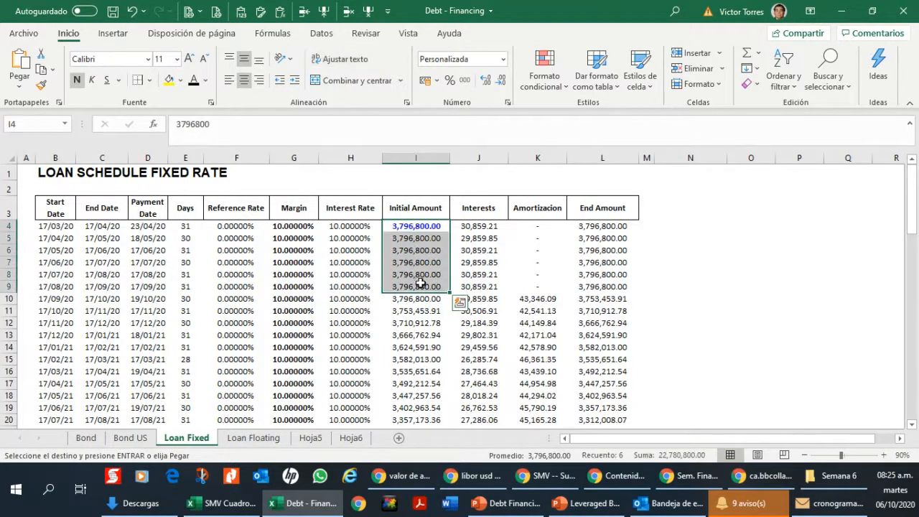
click(420, 286)
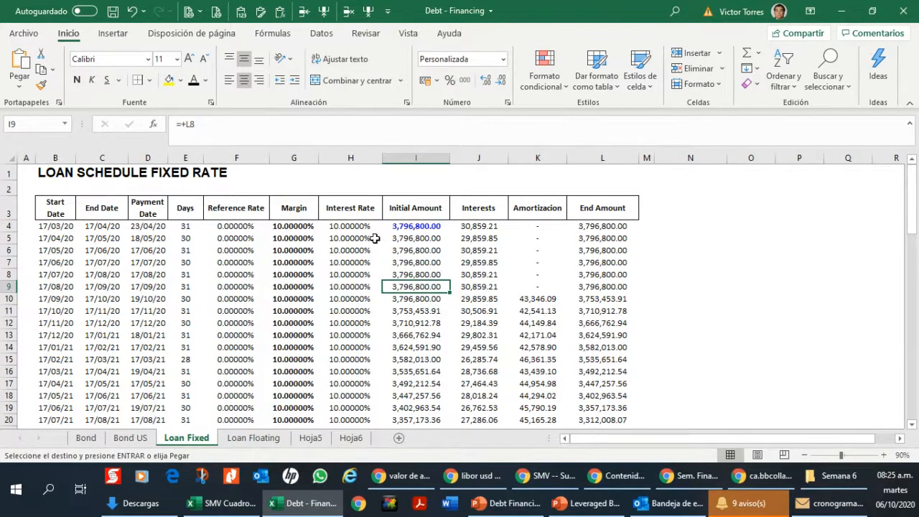
click(423, 225)
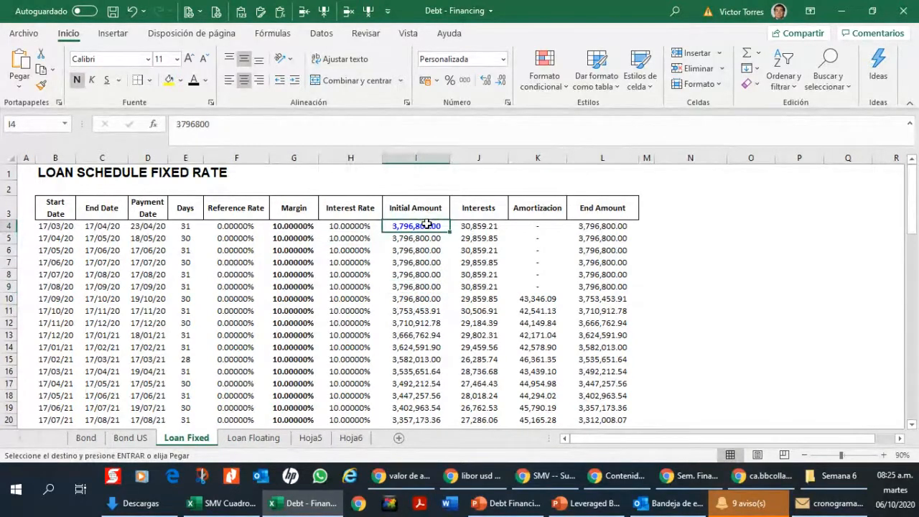
Step: Enter "TEA" in N4 and "Actual / 365" in O4 as notes beside the fixed-rate loan schedule
key(Right)
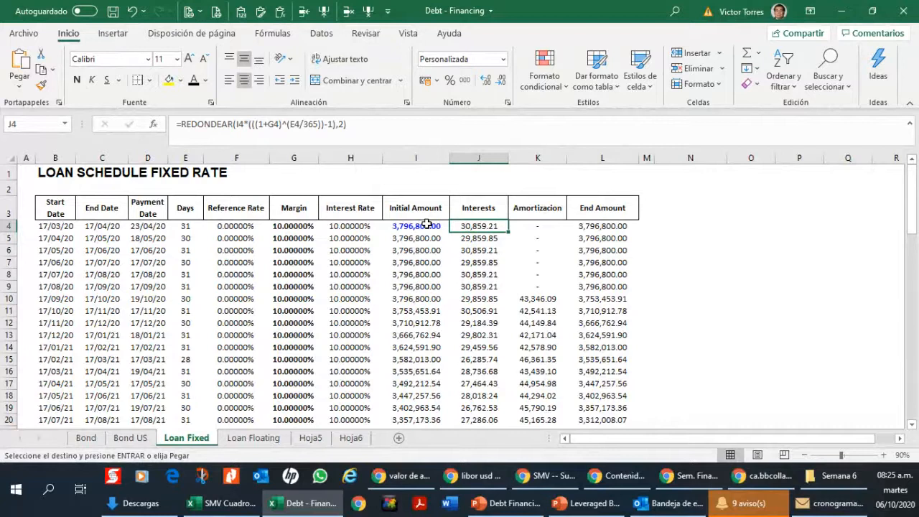
key(Right)
key(Right)
key(Right)
key(Right)
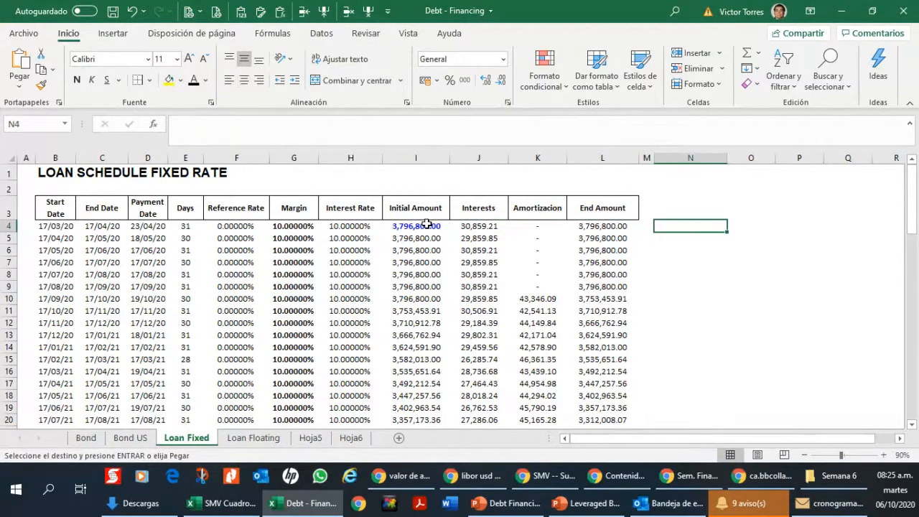
text(TEA)
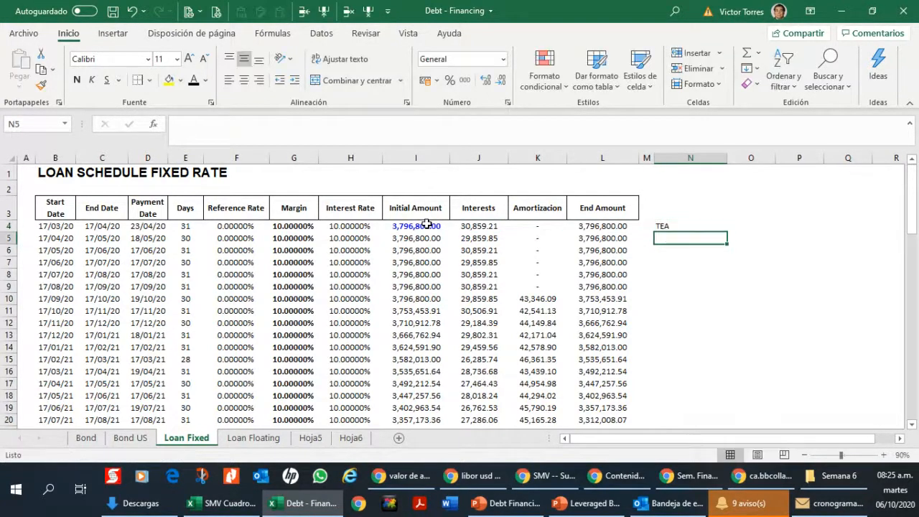
key(Tab)
text(Actual /)
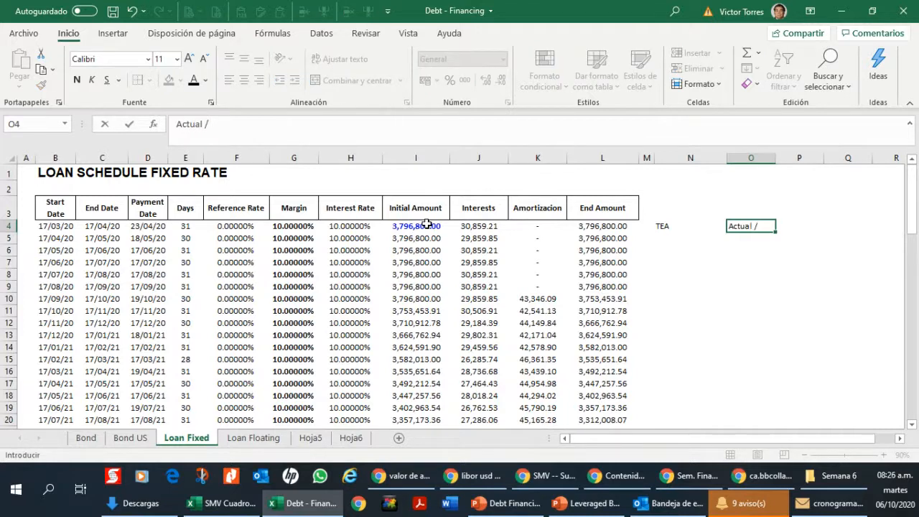
text( 365)
key(Return)
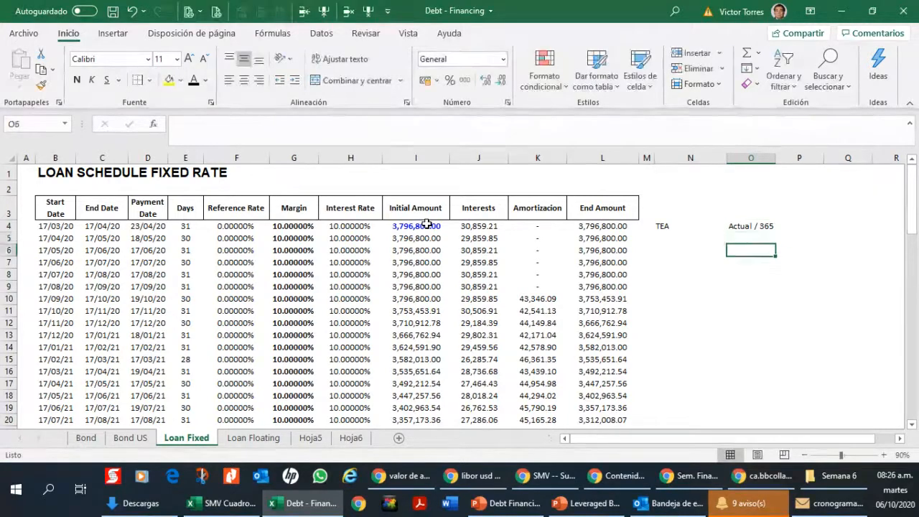
Step: Examine the interest formula in J7 and the amortization values in column K from K10 to K75, returning to the grace-period rows
key(Left)
key(Left)
key(Left)
key(Left)
key(Left)
key(Down)
key(Down)
key(Down)
key(Down)
key(Down)
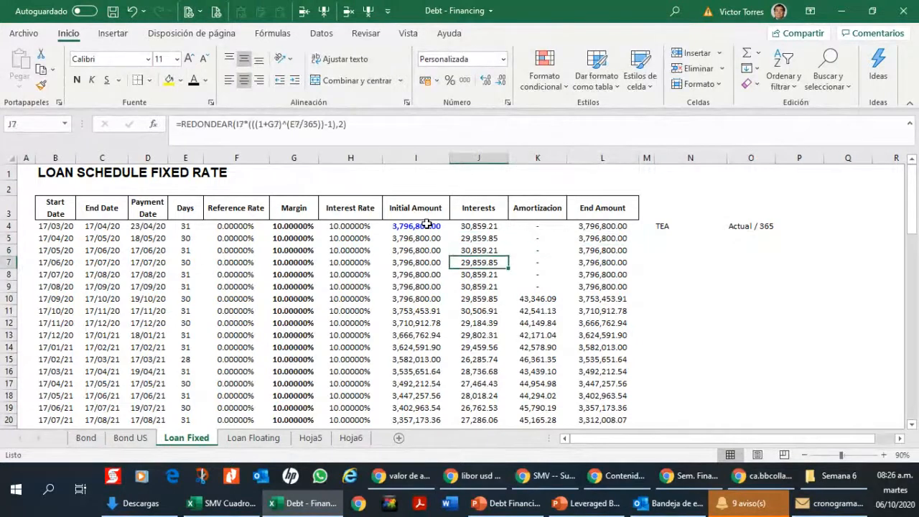
key(Right)
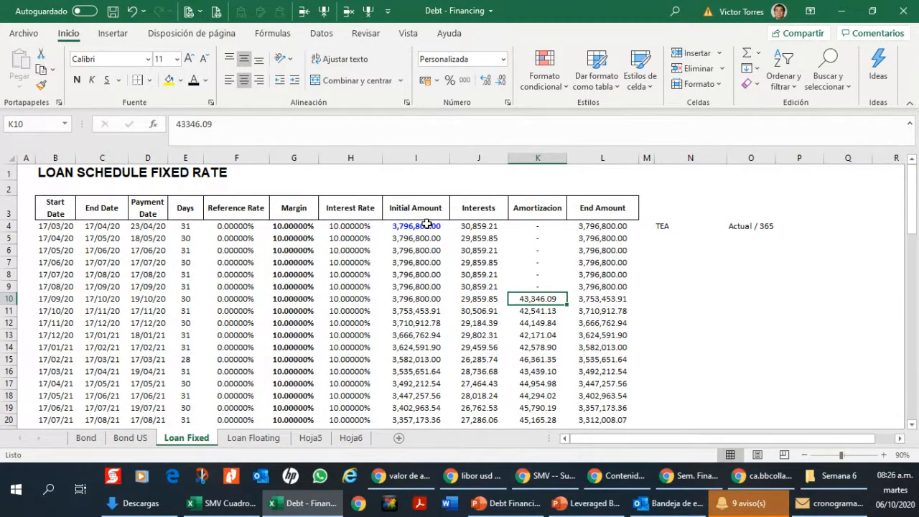
key(Down)
key(Down)
key(Up)
key(Up)
key(Down)
key(Down)
key(Down)
key(Down)
key(Down)
key(Down)
key(Down)
key(Down)
key(Down)
key(Down)
key(Down)
key(Down)
key(Down)
key(Down)
key(Down)
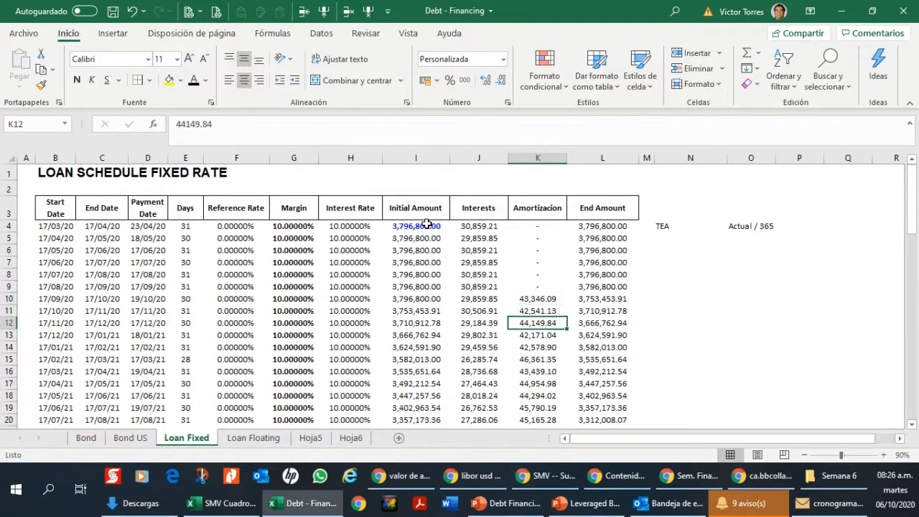
key(Down)
key(Down)
key(Down)
key(Down)
key(Down)
key(Down)
key(Down)
key(Down)
key(Down)
key(Down)
key(Down)
key(Down)
key(Down)
key(Down)
key(Down)
key(Down)
key(Down)
key(Down)
key(Down)
key(Down)
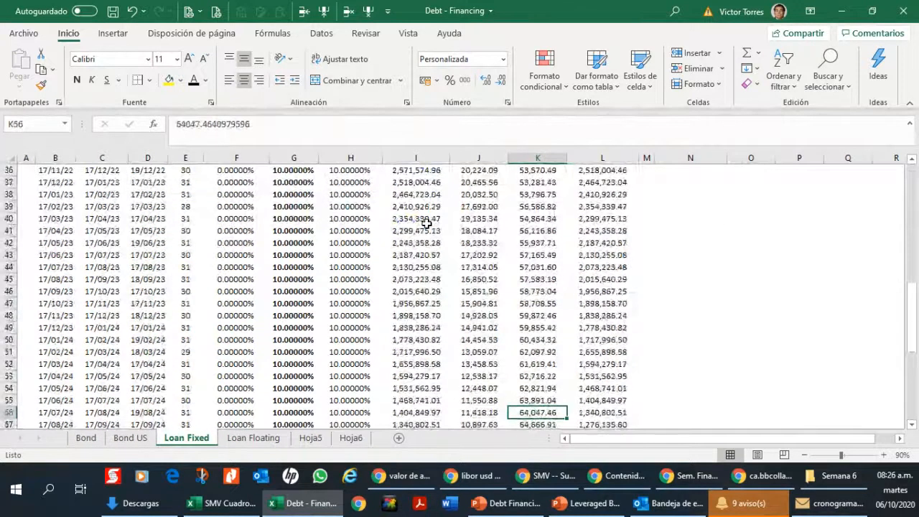
key(Down)
key(Down)
key(Down)
key(Down)
key(Down)
key(Down)
key(Down)
key(Down)
key(Down)
key(Down)
key(Down)
key(Down)
key(Down)
key(Down)
key(Down)
key(Down)
key(Down)
key(Down)
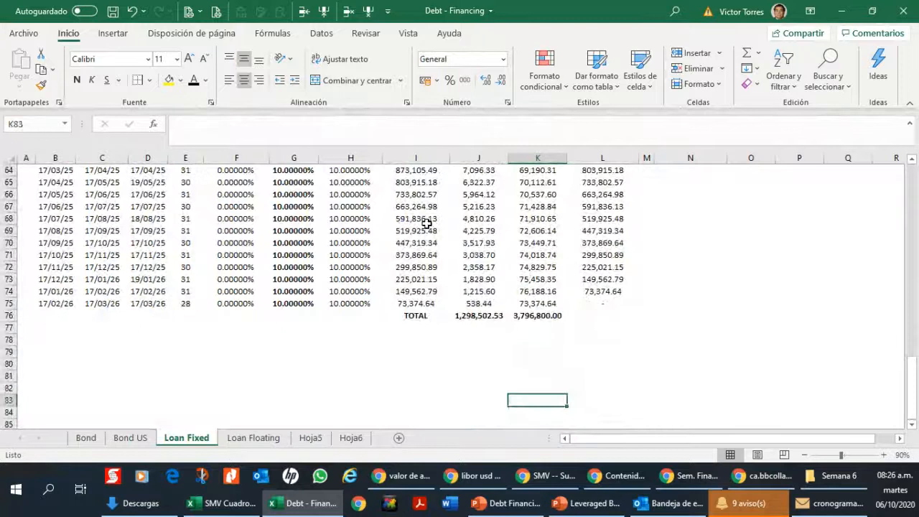
key(Up)
key(Up)
key(Up)
key(Up)
key(Up)
key(Up)
key(Up)
key(Up)
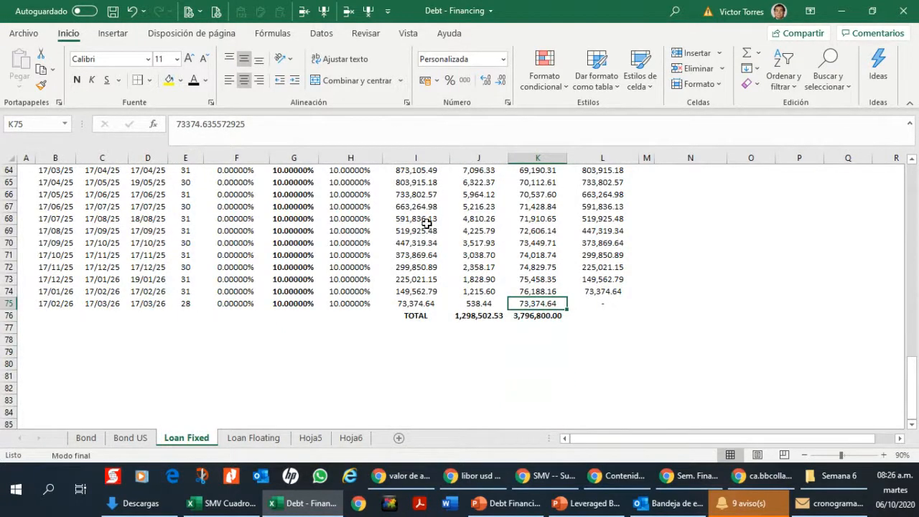
key(ctrl+Up)
key(Up)
key(Down)
key(Down)
key(Down)
key(Down)
key(Down)
key(Down)
key(Down)
key(Down)
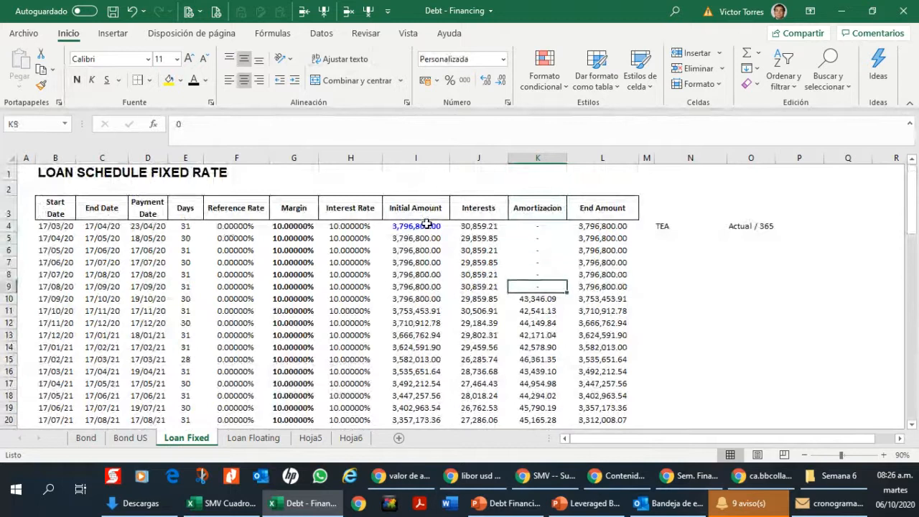
Step: Enter the note "Single Coupon" in N10, beside the row with the first amortization payment
key(Right)
key(Right)
key(Right)
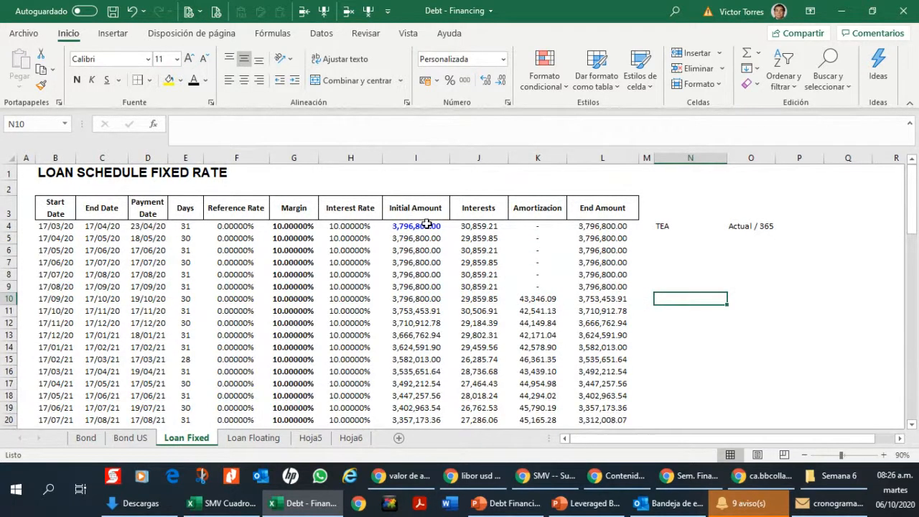
text(Dou)
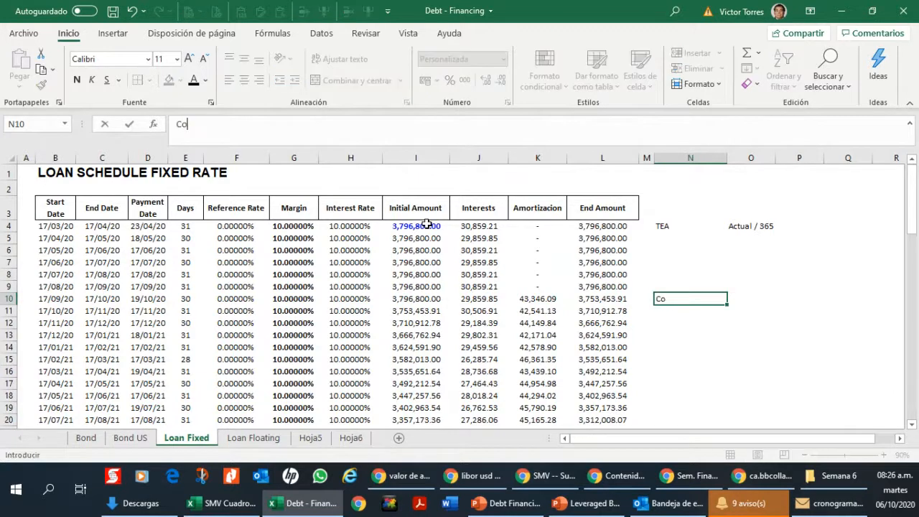
key(BackSpace)
key(BackSpace)
key(BackSpace)
text(Single Coupon)
key(Return)
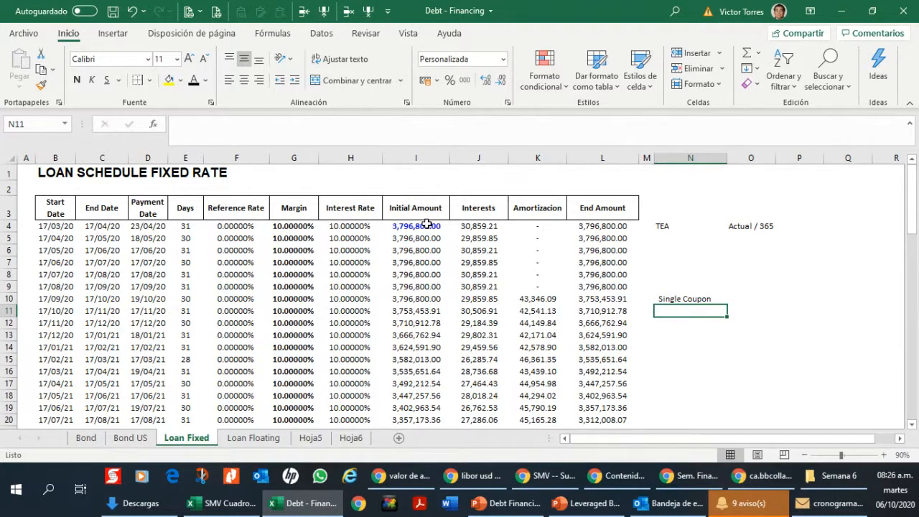
Step: Check the initial amount formula in I10 and the interest formula in J10, and return to N11 below the coupon note
key(Up)
key(Left)
key(Left)
key(Left)
key(Left)
key(Left)
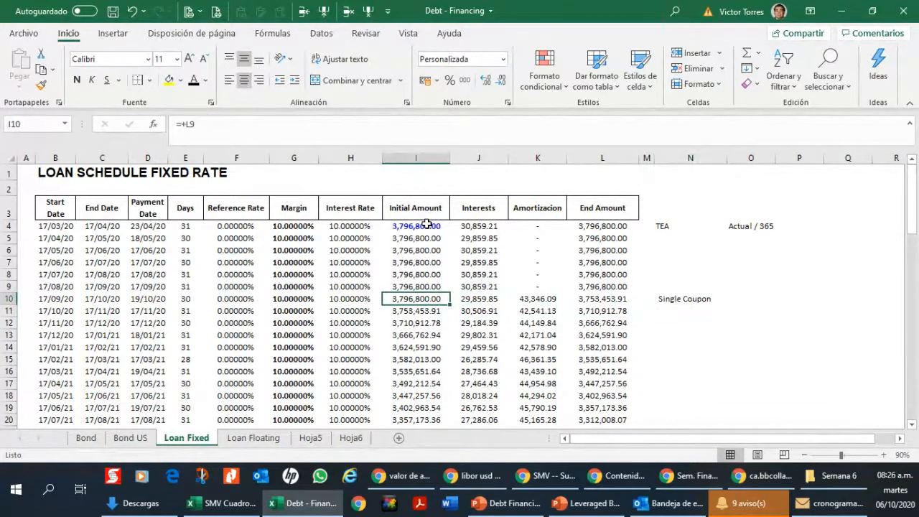
key(Right)
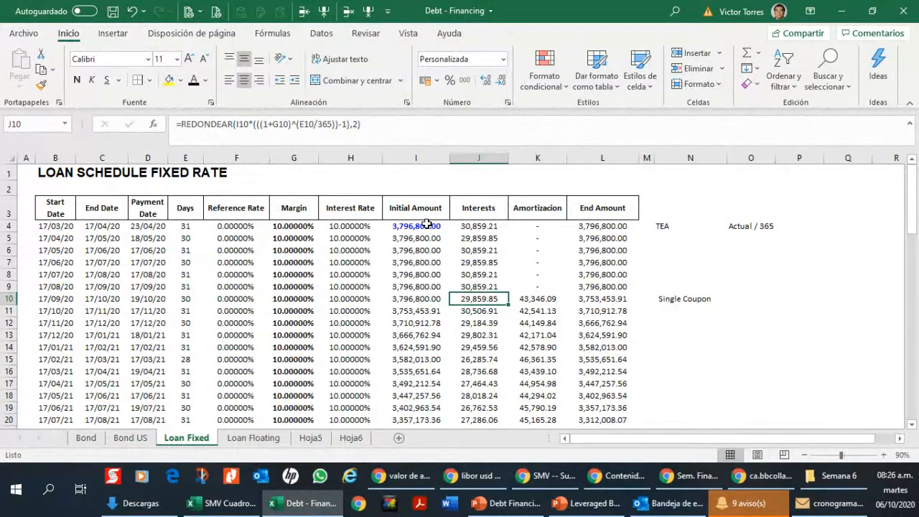
key(Right)
key(Right)
key(Right)
key(Right)
key(Down)
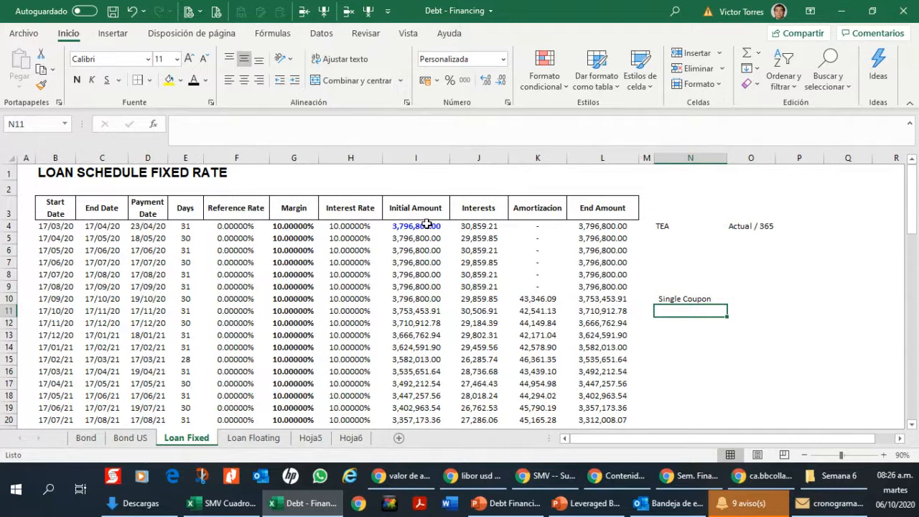
Step: Insert a new column L between Amortizacion and End Amount and title it "Coupon" in L3
key(Left)
key(Left)
key(Left)
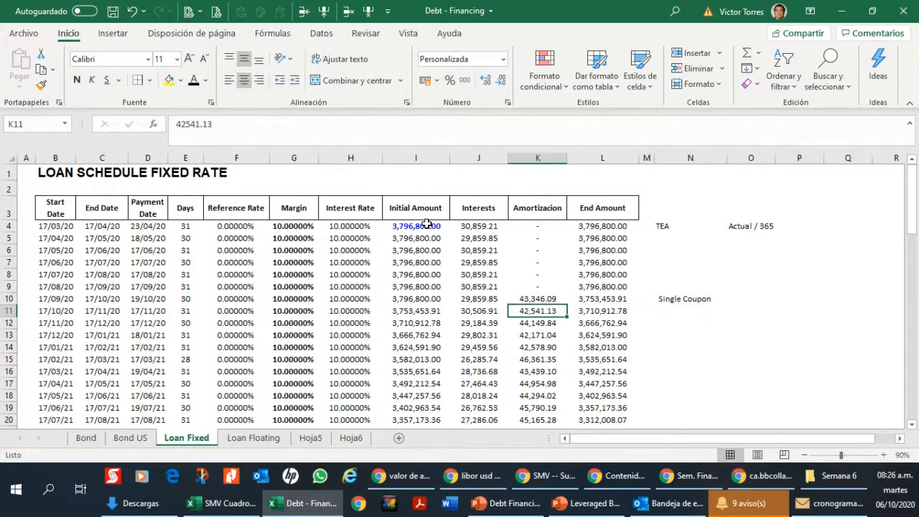
key(Right)
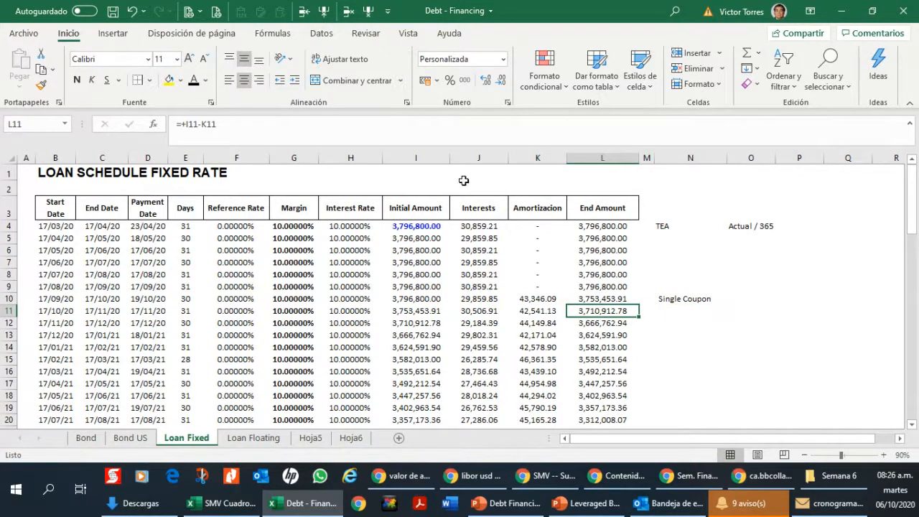
click(595, 160)
click(325, 11)
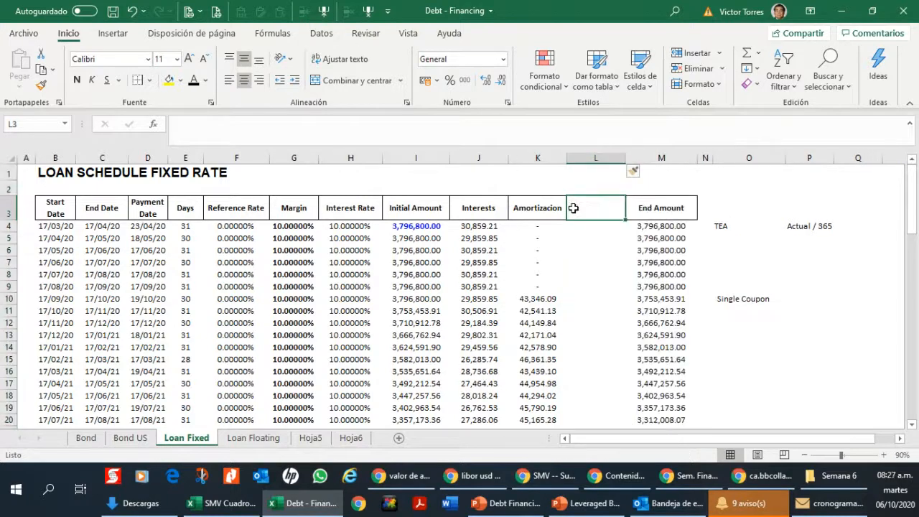
click(617, 207)
text(Coupon)
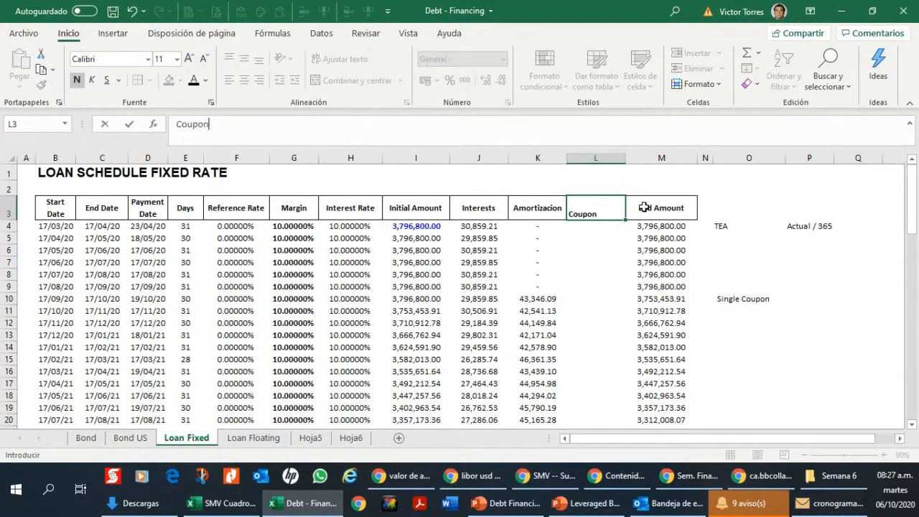
key(Return)
key(Return)
Step: Calculate the coupon in L10 as interest plus amortization with the formula =+J10+K10
key(Down)
key(Down)
key(Down)
key(Down)
key(Down)
text(+)
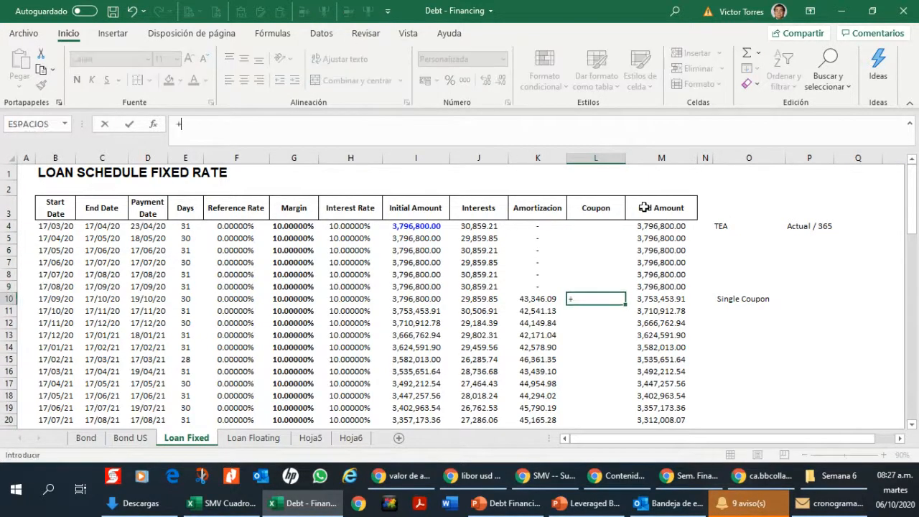
key(Left)
key(Left)
key(Left)
key(Left)
key(Right)
key(Right)
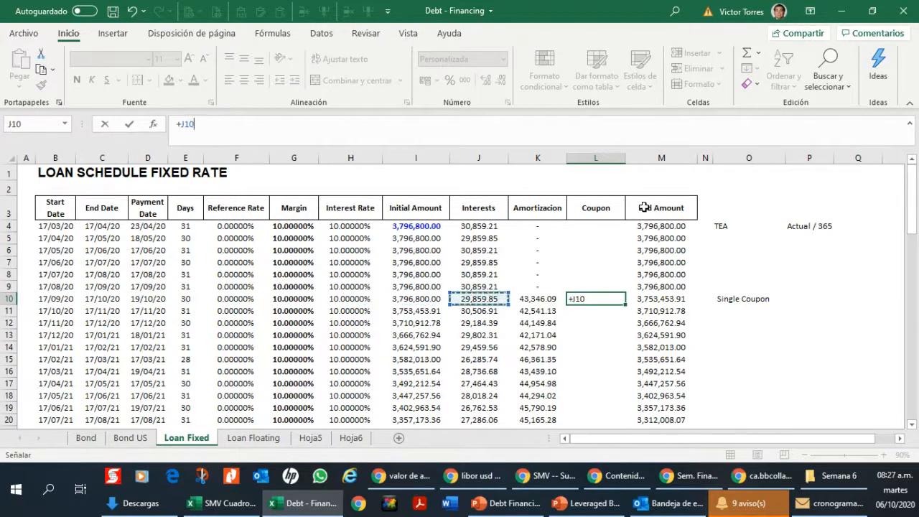
text(+)
key(Right)
key(Return)
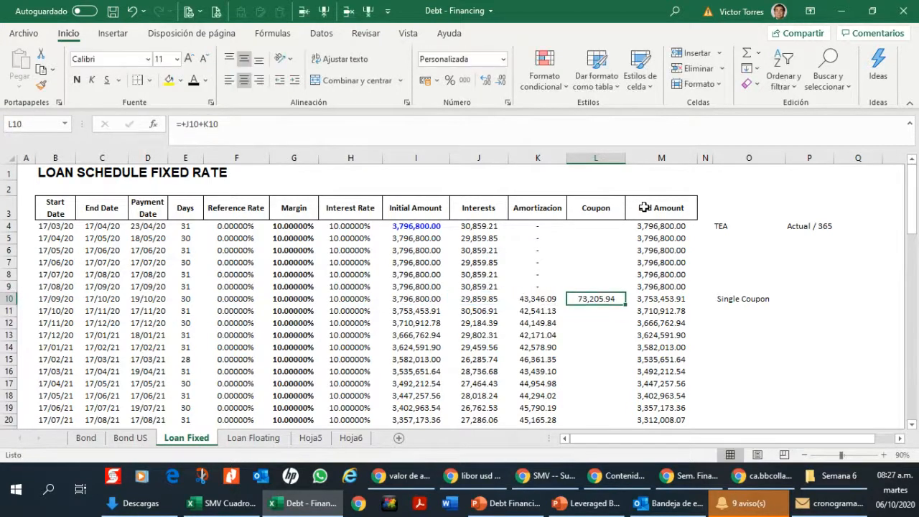
Step: Copy the coupon formula from L10 down to the last payment row, filling L11:L75
key(ctrl+c)
key(Down)
key(shift+Down)
key(shift+Down)
key(shift+Down)
key(shift+Down)
key(shift+Down)
key(shift+Down)
key(shift+Down)
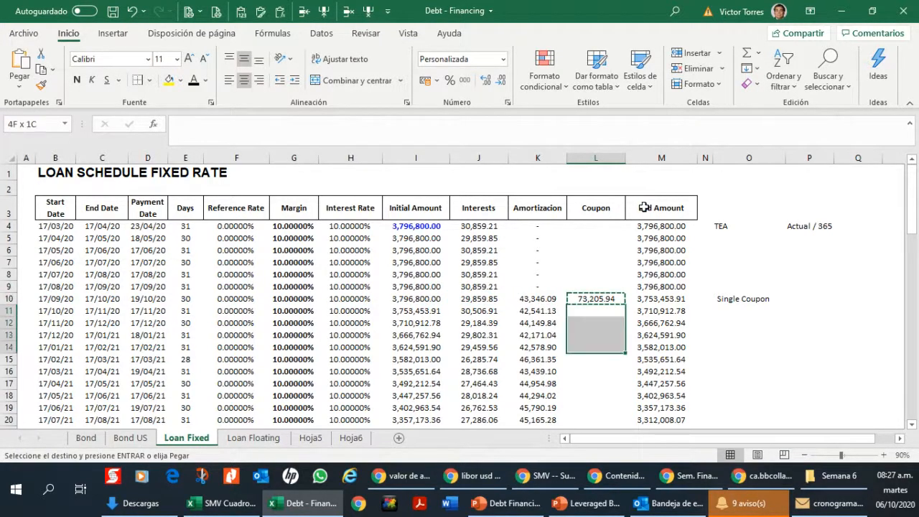
key(shift+Down)
key(shift+Down)
key(shift+Down)
key(shift+Down)
key(shift+Down)
key(shift+Down)
key(shift+Down)
key(shift+Down)
key(shift+Down)
key(shift+Down)
key(shift+Down)
key(shift+Down)
key(shift+Down)
key(shift+Down)
key(shift+Down)
key(shift+Down)
key(shift+Down)
key(shift+Down)
key(shift+Down)
key(shift+Down)
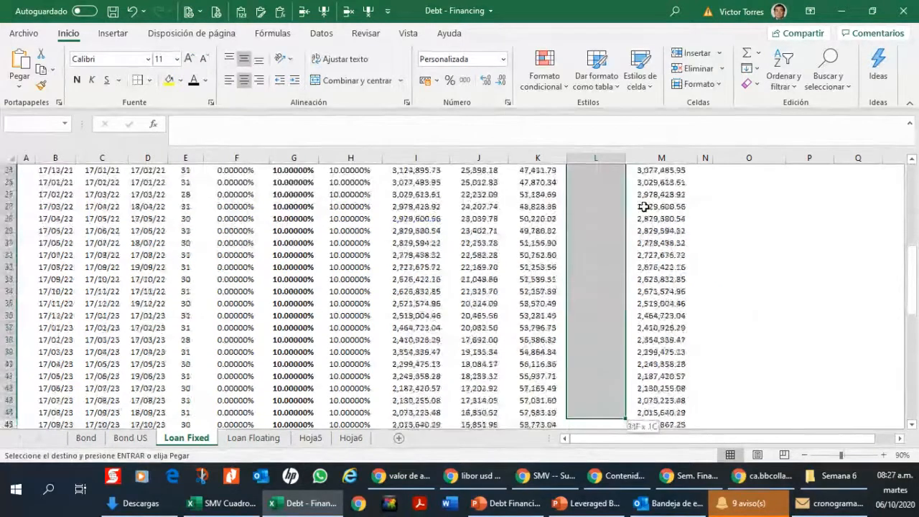
key(shift+Down)
key(shift+Down)
key(shift+Down)
key(shift+Down)
key(shift+Down)
key(shift+Down)
key(shift+Down)
key(shift+Down)
key(shift+Down)
key(shift+Down)
key(shift+Down)
key(shift+Down)
key(shift+Down)
key(shift+Down)
key(shift+Down)
key(shift+Down)
key(shift+Down)
key(shift+Down)
key(shift+Down)
key(shift+Down)
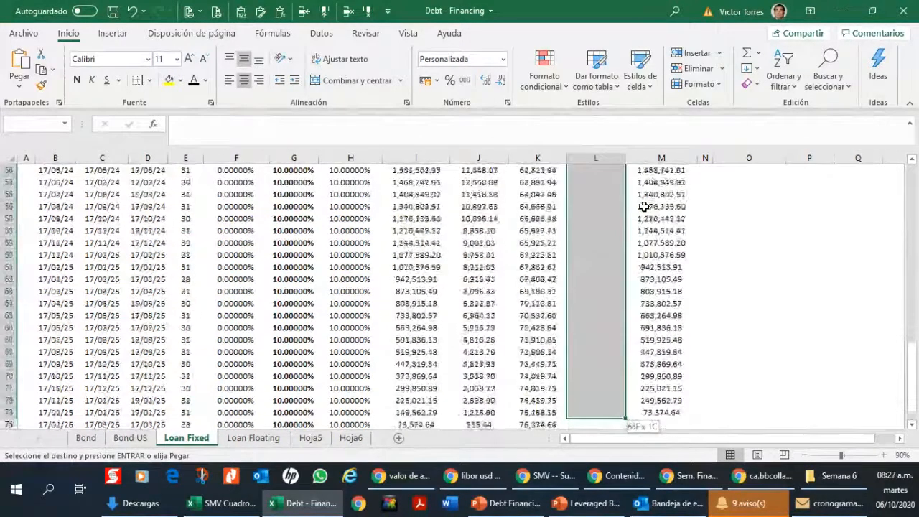
key(shift+Up)
key(ctrl+v)
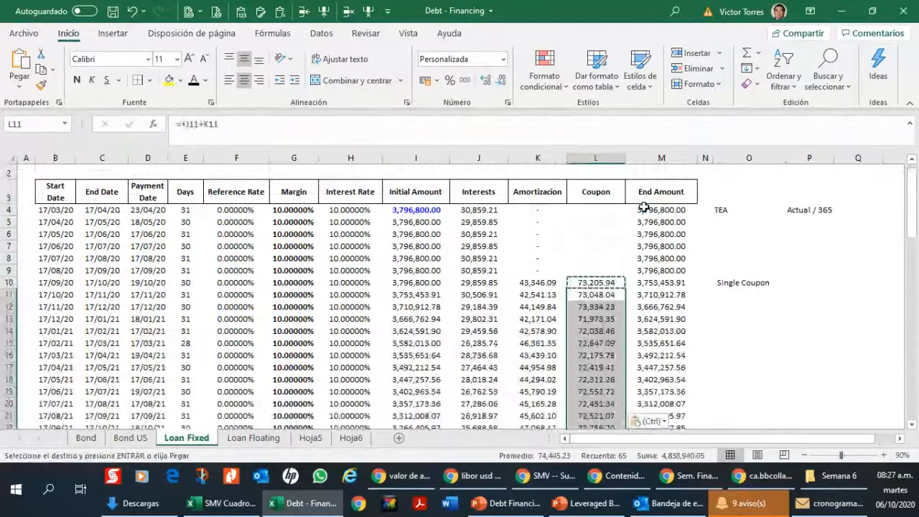
Step: Examine the coupon formulas and amounts in L10 to L14 and the interest formula in J10
key(Up)
key(Down)
key(Up)
key(Down)
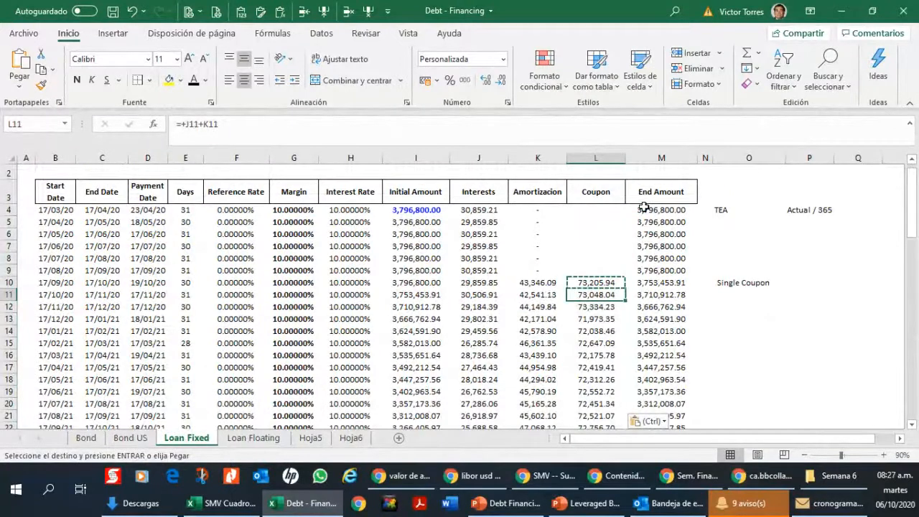
key(Down)
key(Down)
key(Down)
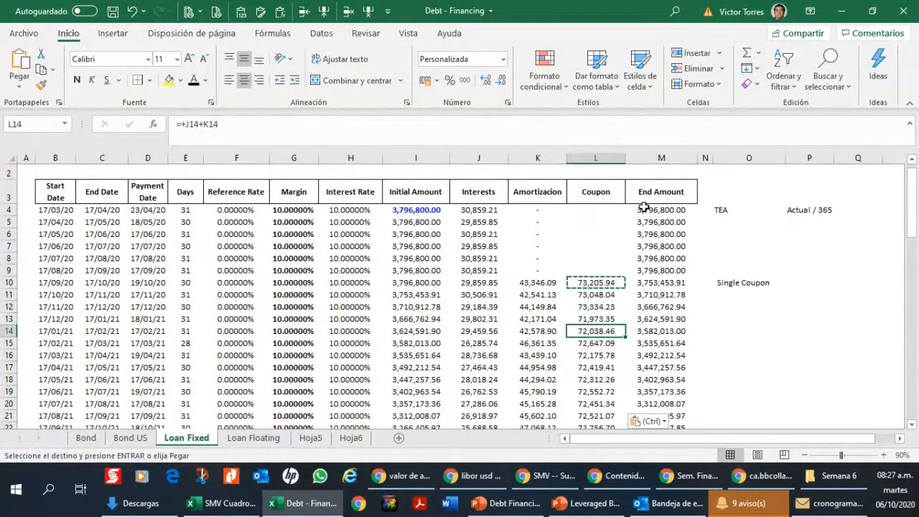
key(Up)
key(Up)
key(Up)
key(Up)
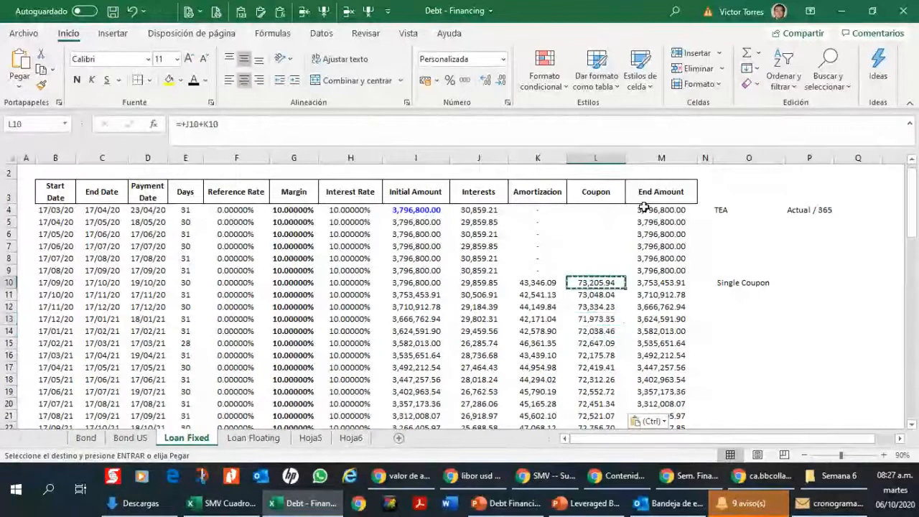
key(Down)
key(Down)
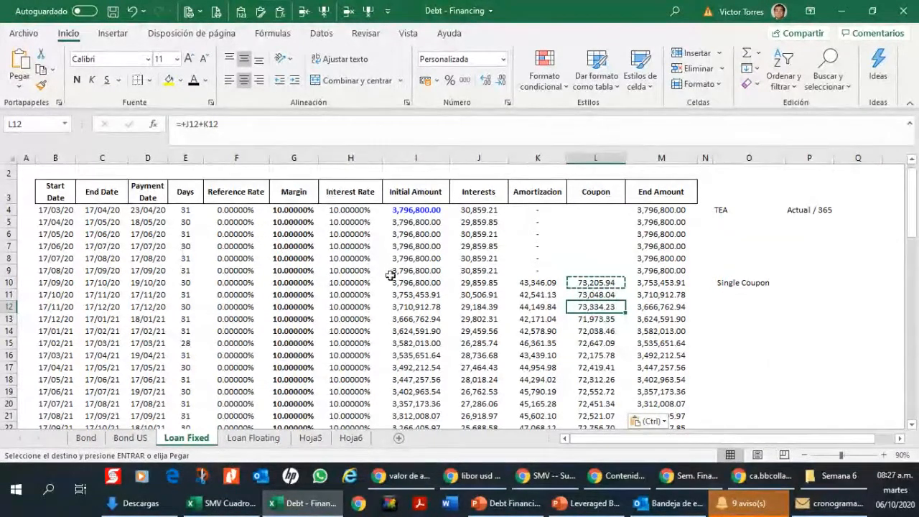
click(361, 295)
click(459, 283)
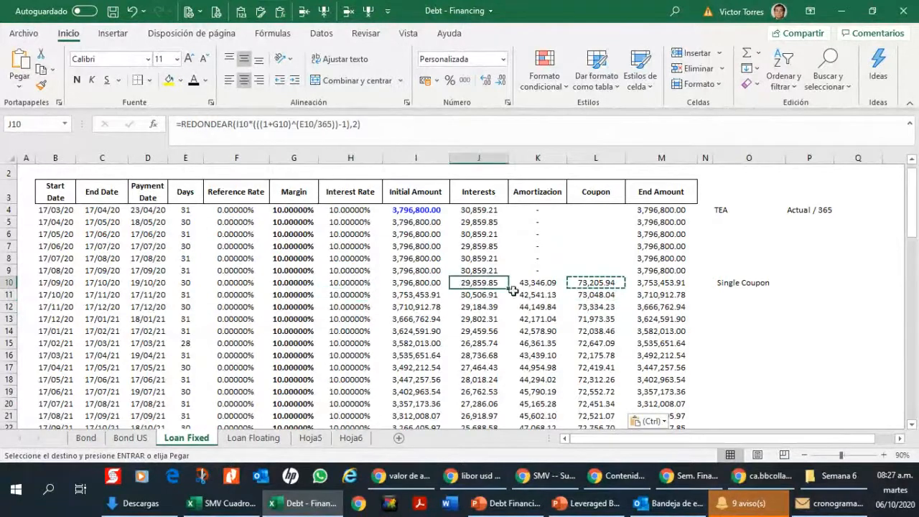
Step: Enter "TEA" in O11 below the Single Coupon note and link P11 to the schedule's 10% rate in row 11
click(760, 299)
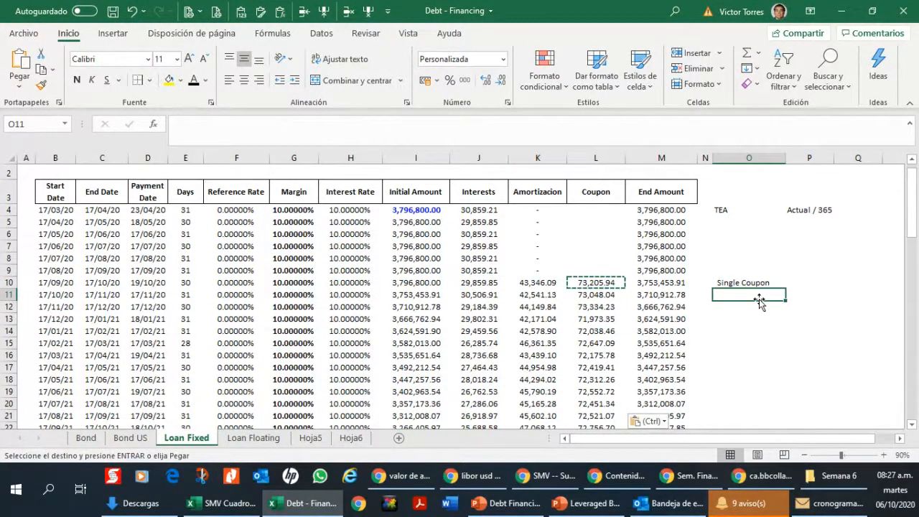
text(TEA)
key(Return)
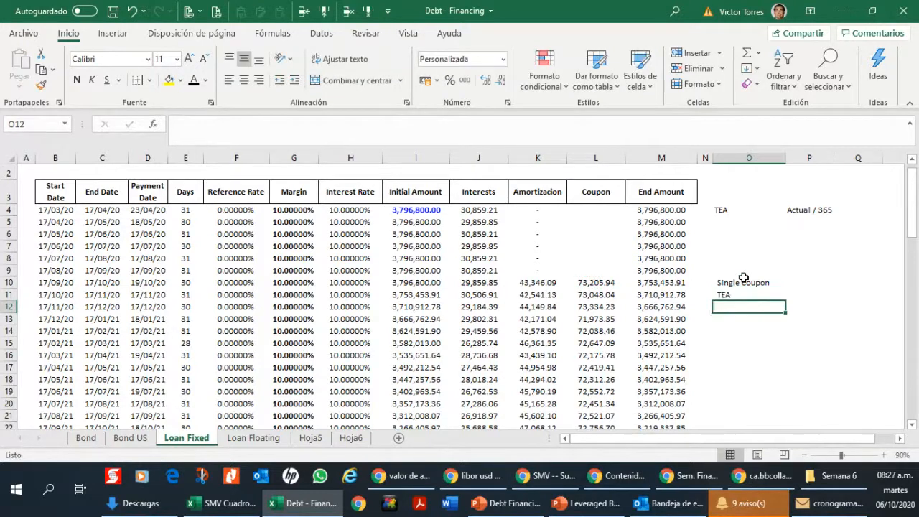
key(Right)
key(Up)
text(+)
key(Left)
key(Left)
key(Left)
key(Left)
key(Left)
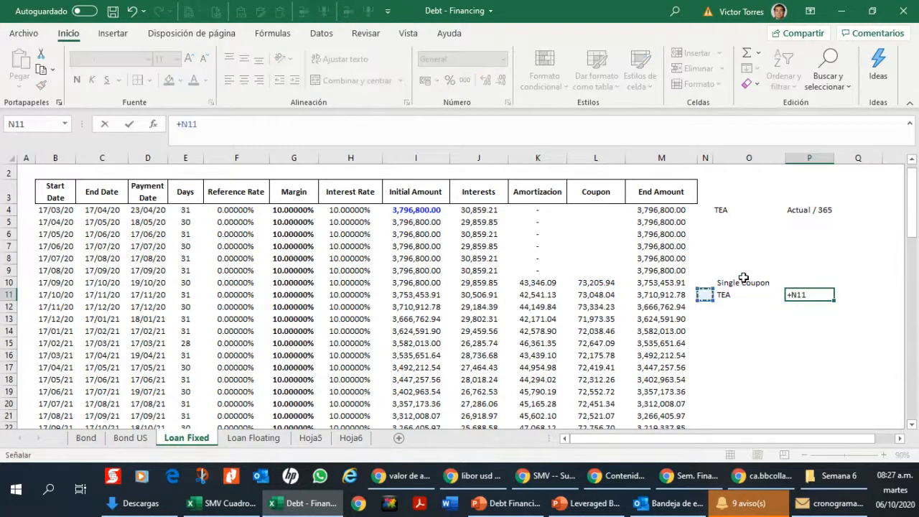
key(Left)
key(Left)
key(Left)
key(Return)
Step: Enter the label "Periods" in O12 below the TEA label
key(Left)
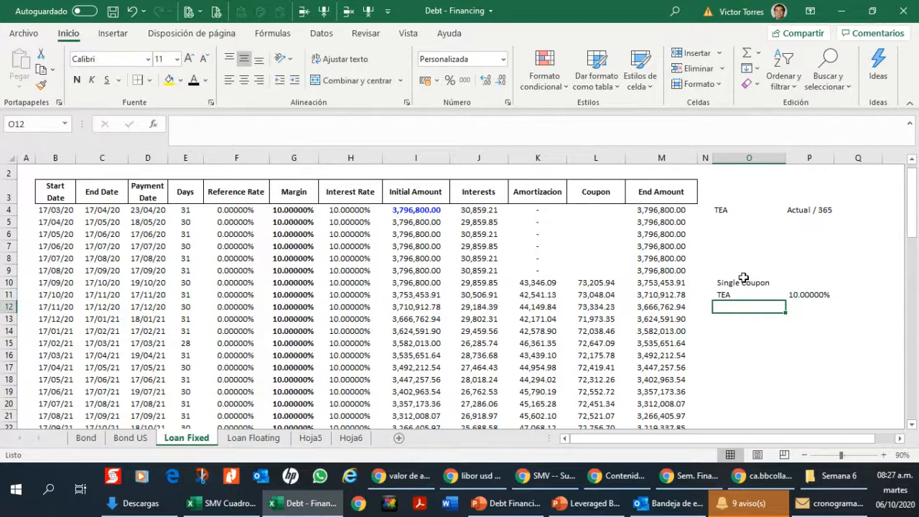
text(#da)
key(BackSpace)
key(BackSpace)
key(BackSpace)
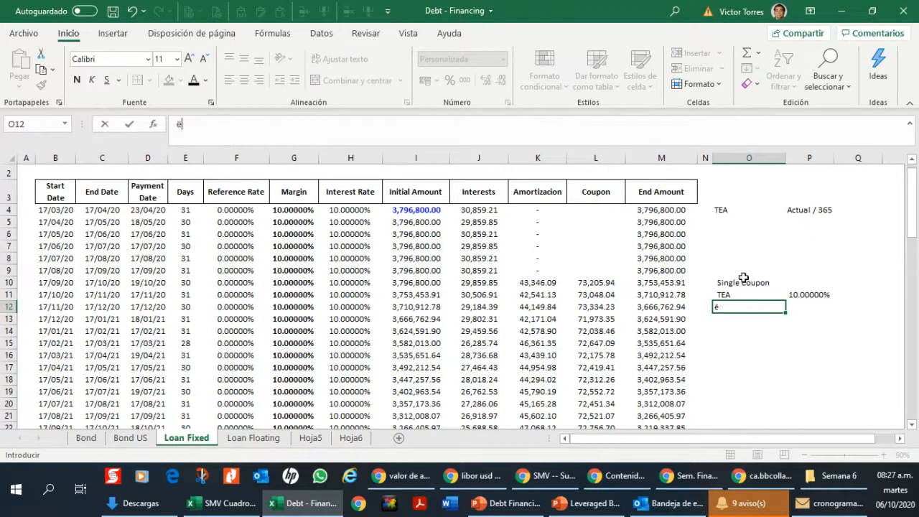
text(Periods)
key(Return)
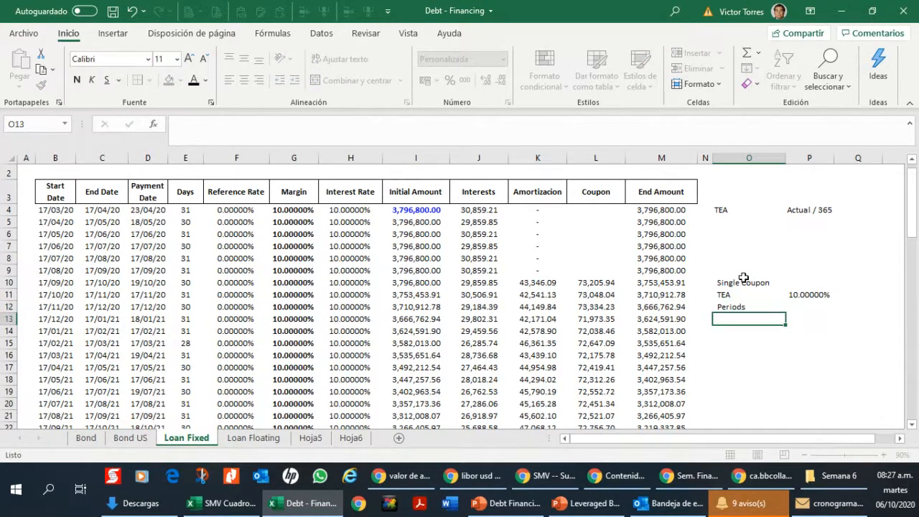
Step: Select the initial amounts from I10 to I75 to count the periods with amortization payments
key(Left)
key(Left)
key(Up)
key(Up)
key(Left)
key(Left)
key(Up)
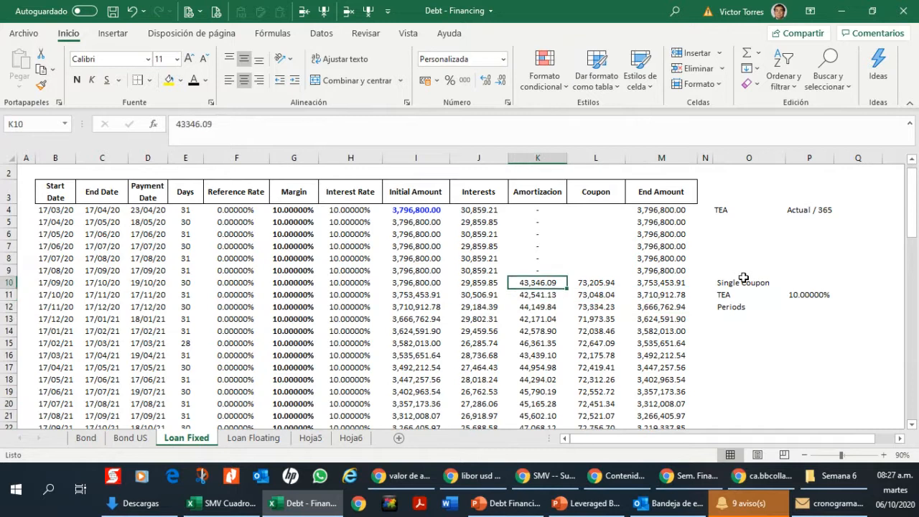
key(Left)
key(Left)
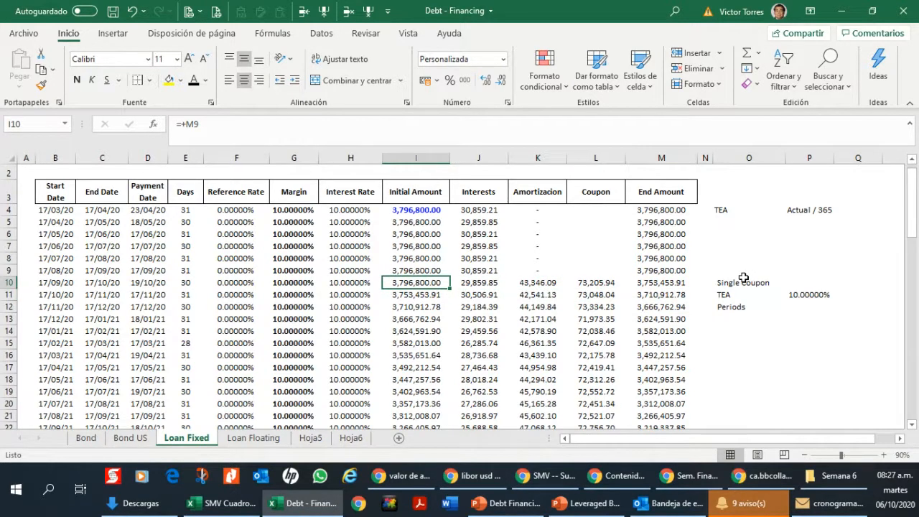
key(shift+Down)
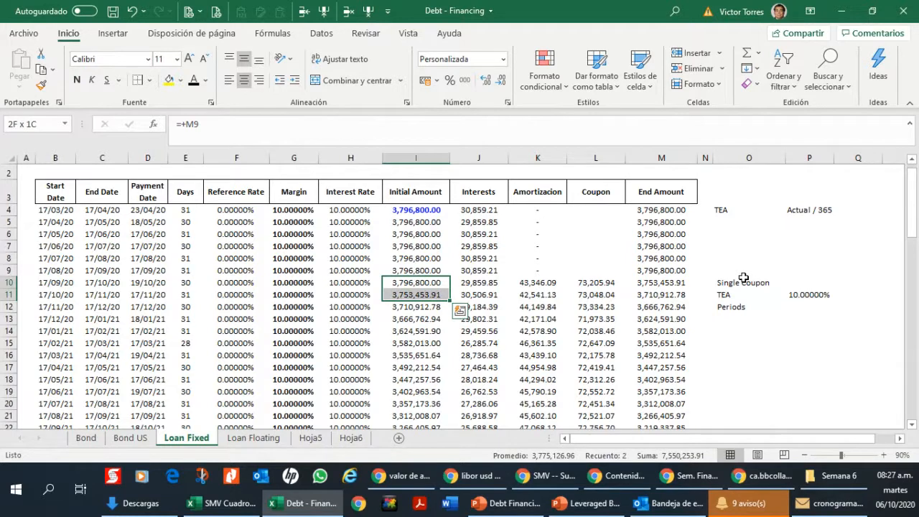
key(ctrl+shift+Down)
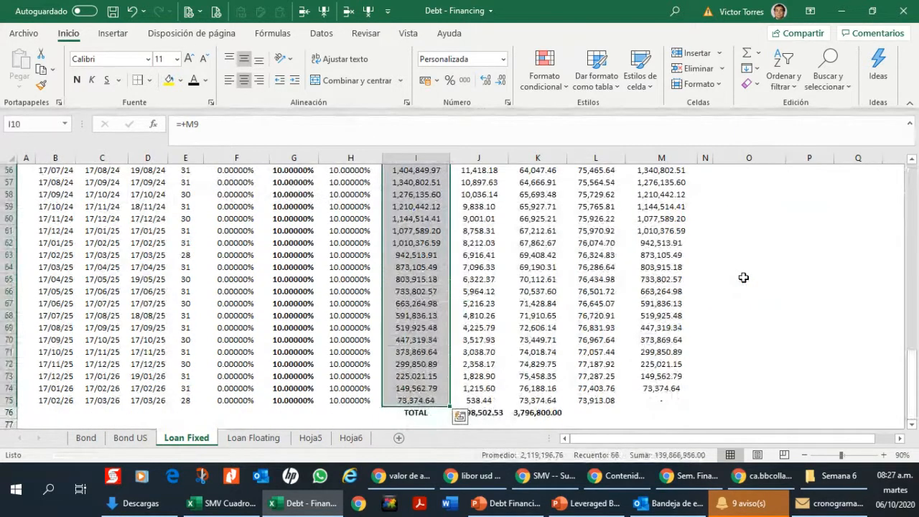
Step: Enter 66 in P12 as the number of periods
key(Right)
key(Right)
key(Right)
key(Right)
key(Right)
key(Right)
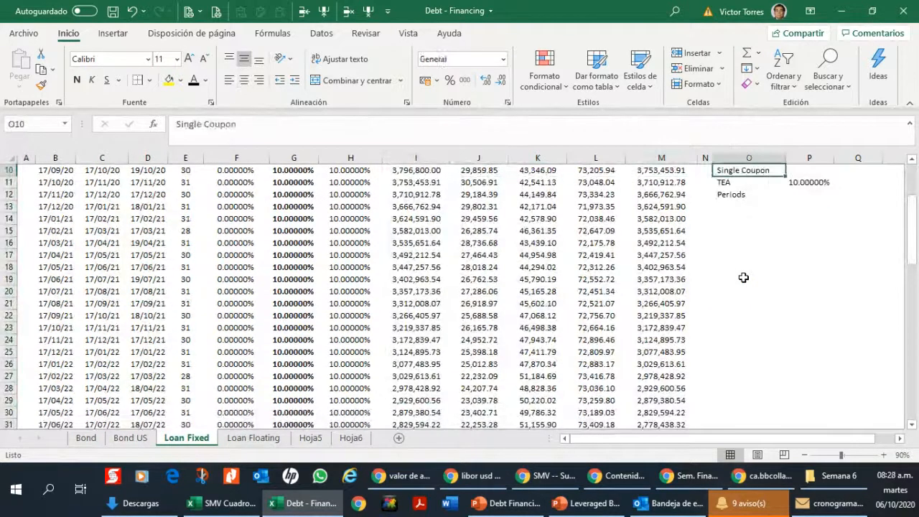
key(Down)
key(Right)
key(Down)
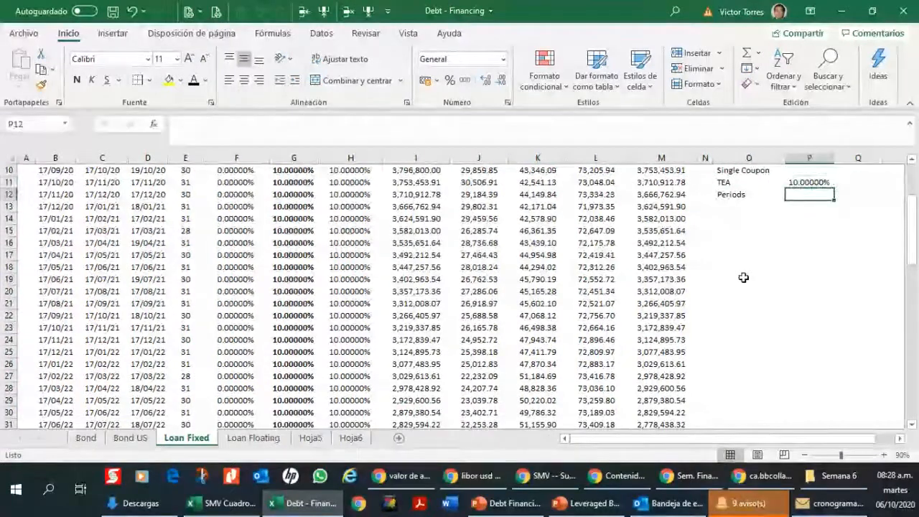
text(66)
key(Return)
Step: Select the empty cell O13 below the Periods label for the next single-coupon input
key(Up)
key(Up)
key(Up)
key(Up)
key(Up)
key(Up)
key(Up)
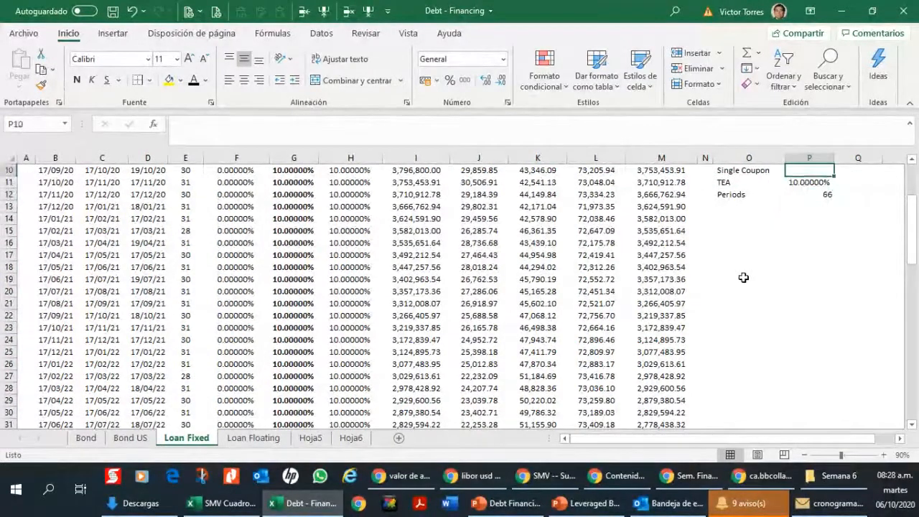
key(Up)
key(Up)
key(Up)
key(Up)
key(Up)
key(Down)
key(Down)
key(Down)
key(Down)
key(Down)
key(Down)
key(Down)
key(Down)
key(Down)
key(Down)
key(Down)
key(Down)
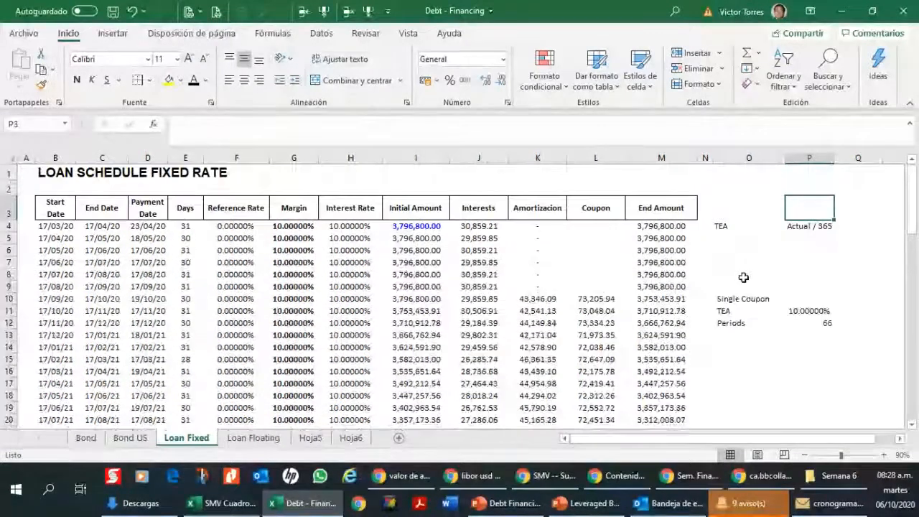
key(Left)
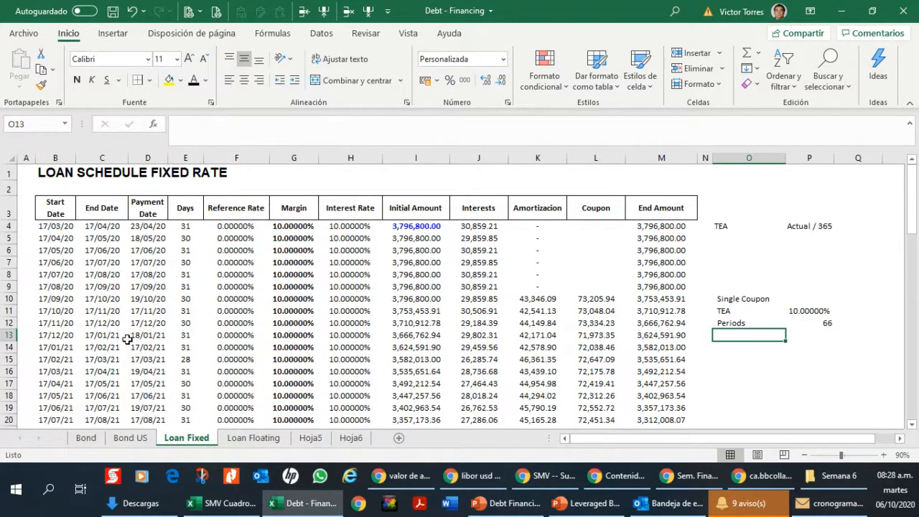
Step: Enter the label "ADF" in O13 below the Periods label
drag(100, 323, 104, 383)
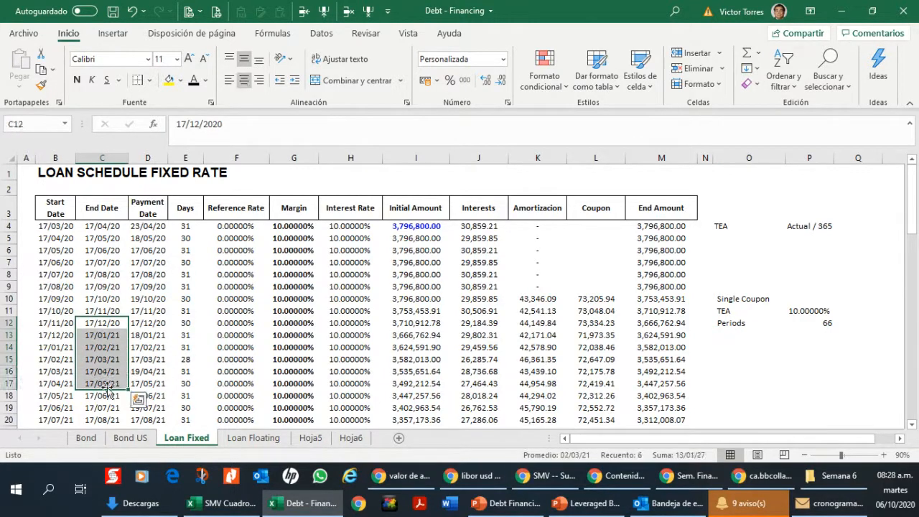
click(748, 334)
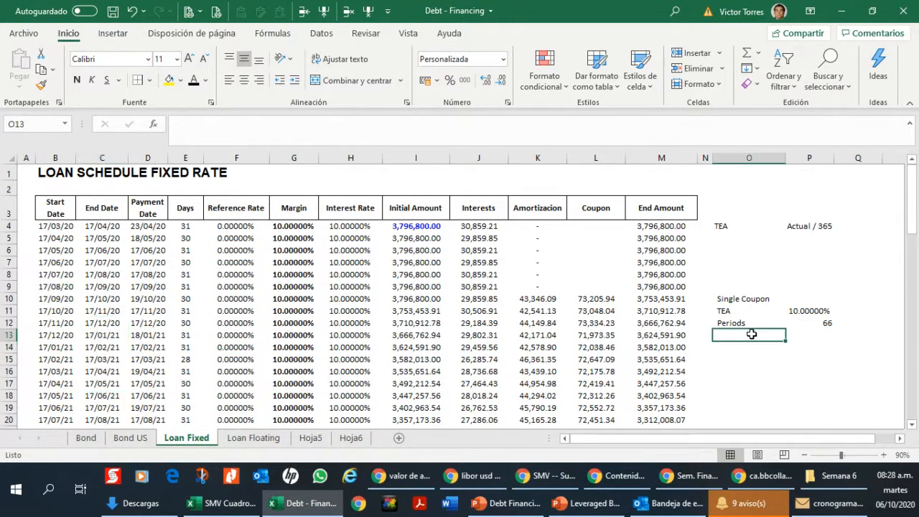
click(902, 439)
text(ADF)
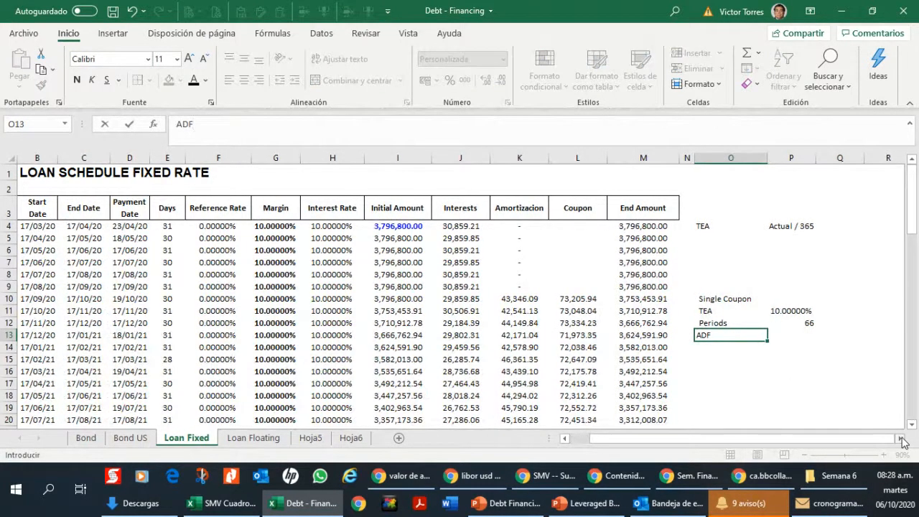
key(Tab)
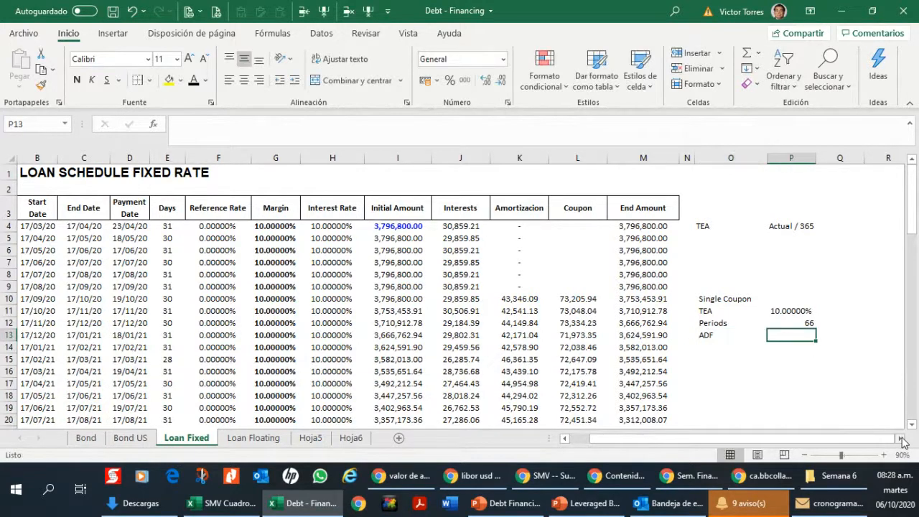
Step: Move the Periods and ADF entries in O12:P13 down one row to leave row 12 empty below TEA
text(+)
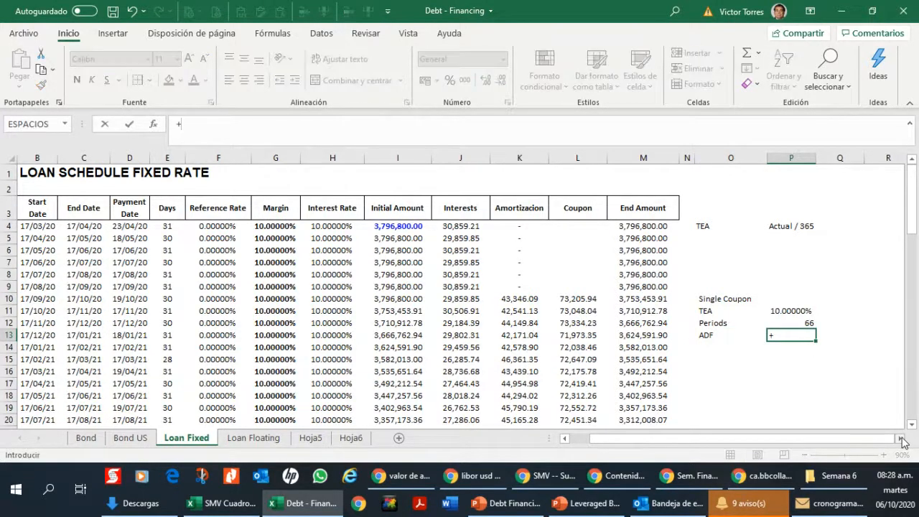
key(Escape)
key(Up)
key(Left)
key(shift+Right)
key(shift+Down)
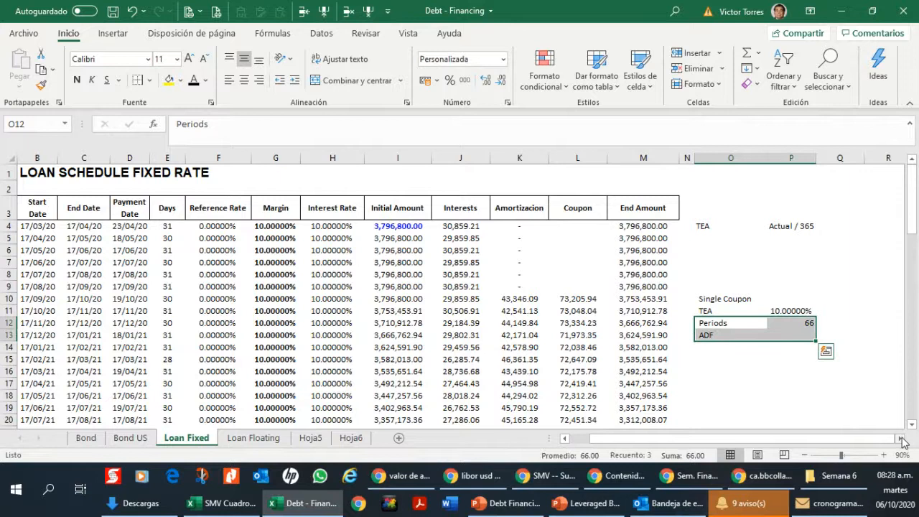
key(ctrl+c)
key(Down)
key(ctrl+v)
key(Up)
key(Up)
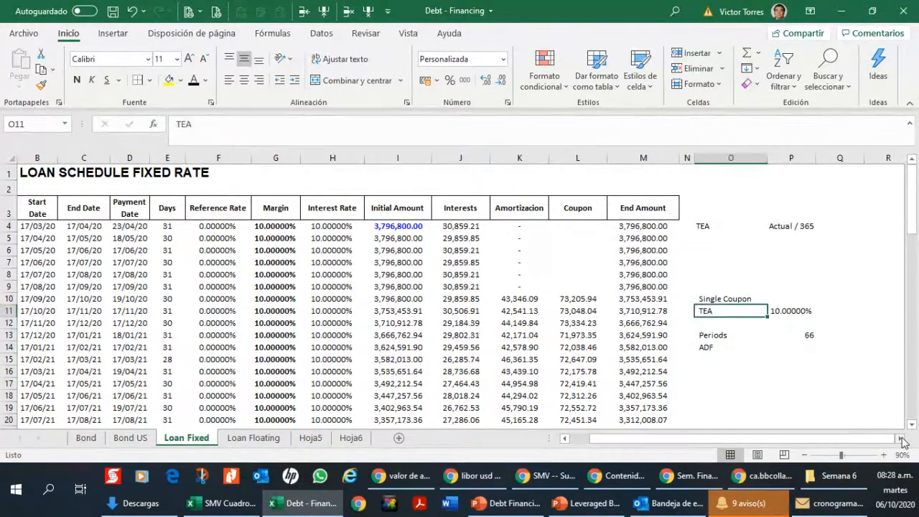
Step: Label O12 as "TEM" and calculate the monthly rate in P12 with the formula +(1+P11)^(1/12)-1
key(Down)
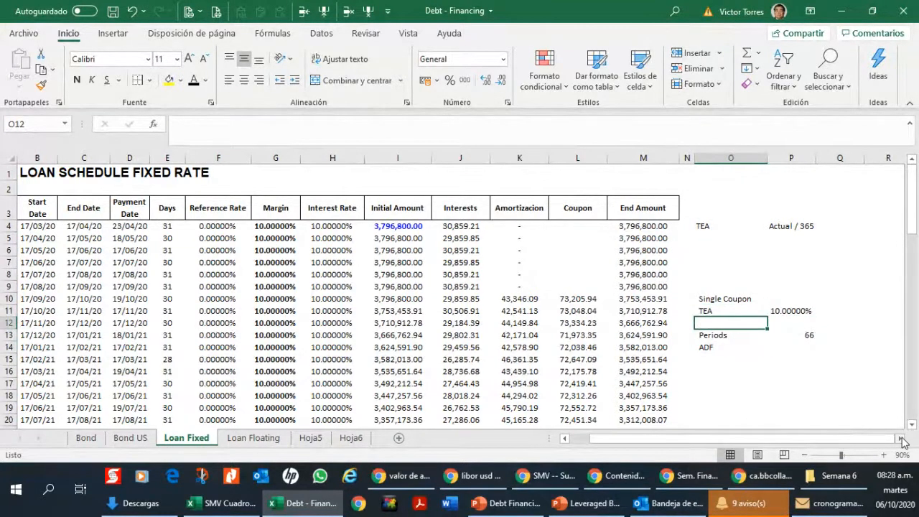
text(TEM)
key(Tab)
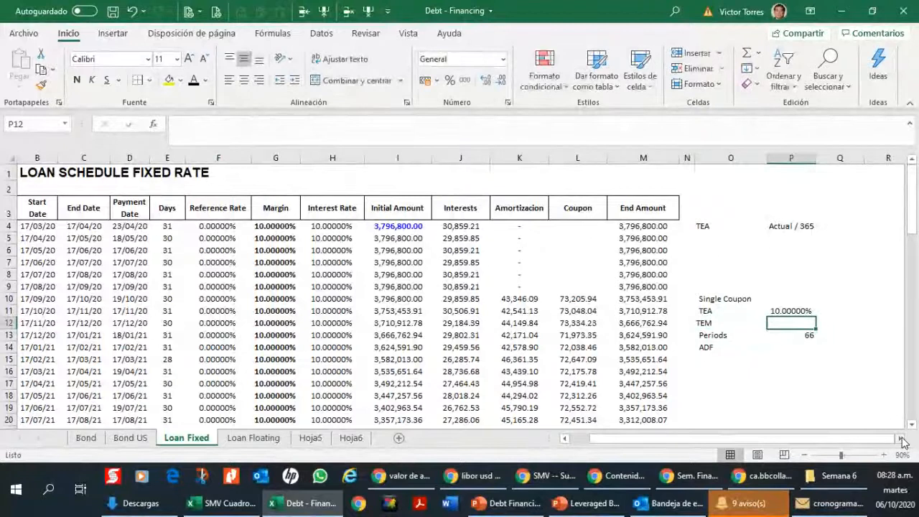
text(+(1+)
key(Up)
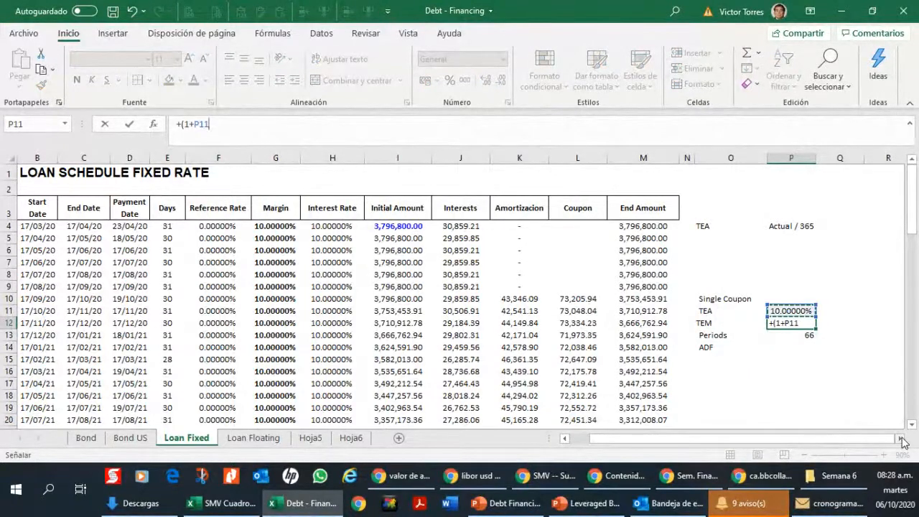
text())
click(902, 439)
text(^(1)
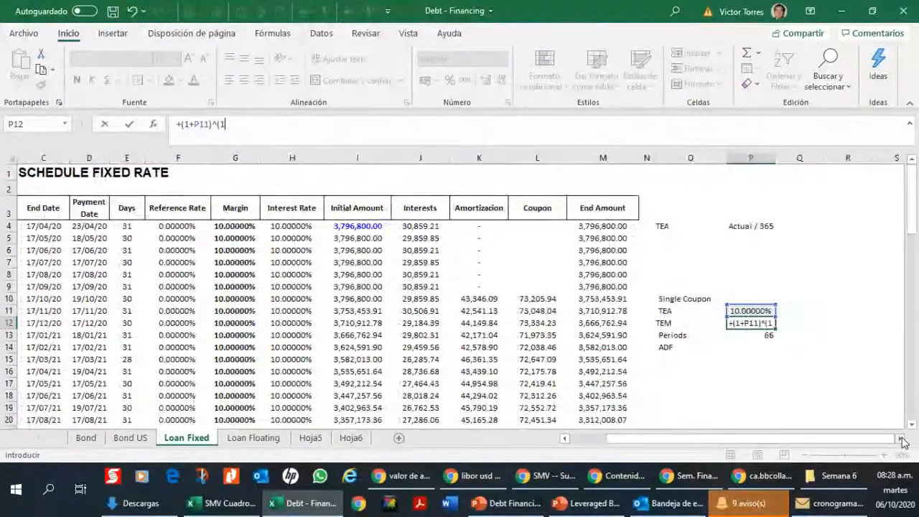
text(/12)-)
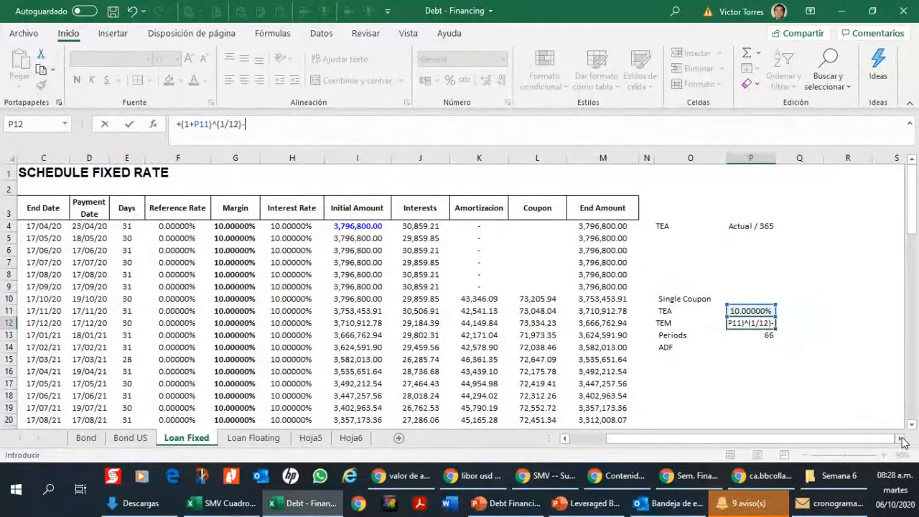
text(1)
key(Return)
Step: Format the TEM in P12 and the TEA in P11 as percentages with two decimals
key(Up)
key(ctrl+shift+5)
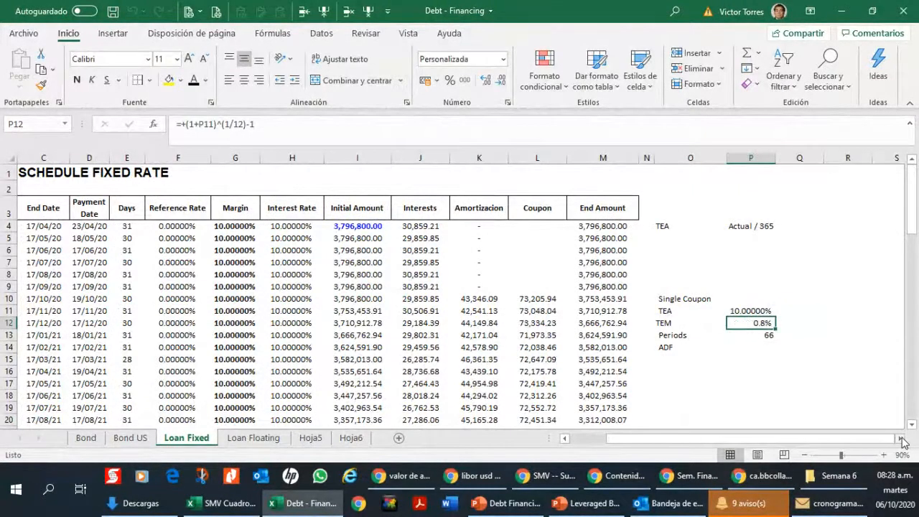
click(755, 309)
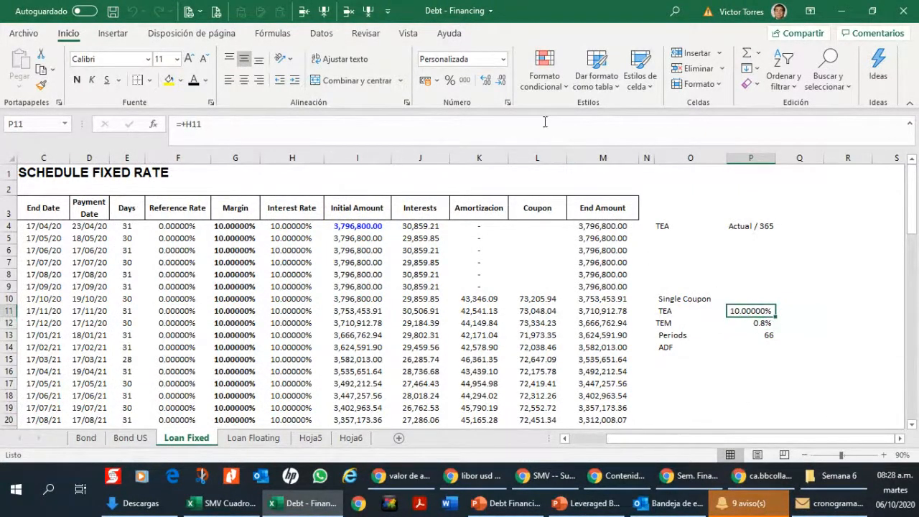
click(503, 80)
click(503, 80)
click(502, 79)
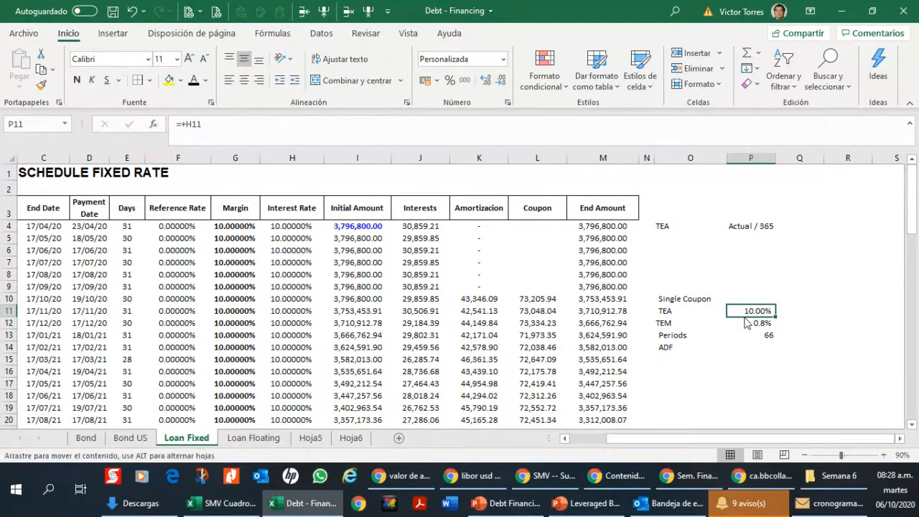
click(751, 323)
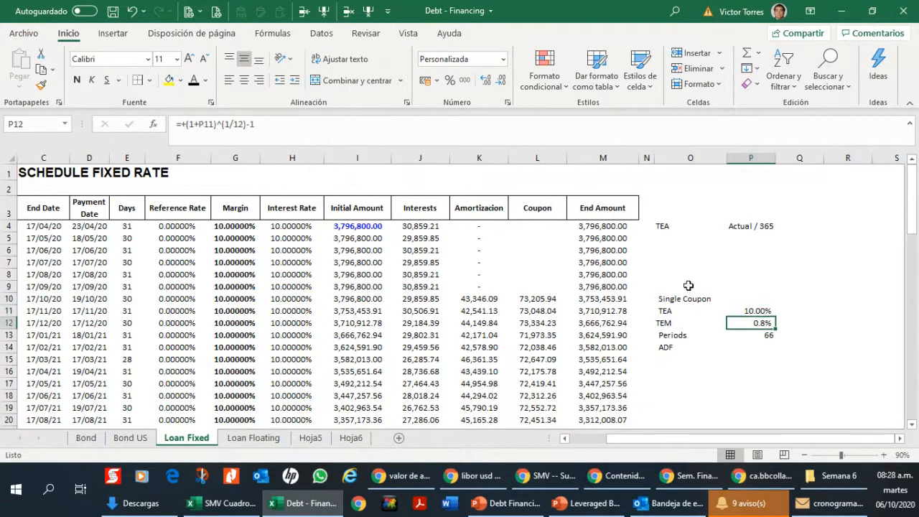
click(486, 79)
click(753, 348)
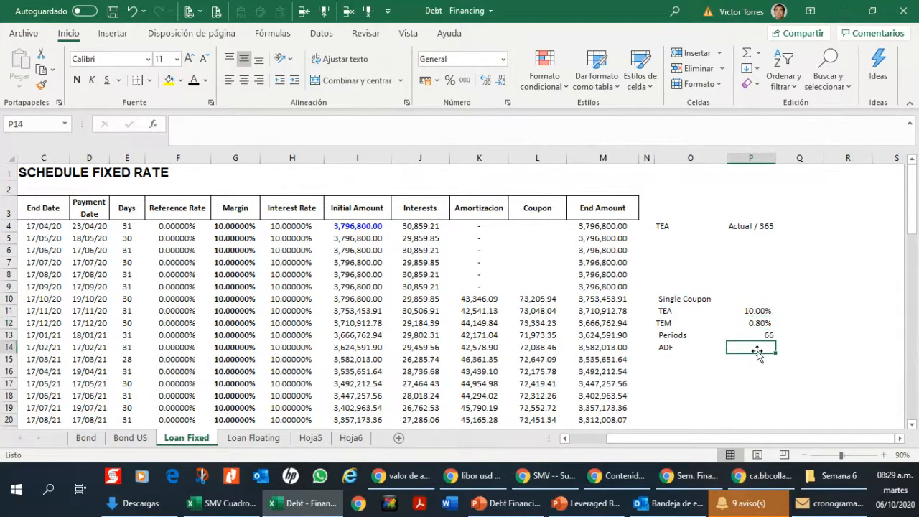
text(+(1+(1)
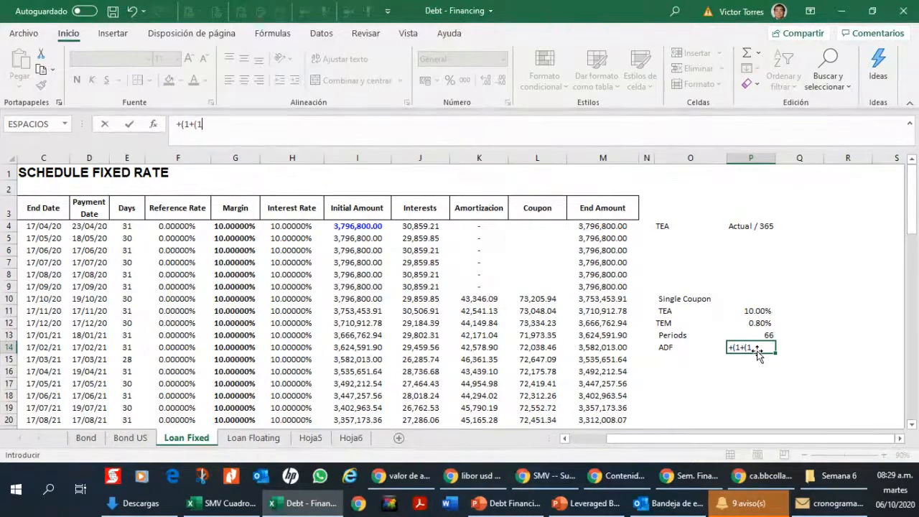
key(Escape)
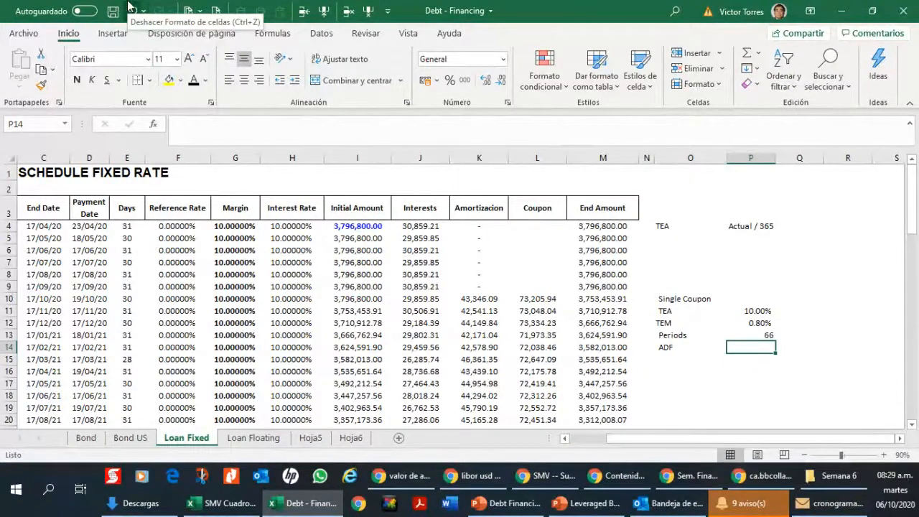
key(Right)
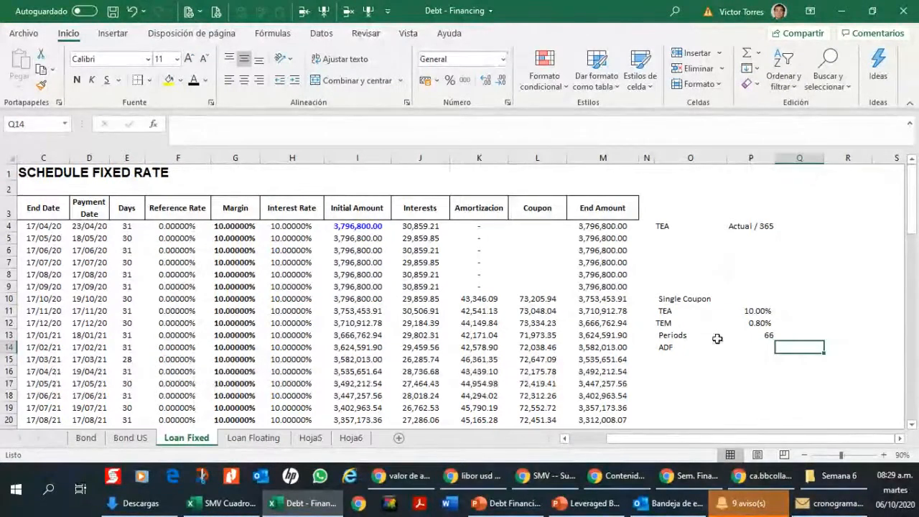
Step: Calculate the ADF in P14 with the formula +(1-(1+P12)^(-P13))/P12 and show it with five decimals
click(754, 349)
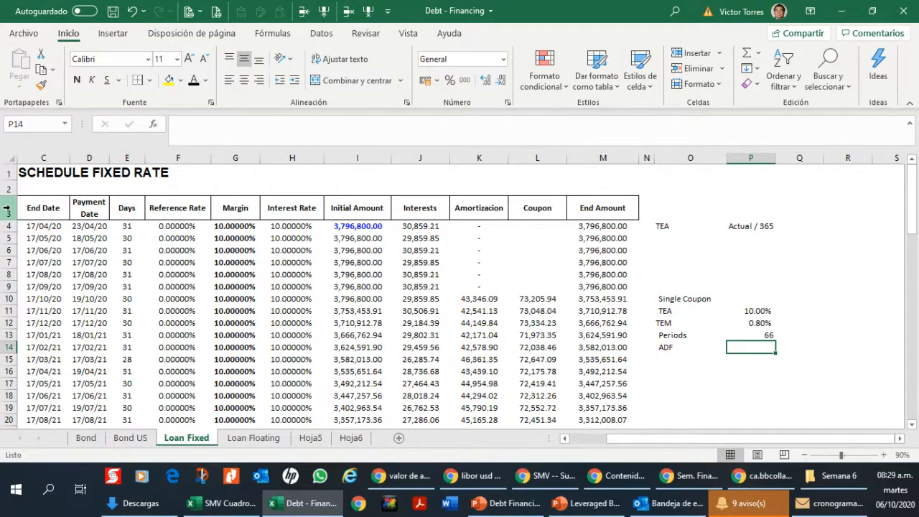
text(()
text(+)
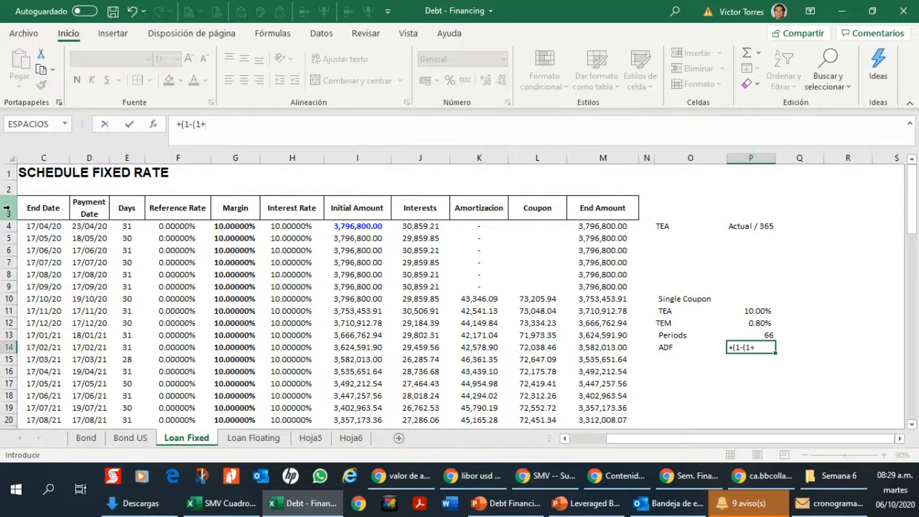
key(Up)
key(Up)
text()^()
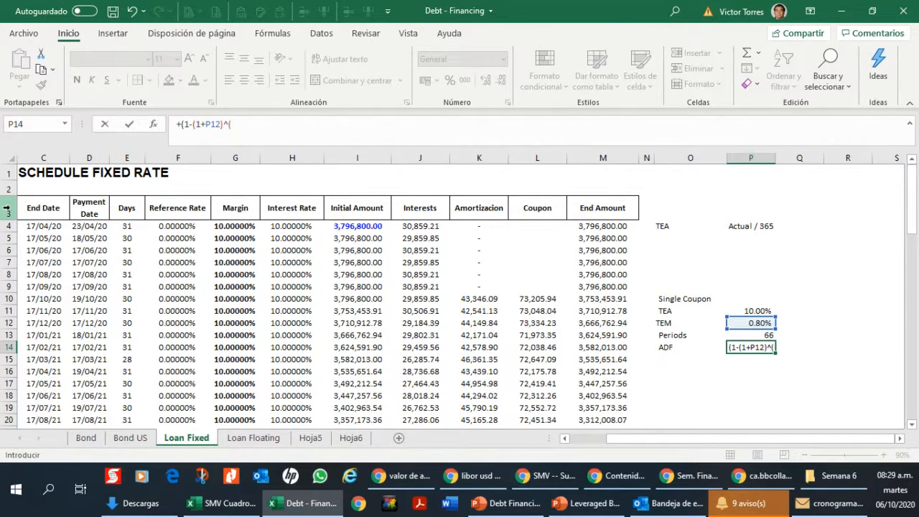
text(-)
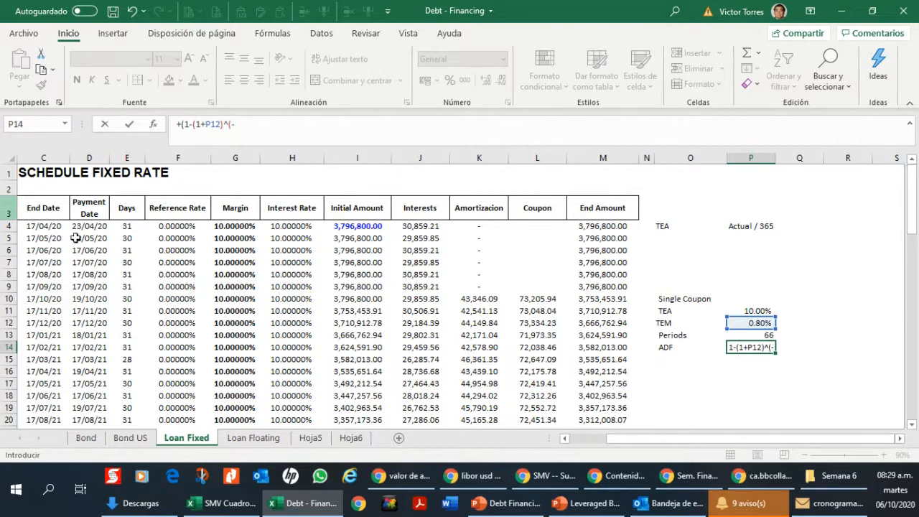
click(765, 334)
text())
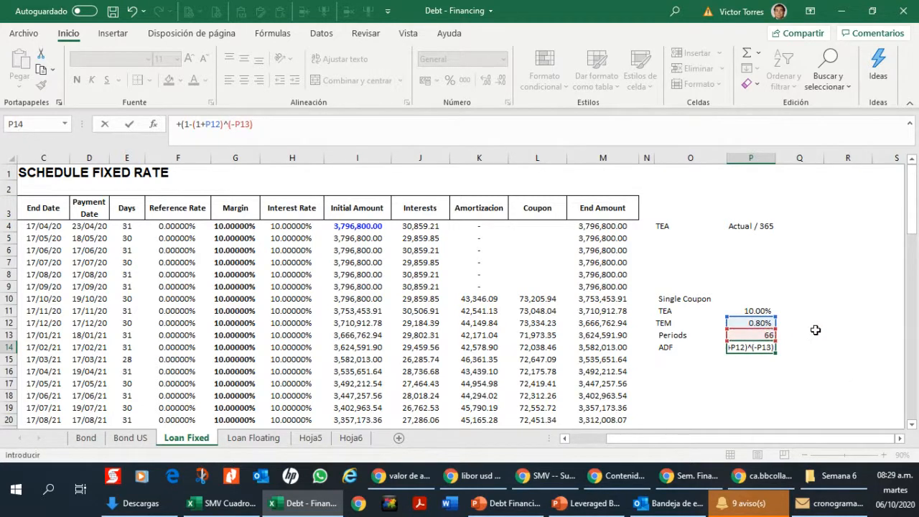
text()/P12)
key(Return)
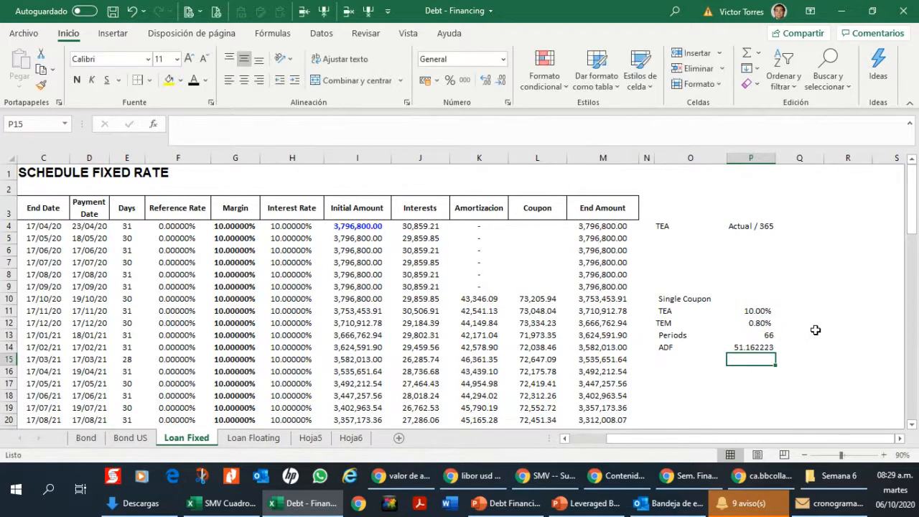
key(Up)
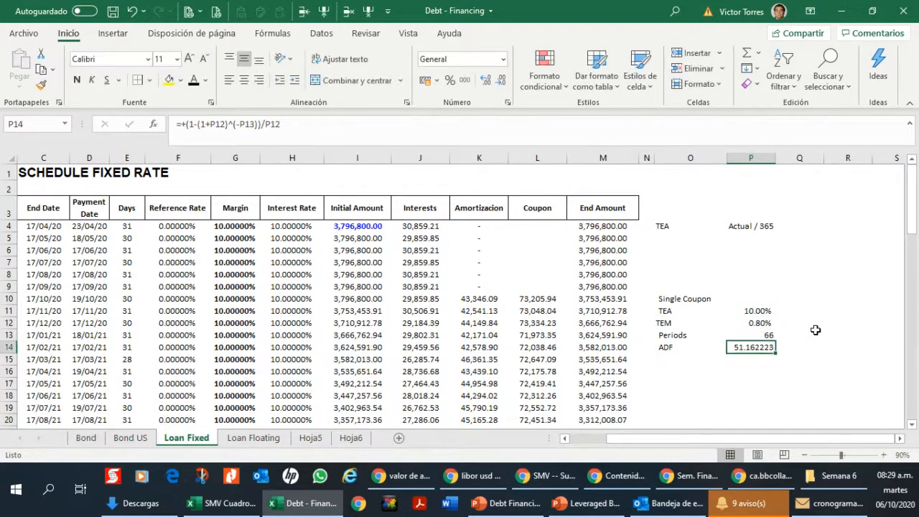
click(500, 80)
Step: Label O15 as "1 / ADF" and calculate the reciprocal in P15 with the formula +1/P14
click(701, 359)
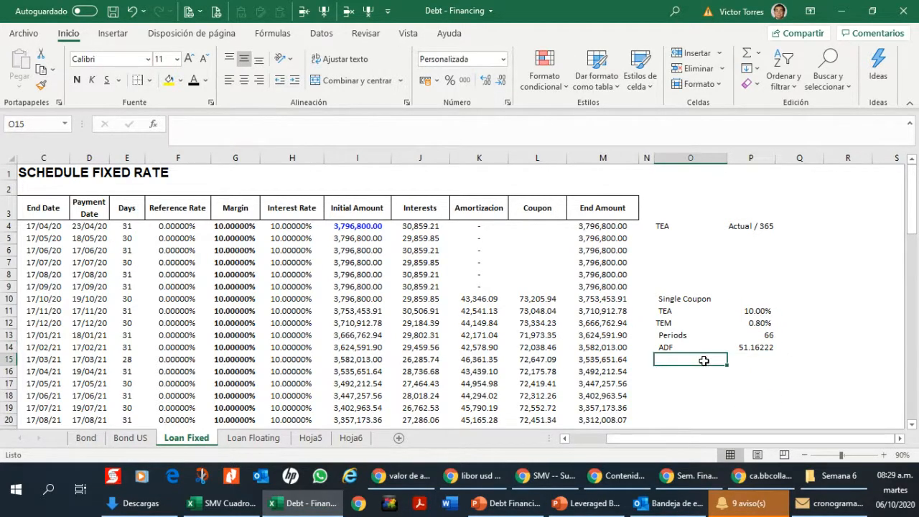
text('1)
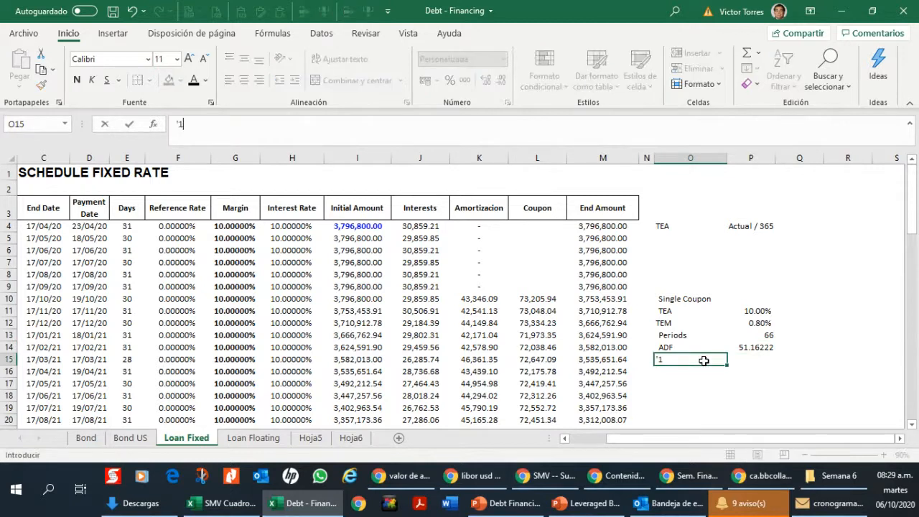
text( /ADF)
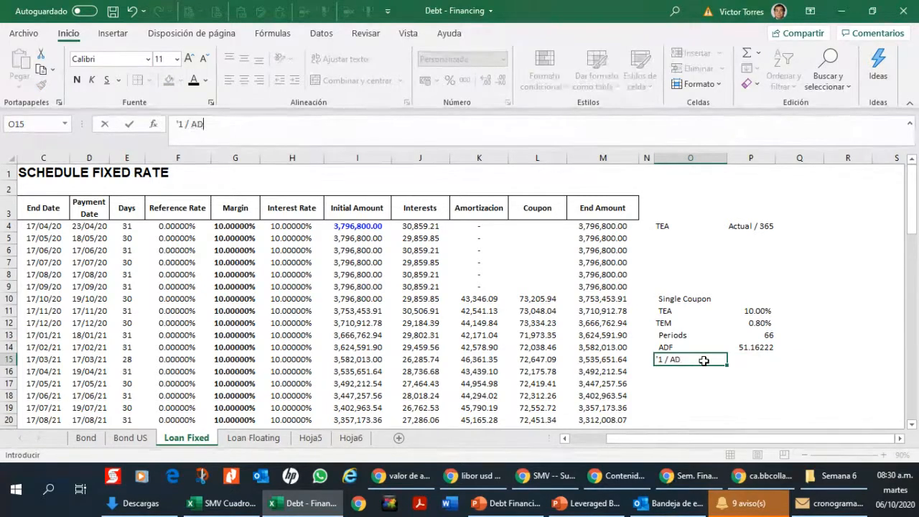
key(Tab)
text(+)
key(Up)
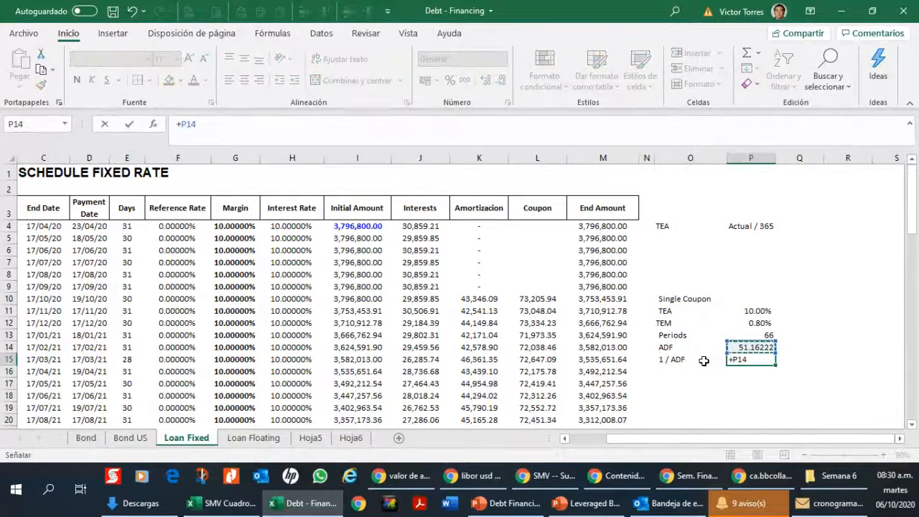
key(BackSpace)
key(BackSpace)
key(BackSpace)
text(1/)
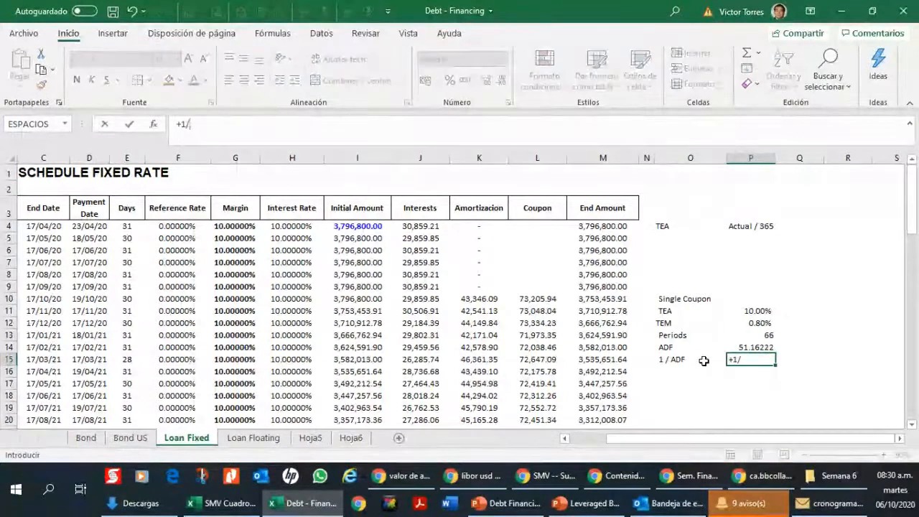
key(Up)
key(Return)
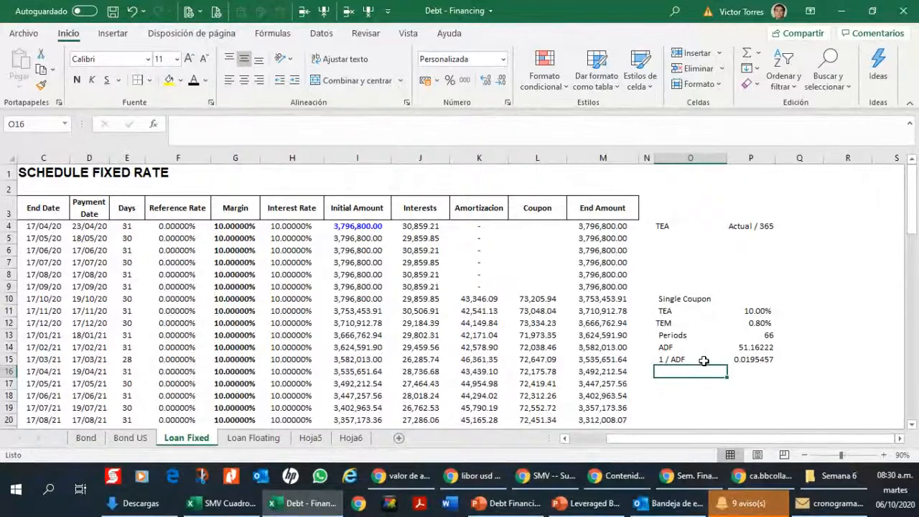
Step: Check the ADF formula in P14, ending on the empty cell O16 below the 1 / ADF label
key(Right)
key(Up)
key(Up)
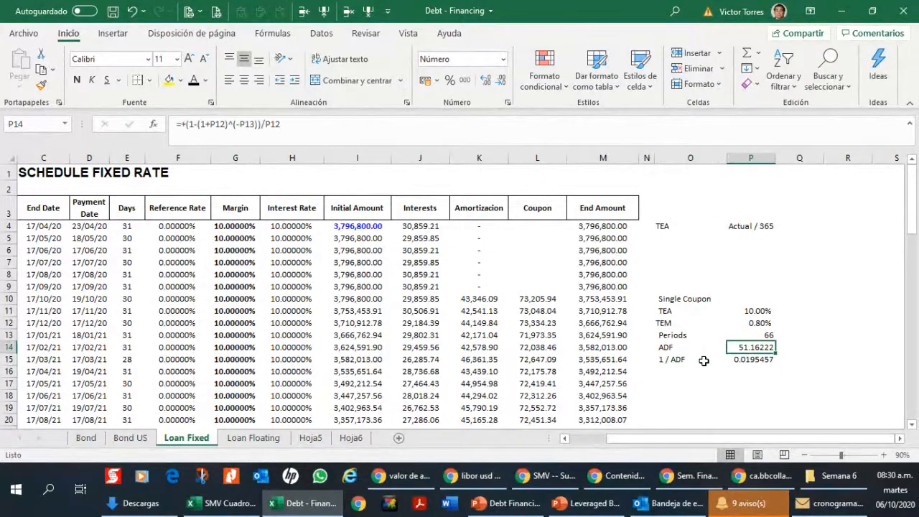
key(Down)
key(Down)
key(Left)
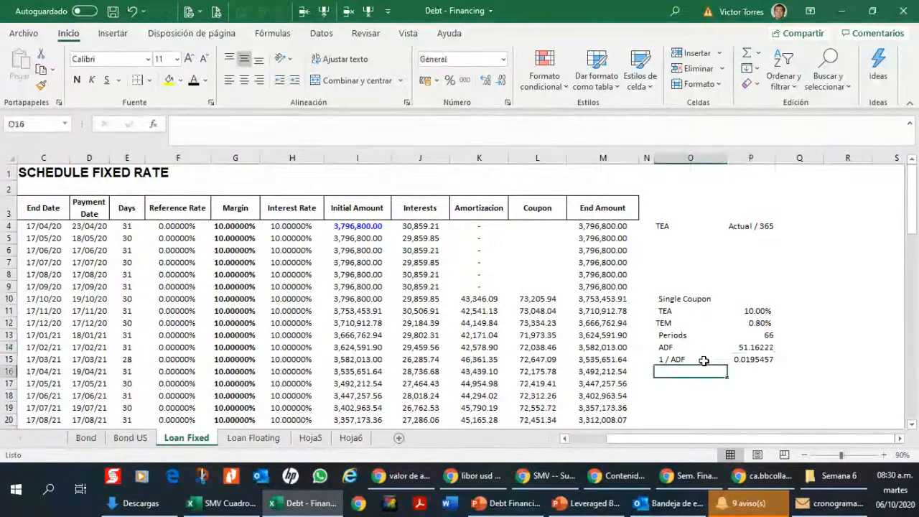
Step: Label cell O16 as "Principal" below the 1 / ADF label
text(Coupon)
key(Right)
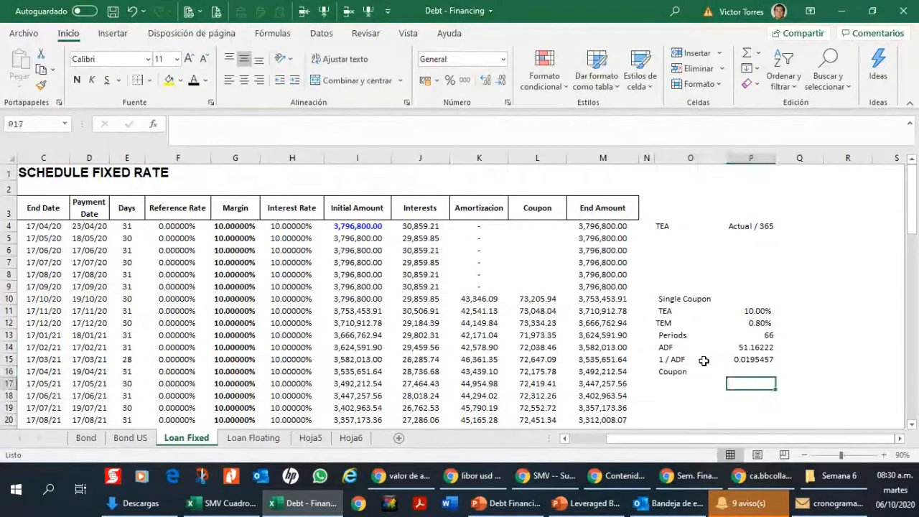
key(Left)
text(Pr)
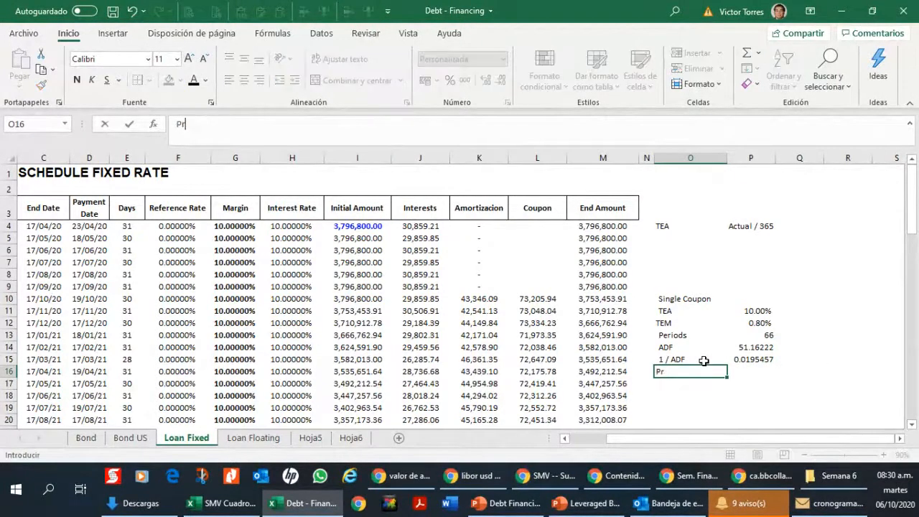
text(incipal)
key(Right)
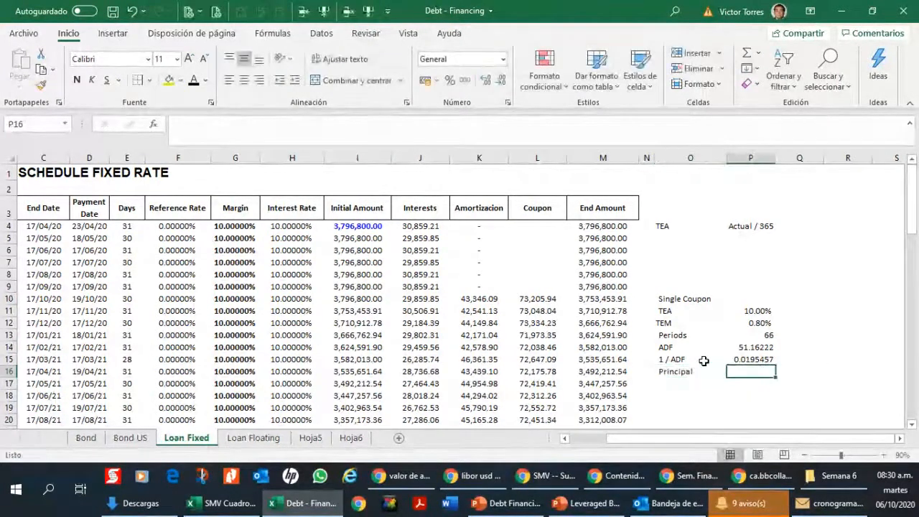
Step: Link the principal in P16 to the initial amount in I10 with the formula +I10
text(+)
key(Up)
key(Up)
key(Up)
key(Up)
key(Up)
key(Up)
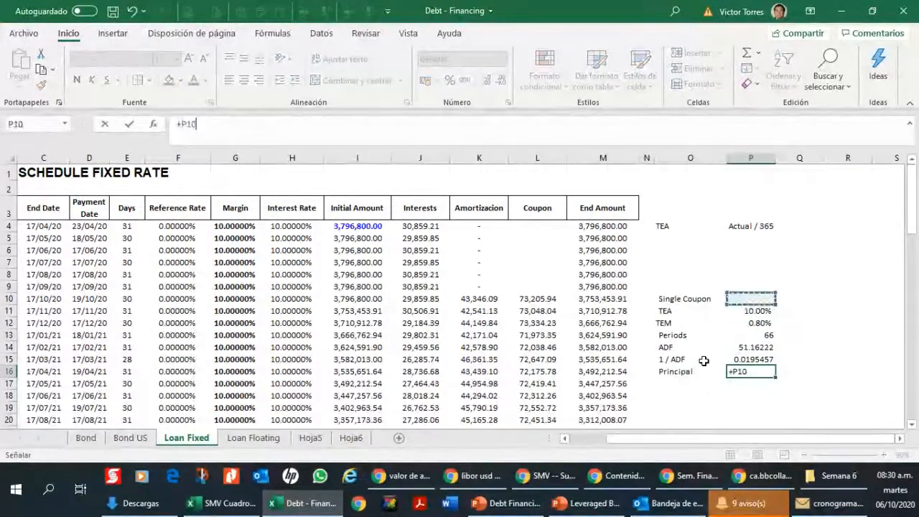
key(Left)
key(Left)
key(Left)
key(Left)
key(Left)
key(Left)
key(Left)
key(Return)
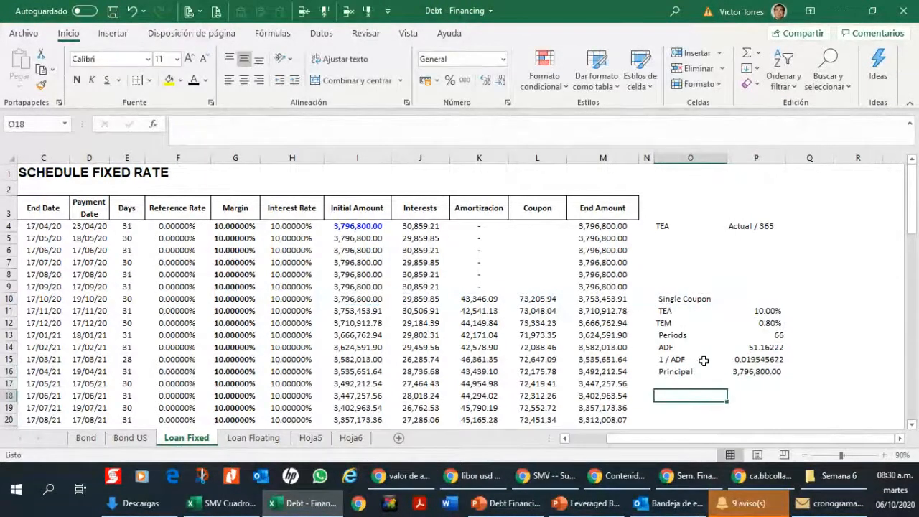
Step: Label cell O17 as "Coupon" below the Principal label
key(Left)
text(Coupon)
key(Right)
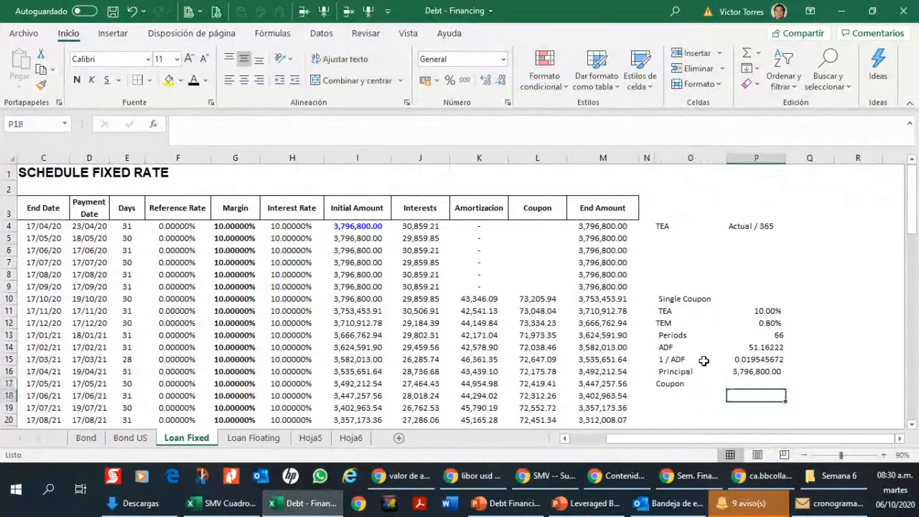
Step: Calculate the coupon in P17 with the formula +P15*P16 and show it with a thousands separator and no decimals
text(+)
key(Up)
key(Up)
text(*)
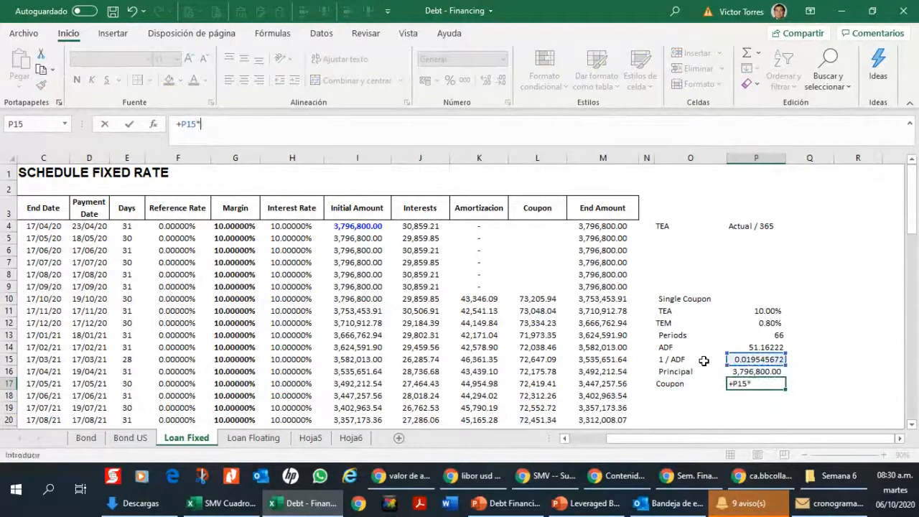
key(Up)
key(Return)
key(Up)
key(ctrl+shift+1)
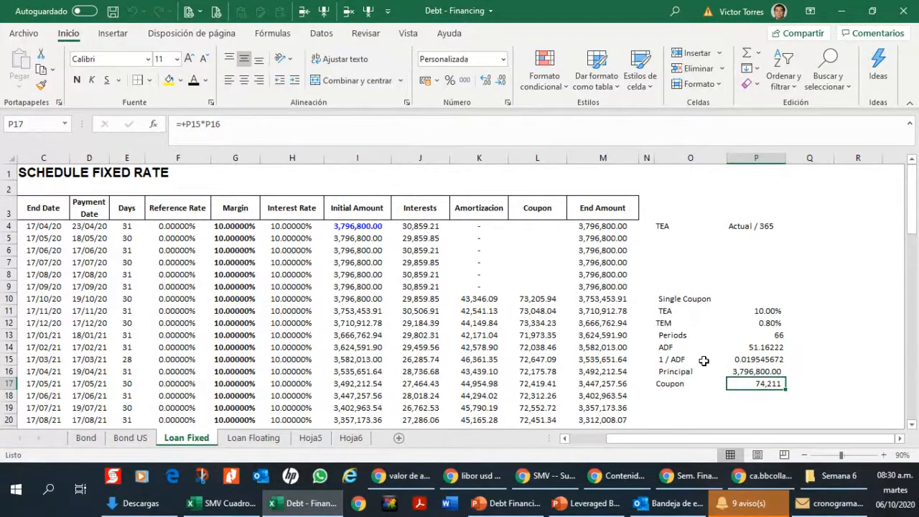
Step: Compare the schedule's first coupon in L10 with the single coupon calculated in P17
key(Up)
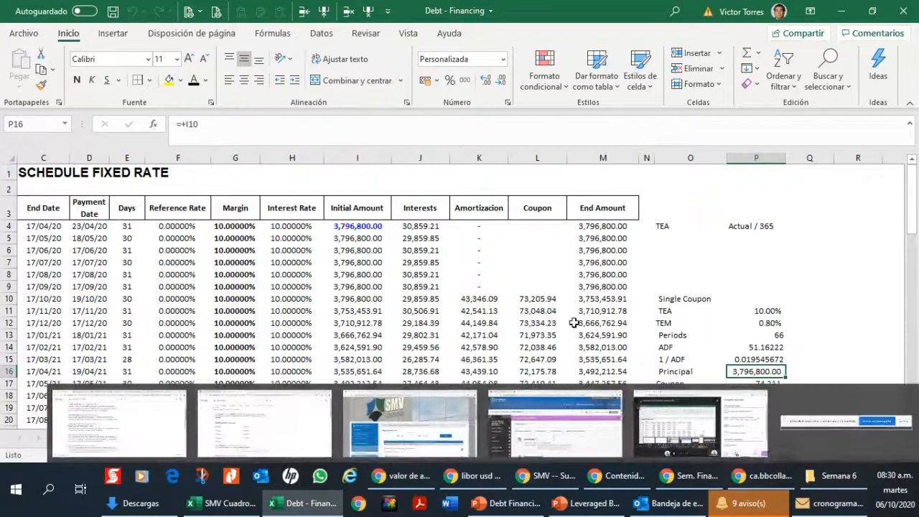
click(538, 299)
click(783, 385)
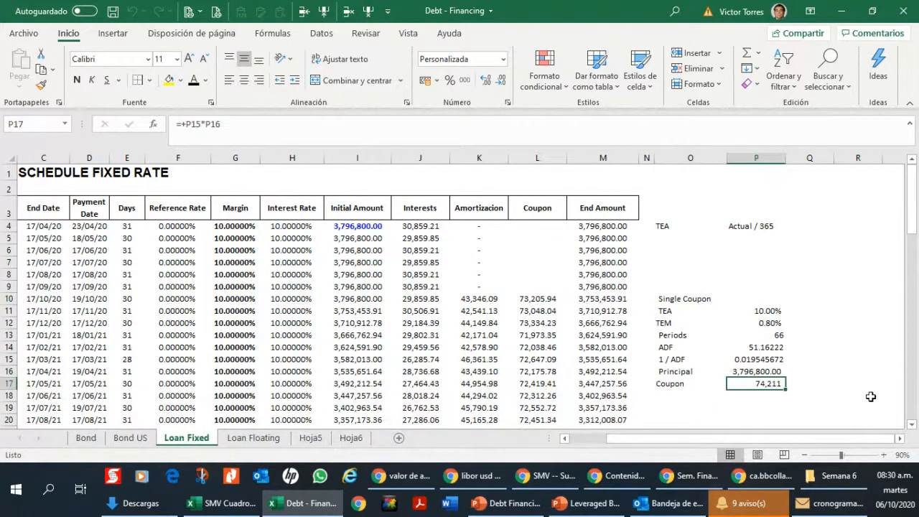
click(548, 293)
click(768, 384)
click(560, 302)
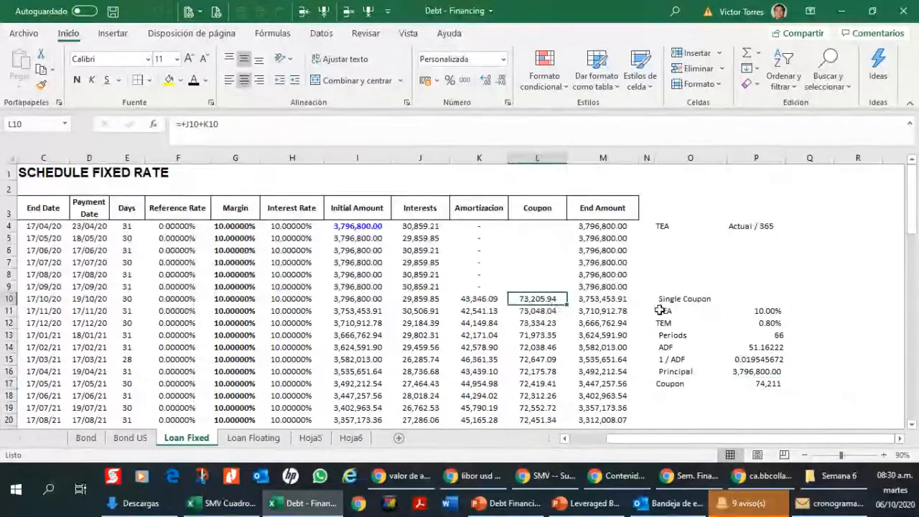
click(762, 383)
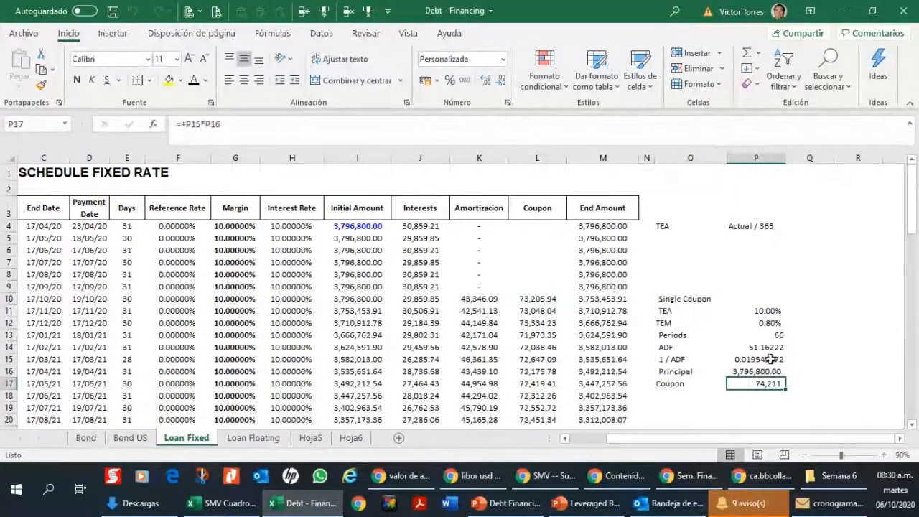
Step: Replace the first coupon formula in L10 with a link to the single coupon, +P17
click(553, 300)
text(+)
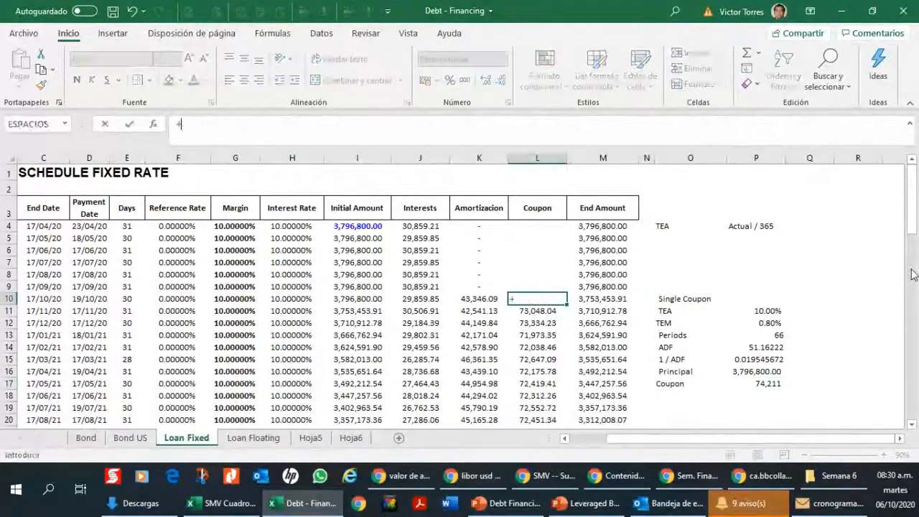
key(Right)
key(Right)
key(Right)
key(Down)
key(Down)
key(Down)
key(Down)
key(Down)
key(Down)
key(Down)
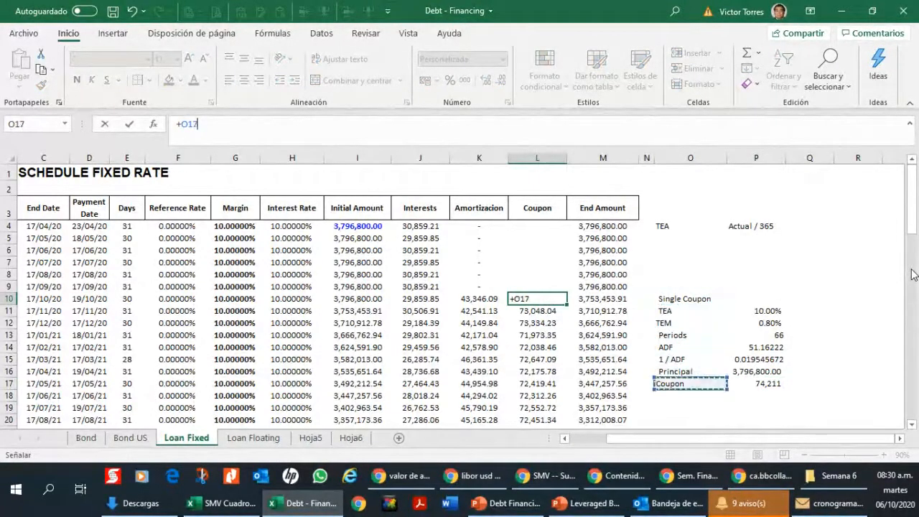
key(Right)
key(Return)
key(Up)
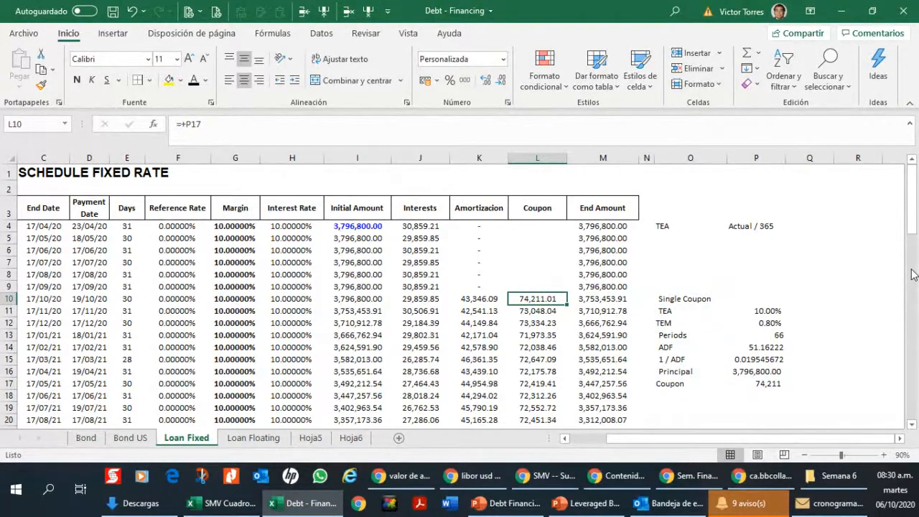
Step: Set L11 to +L10 and copy the formula down the Coupon column through L75
key(Down)
text(+)
key(Up)
key(Return)
key(Up)
key(ctrl+c)
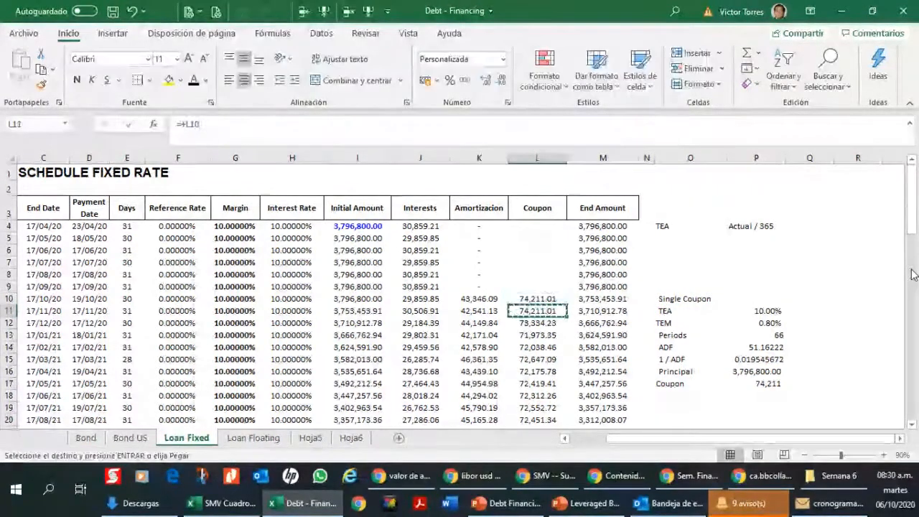
key(Down)
key(ctrl+shift+Down)
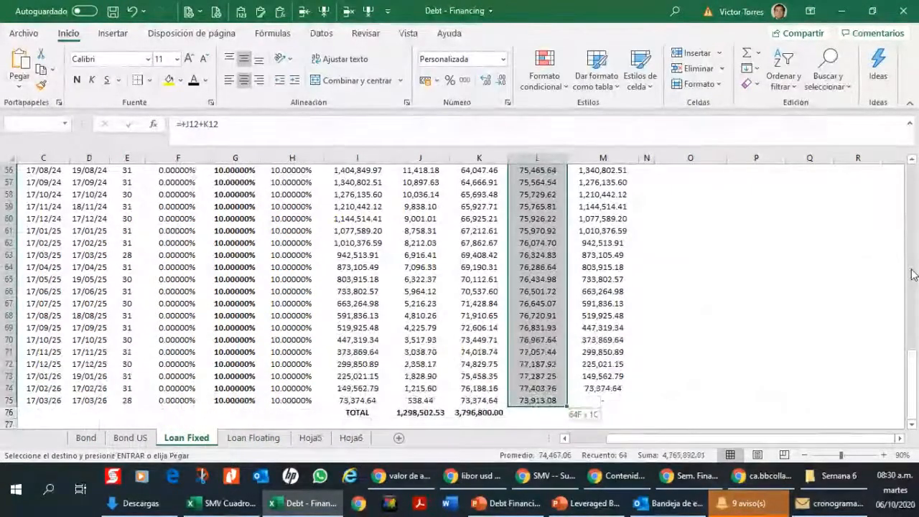
key(ctrl+v)
key(ctrl+Down)
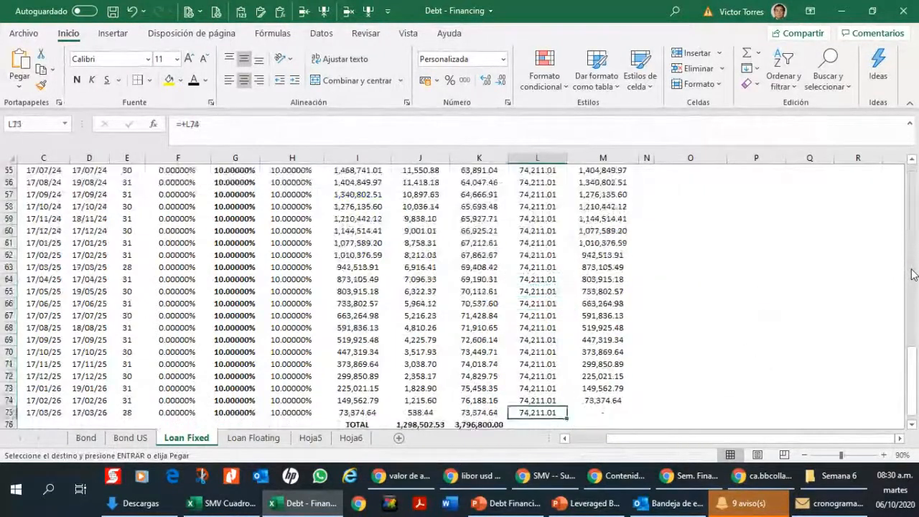
Step: Calculate the first amortization in K10 as coupon minus interest with the formula +L10-J10
key(Left)
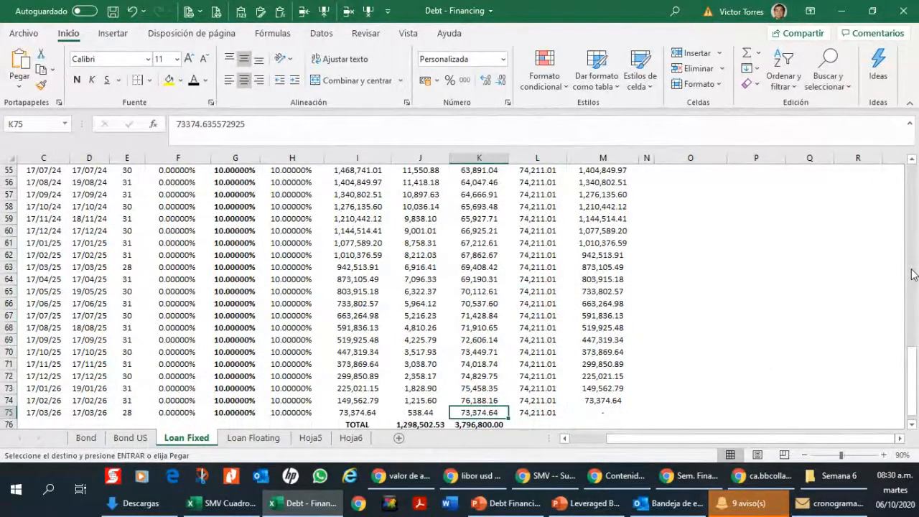
key(ctrl+Up)
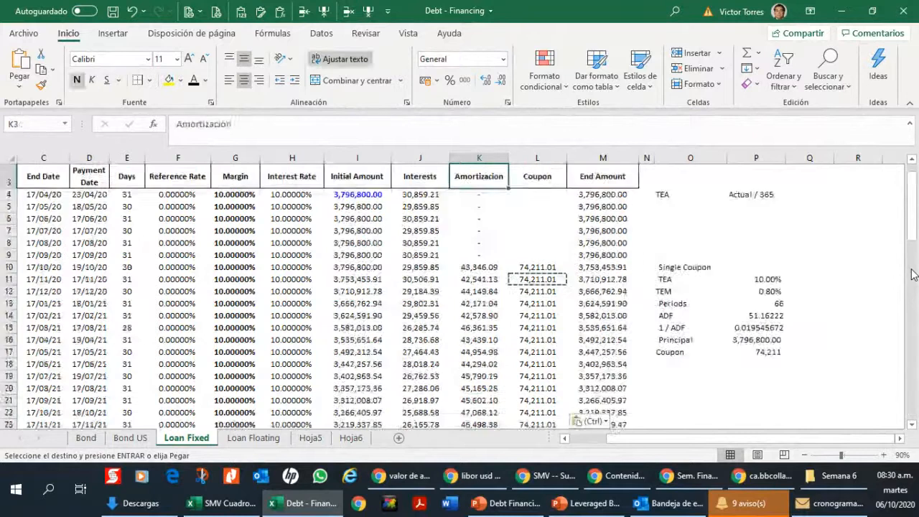
scroll(913, 275, up, 1)
key(Down)
key(Down)
key(Down)
key(Down)
key(Down)
key(Down)
key(Down)
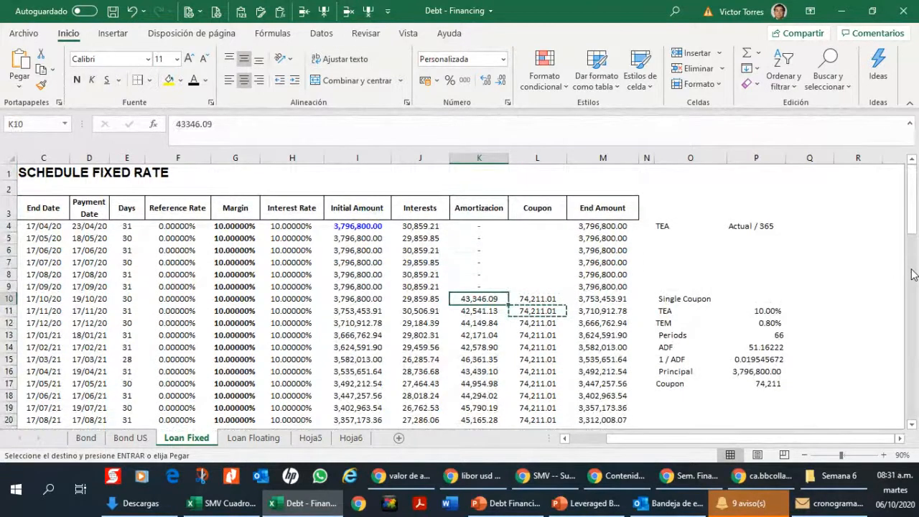
text(+)
key(Right)
text(-)
key(Left)
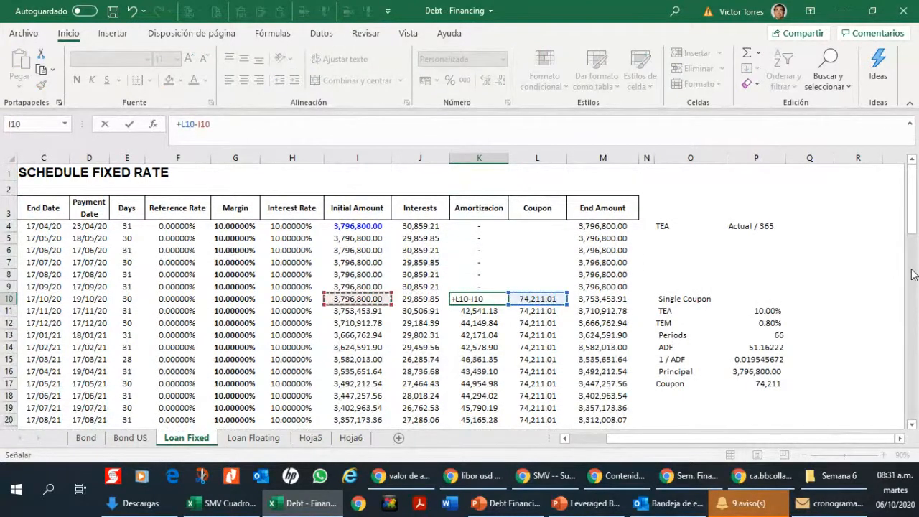
key(Return)
key(Up)
Step: Copy the amortization formula from K10 down the Amortizacion column through K75
key(ctrl+c)
key(Down)
key(ctrl+shift+Down)
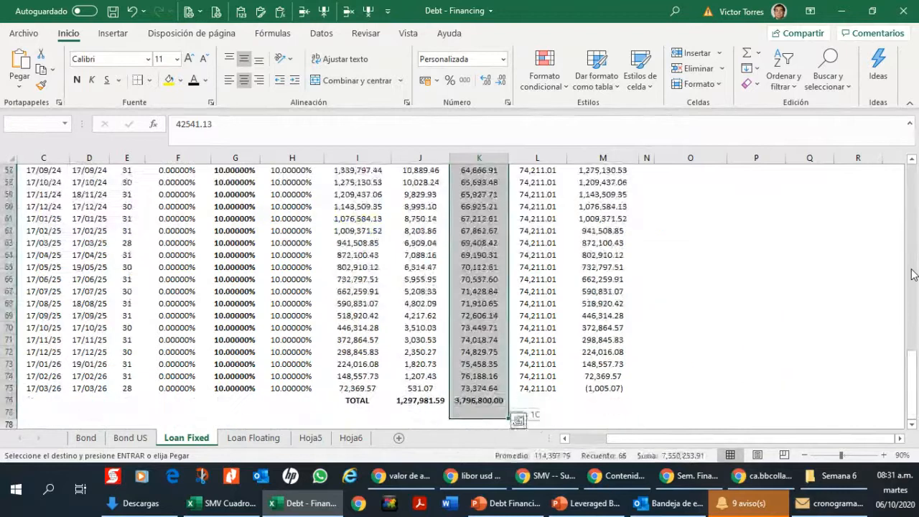
key(ctrl+v)
Step: Check the schedule's last rows, including the amortization total in K76 and the final end amount in M75
scroll(913, 275, up, 15)
key(Down)
key(ctrl+Down)
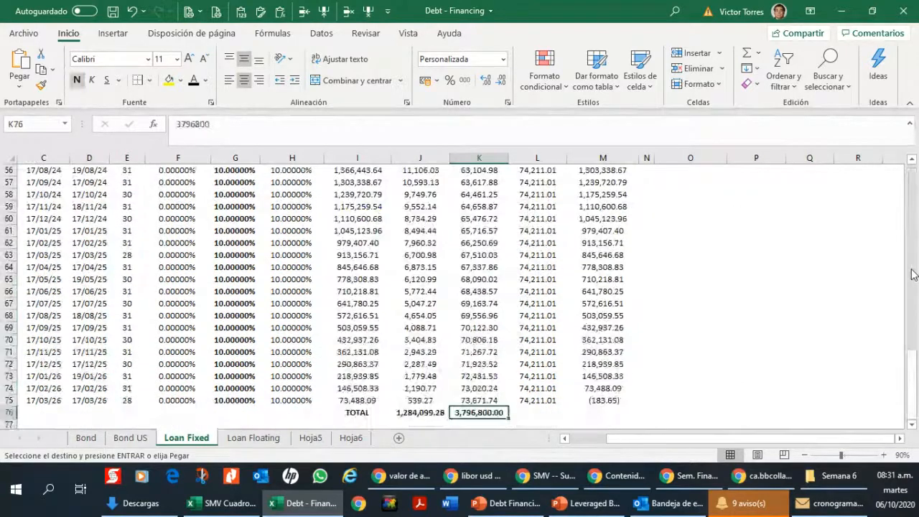
key(Right)
key(Up)
key(Right)
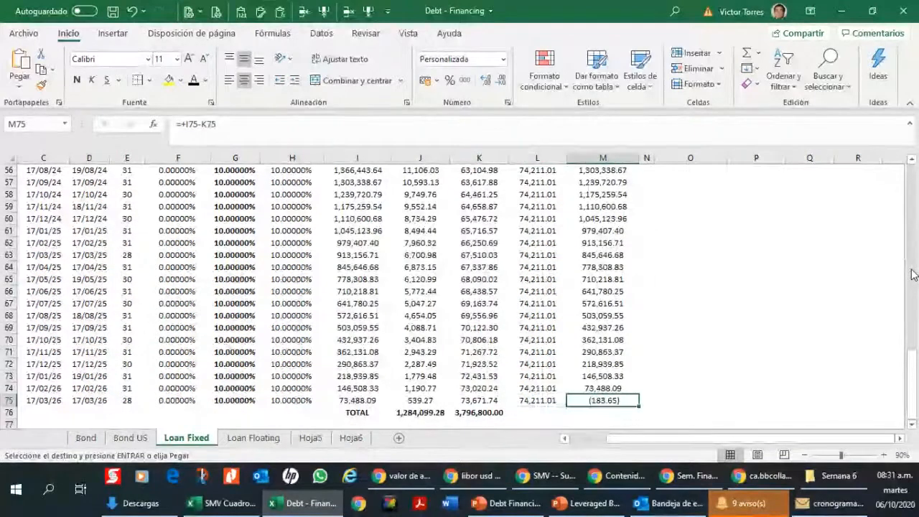
Step: Review the amortization, coupon and end amount formulas in K10, L10 and M10
key(ctrl+Up)
key(Down)
key(Down)
key(Down)
key(Down)
key(Down)
key(Down)
key(Down)
key(Left)
key(Left)
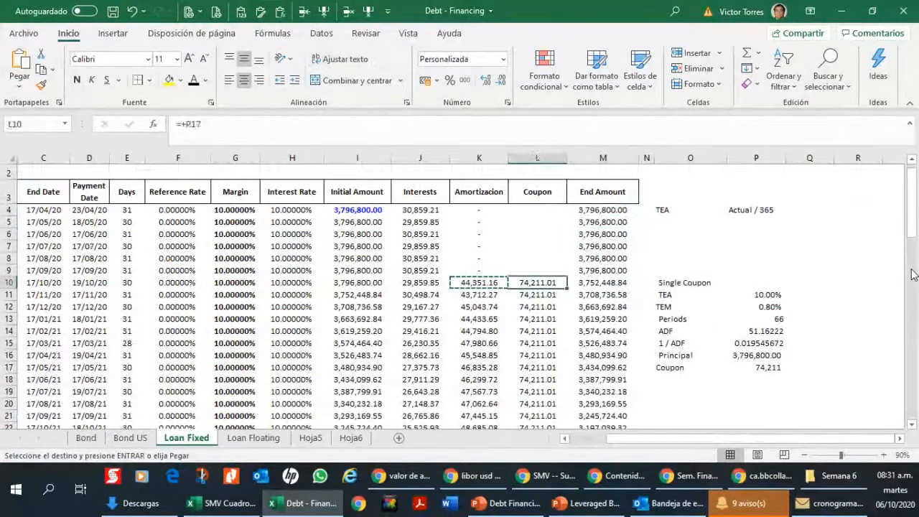
key(Right)
key(Left)
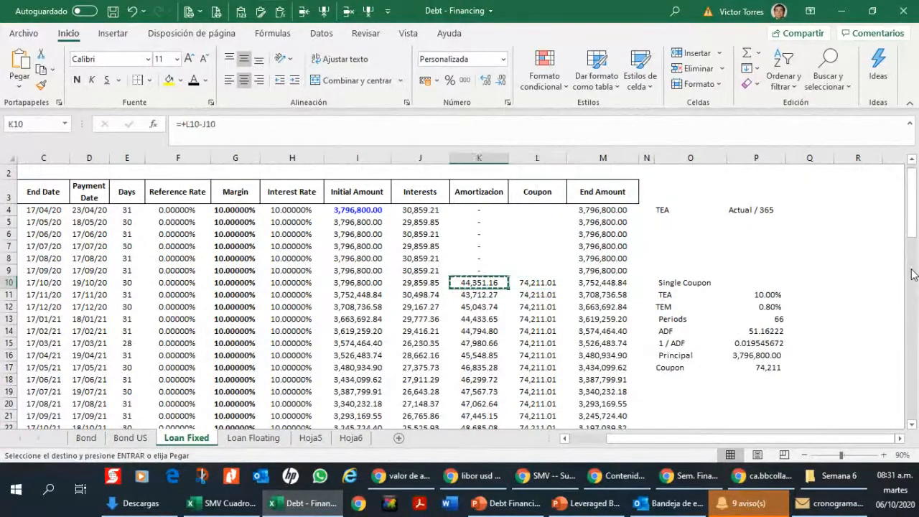
key(Right)
key(Right)
key(Left)
key(Left)
key(Left)
key(Right)
key(Right)
key(Right)
key(Right)
key(Right)
key(Right)
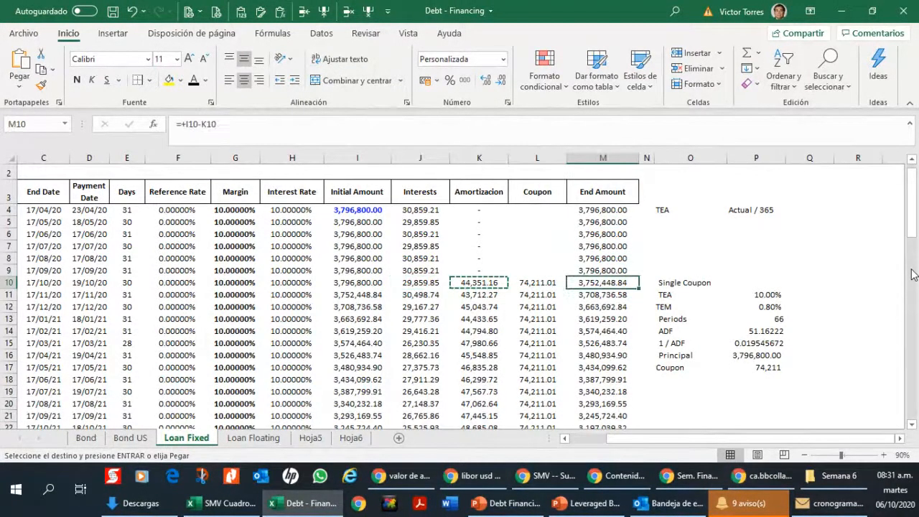
Step: Review the single coupon inputs, checking the 1 / ADF formula in P15 and the TEM formula in P12
key(Down)
key(Down)
key(Down)
key(Down)
key(Down)
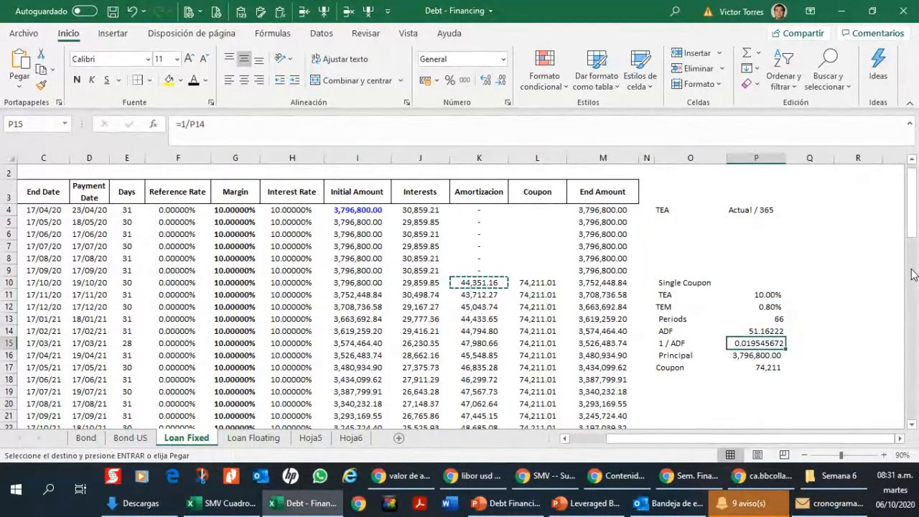
key(Up)
key(Up)
key(Up)
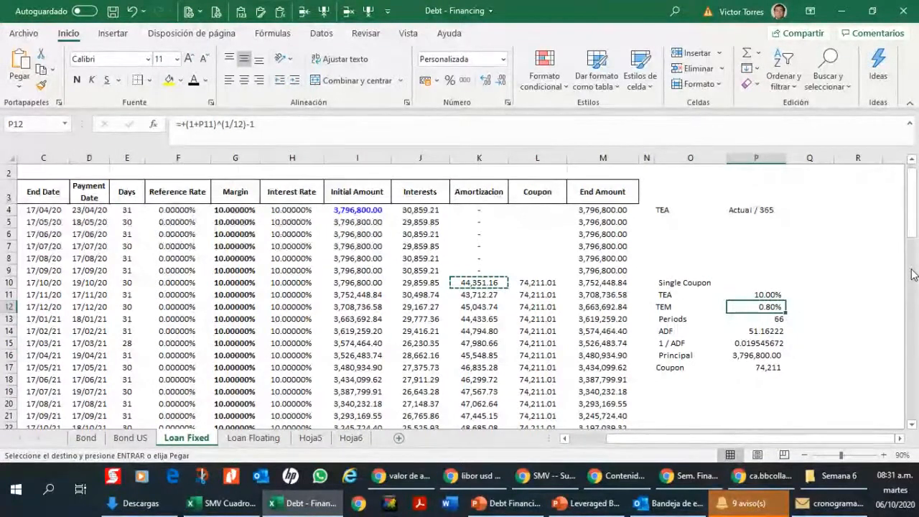
click(237, 125)
key(Escape)
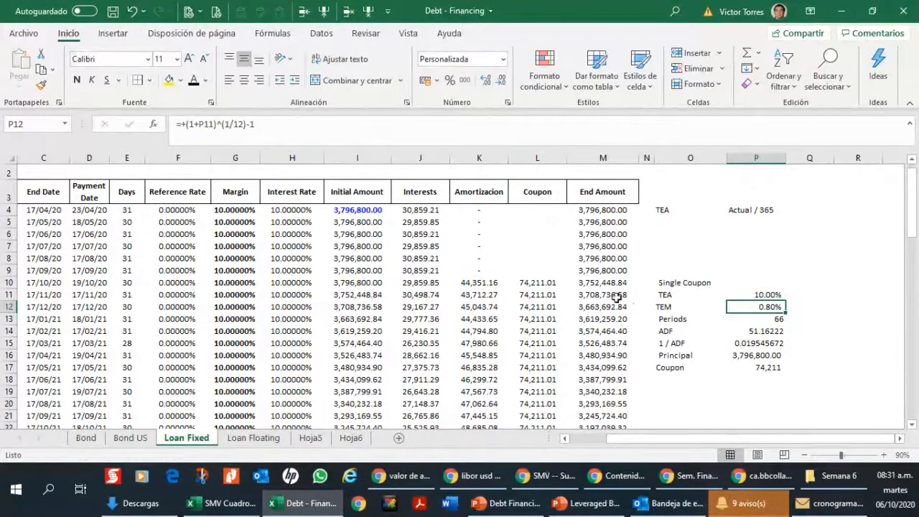
Step: Examine row 10's initial amount, interest and coupon in I10, J10 and L10
click(519, 285)
click(363, 281)
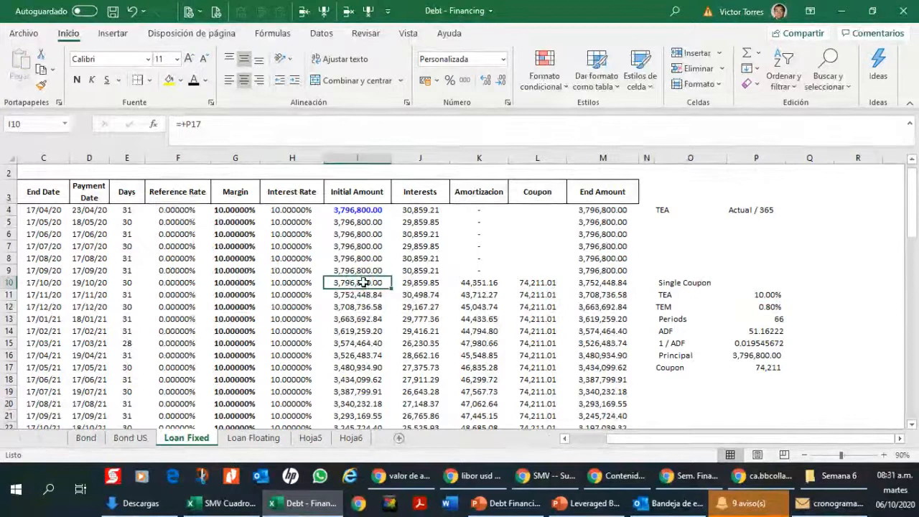
click(423, 283)
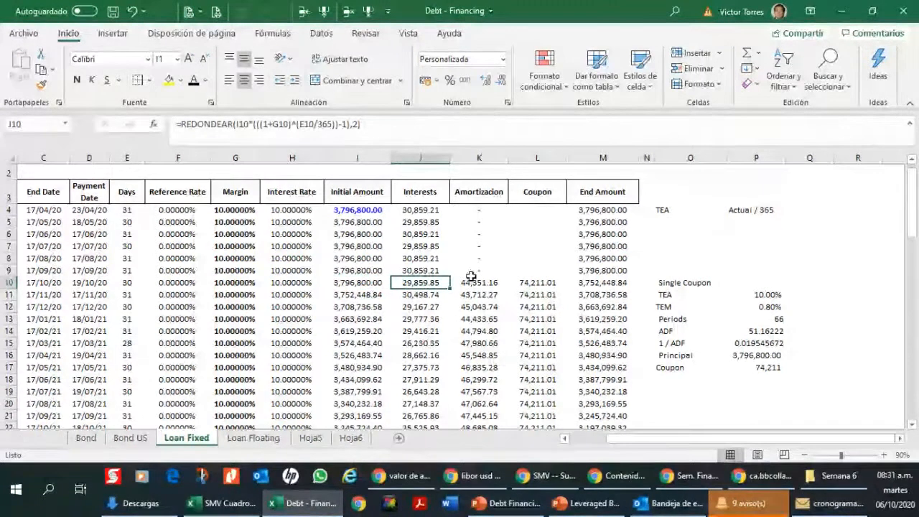
click(562, 280)
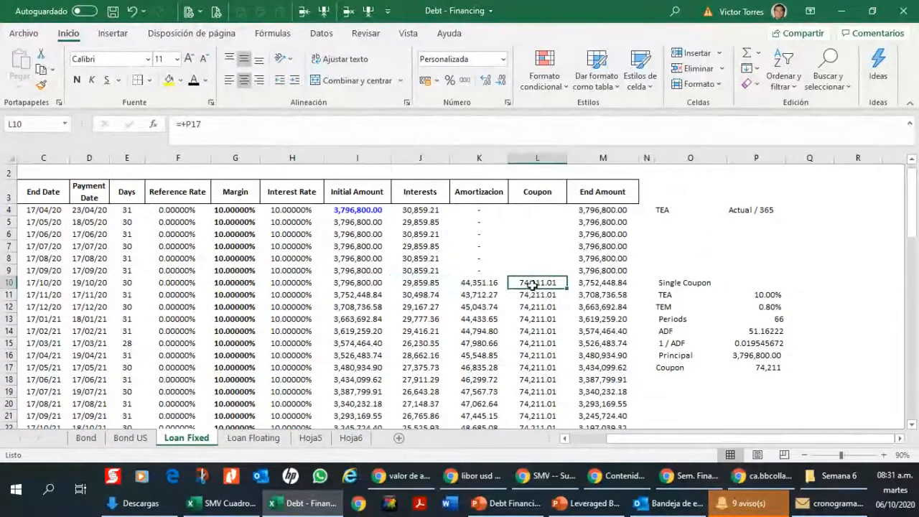
Step: Review the interest formula in J10 and its references to the initial amount, margin and days over 365
click(428, 283)
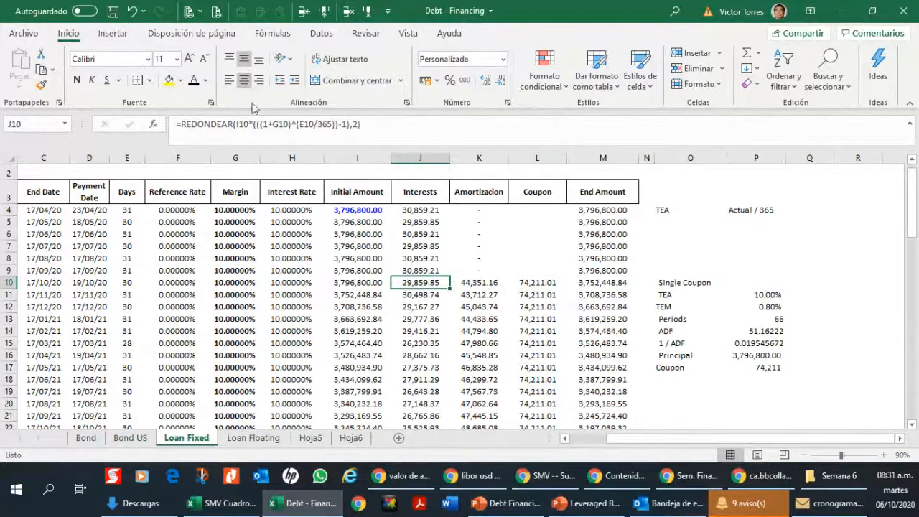
click(323, 125)
key(Escape)
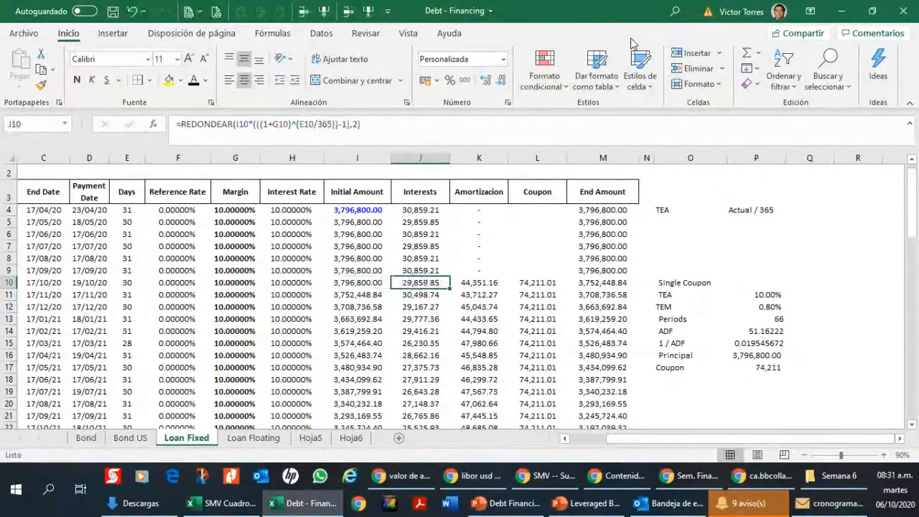
key(Right)
key(Right)
key(Right)
key(Left)
key(Left)
key(Left)
key(F2)
key(Left)
key(Left)
key(Left)
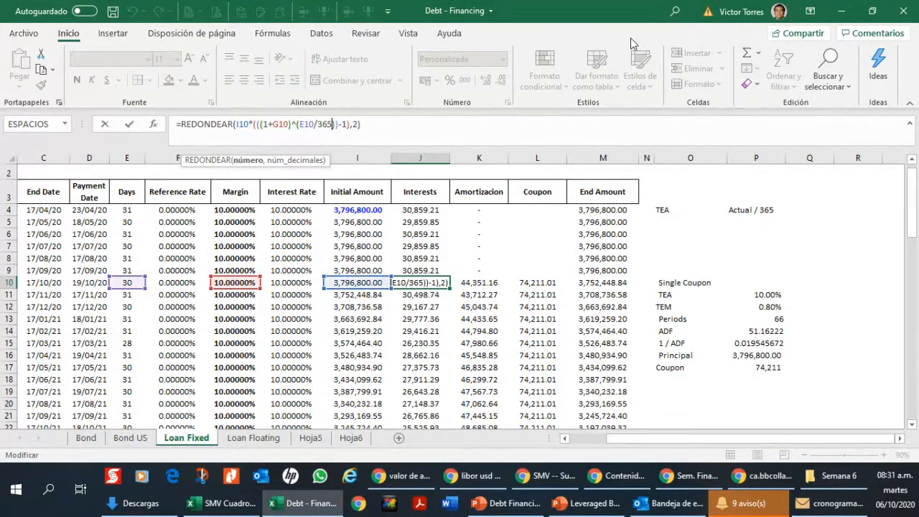
key(Escape)
key(Right)
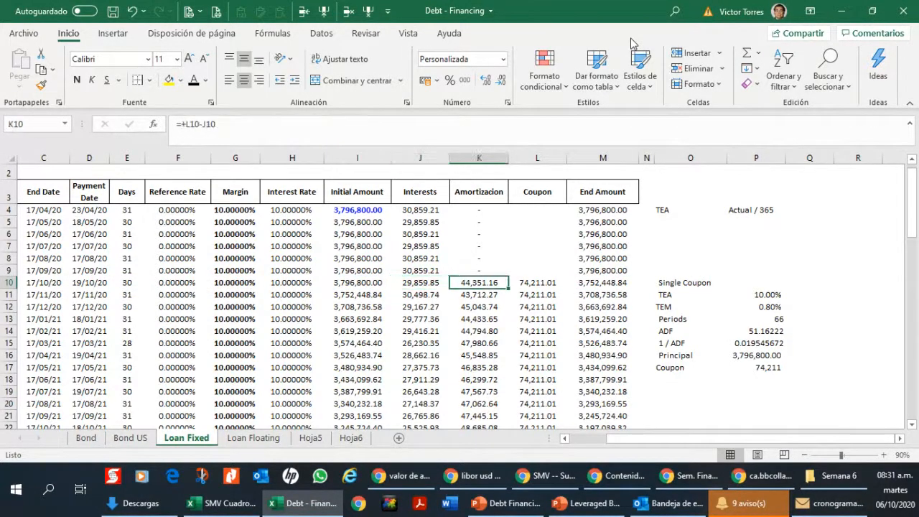
key(Left)
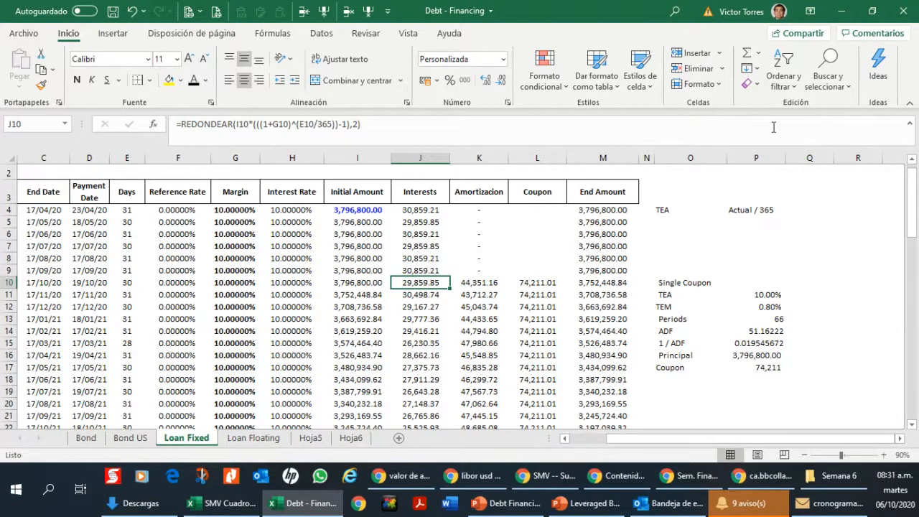
Step: Compare the day-count basis in P4 with the 1 / ADF and coupon formulas in P15 and P17
click(748, 215)
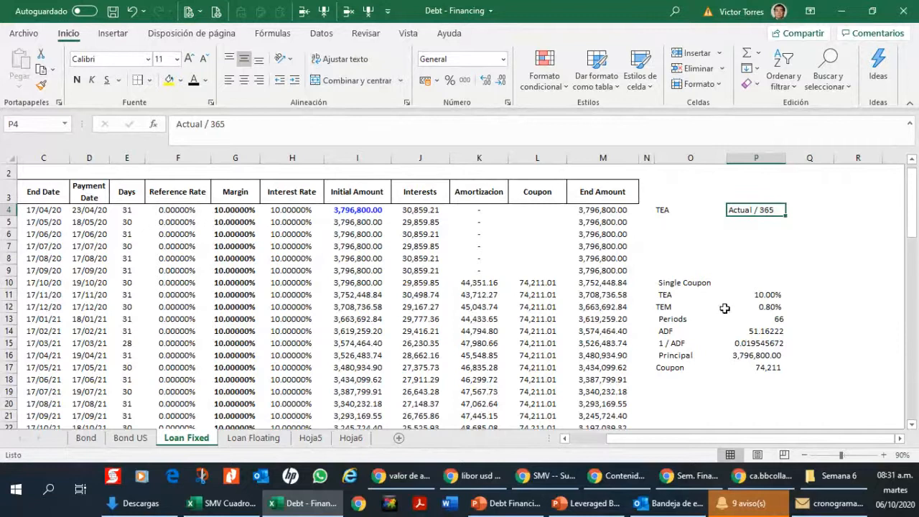
click(752, 345)
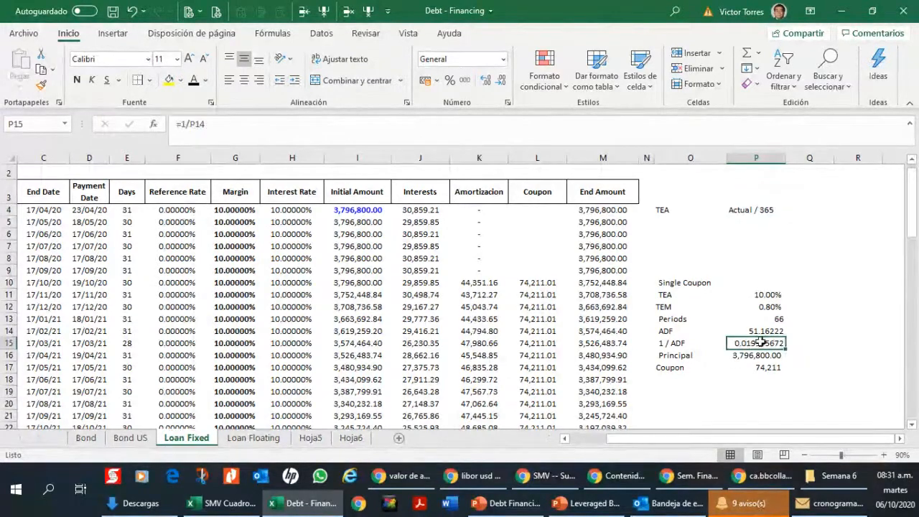
click(774, 366)
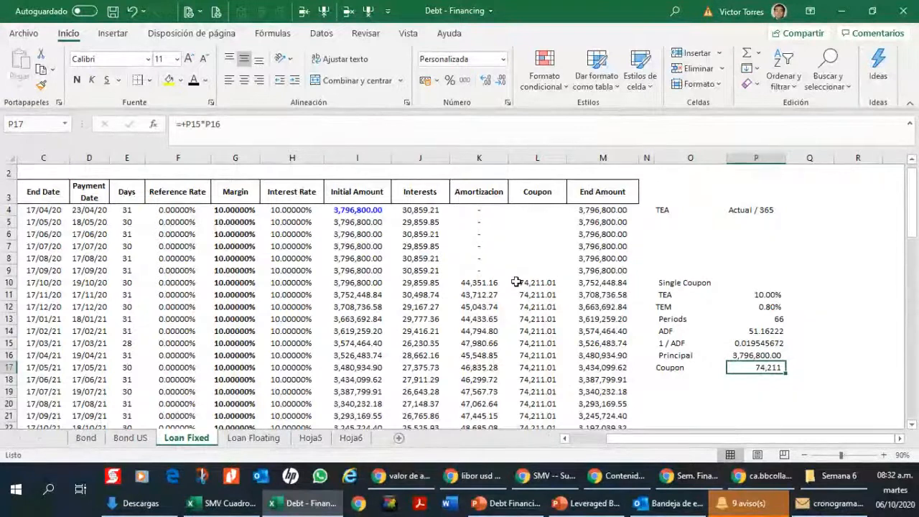
Step: Check the last period's coupon in L75 and end amount in M75
scroll(529, 287, down, 12)
scroll(529, 287, down, 8)
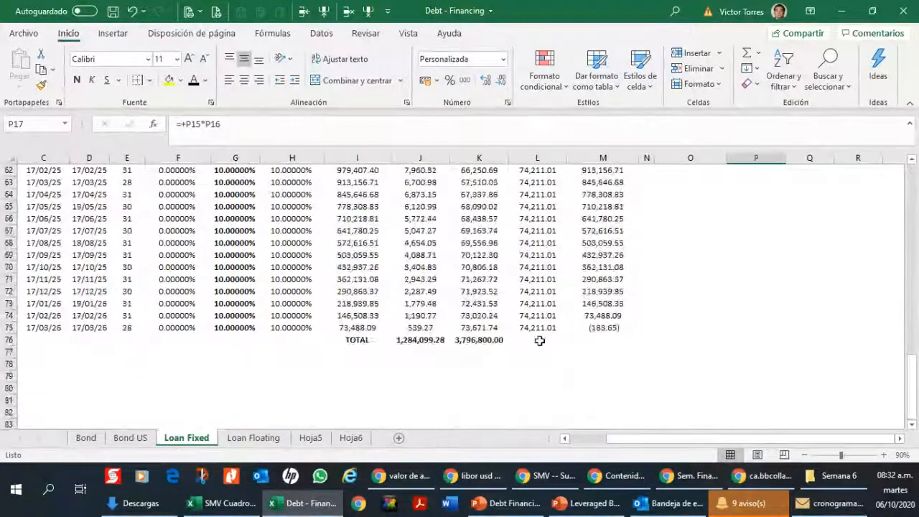
click(539, 328)
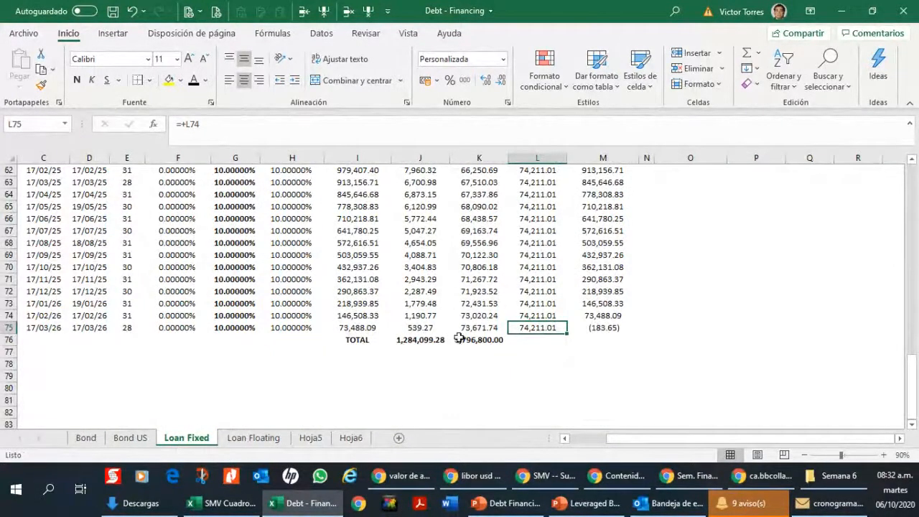
click(607, 328)
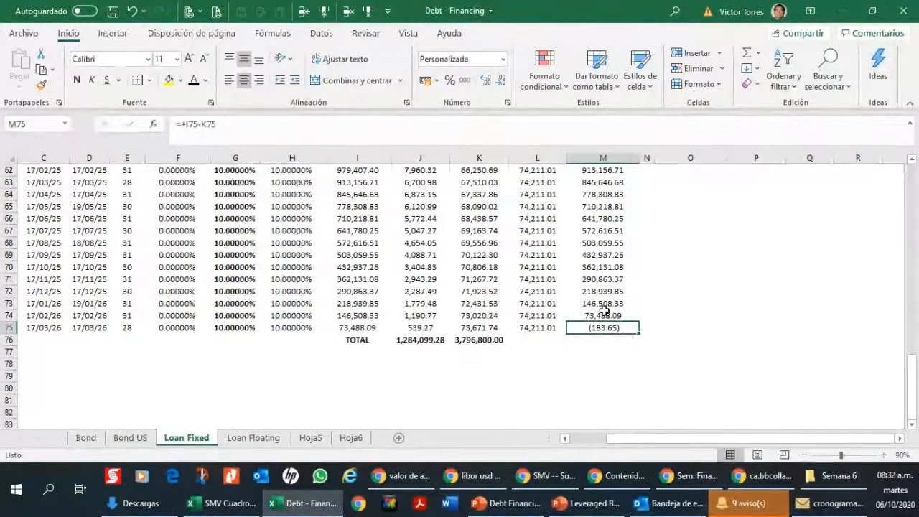
Step: Enter the day-count basis "30 /360" in P6, under the Actual / 365 basis
scroll(605, 314, up, 6)
scroll(589, 303, up, 14)
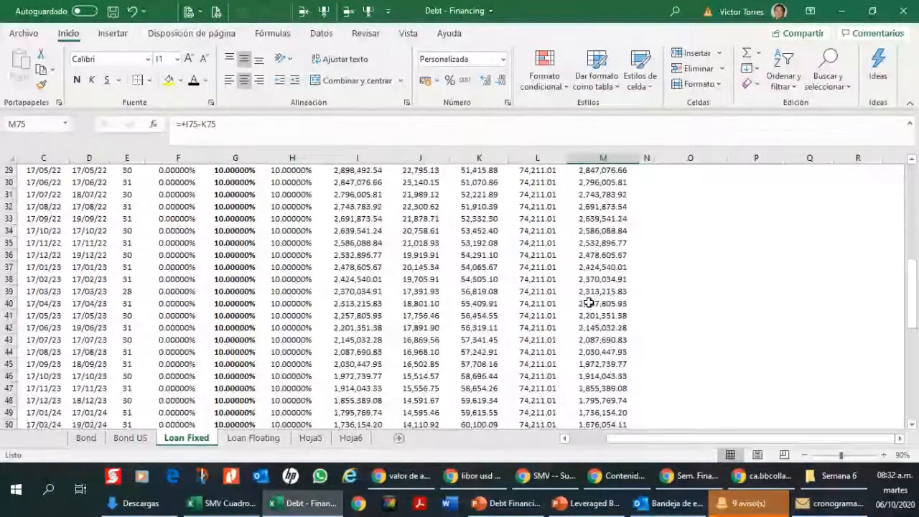
click(428, 299)
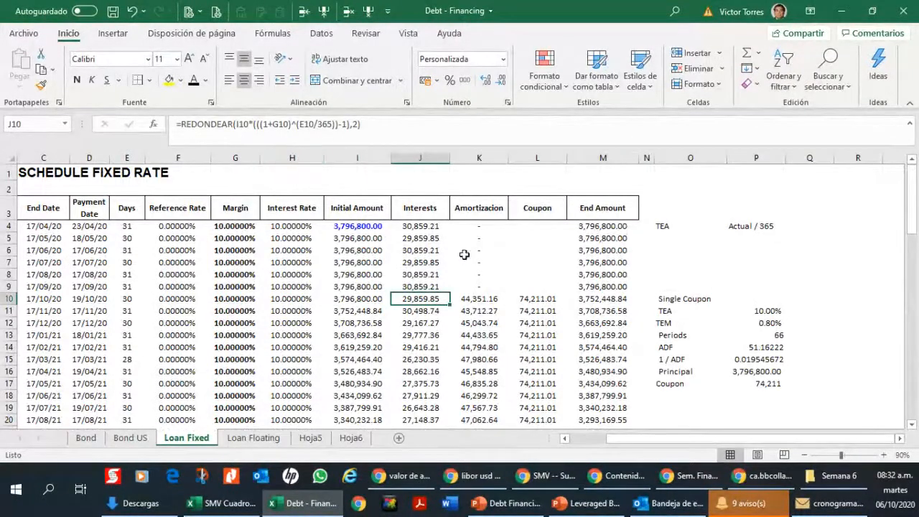
click(730, 228)
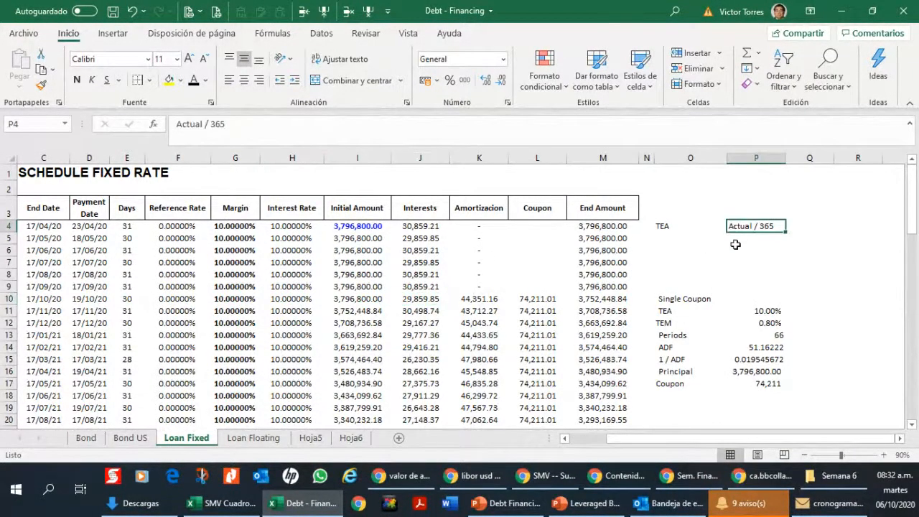
click(735, 247)
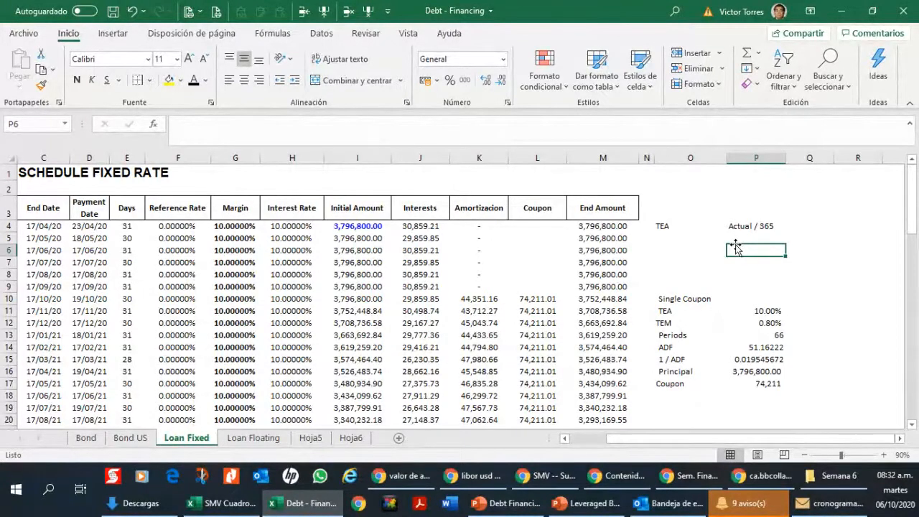
text(Act)
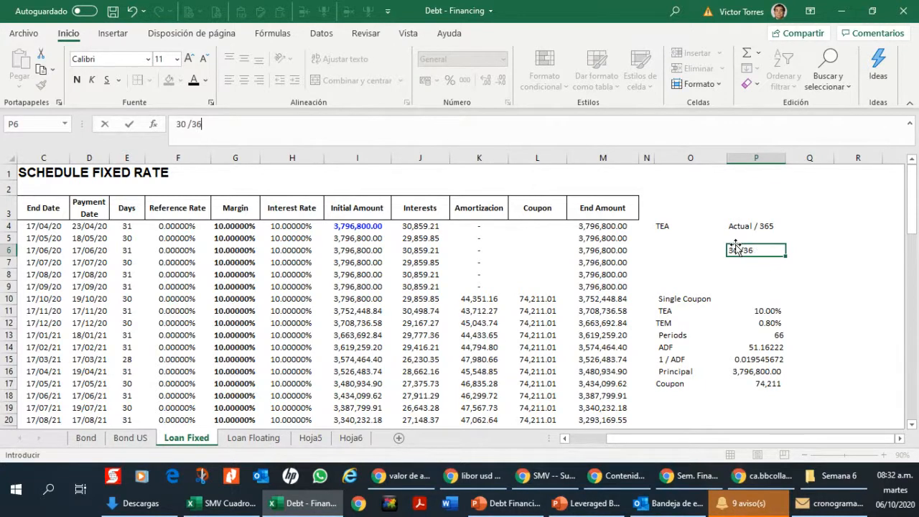
key(Return)
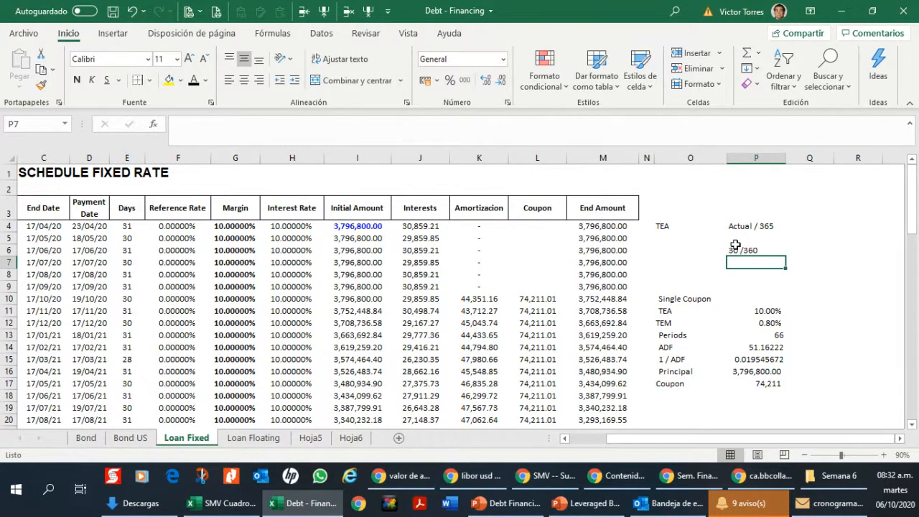
Step: Review how the coupons in L10 and L11 link back to the single coupon formula in P17
click(779, 386)
click(549, 308)
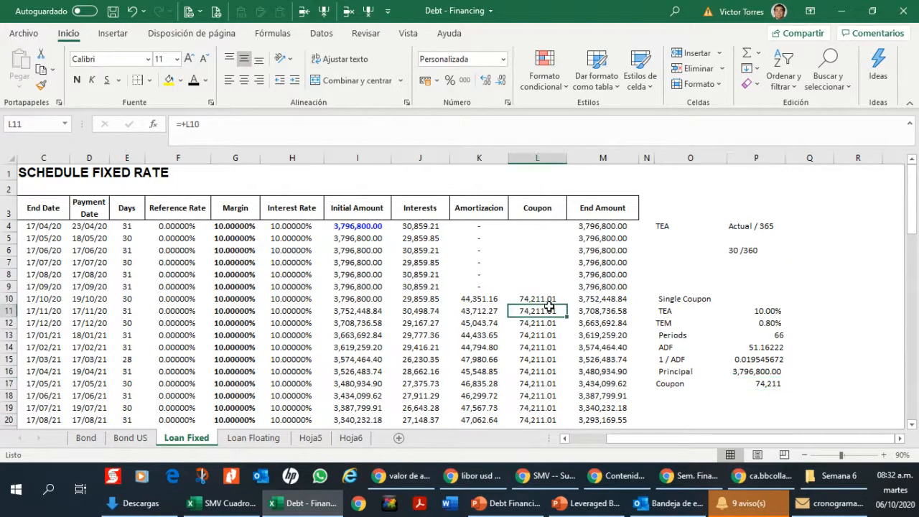
click(551, 299)
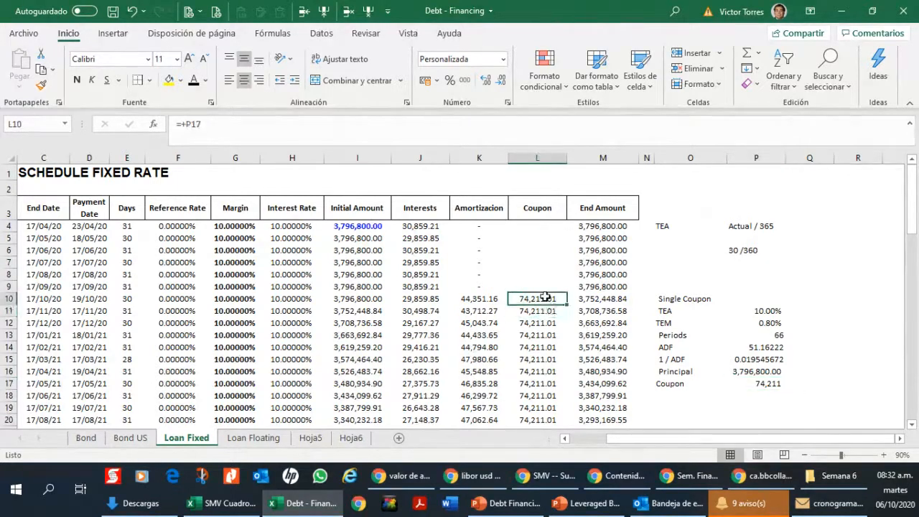
click(686, 391)
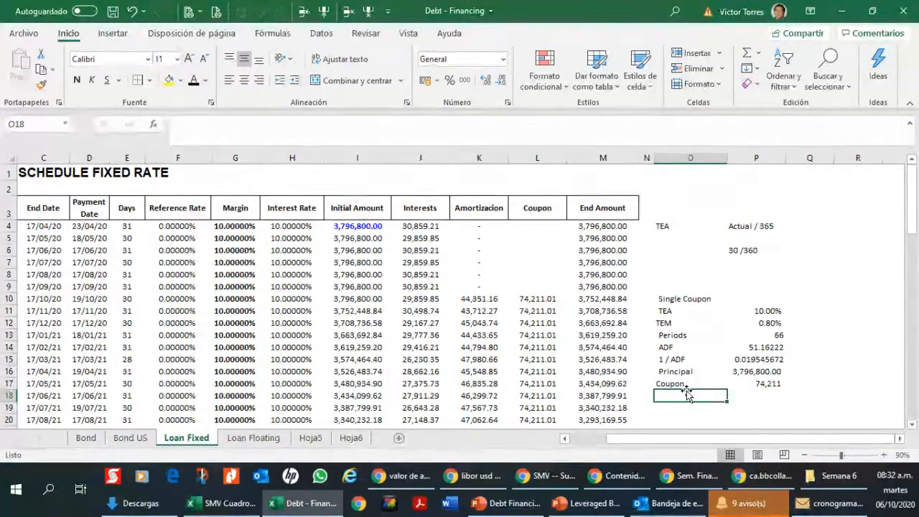
click(747, 385)
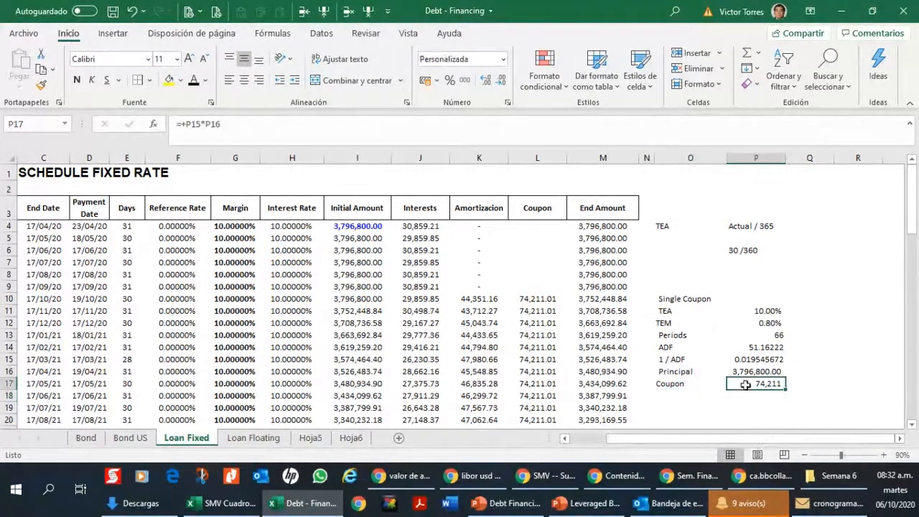
Step: Add a second "Coupon" line in O18:P18 that takes the coupon from P17 and is pasted as a fixed value
click(675, 397)
text(Coupon)
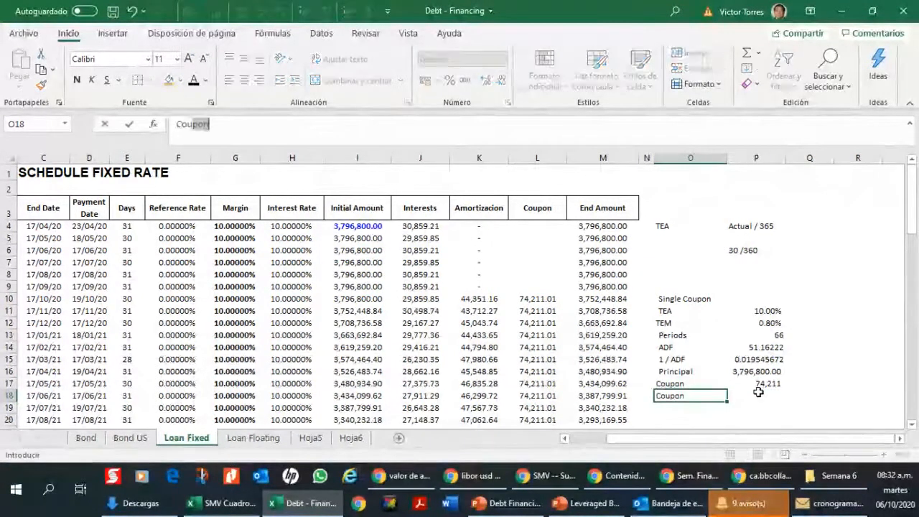
key(Tab)
text(+)
key(Up)
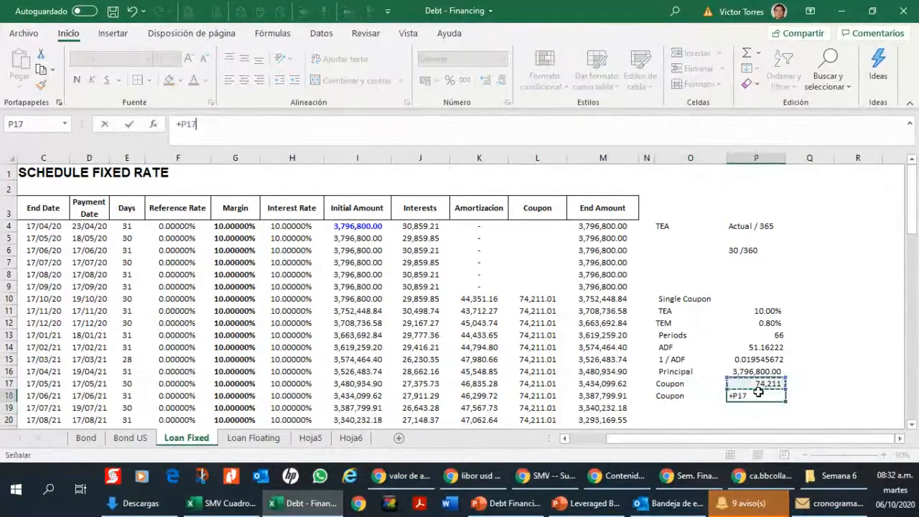
key(Return)
key(Up)
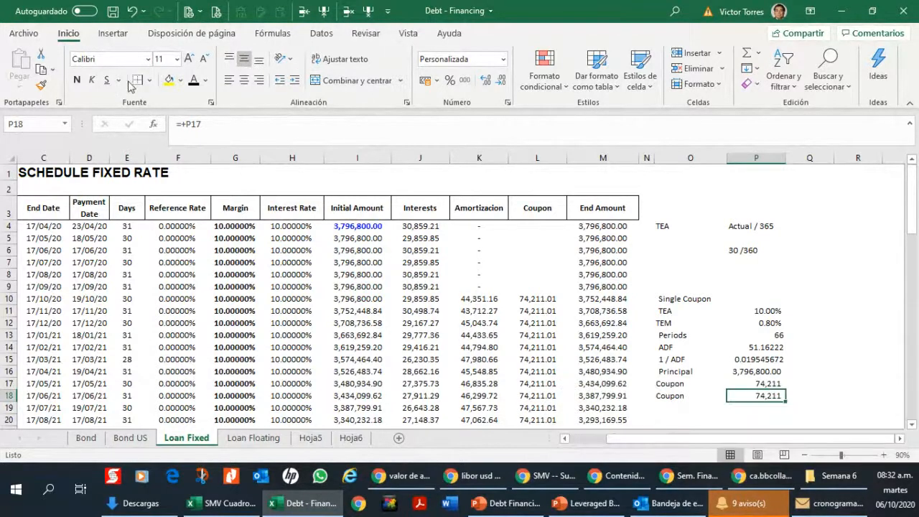
click(42, 70)
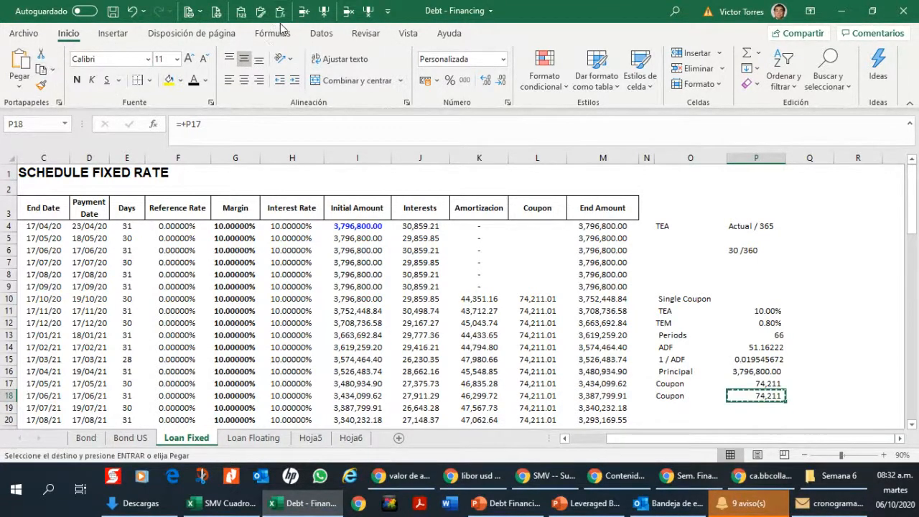
click(240, 11)
Step: Link P19 to the schedule's final end amount in M75
scroll(701, 315, down, 2)
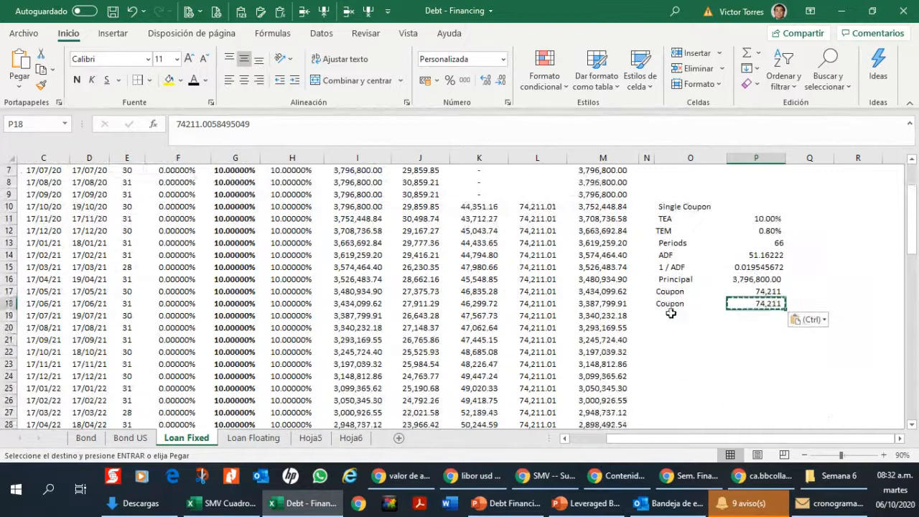
click(670, 313)
key(Right)
text(+)
key(Down)
key(Left)
key(Left)
key(Left)
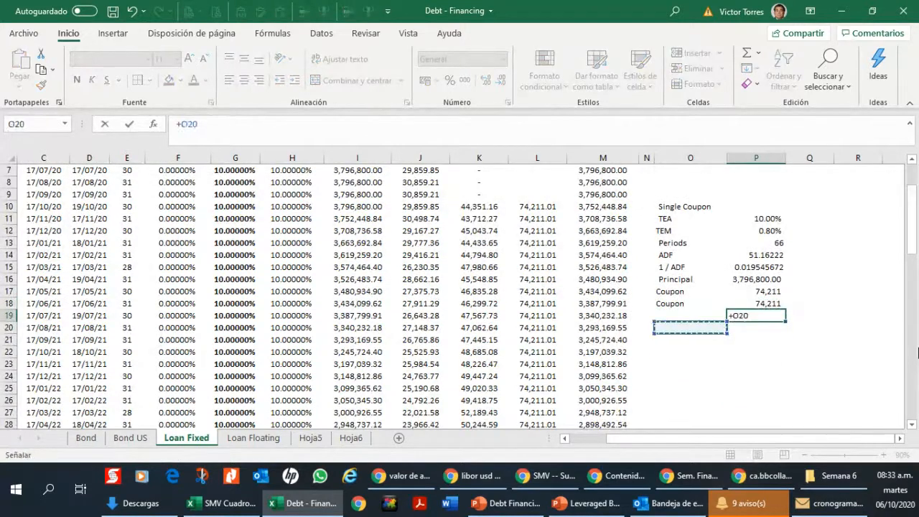
key(ctrl+Down)
key(Down)
key(Up)
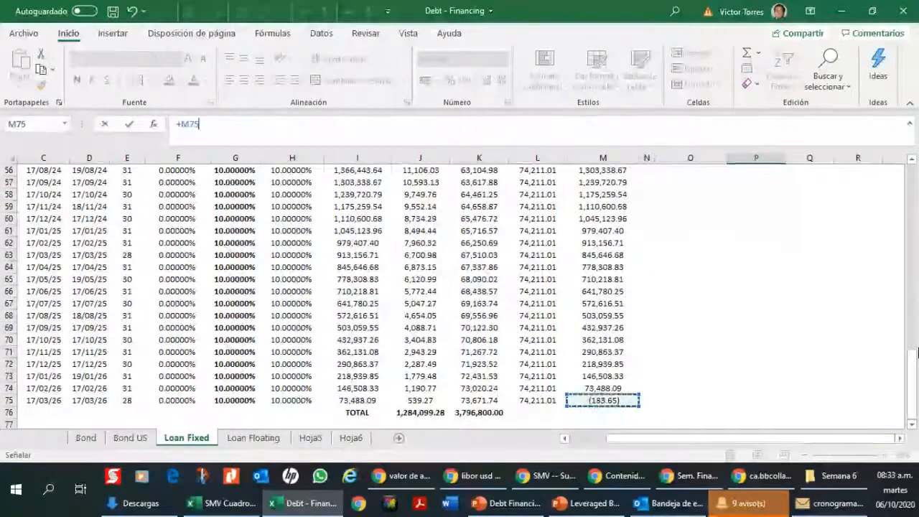
key(Return)
Step: Relink the first coupon of the schedule in L10 to the fixed coupon value in P18
key(Up)
key(Up)
key(Up)
key(Up)
key(Up)
key(Up)
key(Up)
key(Up)
key(Up)
key(Up)
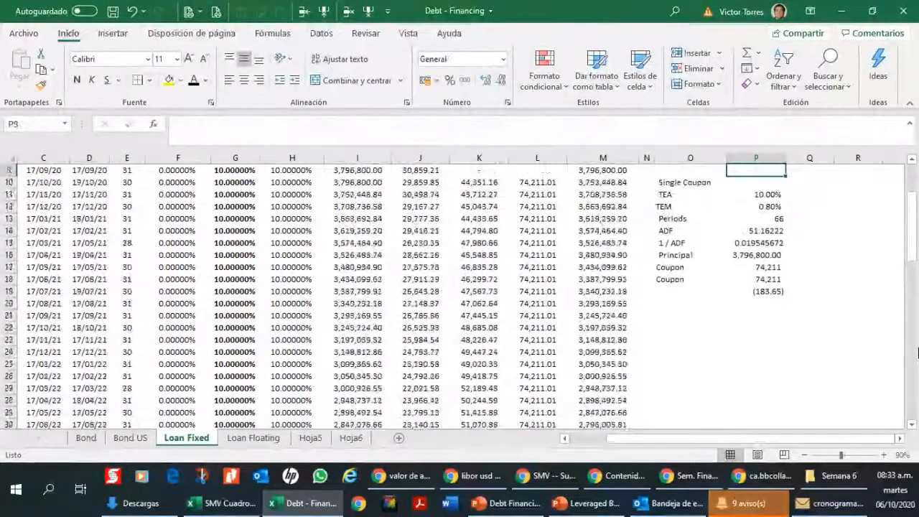
key(Left)
key(Left)
key(Left)
key(Left)
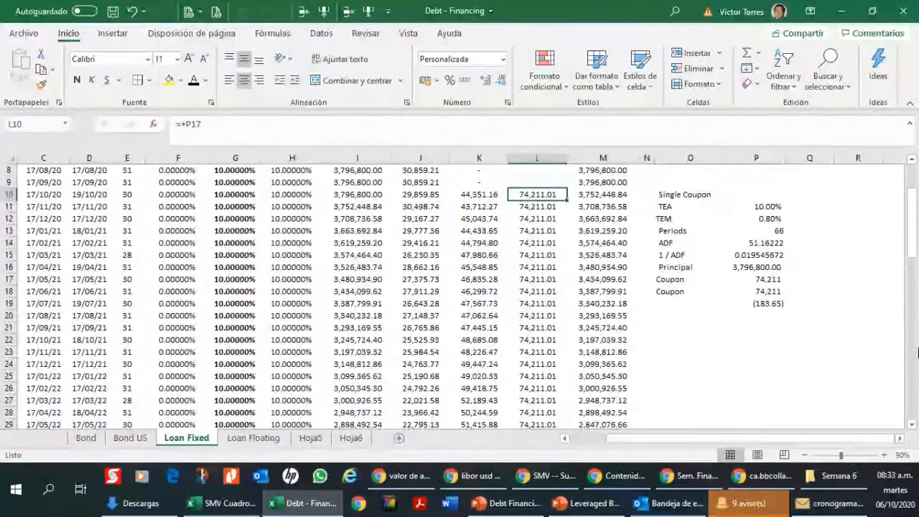
text(+)
key(Right)
key(Right)
key(Right)
key(Down)
key(Down)
key(Down)
key(Down)
key(Down)
key(Down)
key(Down)
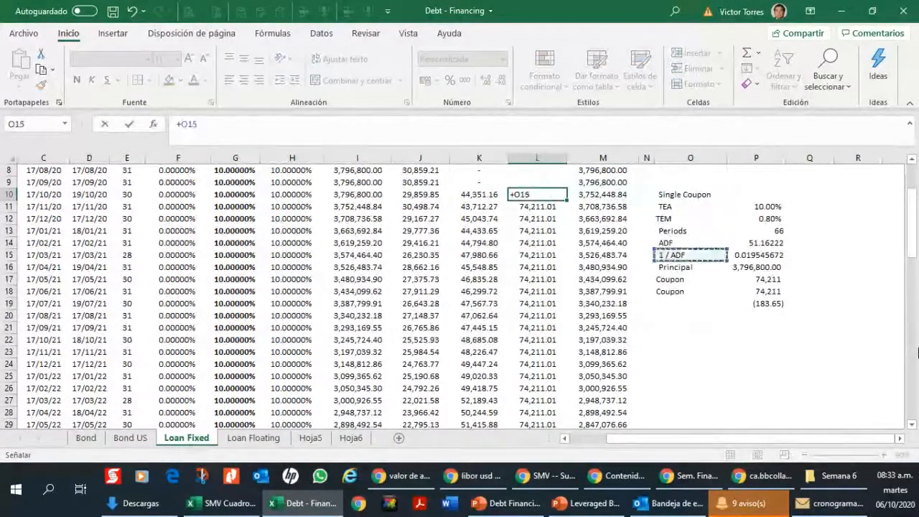
key(Right)
key(Down)
key(Return)
key(Up)
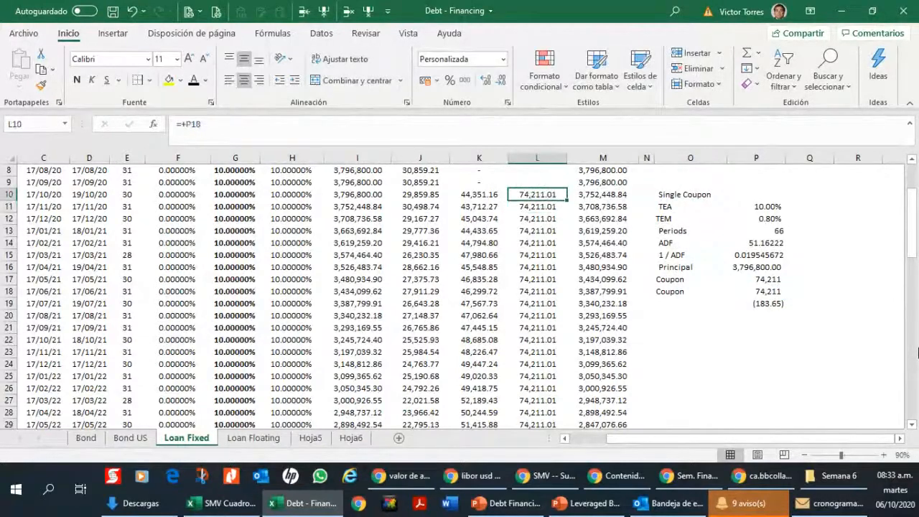
key(Right)
key(Right)
key(Right)
key(Right)
key(Down)
key(Down)
key(Down)
key(Down)
key(Down)
key(Down)
key(Down)
key(Down)
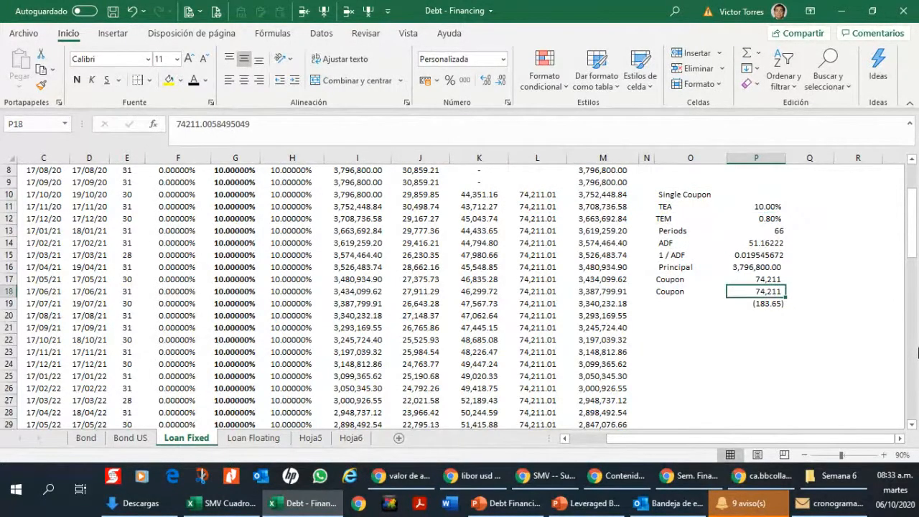
click(316, 34)
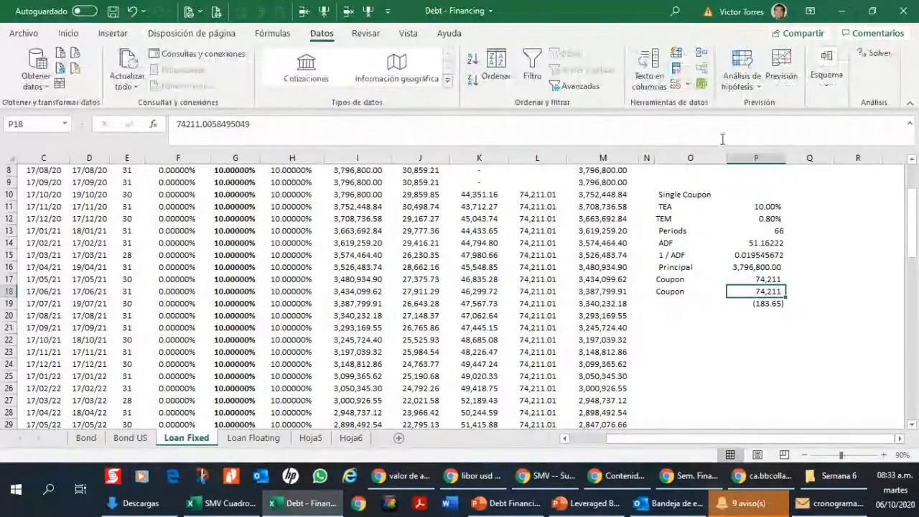
click(741, 79)
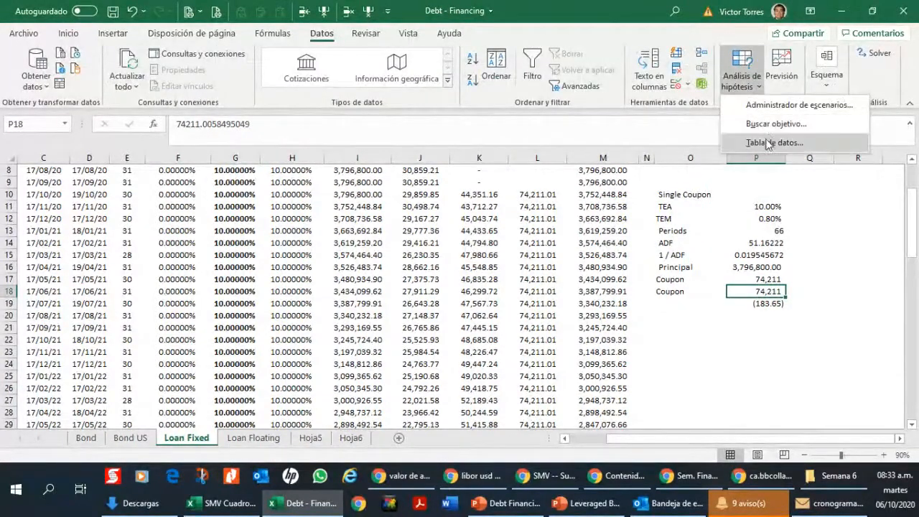
click(488, 224)
Step: Review the coupon link in L11, the interest formula in J9 and the day counts in column E
click(537, 207)
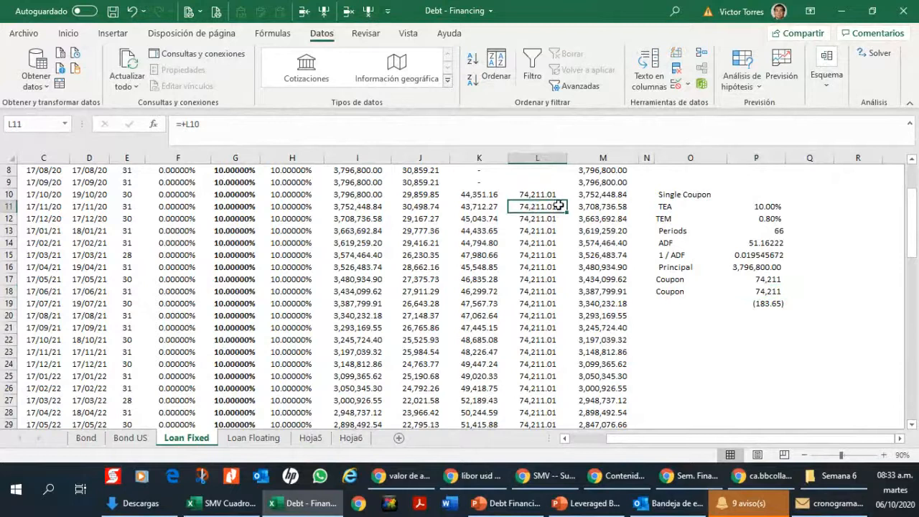
scroll(542, 228, up, 2)
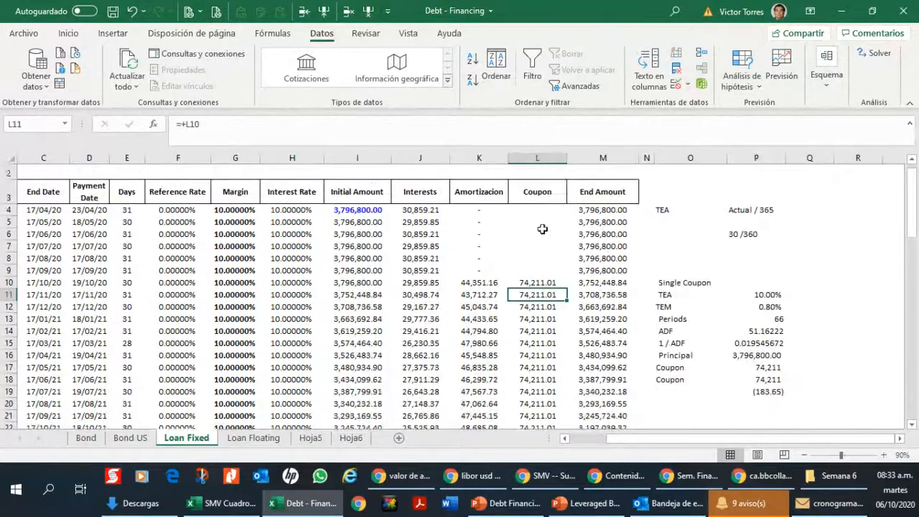
click(438, 271)
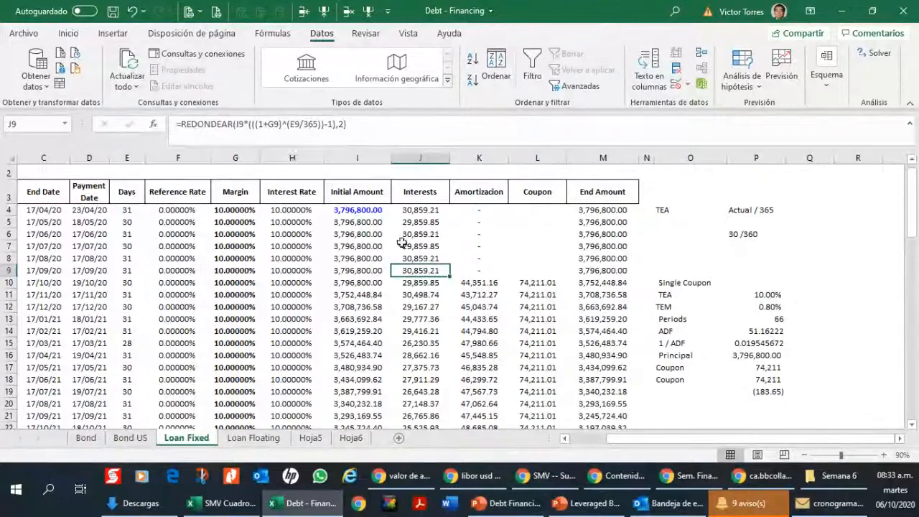
drag(129, 232, 127, 347)
click(128, 368)
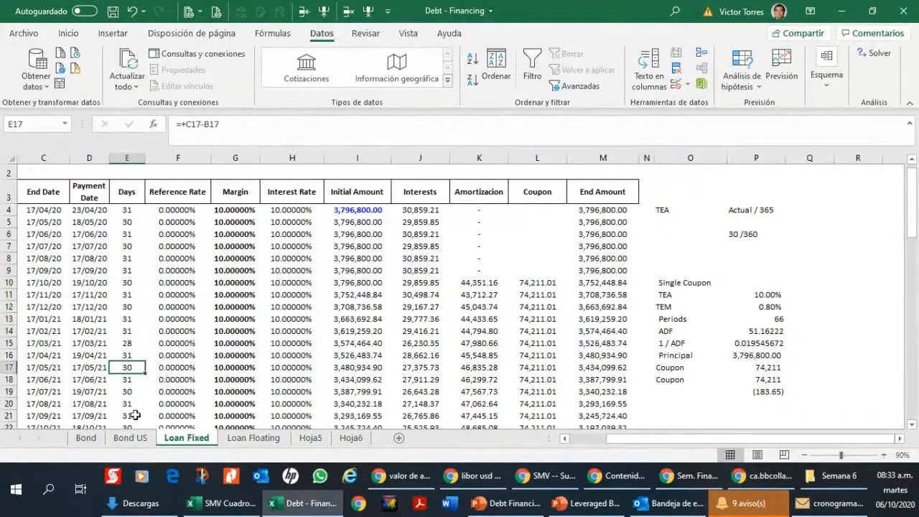
Step: Run Goal Seek to set the final balance in P19 to 0 by changing the fixed coupon in P18, and accept the solution
click(777, 389)
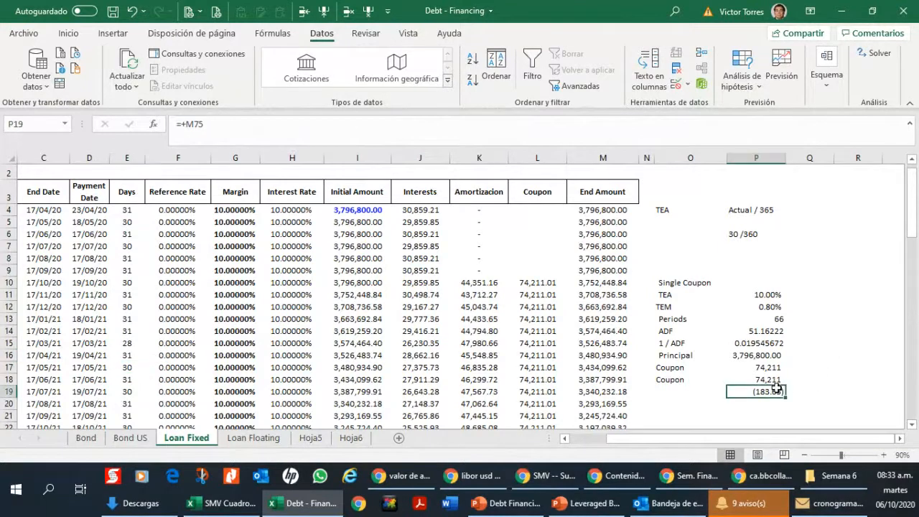
click(735, 84)
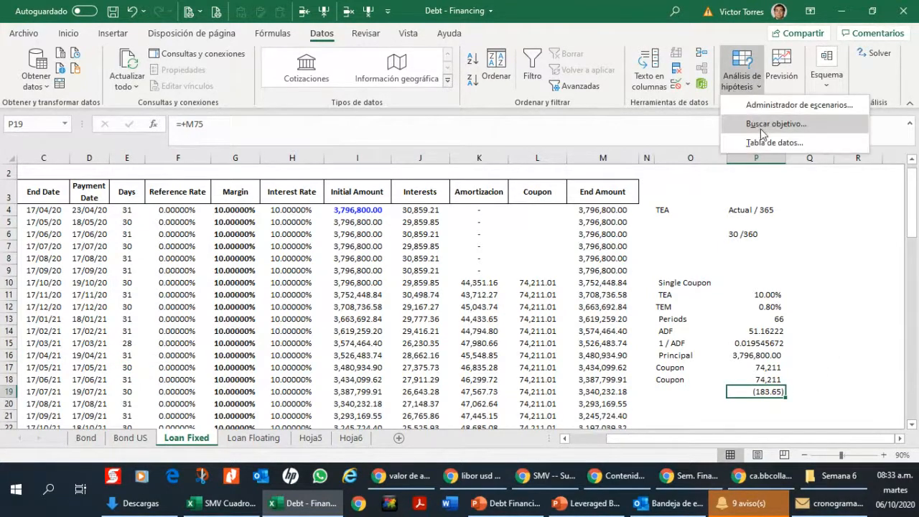
click(763, 123)
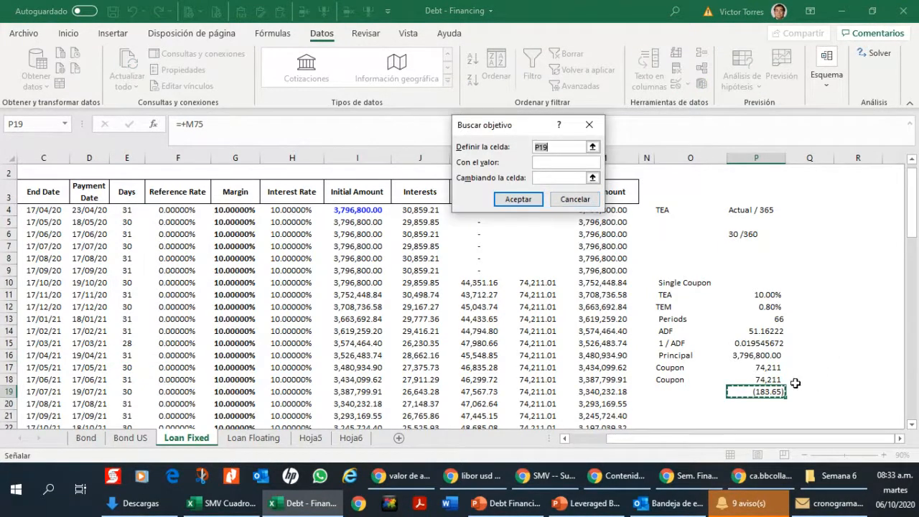
key(Escape)
click(741, 75)
click(776, 122)
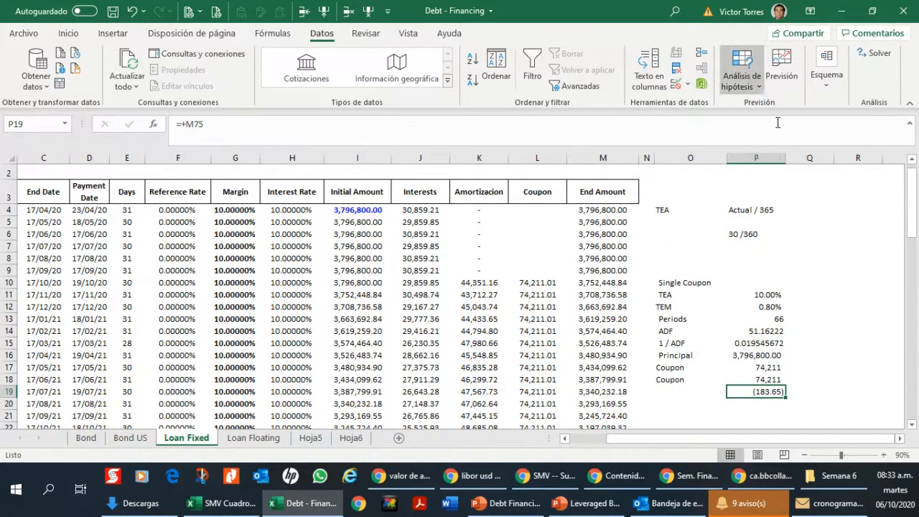
click(551, 163)
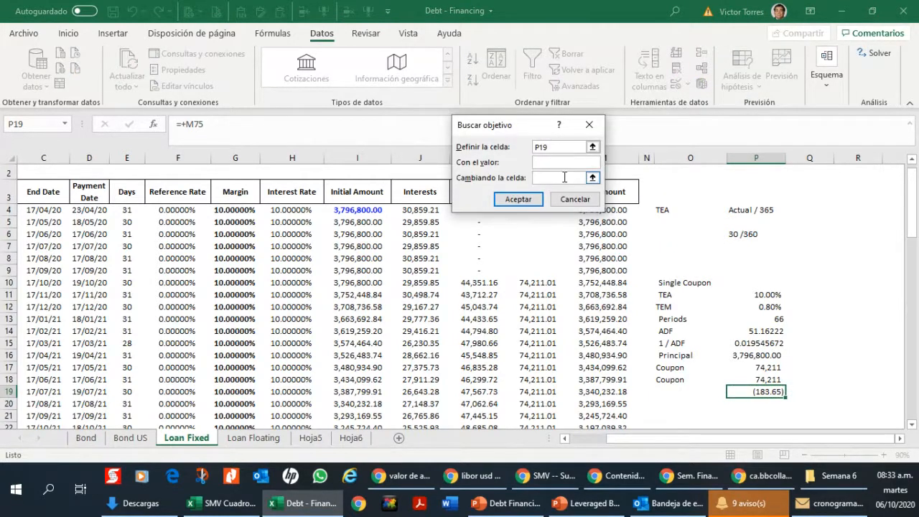
click(592, 178)
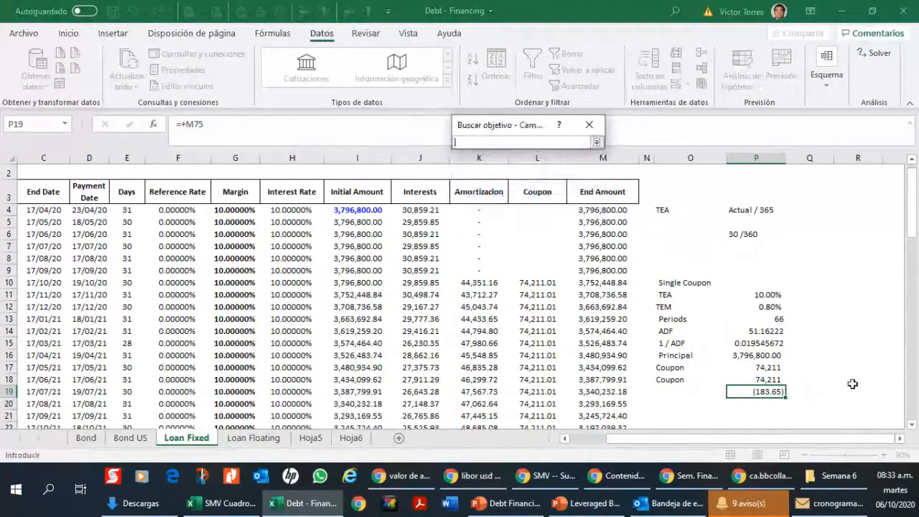
click(768, 379)
click(596, 142)
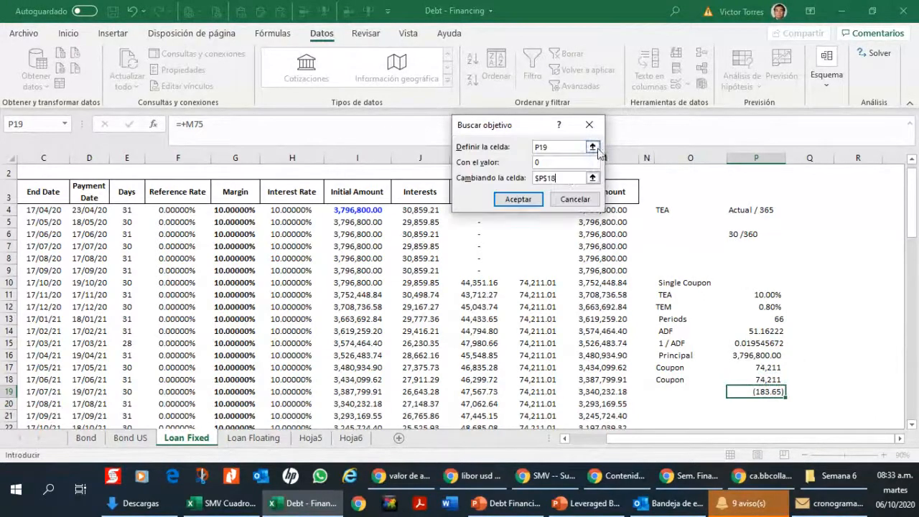
click(529, 200)
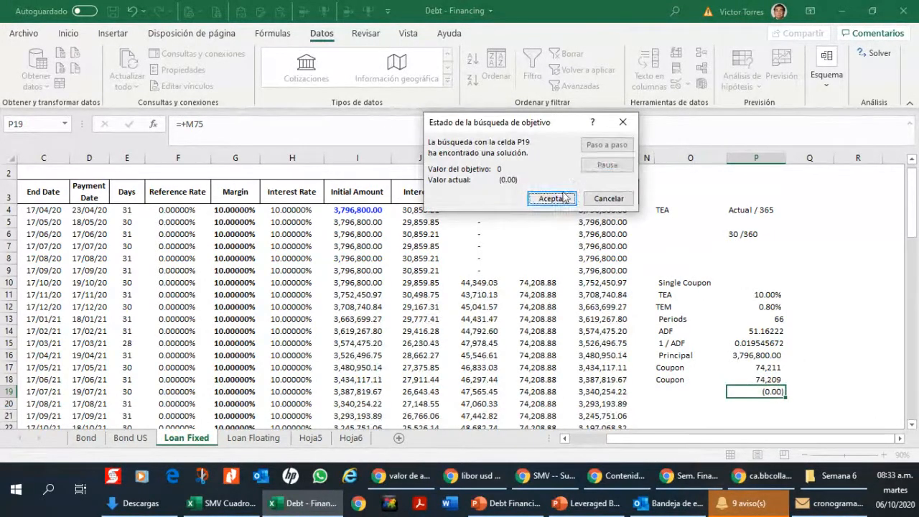
click(531, 199)
Step: Check the recalculated coupons in column L through to the end of the loan schedule
scroll(529, 282, down, 20)
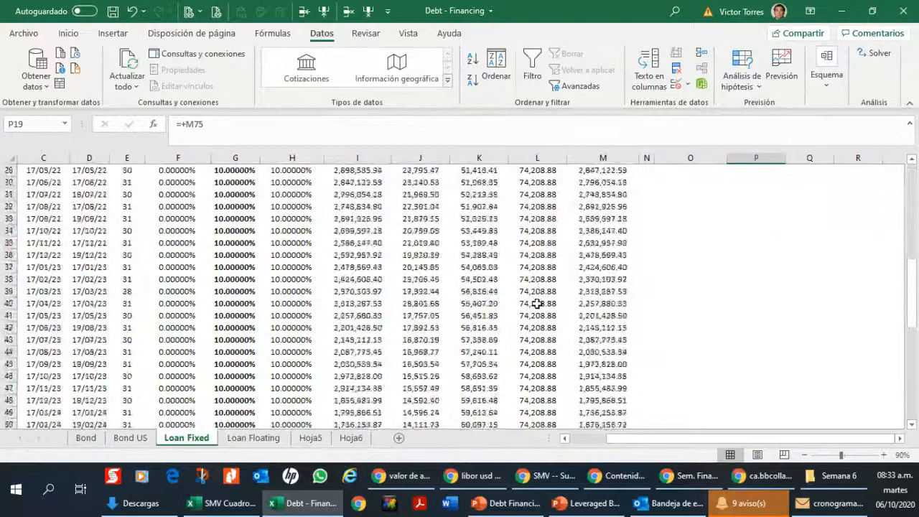
click(540, 316)
scroll(575, 258, up, 16)
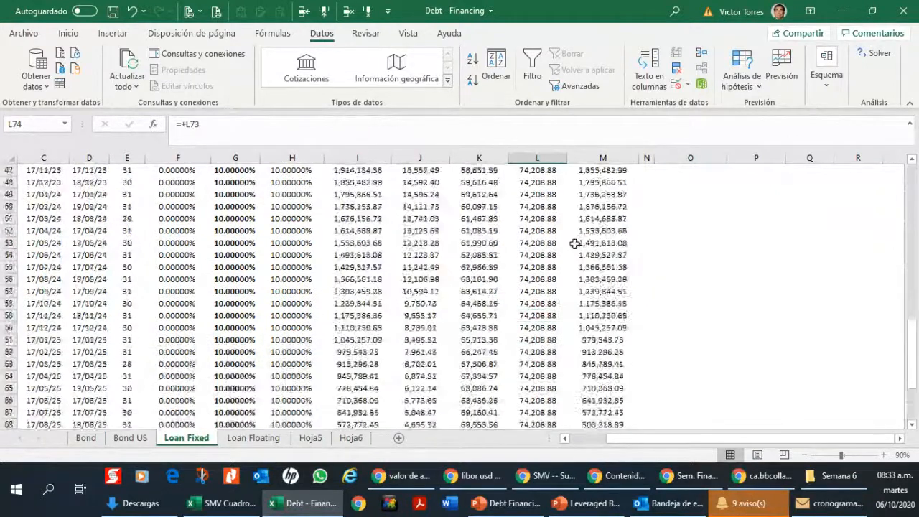
scroll(576, 242, up, 5)
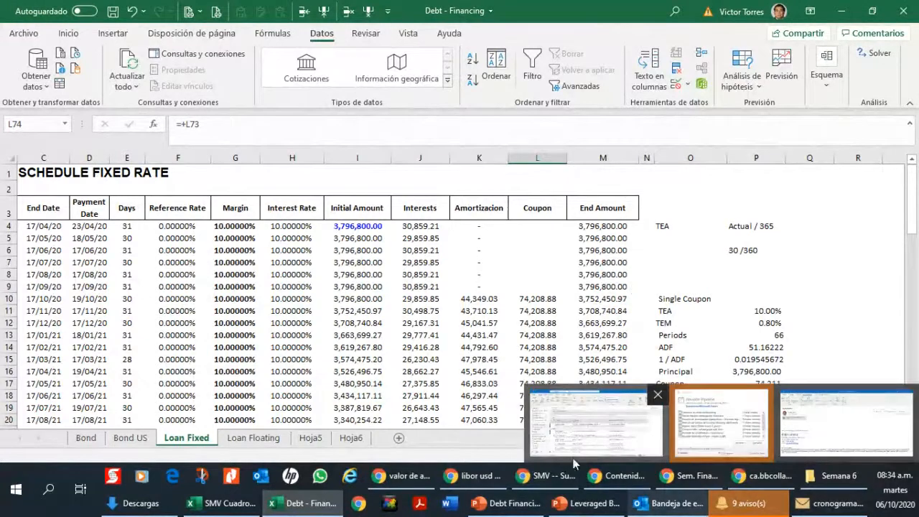
click(581, 441)
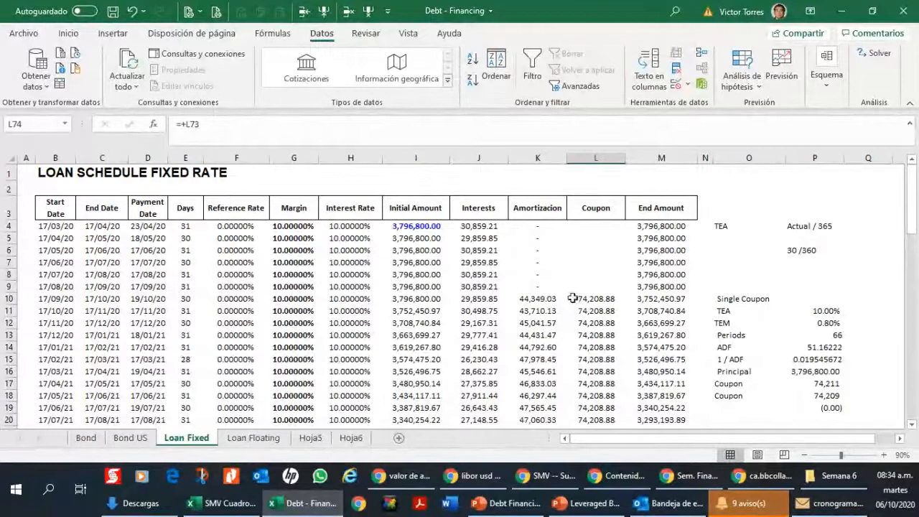
Step: Examine the amortization, interest, payment date and coupon columns from the first amortizing period in row 10 to the schedule's last row
drag(549, 299, 529, 434)
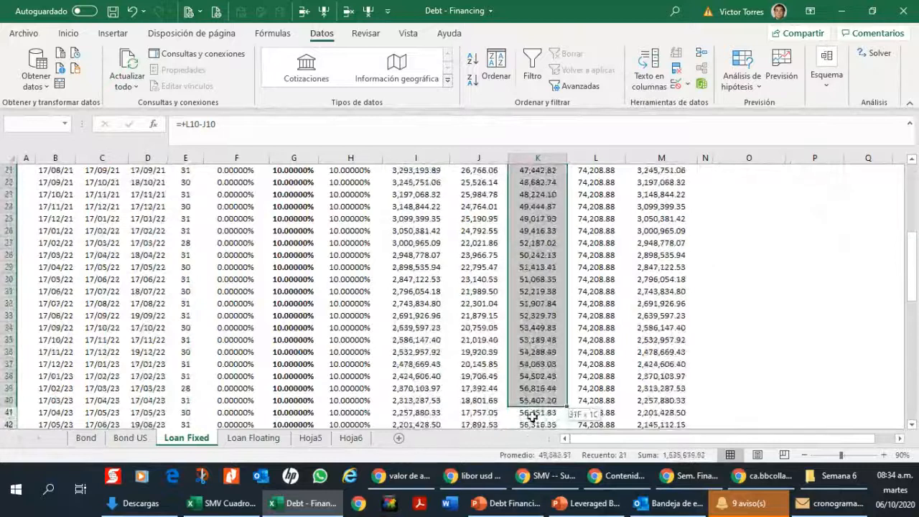
click(529, 377)
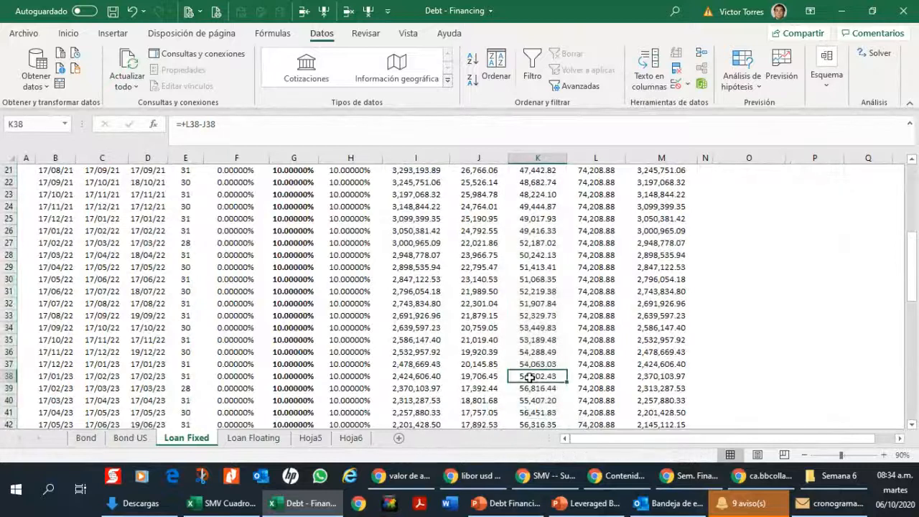
click(462, 329)
drag(910, 281, 887, 178)
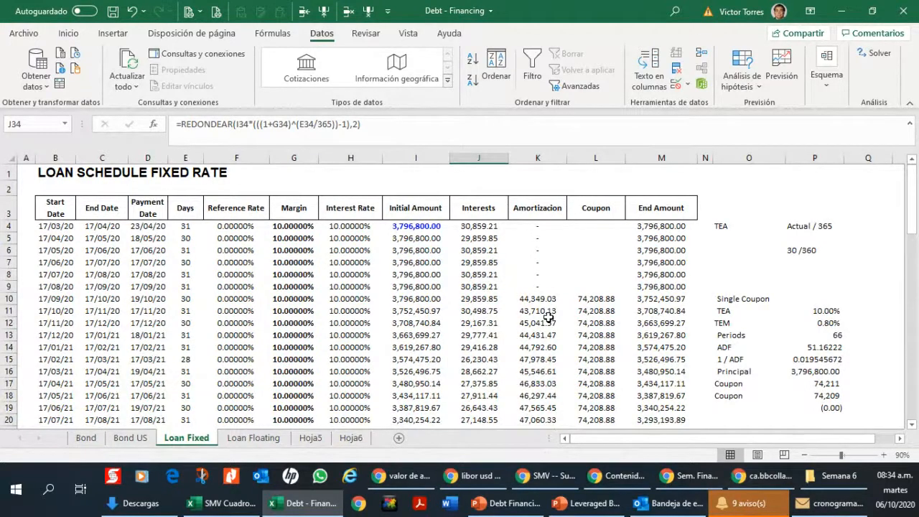
scroll(177, 311, down, 20)
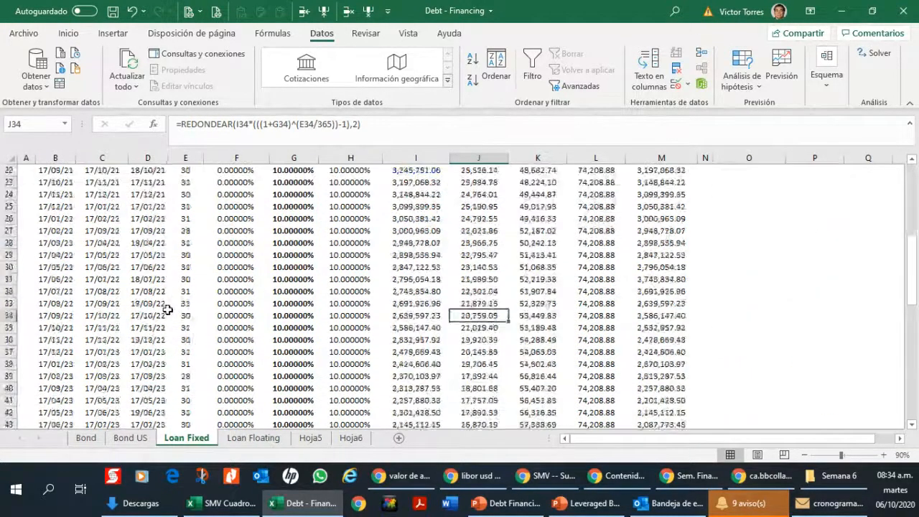
click(148, 342)
scroll(148, 337, up, 18)
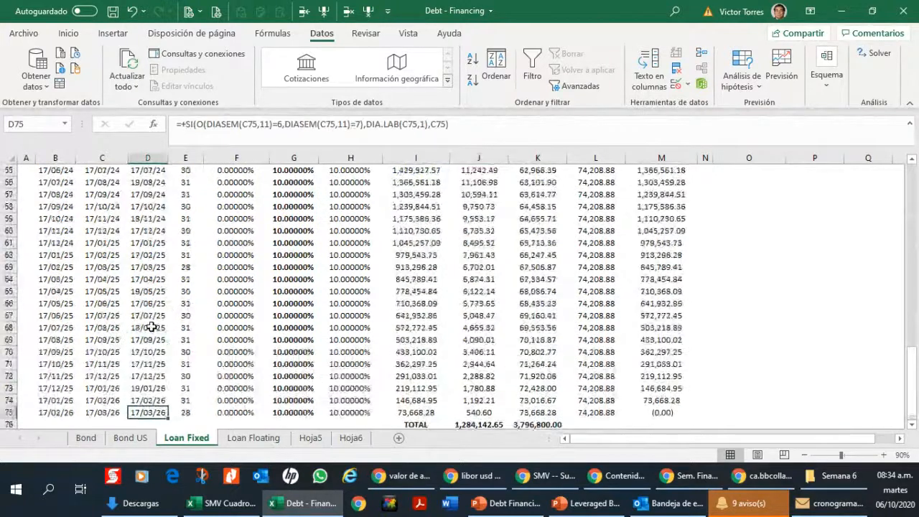
scroll(152, 328, up, 2)
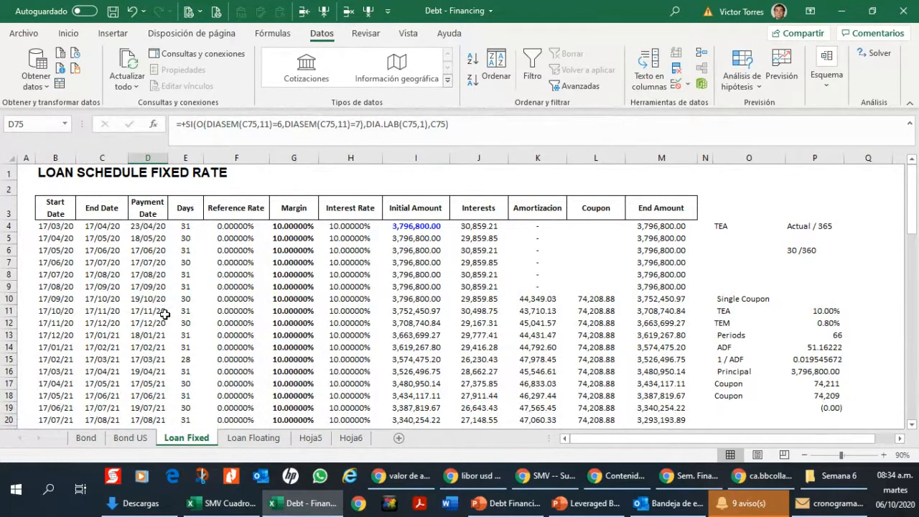
click(615, 324)
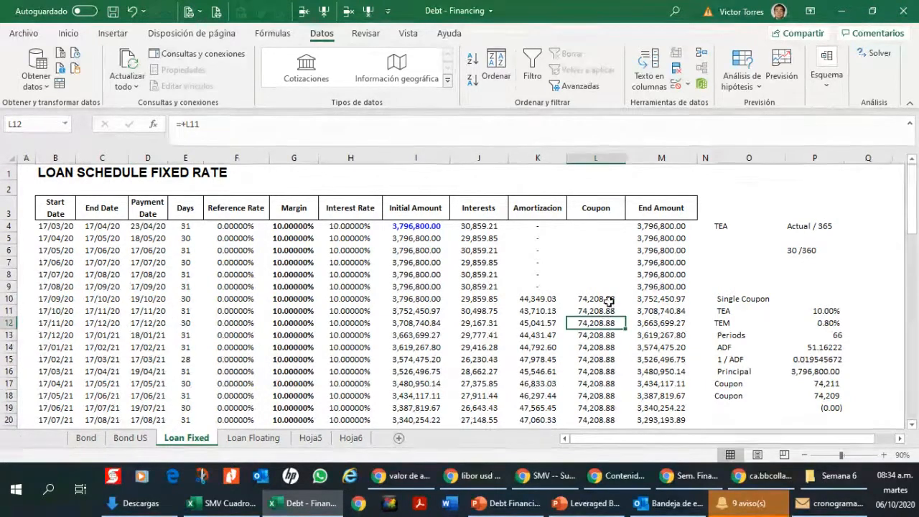
click(540, 300)
scroll(547, 345, down, 13)
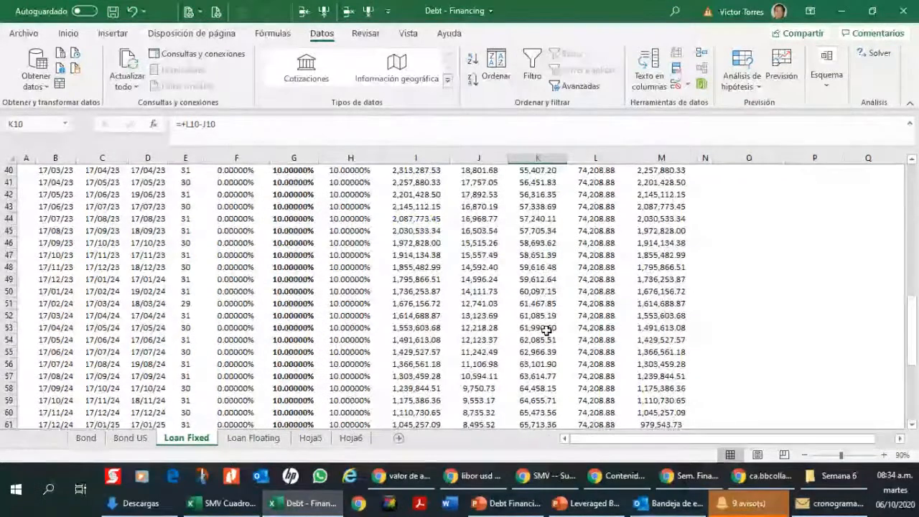
scroll(547, 330, down, 3)
scroll(502, 331, up, 18)
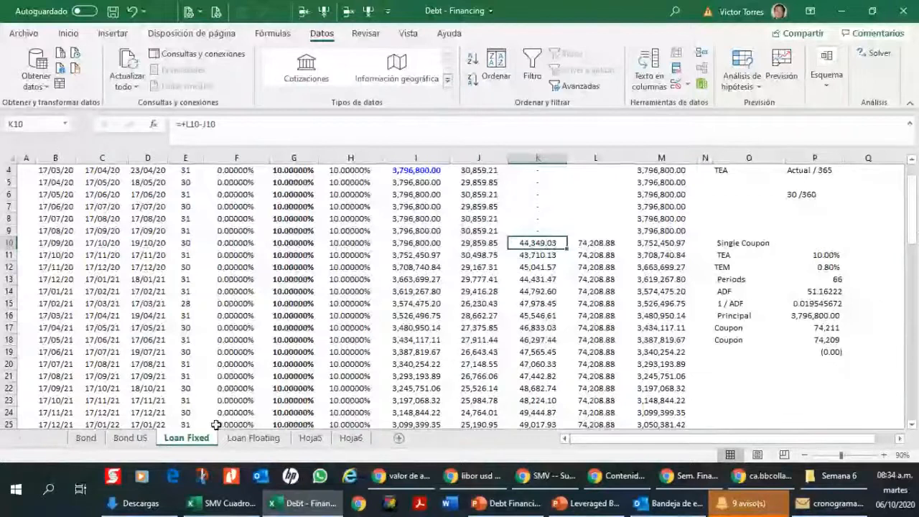
Step: Rename the Loan Fixed sheet as "Loan Fixed Coupon"
drag(196, 438, 257, 437)
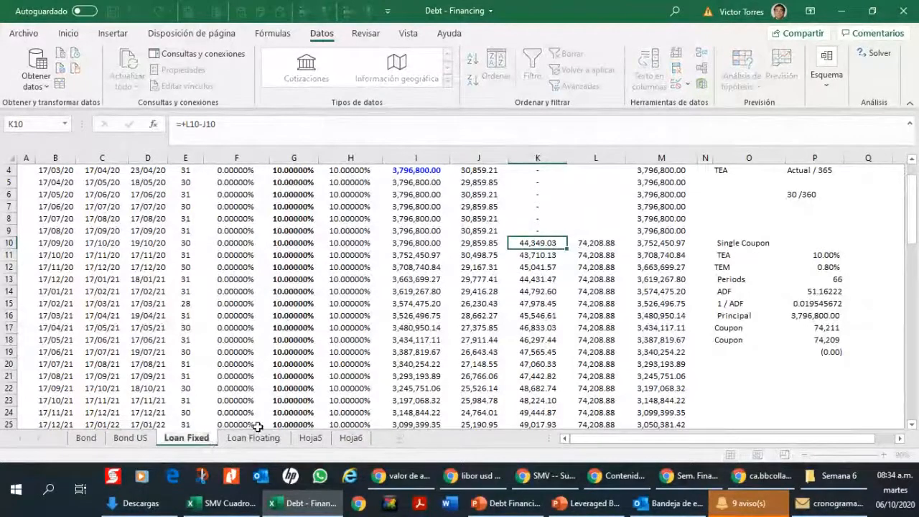
text(Coupon)
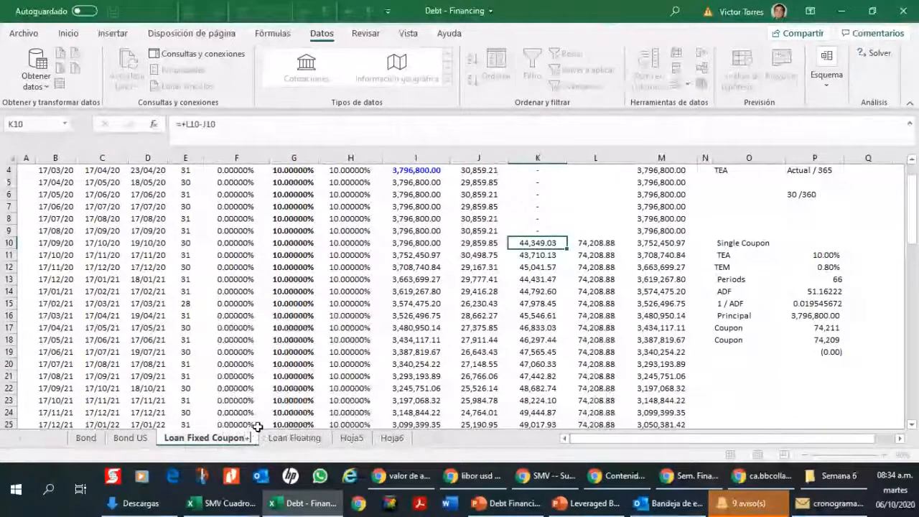
key(Return)
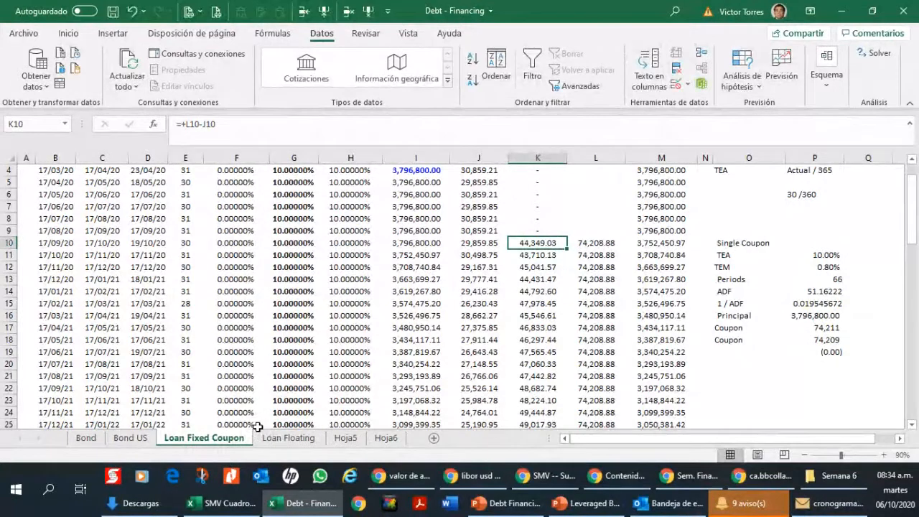
Step: Create a copy of the Loan Fixed Coupon sheet and place it before the Loan Floating sheet
right_click(204, 438)
click(280, 306)
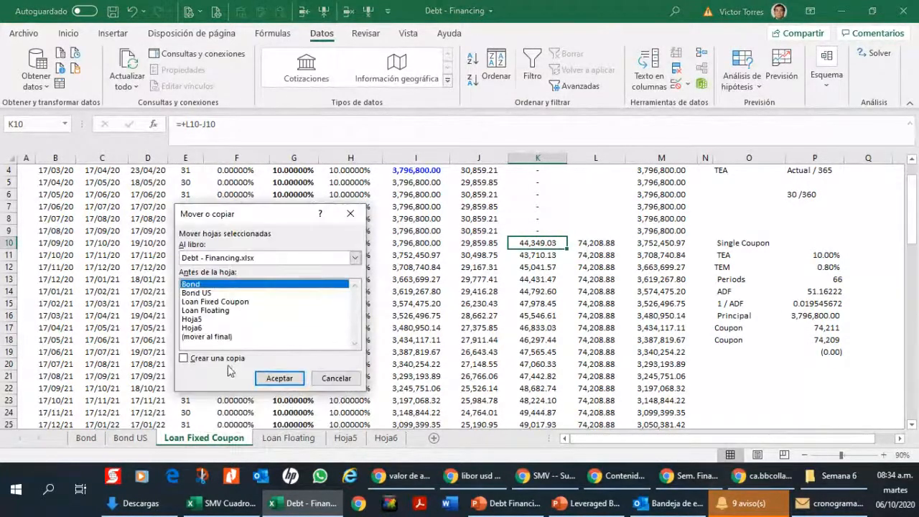
click(226, 358)
click(226, 311)
click(281, 379)
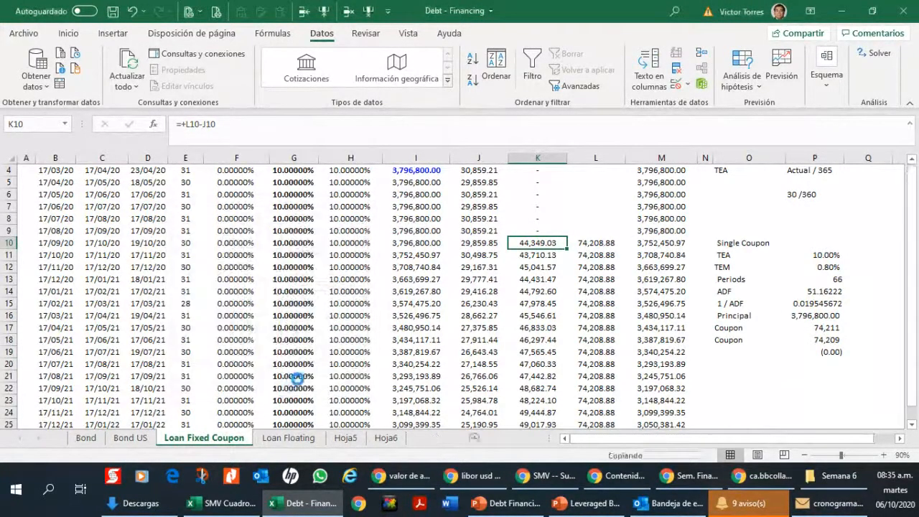
Step: Review the interest formula in J18 and the coupon link in L11 on the copied sheet
click(468, 341)
scroll(468, 341, up, 1)
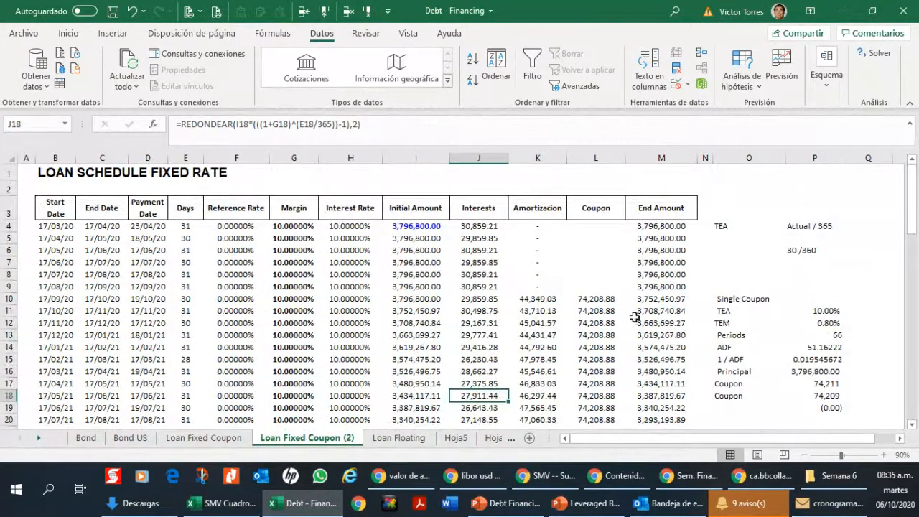
click(595, 313)
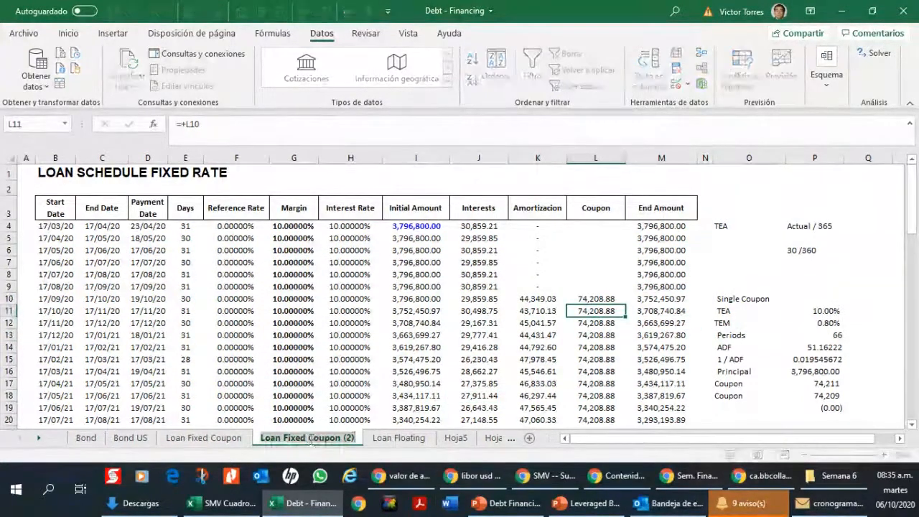
Step: Rename the copied coupon sheet as "Loan Fixed"
drag(308, 439, 371, 448)
key(BackSpace)
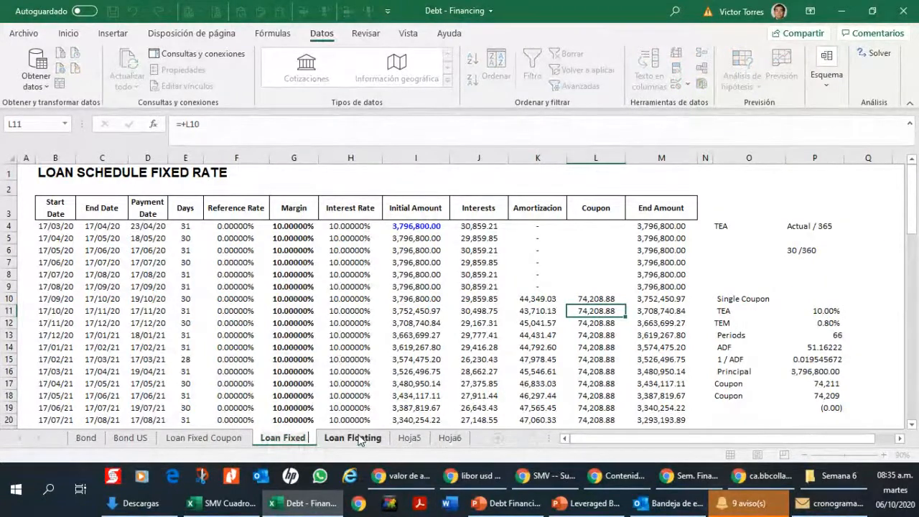
key(Return)
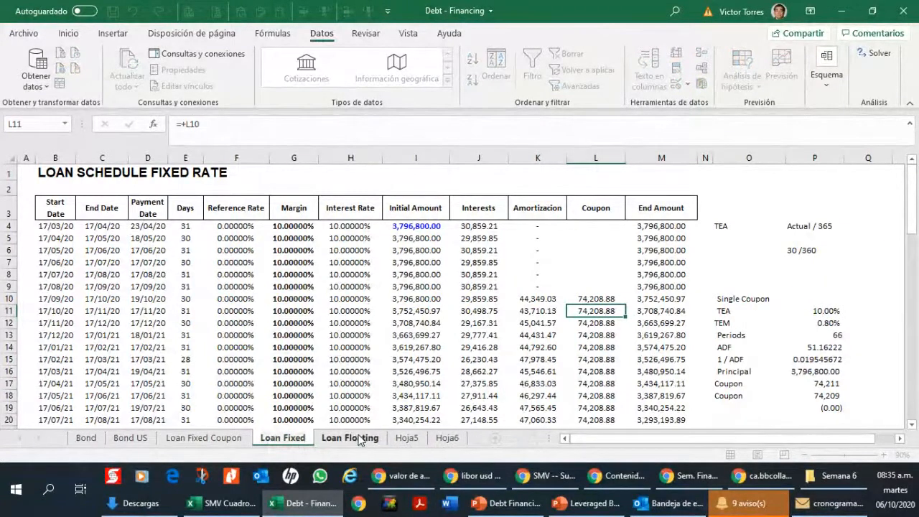
click(439, 394)
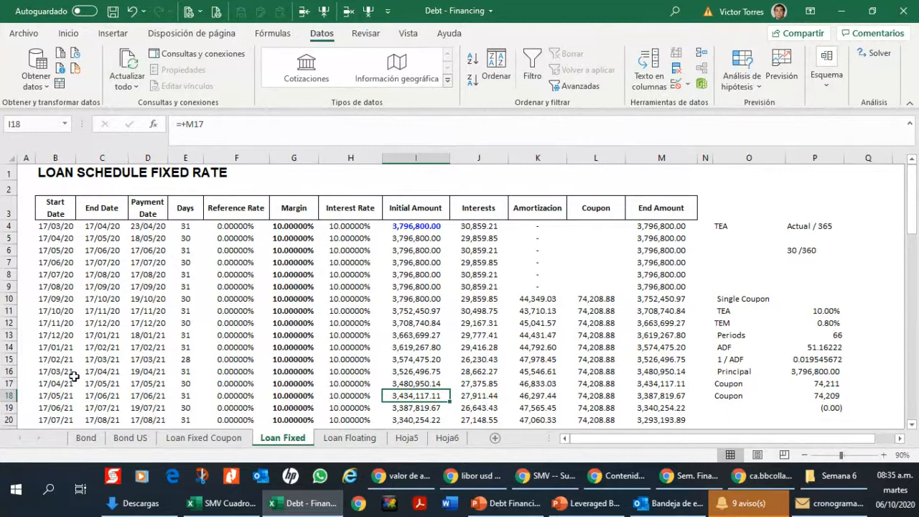
Step: Examine the rate and day-count notes on the Loan Fixed sheet and compare them with the Bond US, Bond and Loan Fixed Coupon sheets
click(290, 325)
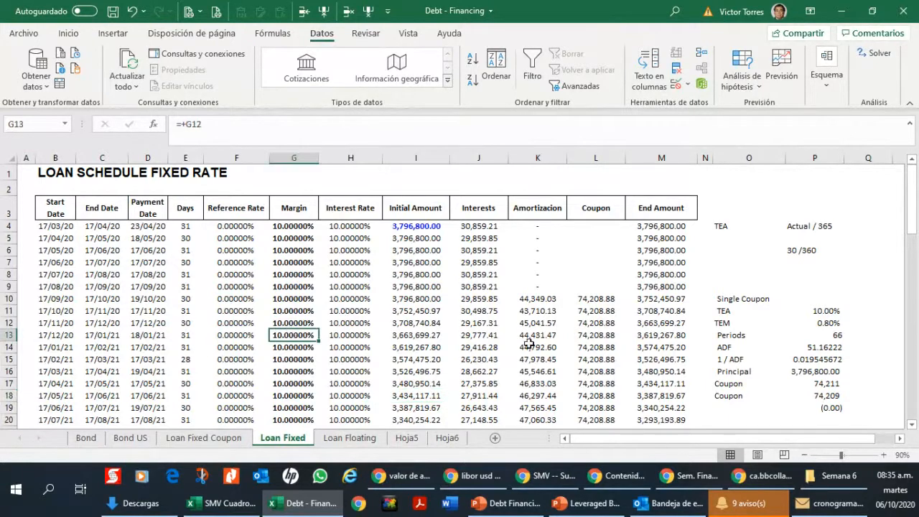
click(428, 323)
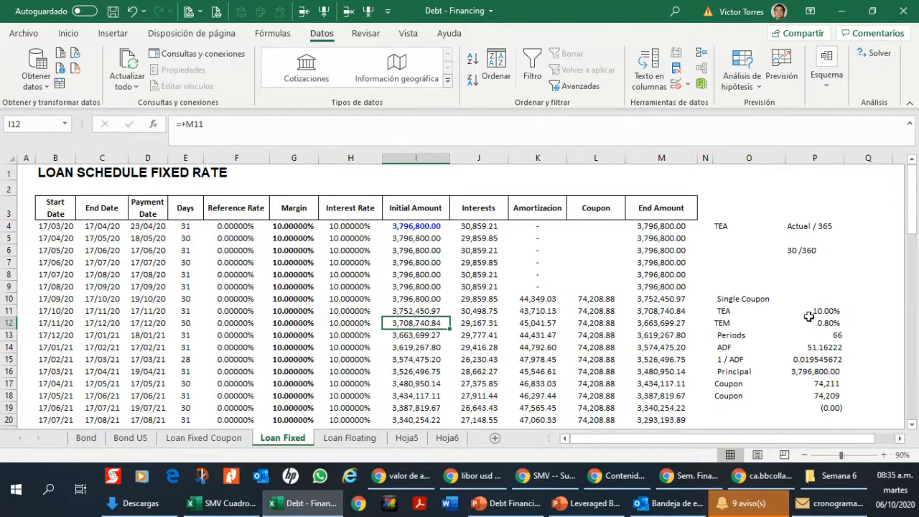
click(818, 225)
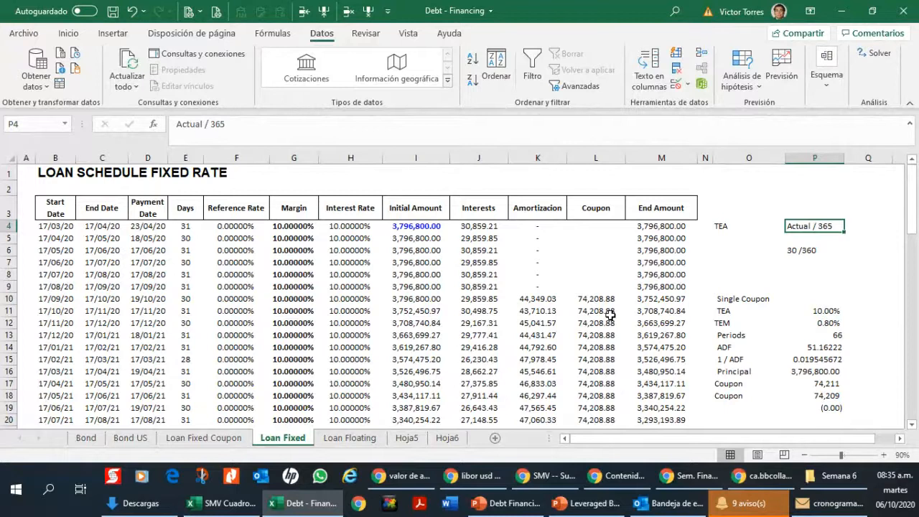
click(433, 237)
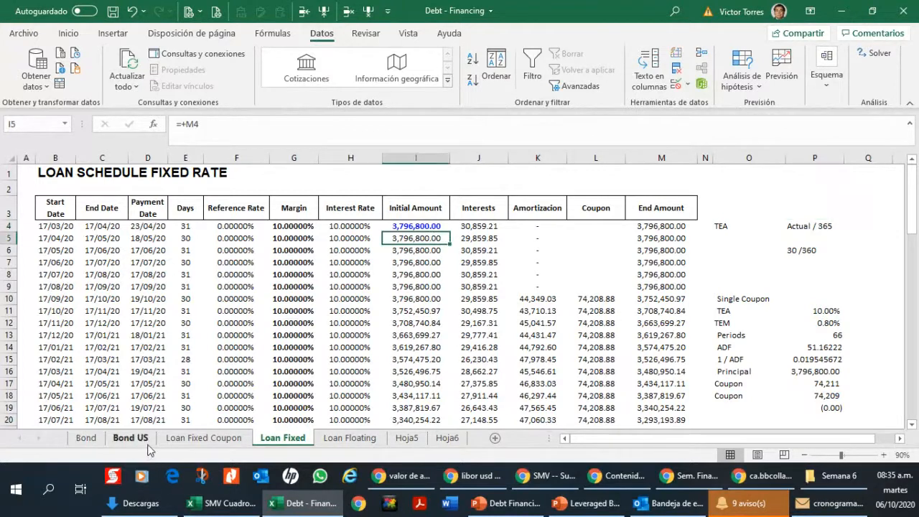
click(819, 250)
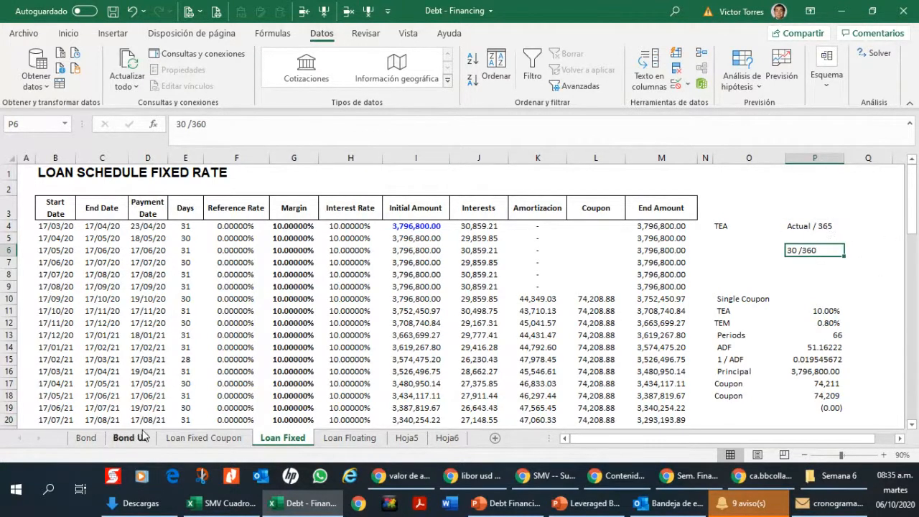
click(142, 436)
click(852, 259)
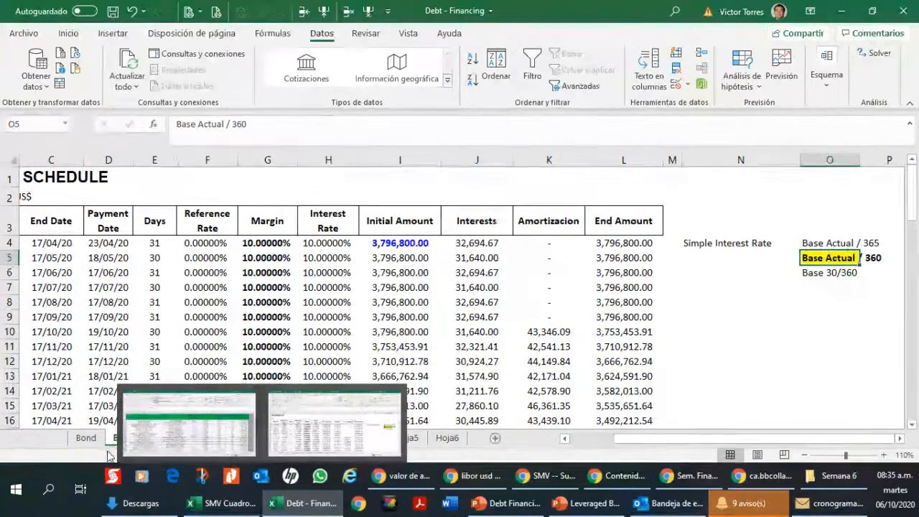
click(86, 440)
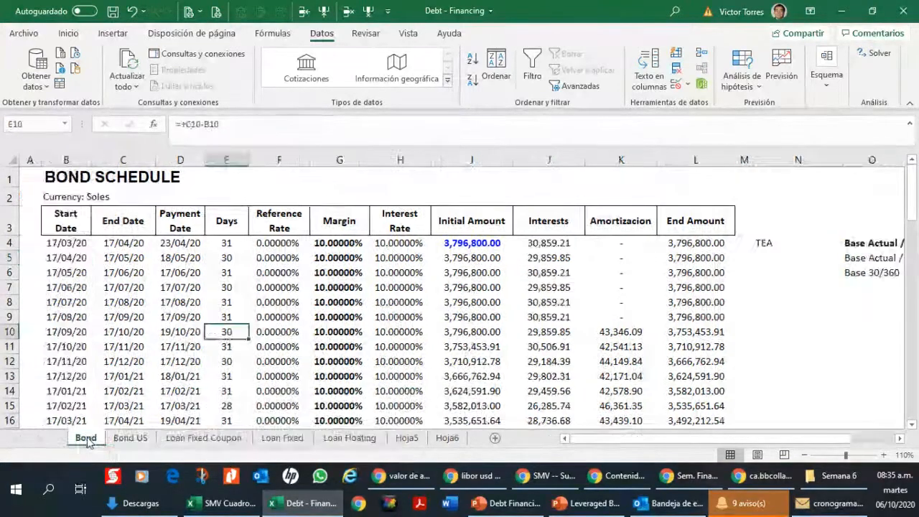
click(230, 437)
click(847, 329)
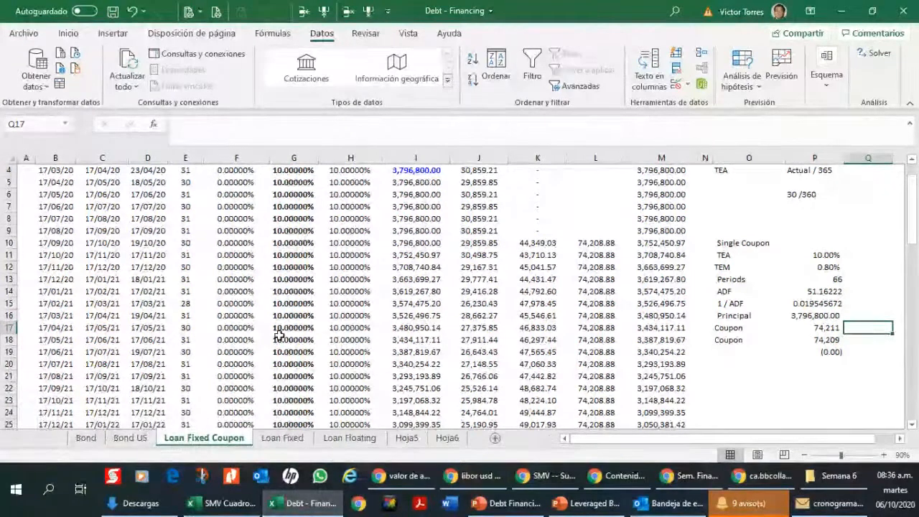
key(ctrl+Page_Down)
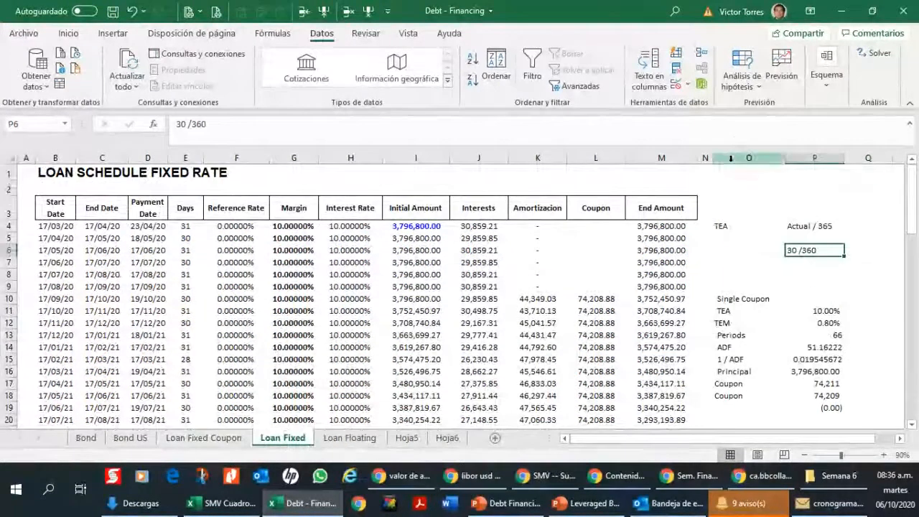
drag(730, 158, 814, 158)
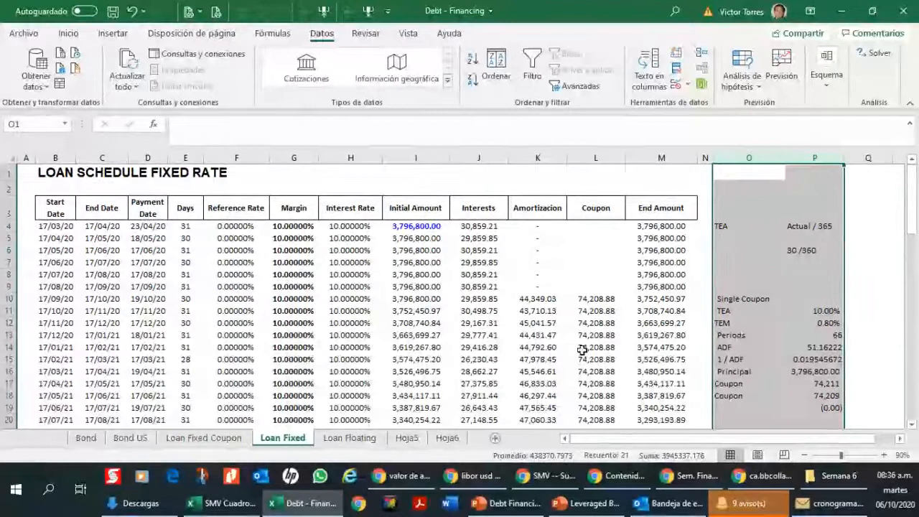
Step: Enter a coupon formula in L10 that adds the initial amount in I10 and the amortization in K10
click(592, 299)
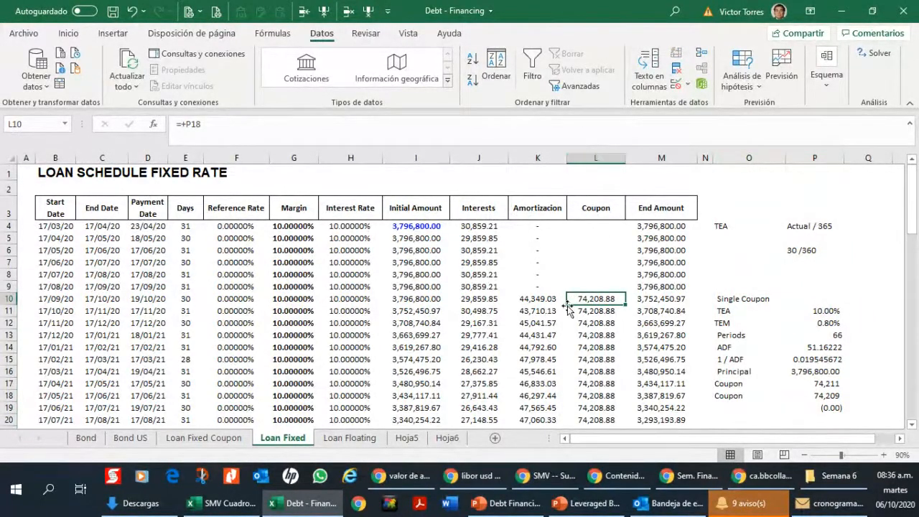
text(+)
key(Left)
key(Left)
key(Left)
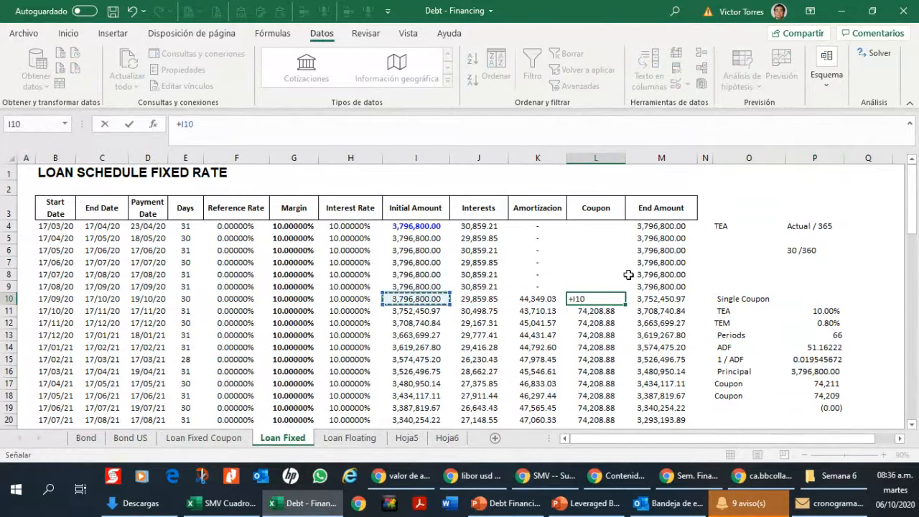
text(+)
Step: Replace the amortization formula in K10 with 0
key(Left)
key(ctrl+Return)
key(Left)
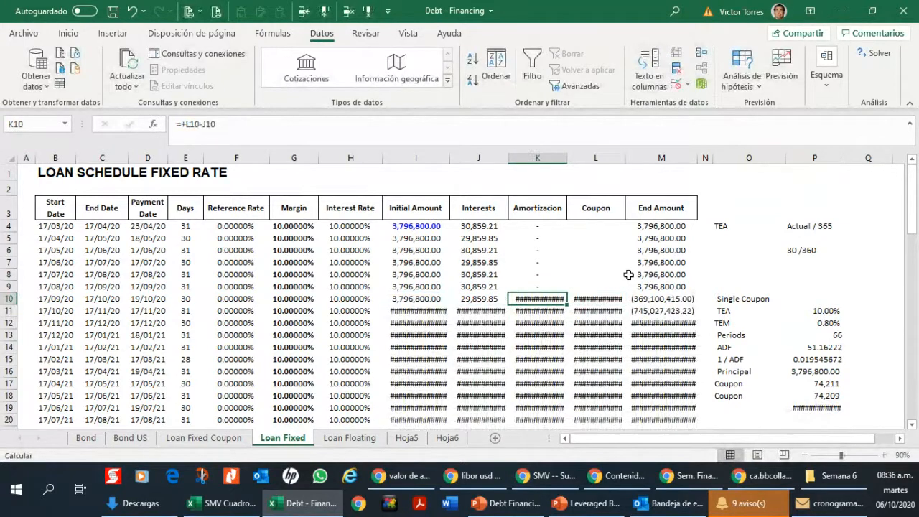
text(0)
key(Return)
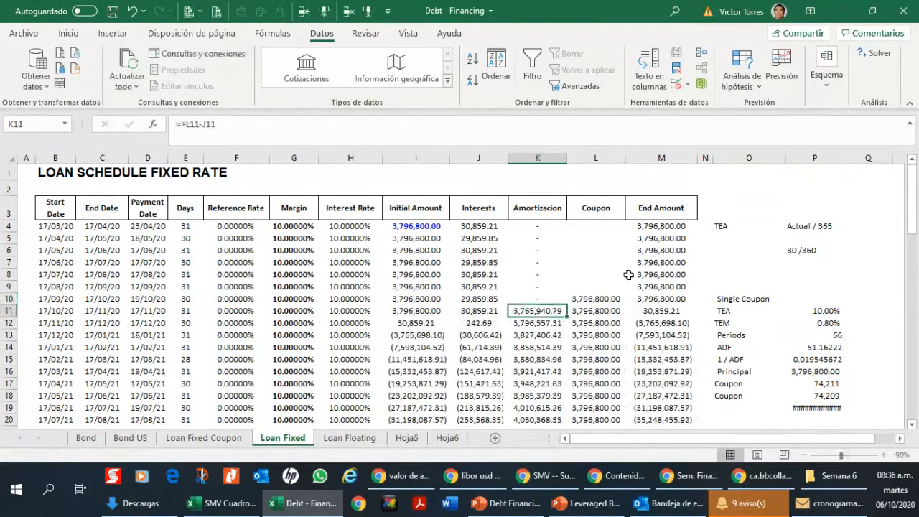
Step: Try to copy the L10 coupon formula down the rest of the Coupon column from L11
key(Up)
key(Right)
key(ctrl+c)
key(Down)
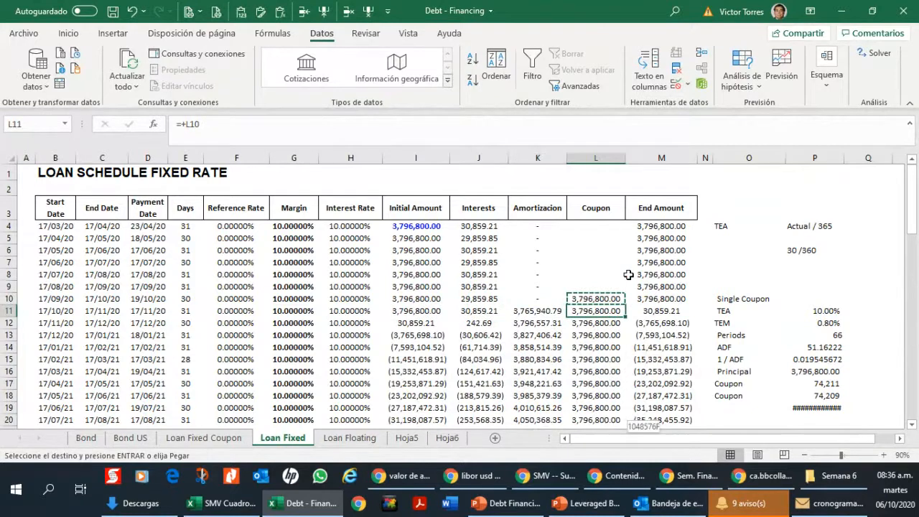
key(ctrl+shift+Down)
key(ctrl+v)
scroll(628, 275, up, 18)
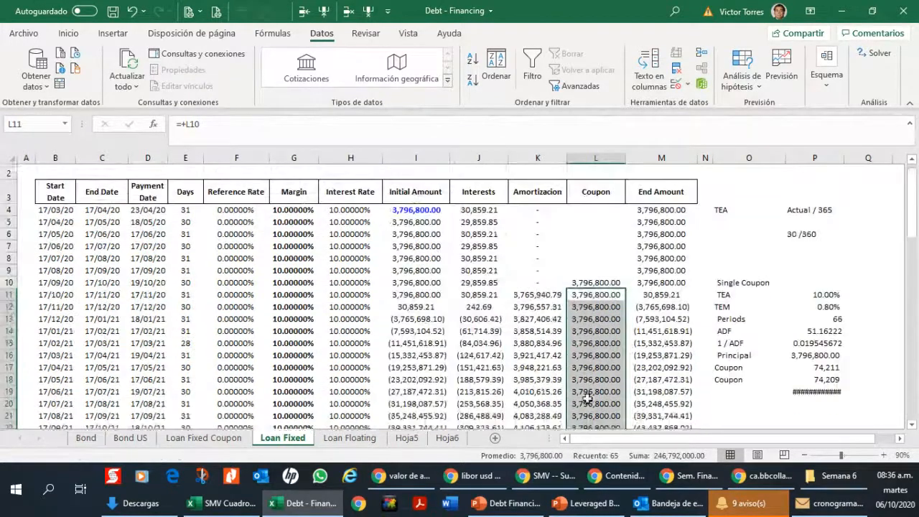
Step: Copy the zero amortization from K10 down the Amortizacion column through the schedule's last period
click(539, 282)
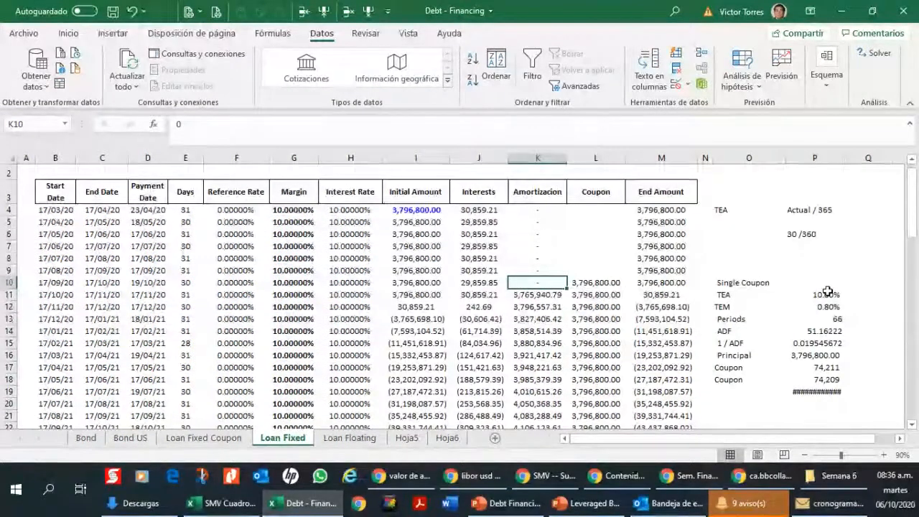
key(Down)
key(ctrl+c)
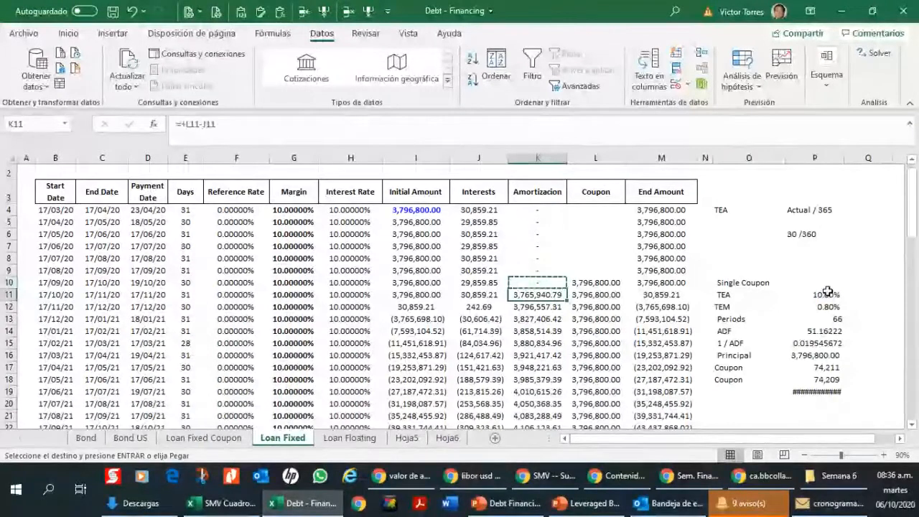
key(ctrl+shift+Down)
key(ctrl+v)
Step: Replace the coupon formula in L10 with the interest in J10 plus the amortization in K10
key(Up)
key(Right)
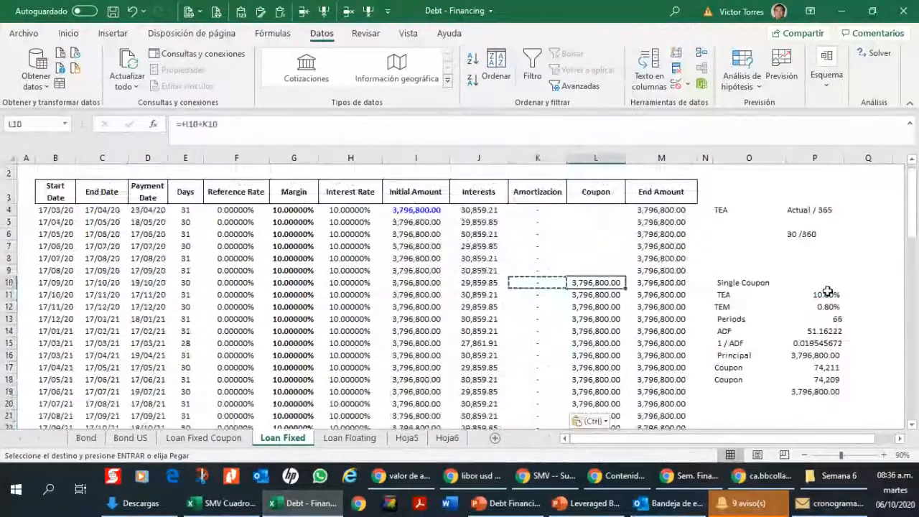
key(Down)
key(Up)
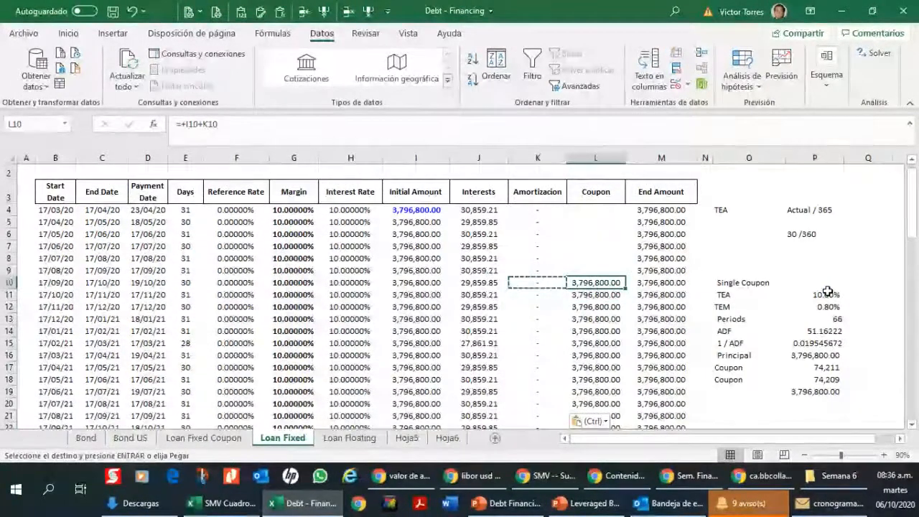
key(Escape)
text(+)
key(Left)
key(Left)
key(ctrl+Return)
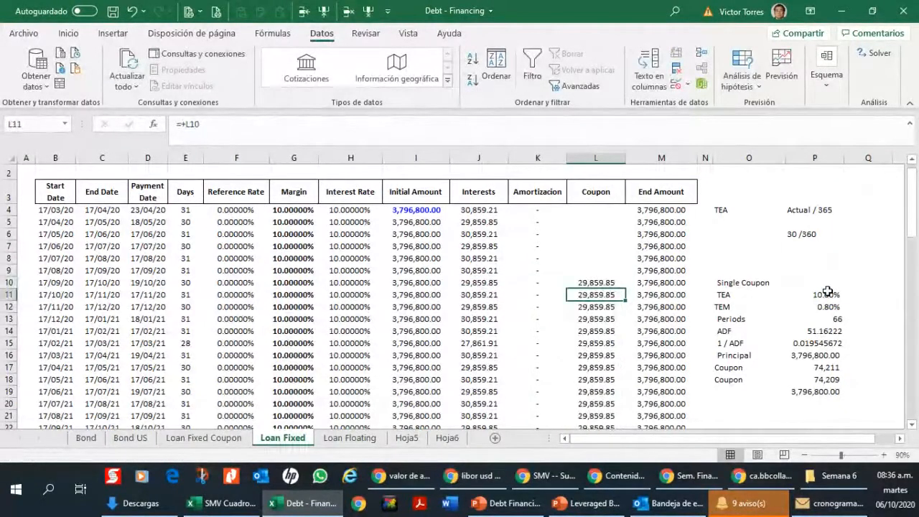
key(F2)
text(+J10+)
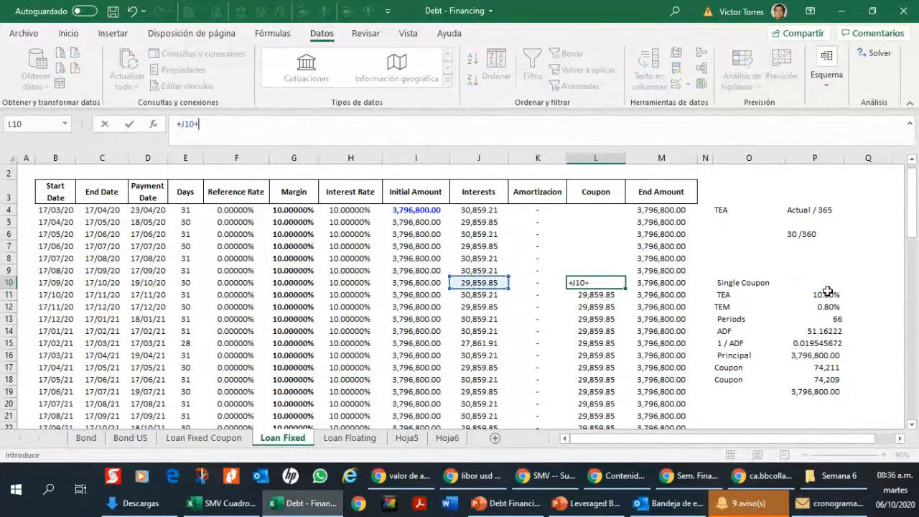
key(Left)
key(ctrl+Return)
Step: Copy the L10 coupon formula down the Coupon column through row 75
key(ctrl+c)
key(Down)
key(ctrl+shift+Down)
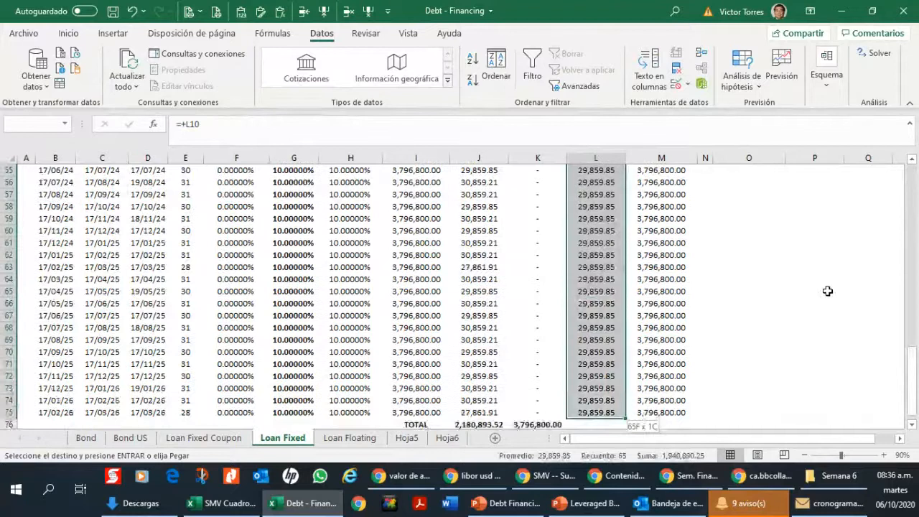
key(ctrl+v)
key(ctrl+Up)
Step: Delete columns O and P, which hold the day-count notes and the single-coupon calculation
key(Right)
key(Right)
key(Right)
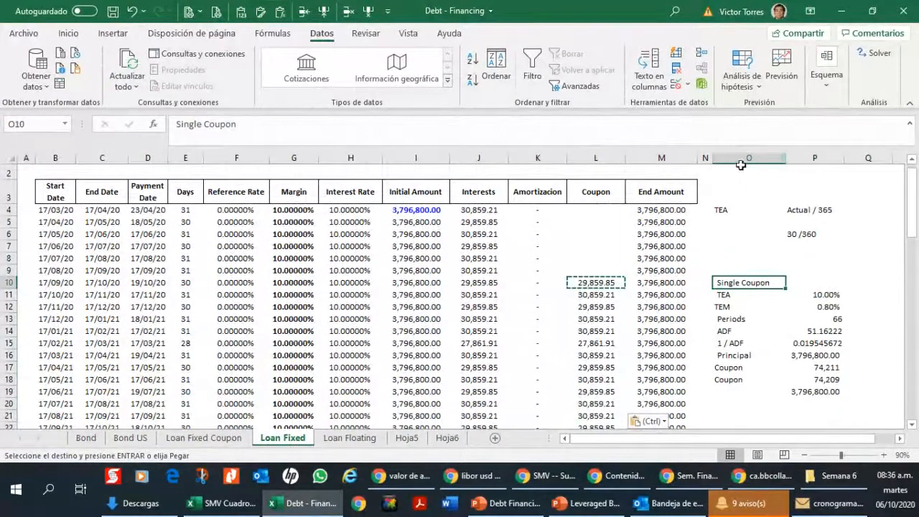
drag(741, 159, 807, 169)
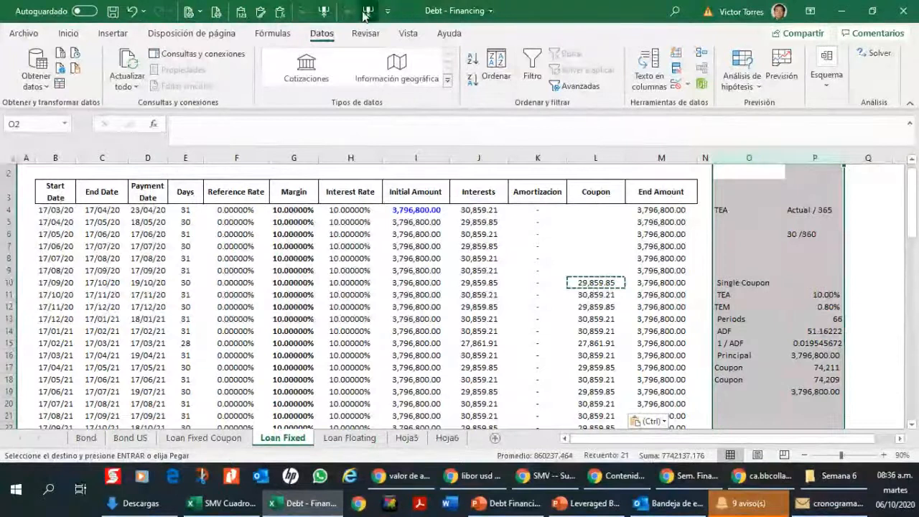
key(ctrl+minus)
click(589, 282)
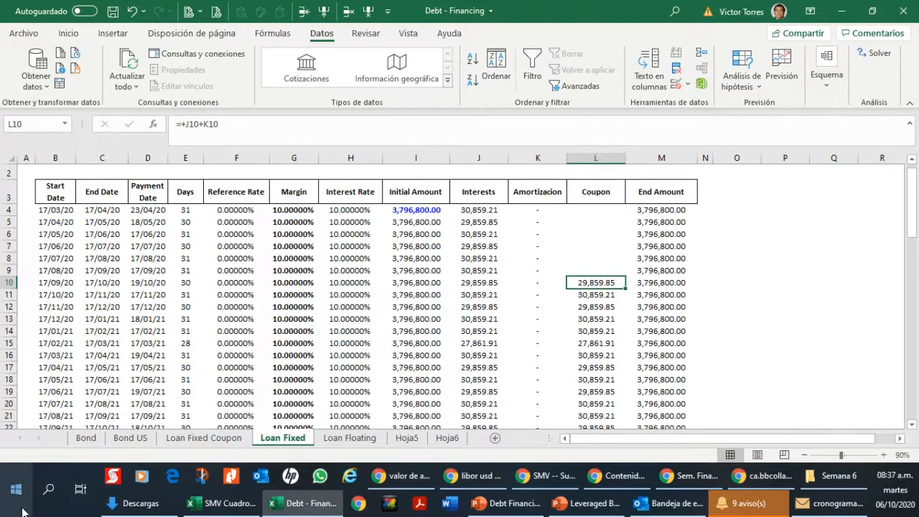
Step: Check the Bond sheet briefly, and review the first amortization and coupon rows on the Loan Fixed sheet
click(84, 437)
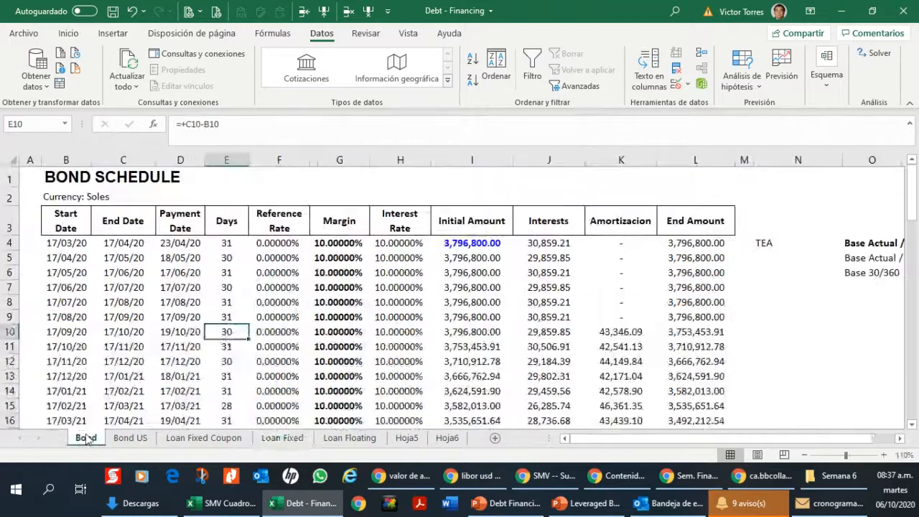
click(283, 438)
click(530, 271)
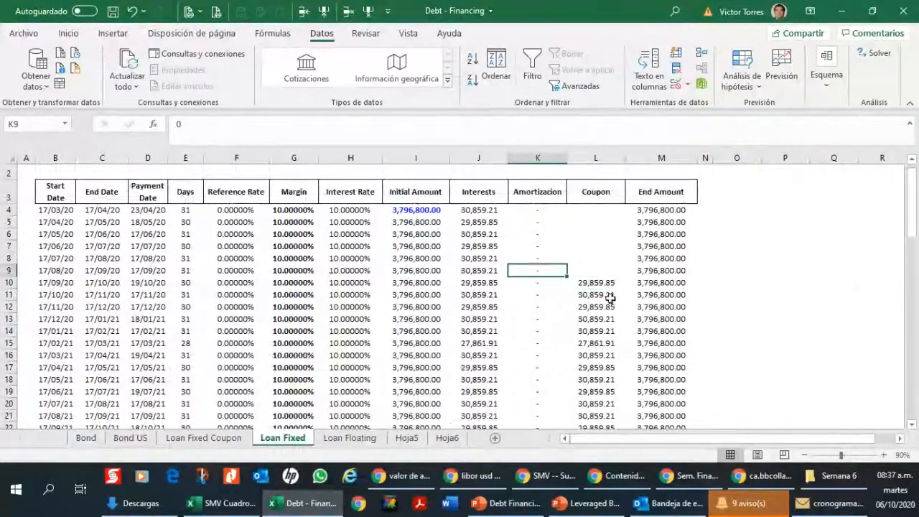
click(607, 295)
key(Up)
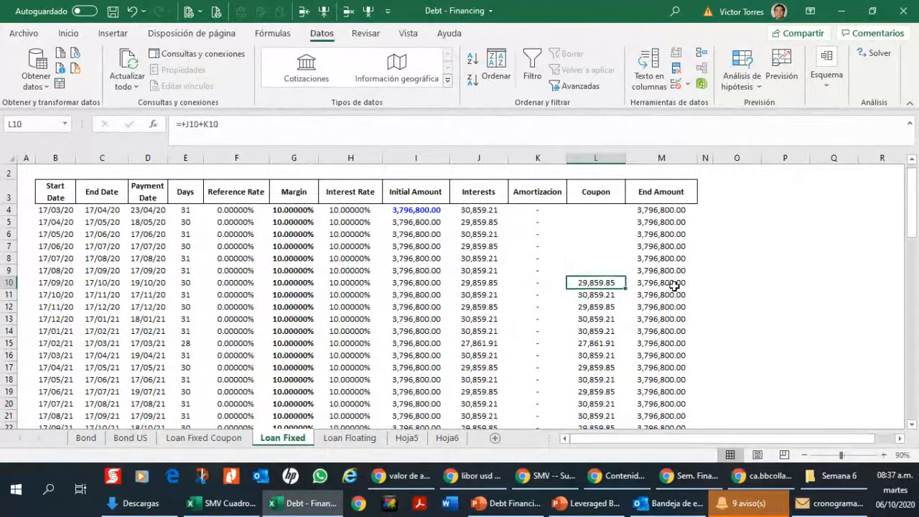
key(Left)
key(Down)
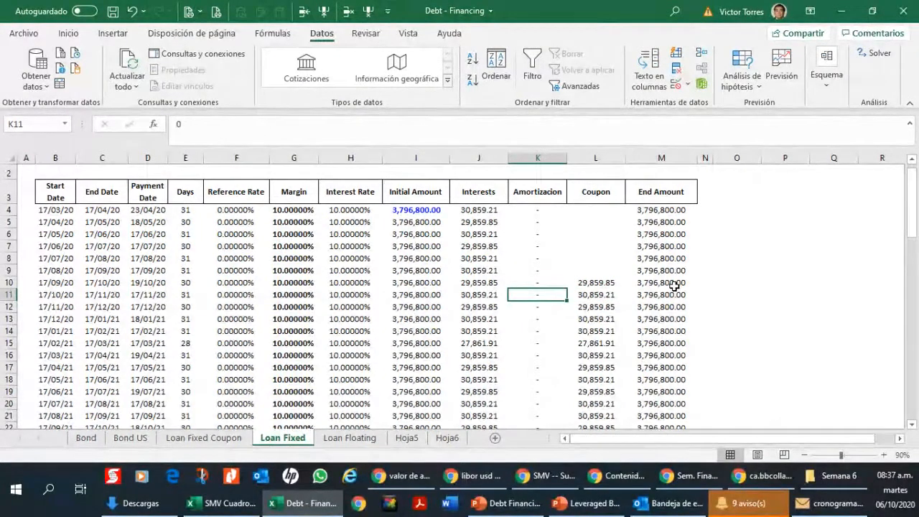
key(Up)
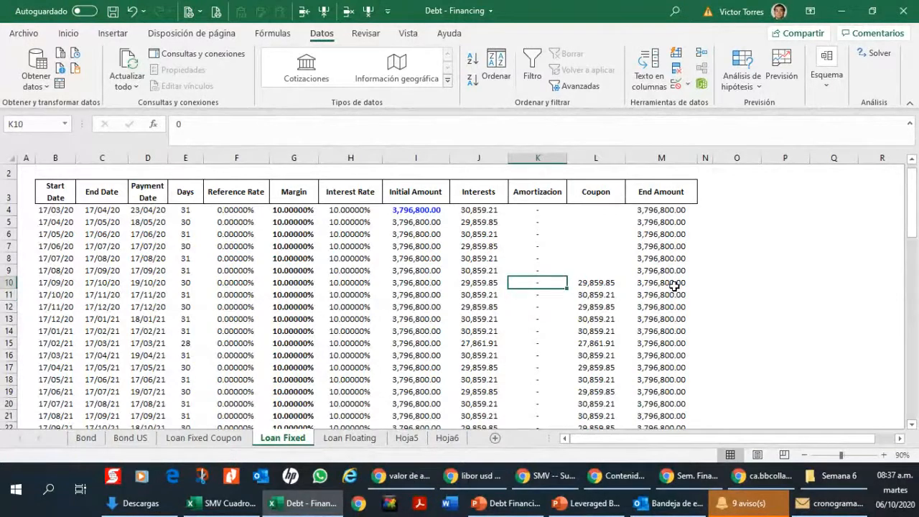
Step: Set the last period's amortization in K75 equal to the initial amount in I75
key(Down)
key(Down)
key(Down)
key(Down)
key(Down)
key(Down)
key(Down)
key(Down)
key(Down)
key(Down)
key(Down)
key(Down)
key(Down)
key(Down)
key(Down)
key(Down)
key(Down)
key(Down)
key(Down)
key(Down)
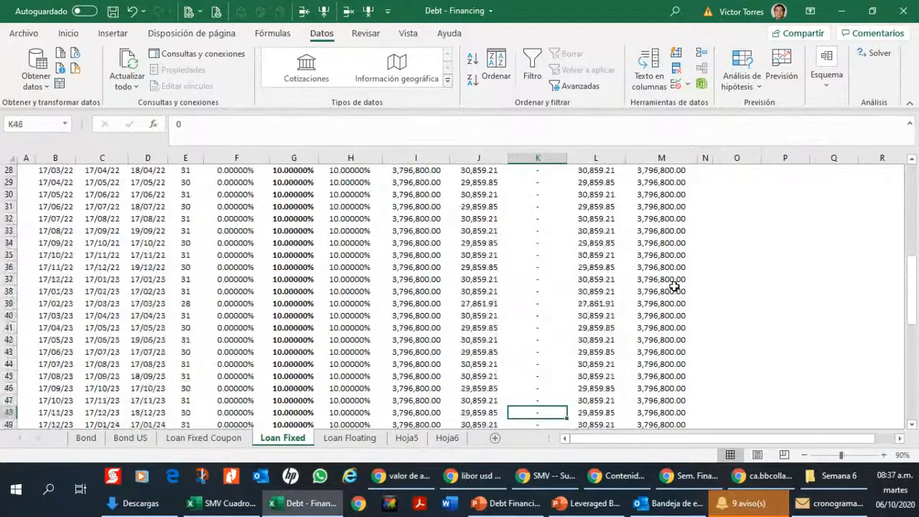
key(Down)
key(Down)
key(Down)
key(Down)
key(Down)
key(Down)
key(Down)
key(Down)
key(Down)
key(Down)
key(Down)
key(Down)
key(Down)
key(Down)
key(Down)
key(Down)
key(Down)
key(Down)
key(Down)
key(Down)
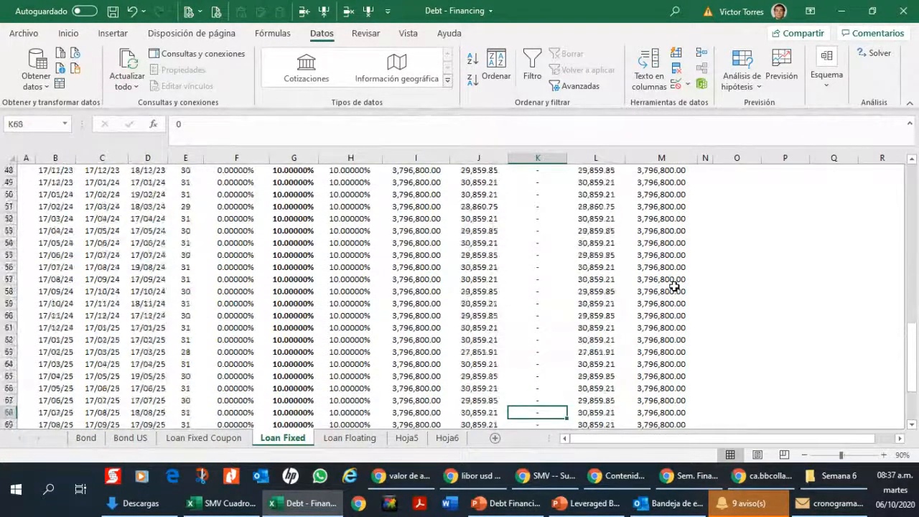
key(Down)
key(Down)
key(Down)
key(Down)
key(Down)
key(Down)
key(Down)
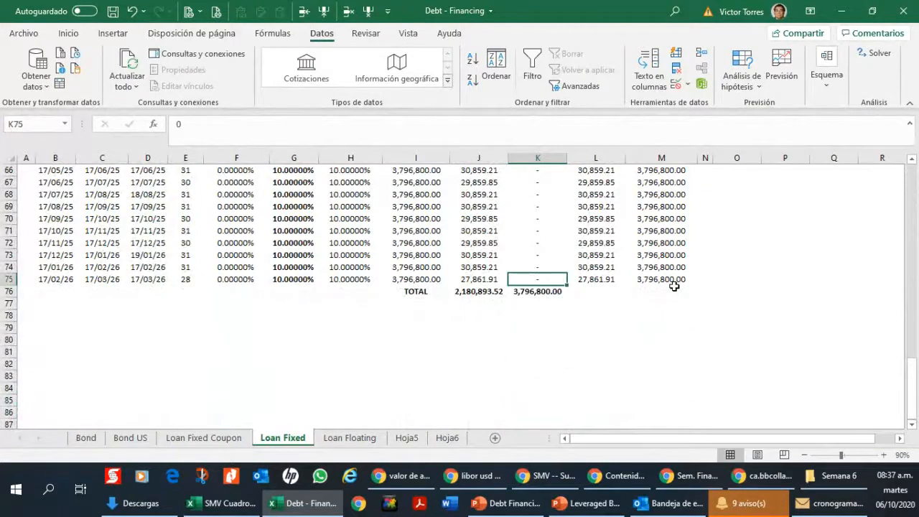
text(+)
key(Left)
key(Left)
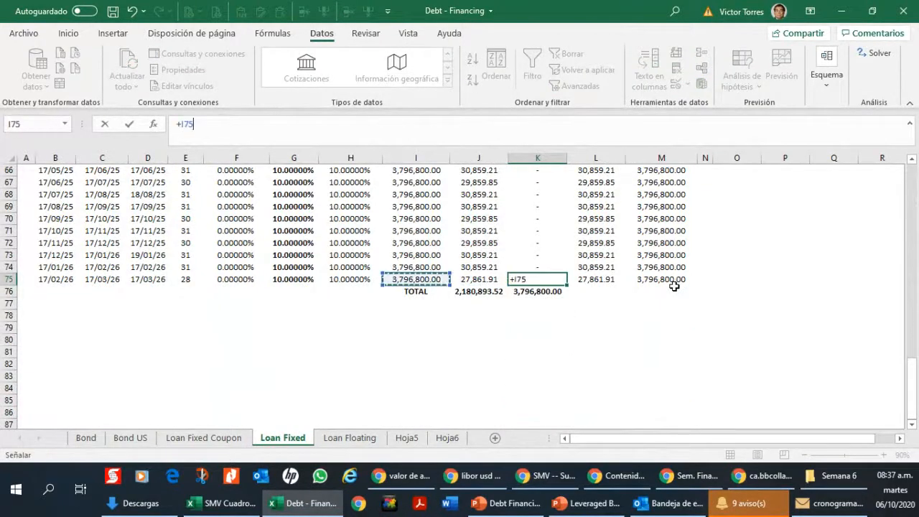
key(Return)
key(Up)
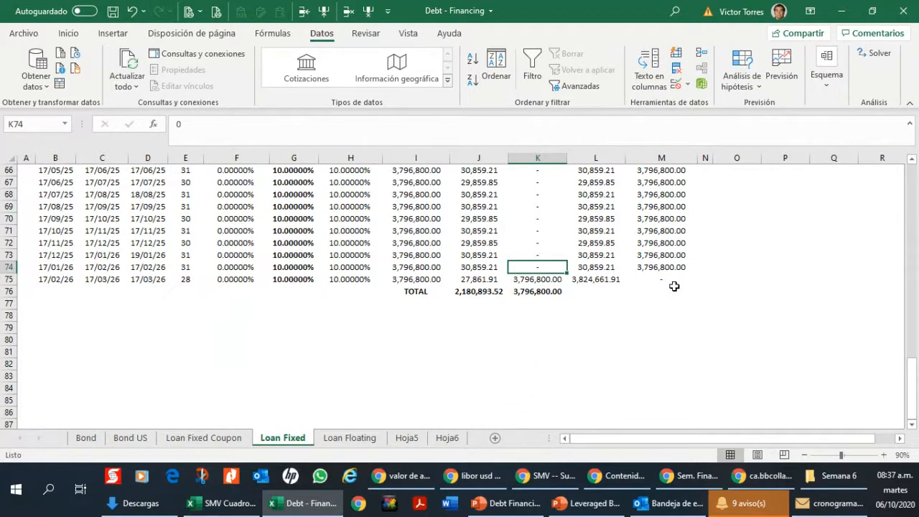
Step: Review the Amortizacion column around the schedule's final periods and total row
key(Up)
key(Up)
key(Up)
key(Up)
key(Up)
key(Up)
key(Up)
key(Up)
key(Up)
key(Up)
key(Up)
key(Up)
key(Up)
key(Up)
key(Up)
key(Up)
key(Up)
key(Up)
key(Up)
key(Up)
key(Up)
key(Up)
key(Up)
key(ctrl+Down)
key(Up)
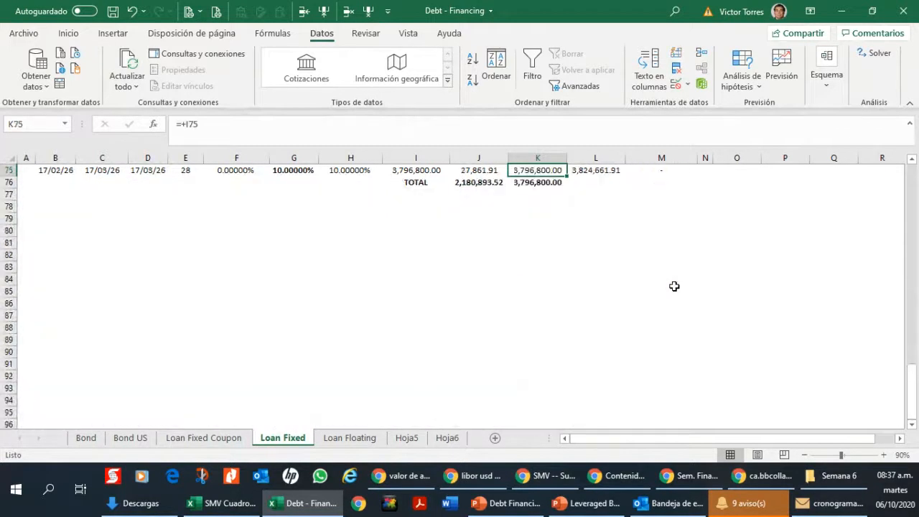
key(Up)
key(Up)
key(Up)
key(Up)
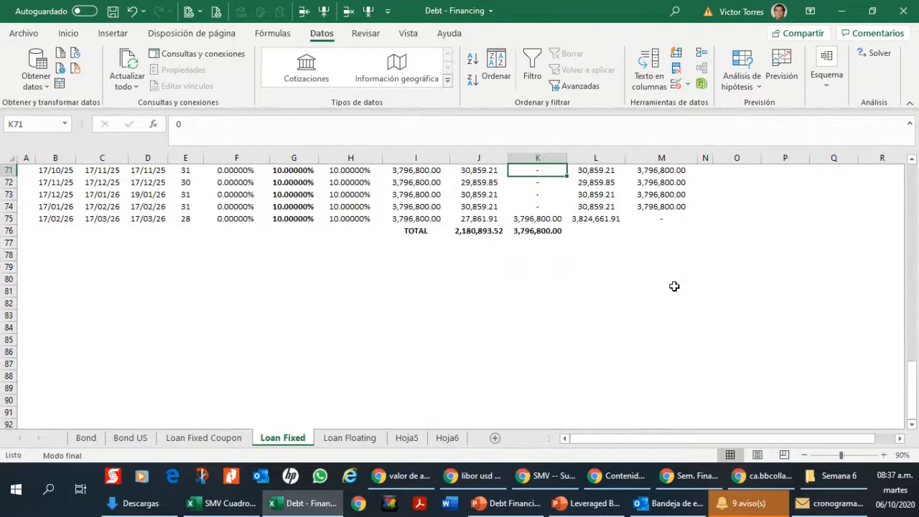
Step: Set the amortization in K10 to the initial amount in I10 divided by 66
key(ctrl+Up)
key(Down)
key(Down)
key(Down)
key(Down)
key(Down)
key(Down)
key(Down)
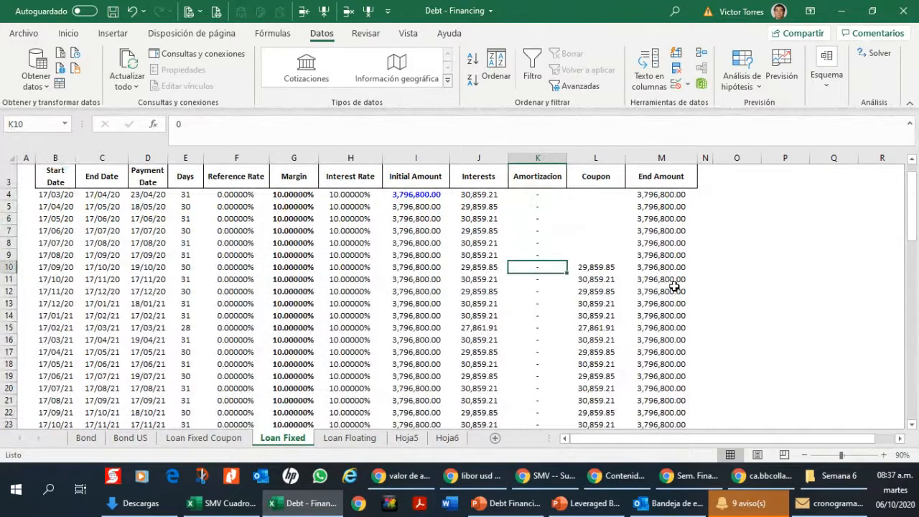
text(+)
key(Left)
key(Left)
text(/)
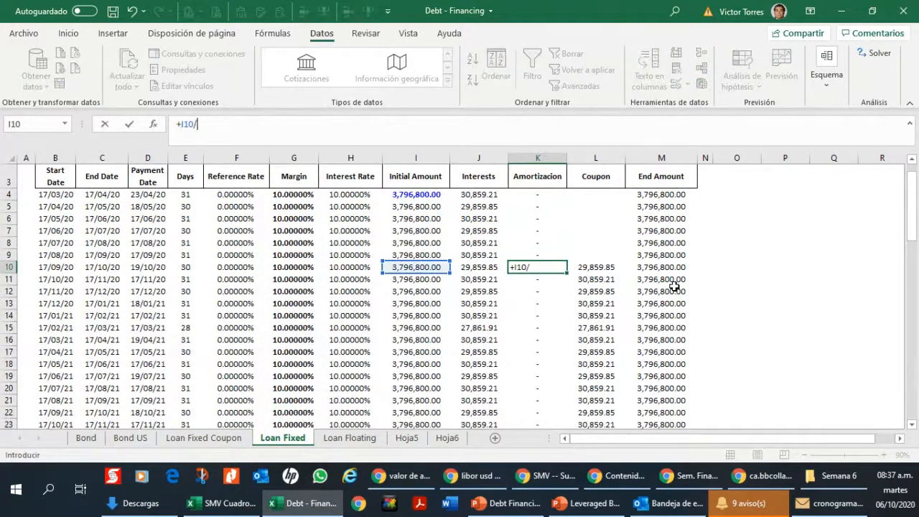
key(ctrl+Return)
Step: Copy the K10 divide-by-66 formula down the Amortizacion column through row 75
key(ctrl+c)
key(Down)
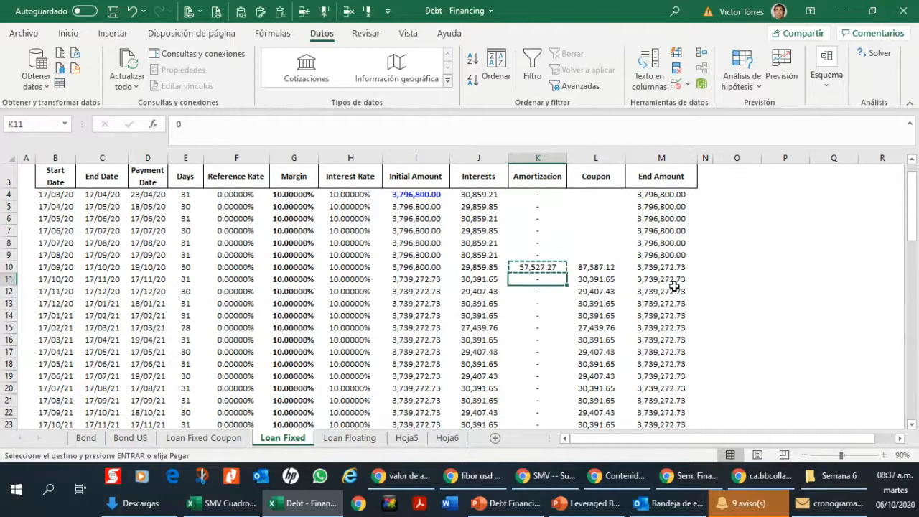
key(ctrl+shift+Down)
key(ctrl+v)
key(Down)
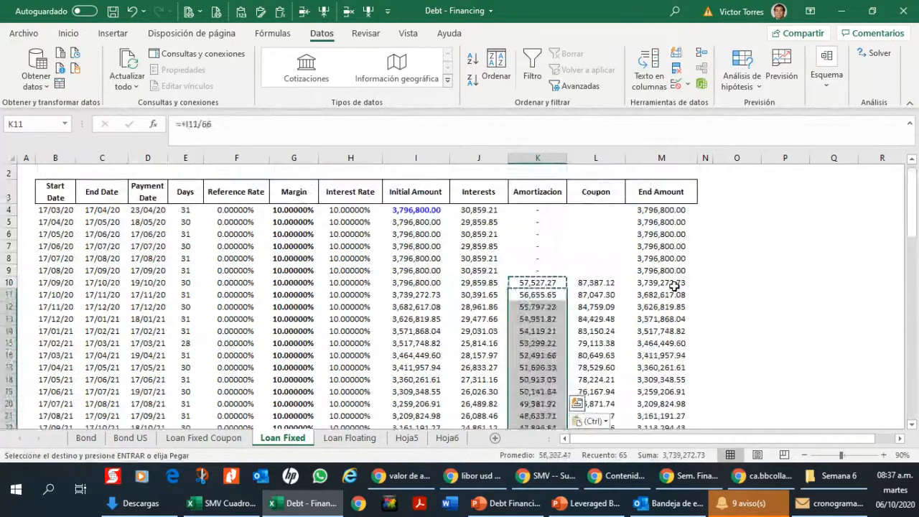
Step: Replace the K11 amortization formula with a reference to the amortization above it in K10
key(Up)
text(=+)
key(Up)
key(ctrl+Return)
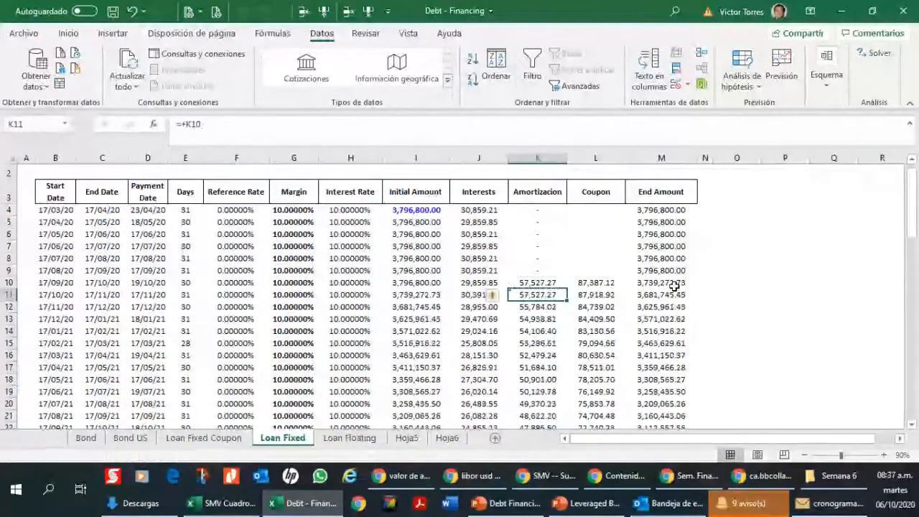
Step: Copy the K11 reference formula down the Amortizacion column through row 75
key(ctrl+c)
key(Down)
key(ctrl+shift+Down)
key(ctrl+v)
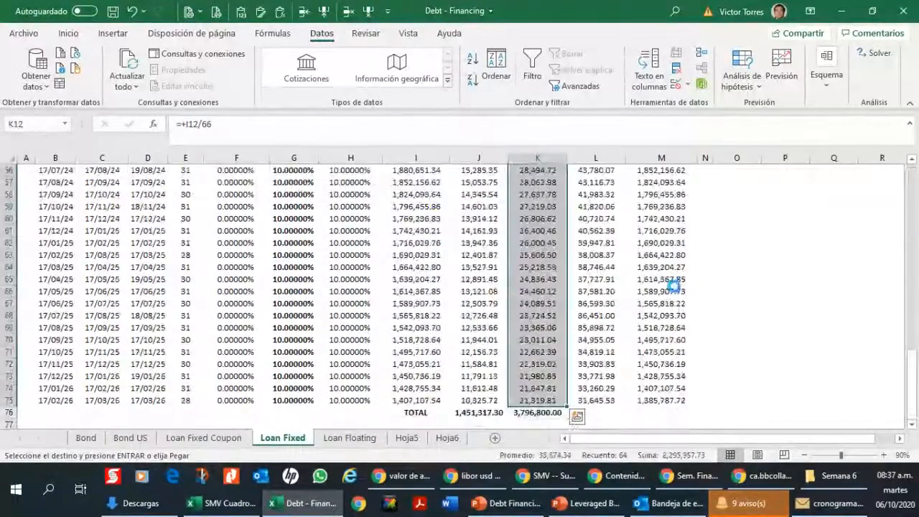
key(Down)
Step: Examine the equal amortizations and declining balance from the schedule's last period back to row 10
key(ctrl+Down)
key(Up)
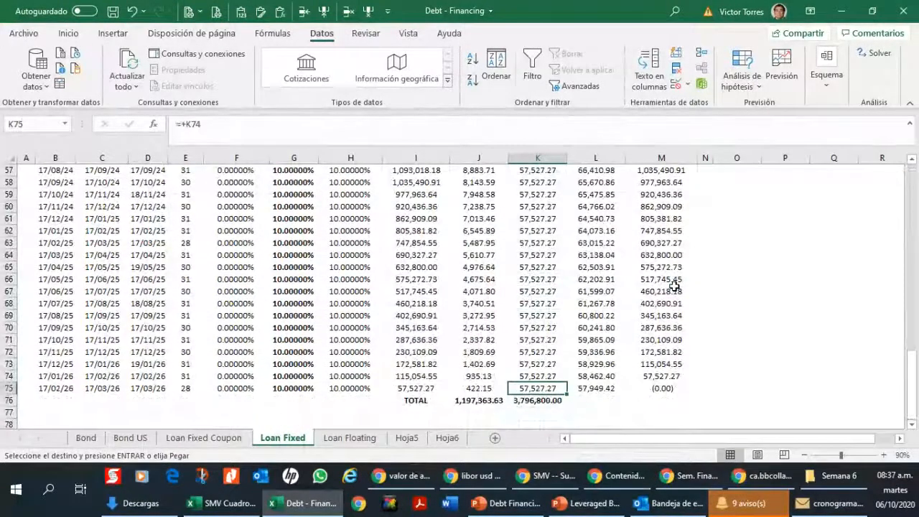
key(Up)
key(Up)
key(Up)
key(Up)
key(Up)
key(Up)
key(Up)
key(Up)
key(Up)
key(Up)
key(Up)
key(Up)
key(Up)
key(Up)
key(Up)
key(Up)
key(Up)
key(Up)
key(Up)
key(Up)
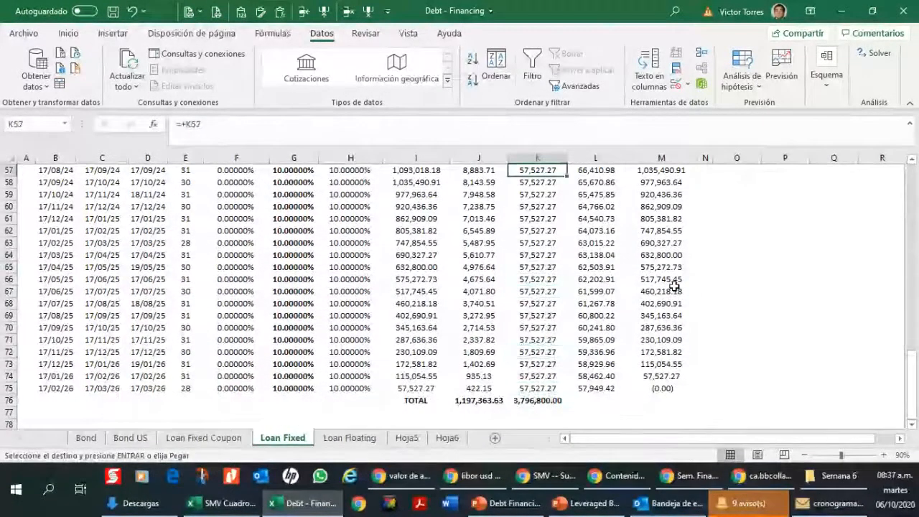
key(Up)
key(Up)
key(Up)
key(Up)
key(Up)
key(Up)
key(Up)
key(Up)
key(Up)
key(Up)
key(Up)
key(Up)
key(Up)
key(Up)
key(Up)
key(Up)
key(Up)
key(Up)
key(Up)
key(Up)
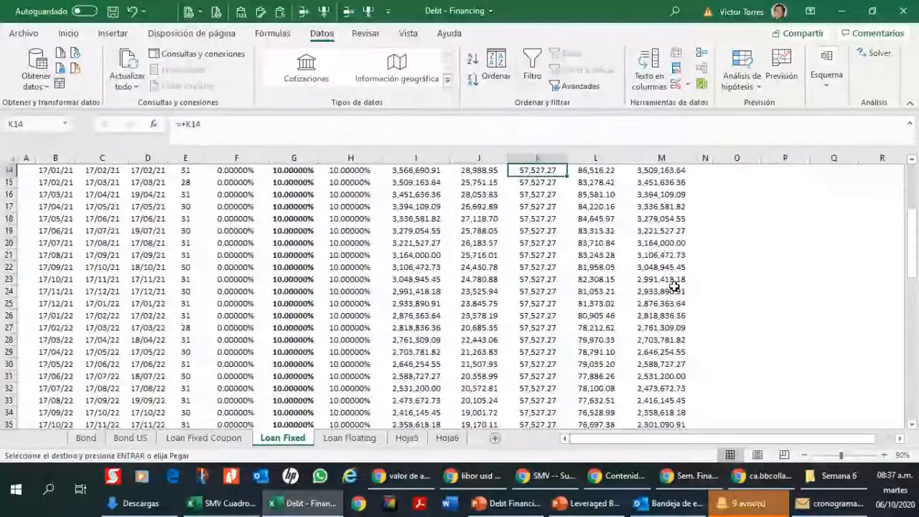
key(Up)
key(Up)
key(Up)
key(Up)
key(Up)
key(Up)
key(Up)
key(Up)
key(Up)
key(Up)
key(Up)
key(Up)
key(Down)
key(Down)
key(Down)
key(Down)
key(Down)
key(Down)
key(Down)
key(Down)
key(Down)
key(Down)
key(Down)
key(Down)
key(Down)
key(Down)
key(Down)
key(Down)
key(Down)
key(Down)
key(Down)
key(Down)
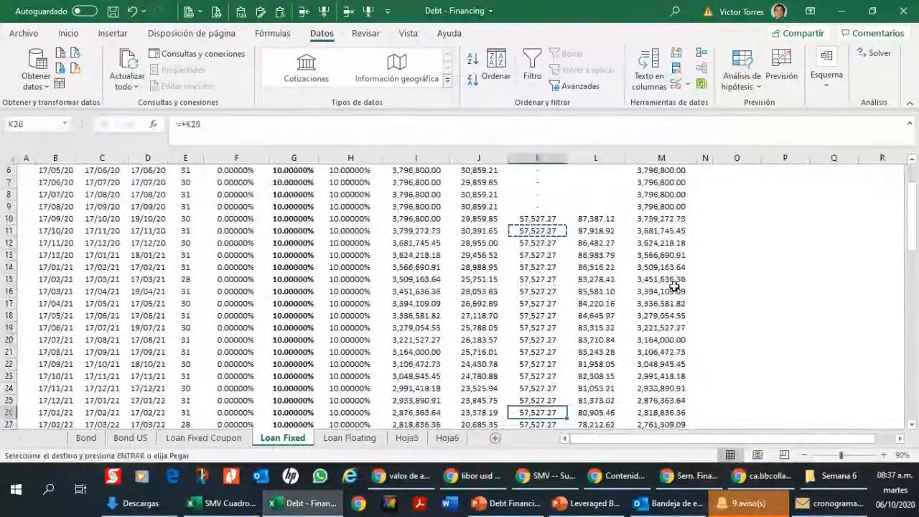
key(Up)
key(Up)
key(Up)
key(Up)
key(Up)
key(Up)
key(Up)
key(Up)
key(Up)
key(Up)
key(Up)
key(Up)
key(Up)
key(Up)
key(Up)
key(Up)
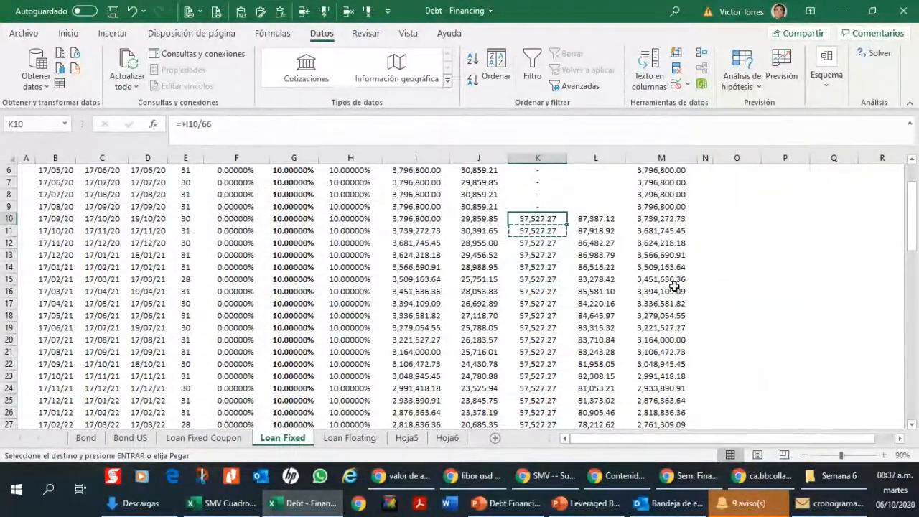
Step: Change the divisor in the K10 amortization formula to 120
key(F2)
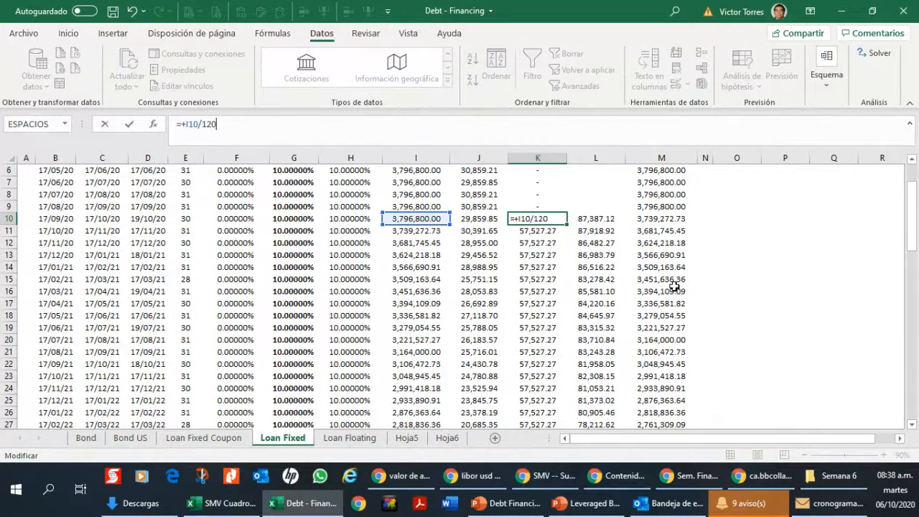
key(ctrl+Return)
key(Down)
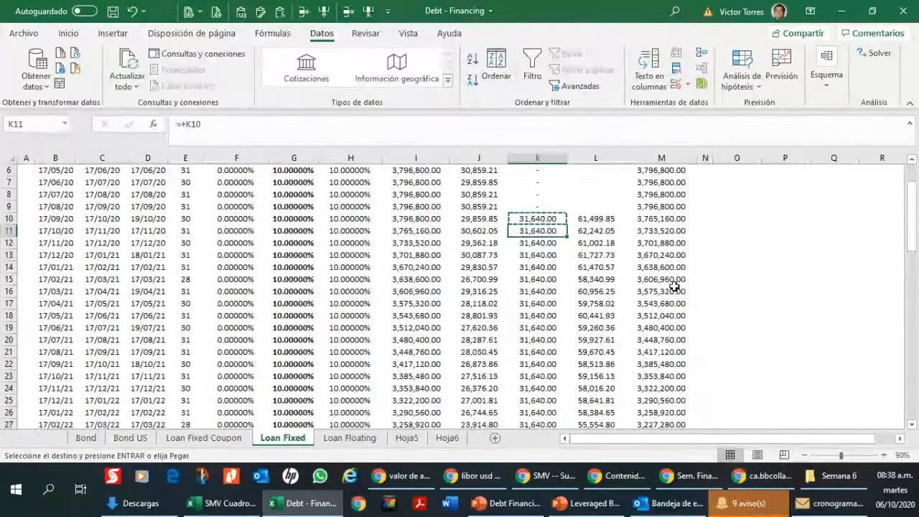
Step: Examine the end amounts and amortizations in the schedule's final periods under the 120-period amortization
key(Down)
key(ctrl+Down)
key(Down)
key(Down)
key(Up)
key(Up)
key(Up)
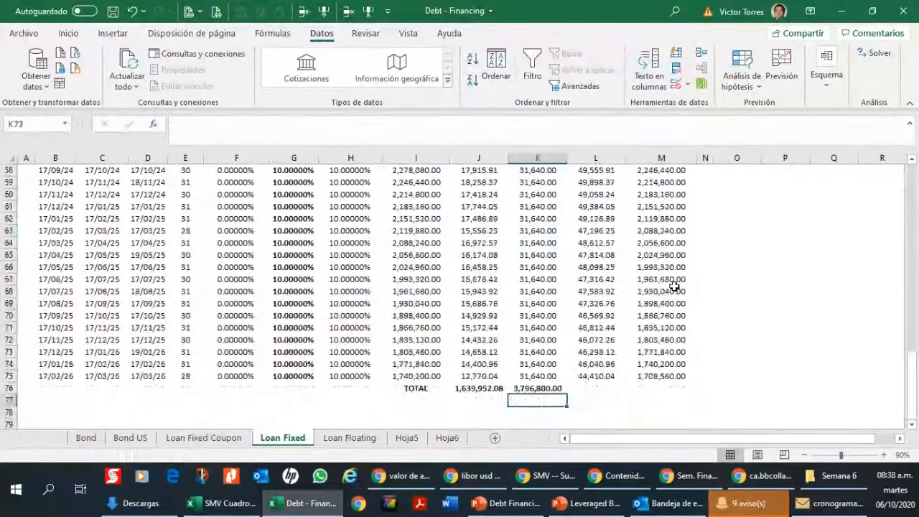
key(Up)
key(Up)
key(Up)
key(Up)
key(Up)
key(Up)
key(Up)
key(Up)
key(Up)
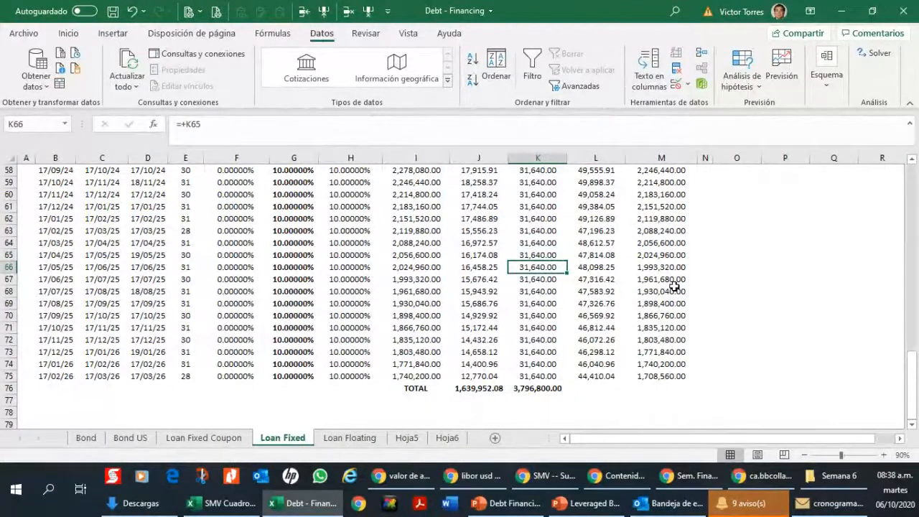
Step: Set the amortization in K64 to the initial amount in I64 divided by 12
key(Up)
key(Up)
key(Up)
key(Down)
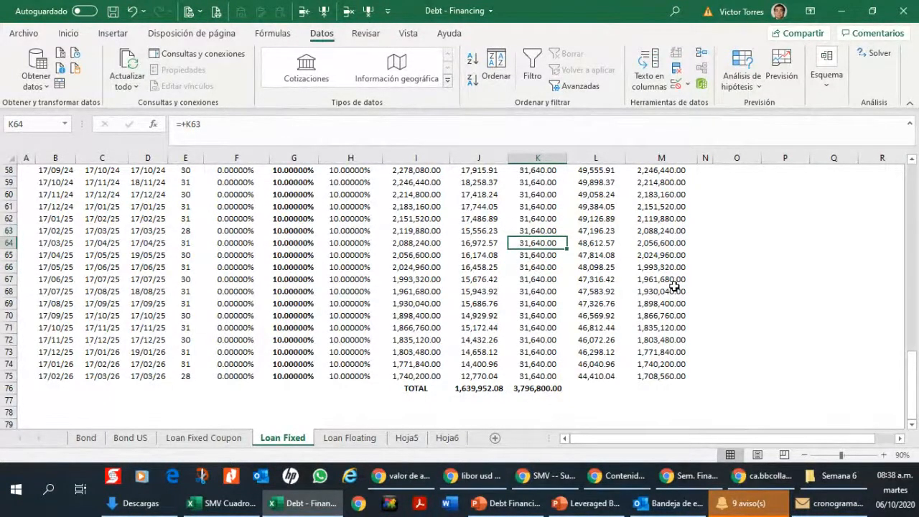
text(+)
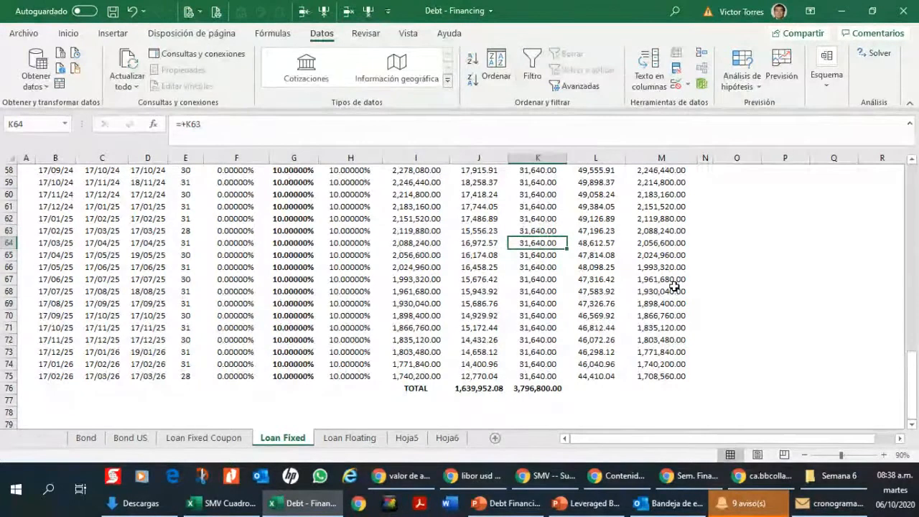
key(Left)
key(Left)
text(/)
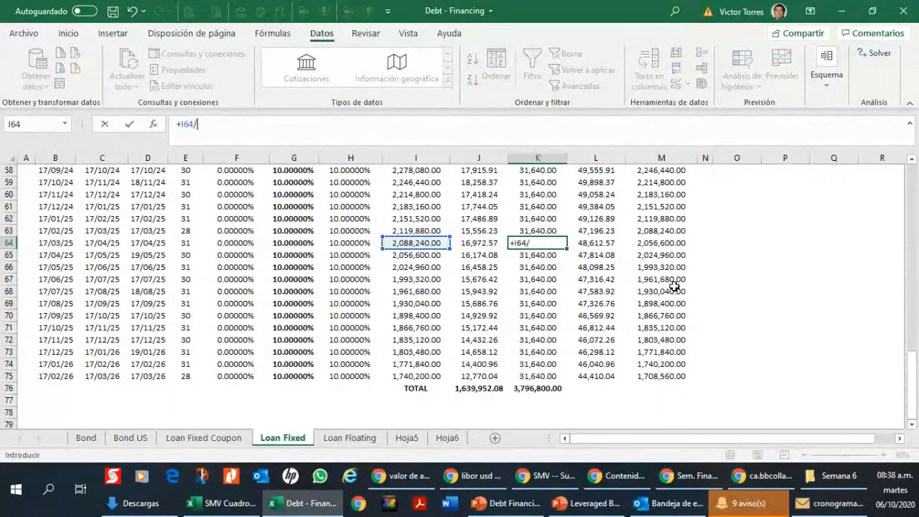
text(12)
key(ctrl+Return)
key(ctrl+c)
key(Down)
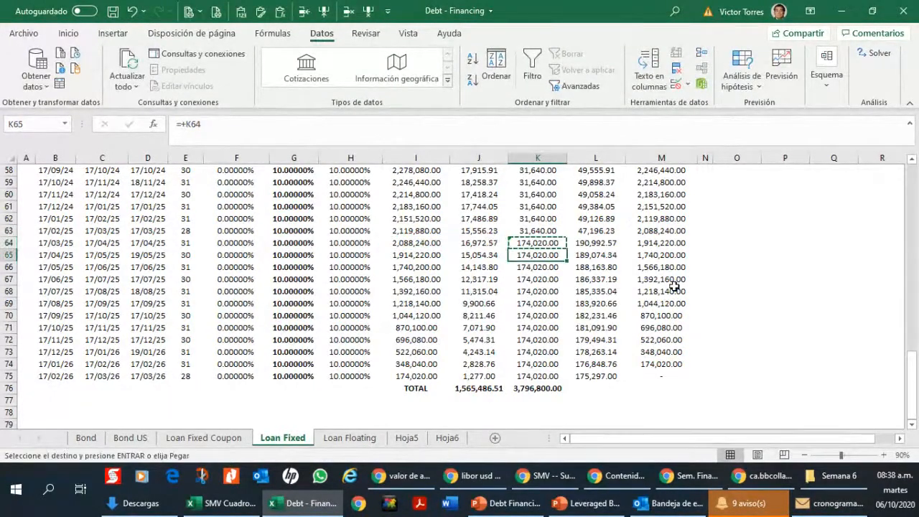
key(Escape)
Step: Examine the Amortizacion column, comparing the payments before row 64 with those of the last twelve periods
key(Up)
key(Up)
key(Up)
key(Up)
key(Up)
key(Up)
key(Up)
key(Up)
key(Up)
key(Up)
key(Up)
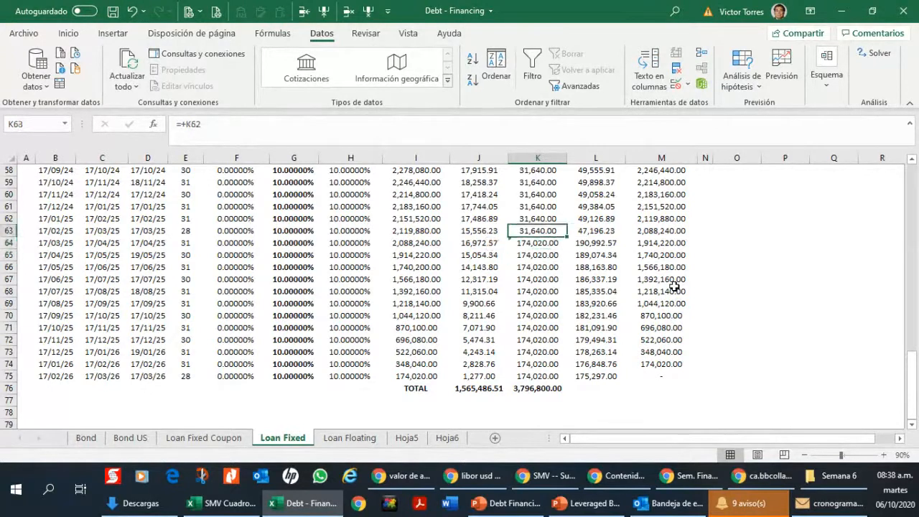
key(Up)
key(Up)
key(Up)
key(Up)
key(Up)
key(Up)
key(Up)
key(Up)
key(Up)
key(Up)
key(Up)
key(Up)
key(Up)
key(Up)
key(Up)
key(Up)
key(Up)
key(Up)
key(Up)
key(Up)
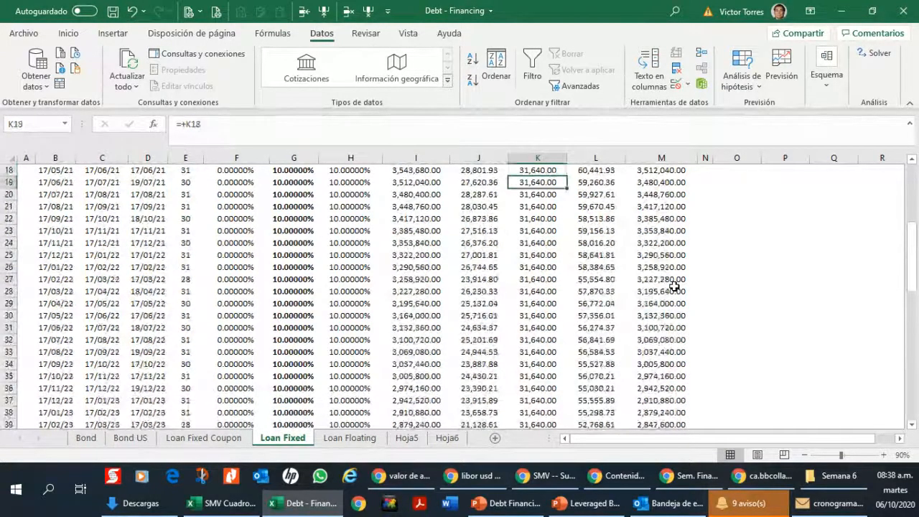
key(Down)
key(Down)
key(Down)
key(Down)
key(Down)
key(Down)
key(Down)
key(Down)
key(Down)
key(Down)
key(Down)
key(Down)
key(Down)
key(Down)
key(Down)
key(Down)
key(Down)
key(Down)
key(Down)
key(Down)
key(Down)
key(Down)
key(Down)
key(Down)
key(Down)
key(Down)
key(Down)
key(Down)
key(Down)
key(Down)
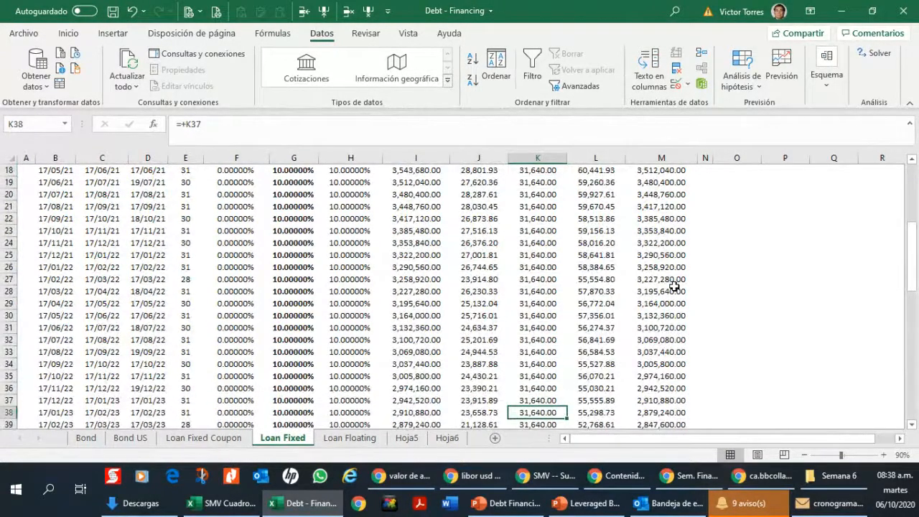
key(Down)
key(Down)
key(Down)
key(Down)
key(Down)
key(Down)
key(Down)
key(Down)
key(Down)
key(Down)
key(Up)
key(Up)
key(Up)
key(Up)
key(Up)
key(Up)
key(Up)
key(Up)
key(Up)
key(Up)
key(Up)
key(Up)
key(Up)
key(Up)
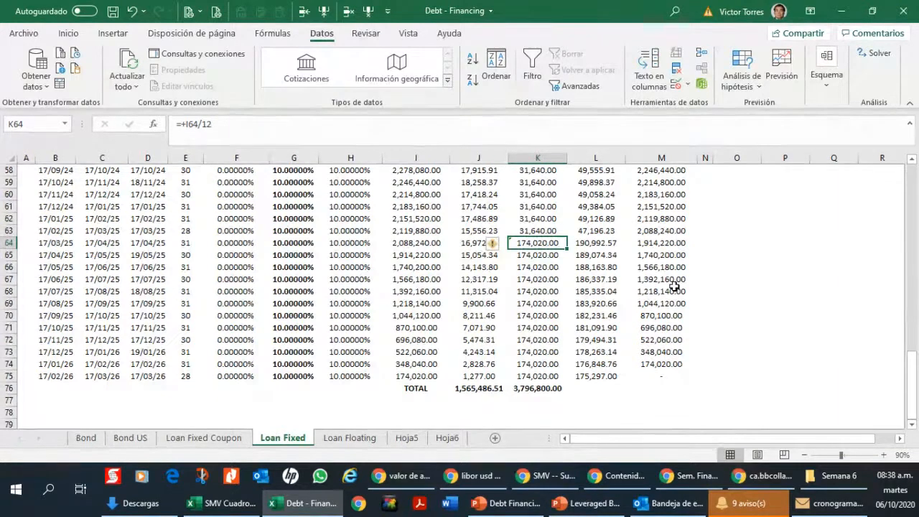
Step: Trace the Amortizacion column from K64 back up to the first amortization formula in K10
key(Up)
key(Up)
key(Up)
key(Up)
key(Up)
key(Up)
key(Up)
key(Up)
key(Up)
key(Up)
key(Up)
key(Up)
key(Up)
key(Up)
key(Up)
key(Up)
key(Up)
key(Up)
key(Up)
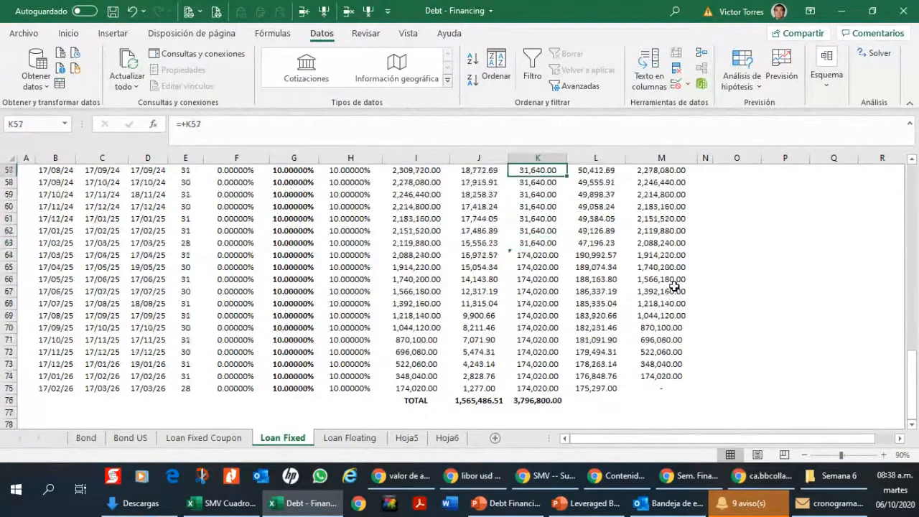
key(Up)
key(Up)
key(Up)
key(Up)
key(Up)
key(Up)
key(Up)
key(Up)
key(Up)
key(Up)
key(Up)
key(Up)
key(Up)
key(Up)
key(Up)
key(Up)
key(Up)
key(Up)
key(Up)
key(Up)
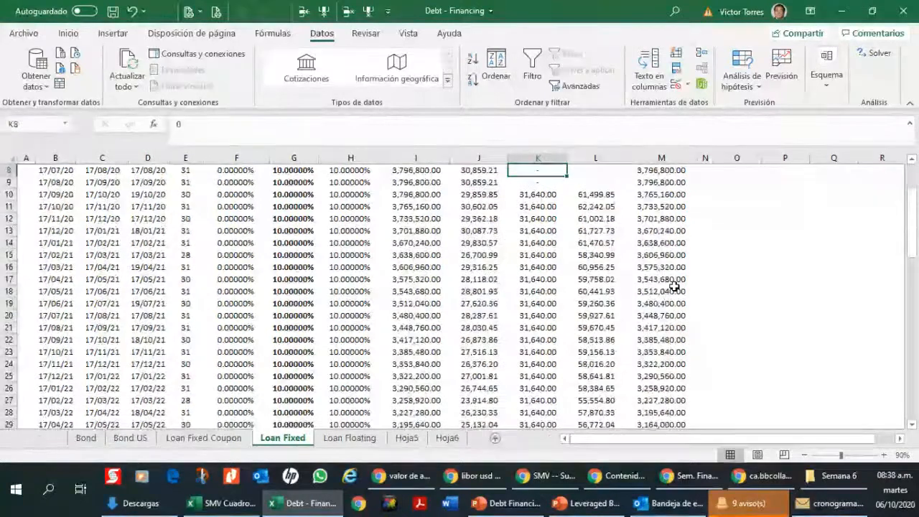
key(Up)
key(Up)
key(Up)
key(Down)
key(Down)
key(Down)
key(Down)
key(Down)
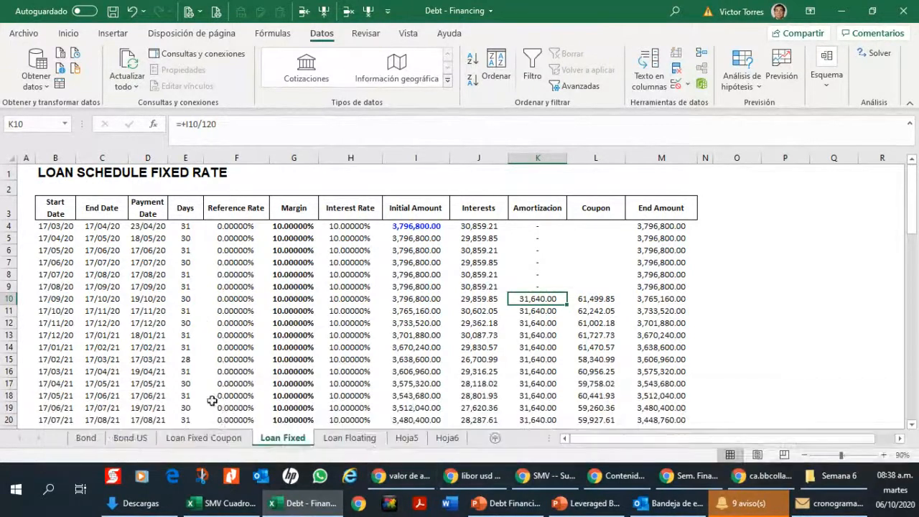
Step: On the Loan Fixed Coupon sheet, examine the Single Coupon formulas, the coupon in L10 and the initial amount in I10
click(205, 437)
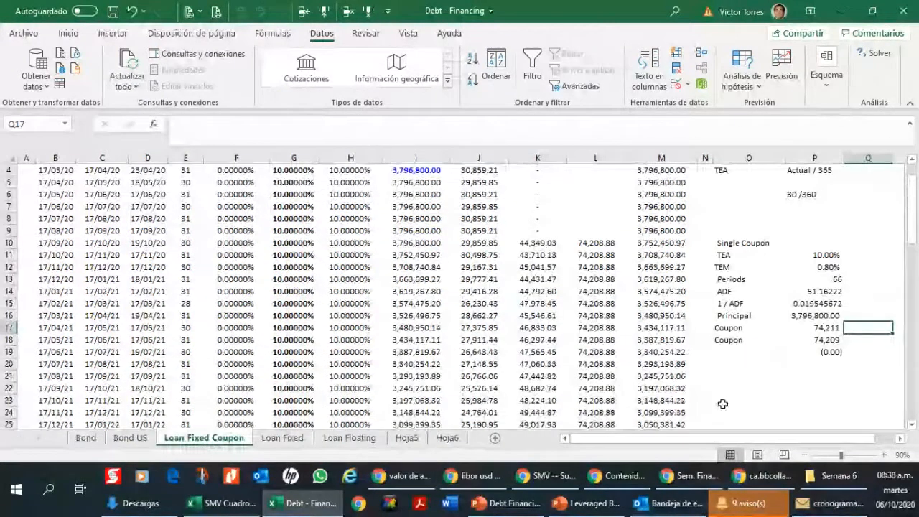
click(826, 343)
click(826, 327)
key(Up)
key(Up)
key(Up)
key(Up)
key(Up)
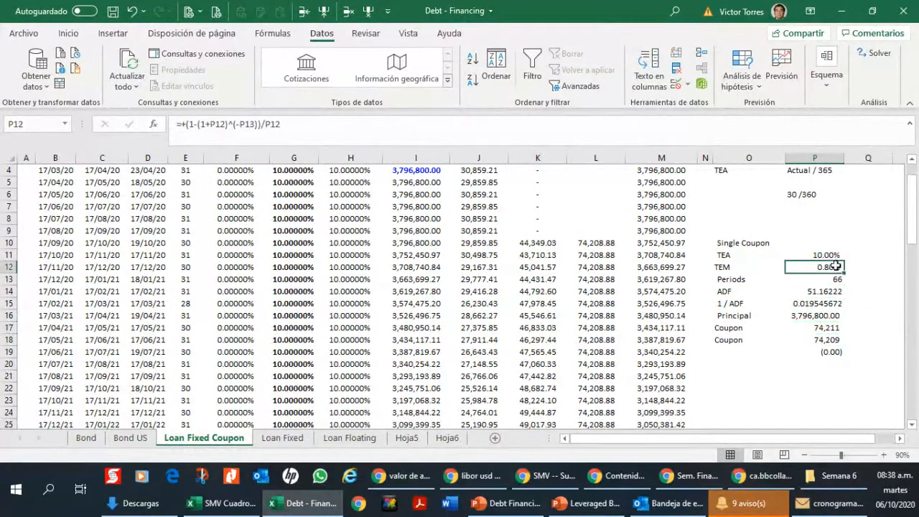
click(827, 325)
click(597, 245)
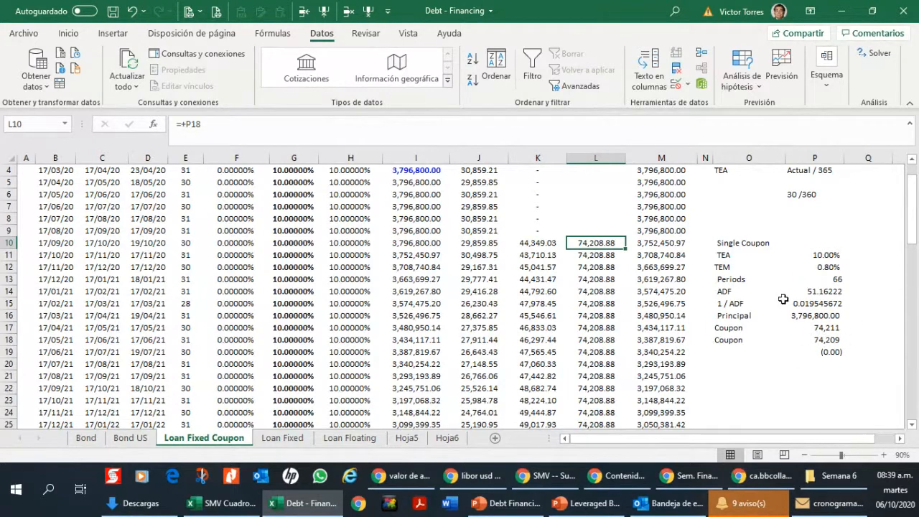
click(427, 244)
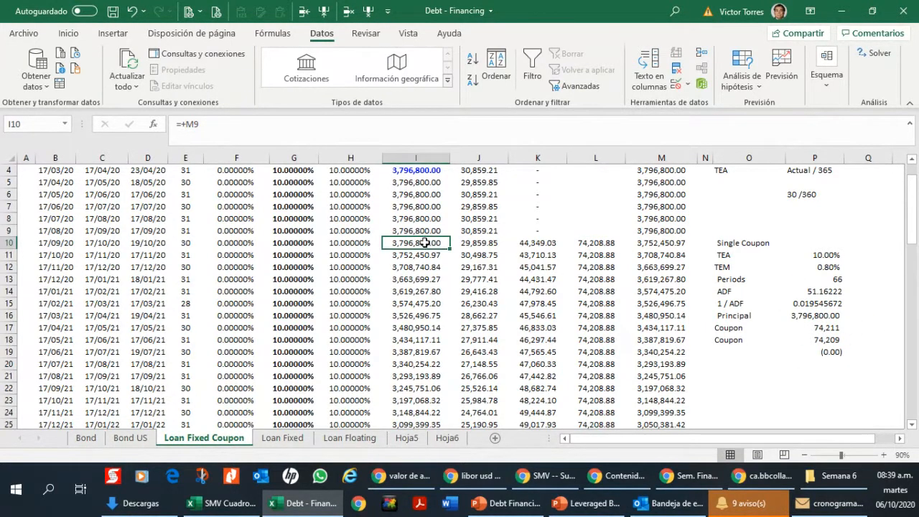
Step: Set the Single Coupon periods in P13 to 90 and compare the coupon values in P17 and P18
click(820, 282)
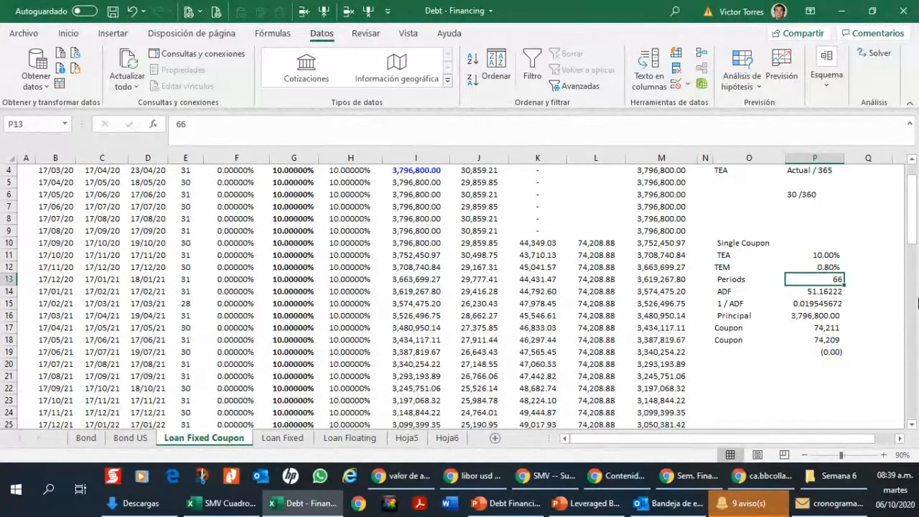
text(1)
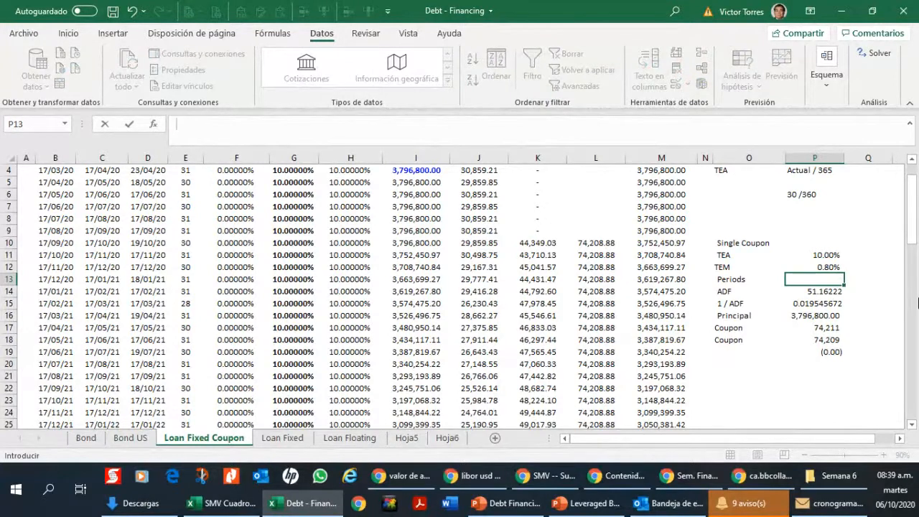
key(Return)
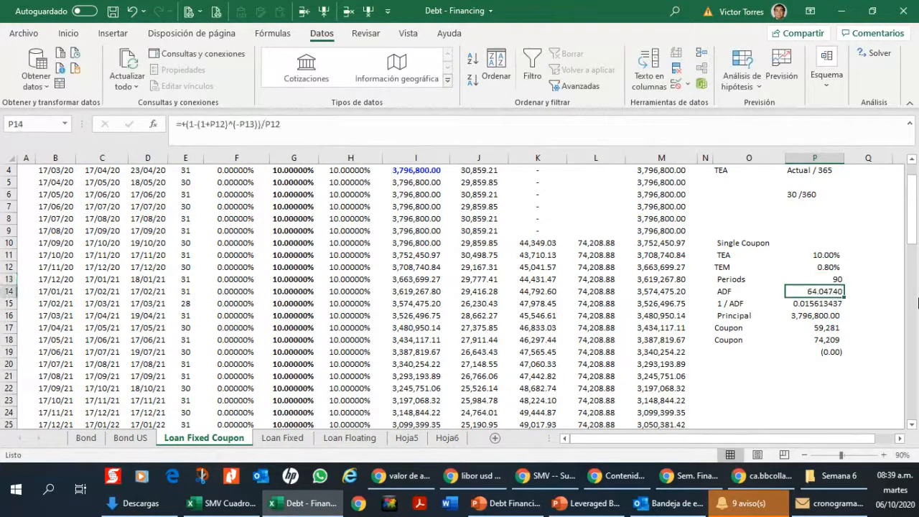
key(Up)
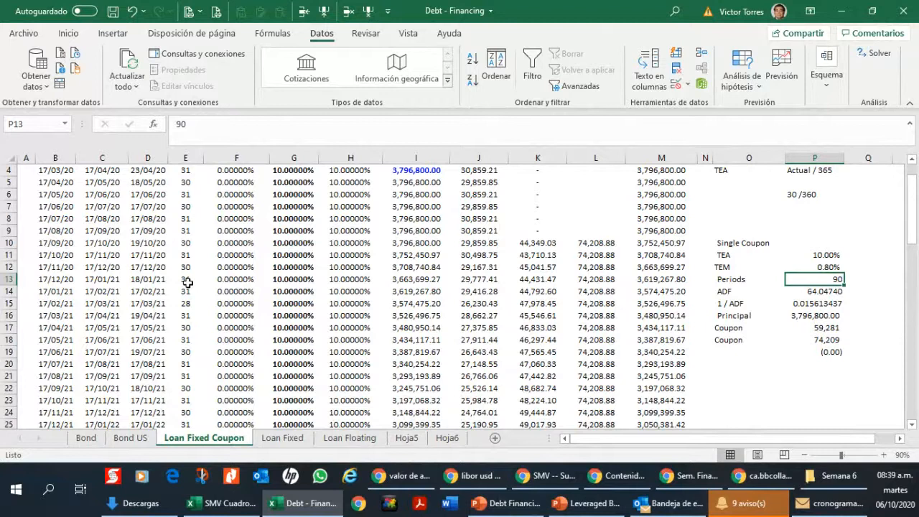
click(815, 328)
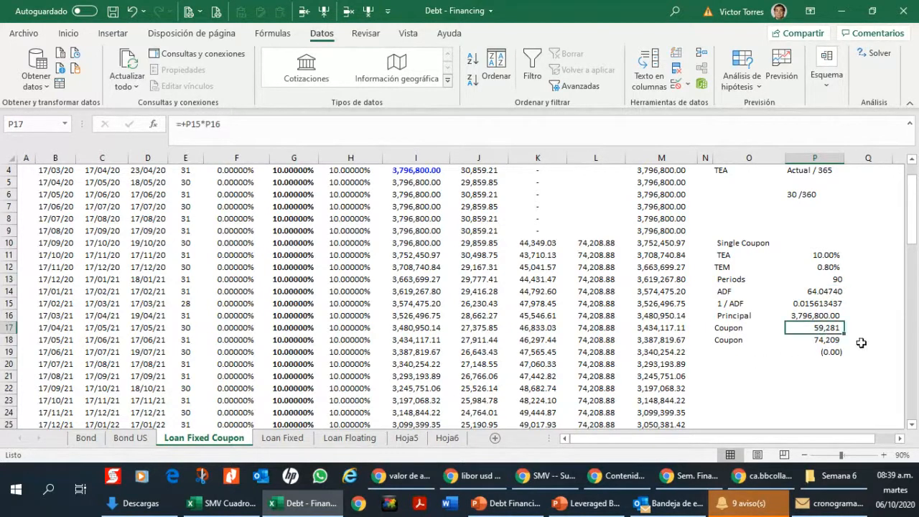
click(838, 342)
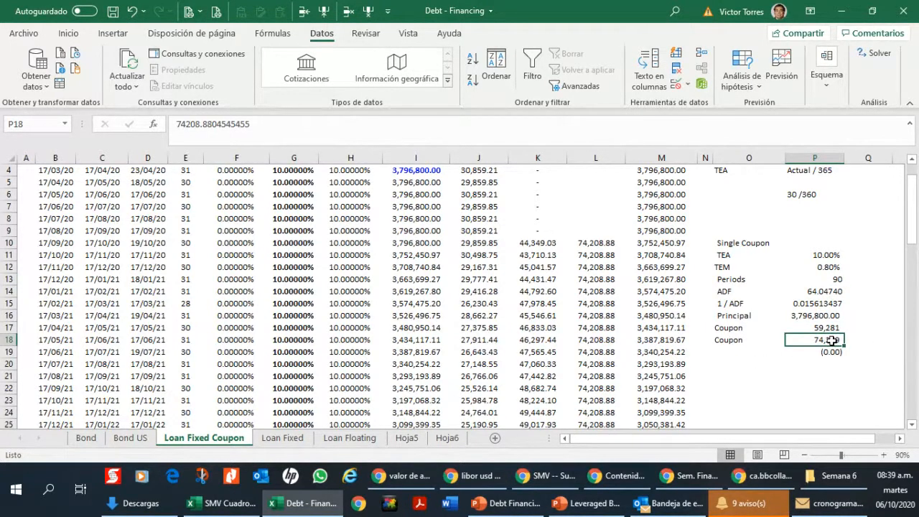
click(827, 329)
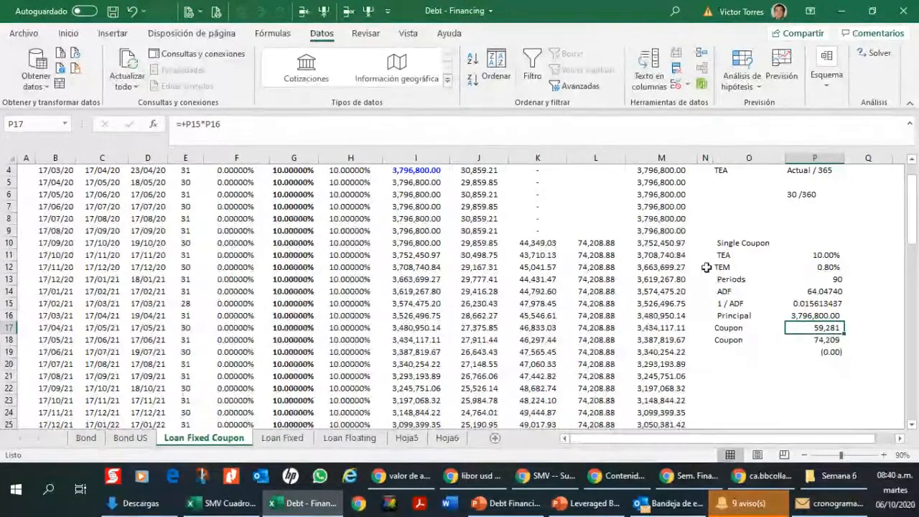
scroll(671, 267, down, 1)
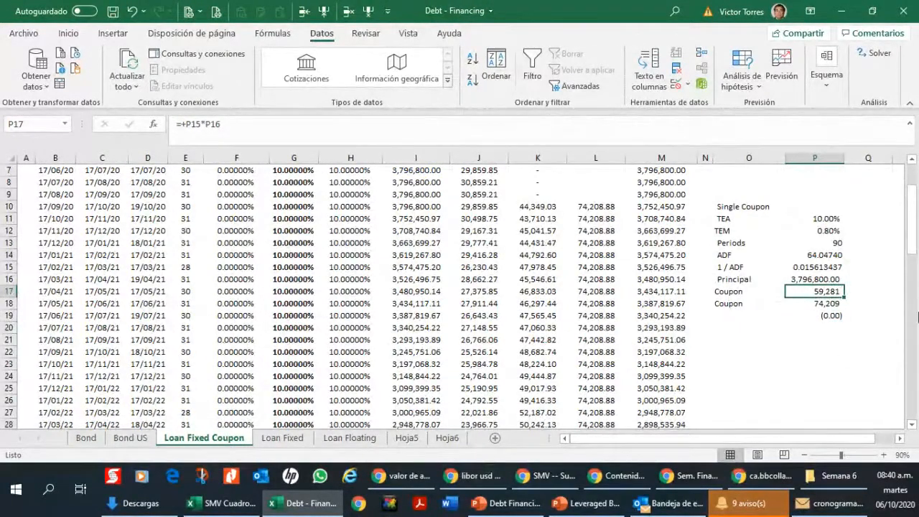
Step: On the Loan Fixed sheet, change the divisor in the K10 amortization formula to 90
mouse_move(341, 452)
click(292, 443)
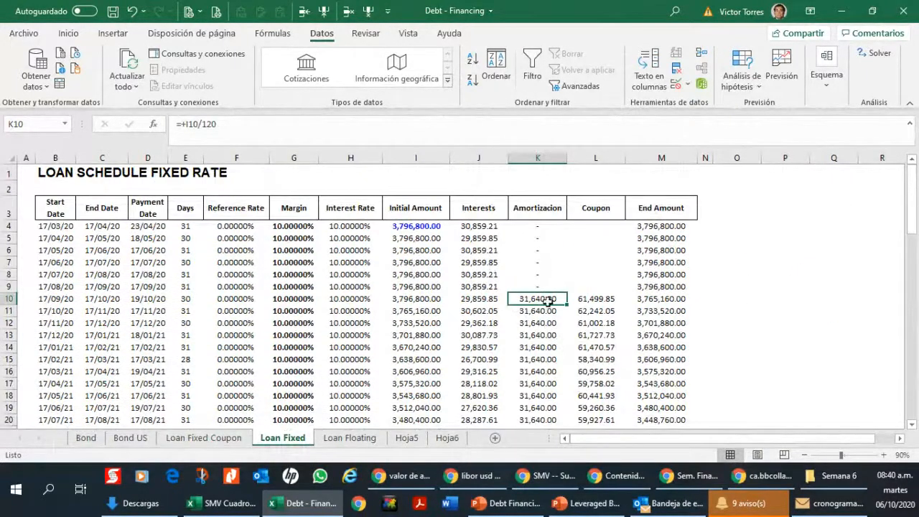
click(234, 127)
key(BackSpace)
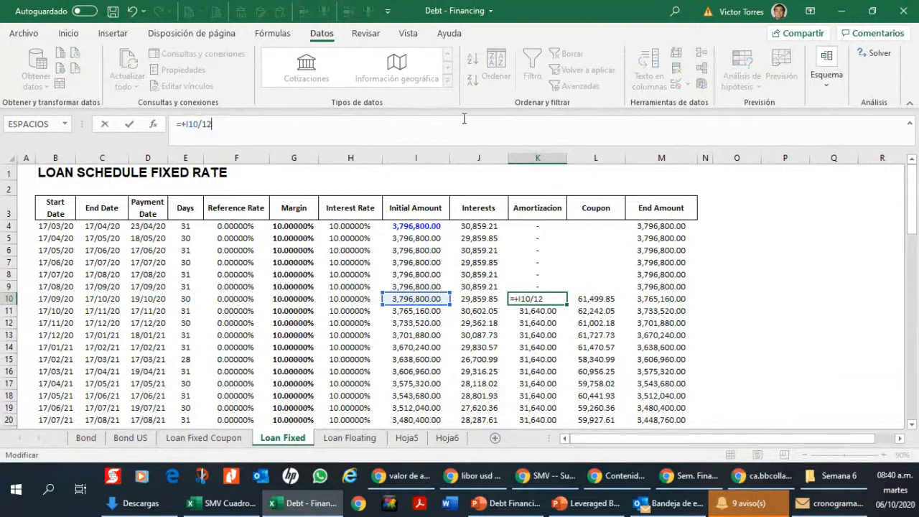
text(90)
key(Return)
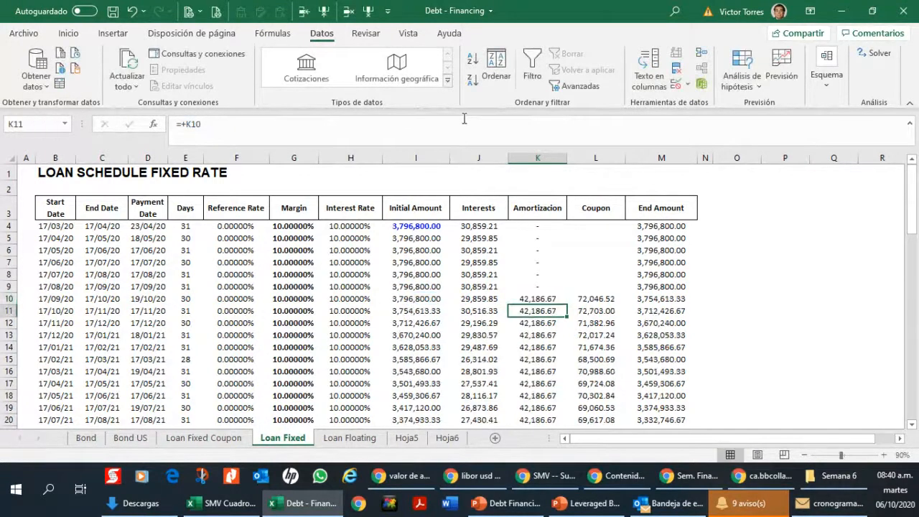
Step: Try a divisor of 80 in the K10 amortization formula
click(464, 118)
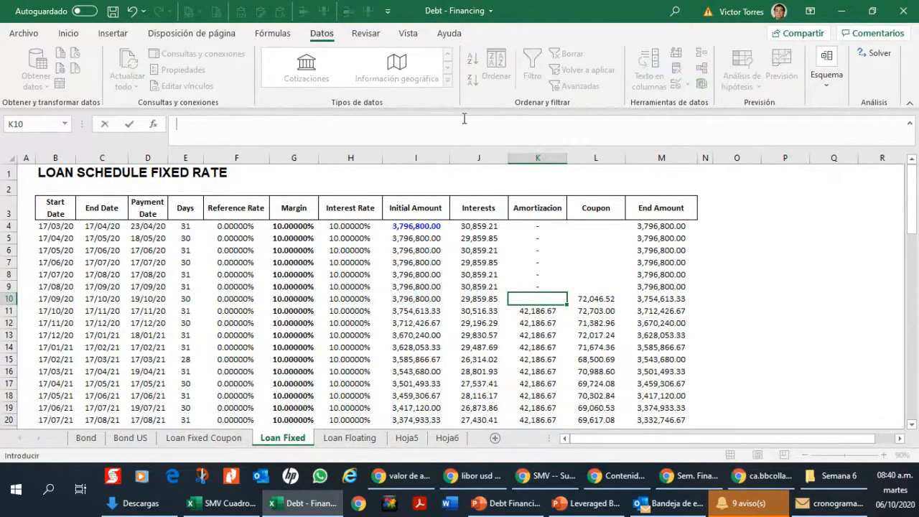
key(BackSpace)
key(BackSpace)
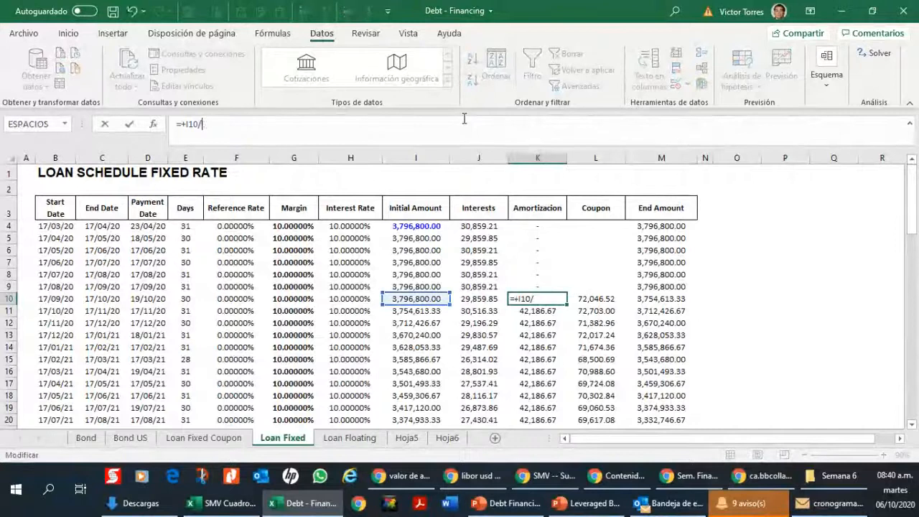
text(80)
key(Return)
Step: Try a divisor of 70 in the K10 amortization formula
click(464, 118)
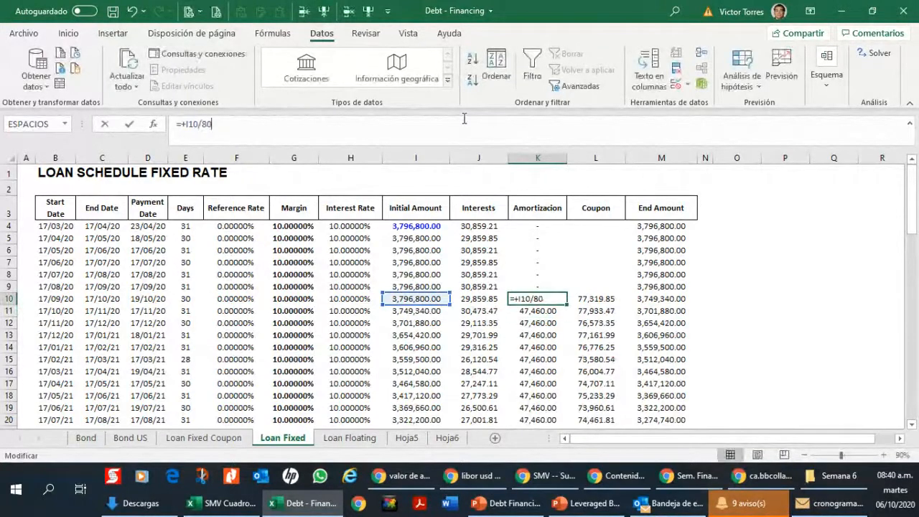
key(BackSpace)
key(BackSpace)
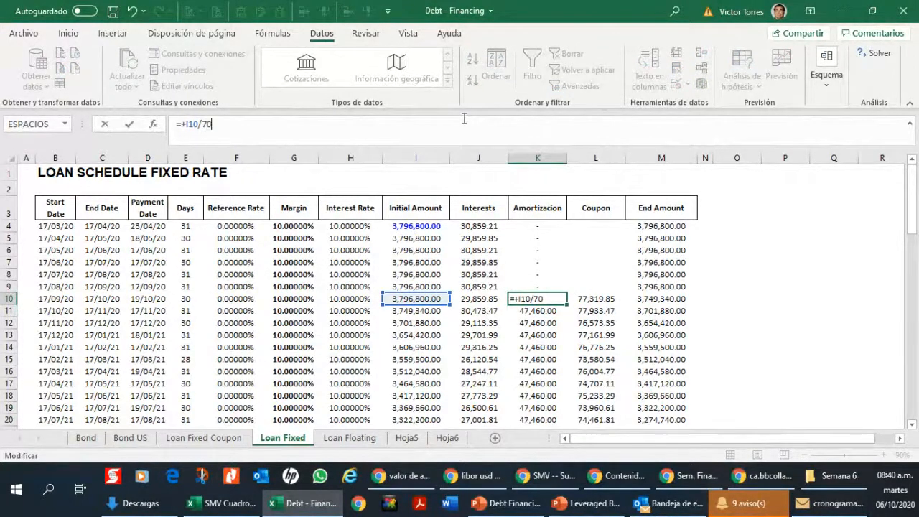
key(Return)
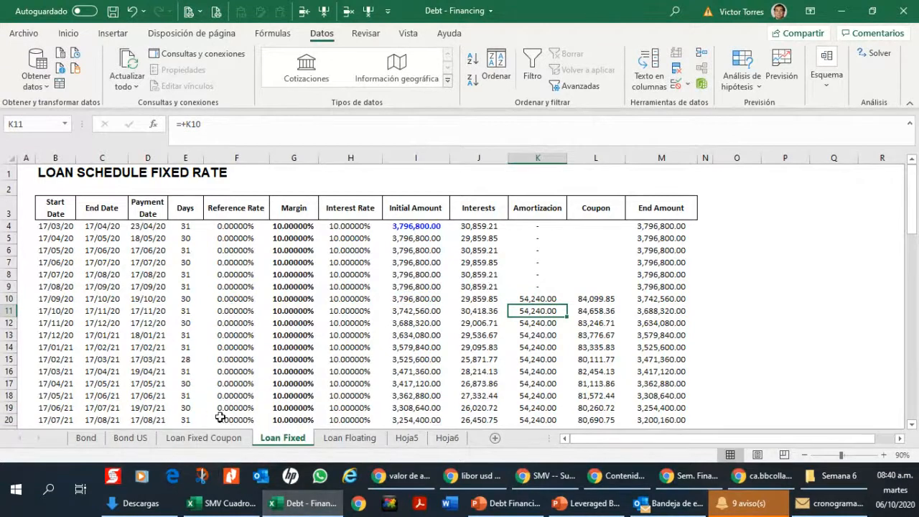
Step: Check the coupon on the Loan Fixed Coupon sheet and set the K10 divisor on Loan Fixed back to 90
click(213, 437)
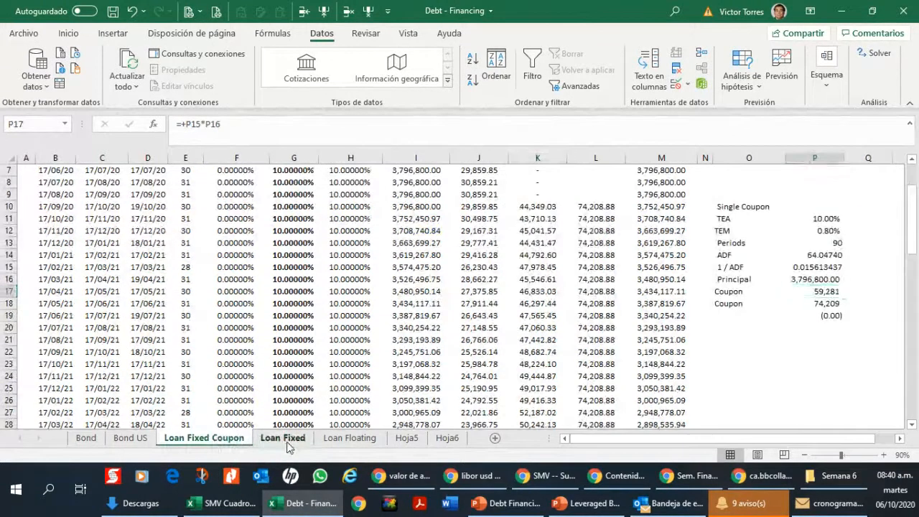
click(285, 439)
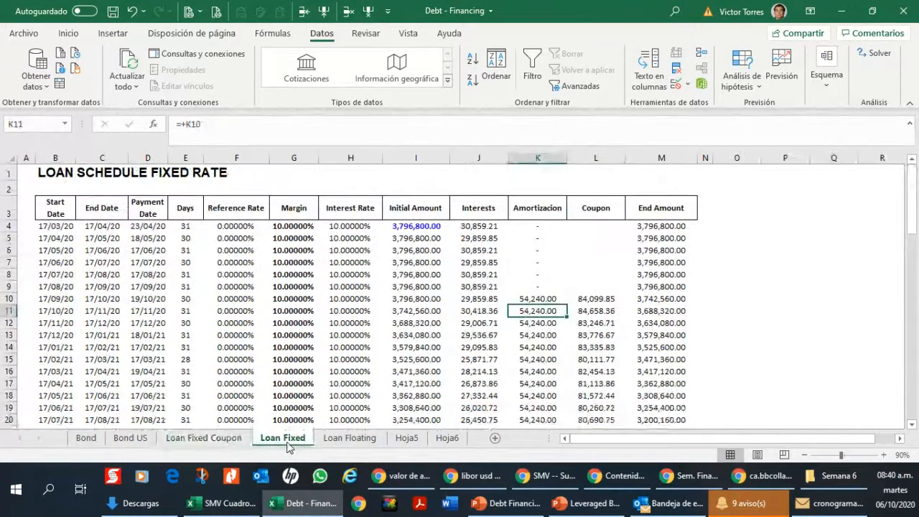
click(538, 299)
click(228, 125)
key(BackSpace)
key(BackSpace)
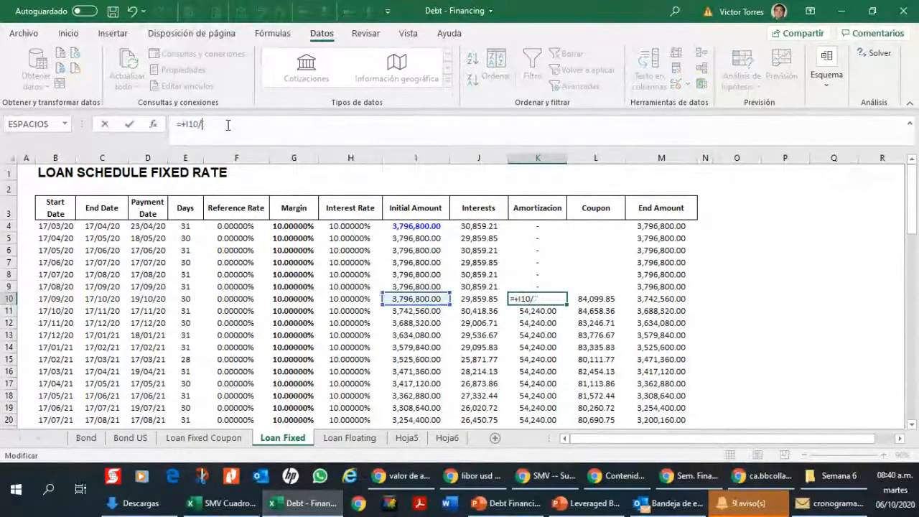
text(90)
key(Return)
Step: Try a divisor of 120 in the K10 amortization formula
click(228, 124)
key(BackSpace)
key(BackSpace)
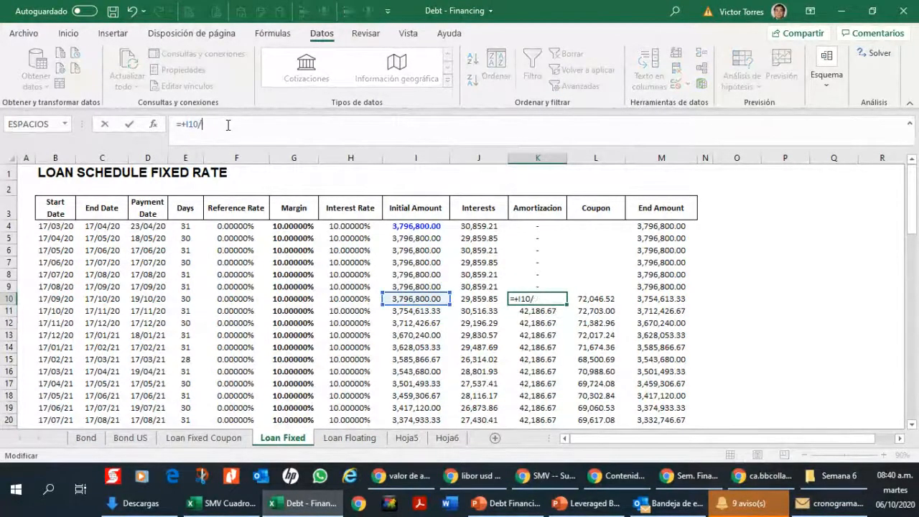
text(120)
key(Return)
Step: Change the divisor in the K10 amortization formula to 130
click(227, 125)
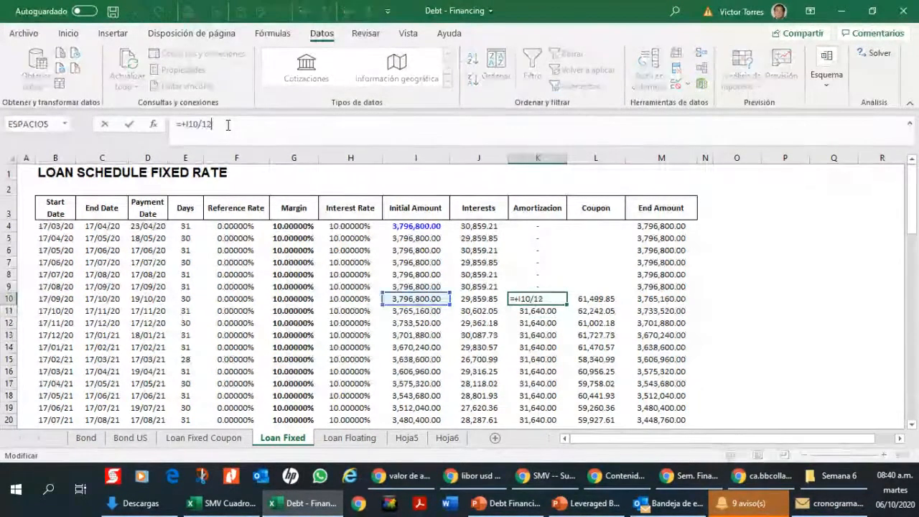
key(BackSpace)
key(BackSpace)
text(30)
key(Return)
key(shift+Up)
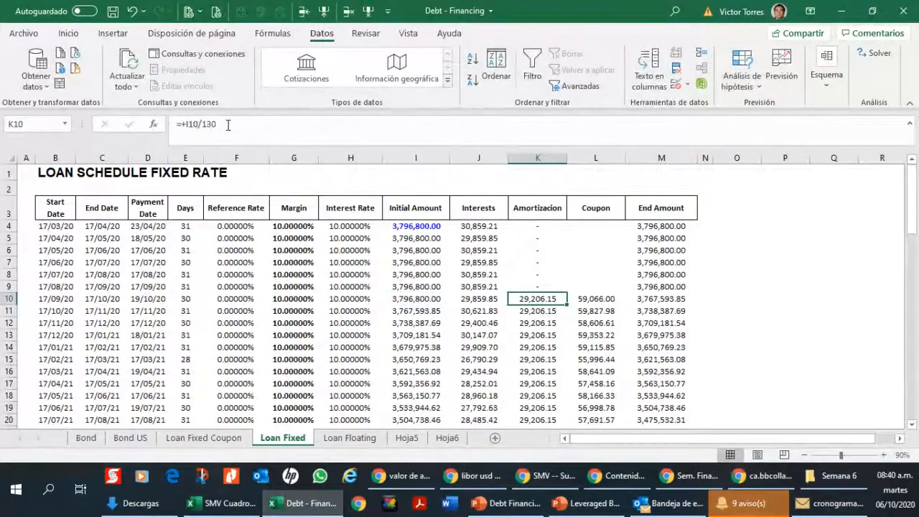
key(ctrl+c)
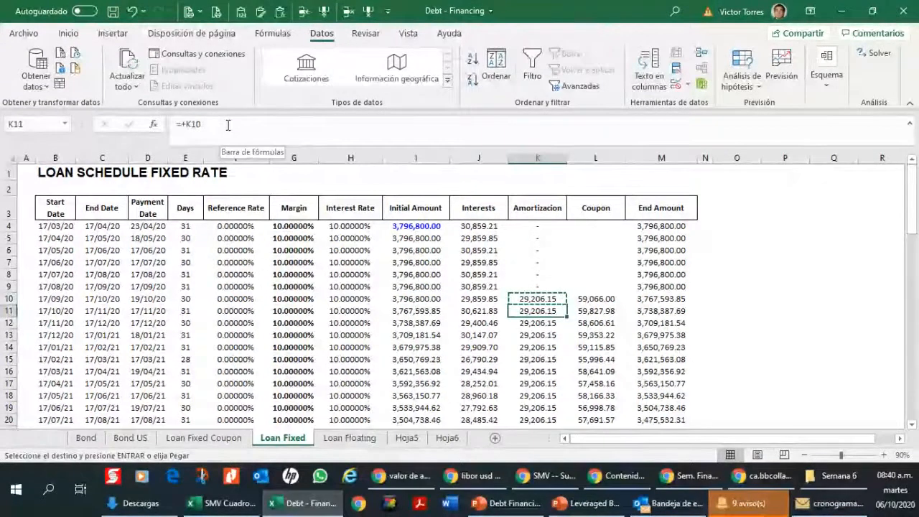
key(shift+Down)
key(shift+Down)
key(shift+Down)
key(shift+Down)
key(shift+Down)
key(shift+Down)
key(Escape)
key(Up)
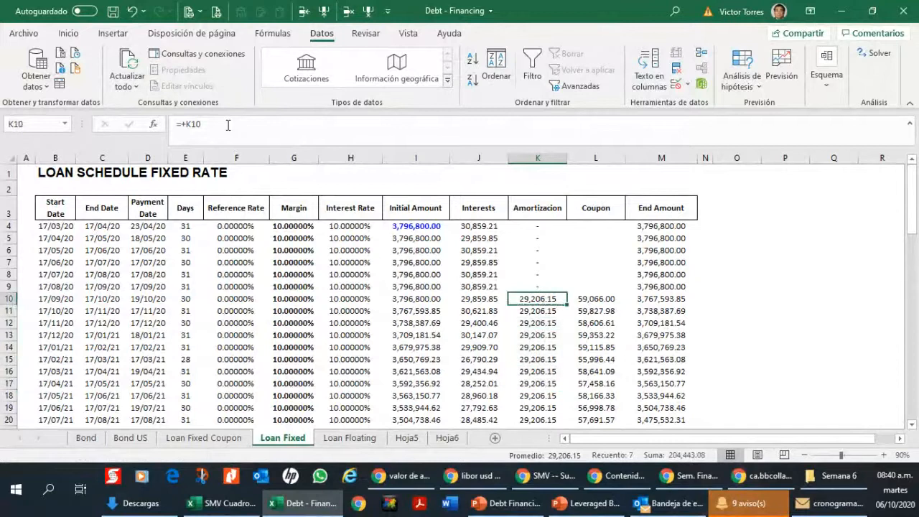
Step: Check the coupon formula in L10 against the amortization formula in K10 on the Loan Fixed sheet
key(Right)
key(Left)
key(Right)
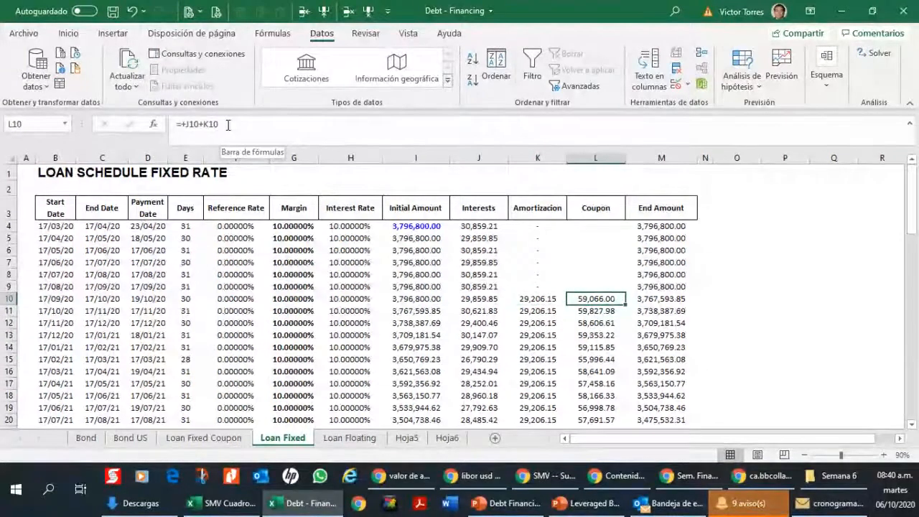
key(Left)
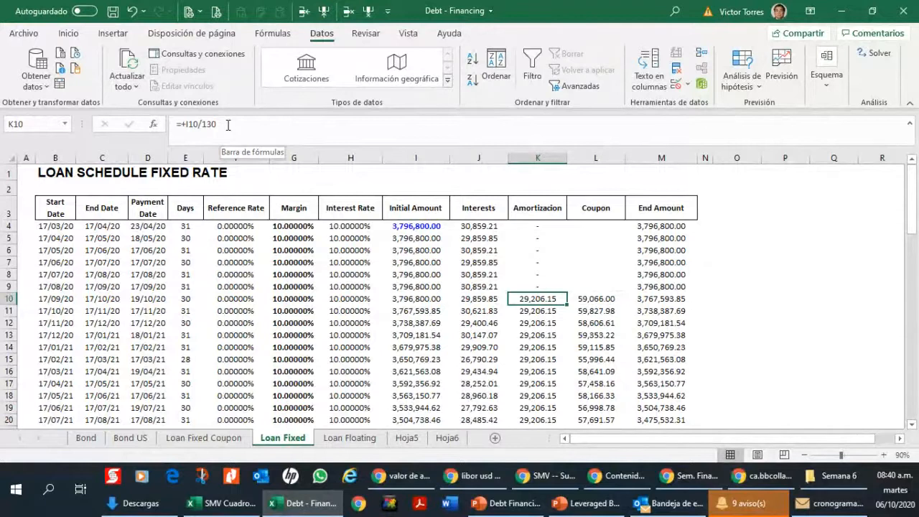
Step: Follow the amortization column from K10 through the schedule and inspect the formula in K64
key(Down)
key(Down)
key(Down)
key(Down)
key(Down)
key(Down)
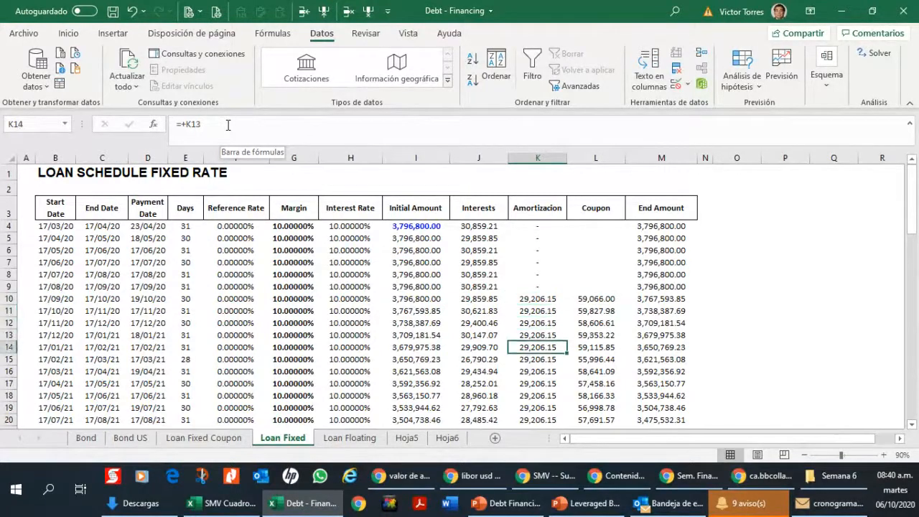
key(Down)
key(Down)
key(Down)
key(Down)
key(Down)
key(Down)
key(Down)
key(Down)
key(Down)
key(Down)
key(Down)
key(Down)
key(Down)
key(Down)
key(Down)
key(Down)
key(Down)
key(Down)
key(Down)
key(Down)
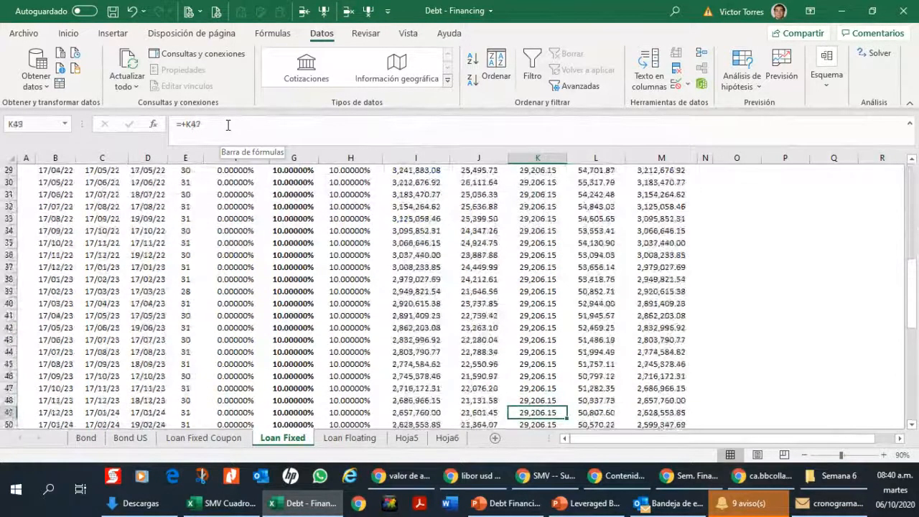
key(Down)
key(Down)
key(Down)
key(Down)
key(Down)
key(Down)
key(Down)
key(Down)
key(Down)
key(Down)
key(Down)
key(Down)
key(Down)
key(Down)
key(Down)
key(Down)
key(Down)
key(Down)
key(Down)
key(Down)
key(Up)
key(Up)
key(Up)
key(Up)
key(Up)
key(Up)
key(Up)
key(Up)
key(Up)
key(Up)
key(Up)
key(Up)
key(Up)
key(Up)
key(Up)
key(Up)
key(Up)
key(Up)
key(Up)
key(Up)
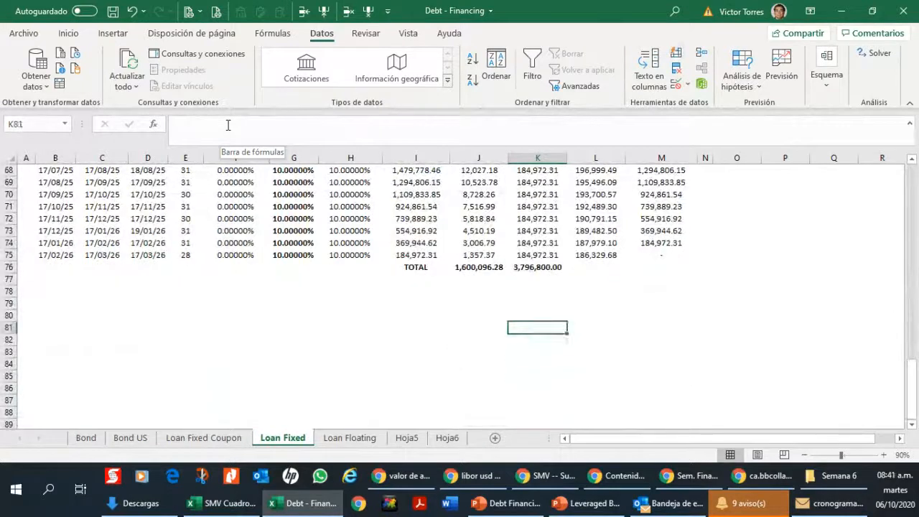
key(Up)
key(Up)
key(Up)
key(Up)
key(Up)
key(Up)
key(Up)
key(Up)
key(Up)
key(Up)
key(Up)
key(Up)
key(Up)
key(Up)
key(Up)
key(Up)
key(Up)
key(Up)
key(Up)
key(Up)
key(Down)
key(Down)
key(Down)
key(Down)
key(Down)
key(Down)
key(Down)
key(Down)
key(Down)
key(Down)
key(Down)
key(Down)
key(Down)
key(Down)
key(Down)
key(Down)
key(Down)
key(Down)
key(Down)
key(Down)
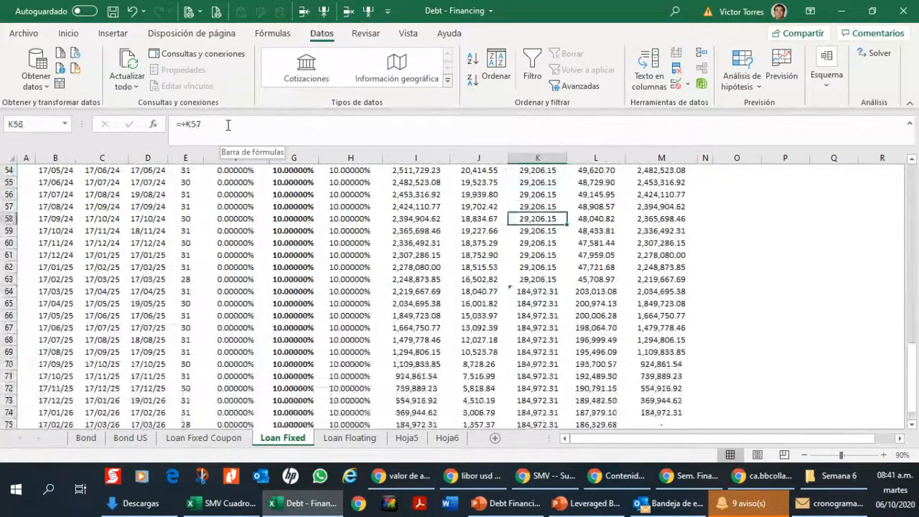
key(Down)
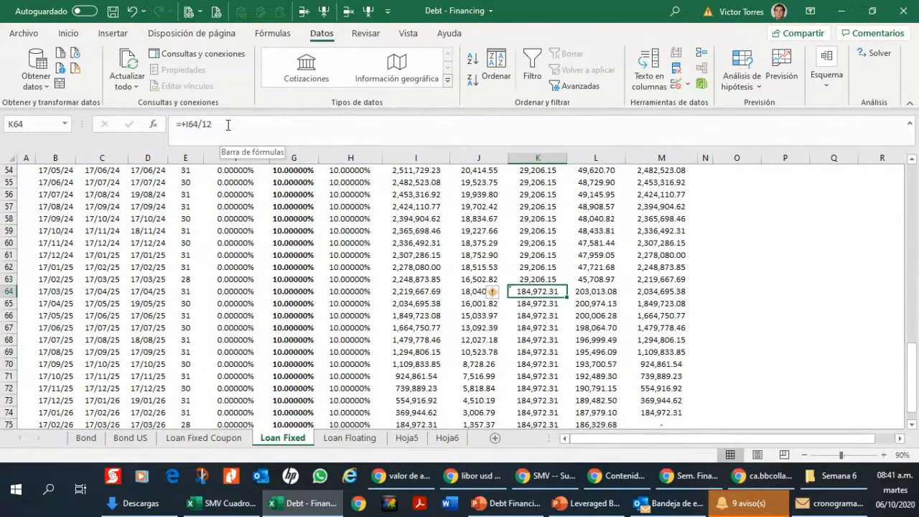
Step: Check the amortization total in K76 and return to the K64 amortization formula
key(Down)
key(Down)
key(Down)
key(Down)
key(Down)
key(Down)
key(Down)
key(Down)
key(Down)
key(Down)
key(Down)
key(Down)
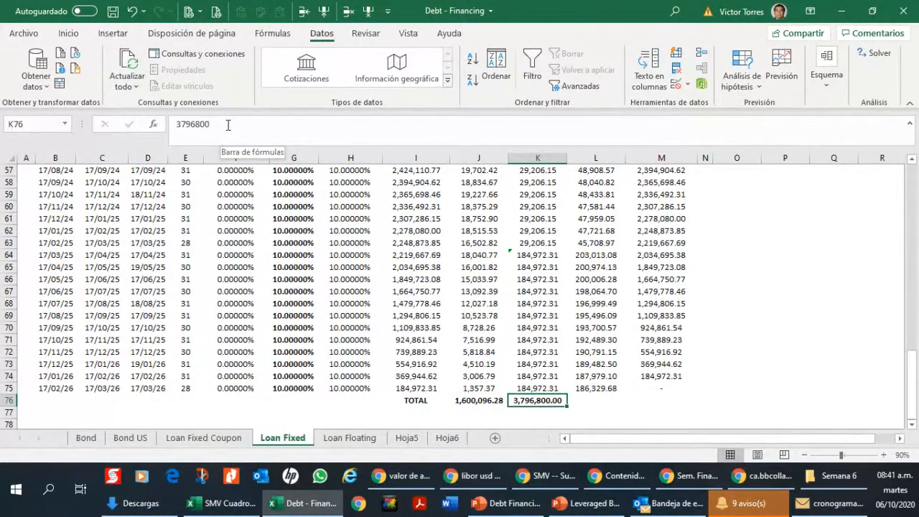
key(Up)
key(Up)
key(Up)
key(Up)
key(Up)
key(Up)
key(Up)
key(Up)
key(Up)
key(Up)
key(Up)
key(Up)
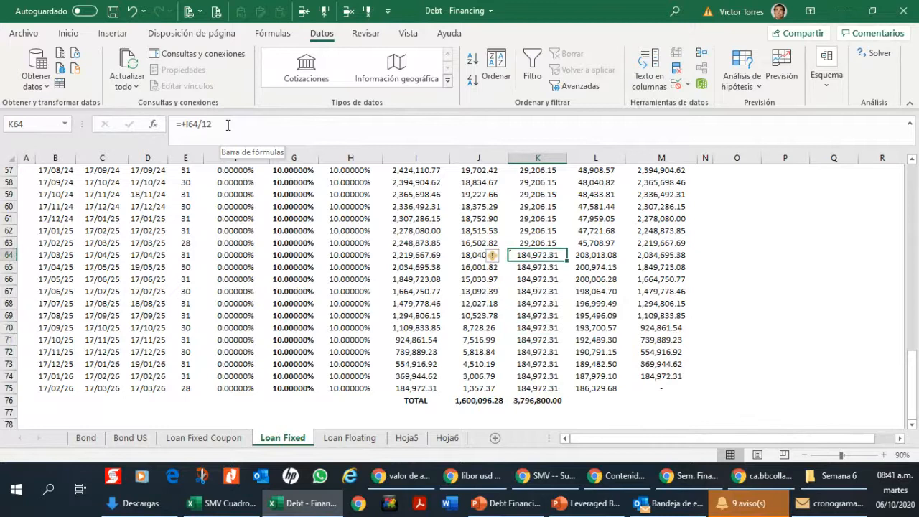
Step: Compare the coupons before and after row 64, following column L to the end of the schedule
key(Right)
key(Up)
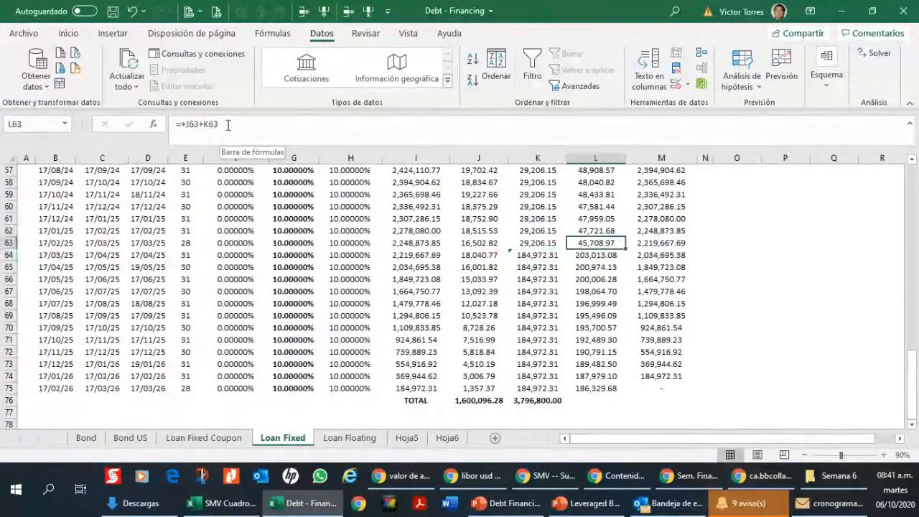
key(Up)
key(Up)
key(Up)
key(Up)
key(Up)
key(Up)
key(Up)
key(Up)
key(Up)
key(Up)
key(Up)
key(Up)
key(Up)
key(Up)
key(Up)
key(Up)
key(Up)
key(Up)
key(Up)
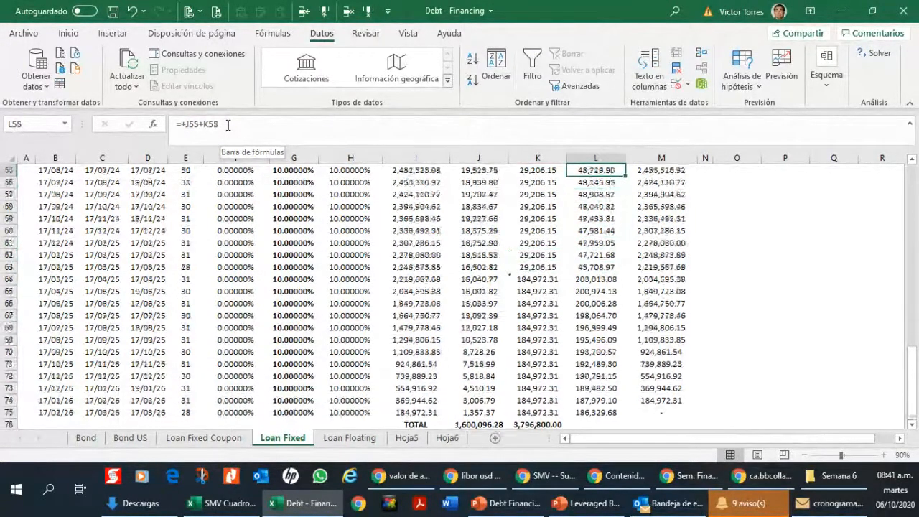
key(Down)
key(Down)
key(Down)
key(Down)
key(Down)
key(Down)
key(Down)
key(Down)
key(Down)
key(Down)
key(Down)
key(Down)
key(Down)
key(Down)
key(Down)
key(Down)
key(Down)
key(Down)
key(Down)
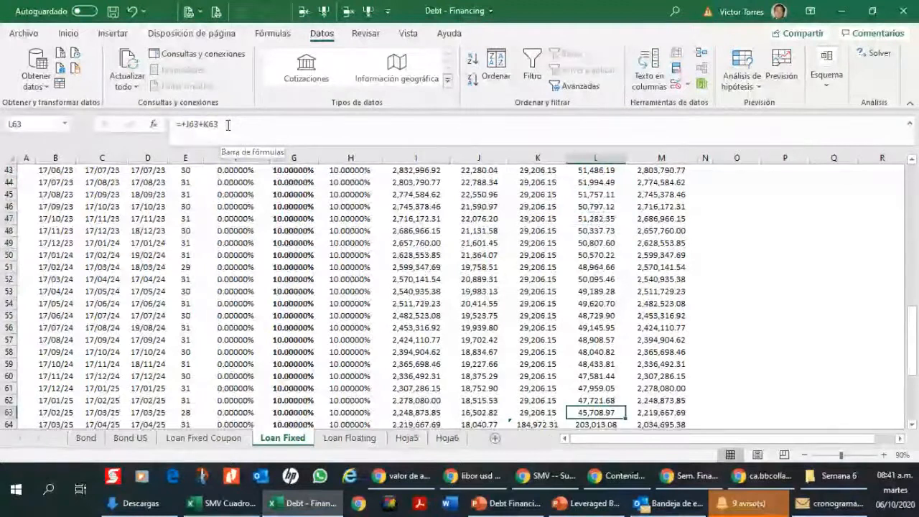
key(Down)
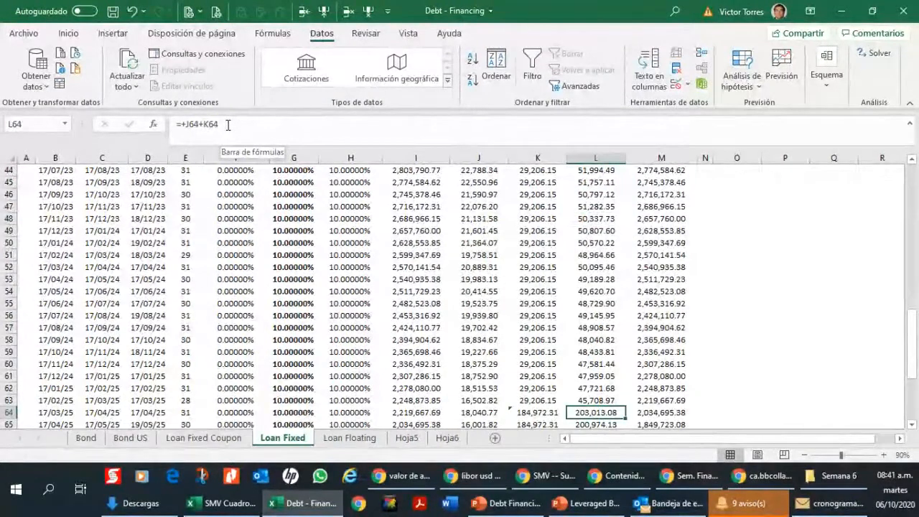
key(Down)
key(Down)
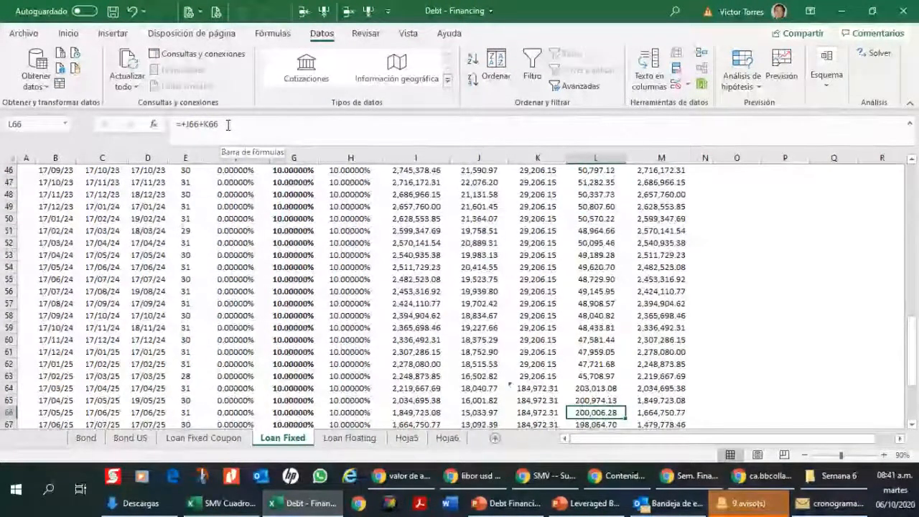
key(ctrl+Down)
key(Up)
key(Up)
key(Up)
key(Up)
key(Up)
key(Up)
key(Up)
key(Up)
key(Up)
key(Up)
key(Up)
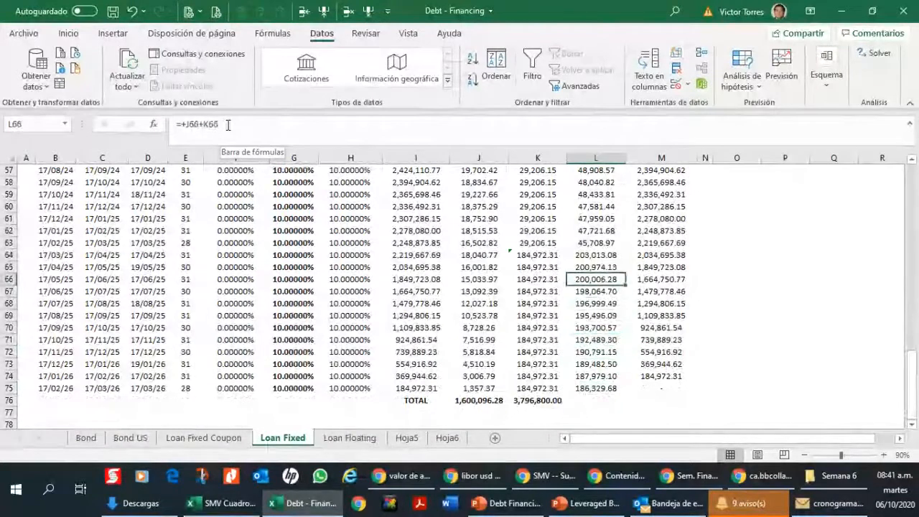
Step: Review the row values across the final twelve periods and the amortization formulas from K64 to K66
key(Left)
key(Left)
key(Left)
key(Left)
key(Left)
key(Left)
key(Left)
key(Right)
key(Right)
key(Right)
key(Right)
key(Right)
key(Right)
key(Right)
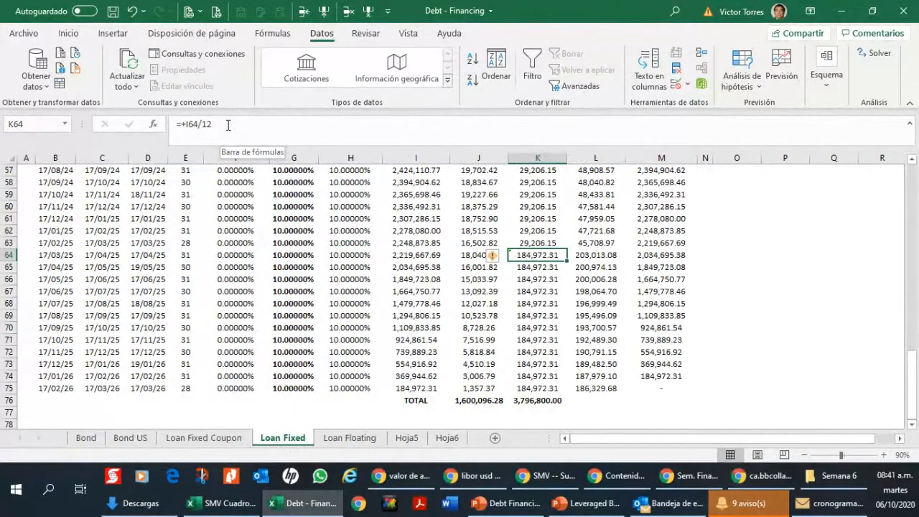
key(Down)
key(Down)
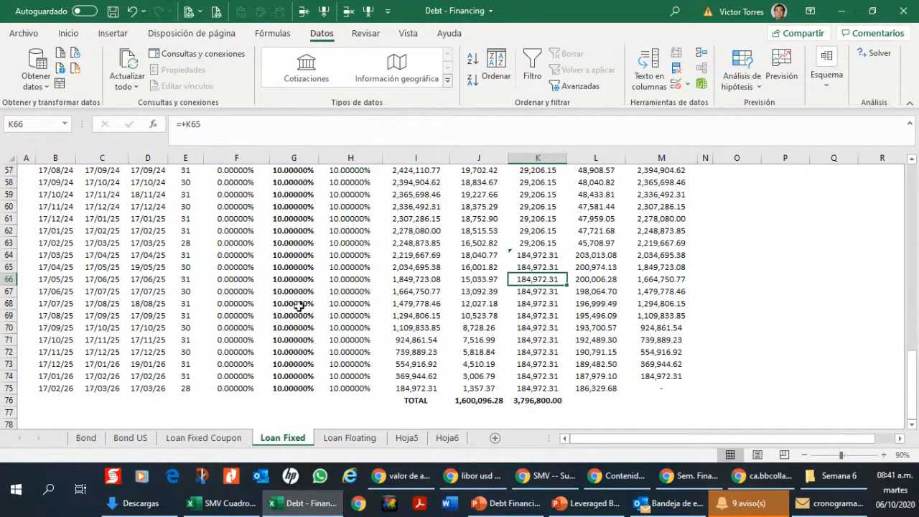
Step: Compare the final-year amortization starting in K64 with the amortizations in the earlier periods
click(521, 256)
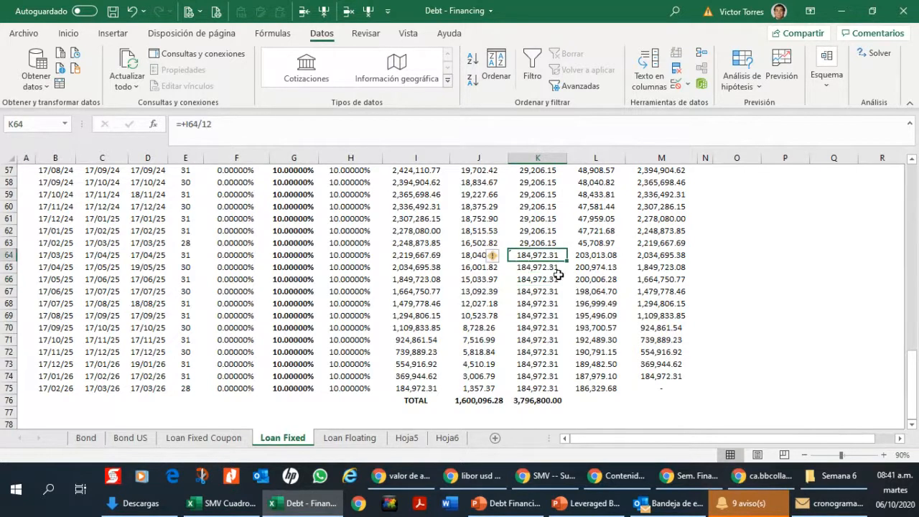
scroll(560, 276, up, 7)
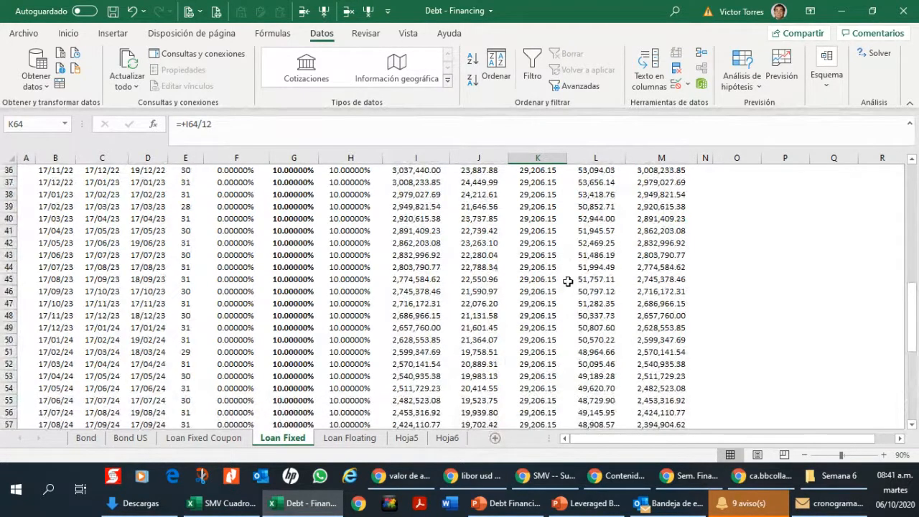
scroll(567, 281, down, 6)
scroll(569, 282, down, 1)
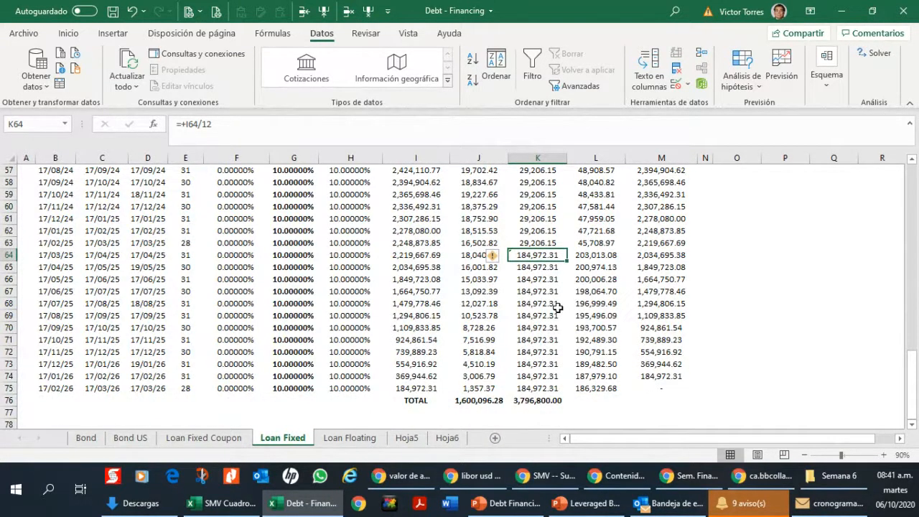
scroll(558, 308, up, 14)
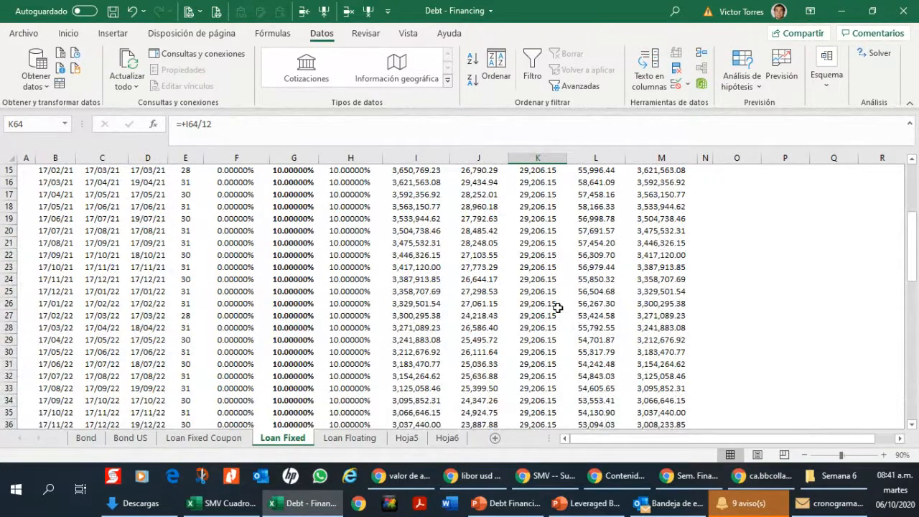
scroll(558, 308, up, 5)
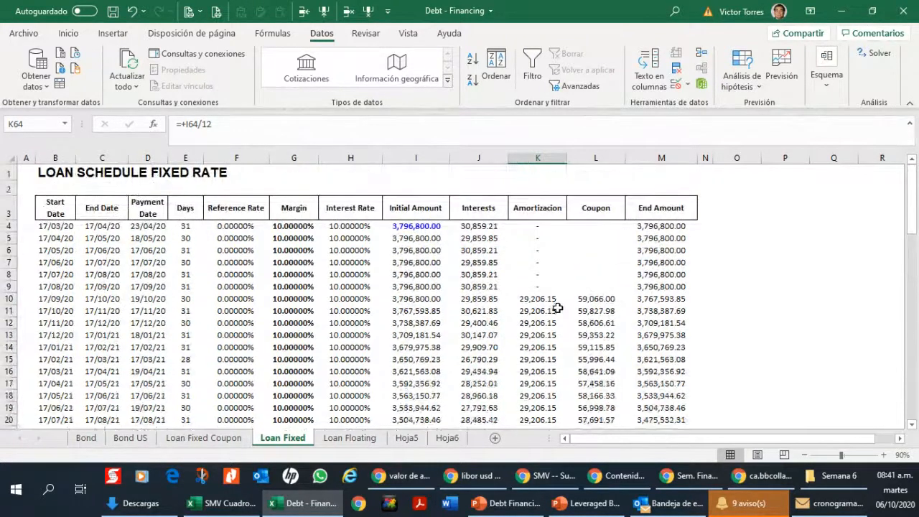
Step: Examine the coupon column from L10 to the jump at L64 and on to the last period
click(605, 298)
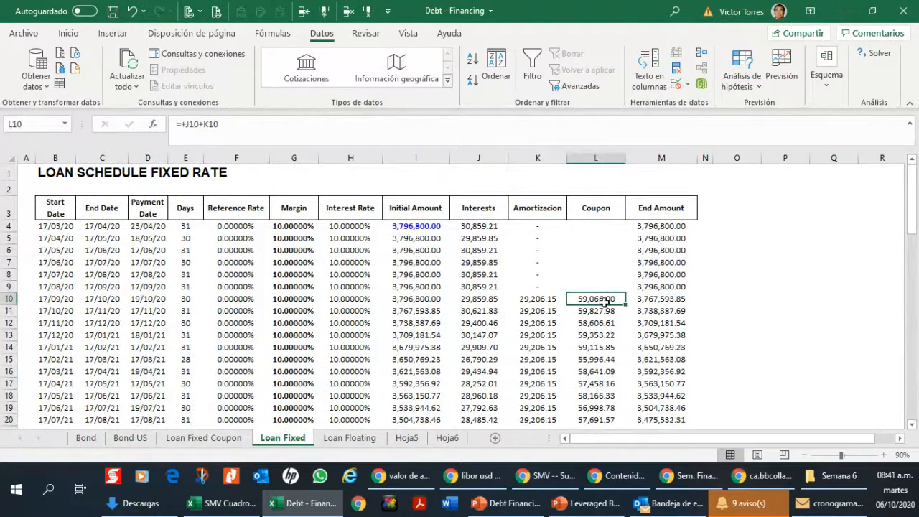
drag(602, 298, 596, 443)
click(593, 376)
scroll(591, 377, down, 4)
scroll(591, 376, down, 13)
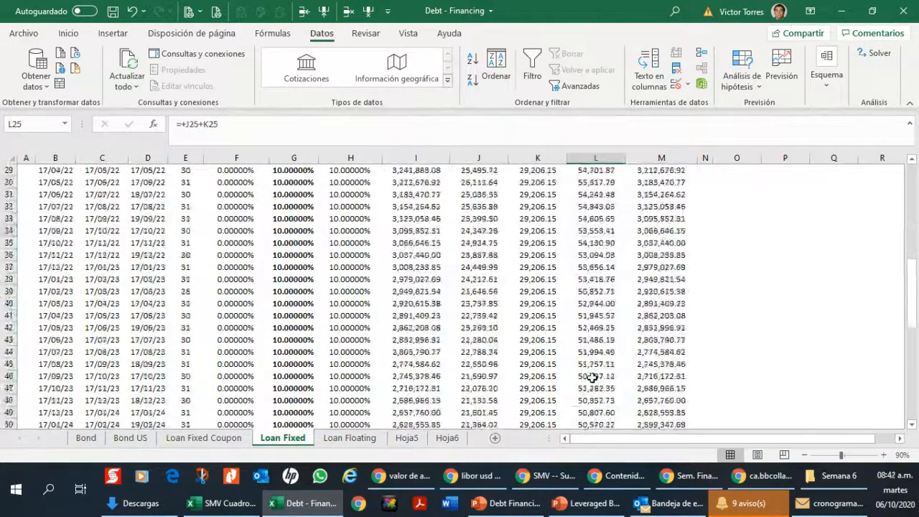
scroll(591, 377, up, 4)
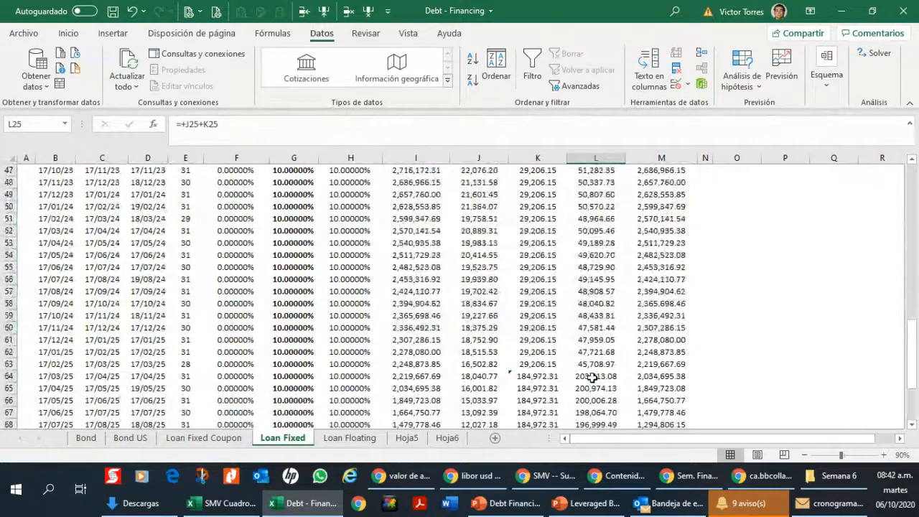
click(595, 376)
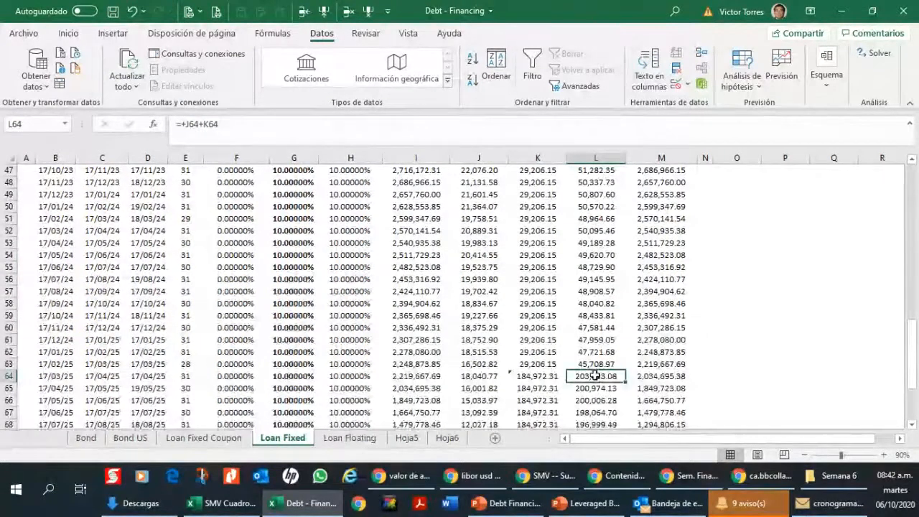
scroll(595, 385, down, 1)
scroll(598, 362, down, 3)
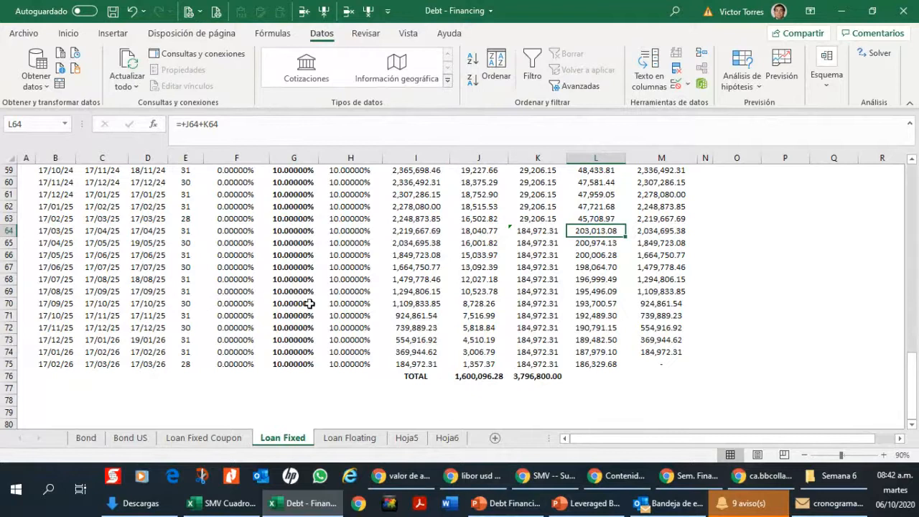
Step: Open the Loan Floating sheet and inspect the interest formula in J9 and the reference rate in F10
mouse_move(471, 457)
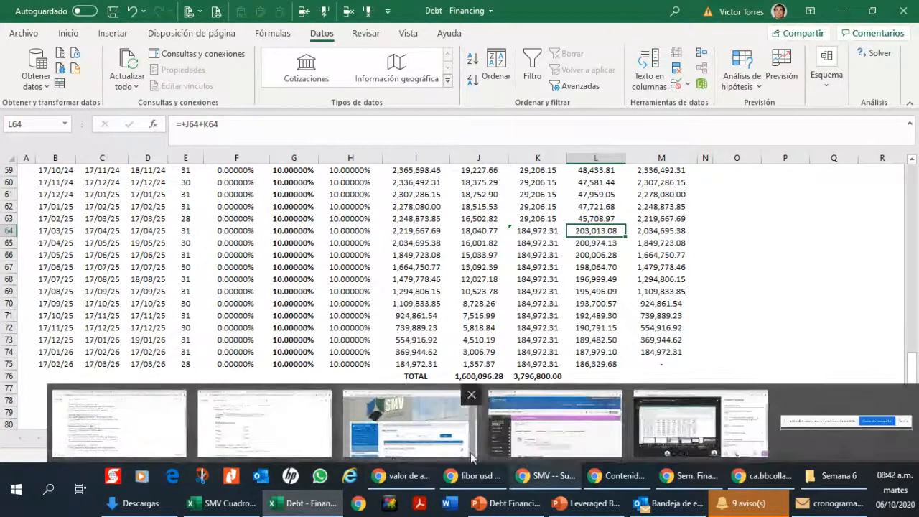
click(346, 440)
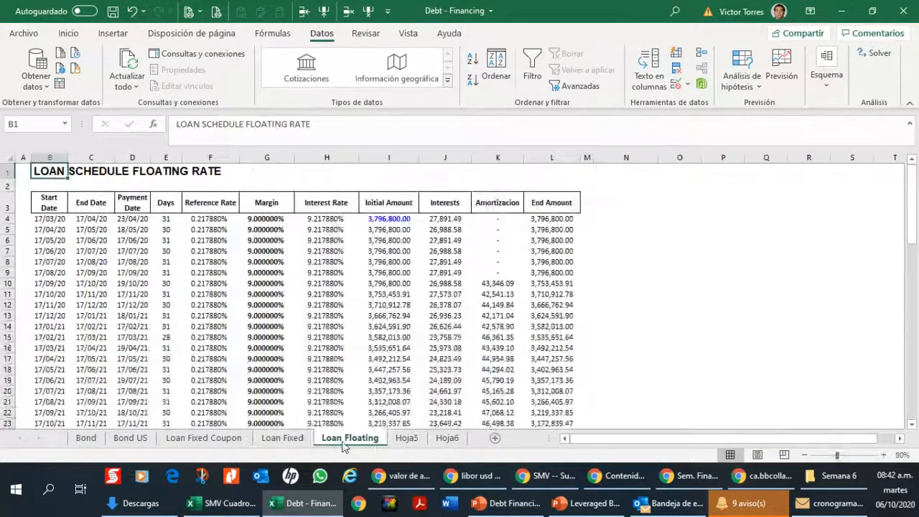
click(234, 281)
click(430, 273)
mouse_move(764, 475)
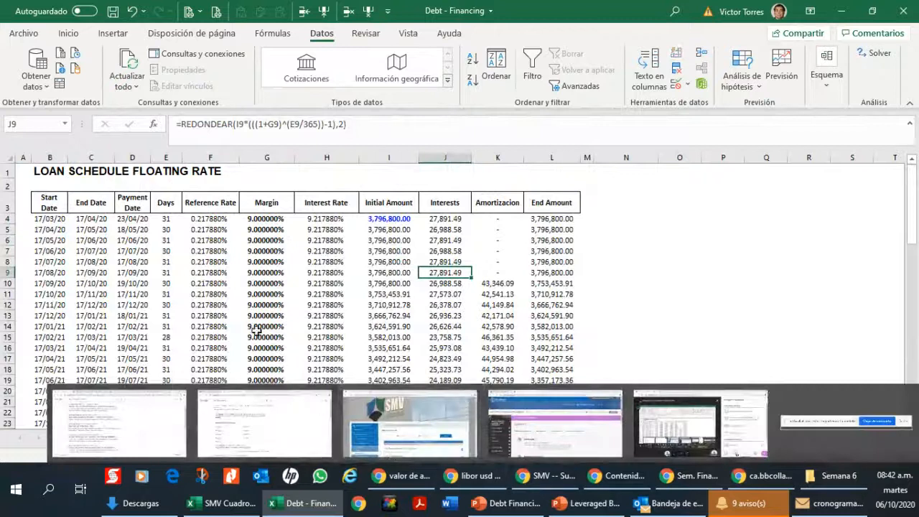
click(233, 282)
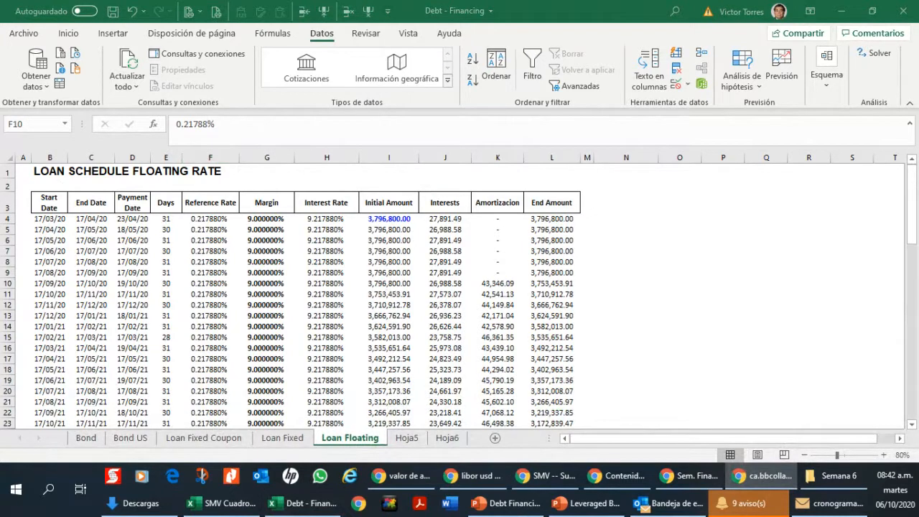
Step: Switch to Chrome and examine the 3-Month USD LIBOR chart (USD3MTD156N) on the FRED website
key(ctrl+t)
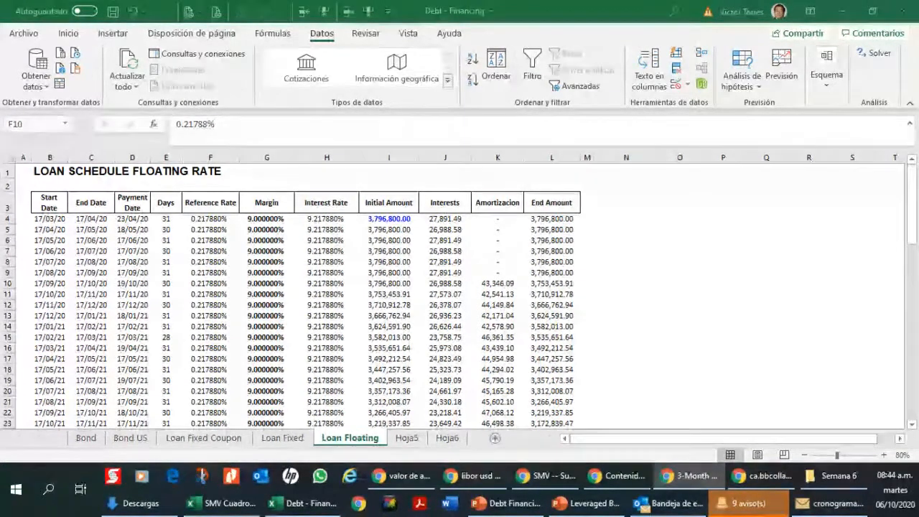
drag(918, 15, 630, 17)
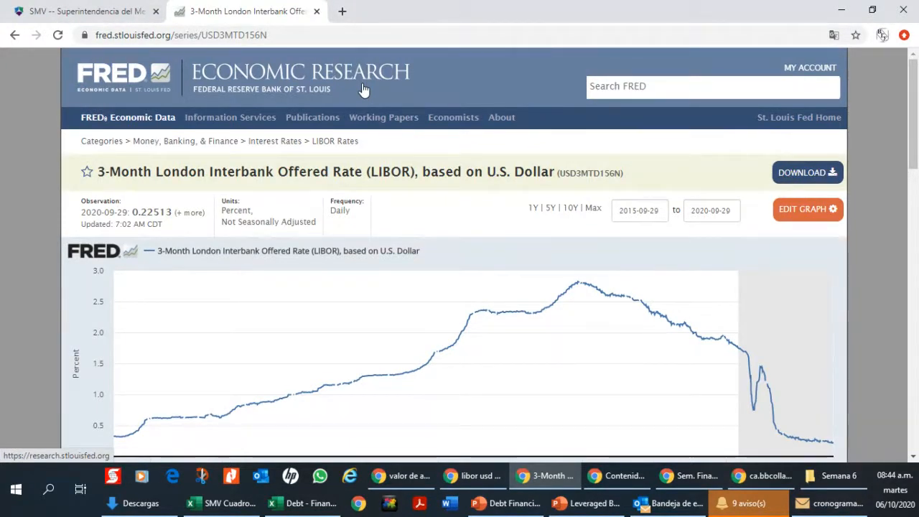
scroll(914, 127, down, 1)
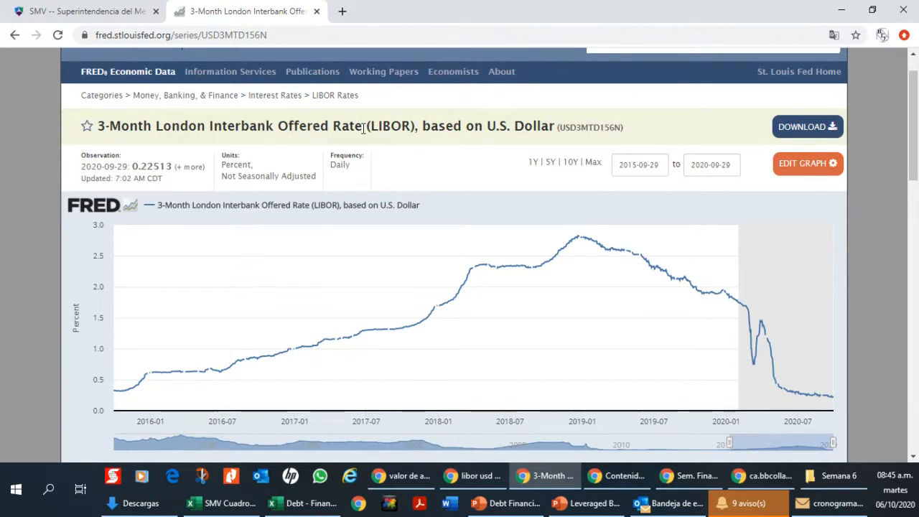
mouse_move(286, 354)
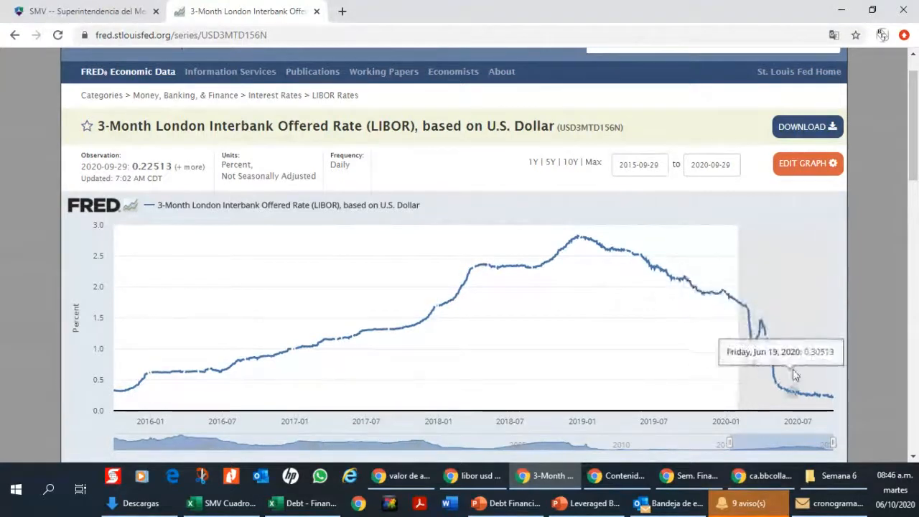
scroll(790, 374, down, 1)
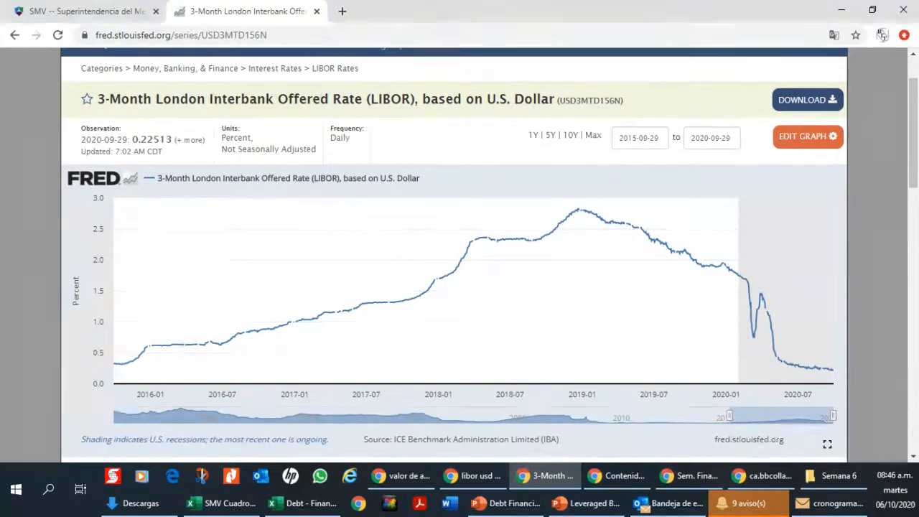
Step: Highlight the word "Offered" in the LIBOR series title and inspect the mid-2018 section of the rate curve
key(alt+Tab)
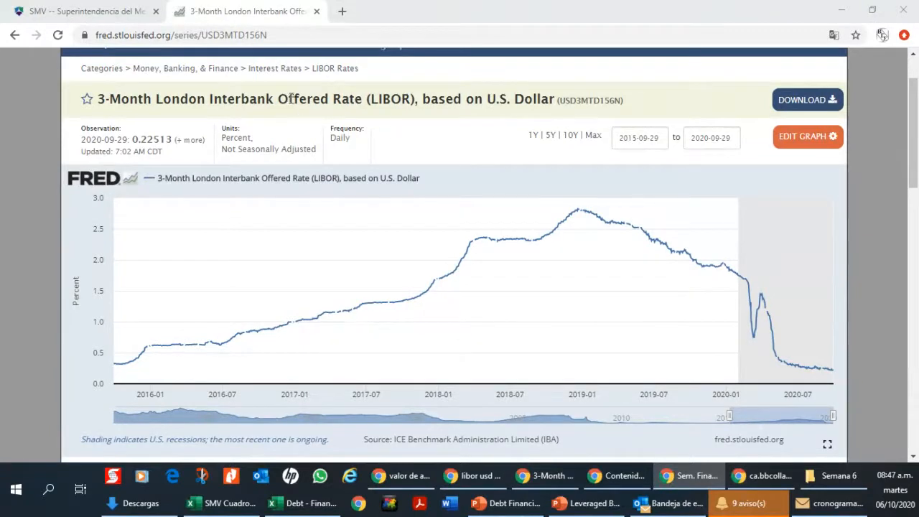
drag(280, 100, 332, 101)
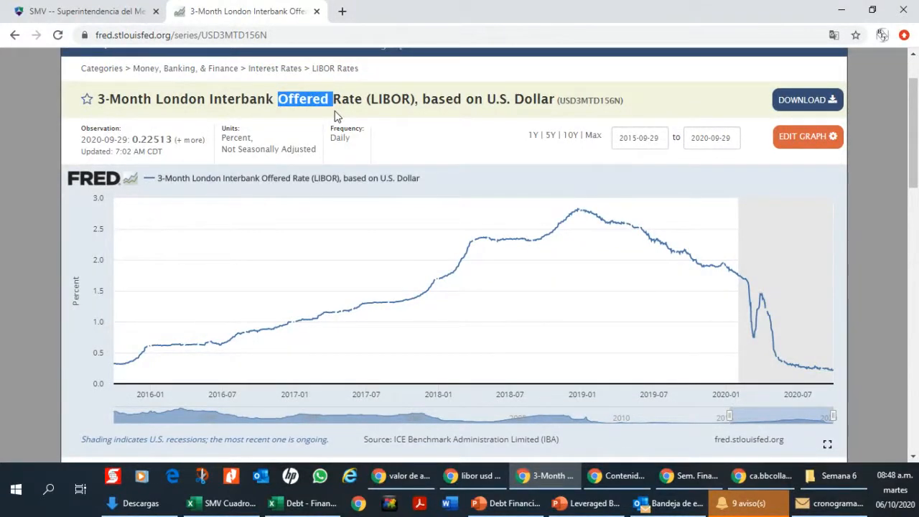
mouse_move(493, 244)
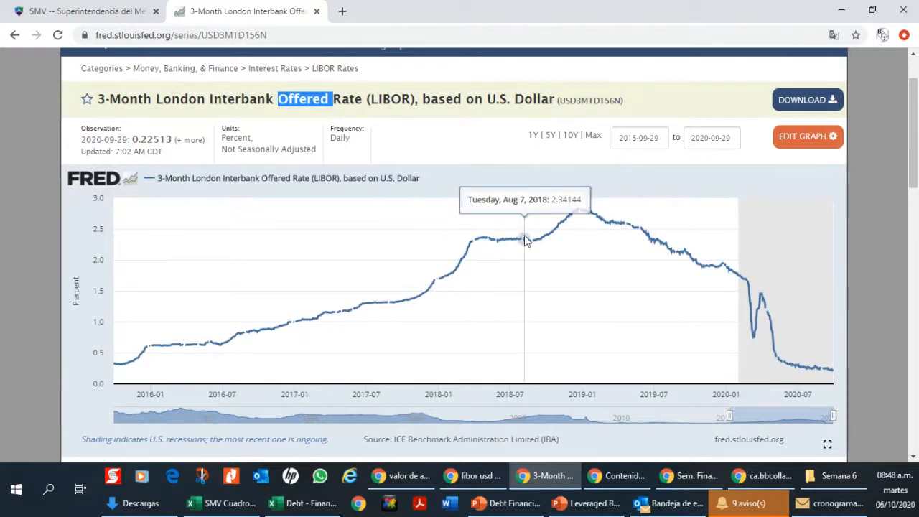
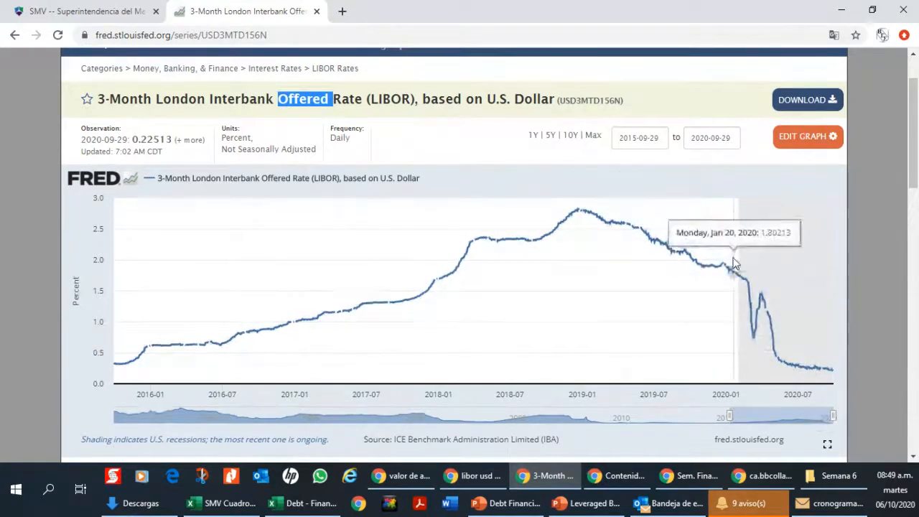
Step: Switch to the Debt - Financing workbook in Excel and inspect the margin in G5, interest rate in H4 and interest formula in J4
mouse_move(473, 476)
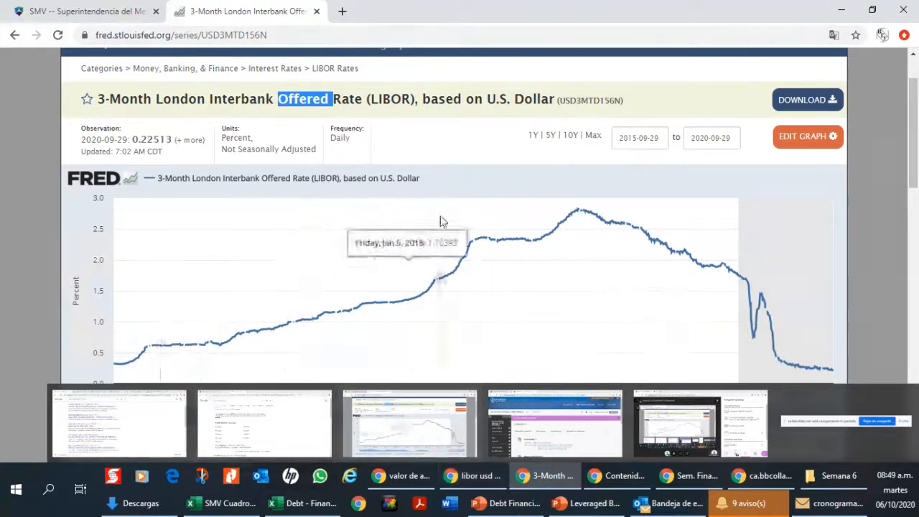
mouse_move(278, 508)
click(189, 424)
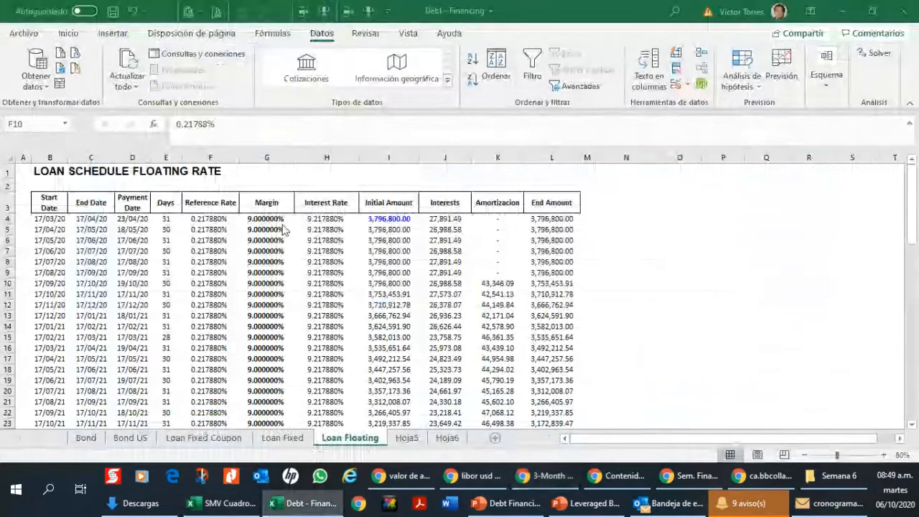
click(266, 229)
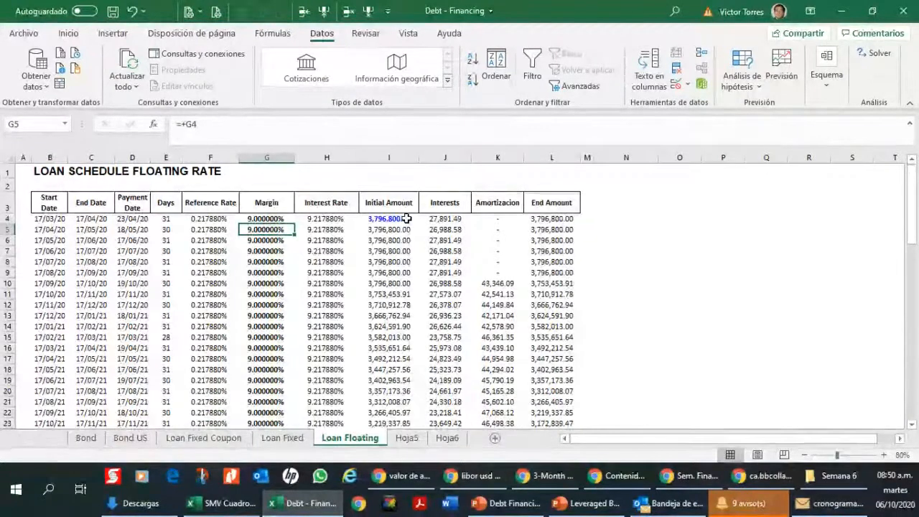
click(356, 218)
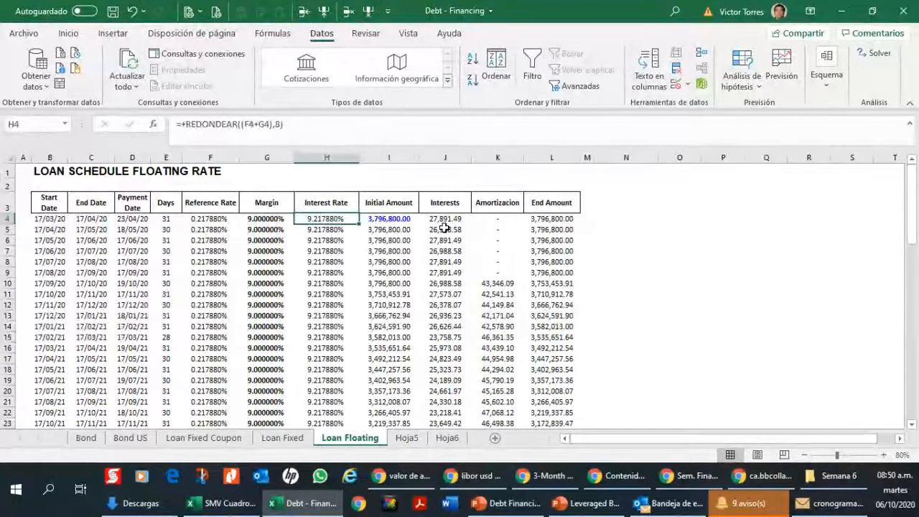
key(Right)
key(Right)
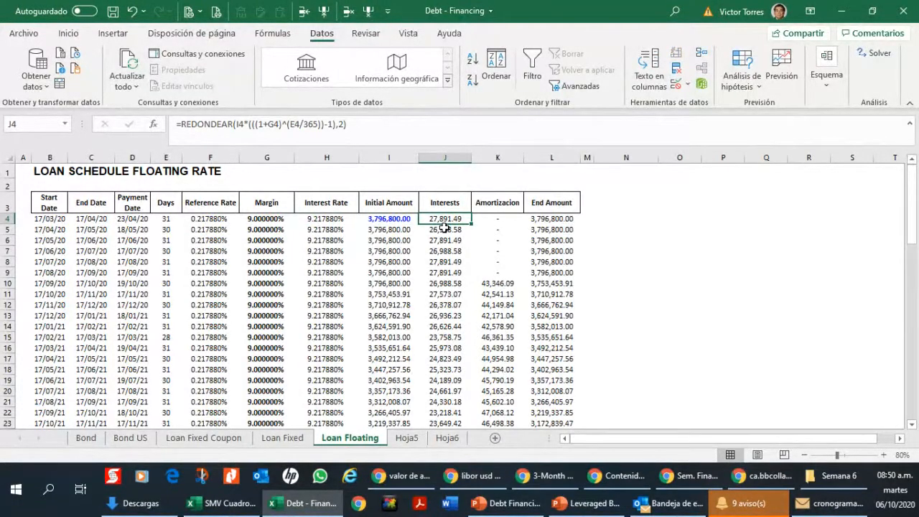
Step: Examine how the interest rate formula in H4 combines the reference rate in F4 with the margin in G4
key(Left)
key(Left)
key(Left)
key(Left)
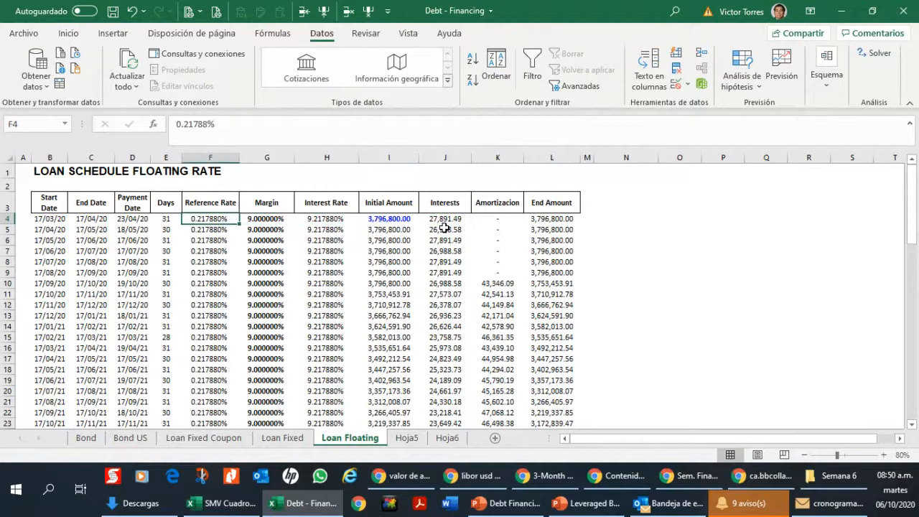
key(Right)
key(Left)
key(Right)
key(Right)
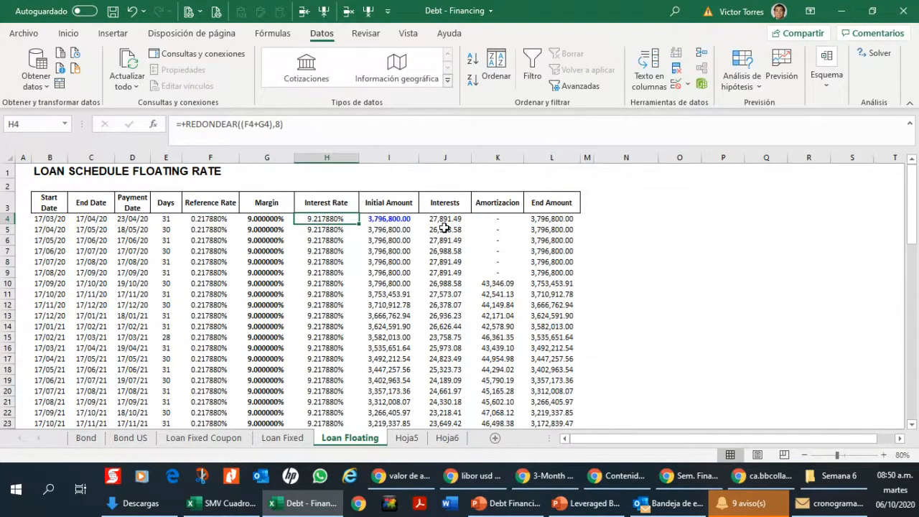
key(F2)
key(Escape)
key(Left)
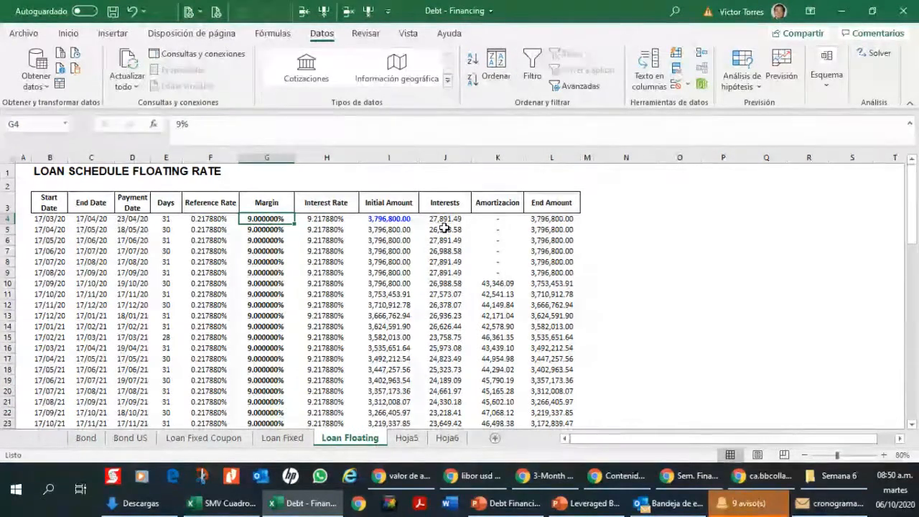
key(Left)
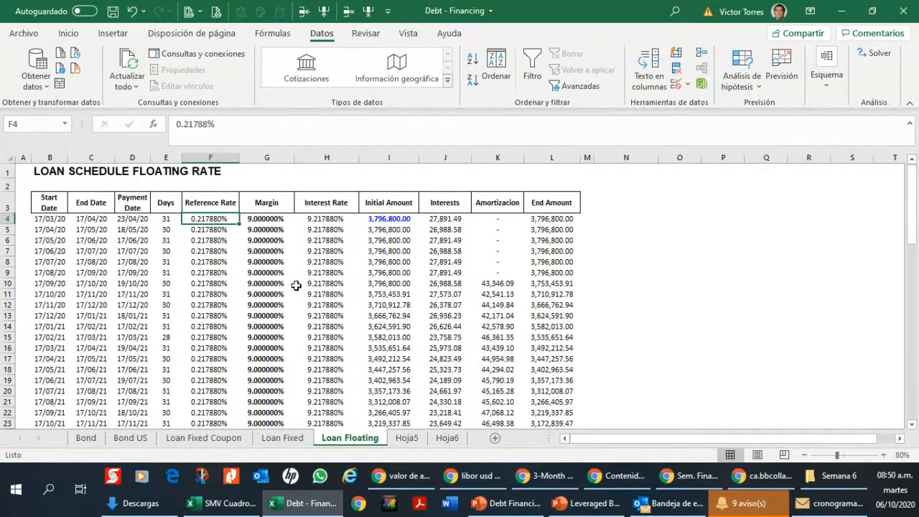
Step: Compare the period start and end dates in columns B and C with the first period's reference rate in F4
click(88, 229)
click(84, 253)
click(90, 283)
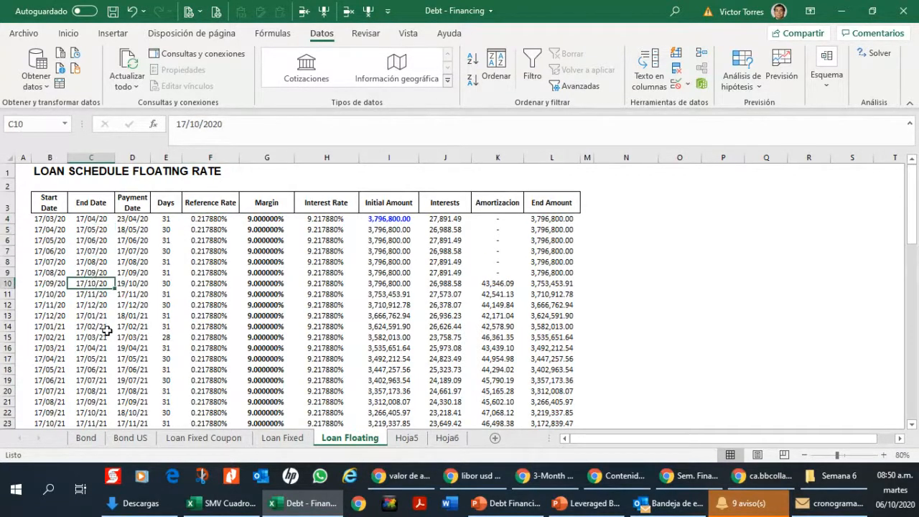
click(107, 327)
click(198, 229)
click(204, 219)
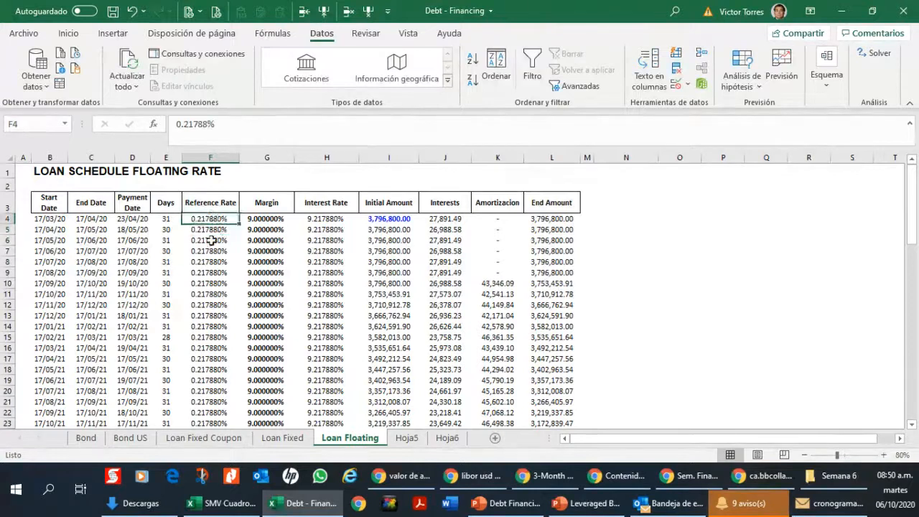
click(89, 217)
click(56, 218)
click(94, 216)
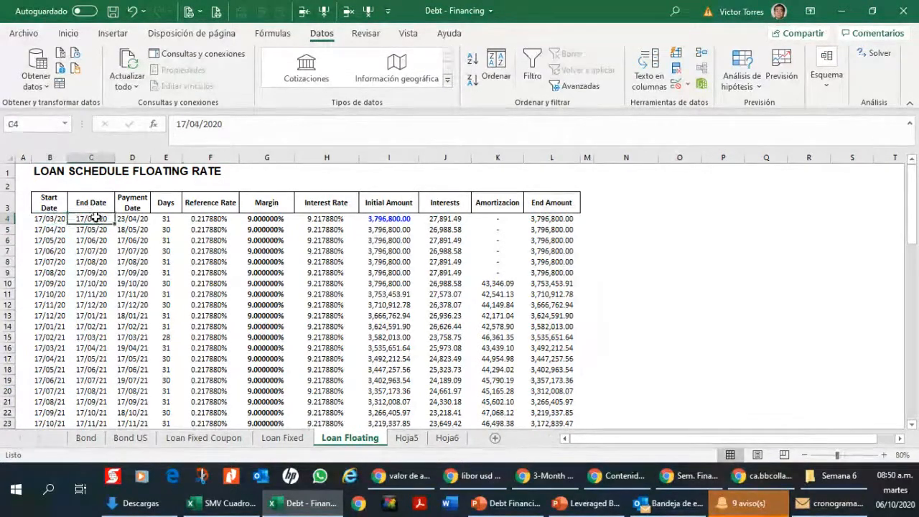
click(205, 219)
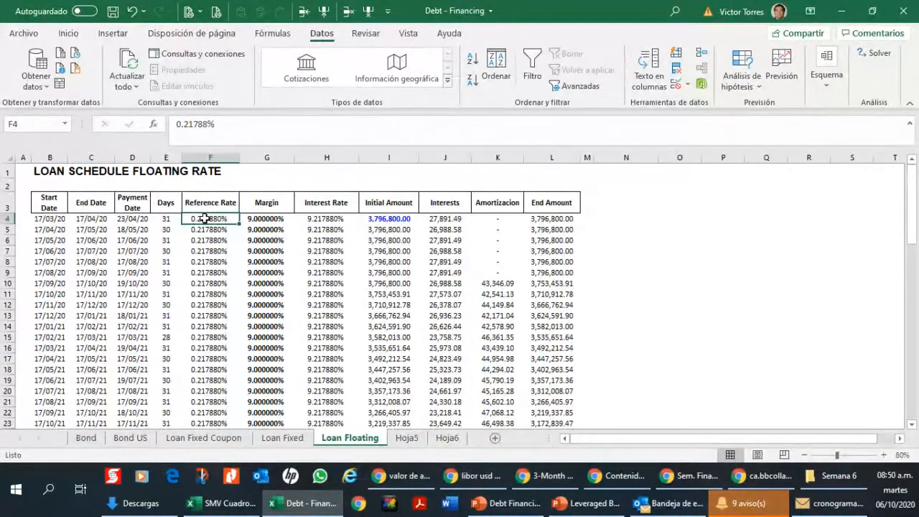
Step: Review the interest rate formula in H4 and the existing interest formula in J4
key(Right)
key(Right)
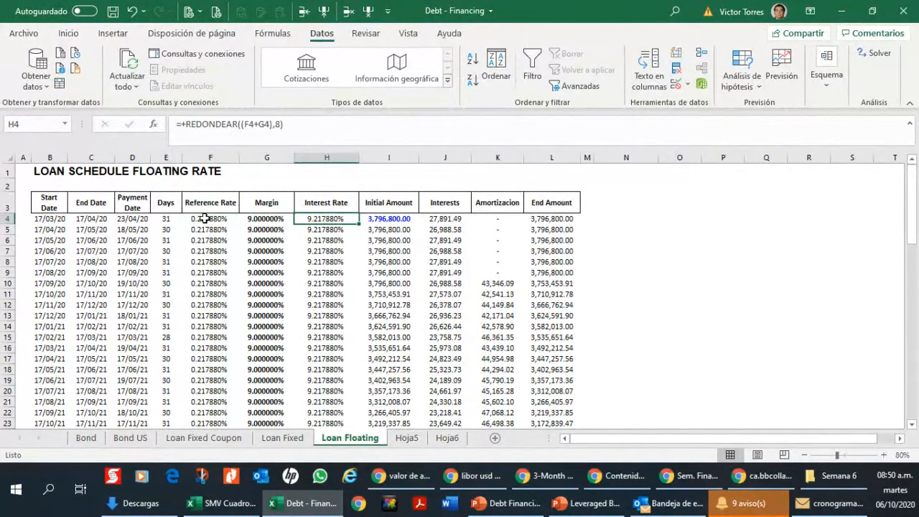
key(F2)
key(Tab)
key(Right)
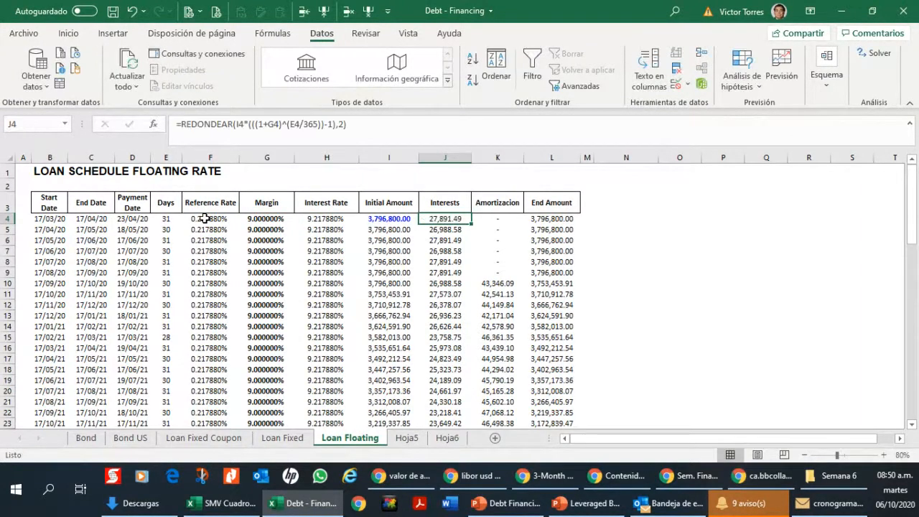
Step: Replace the interest formula in J4 with +H4/360*E4*I4
text(+)
key(Left)
key(Left)
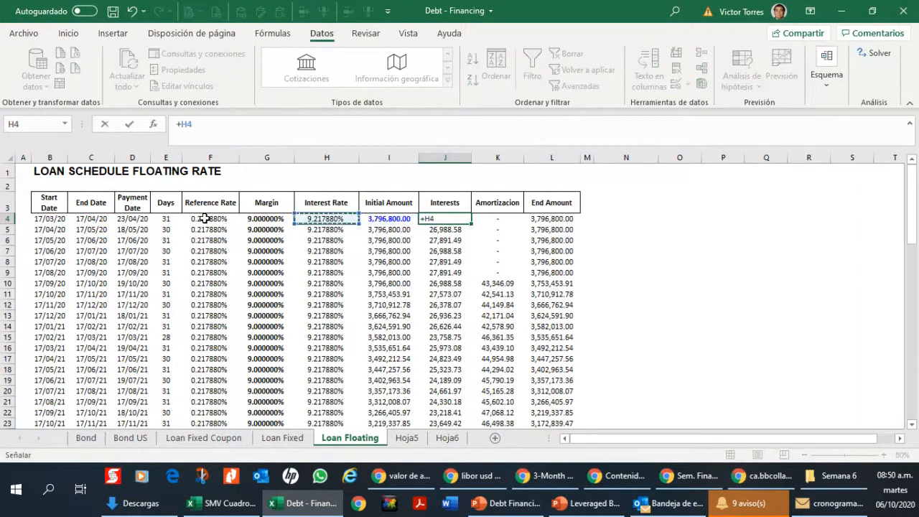
text(/36=)
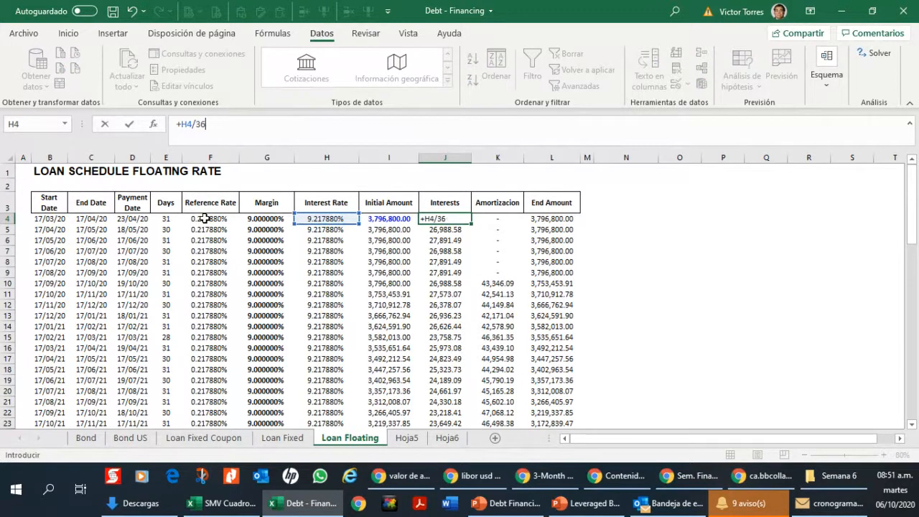
key(BackSpace)
text(0*)
key(Left)
key(Left)
key(Left)
key(Left)
key(Left)
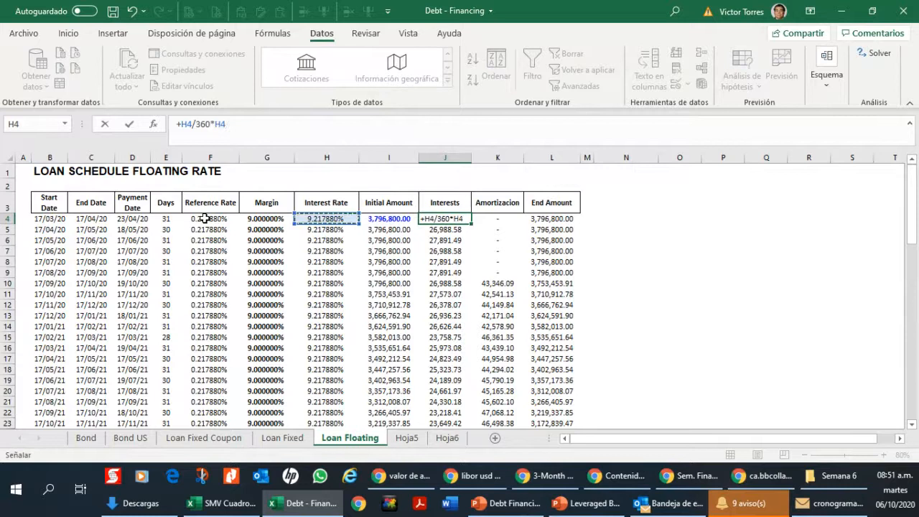
text(*)
key(Left)
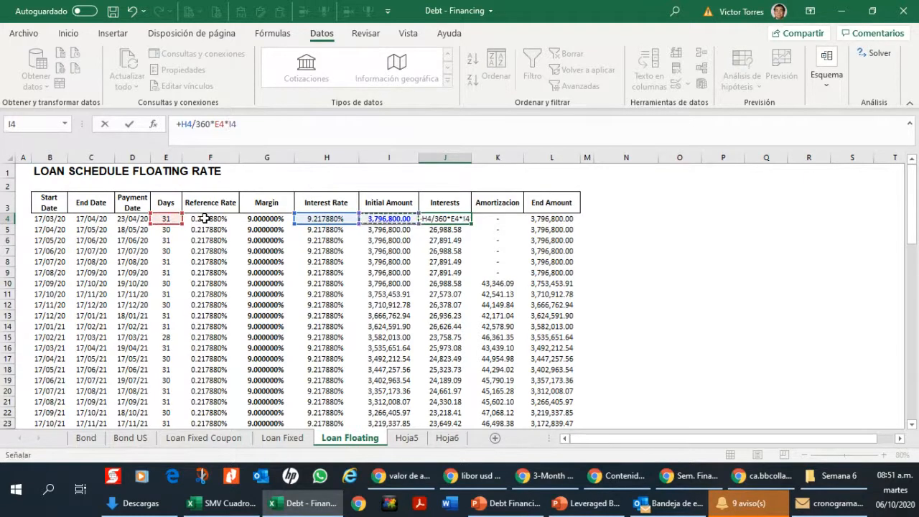
key(Return)
Step: Copy the interest formula from J4 down the rest of the Interests column
key(Up)
key(ctrl+c)
key(Down)
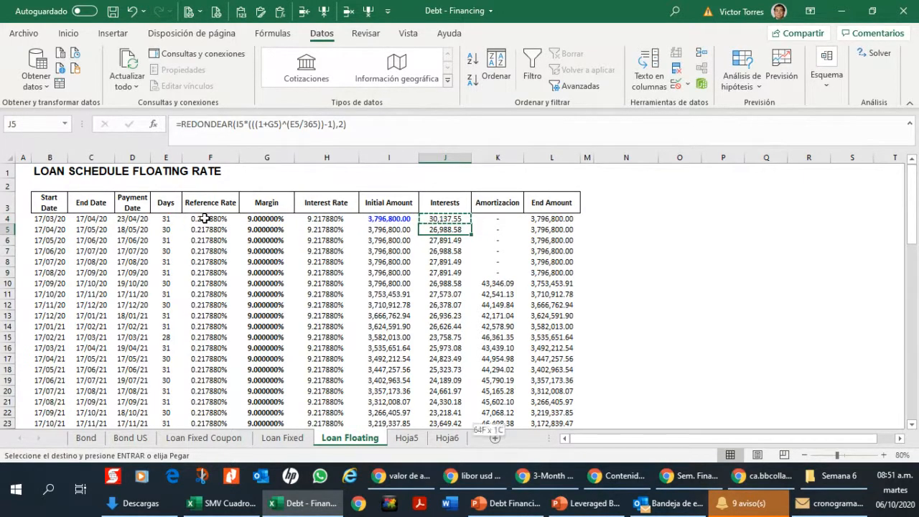
key(ctrl+shift+Down)
key(Up)
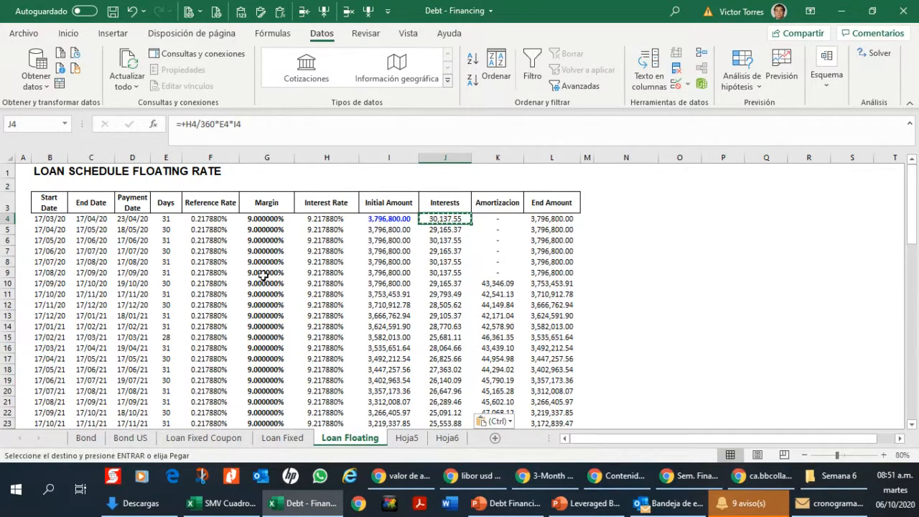
Step: Check the copied interest formula in J5 against the interest rate, margin and reference rate columns
click(451, 231)
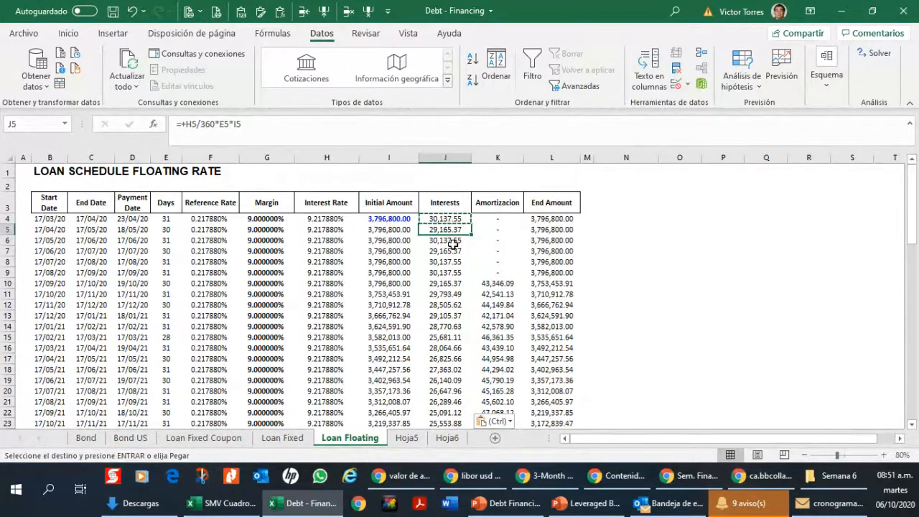
click(328, 230)
click(204, 240)
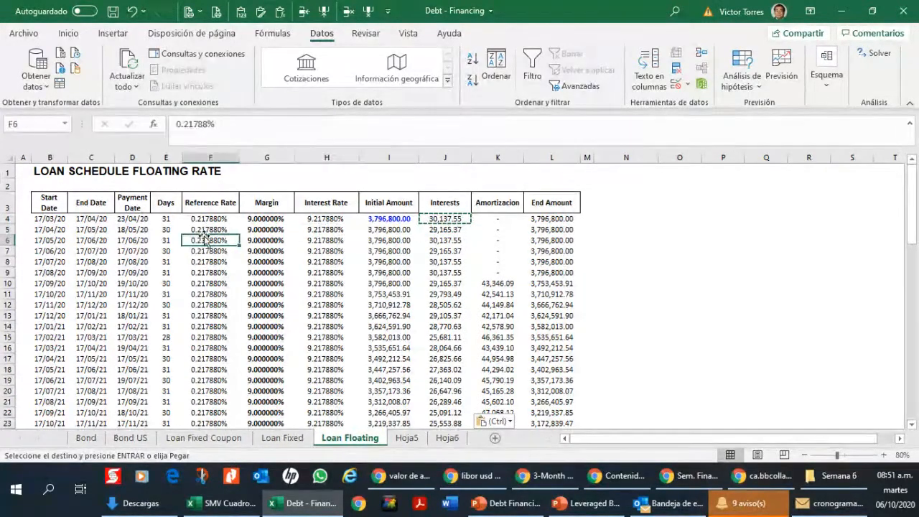
click(203, 273)
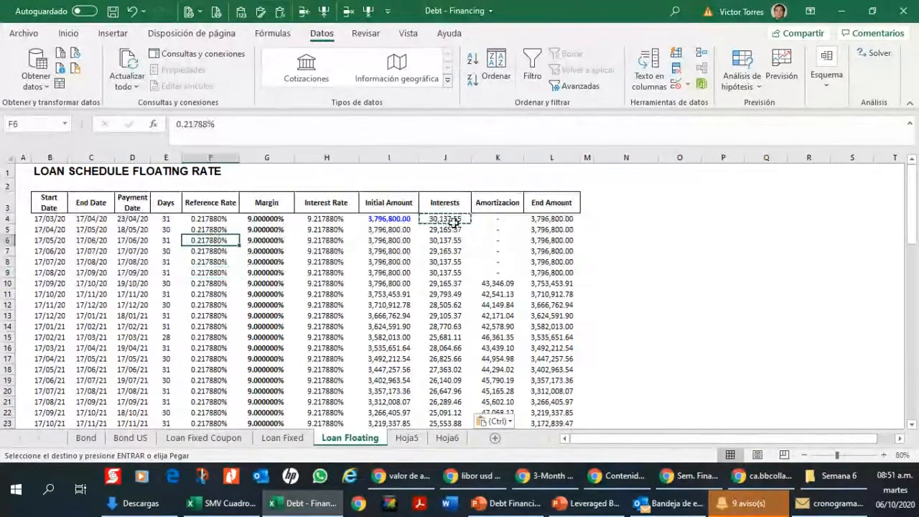
click(449, 229)
click(252, 230)
click(215, 232)
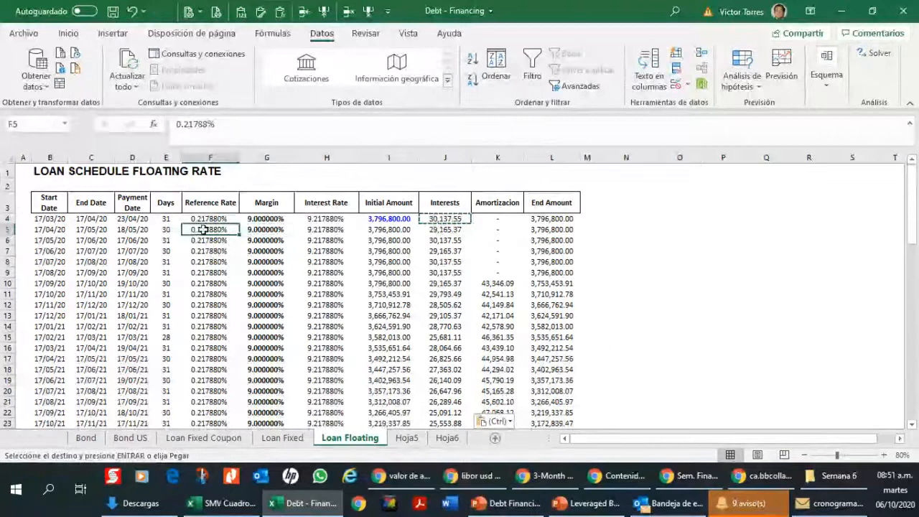
Step: Trace the first period from its start date in B4 across to its reference rate in F4
click(54, 229)
click(57, 218)
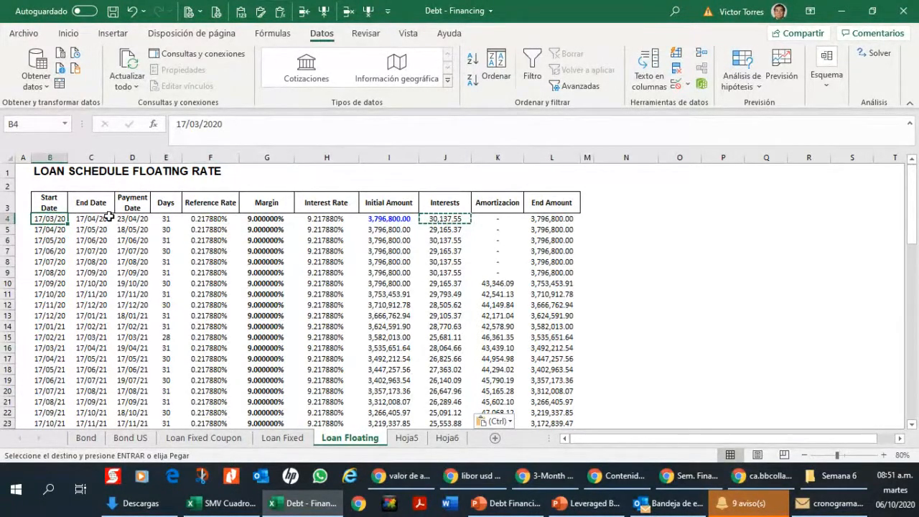
key(Right)
key(Right)
key(Right)
key(Right)
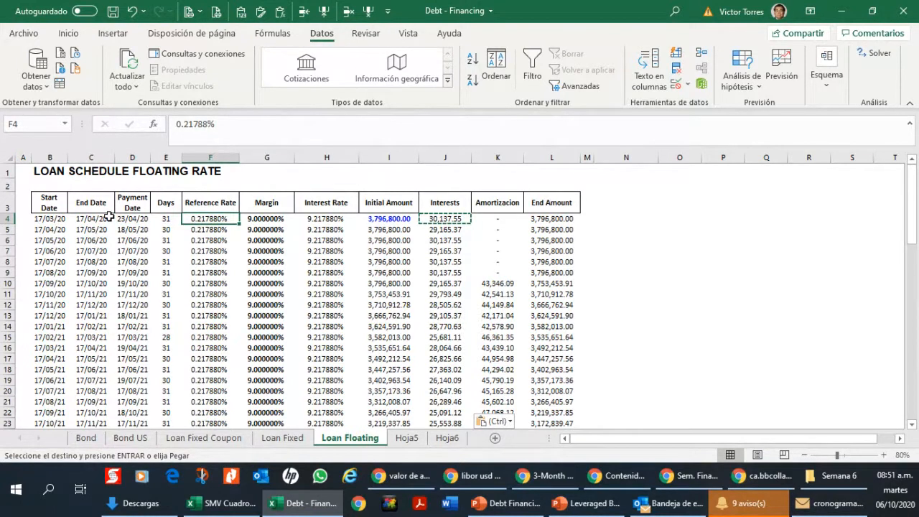
Step: Set the second period's reference rate in F5 to 0.20568%
key(Down)
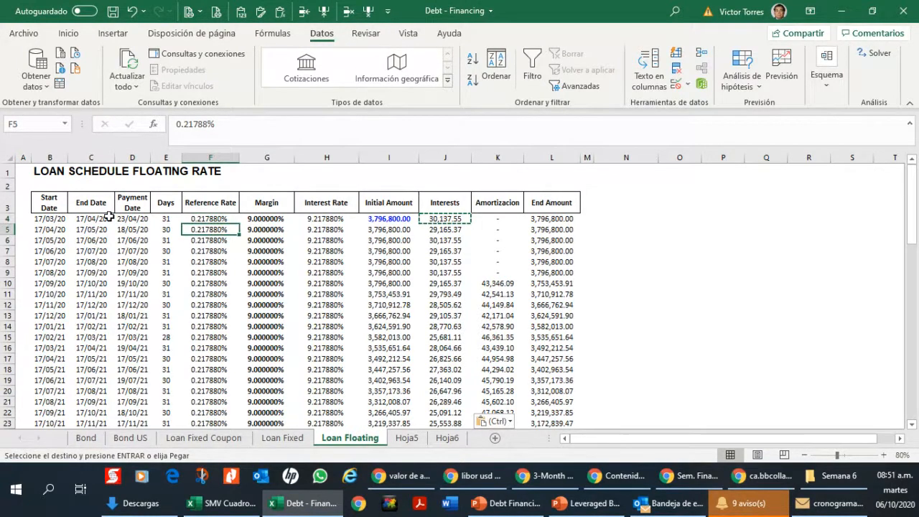
text(0.20%)
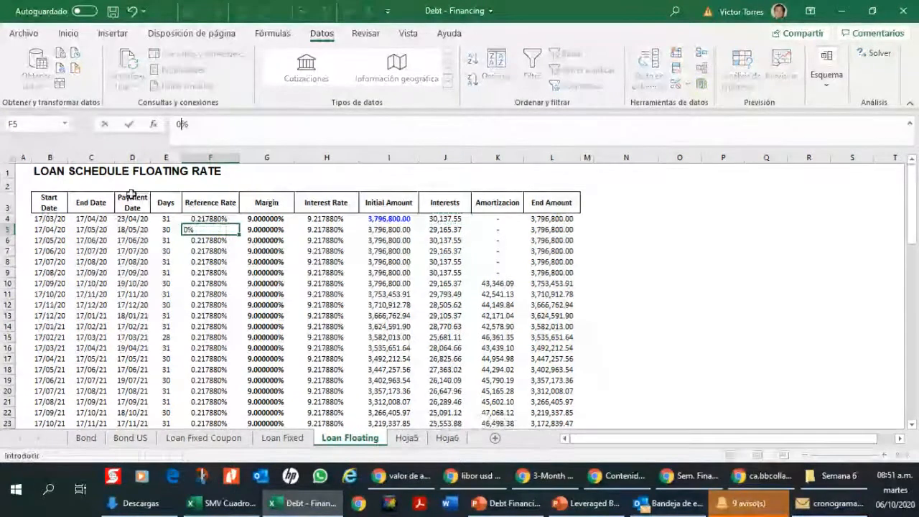
text(56)
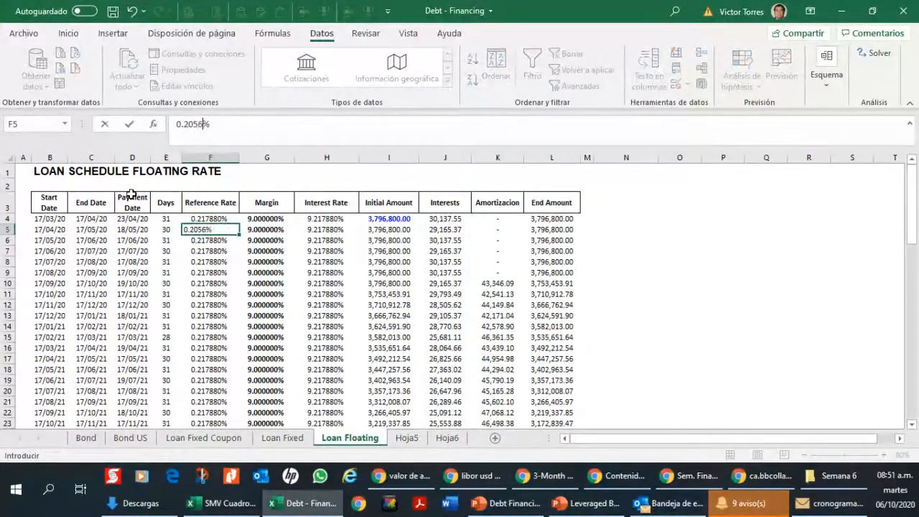
text(8)
key(Return)
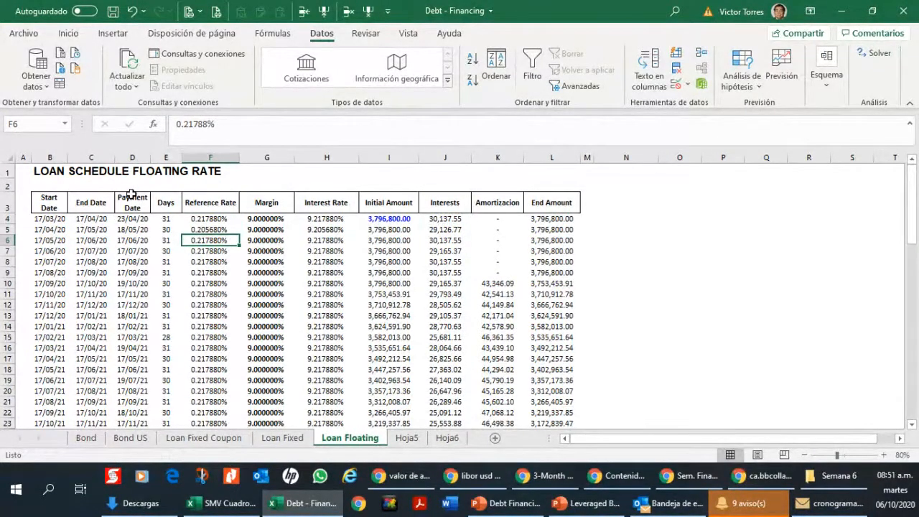
Step: Follow row 5 from its reference rate across to the interest formula in J5
key(Up)
key(Right)
key(Right)
key(Right)
key(Right)
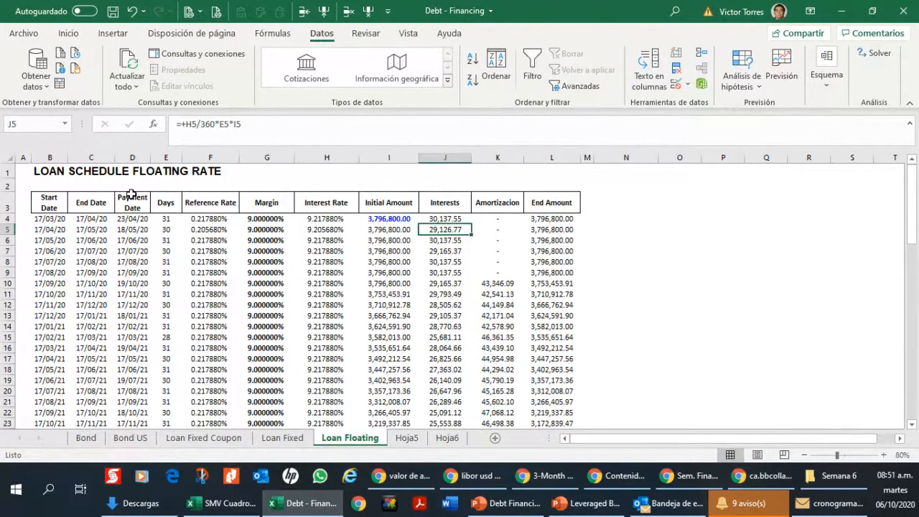
Step: Review the end date in C5, the payment date formula in D5 and the third period's reference rate in F6
key(Left)
key(Left)
key(Left)
key(Left)
key(Left)
key(Left)
key(Left)
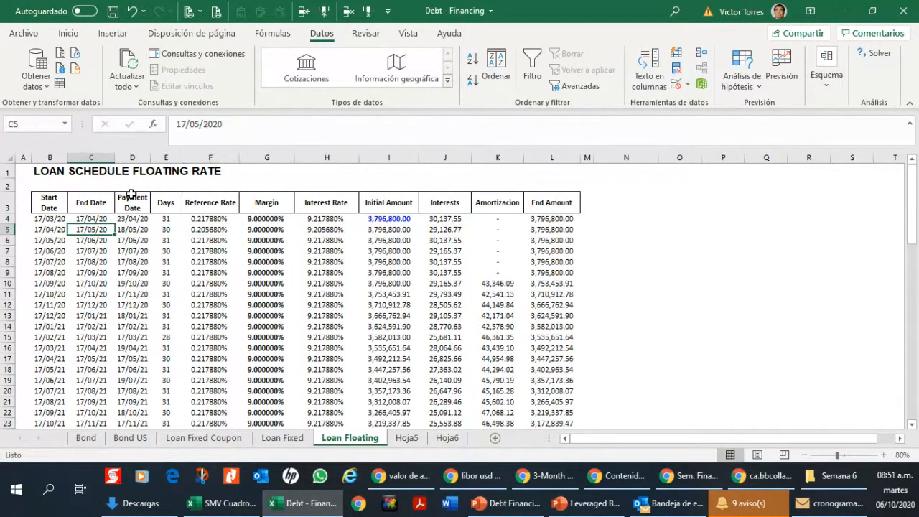
key(Right)
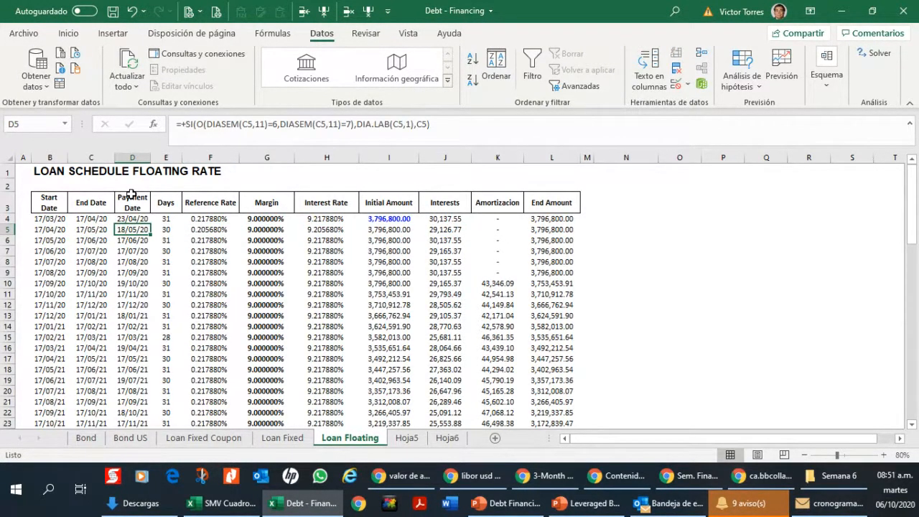
key(Right)
key(Down)
key(Right)
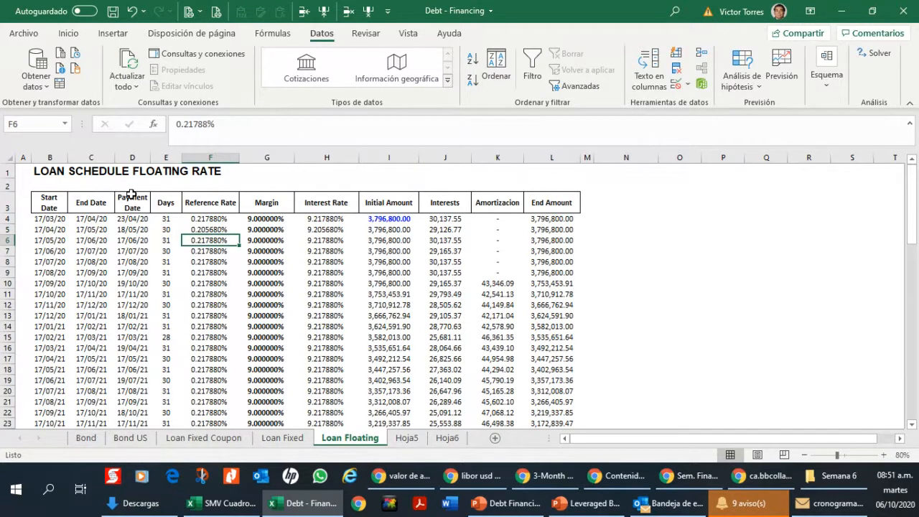
Step: Set the third period's reference rate in F6 to 0.2458% and check its interest formula in J6
text(0.)
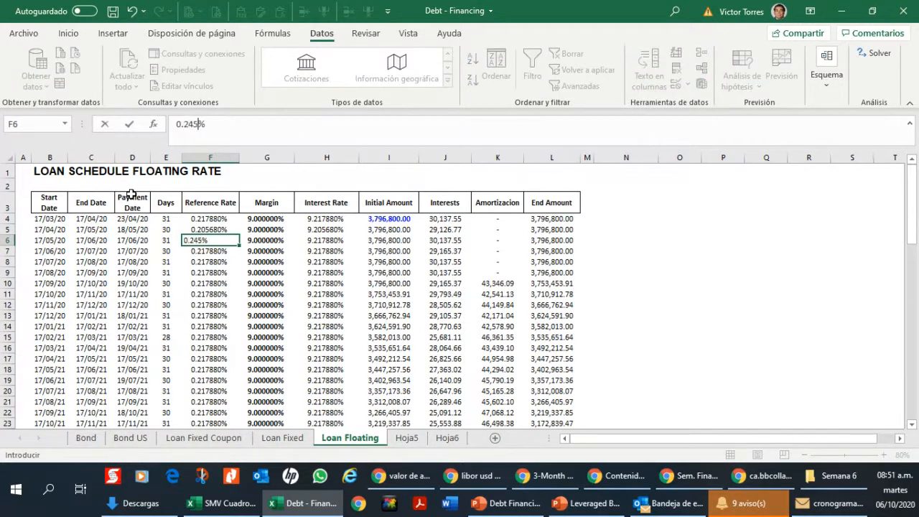
text(2458)
key(Right)
key(Right)
key(Right)
key(Right)
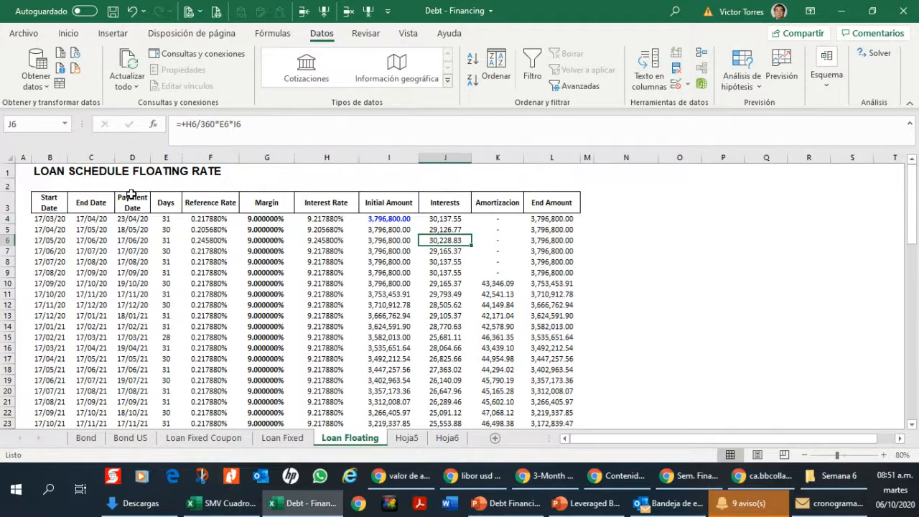
Step: Set the fourth period's reference rate in F7 to 0.245875%
key(Down)
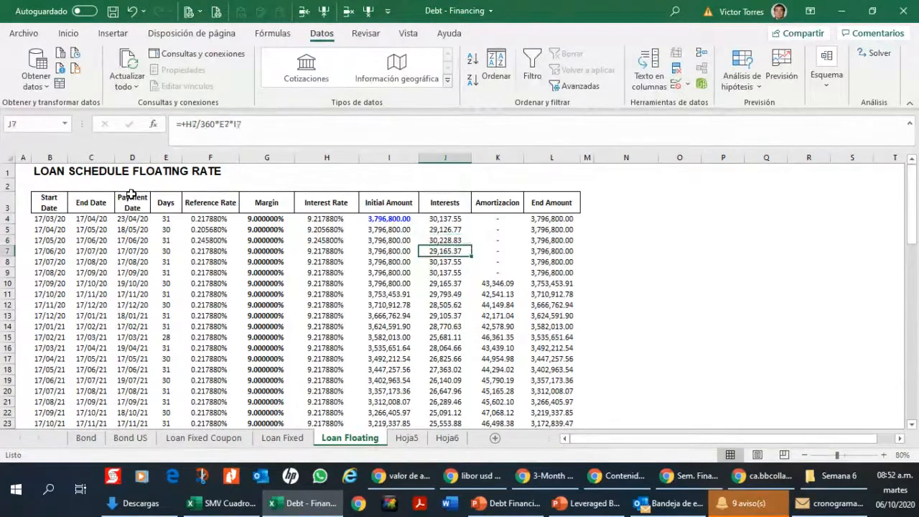
key(Left)
key(Left)
key(Left)
key(Left)
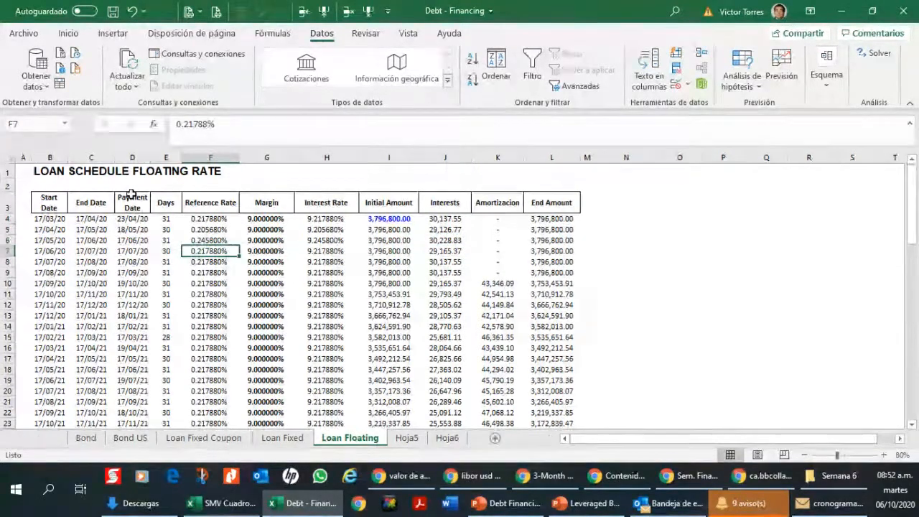
text(0.245)
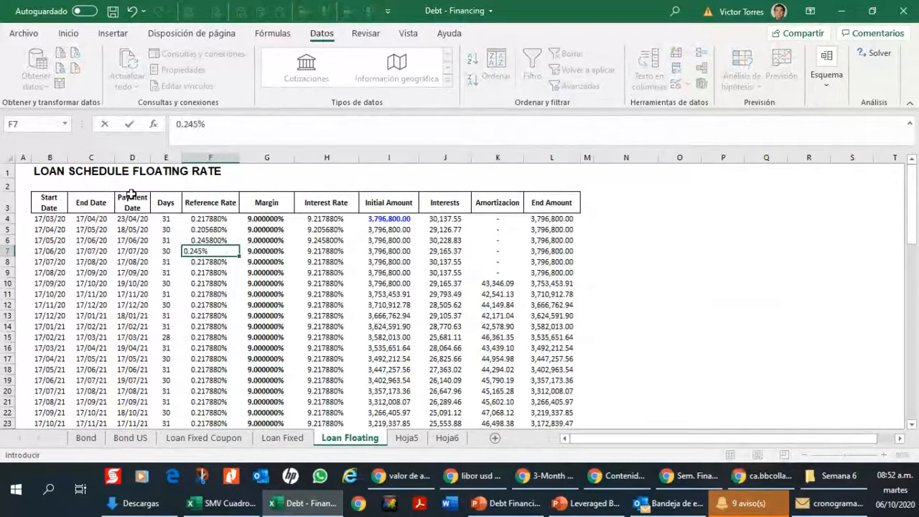
text(87)
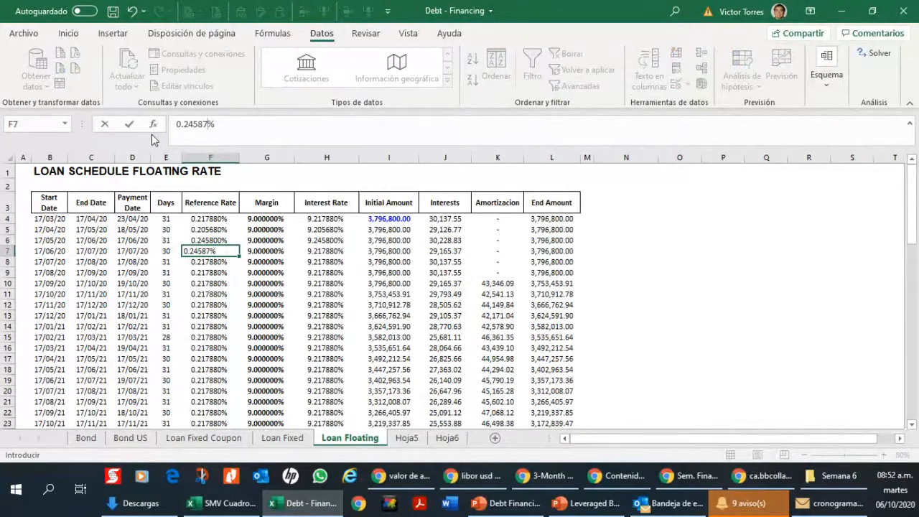
key(Return)
key(Down)
key(Up)
key(Up)
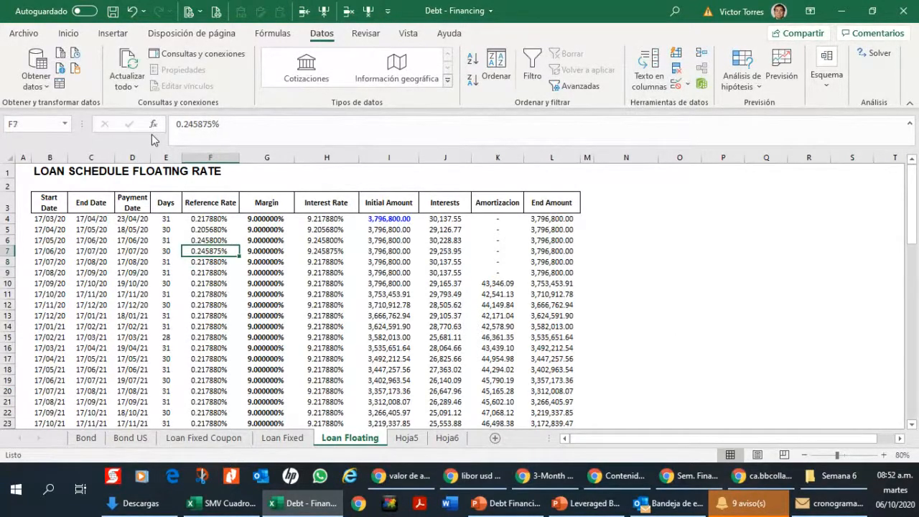
Step: Copy the reference rate from F7 into the next four periods, F8:F11
key(ctrl+c)
key(Down)
key(shift+Down)
key(shift+Down)
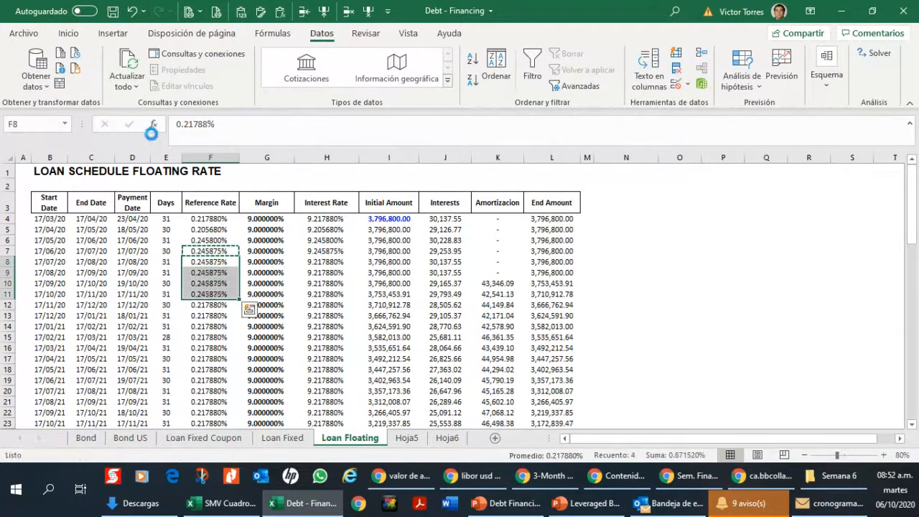
key(ctrl+v)
key(Up)
key(Up)
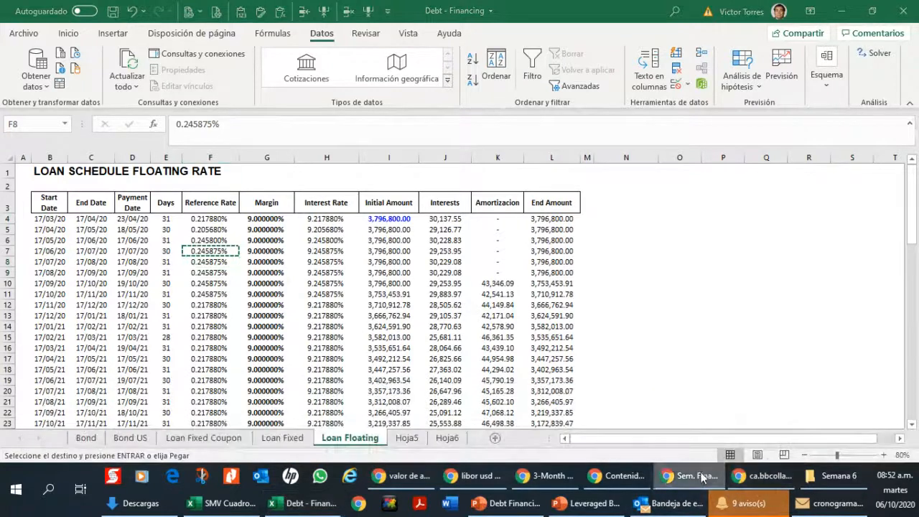
Step: Examine the 3-month USD LIBOR history on the FRED page in Chrome and return to the Debt - Financing workbook in Excel
click(525, 477)
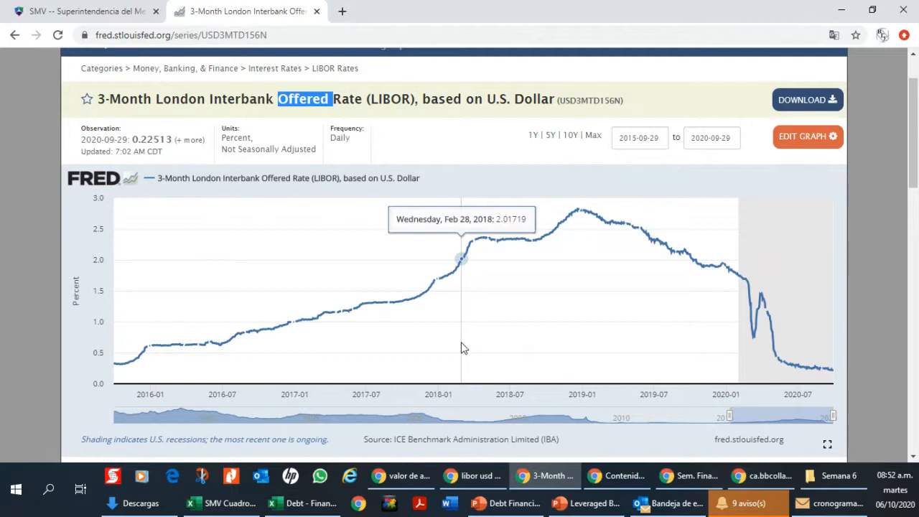
click(298, 508)
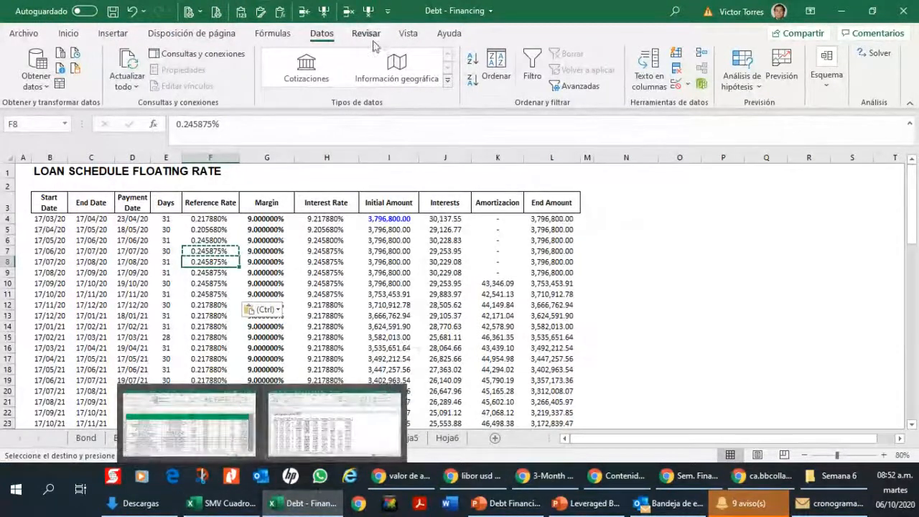
mouse_move(300, 497)
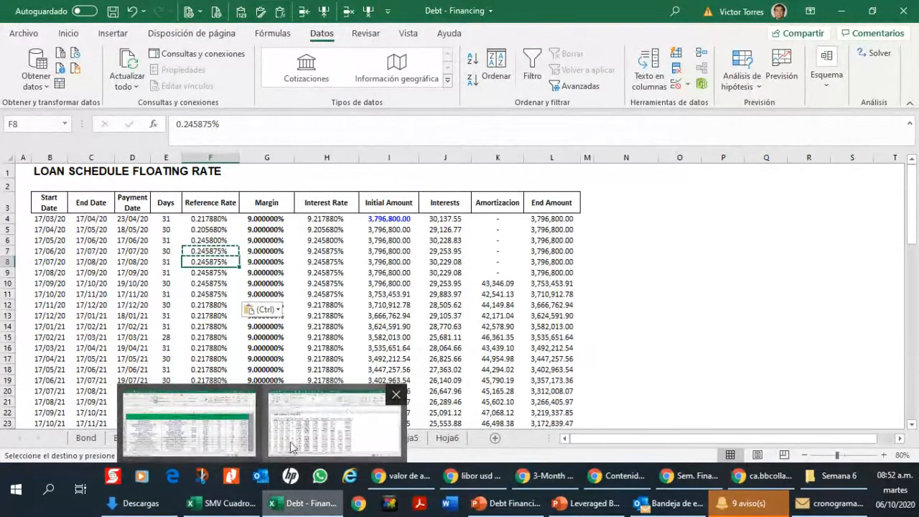
mouse_move(589, 504)
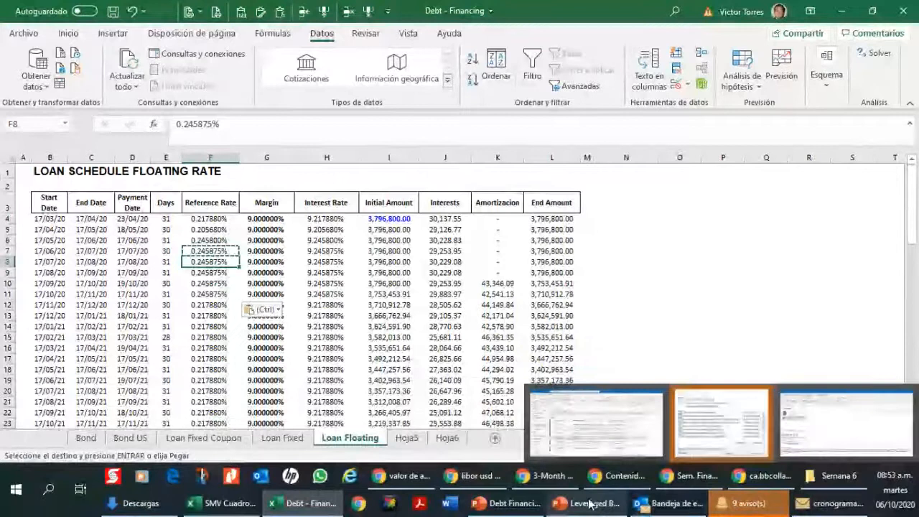
click(544, 475)
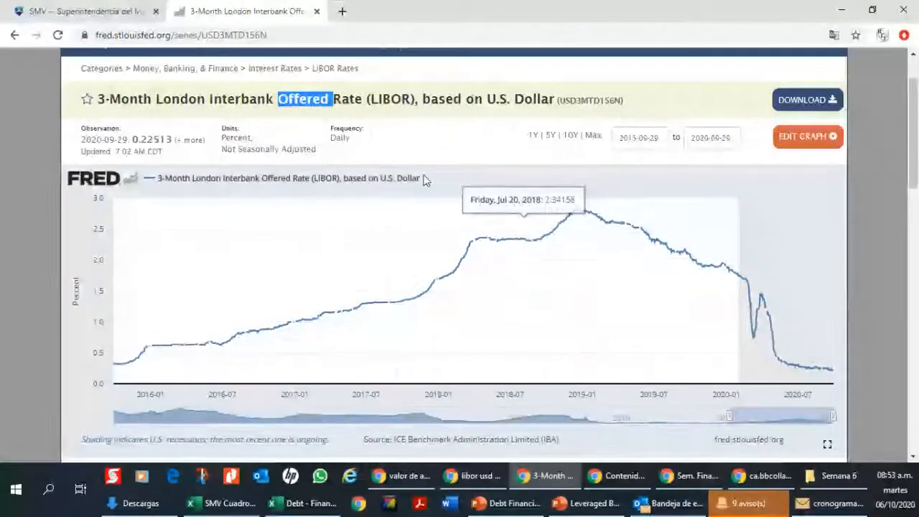
mouse_move(263, 512)
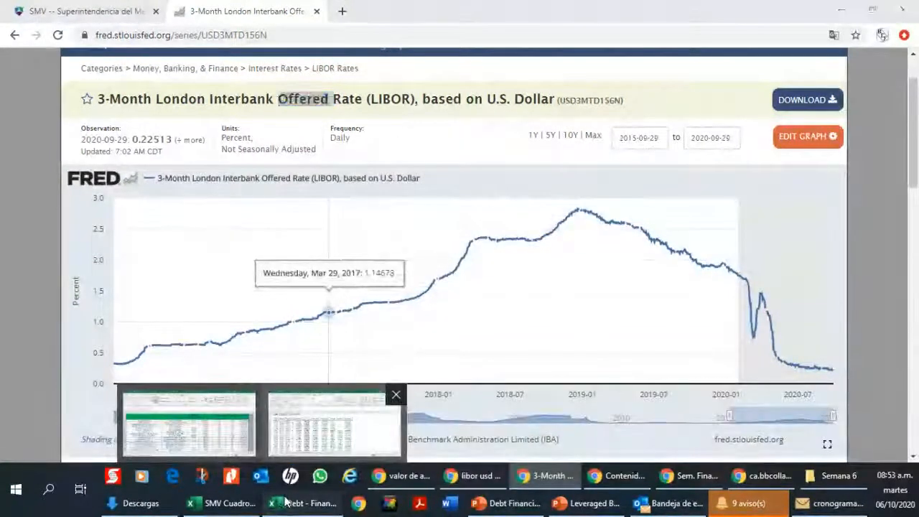
click(334, 423)
Step: Compare the first period's interest rate in H4 between the Loan Floating and Loan Fixed sheets
click(329, 223)
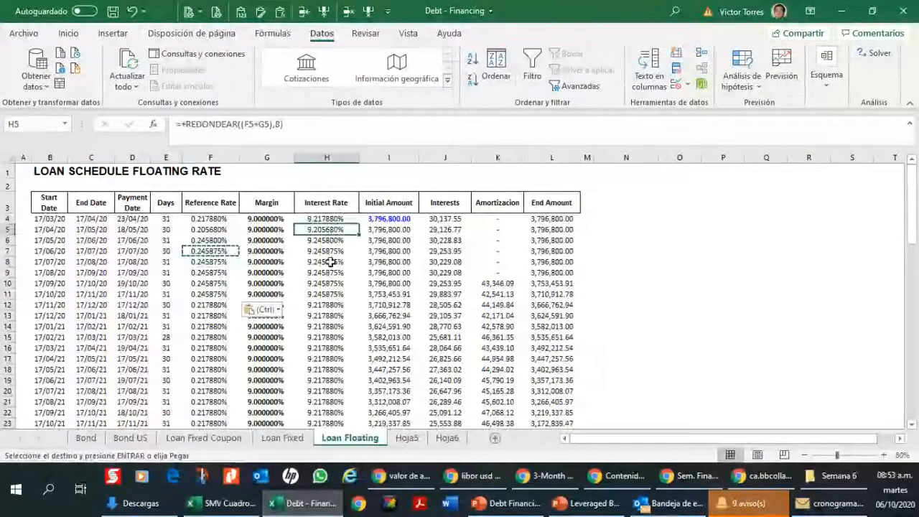
click(282, 437)
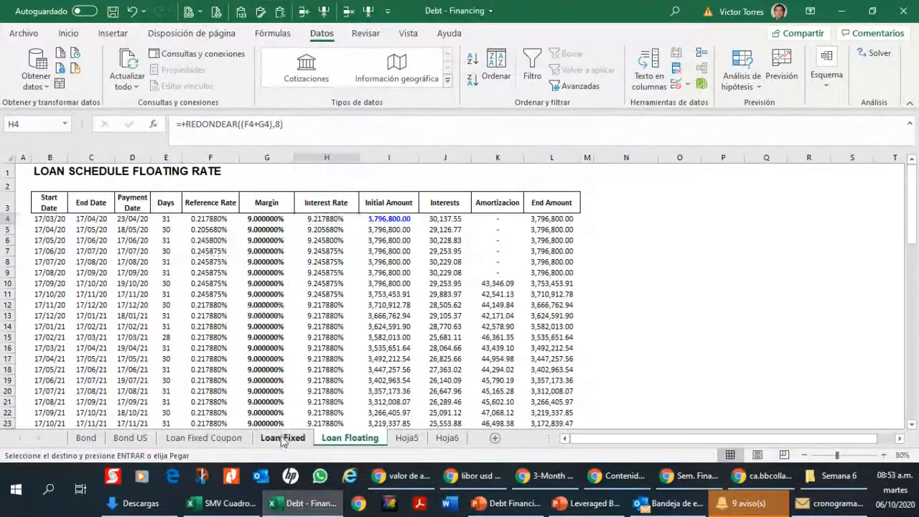
scroll(357, 227, up, 10)
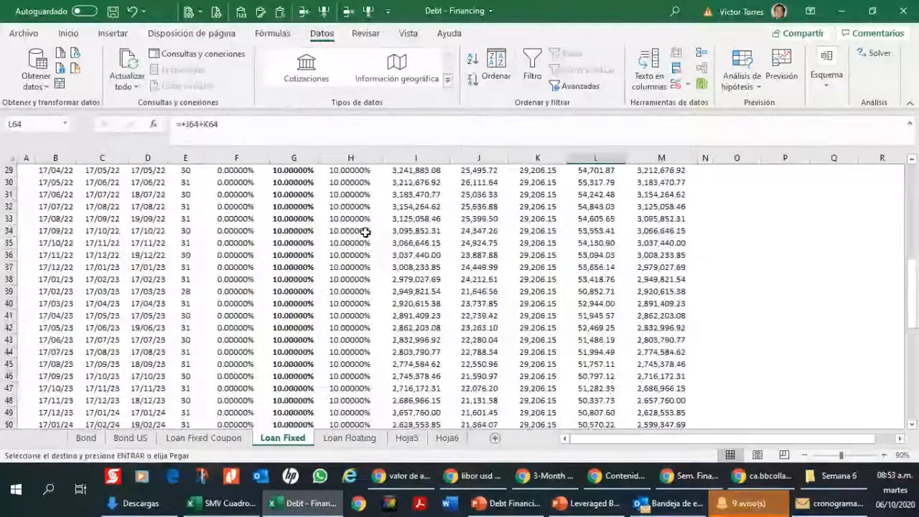
scroll(366, 232, up, 9)
click(366, 229)
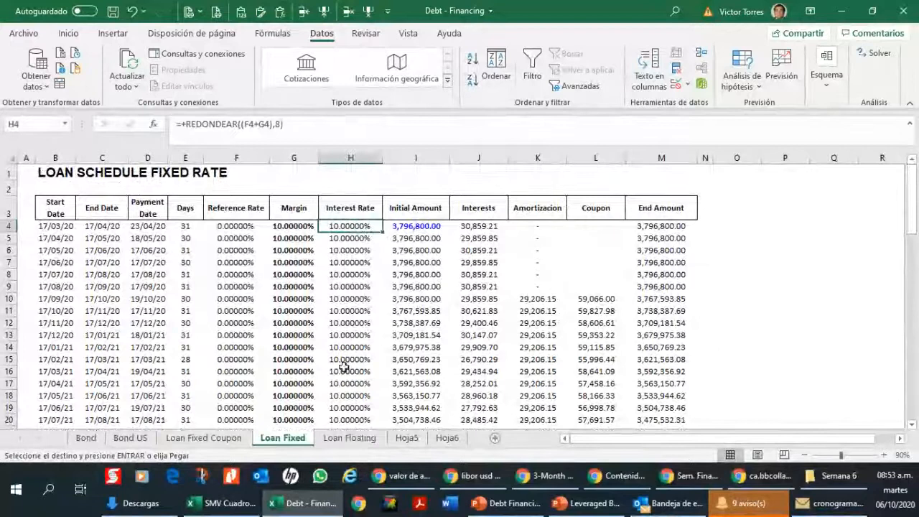
click(352, 438)
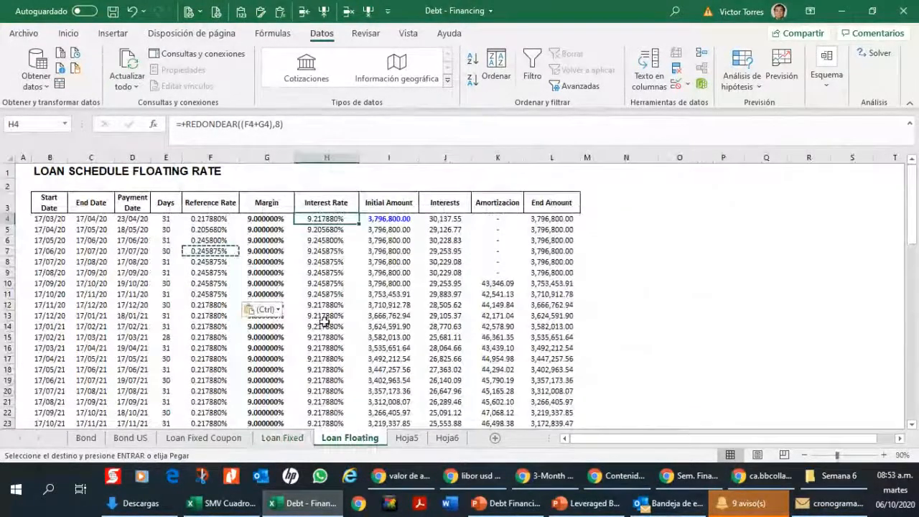
click(280, 439)
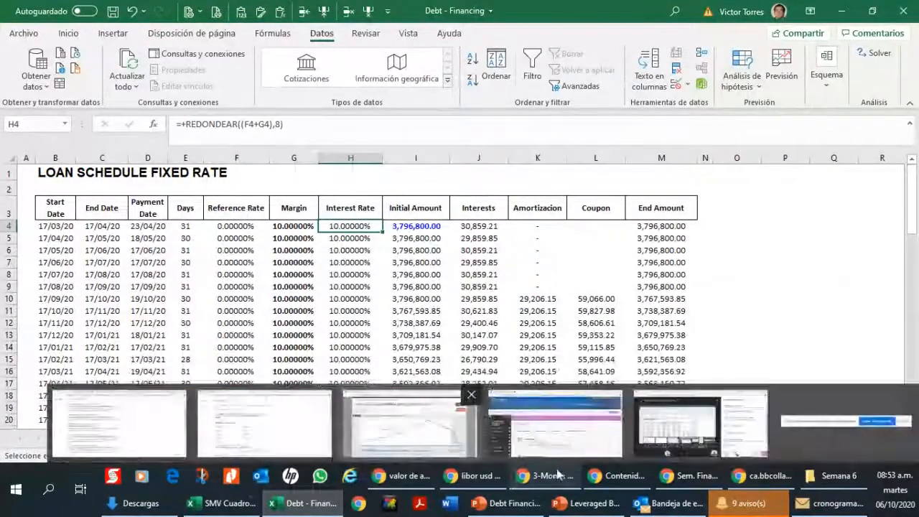
Step: Switch to Chrome to review the recent movement of the FRED LIBOR chart, and come back to the loan schedules in Excel
drag(134, 487, 172, 507)
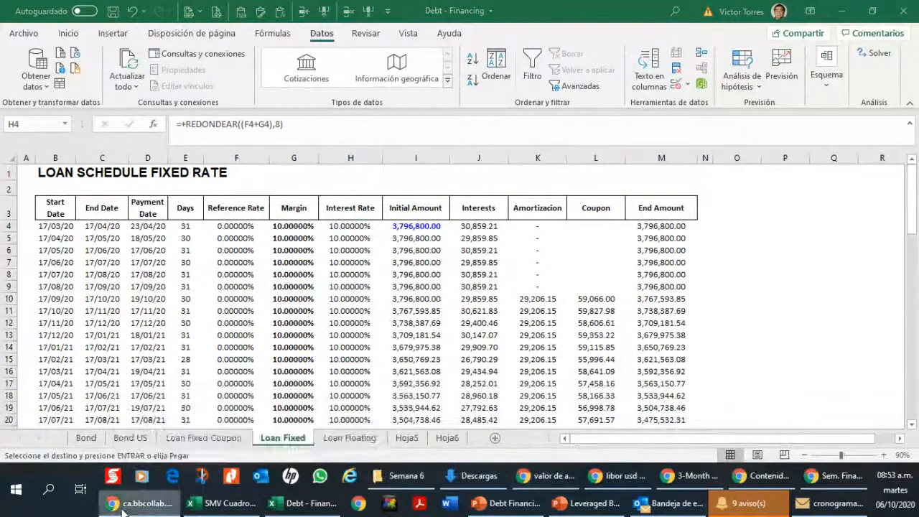
click(688, 476)
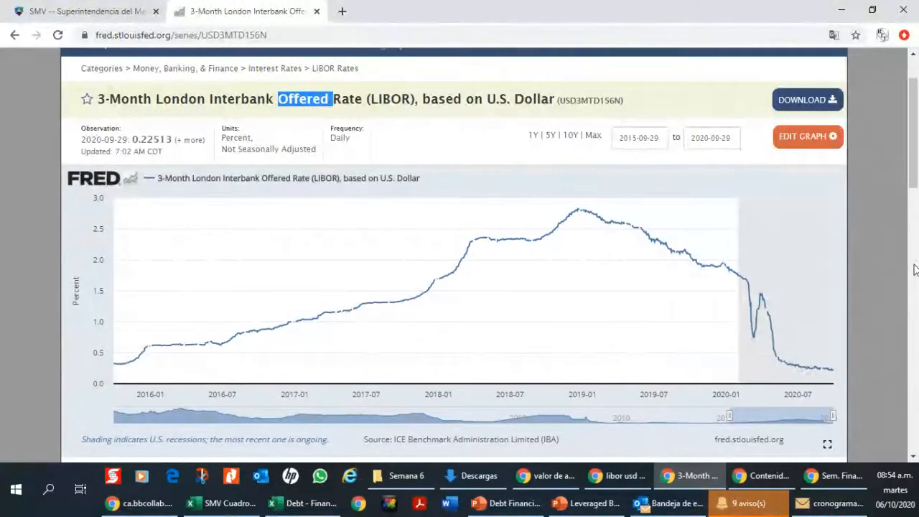
mouse_move(289, 511)
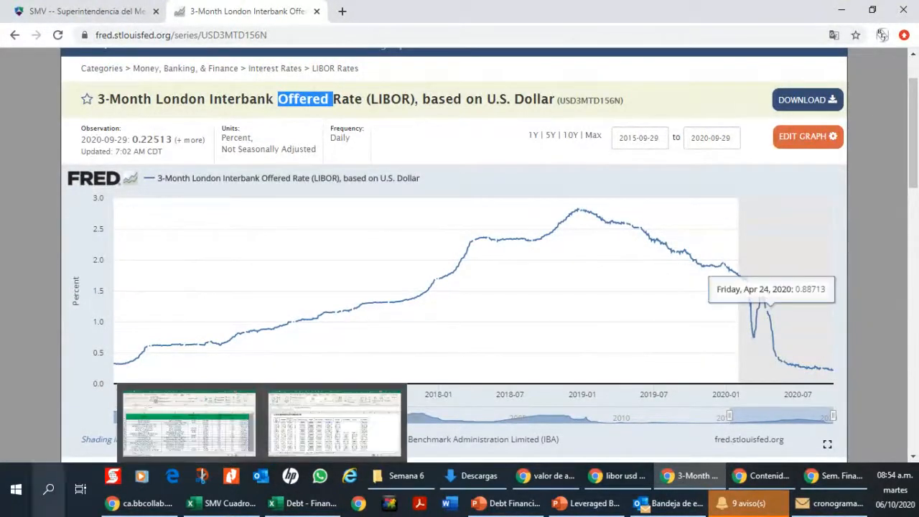
click(169, 425)
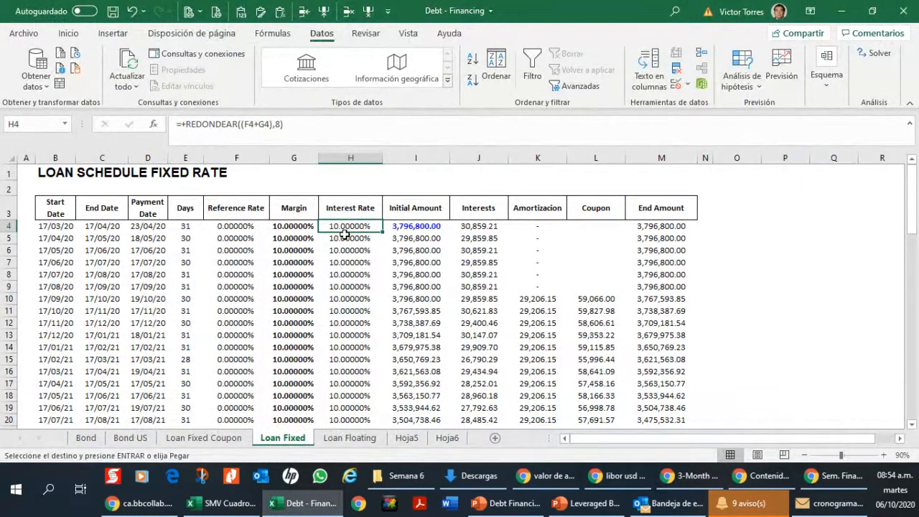
Step: Contrast the Loan Floating schedule with the Loan Fixed schedule, finishing on Loan Floating
click(350, 438)
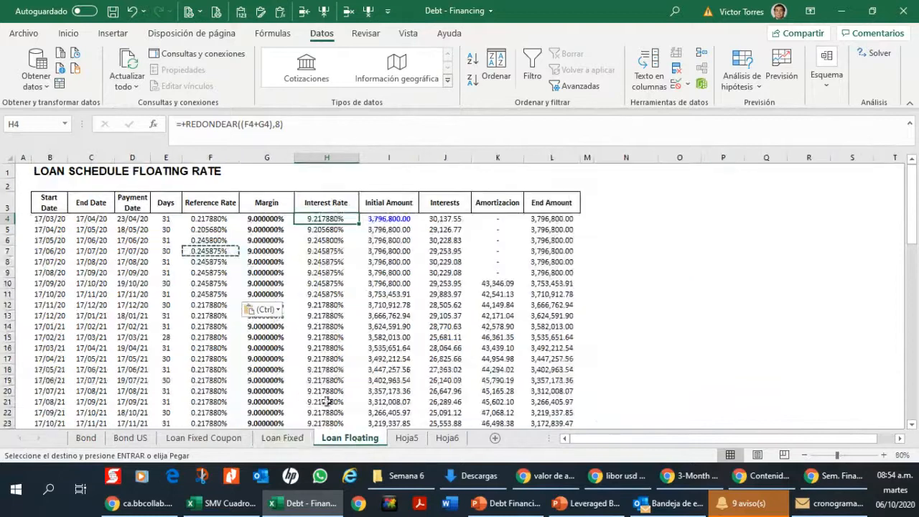
click(287, 423)
click(282, 437)
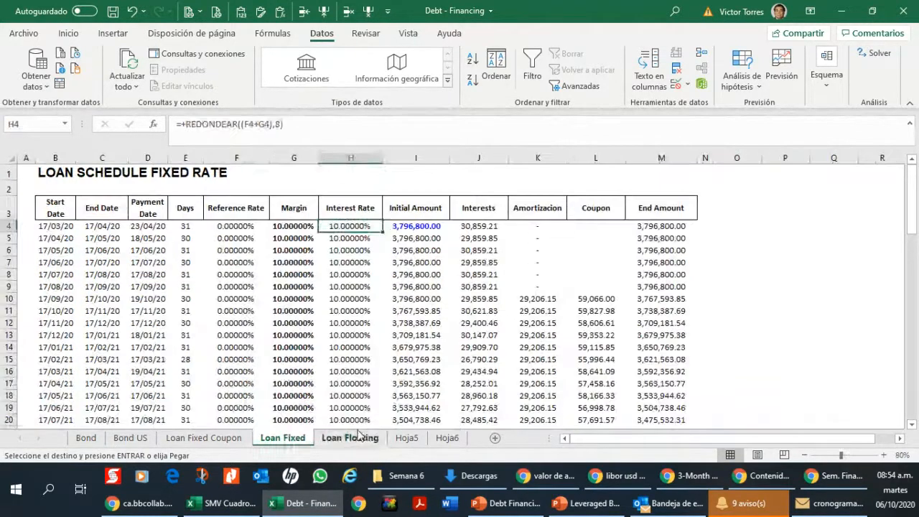
click(357, 436)
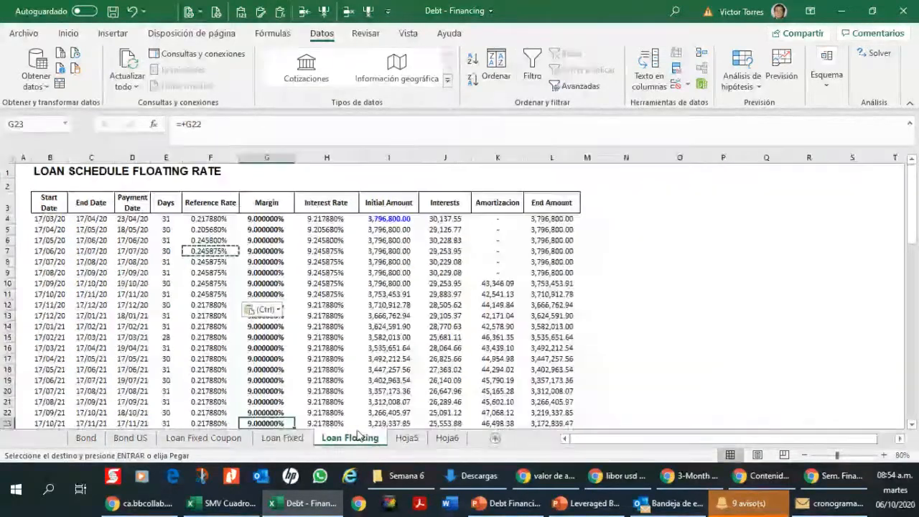
Step: Inspect the floating interest rate formulas in H5, H9 and H11 and the reference rate in F11
click(332, 231)
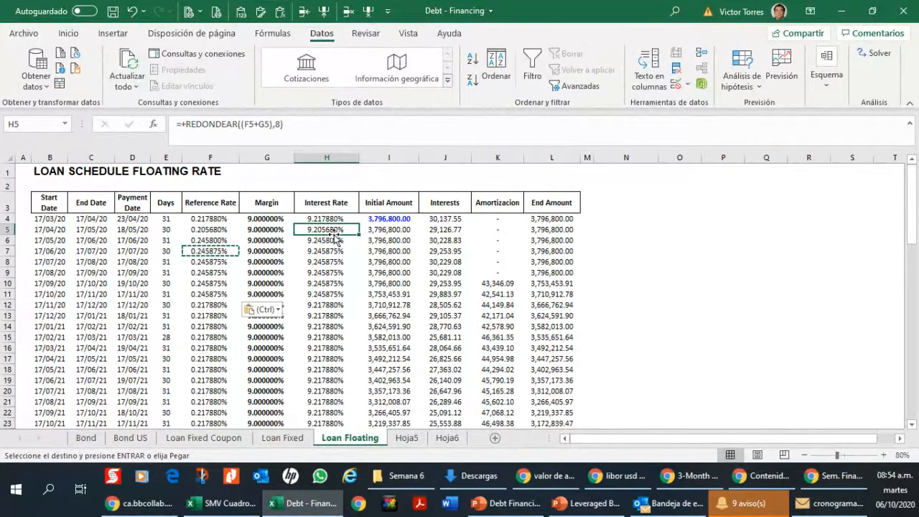
click(303, 210)
click(321, 226)
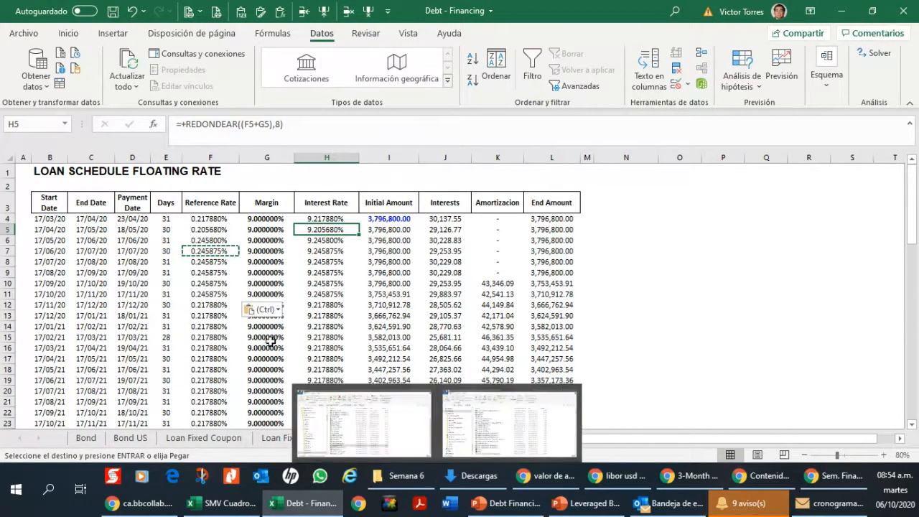
click(348, 274)
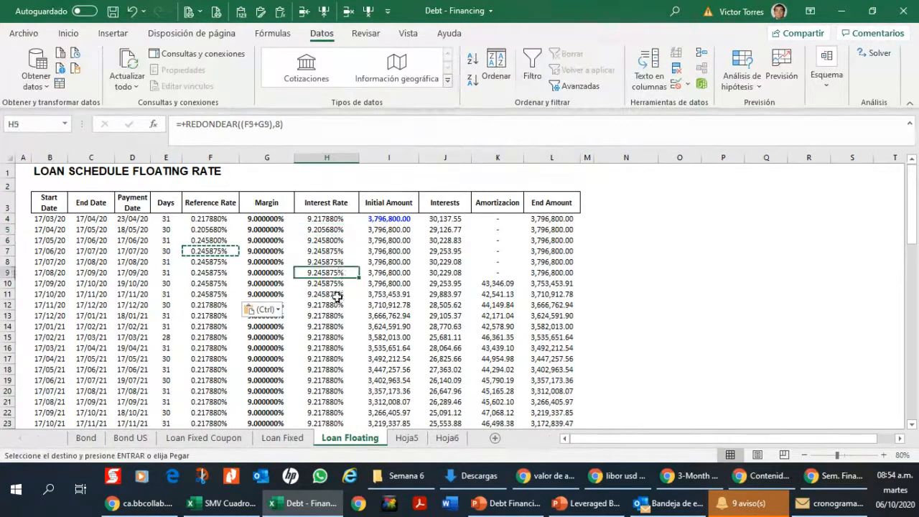
click(333, 295)
click(198, 294)
click(322, 295)
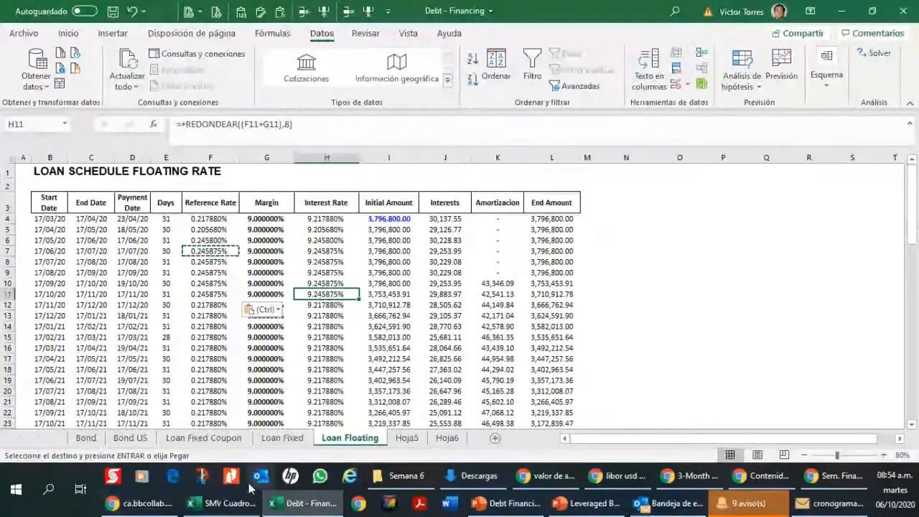
Step: Consult the FRED LIBOR chart in Chrome once more and highlight the floating interest rates in H4:H10 in Excel
mouse_move(629, 474)
click(707, 474)
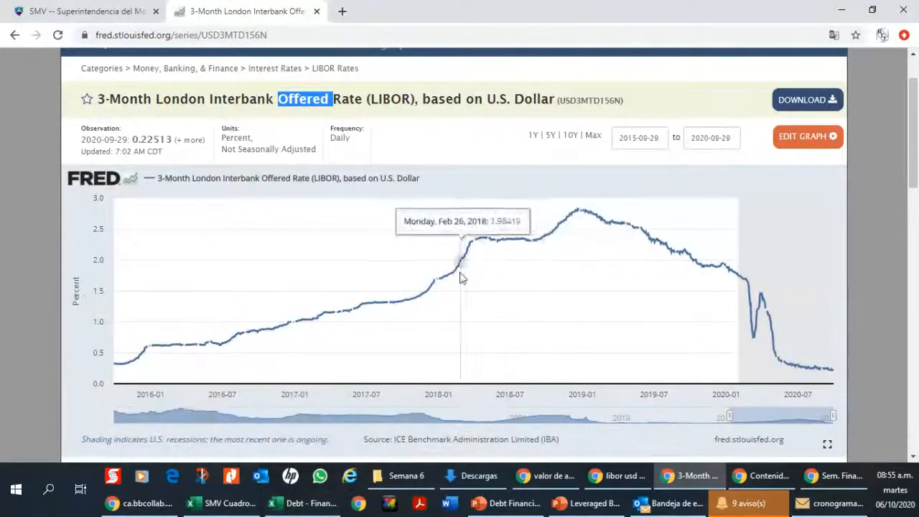
click(307, 505)
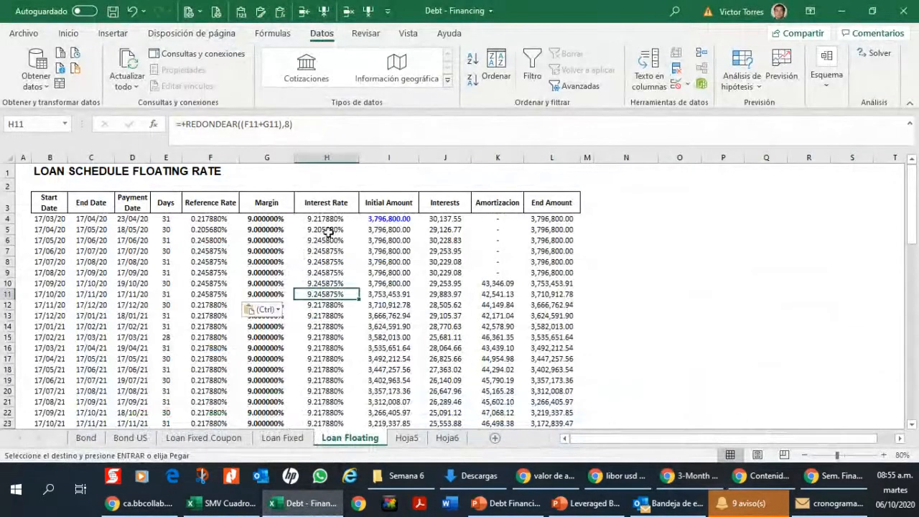
drag(327, 222, 350, 285)
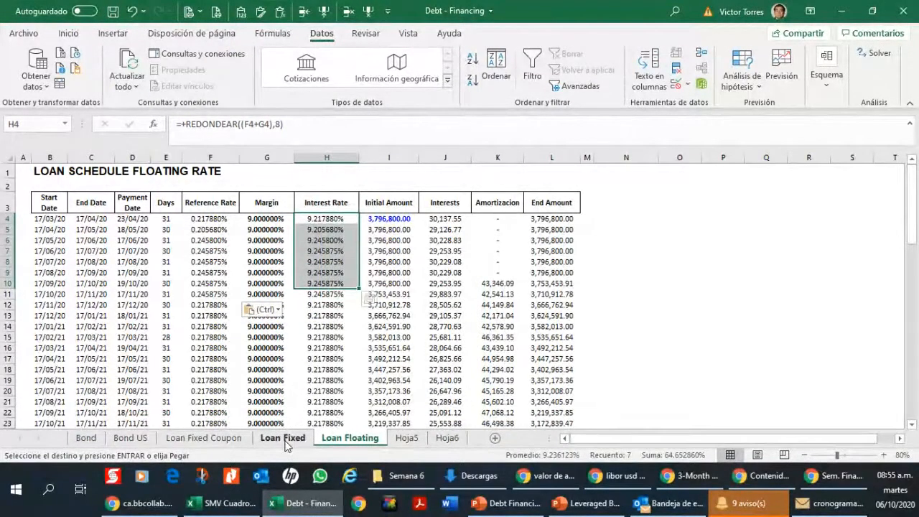
Step: Alternate between the FRED LIBOR chart in Chrome and the Loan Fixed schedule in Excel, finishing on the Loan Floating sheet
click(709, 480)
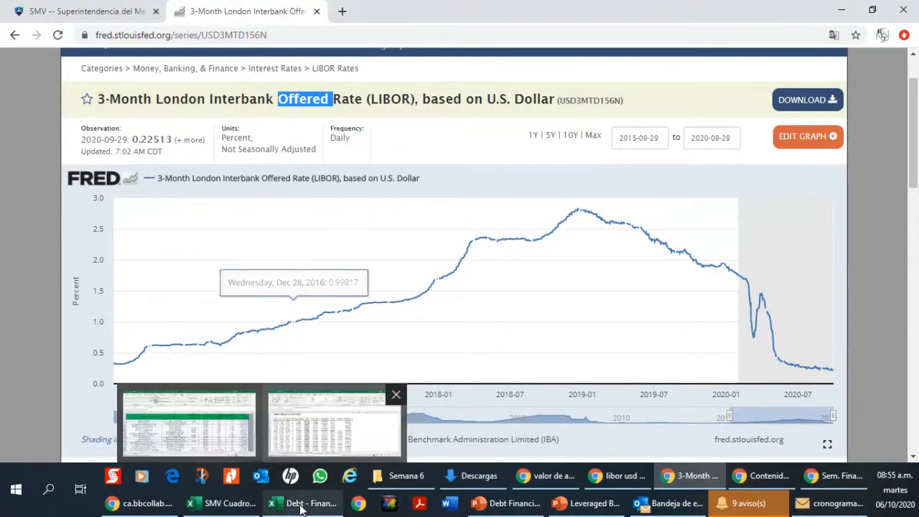
click(217, 460)
click(282, 437)
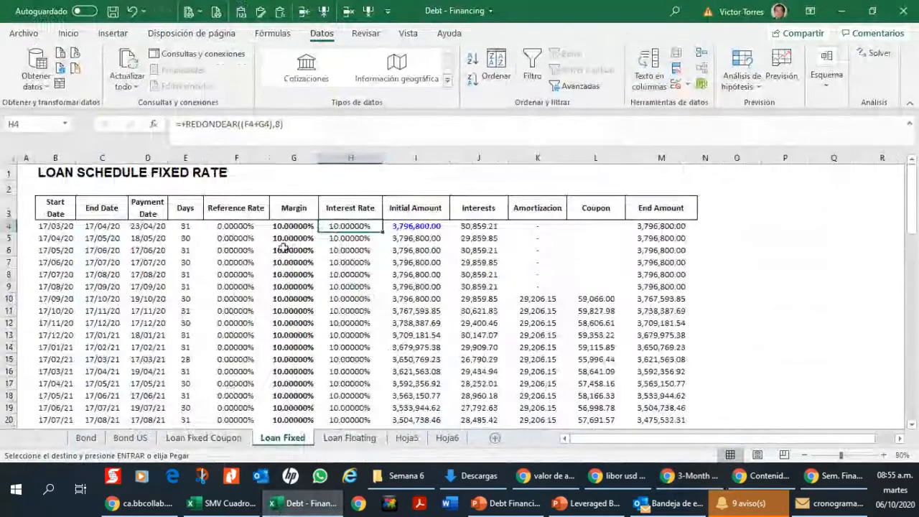
click(691, 486)
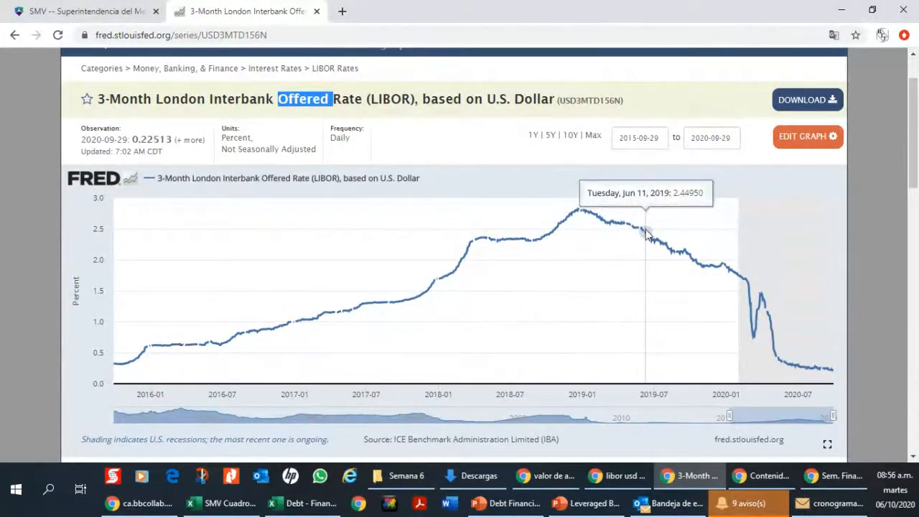
mouse_move(280, 506)
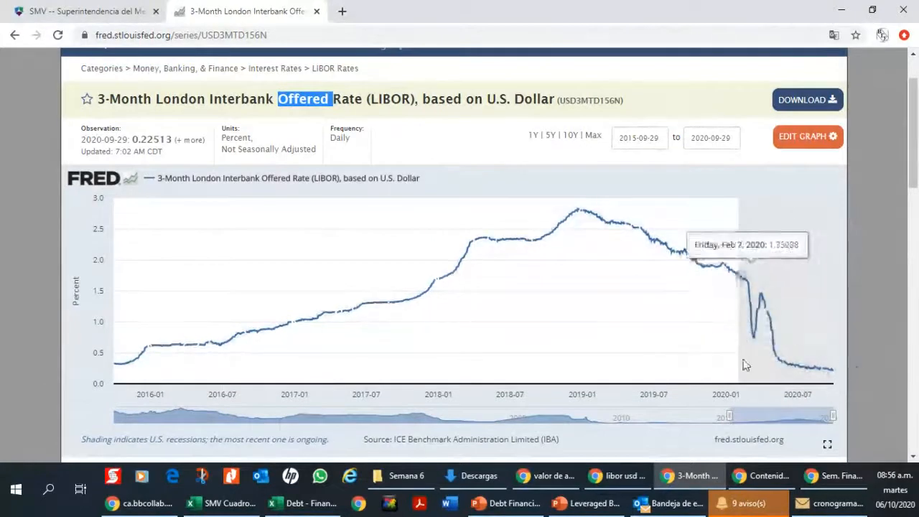
mouse_move(246, 511)
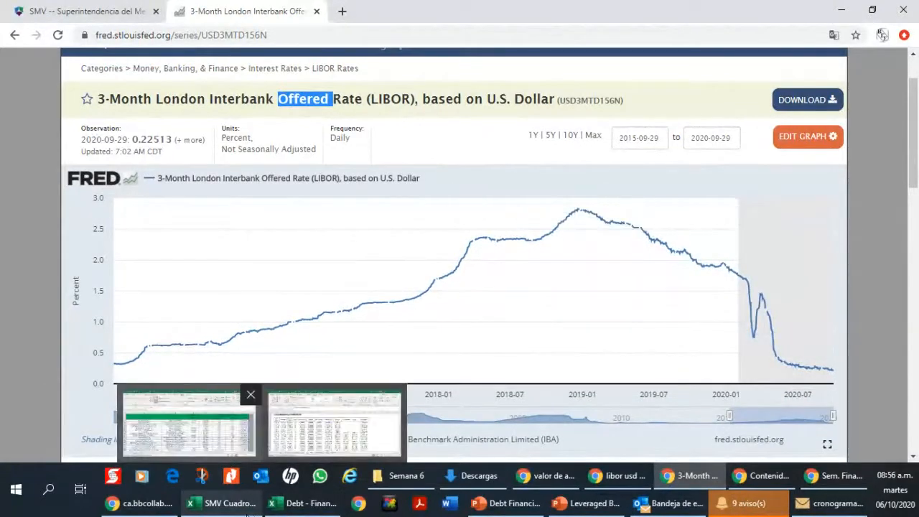
click(288, 506)
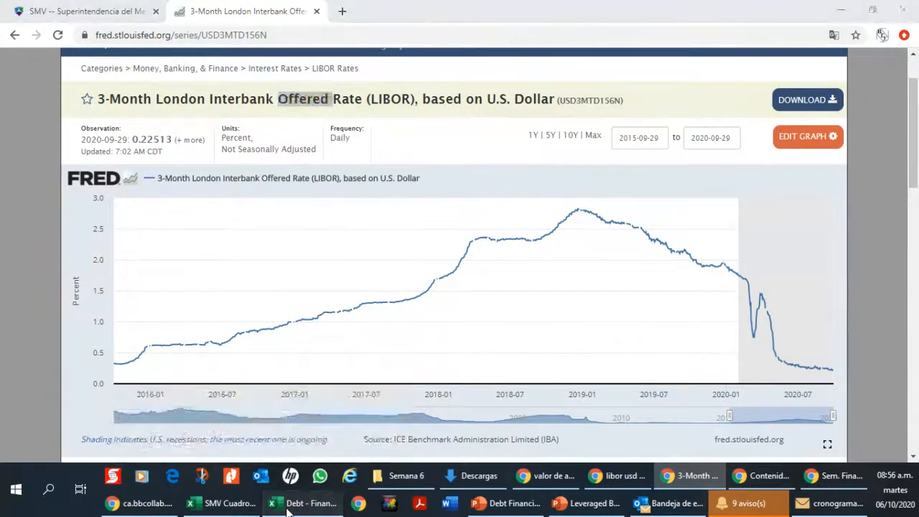
click(350, 437)
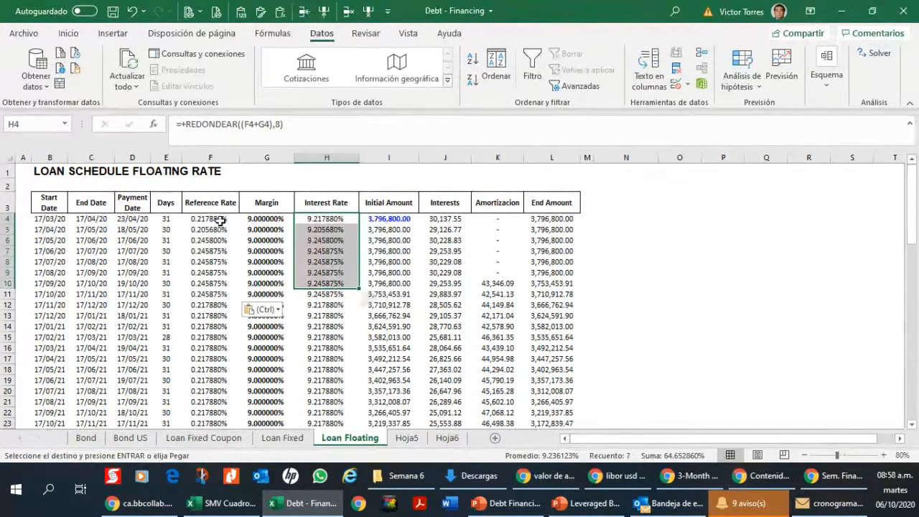
Step: Review the reference rates, interest rates and amortization on Loan Floating, and compare them with the coupon in L10 on Loan Fixed
drag(216, 219, 217, 292)
drag(327, 219, 332, 283)
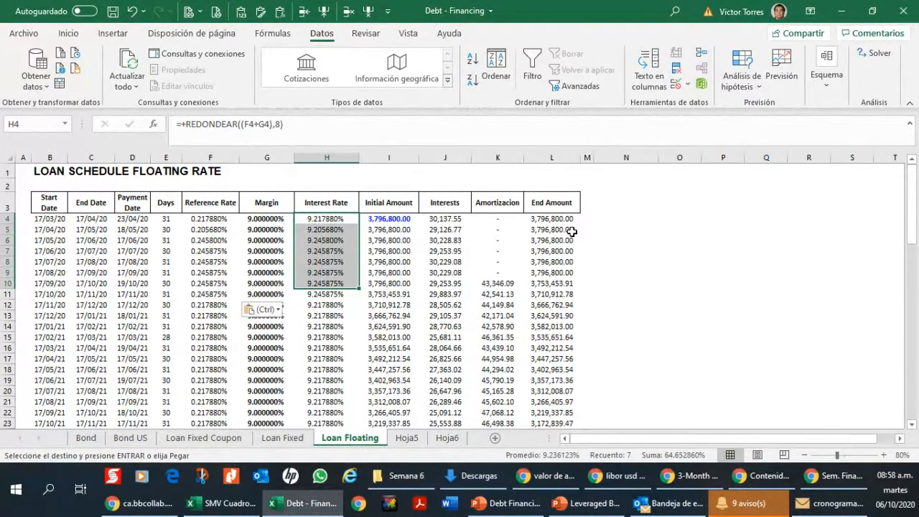
click(474, 348)
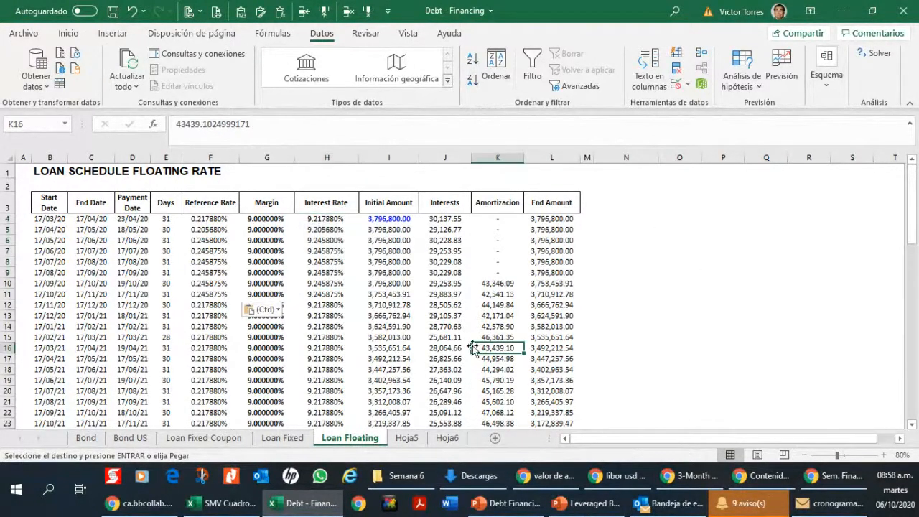
click(308, 439)
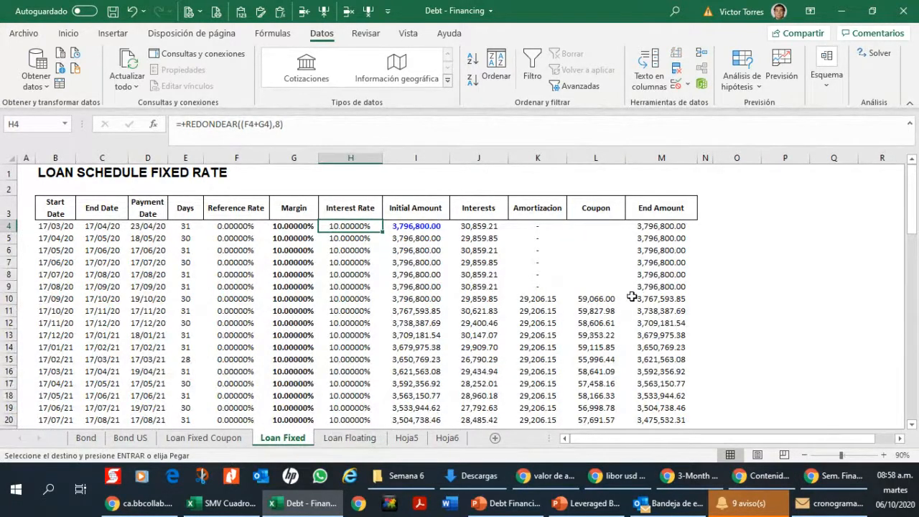
click(607, 299)
scroll(607, 330, down, 3)
scroll(607, 328, up, 3)
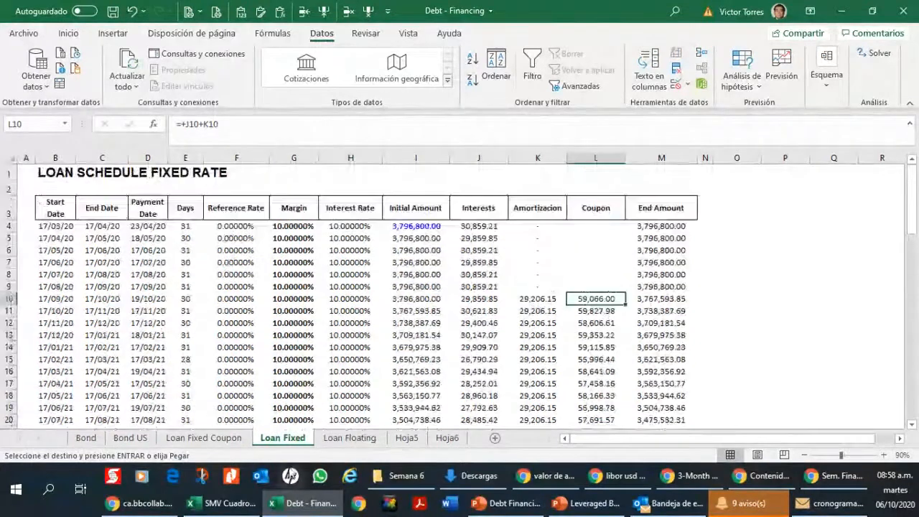
Step: Create a copy of the Loan Fixed sheet and place it before Hoja5
right_click(286, 439)
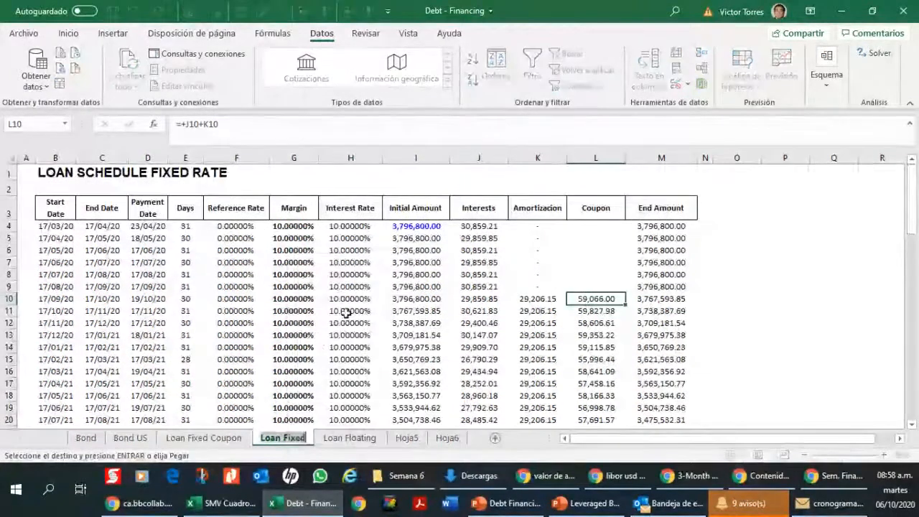
click(332, 322)
right_click(270, 440)
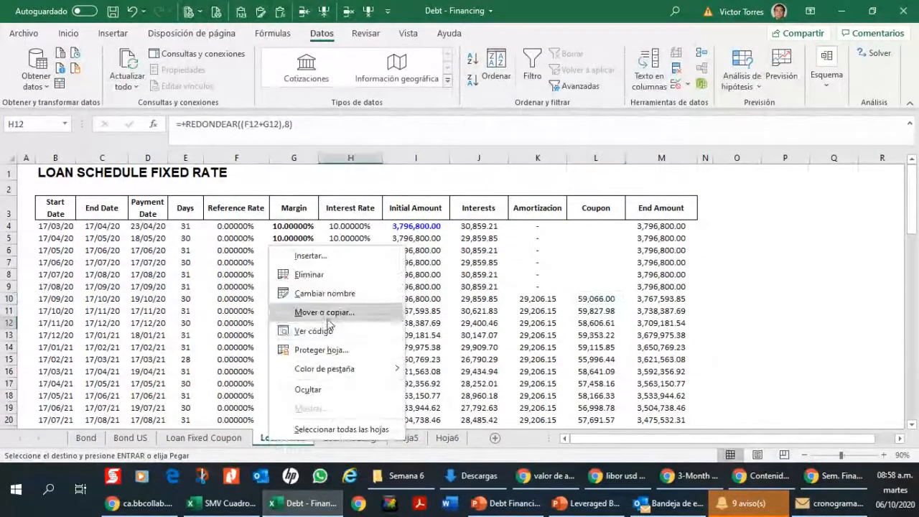
click(302, 312)
click(239, 367)
click(253, 336)
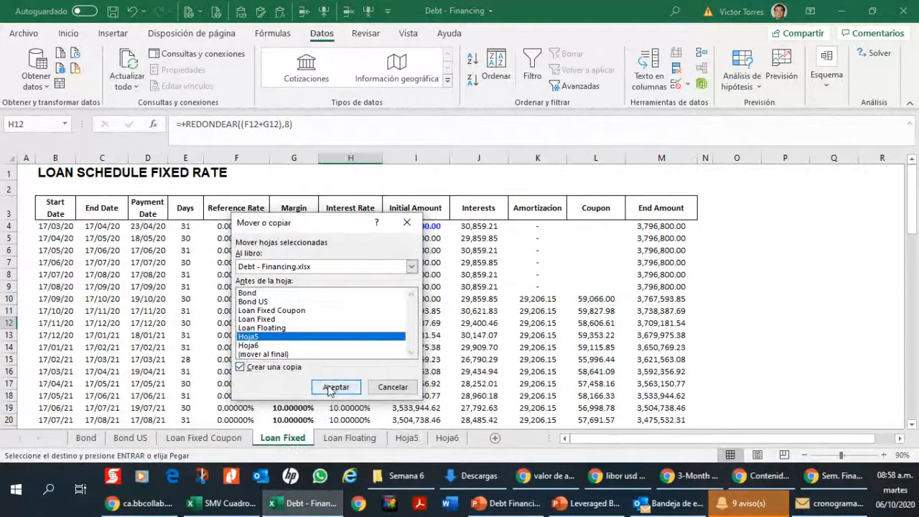
click(335, 386)
Step: Rename the copied sheet as Loan Fixed PIK
double_click(424, 438)
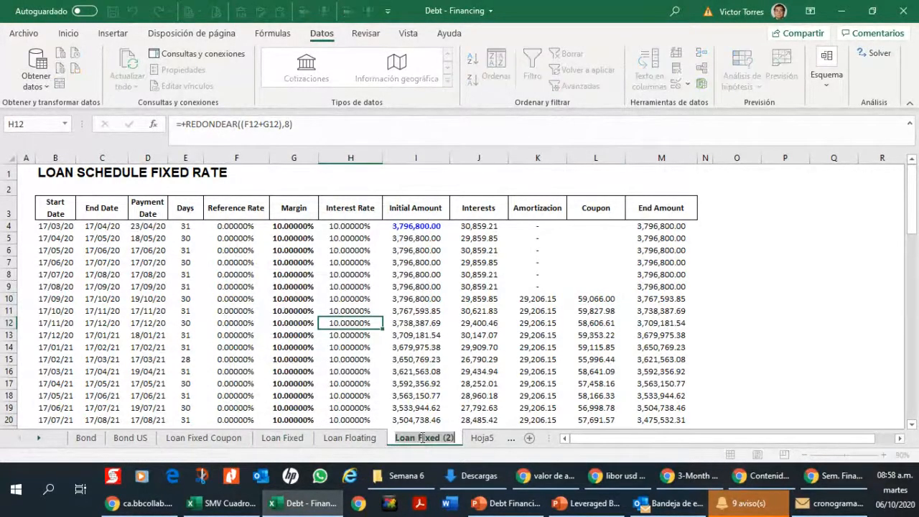
key(End)
drag(441, 437, 468, 440)
key(BackSpace)
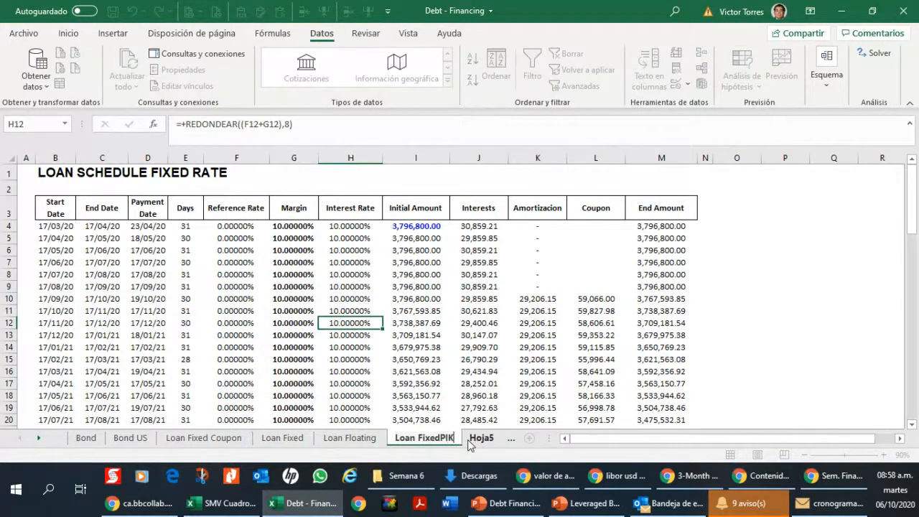
text(PIK)
key(Return)
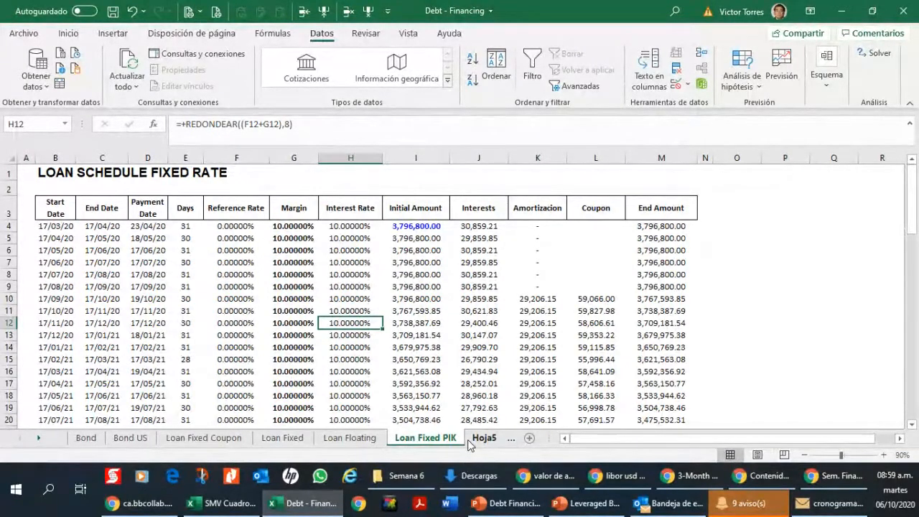
Step: Inspect the first period's interest formula in J4 and the End Amount formula in M4
click(475, 237)
key(Up)
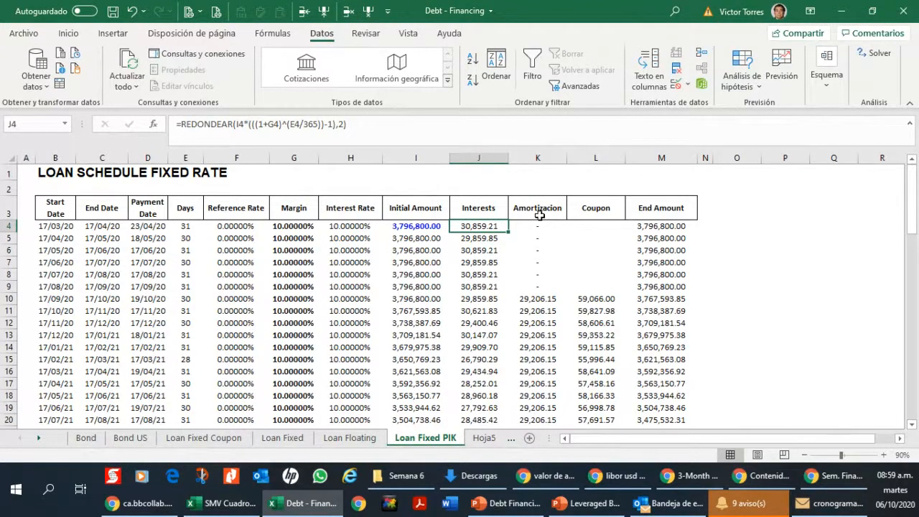
key(Right)
key(Right)
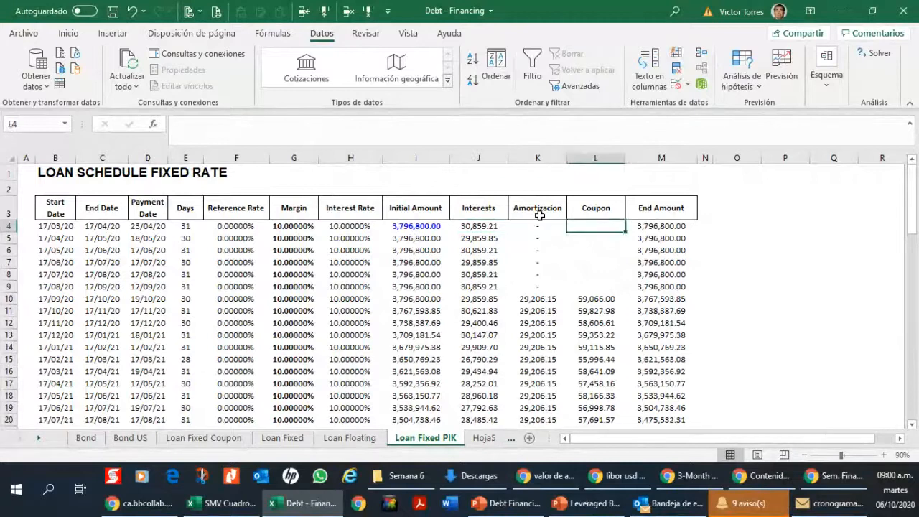
key(Right)
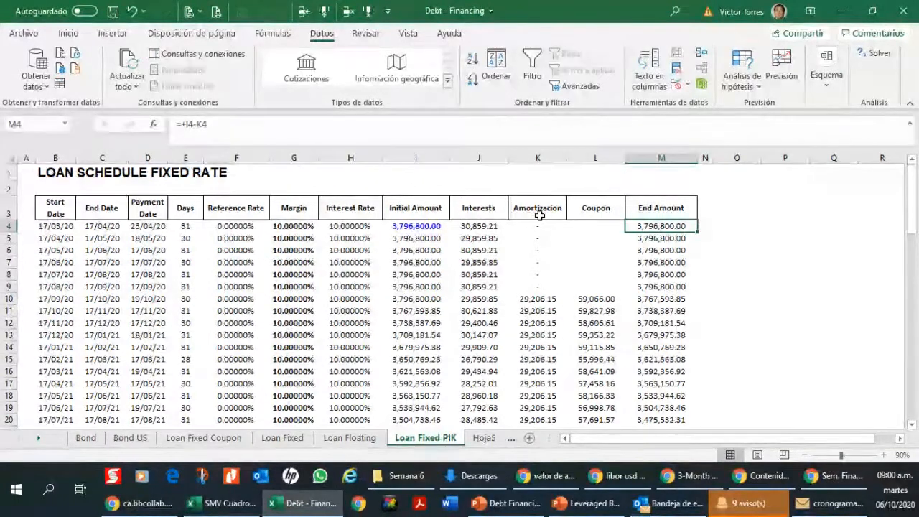
Step: Insert a column before End Amount and give it the heading "Payment in Kind" in M3
click(650, 158)
click(325, 11)
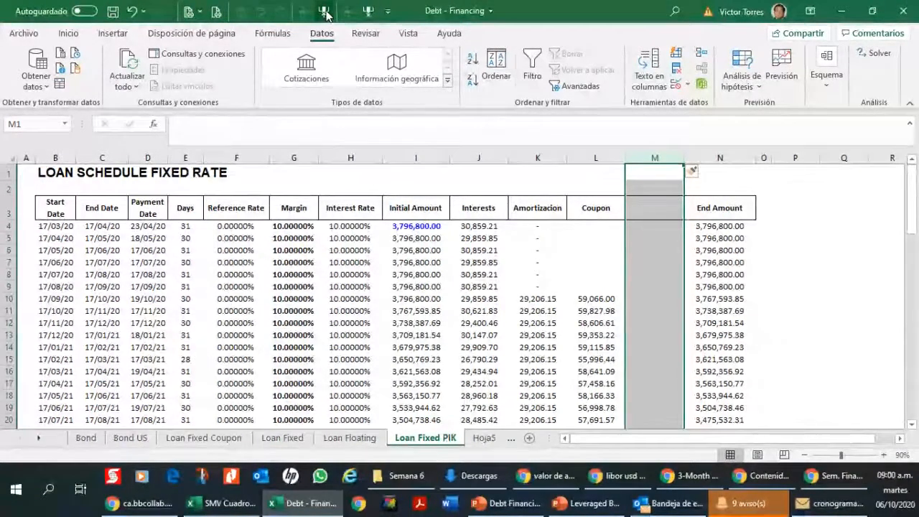
key(Down)
key(Down)
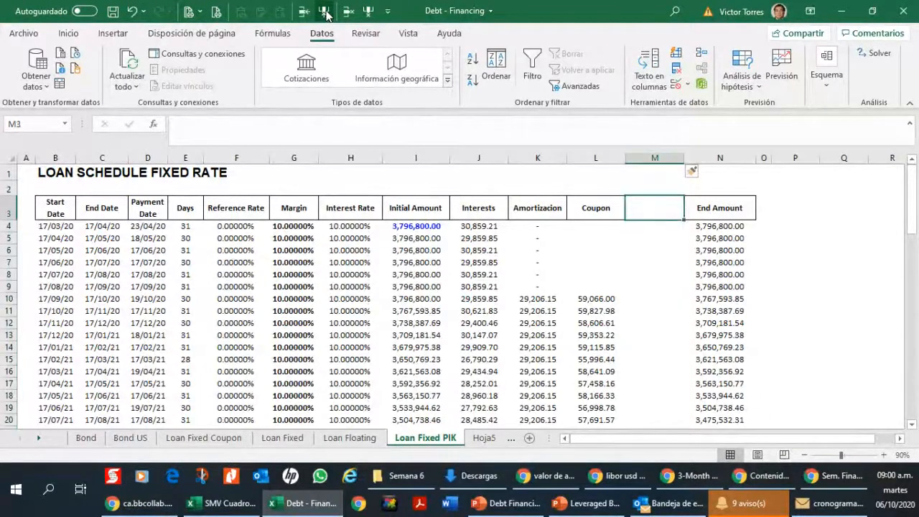
key(Left)
key(Right)
text(Payment in)
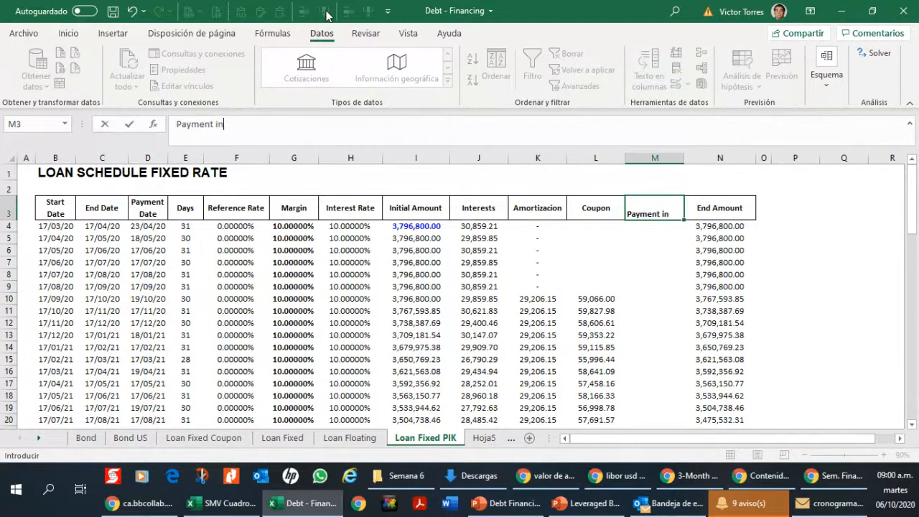
text( Kind)
key(Return)
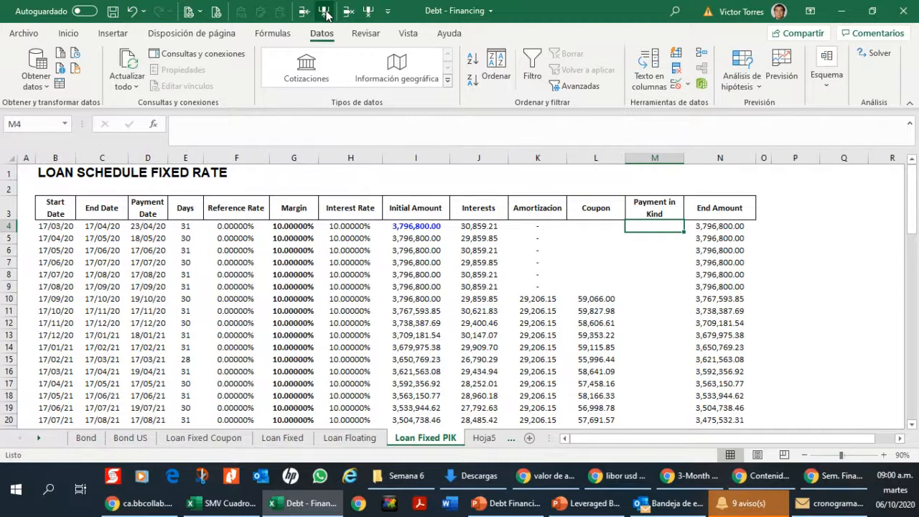
Step: Link the first Payment in Kind cell, M4, to the period's interest in J4
text(+)
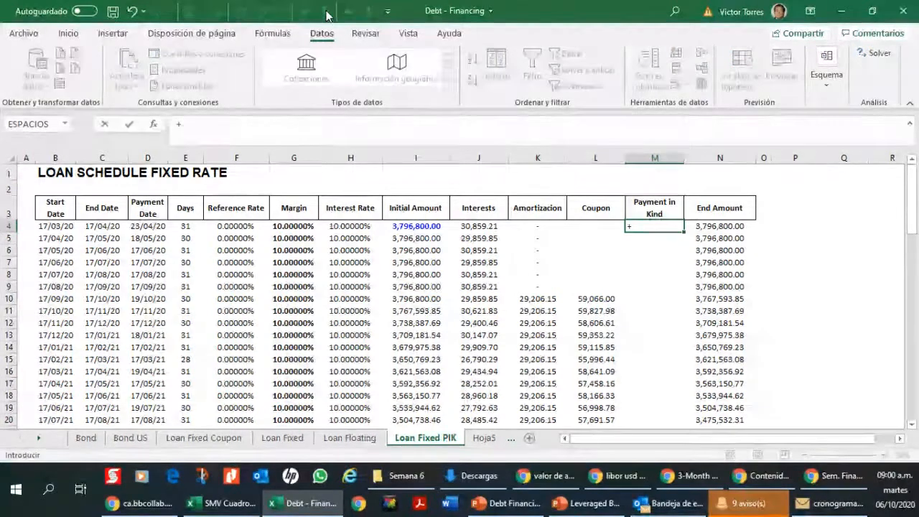
key(Left)
key(Left)
key(Left)
key(Return)
Step: Change the Interests heading in J3 to "Interests (Accrued)"
key(Up)
key(Up)
key(Left)
key(Left)
key(Left)
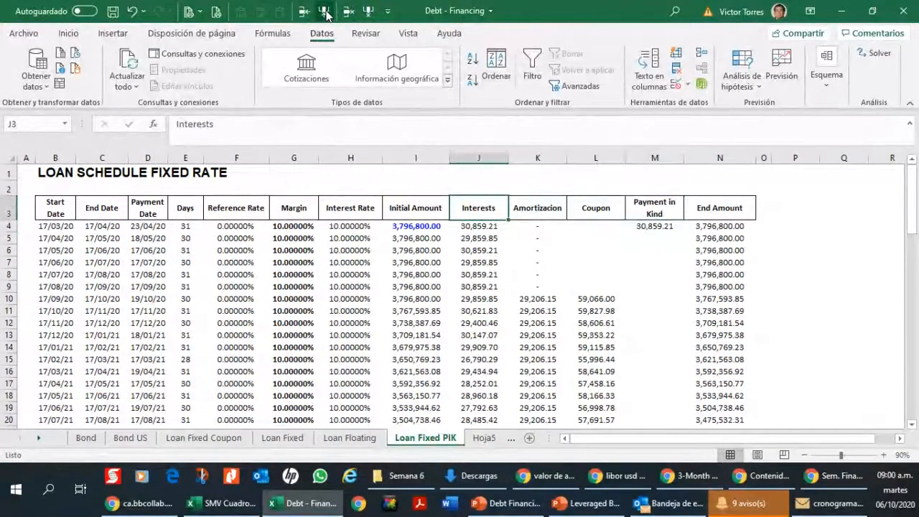
key(F2)
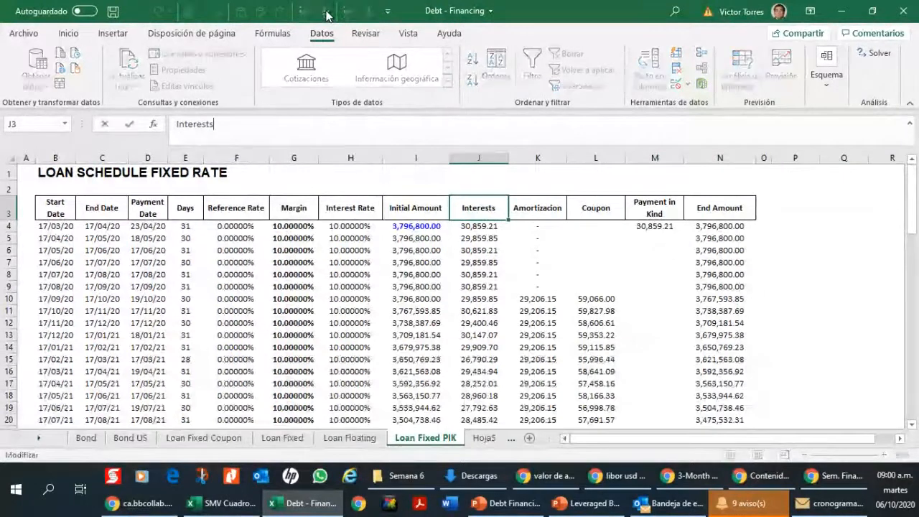
text(()
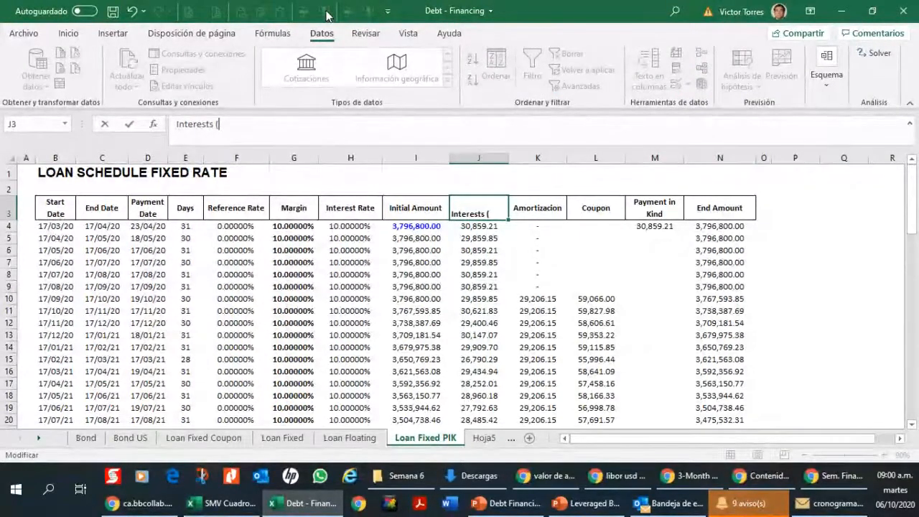
text(Accrued))
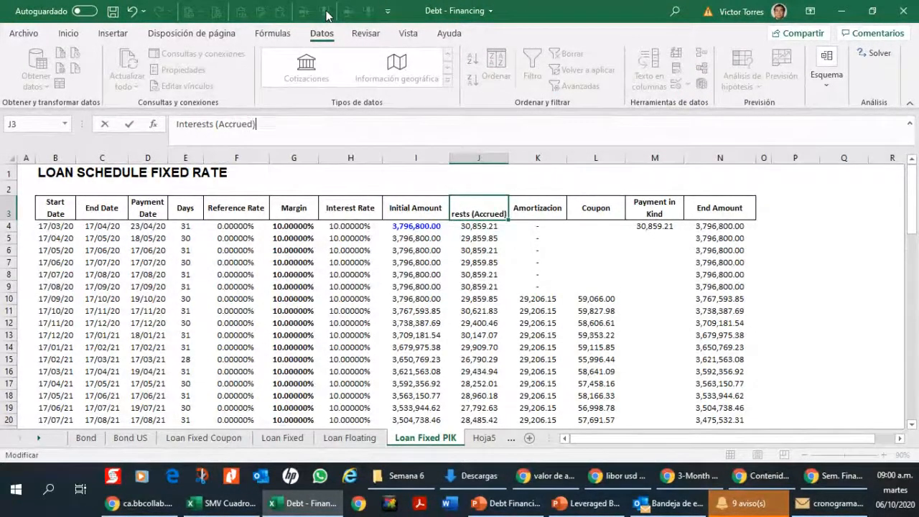
key(ctrl+Return)
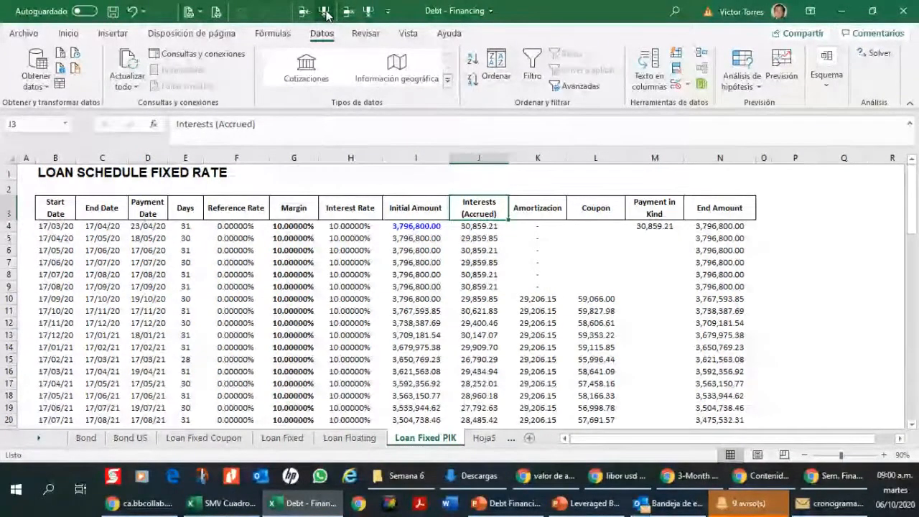
Step: Insert a blank column between Amortizacion and Coupon
key(Right)
key(Right)
key(Right)
key(Down)
key(Down)
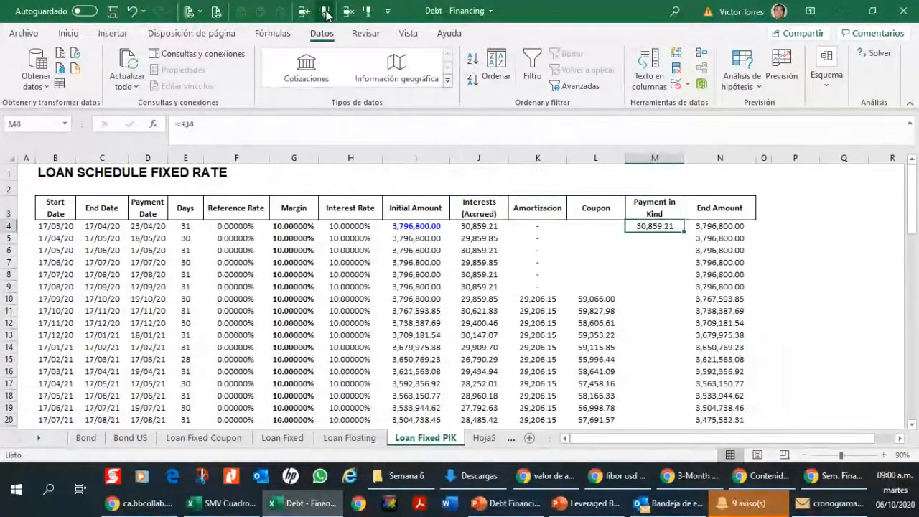
key(Up)
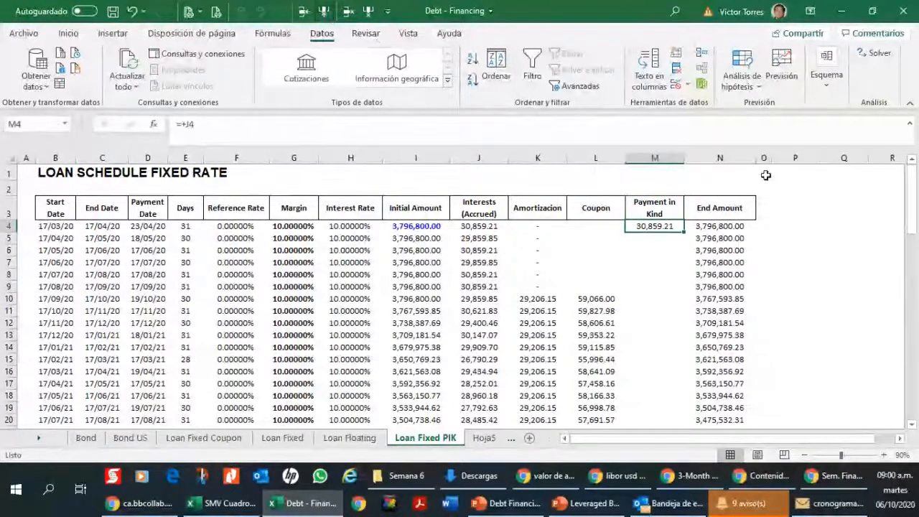
click(609, 156)
key(ctrl+plus)
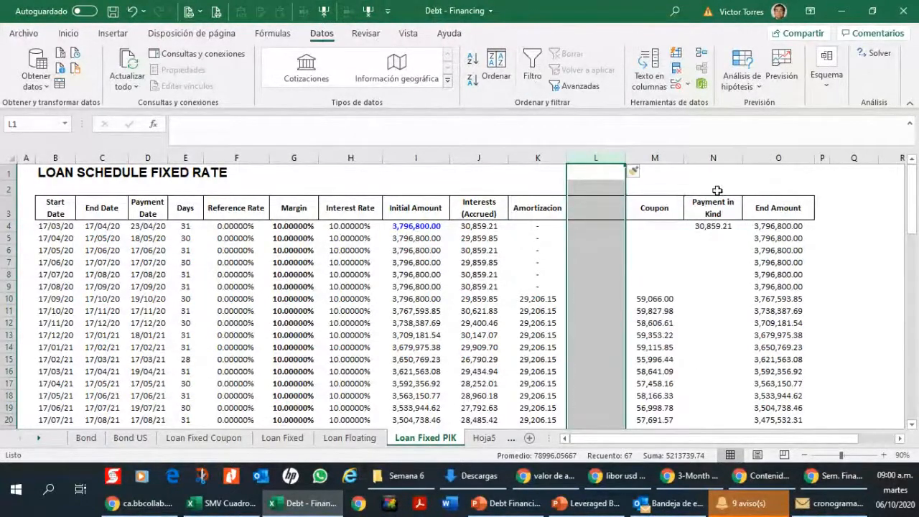
Step: Move the Payment in Kind column into blank column L and delete the emptied column before End Amount
click(711, 157)
key(ctrl+x)
key(Left)
key(Left)
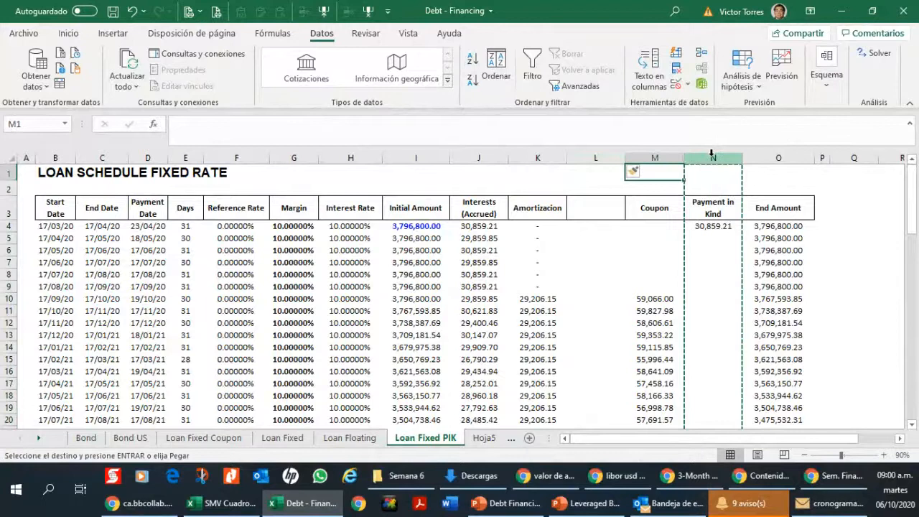
key(ctrl+v)
key(Right)
key(Right)
click(709, 154)
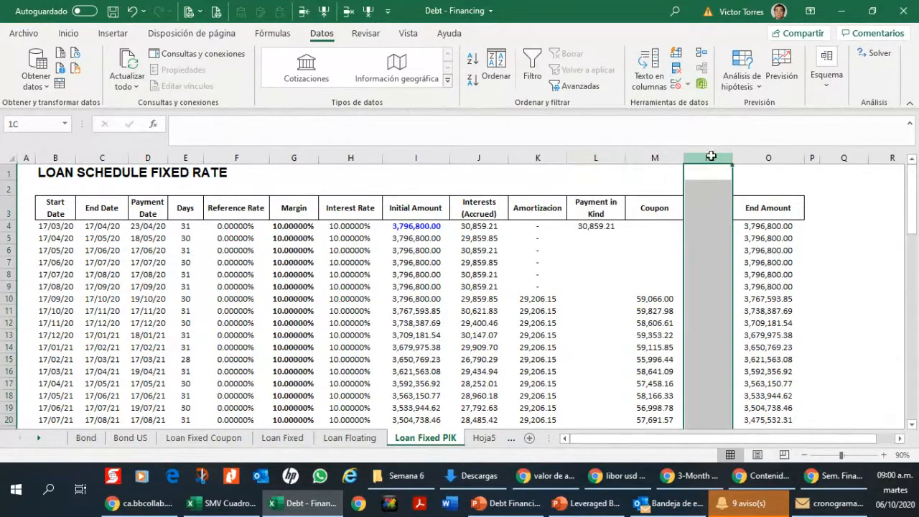
click(368, 10)
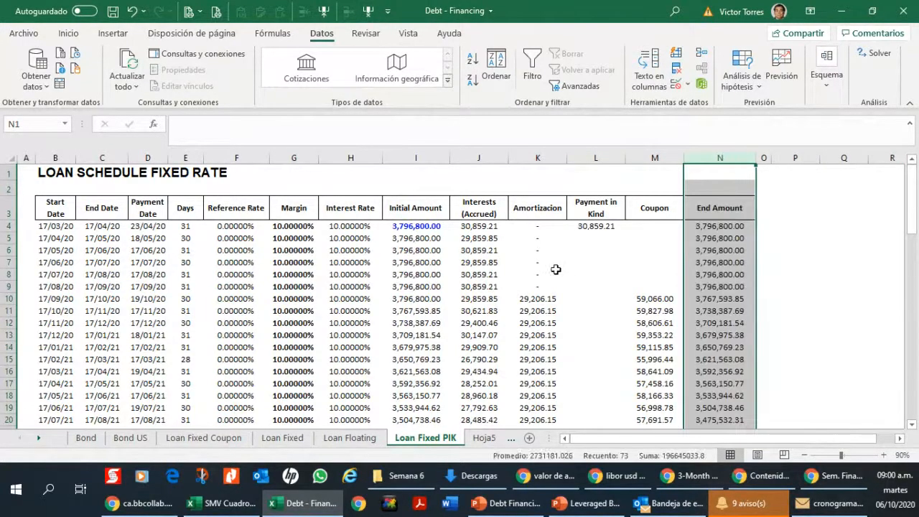
Step: Copy the Payment in Kind formula from L4 down to L5:L9
click(595, 226)
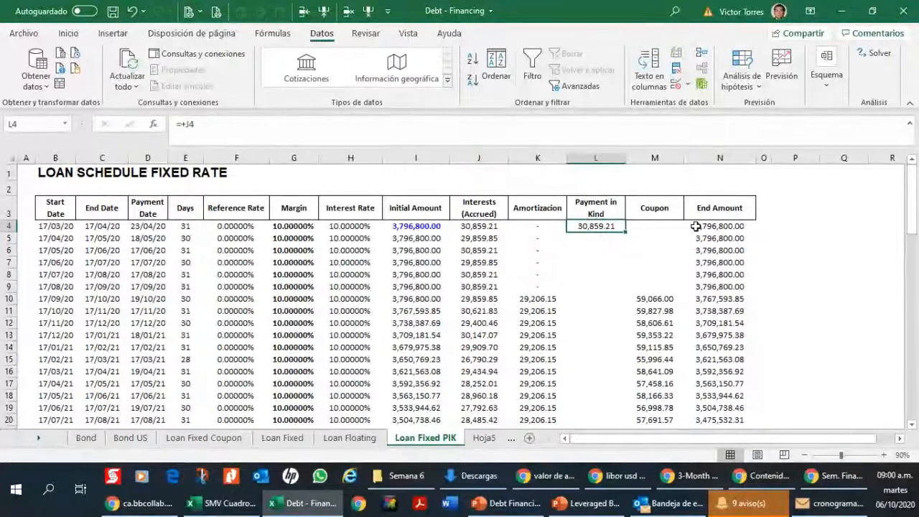
key(ctrl+c)
key(Down)
key(shift+Down)
key(shift+Down)
key(shift+Down)
key(shift+Down)
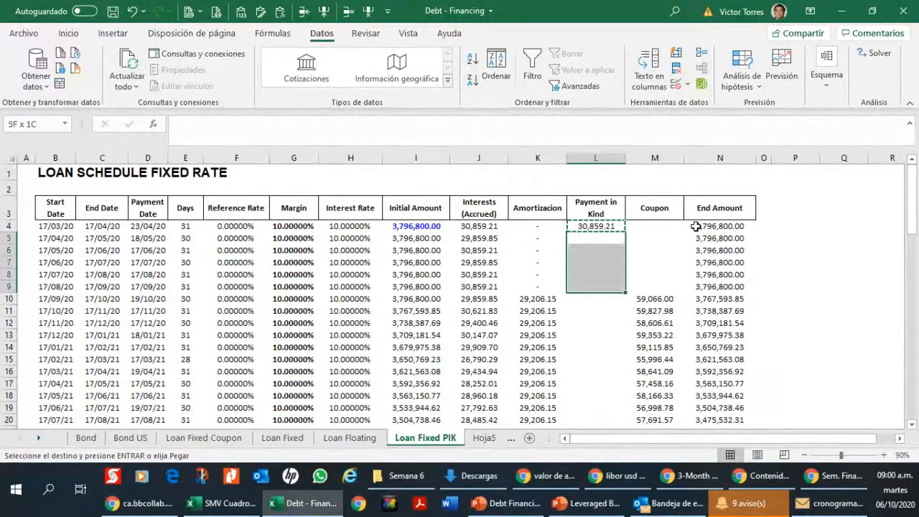
key(ctrl+v)
key(Up)
key(Down)
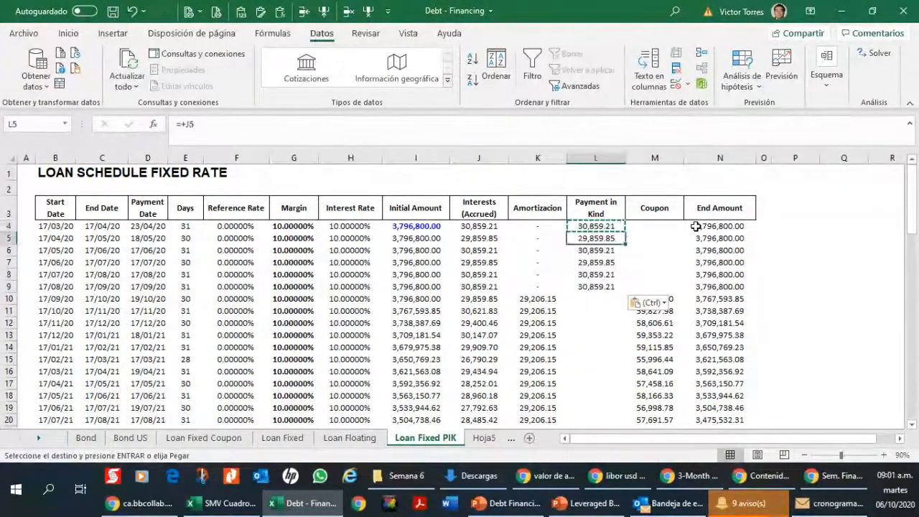
Step: Add the payment in kind to the first End Amount formula, making N4 =+I4-K4+L4
key(Left)
key(Left)
key(Right)
key(Right)
key(Up)
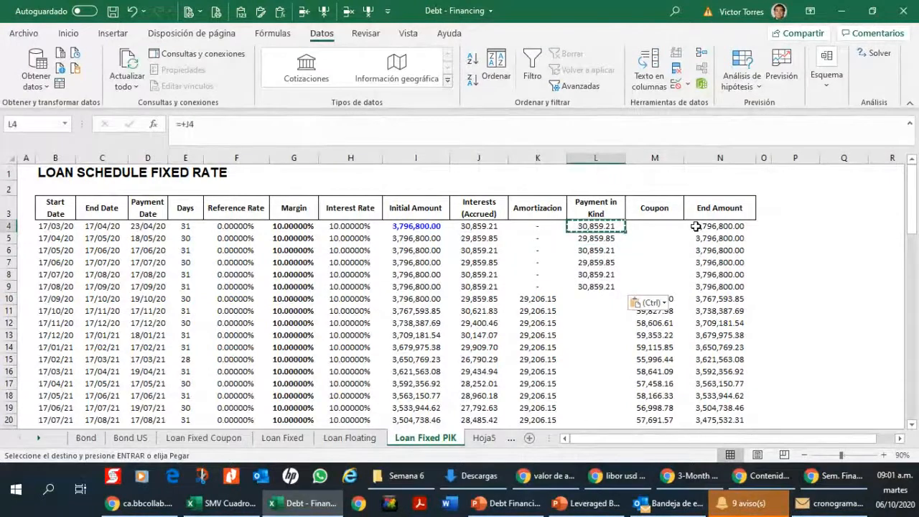
key(Right)
key(Right)
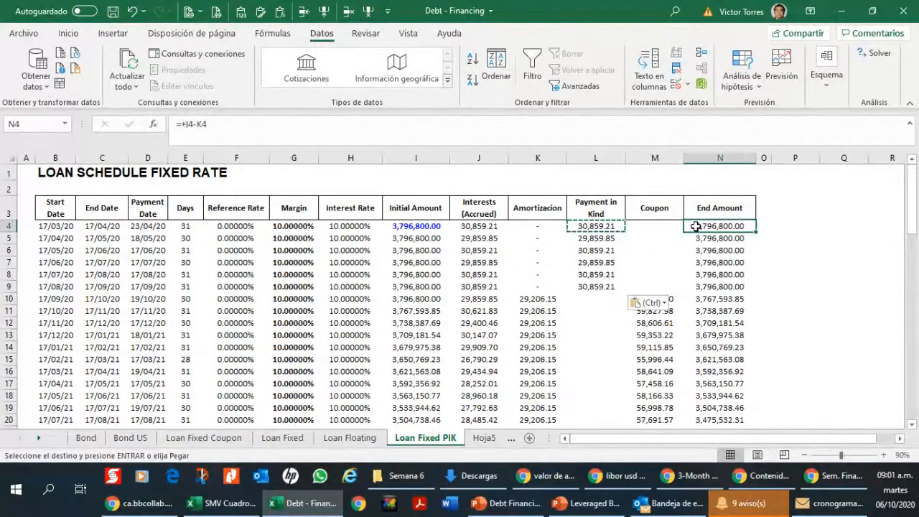
key(F2)
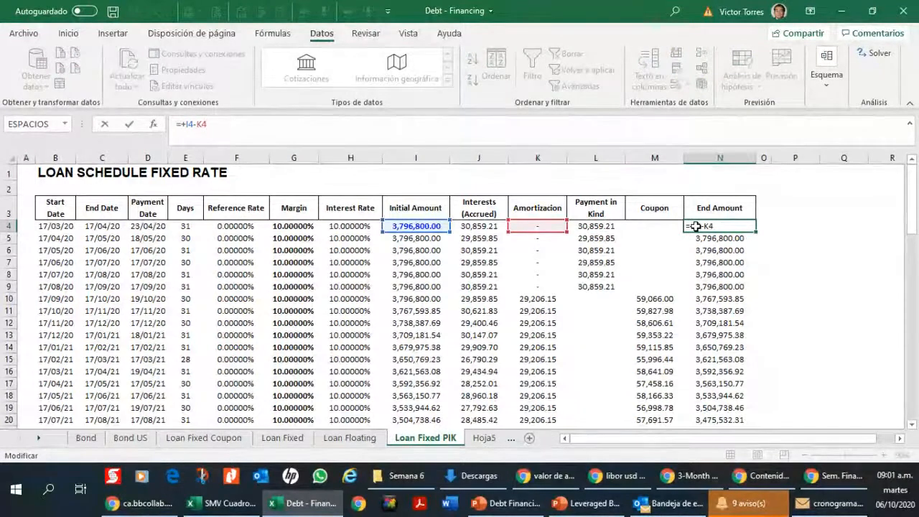
text(+)
click(603, 226)
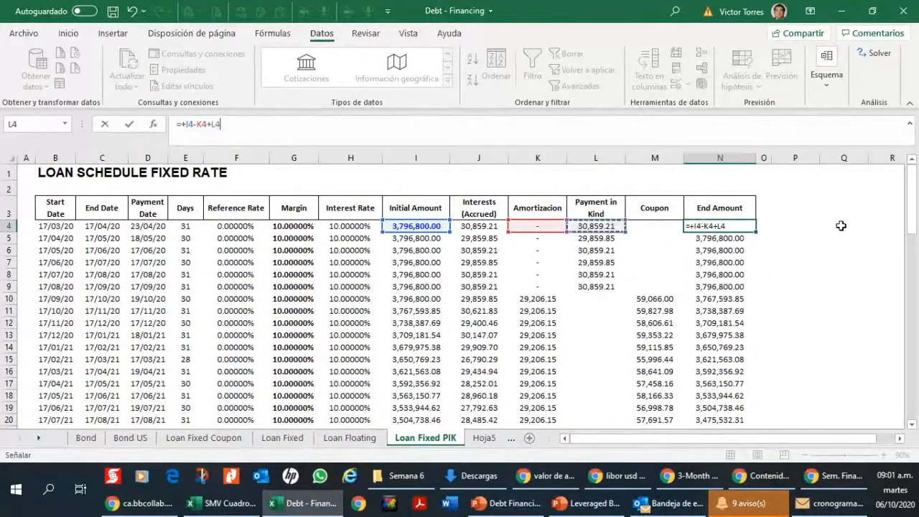
key(ctrl+Return)
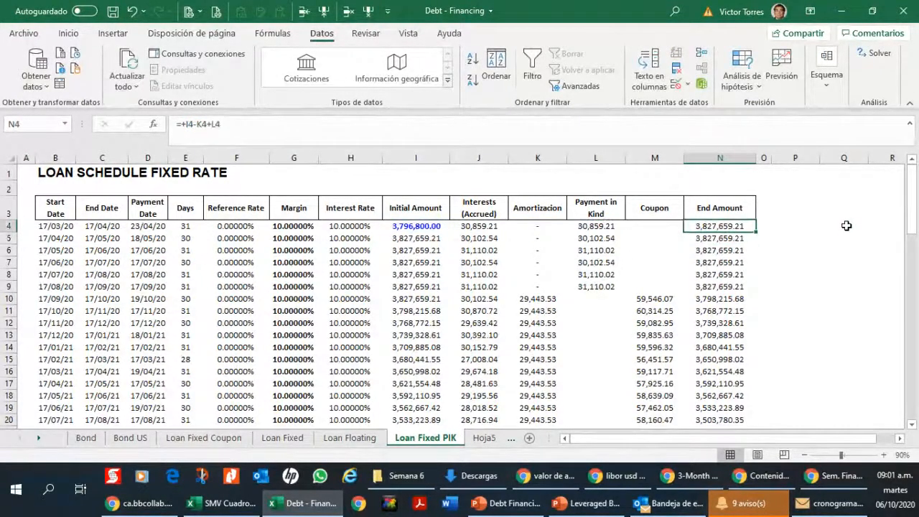
Step: Copy the End Amount formula from N4 down to N5:N9
key(ctrl+c)
key(Down)
key(shift+Down)
key(shift+Down)
key(shift+Down)
key(shift+Down)
key(ctrl+v)
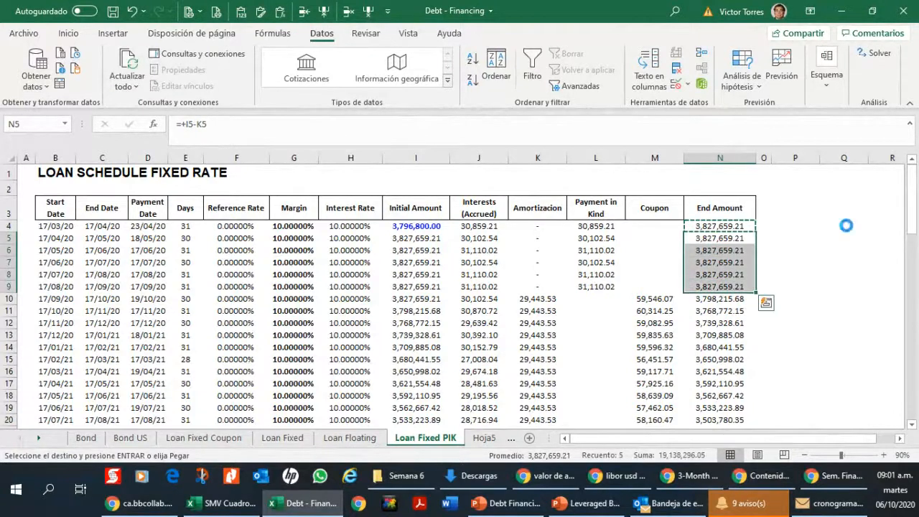
key(Down)
key(Down)
key(Down)
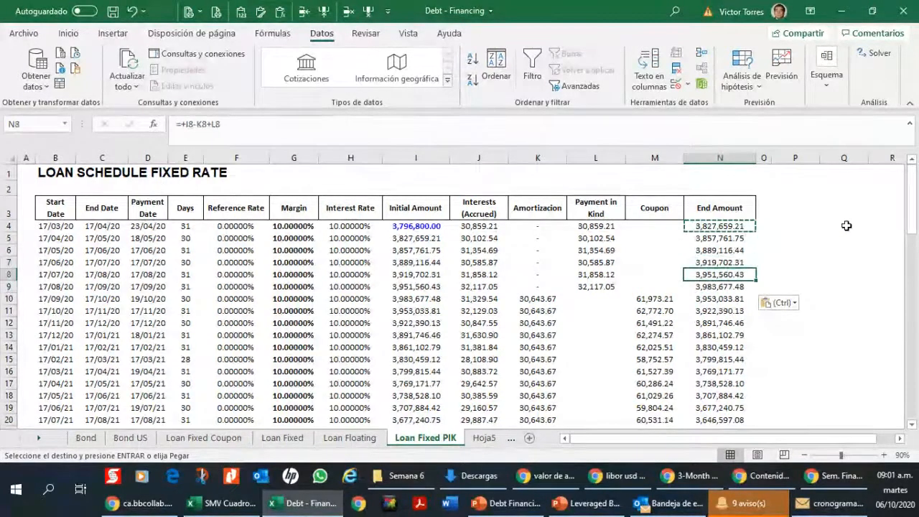
Step: Extend the copied End Amount formula from N10 down to the last period in N75
key(Down)
key(Down)
key(ctrl+shift+Down)
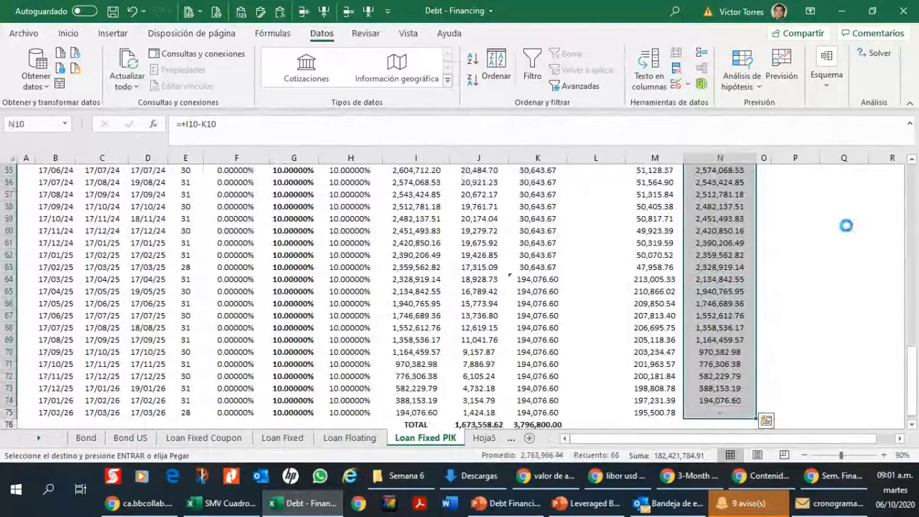
key(ctrl+v)
Step: Check the amortization and coupon formulas in row 10 and the amortization and payment-in-kind entries of the first periods
key(Left)
key(Left)
key(Left)
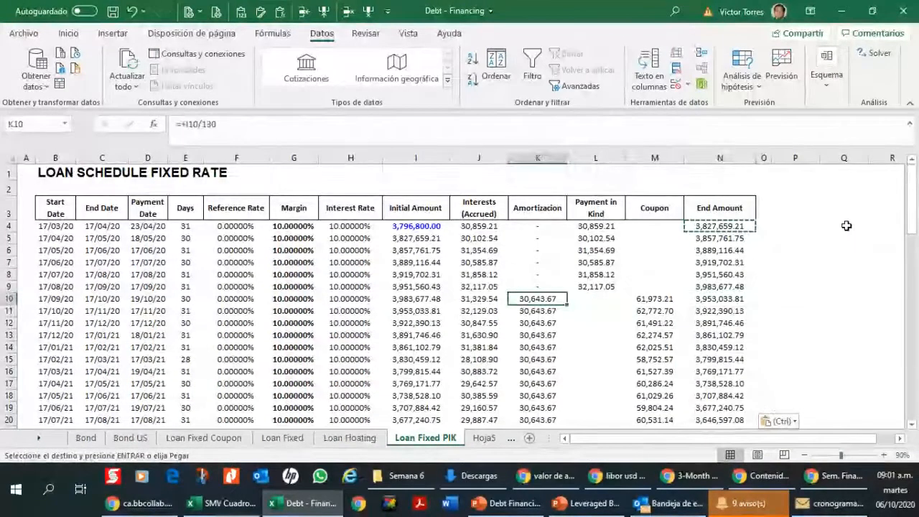
key(Left)
key(Right)
key(Right)
key(Right)
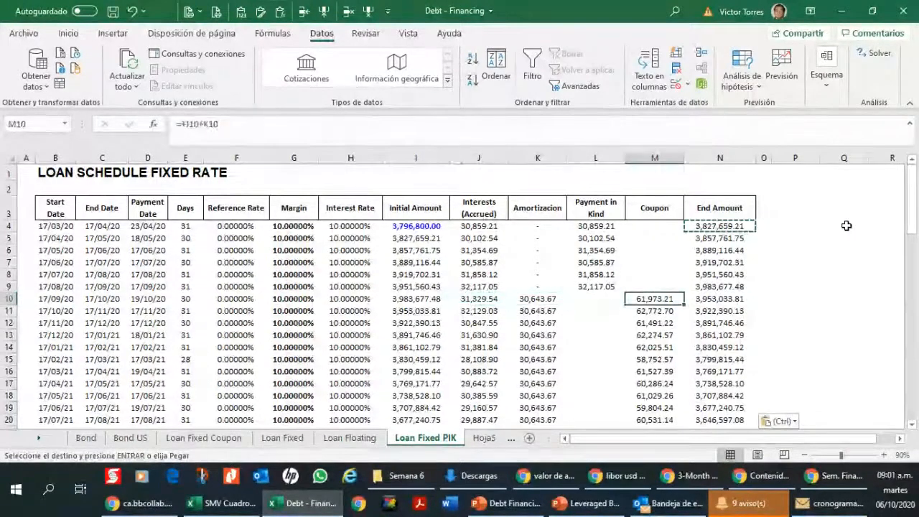
key(Up)
key(Up)
key(Up)
key(Up)
key(Up)
key(Up)
key(Left)
key(Left)
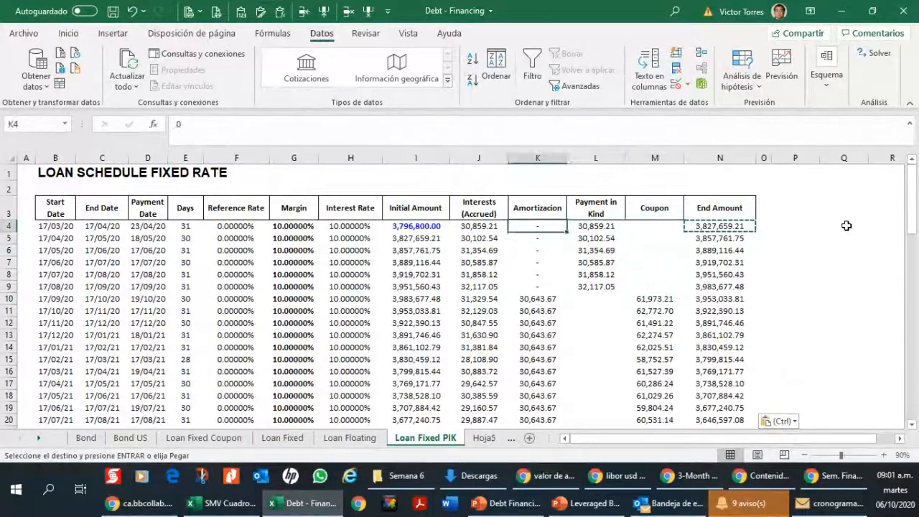
key(Right)
key(Down)
key(Down)
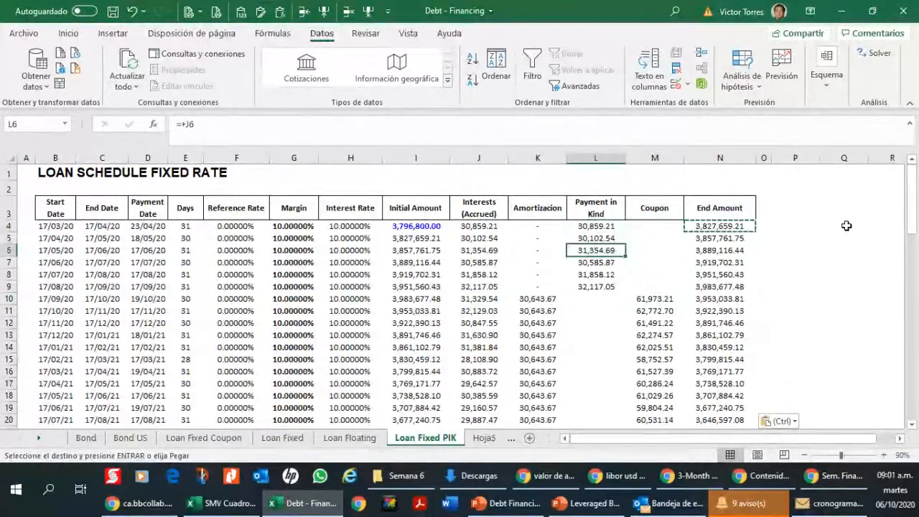
Step: Insert a column before Amortizacion and give it the heading "Interests (Paid - Cash Outflows)" in K3
click(535, 157)
click(324, 16)
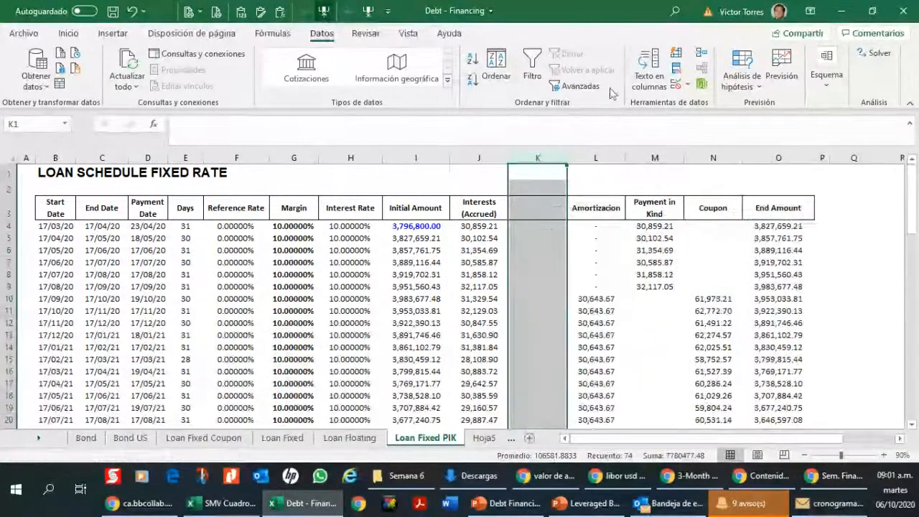
click(482, 208)
key(ctrl+c)
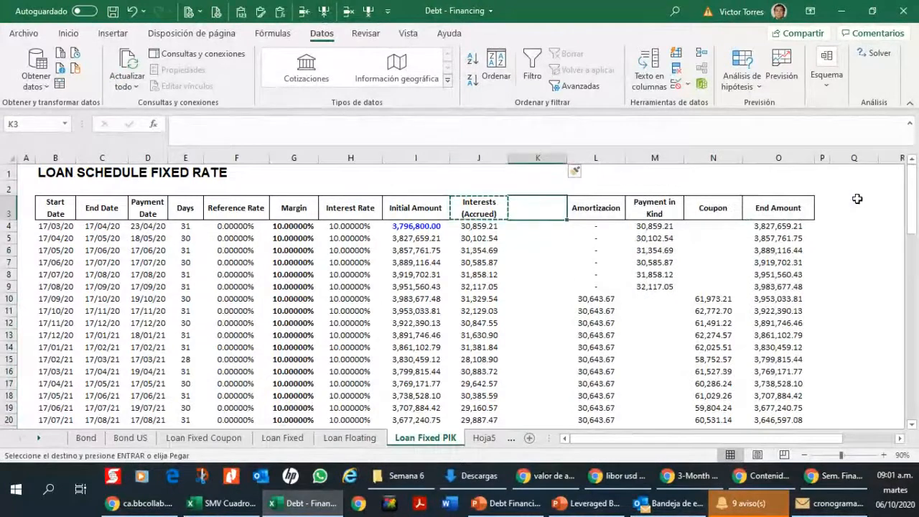
key(Right)
key(ctrl+v)
key(F2)
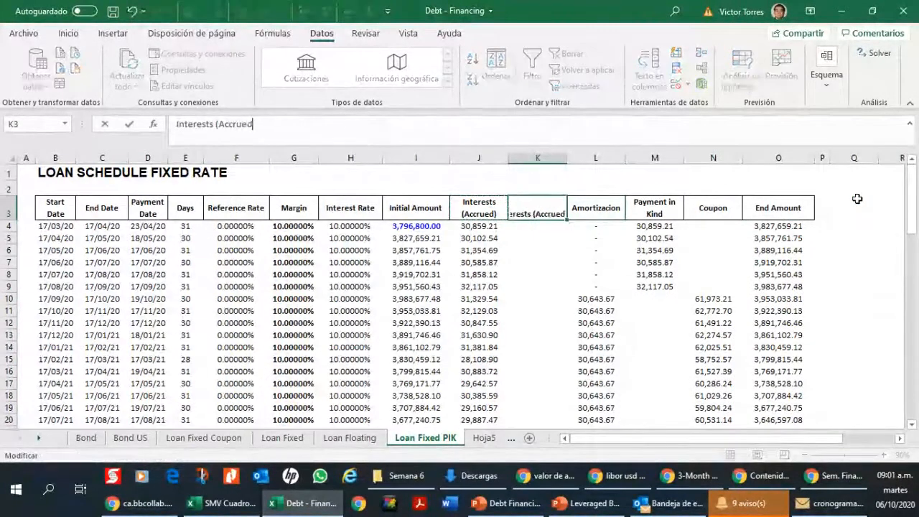
key(BackSpace)
key(BackSpace)
key(BackSpace)
key(BackSpace)
key(BackSpace)
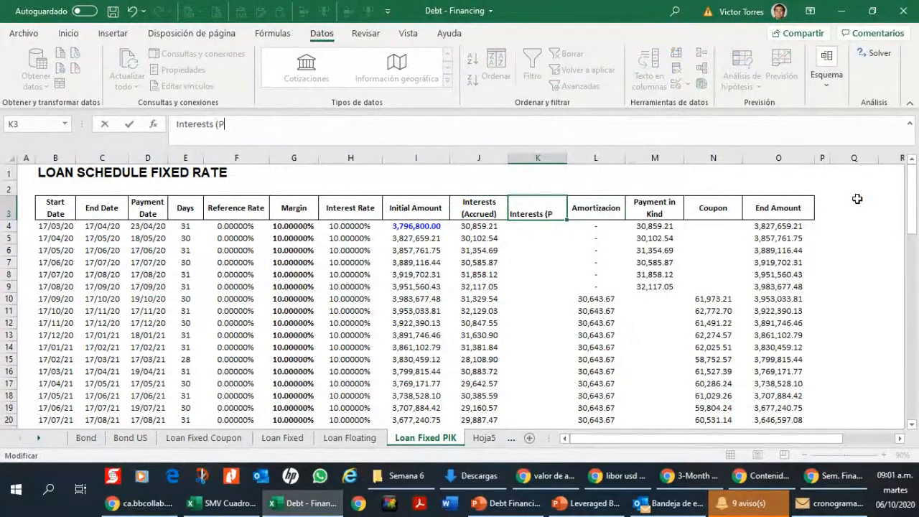
text(Paid - Cash )
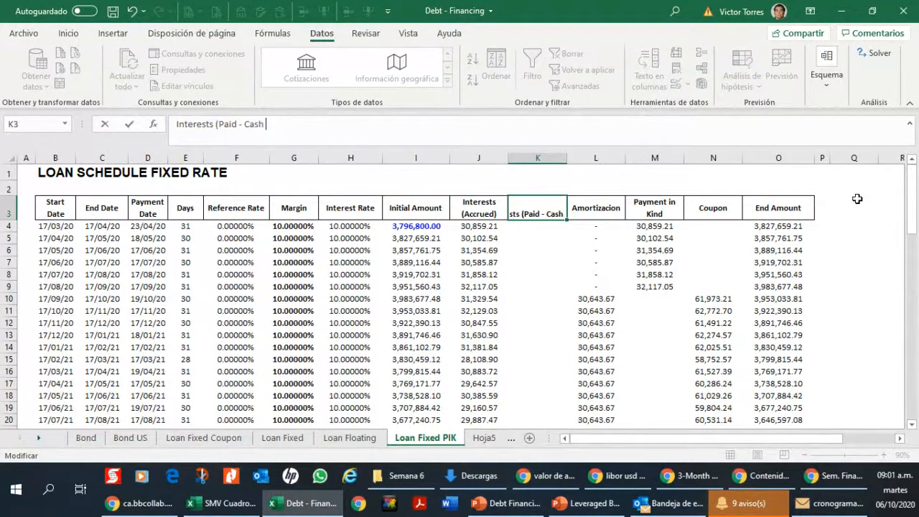
text(Outflows))
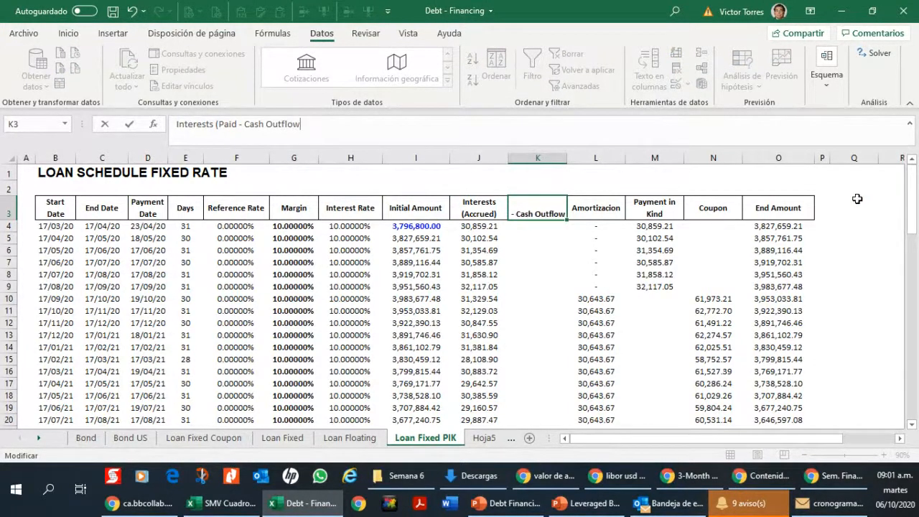
key(Return)
Step: Review the Payment in Kind entries of the first six periods and the initial amount of the 17/09/20 period
key(Down)
key(Down)
key(Down)
key(Down)
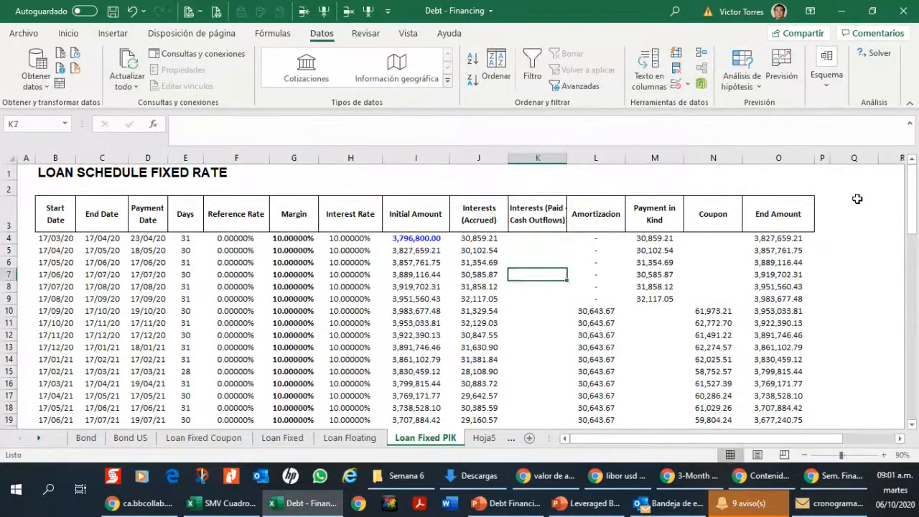
key(Right)
key(Right)
key(Up)
key(Up)
key(Up)
key(Down)
key(Down)
key(Down)
key(Down)
key(Down)
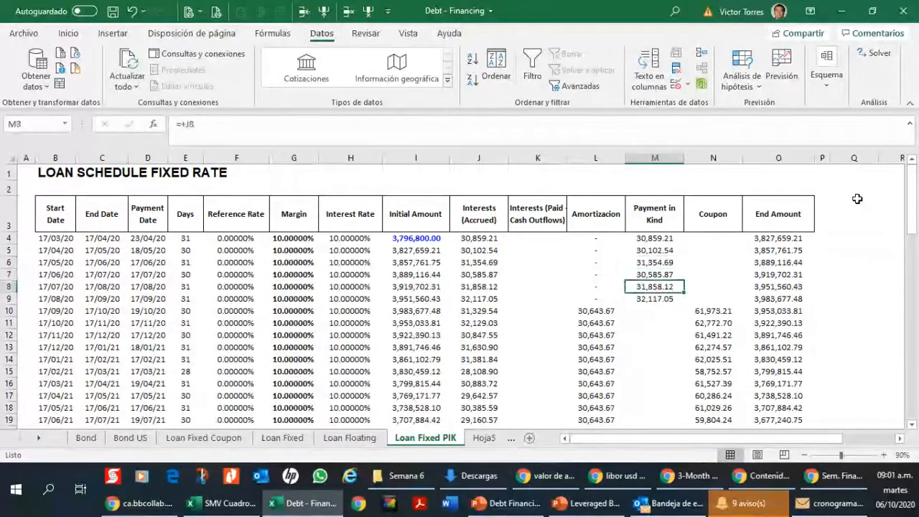
key(Left)
key(Left)
key(Left)
key(Left)
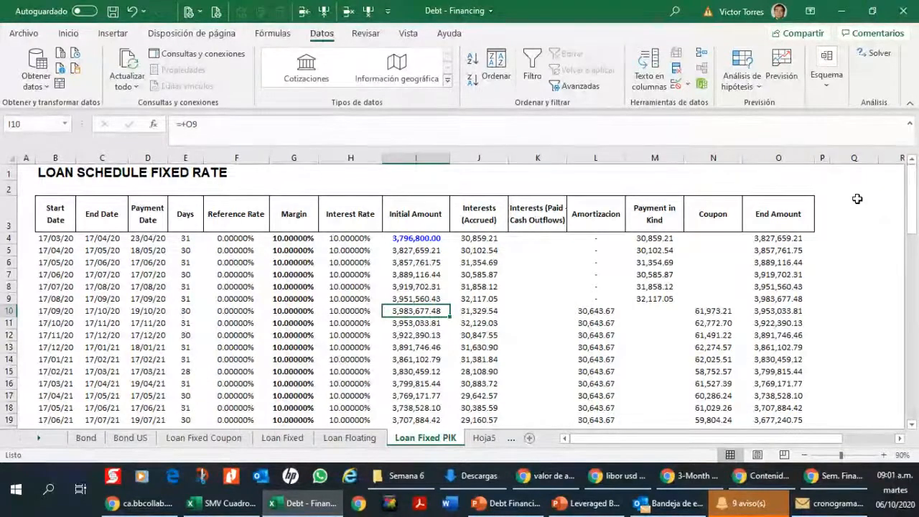
Step: Link the paid interest in K10 to the accrued interest in J10
key(Right)
key(Right)
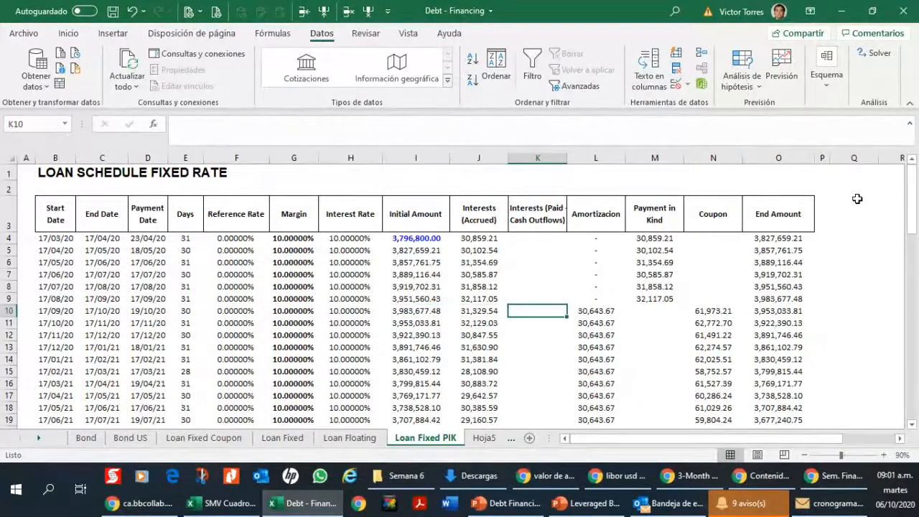
text(=+)
key(Left)
key(Return)
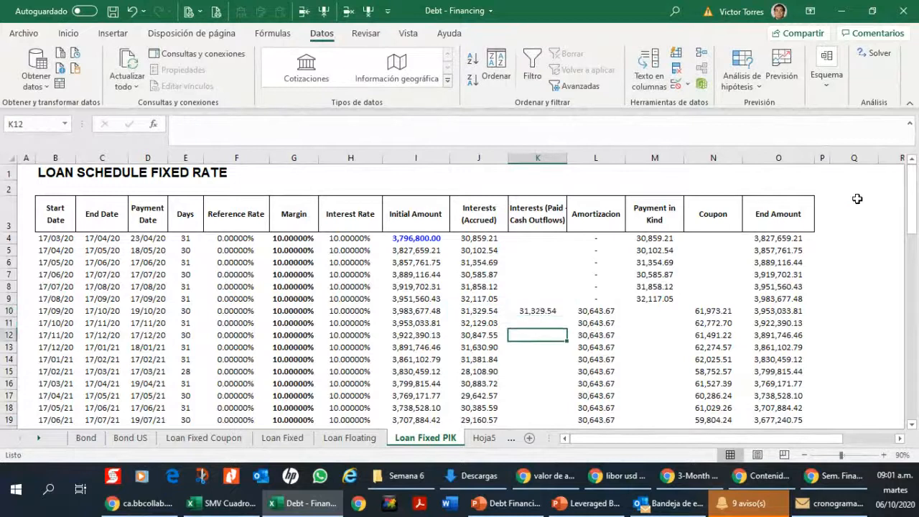
Step: Copy the paid interest link from K10 down to K11:K75
key(Up)
key(ctrl+c)
key(Down)
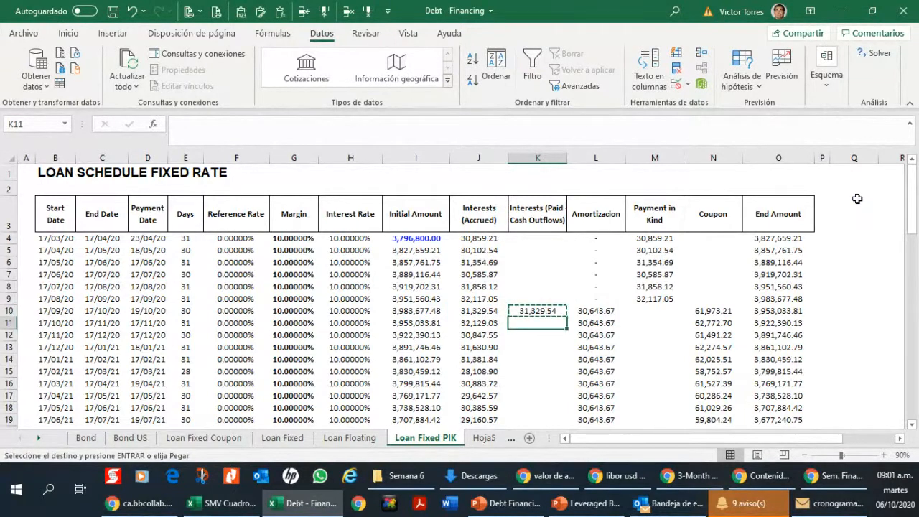
key(shift+Down)
key(shift+Down)
key(shift+Down)
key(shift+Down)
key(shift+Down)
key(shift+Down)
key(shift+Down)
key(shift+Down)
key(shift+Down)
key(shift+Down)
key(shift+Down)
key(shift+Down)
key(shift+Down)
key(shift+Down)
key(shift+Down)
key(shift+Down)
key(shift+Down)
key(shift+Down)
key(shift+Down)
key(shift+Down)
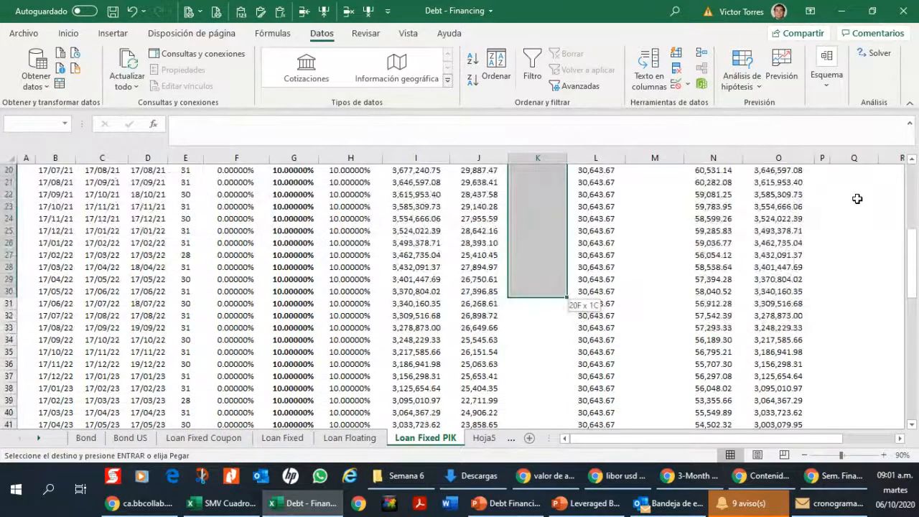
key(shift+Down)
key(shift+Down)
key(shift+Down)
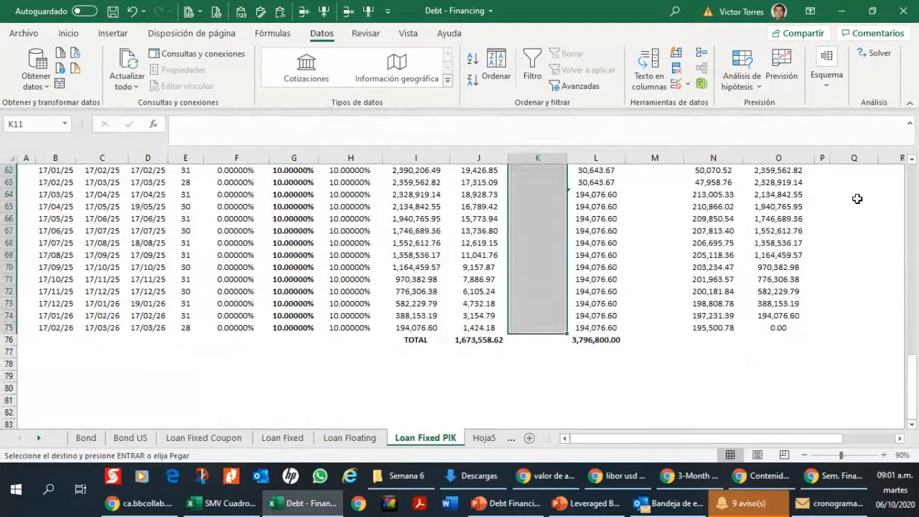
key(ctrl+v)
Step: Enter the coupon formula =+K4+L4 in N4, adding paid interest and amortization for the first period
key(Up)
key(Up)
key(Right)
key(Right)
key(Right)
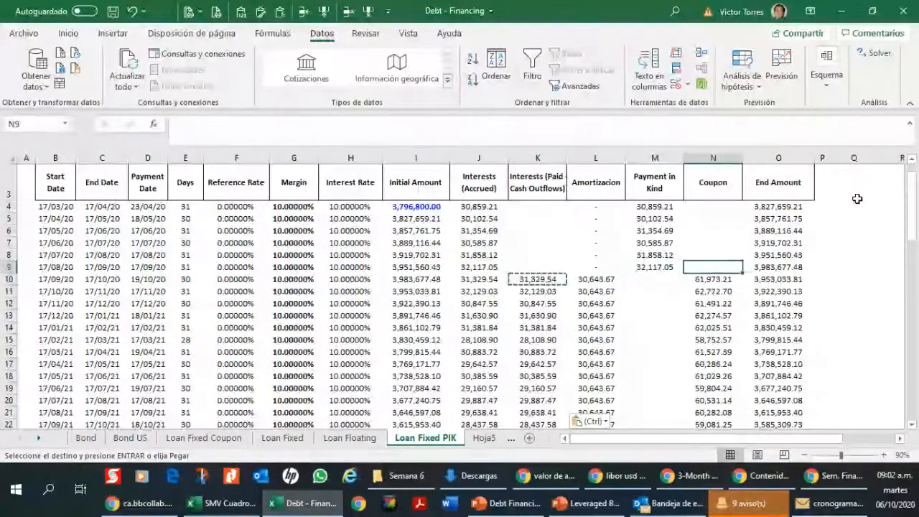
key(Up)
key(Up)
key(Up)
key(Up)
key(Up)
key(Escape)
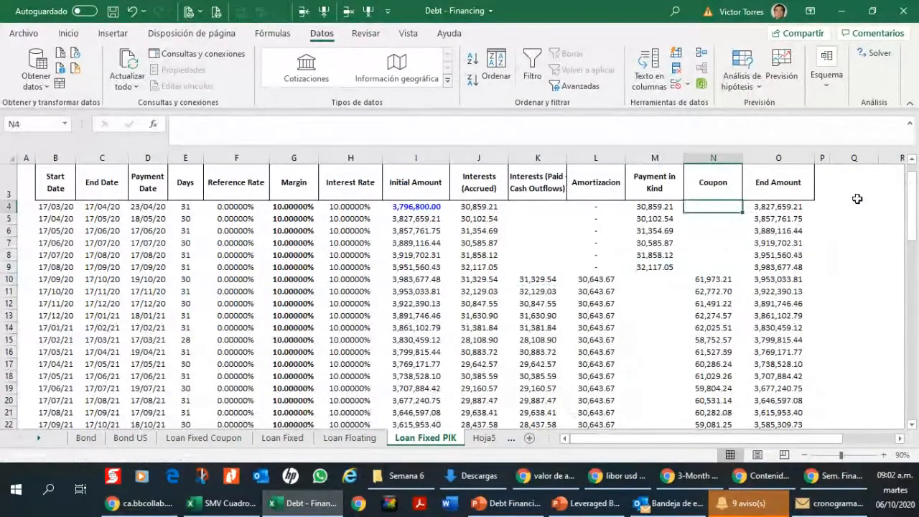
text(+)
key(Left)
key(Left)
key(Left)
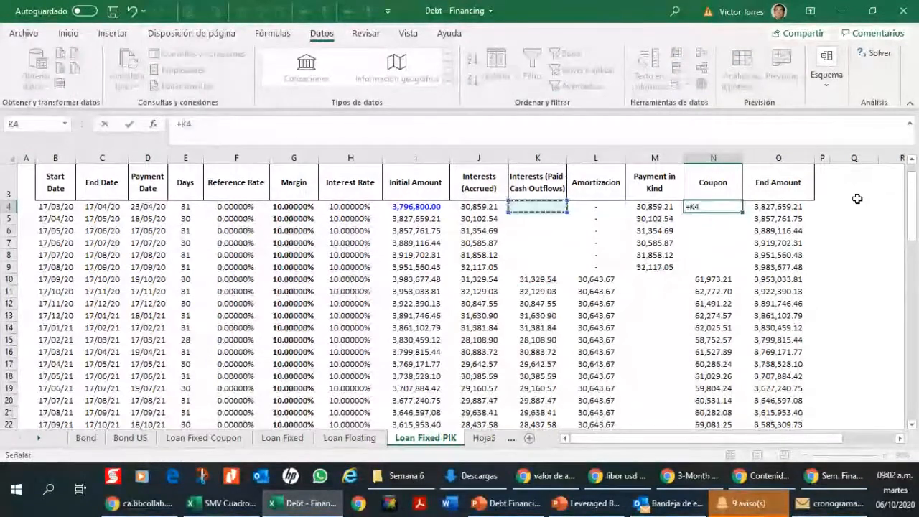
key(ctrl+Return)
key(F2)
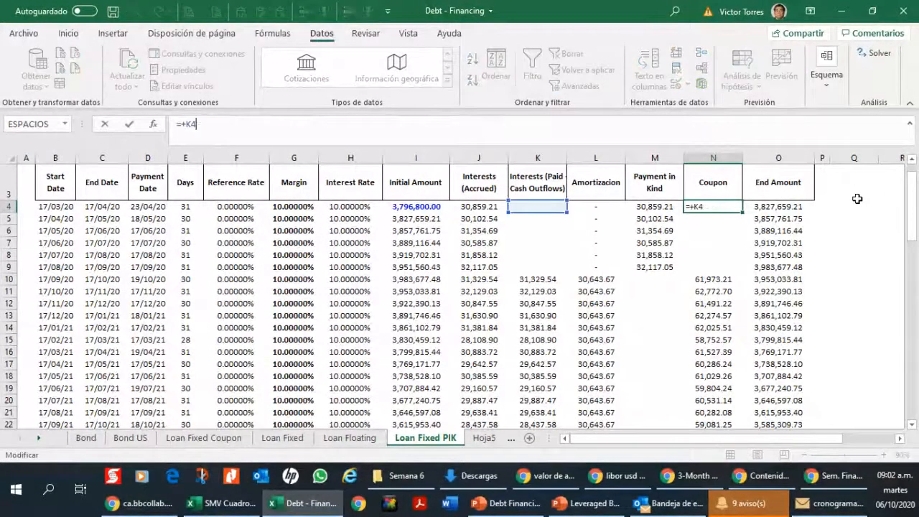
text(+)
key(Left)
key(Left)
key(ctrl+Return)
Step: Copy the coupon formula from N4 down to N5:N9
key(ctrl+c)
key(Down)
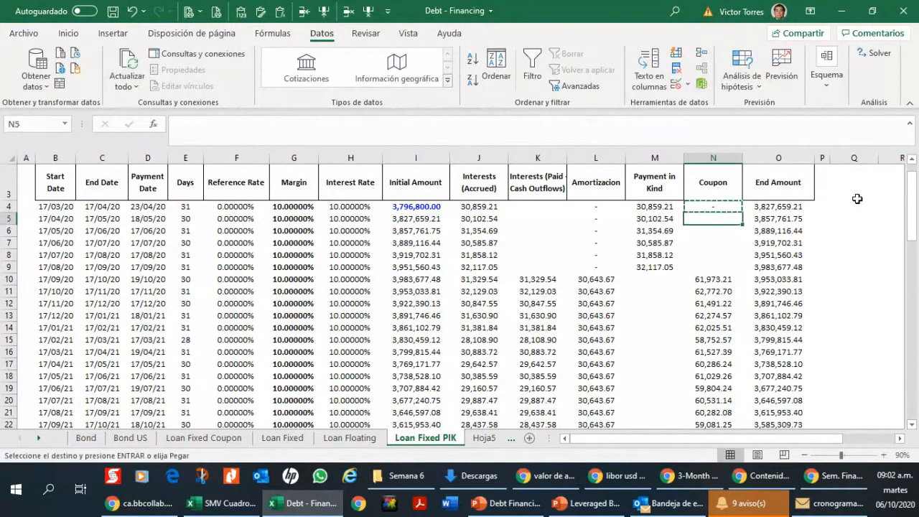
key(shift+Down)
key(shift+Down)
key(shift+Down)
key(shift+Down)
key(ctrl+v)
key(Down)
key(Down)
key(Down)
key(Down)
key(Down)
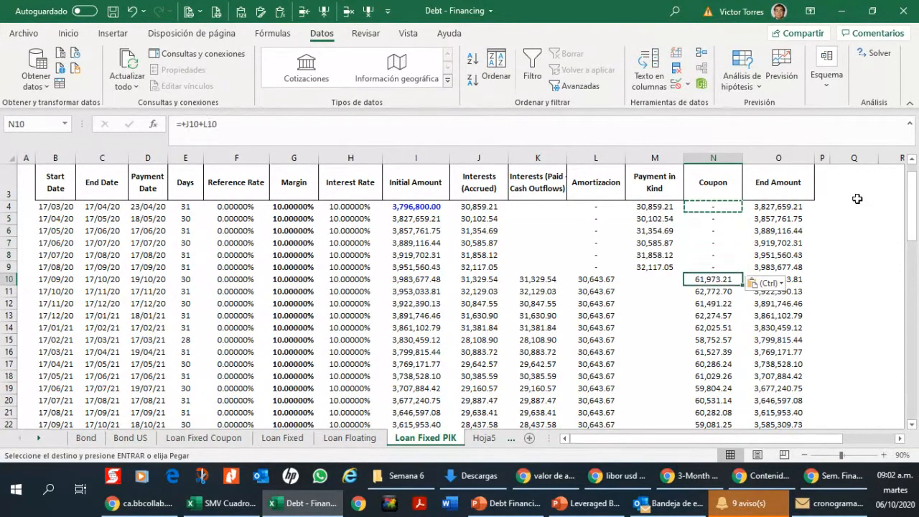
Step: Copy the coupon formula from N9 over the existing coupon formulas in N10:N75
key(Left)
key(Left)
key(Right)
key(Right)
key(Up)
key(ctrl+c)
key(Down)
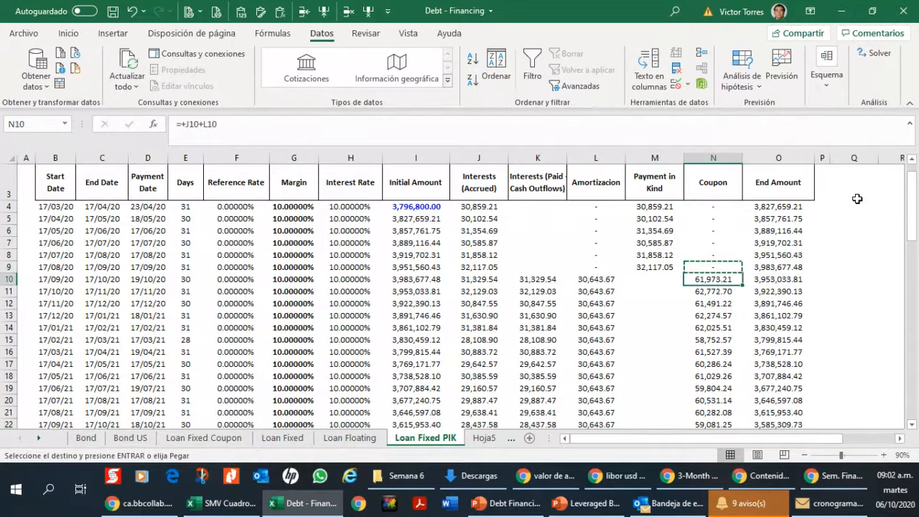
key(ctrl+shift+Down)
key(ctrl+v)
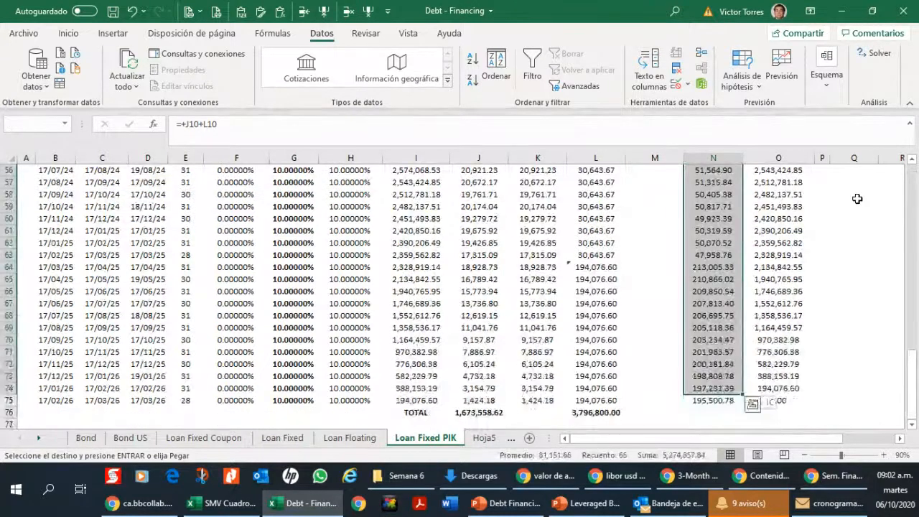
Step: Check the cell references of the coupon formulas for the first six periods, N4:N9
key(Up)
key(Down)
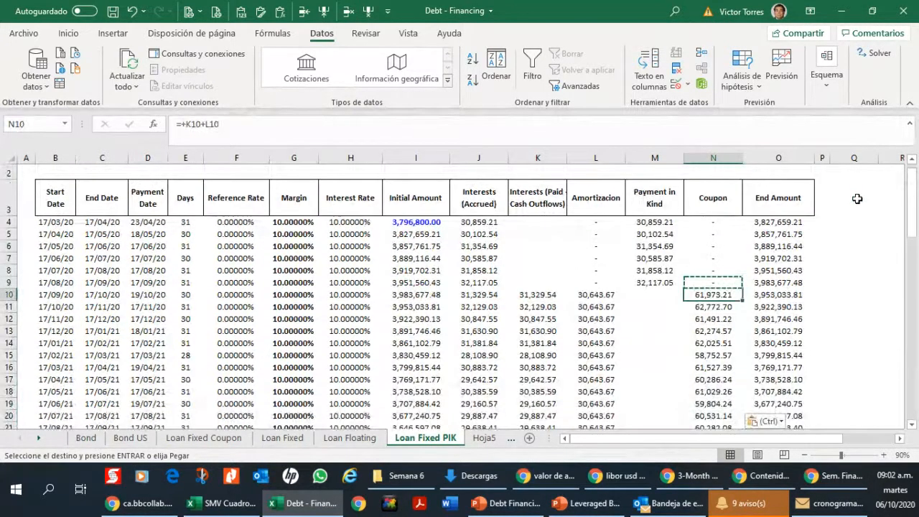
key(Up)
key(Up)
key(Up)
key(Up)
key(Up)
key(Up)
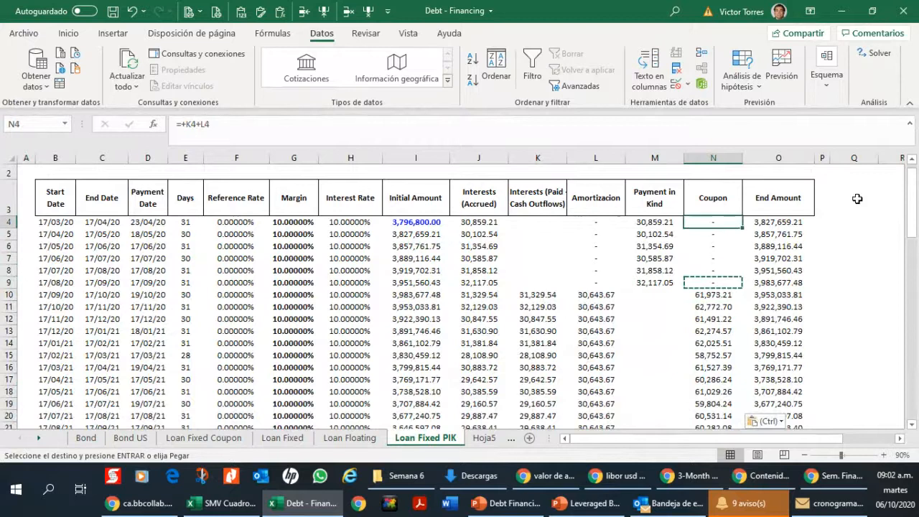
key(F2)
key(Return)
key(F2)
key(Return)
key(F2)
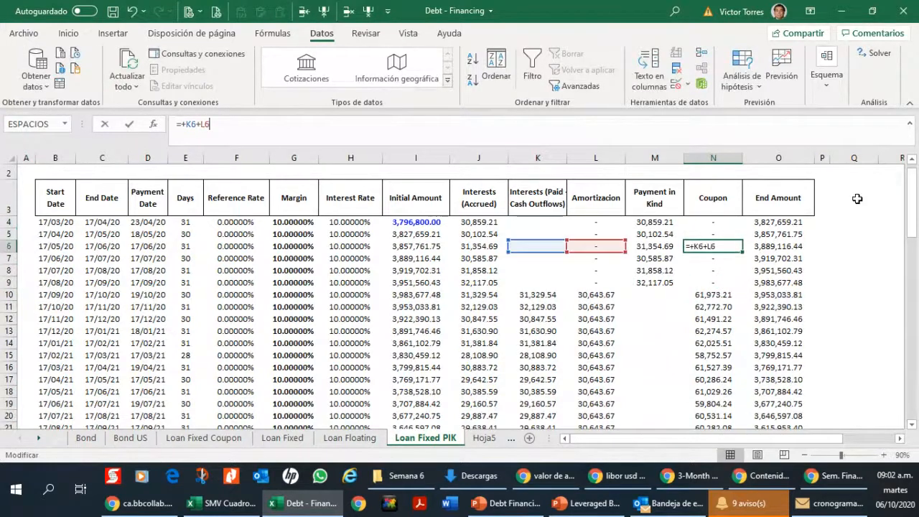
key(Return)
key(F2)
key(Return)
key(F2)
key(Return)
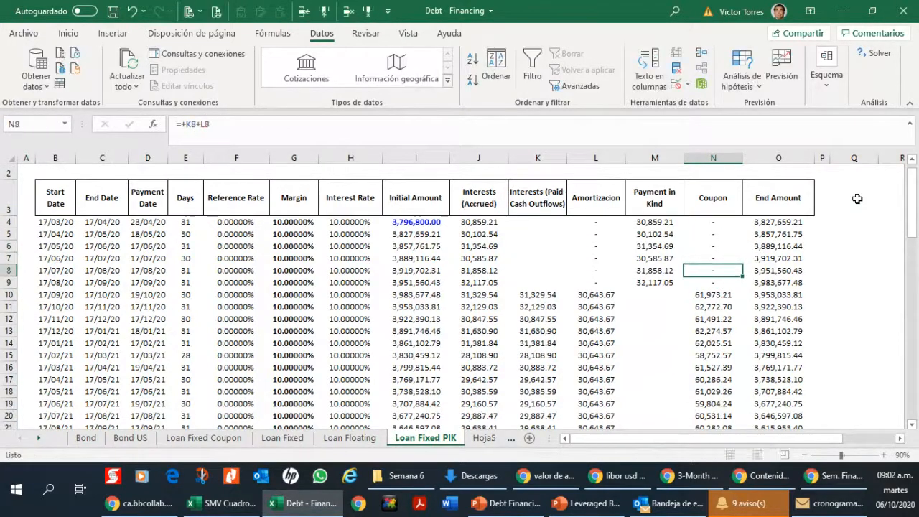
key(F2)
key(Escape)
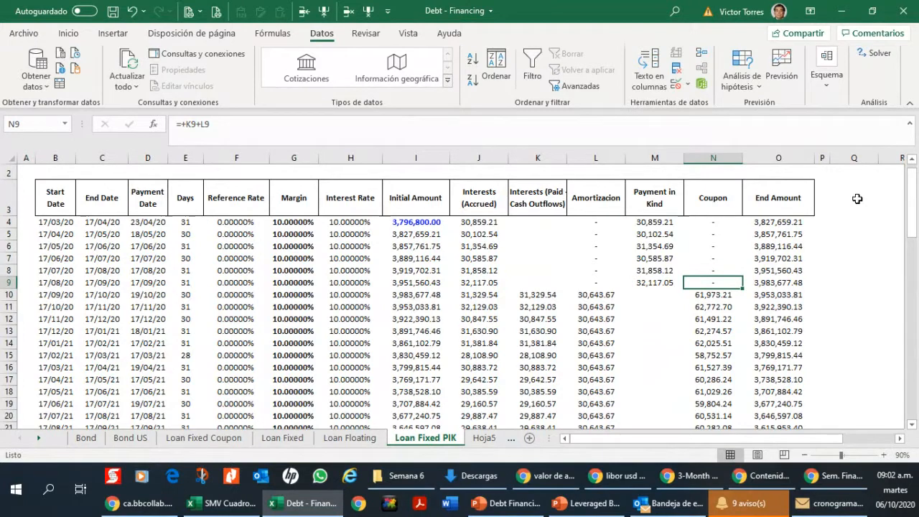
Step: Check which cells the coupon formula in N10 adds and review the coupons of the following periods
key(Up)
key(Up)
key(Up)
key(Up)
key(Up)
key(Down)
key(Down)
key(Down)
key(Down)
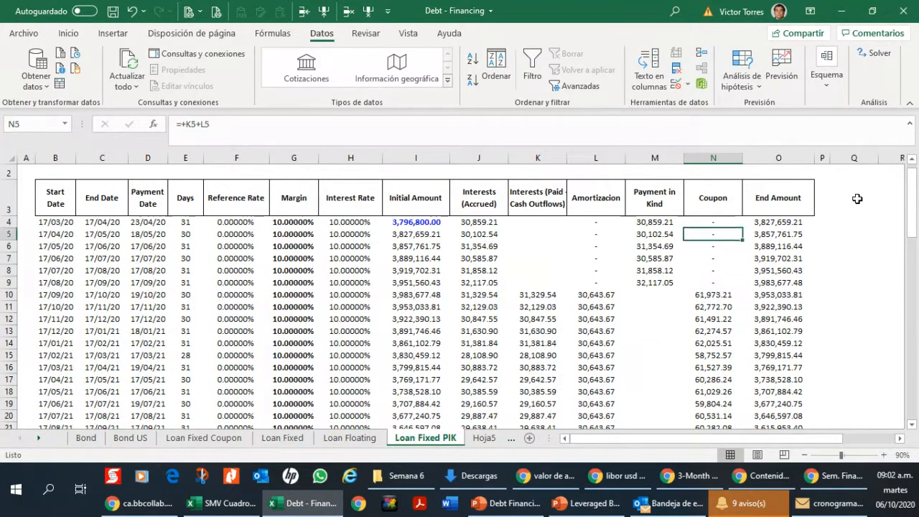
key(Down)
key(Down)
key(F2)
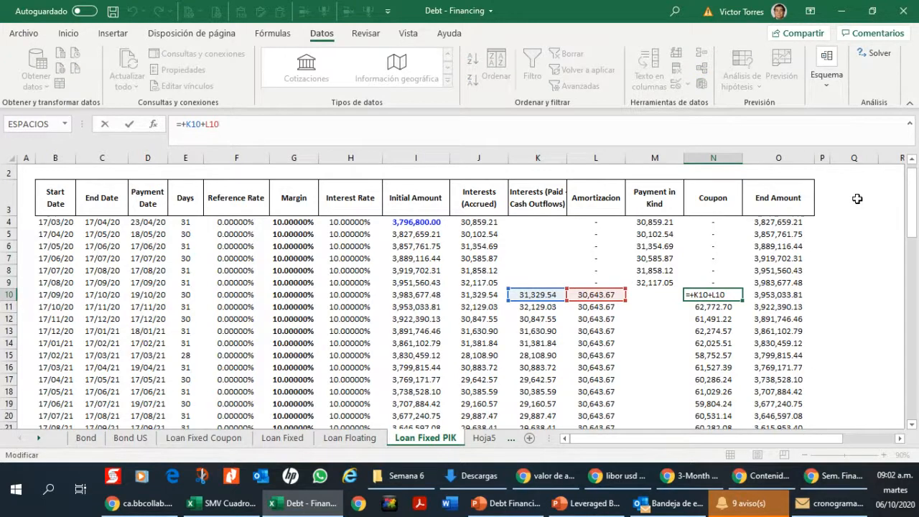
key(Return)
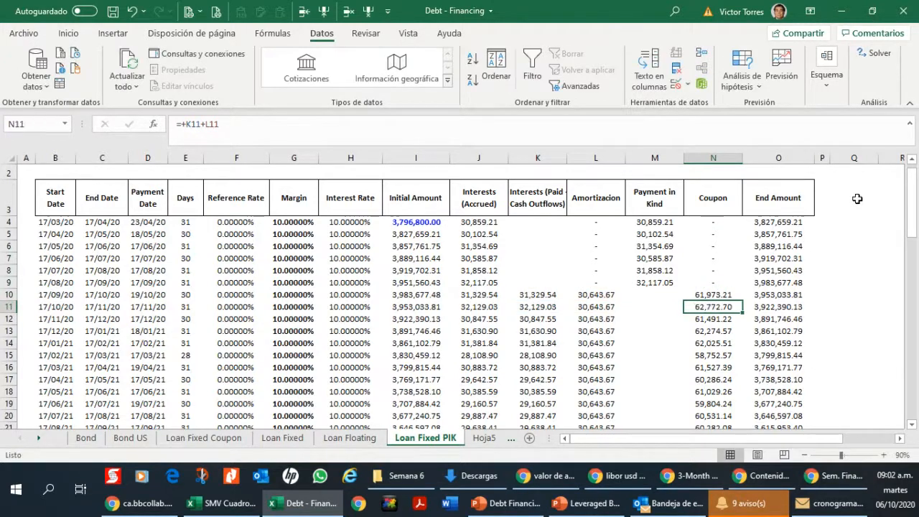
key(Down)
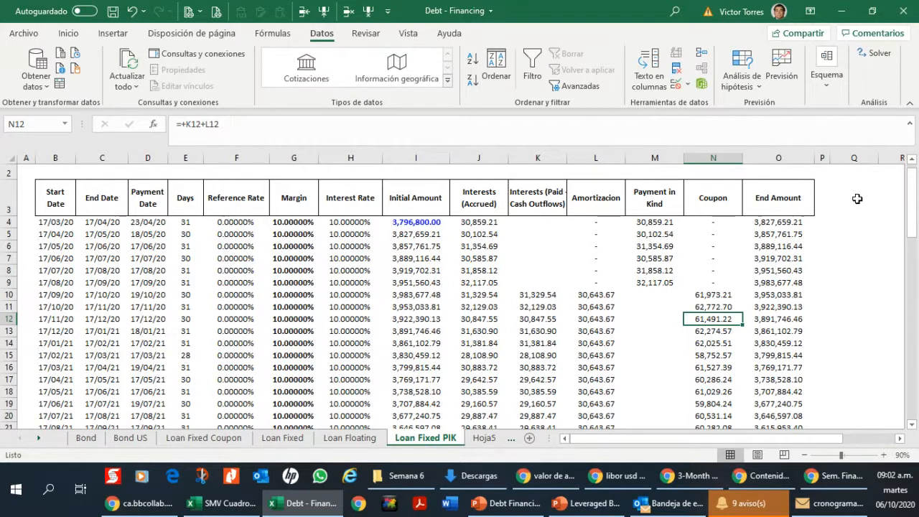
Step: Review the coupon, amortization and paid interest cells of the first six periods, ending at the paid interest in K10
key(Up)
key(Up)
key(Up)
key(Up)
key(Up)
key(Up)
key(Up)
key(Up)
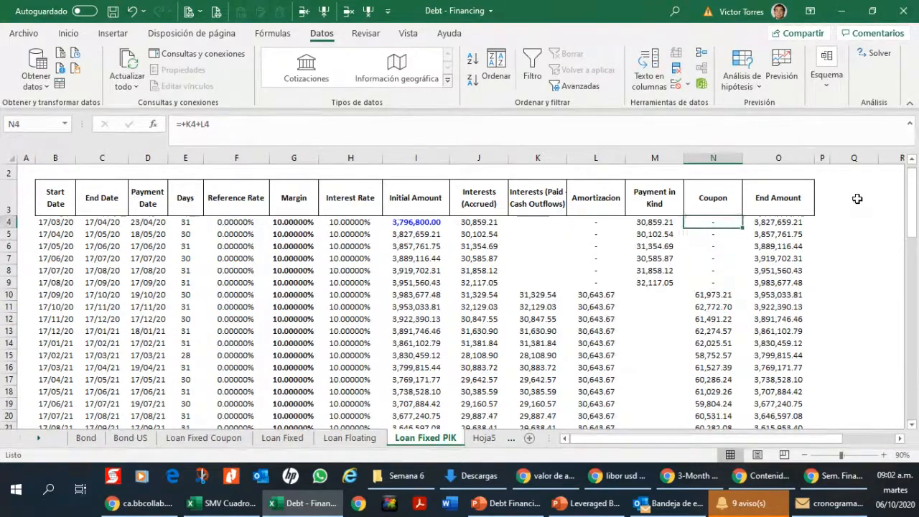
key(Down)
key(Down)
key(Down)
key(Down)
key(Down)
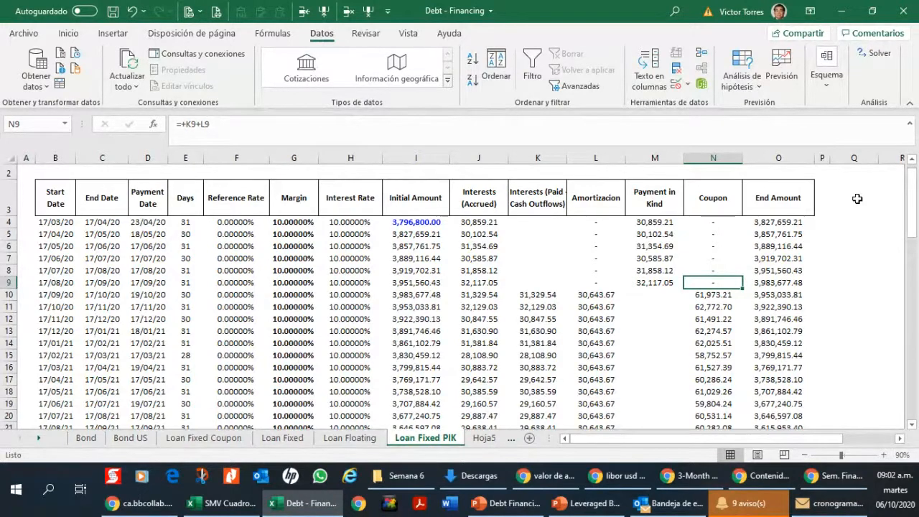
key(Left)
key(Left)
key(Left)
key(Right)
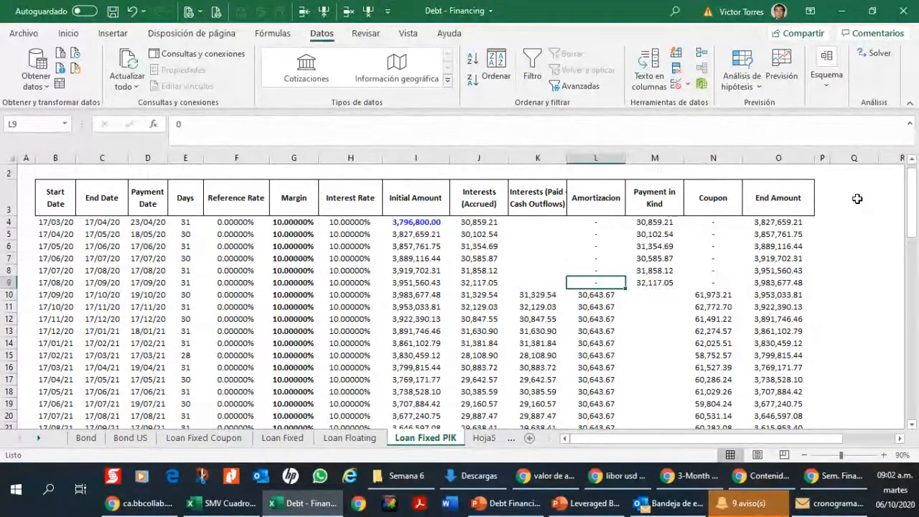
key(Left)
key(Up)
key(Up)
key(Up)
key(Up)
key(Up)
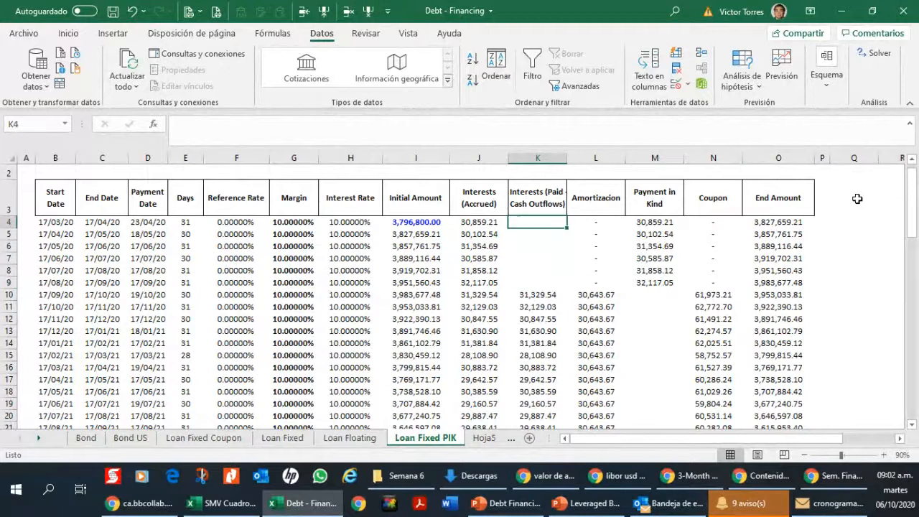
key(Down)
key(Down)
key(Down)
key(Down)
key(Down)
key(Down)
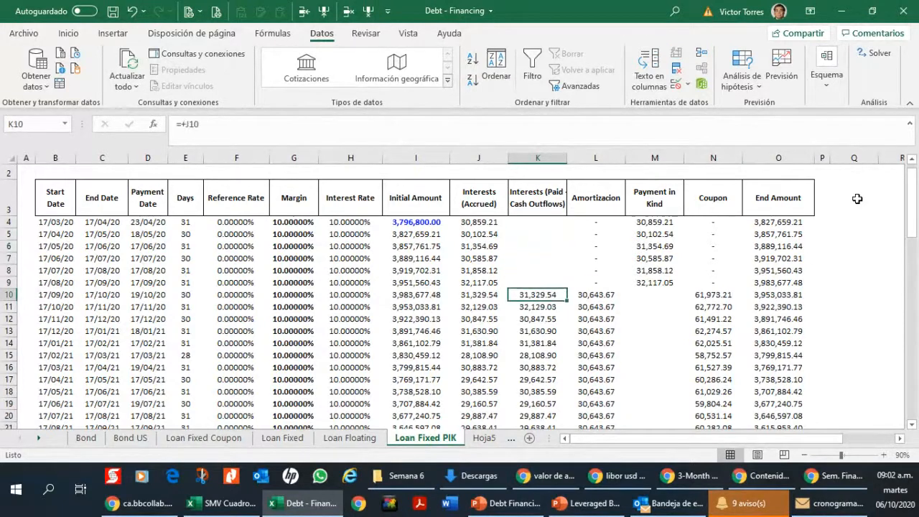
Step: Examine the amortization formulas from L10 down the column to the last twelve periods starting in L64
key(Right)
key(Down)
key(Down)
key(Down)
key(Down)
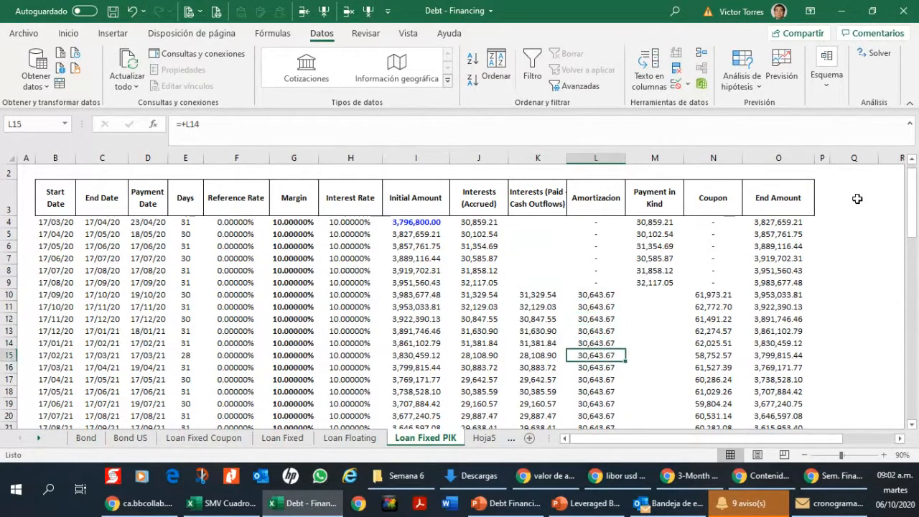
key(Up)
key(Up)
key(Up)
key(Up)
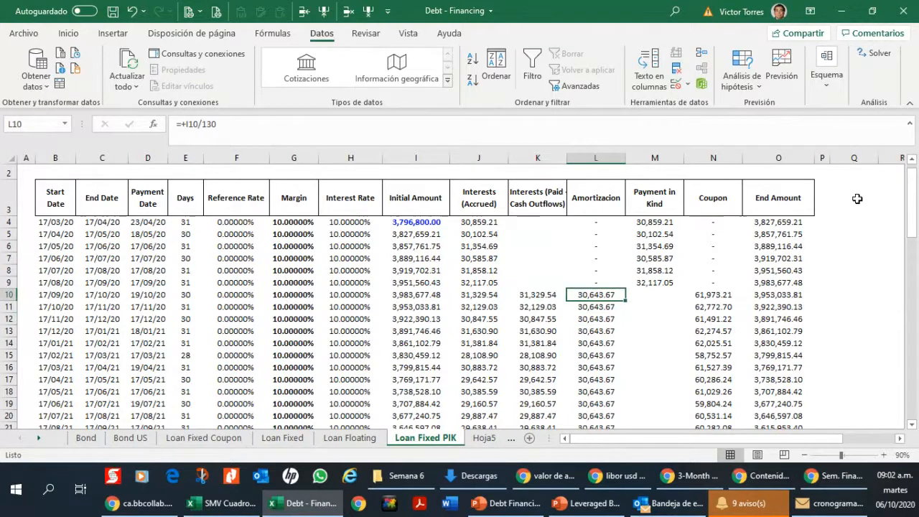
key(F2)
key(Return)
key(Down)
key(Down)
key(Down)
key(Down)
key(Down)
key(Down)
key(Down)
key(Down)
key(Down)
key(Down)
key(Down)
key(Down)
key(Down)
key(Down)
key(Down)
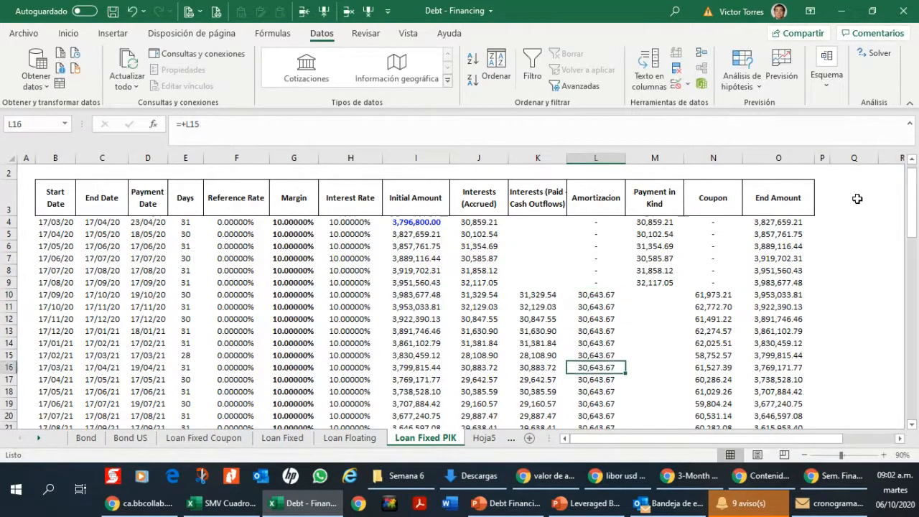
key(Down)
key(Down)
key(Down)
key(Down)
key(Down)
key(Down)
key(Down)
key(Down)
key(Down)
key(Down)
key(Down)
key(Down)
key(Down)
key(Down)
key(Down)
key(Down)
key(Down)
key(Down)
key(Down)
key(Down)
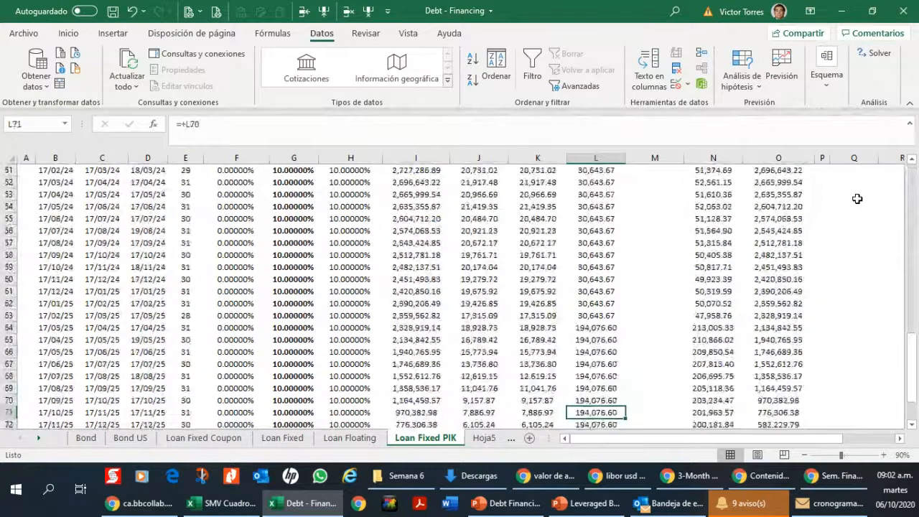
key(Up)
key(Up)
key(Up)
key(Up)
key(Up)
key(Up)
key(Up)
key(Up)
key(Up)
key(Up)
key(Up)
key(Up)
key(Up)
key(Up)
key(Up)
key(Up)
key(Up)
key(Up)
key(Down)
key(Down)
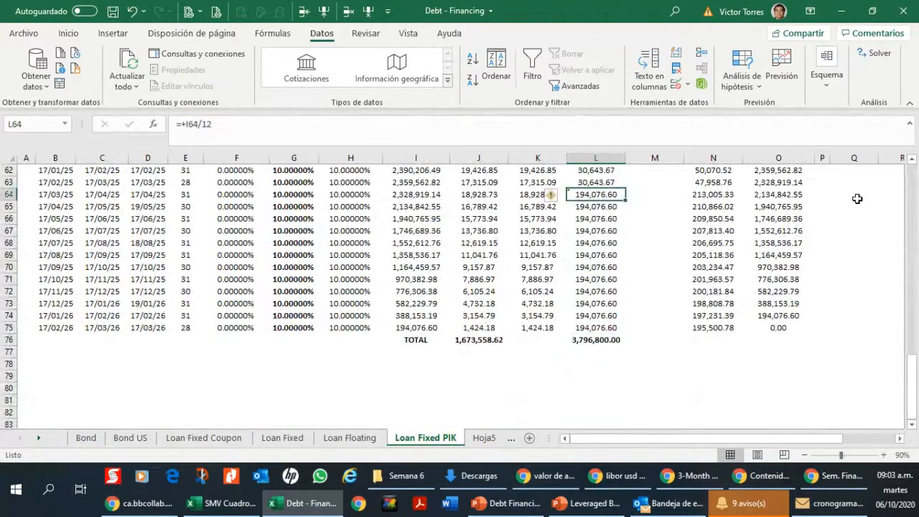
Step: Inspect the schedule's total row and the coupon formulas of the final periods up to the Coupon heading
key(Down)
key(Down)
key(Down)
key(Down)
key(Down)
key(Down)
key(Down)
key(Down)
key(Down)
key(Down)
key(Down)
key(Right)
key(Right)
key(Right)
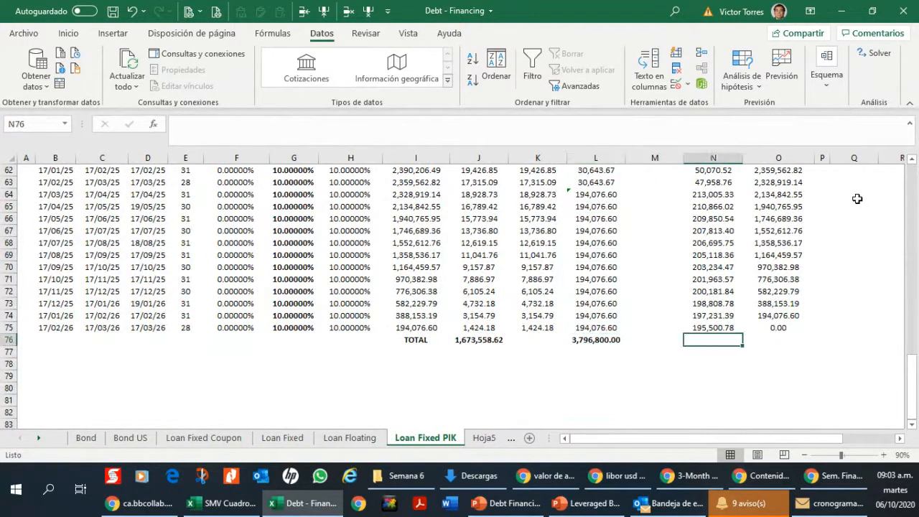
key(Up)
key(Up)
key(Left)
key(Up)
key(Up)
key(Up)
key(Up)
key(Up)
key(Up)
key(Up)
key(Up)
key(Up)
key(Up)
key(Up)
key(Up)
key(Up)
key(Up)
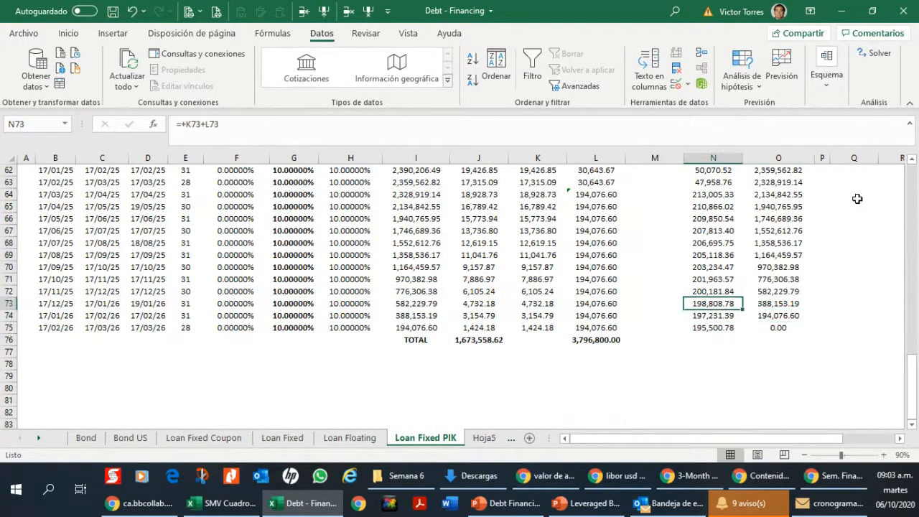
key(Up)
key(Up)
key(Up)
key(Up)
key(Up)
key(Up)
key(Up)
key(Up)
key(Up)
key(Up)
key(Up)
key(Up)
key(Up)
key(Up)
key(Up)
key(Up)
key(Up)
key(Up)
key(Up)
key(Up)
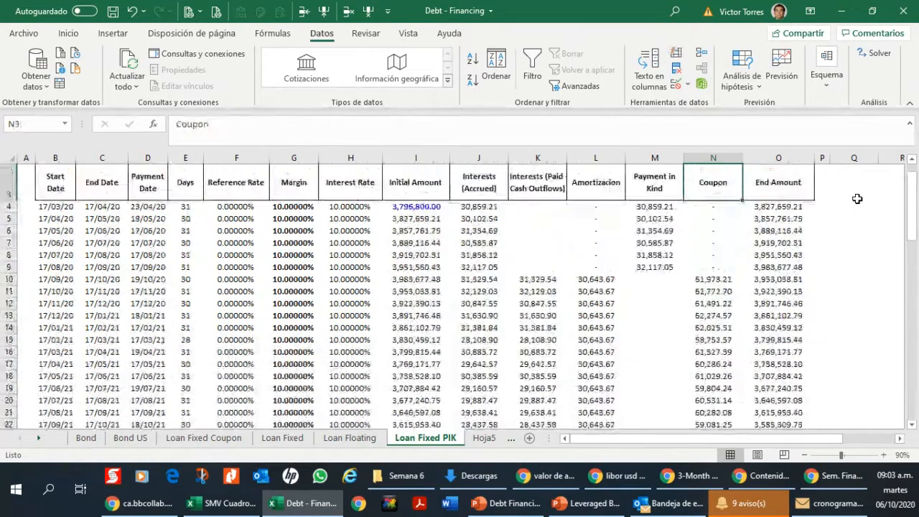
Step: Enter the label "Income Statement" in Q4, beside the loan schedule's End Amount column
key(Down)
key(Down)
key(Right)
key(Right)
key(Right)
key(Right)
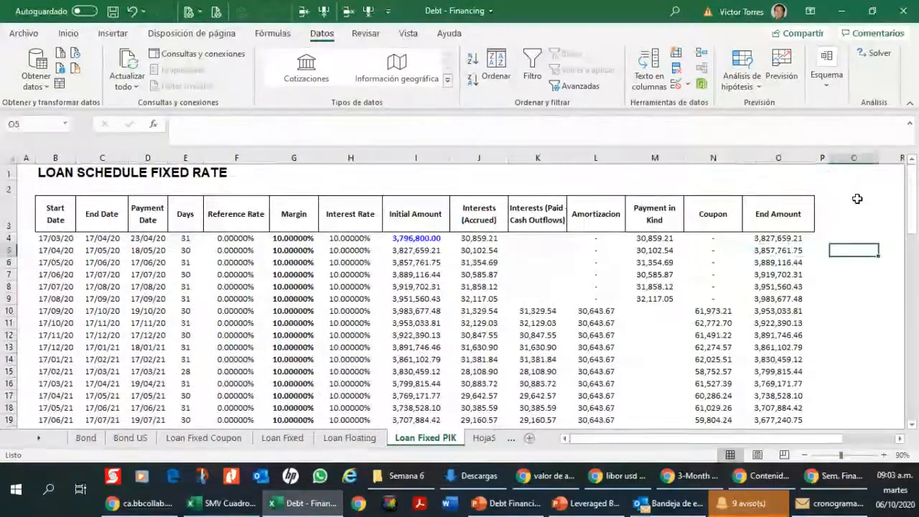
key(Right)
key(Right)
key(Left)
key(Left)
key(Left)
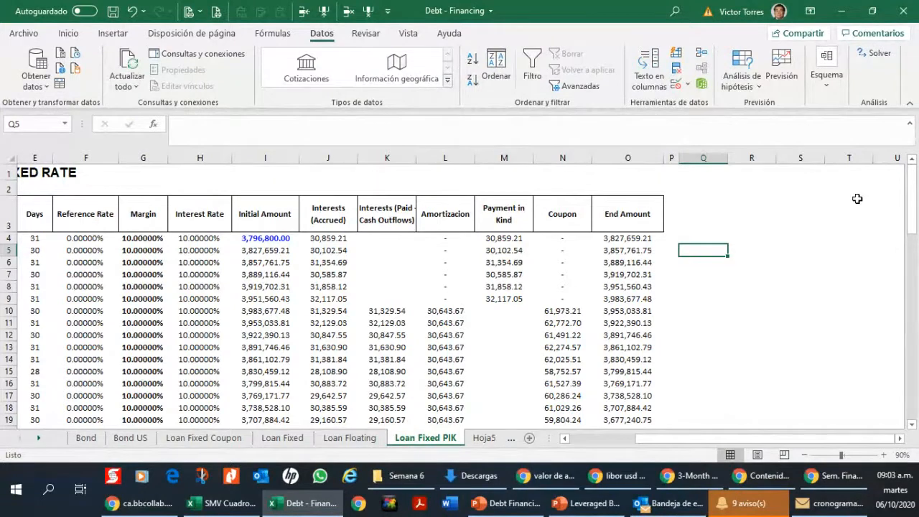
key(Up)
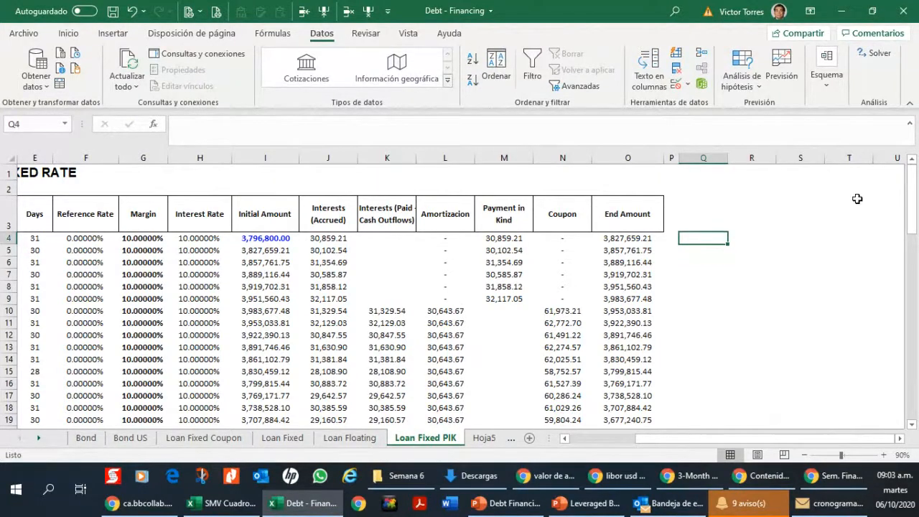
text(Incom)
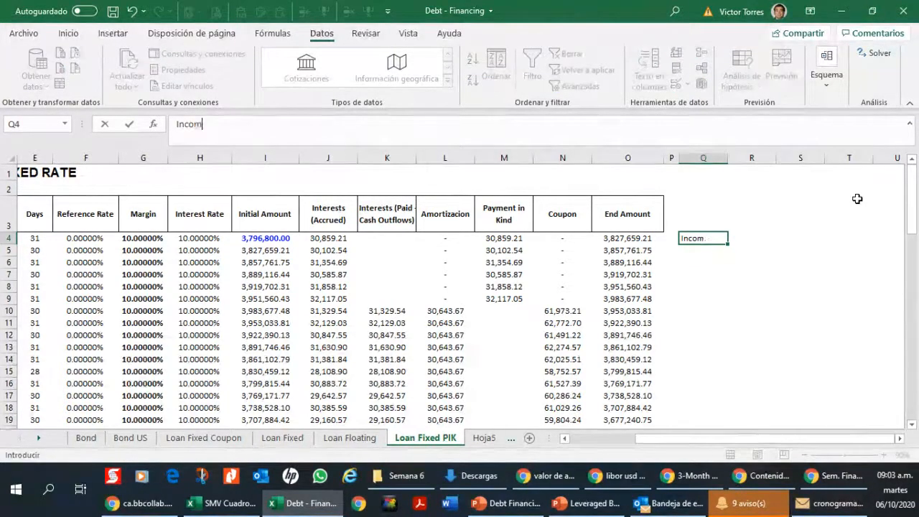
text(e Statement)
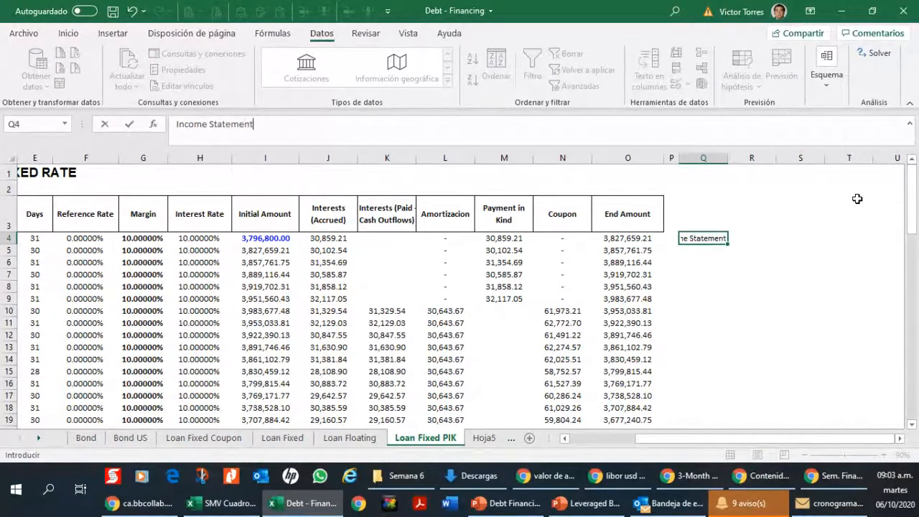
key(Return)
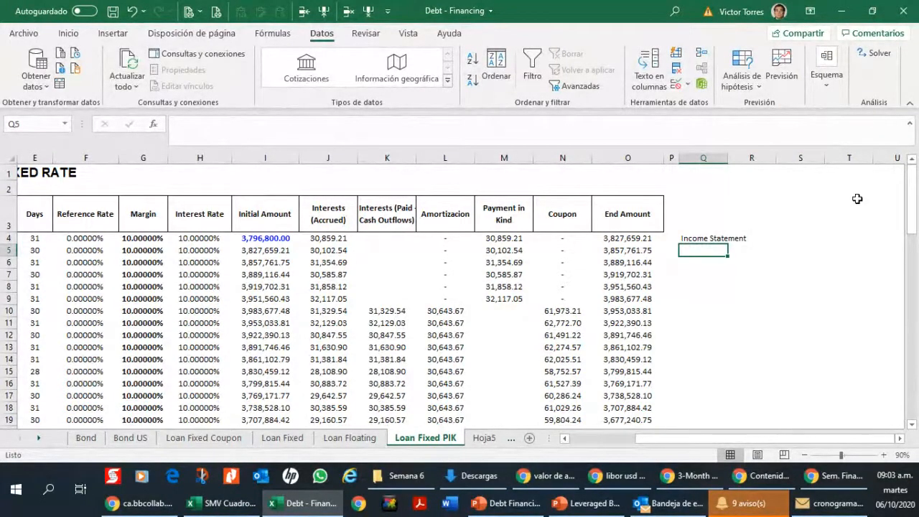
Step: Move the Income Statement label up to Q3, in line with the schedule's header row
key(Up)
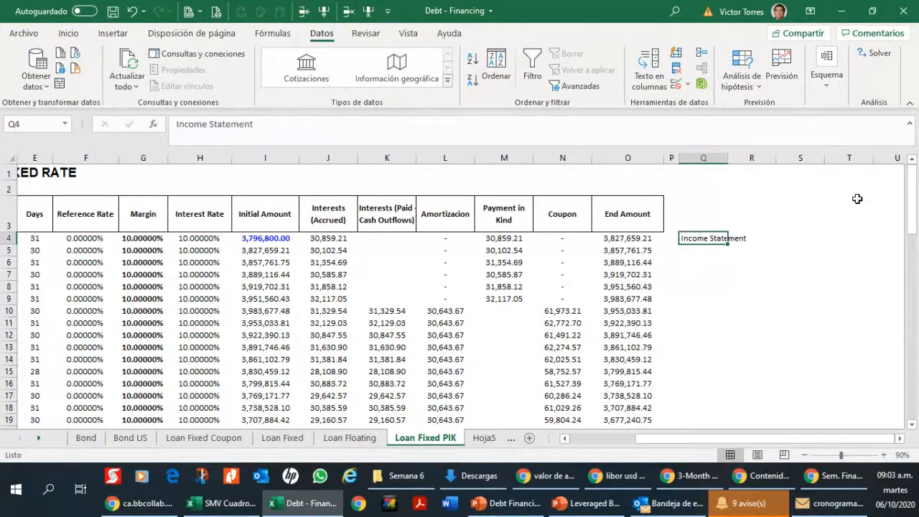
key(ctrl+x)
key(Up)
key(ctrl+v)
key(Down)
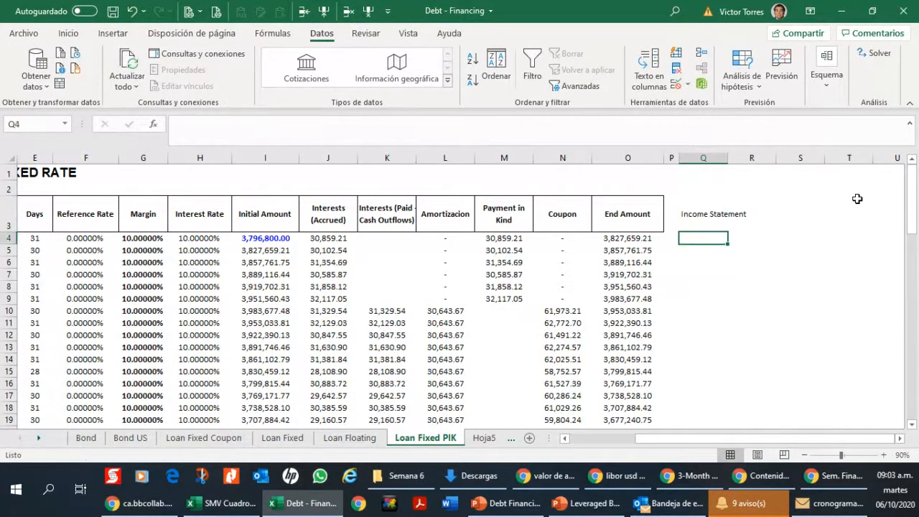
Step: Link the first Income Statement cell, Q4, to the accrued interest in J4
text(+)
key(Left)
key(Left)
key(Left)
key(Left)
key(Left)
key(Left)
key(Left)
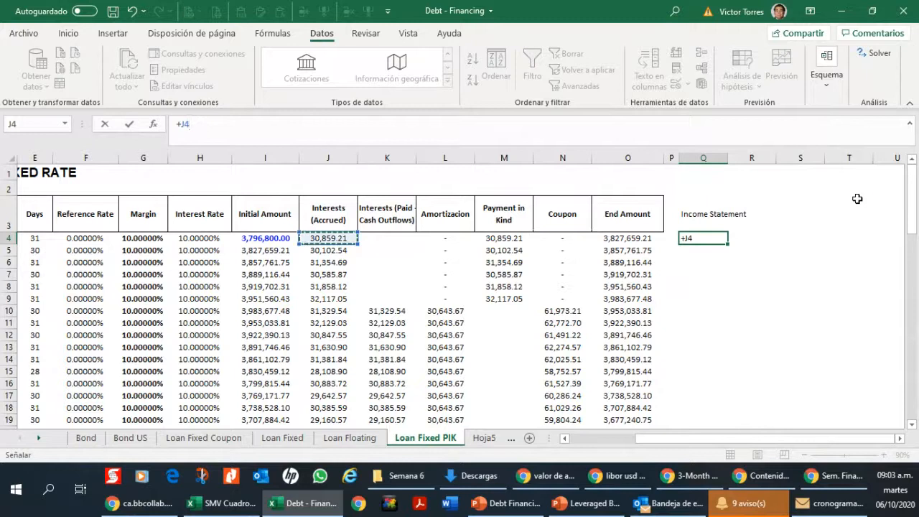
key(ctrl+Return)
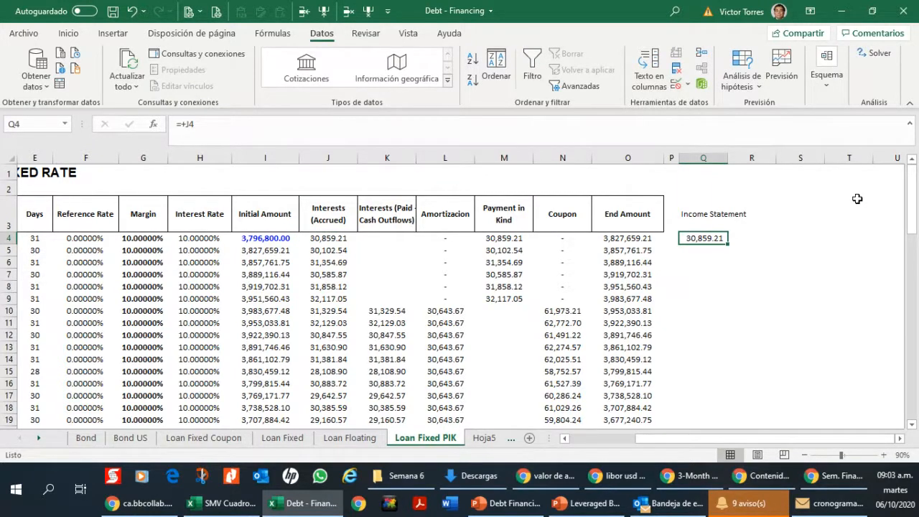
Step: Copy the Q4 accrued interest link down the Income Statement column through the last period in row 75
key(ctrl+c)
key(Down)
key(shift+Down)
key(shift+Down)
key(shift+Down)
key(shift+Down)
key(shift+Down)
key(shift+Down)
key(shift+Down)
key(shift+Down)
key(shift+Down)
key(shift+Down)
key(shift+Down)
key(shift+Down)
key(shift+Down)
key(shift+Down)
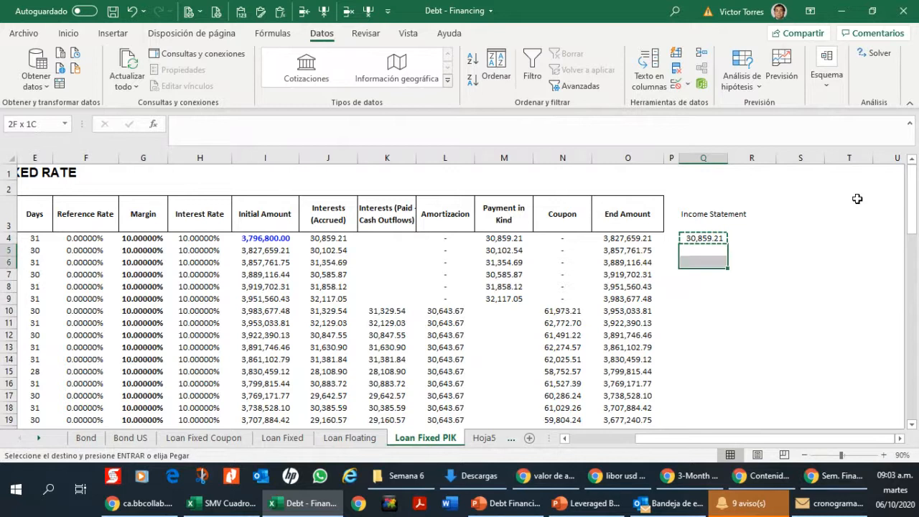
key(shift+Down)
key(shift+Down)
key(shift+Down)
key(shift+Down)
key(shift+Down)
key(shift+Down)
key(shift+Down)
key(shift+Down)
key(shift+Down)
key(shift+Down)
key(shift+Down)
key(shift+Down)
key(shift+Down)
key(shift+Down)
key(shift+Down)
key(shift+Down)
key(shift+Down)
key(shift+Down)
key(shift+Down)
key(shift+Down)
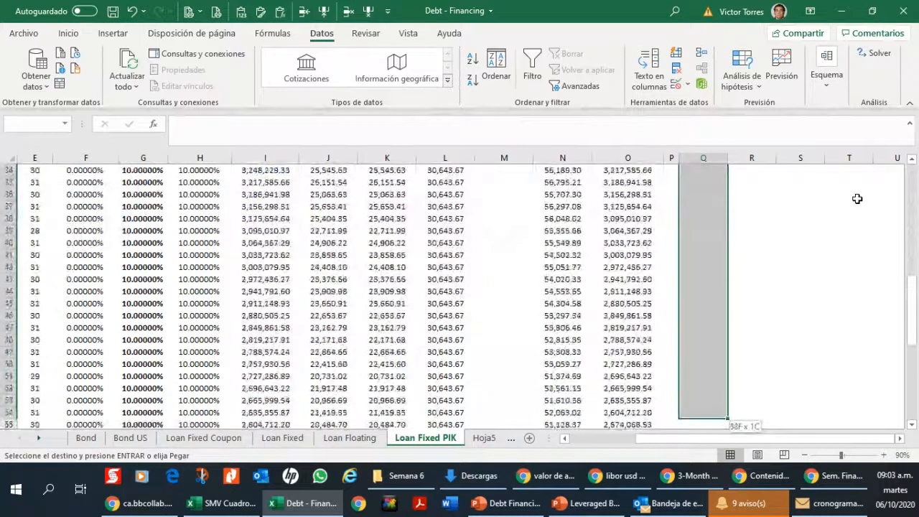
key(shift+Down)
key(shift+Down)
key(shift+Down)
key(shift+Down)
key(shift+Down)
key(shift+Down)
key(shift+Down)
key(shift+Down)
key(shift+Down)
key(shift+Up)
key(shift+Up)
key(shift+Up)
key(shift+Up)
key(shift+Up)
key(shift+Up)
key(shift+Up)
key(shift+Up)
key(shift+Up)
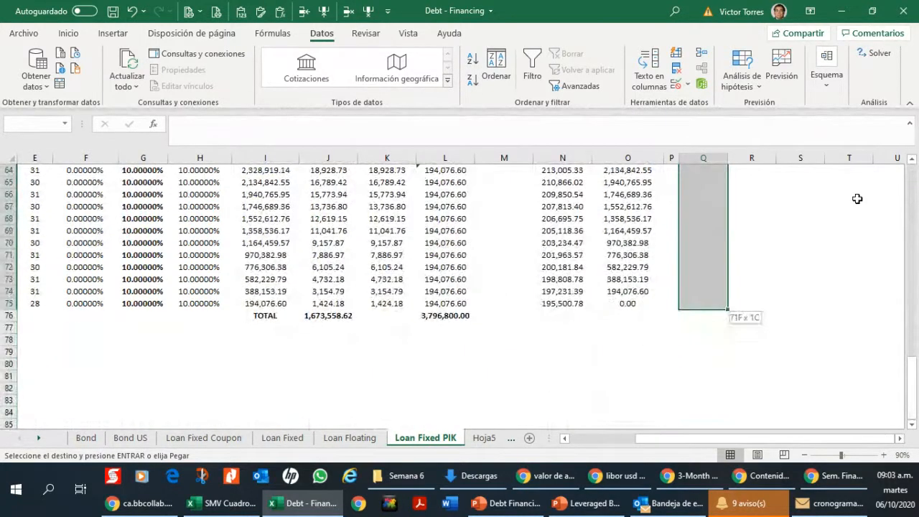
key(ctrl+v)
key(Up)
key(Up)
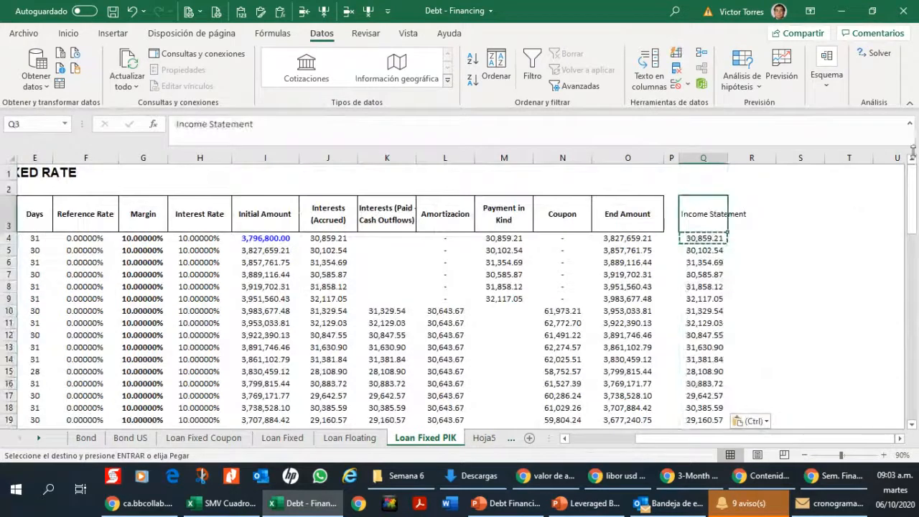
Step: Insert a blank column before the Income Statement column and widen it as a separator from the schedule
click(703, 156)
click(324, 11)
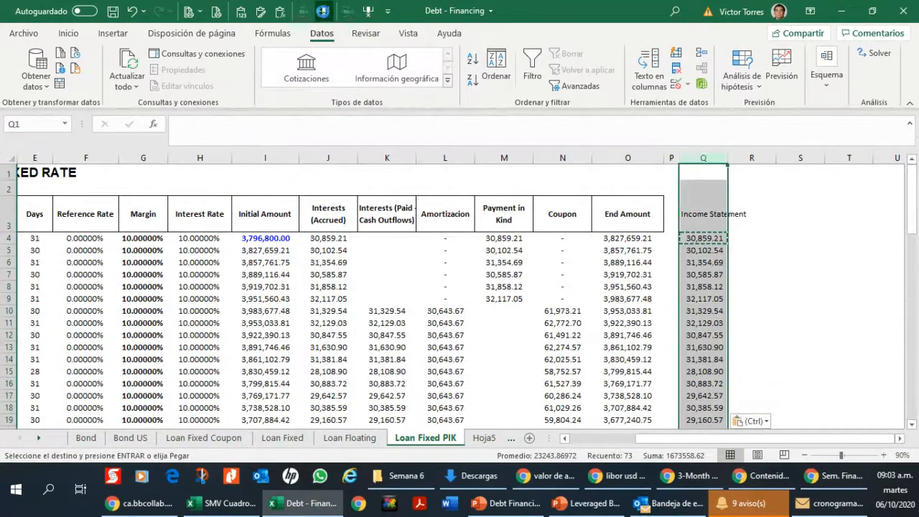
drag(695, 158, 714, 159)
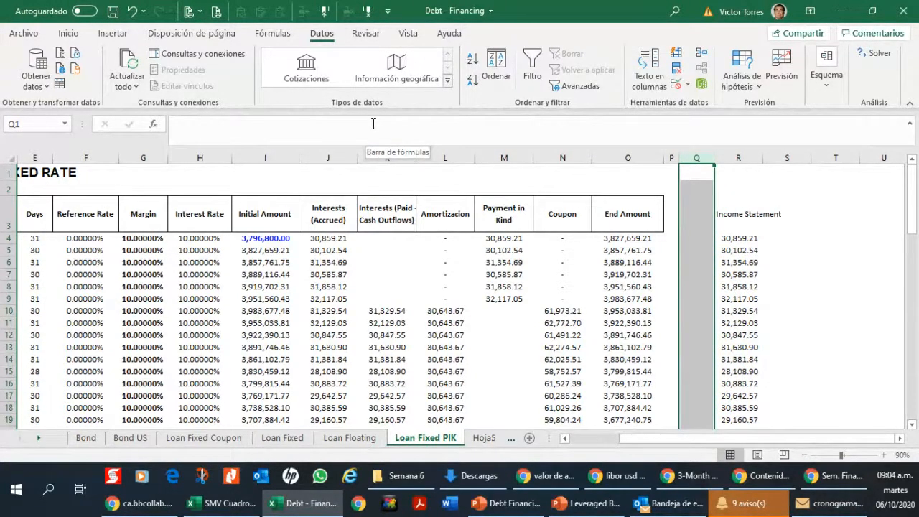
Step: Extend the heading in R3 to "Income Statement (Expense)" and wrap its text within the cell
click(732, 236)
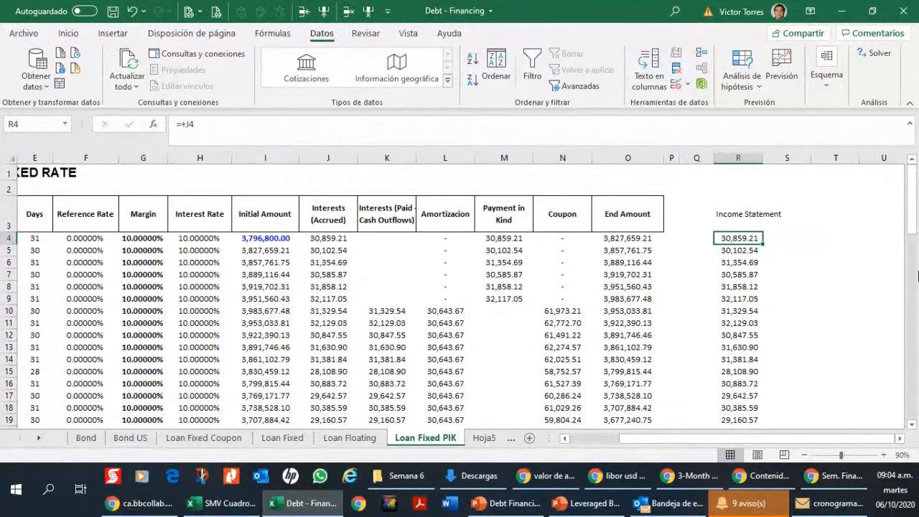
key(Up)
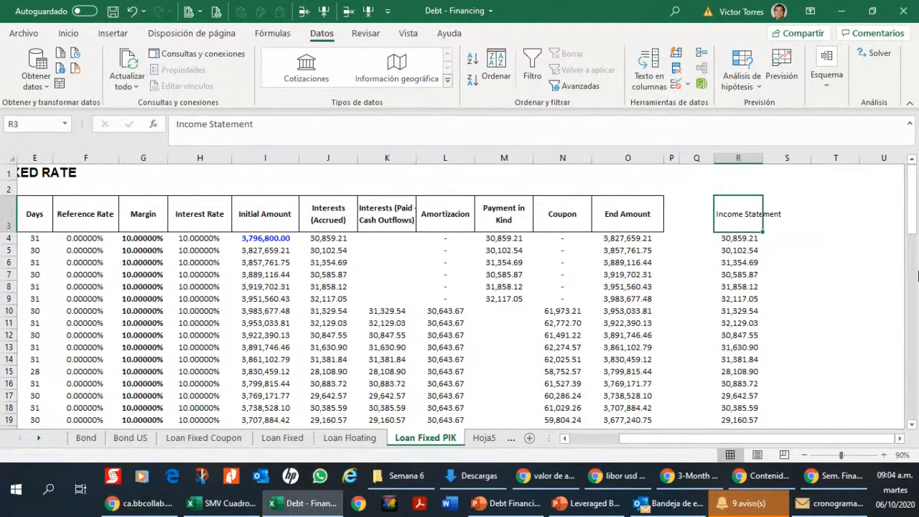
key(F2)
text((E)
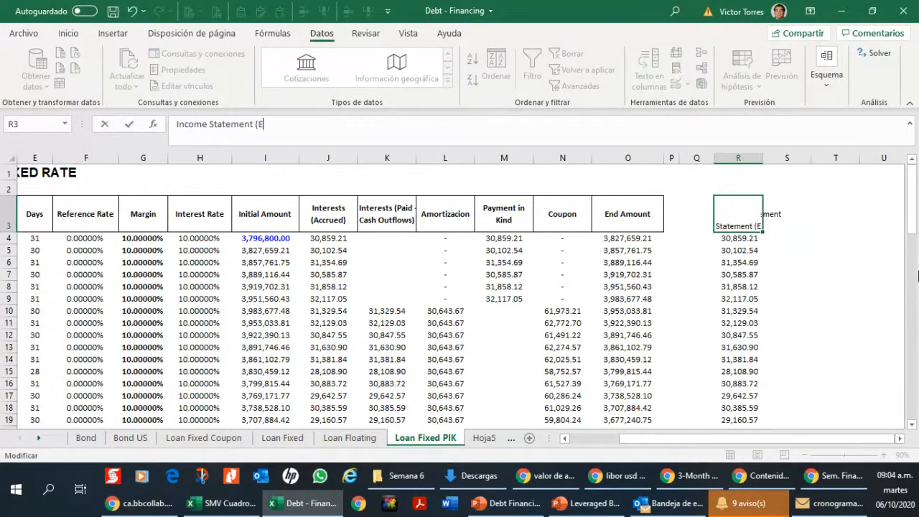
text(xpense))
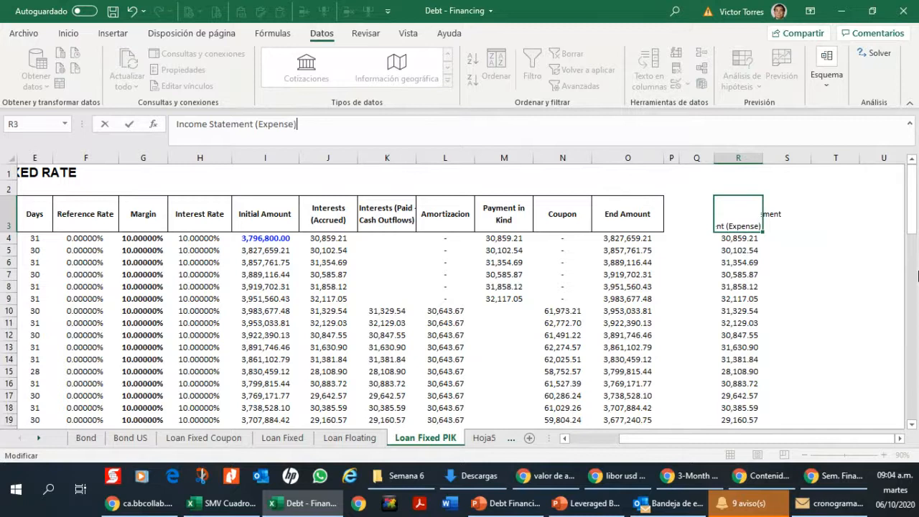
key(ctrl+Return)
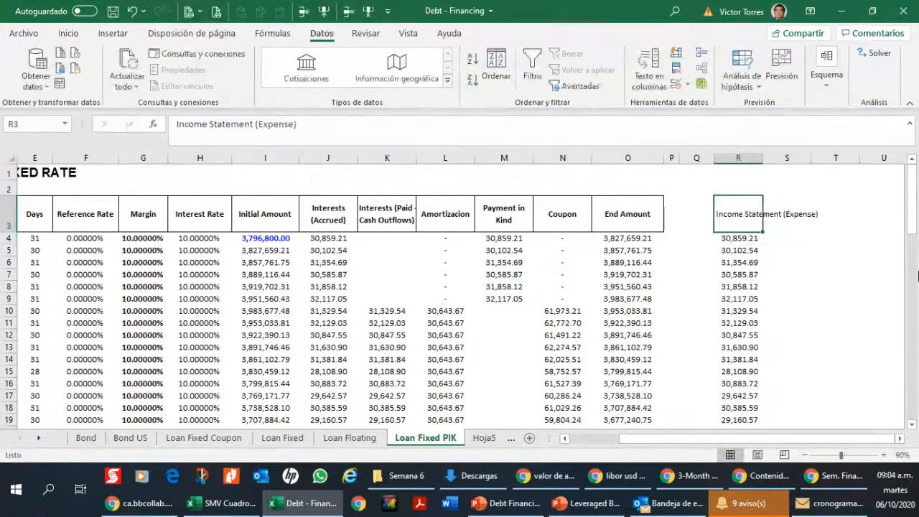
click(69, 34)
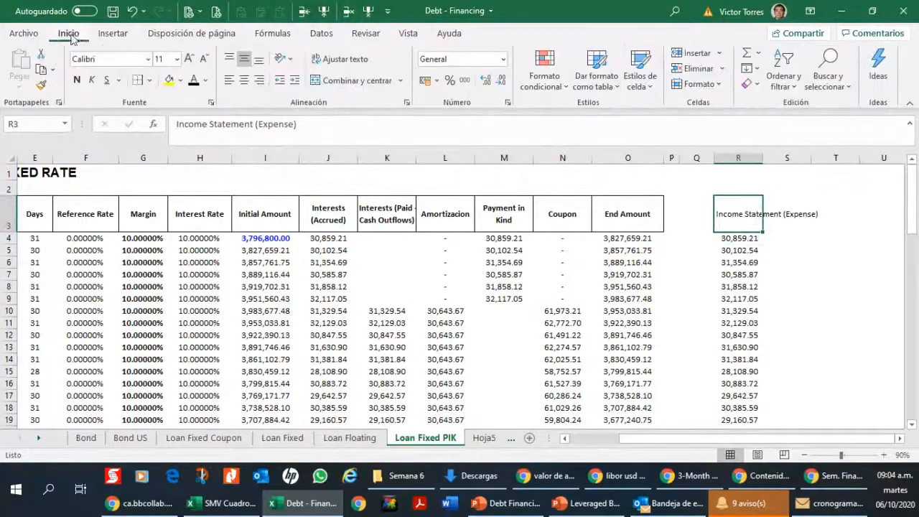
click(337, 59)
Step: Enter the heading "Interest Tax Shields" in S3, beside the Income Statement (Expense) heading
click(779, 219)
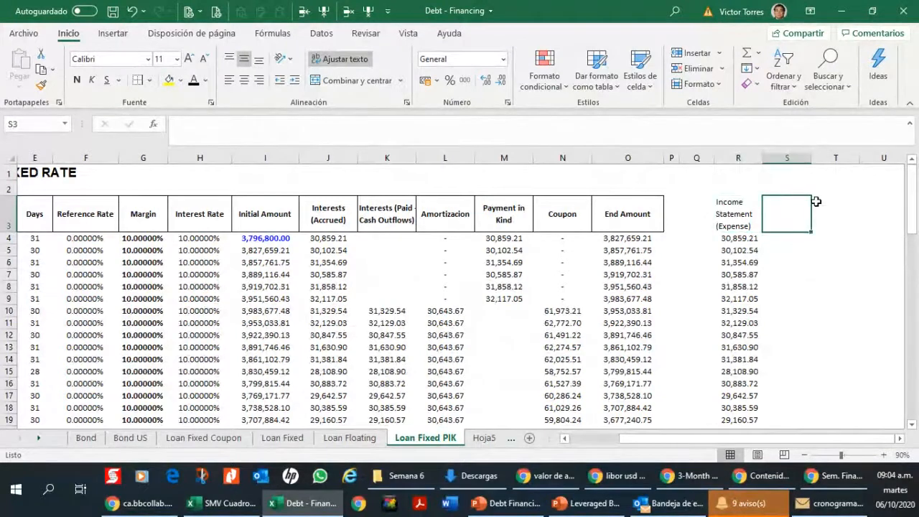
text(Tax SHi)
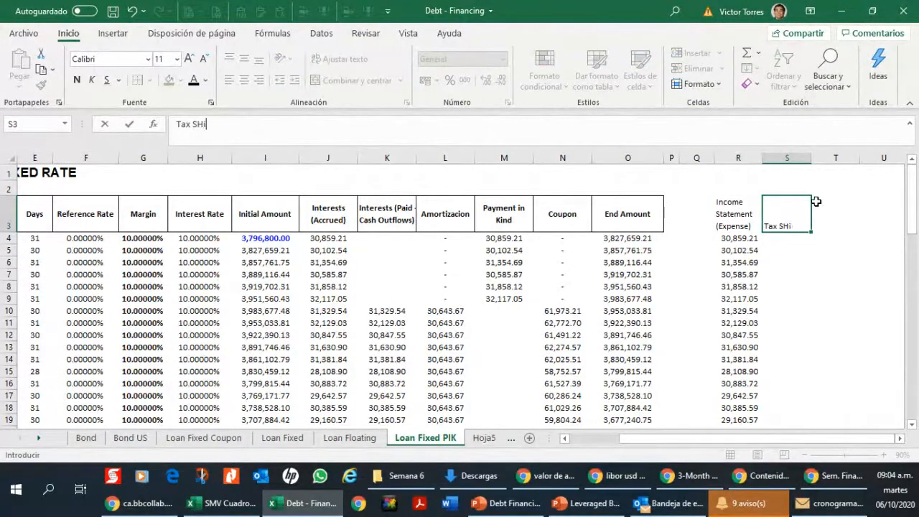
key(BackSpace)
key(BackSpace)
key(BackSpace)
text(Interest Tax)
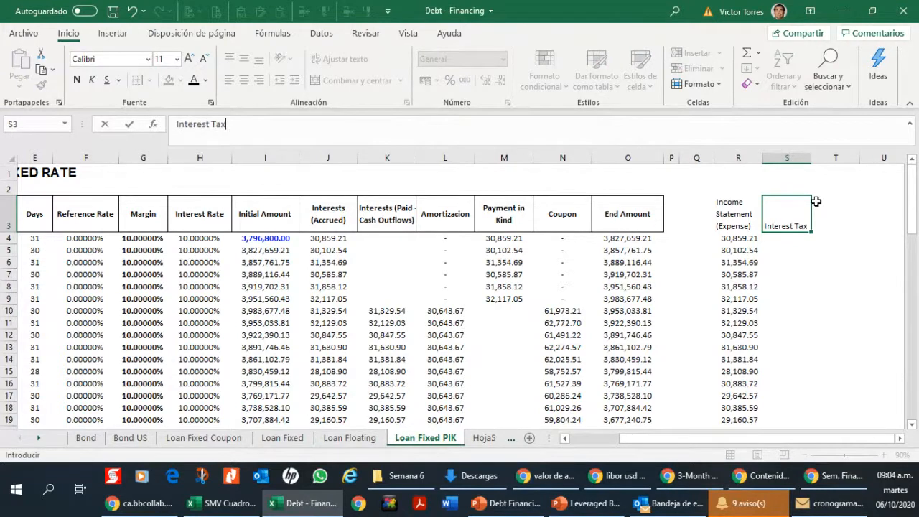
text( Shields)
key(Return)
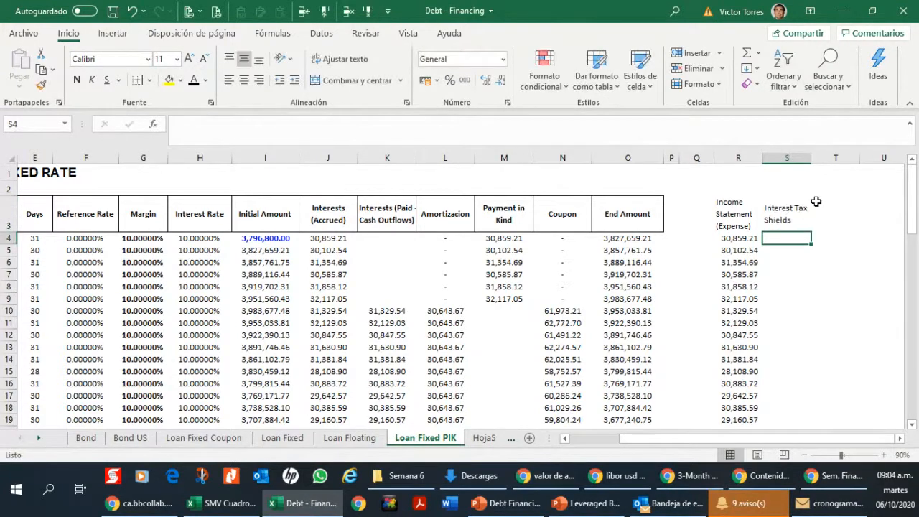
Step: Review the income statement expenses of the first six periods, from R4 to R9
key(Up)
key(Down)
key(Left)
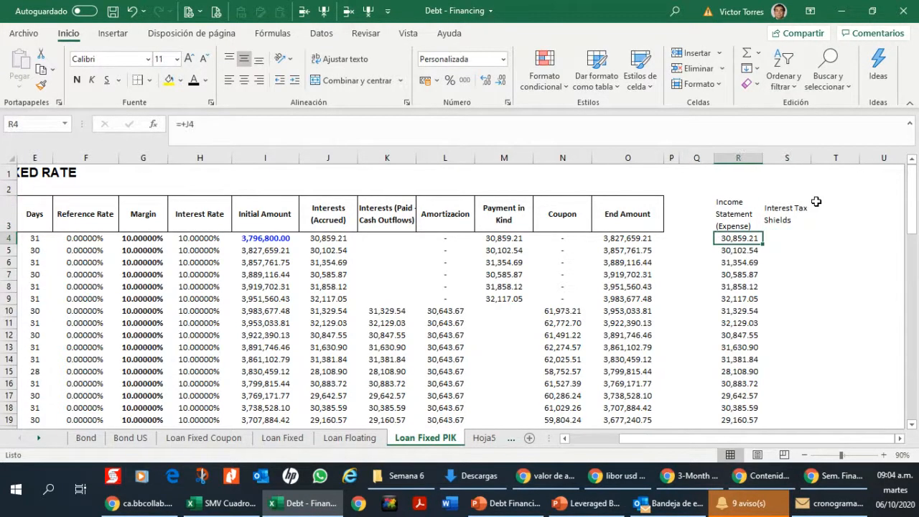
key(Down)
key(Down)
key(Down)
key(Down)
key(Down)
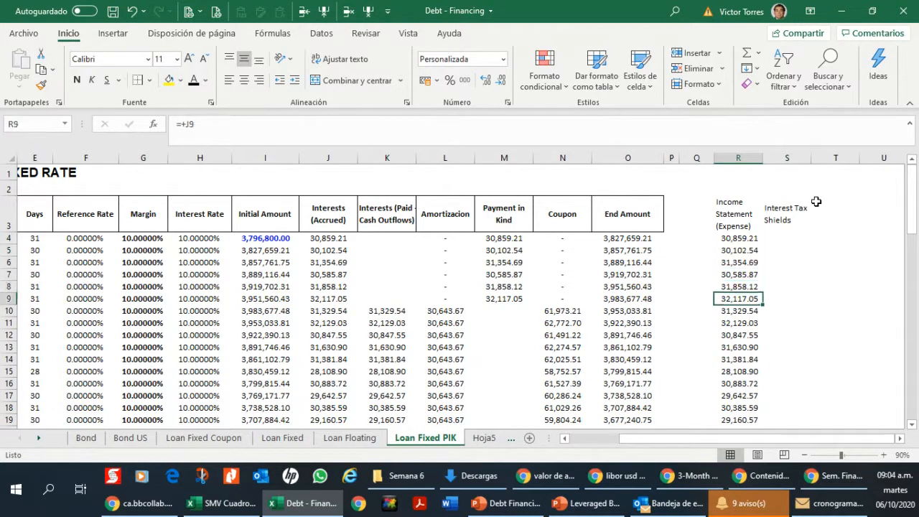
key(Up)
key(Up)
key(Up)
key(Up)
key(Up)
key(Right)
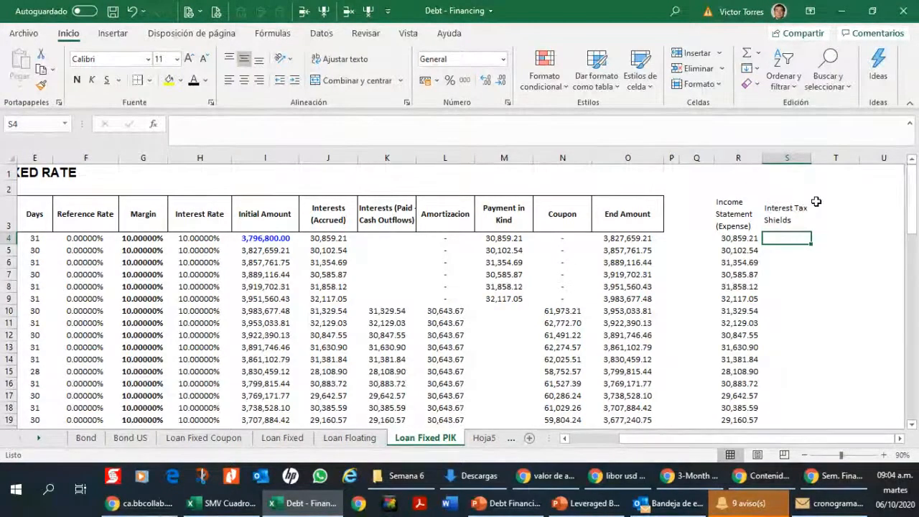
Step: Go through the Interest Tax Shields cells of the first periods, down to S11 and back
key(Left)
key(Down)
key(Right)
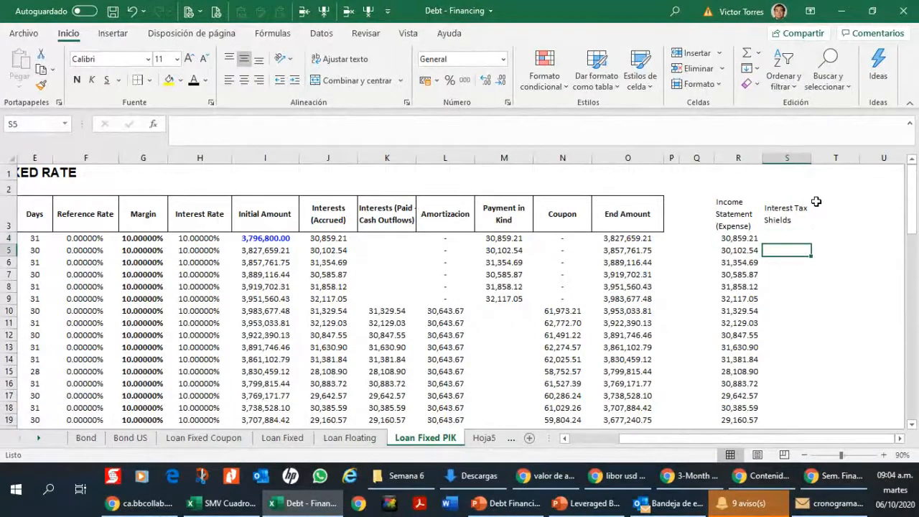
key(Up)
key(Down)
key(Down)
key(Down)
key(Down)
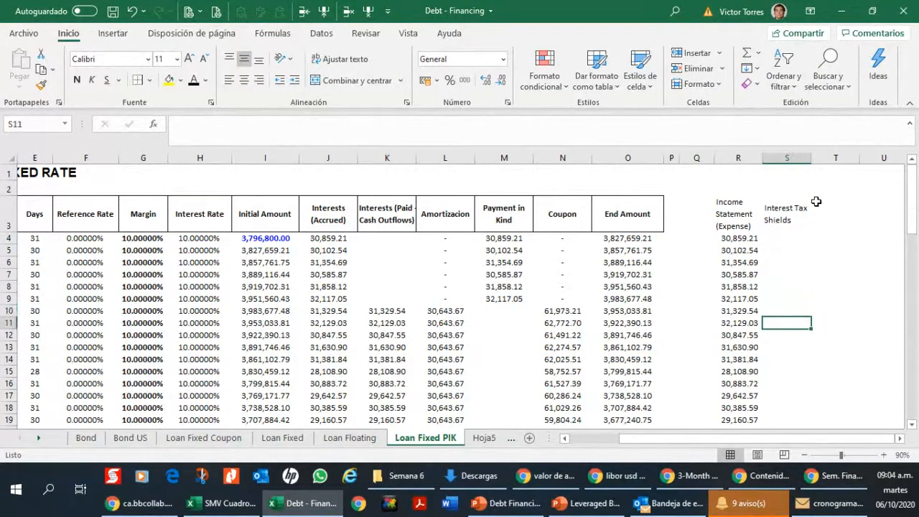
key(Up)
key(Up)
key(Up)
key(Up)
key(Up)
key(Up)
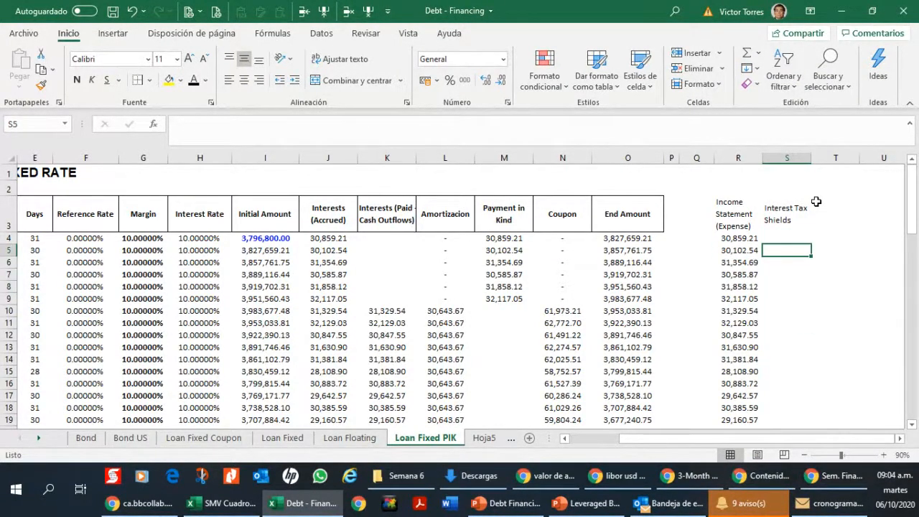
Step: Enter the heading "Statement of Cash Flows" in U3, in line with the other statement headings
key(Up)
key(Up)
key(Right)
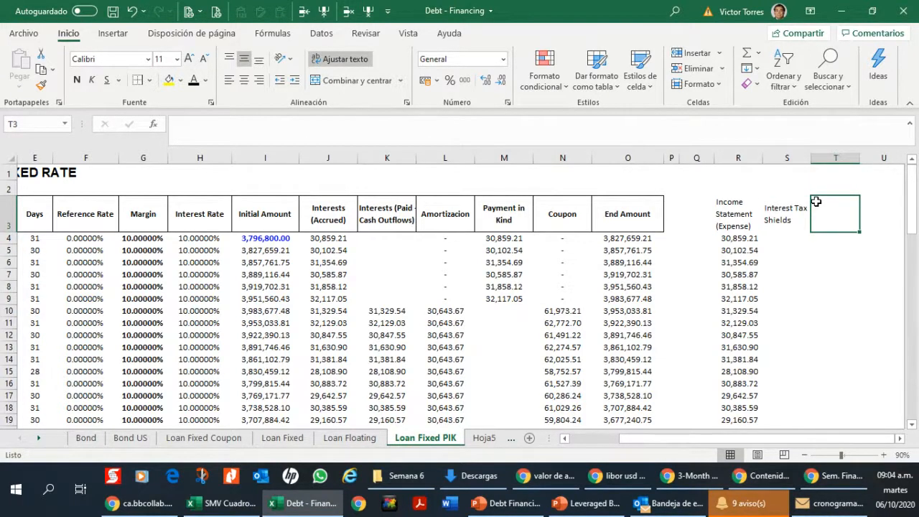
key(Right)
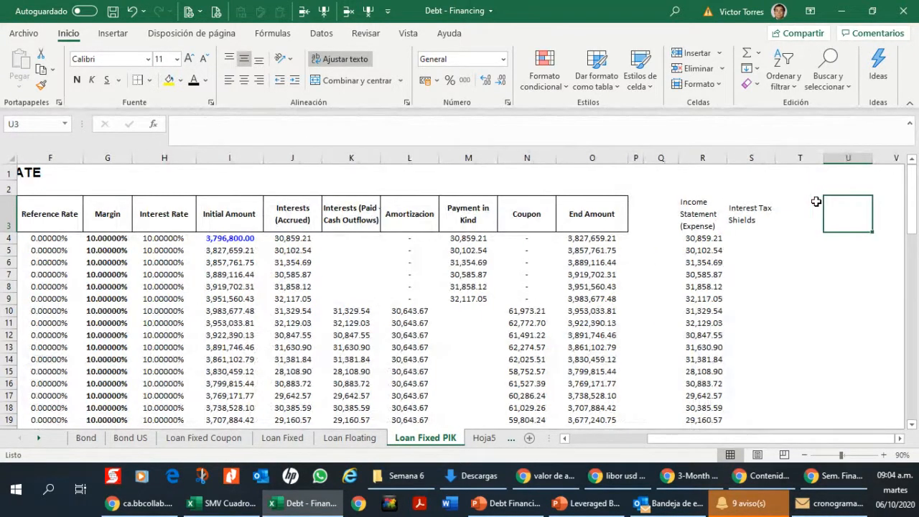
text(Statemetn)
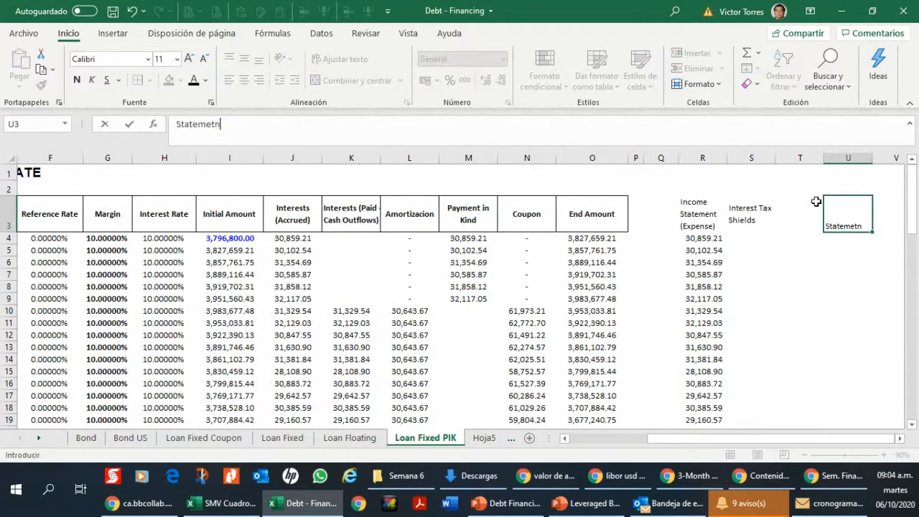
key(BackSpace)
key(BackSpace)
key(BackSpace)
text(nt of Ca)
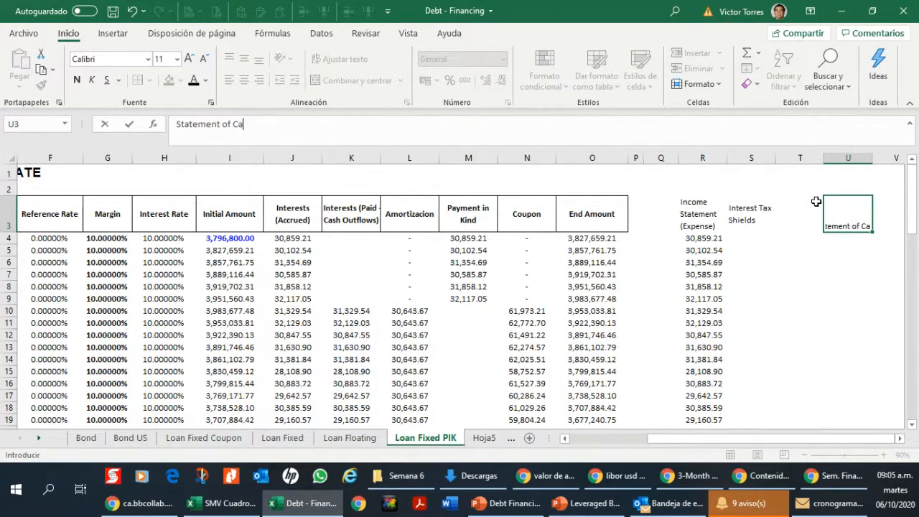
text(sh Flows)
key(Return)
key(Up)
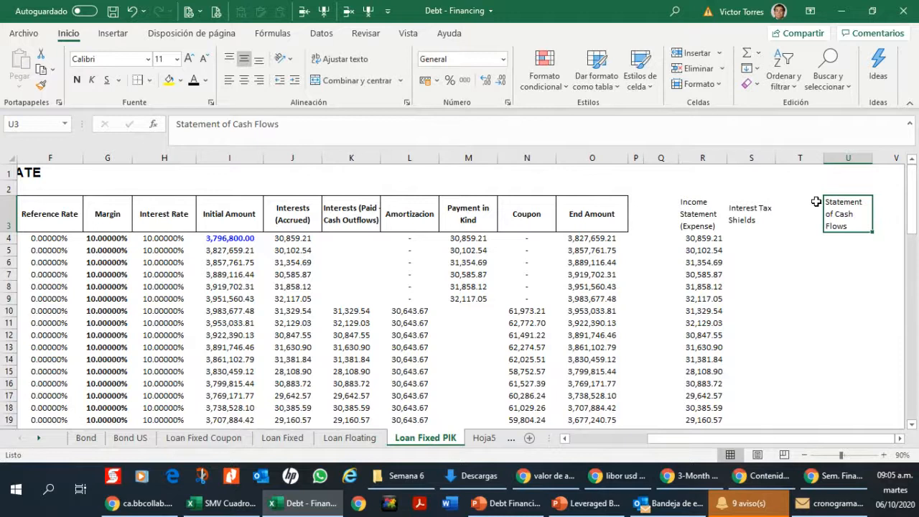
Step: Link U10 to the period's paid interest with the formula =+K10
key(Down)
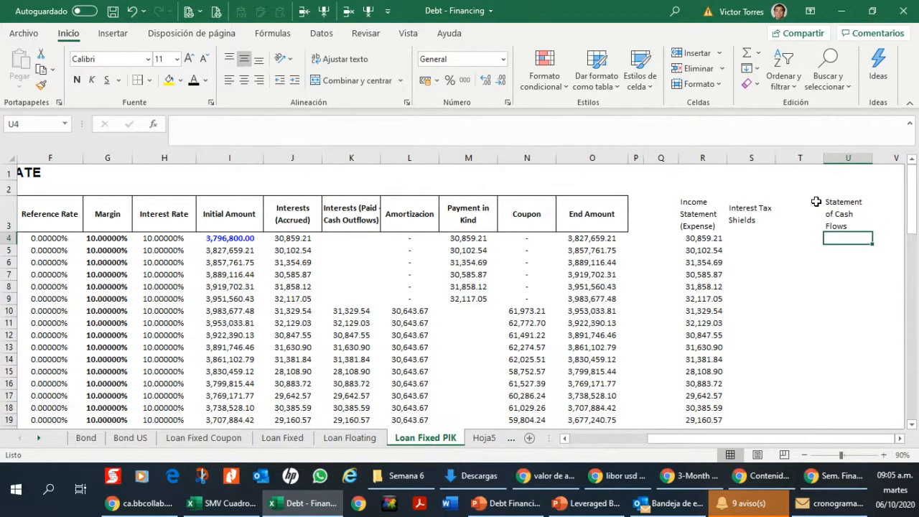
key(Down)
key(Down)
key(Down)
key(Down)
key(Down)
key(Down)
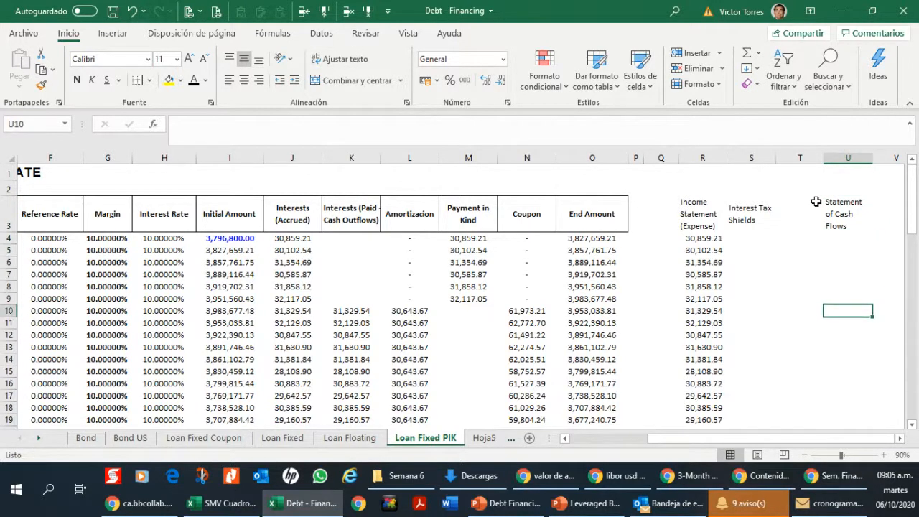
text(+)
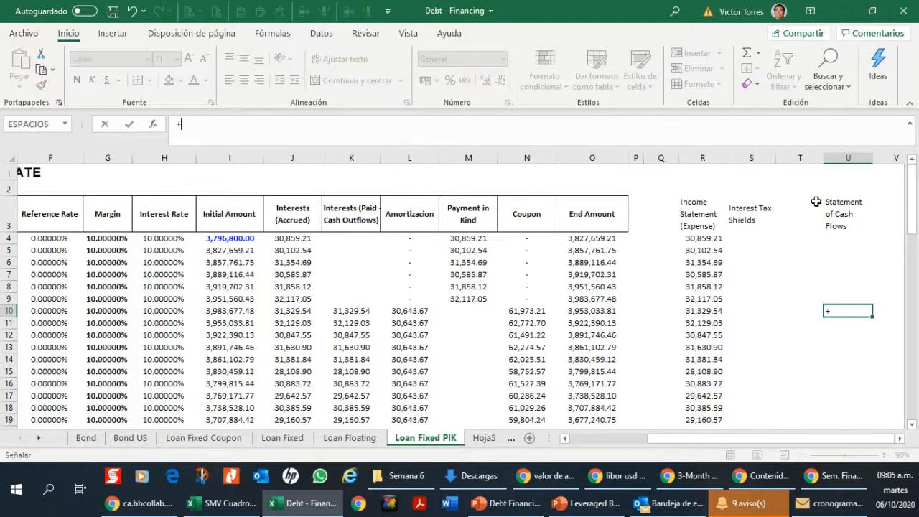
key(Left)
key(Left)
key(Left)
key(Left)
key(Left)
key(Left)
key(Left)
key(Left)
key(Left)
key(Left)
key(ctrl+Return)
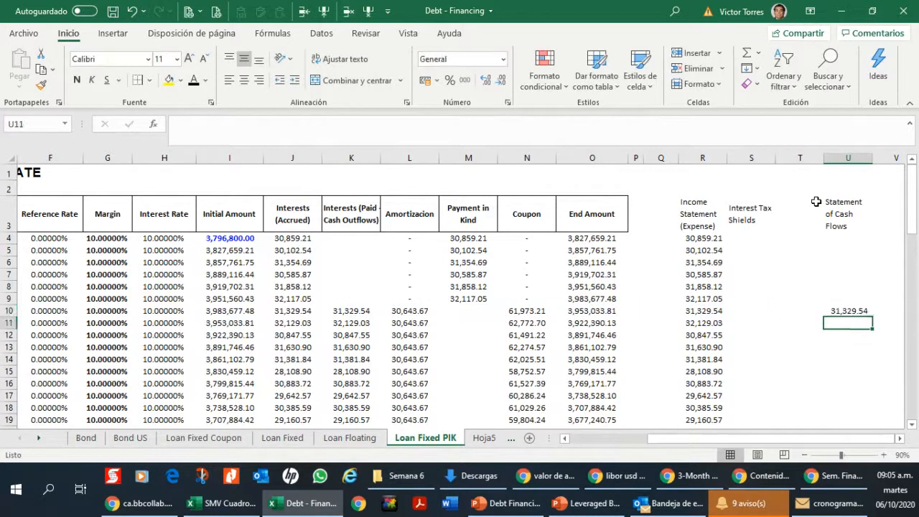
Step: Copy the paid-interest formula from U10 down the Statement of Cash Flows column for the remaining periods
key(ctrl+c)
key(Down)
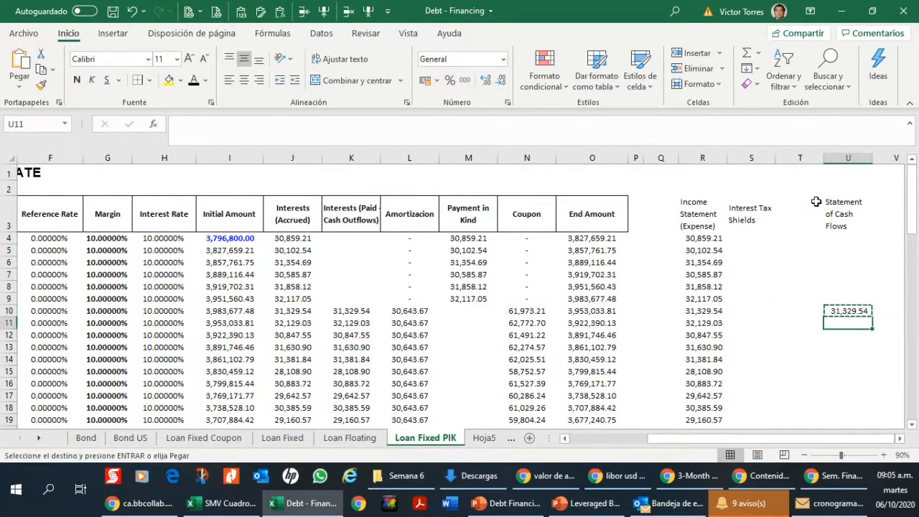
key(shift+Down)
key(shift+Down)
key(shift+Down)
key(shift+Down)
key(shift+Down)
key(shift+Down)
key(shift+Down)
key(shift+Down)
key(shift+Down)
key(shift+Down)
key(shift+Down)
key(shift+Down)
key(shift+Down)
key(shift+Down)
key(shift+Down)
key(shift+Down)
key(shift+Down)
key(shift+Down)
key(shift+Down)
key(shift+Down)
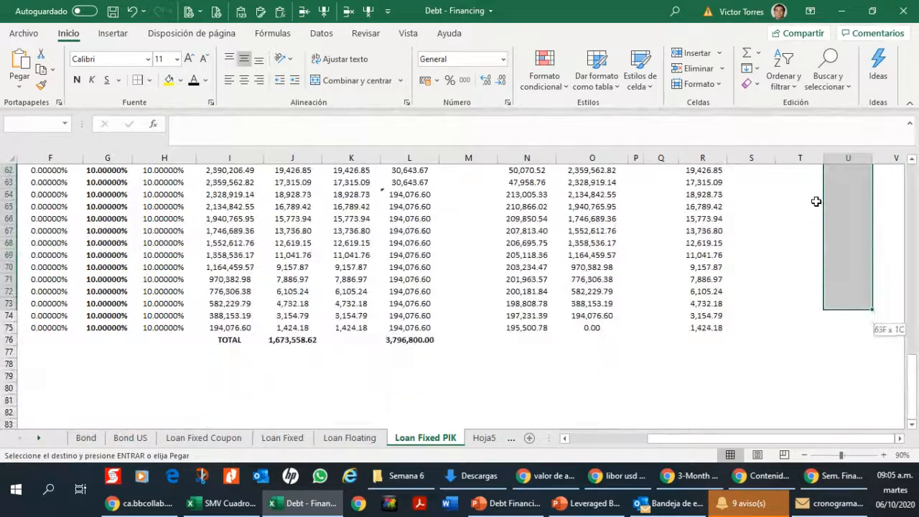
key(ctrl+v)
key(Up)
key(Up)
key(Up)
key(Up)
key(Up)
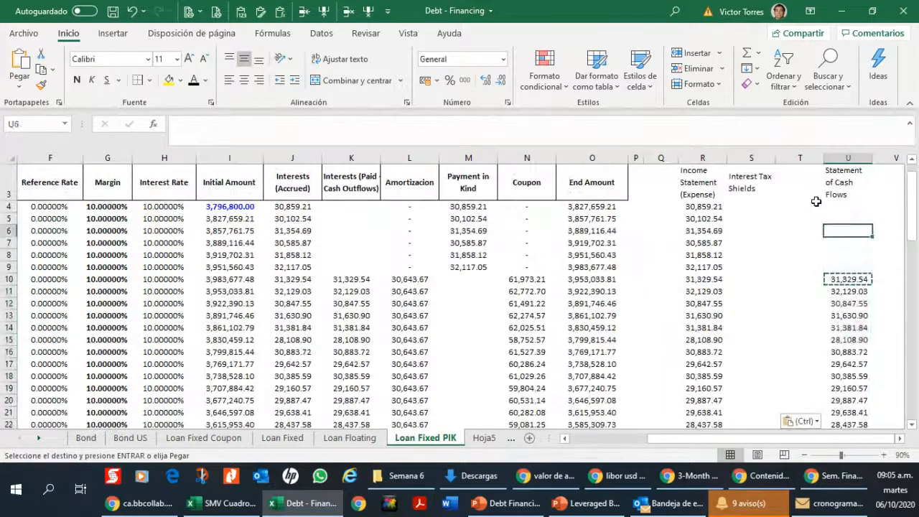
key(Up)
key(Up)
key(Up)
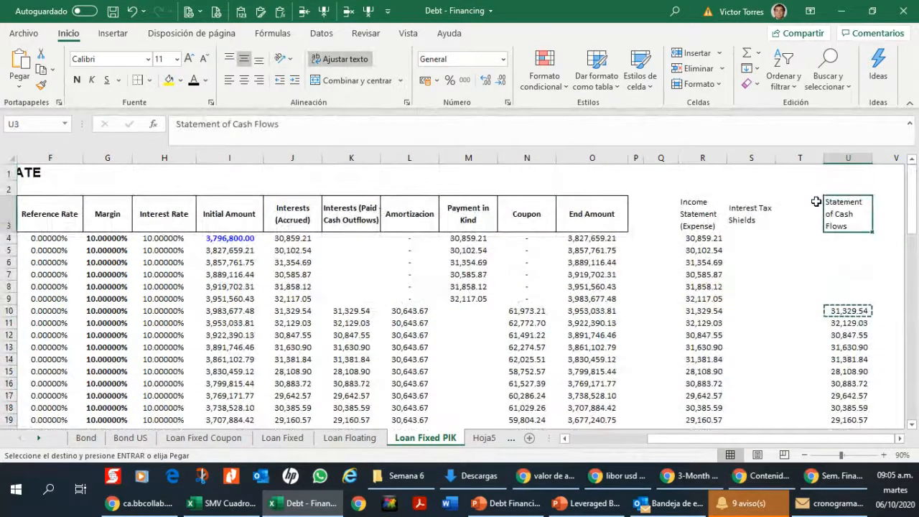
key(Right)
key(Left)
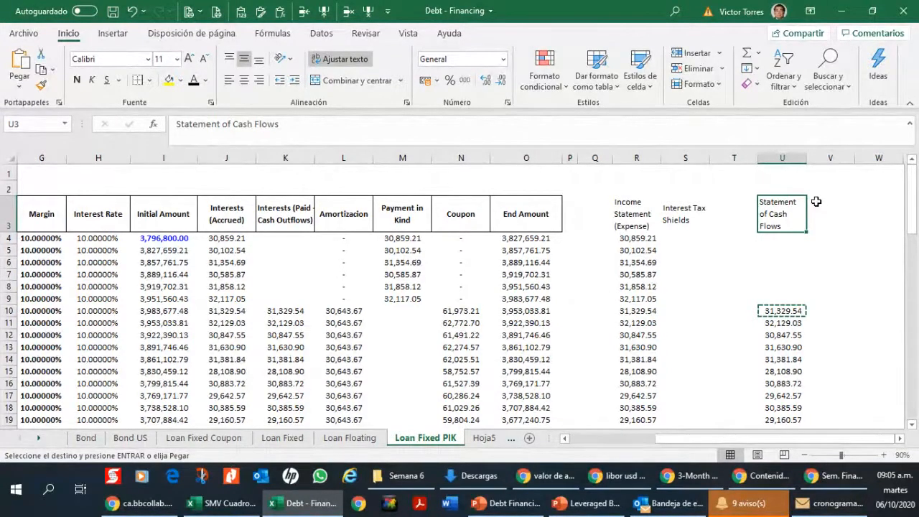
click(816, 201)
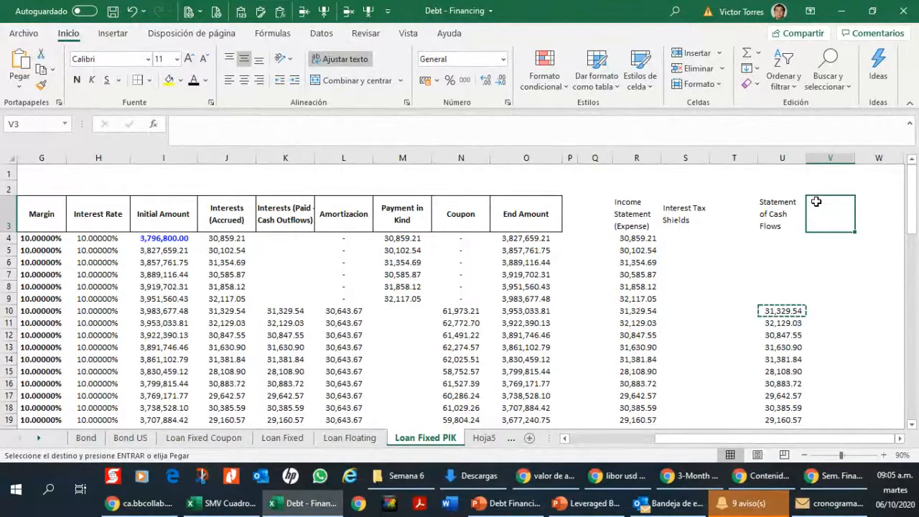
key(Left)
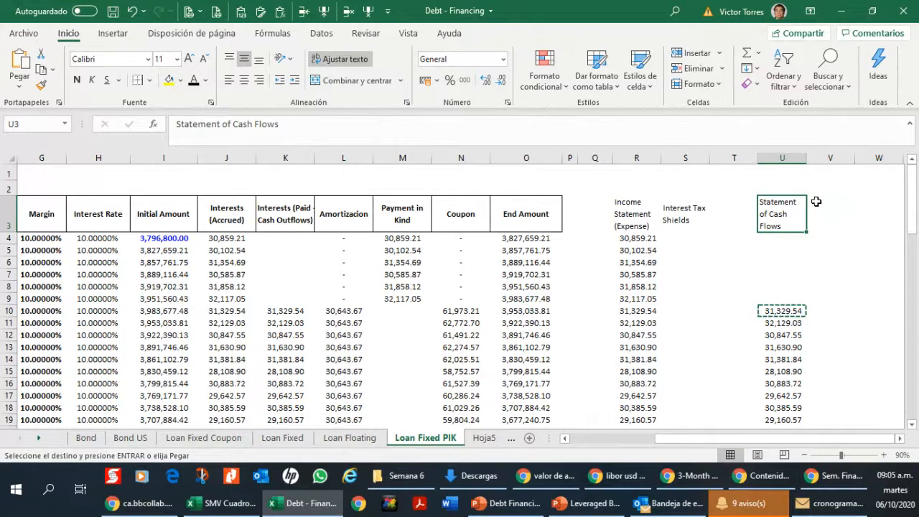
click(817, 202)
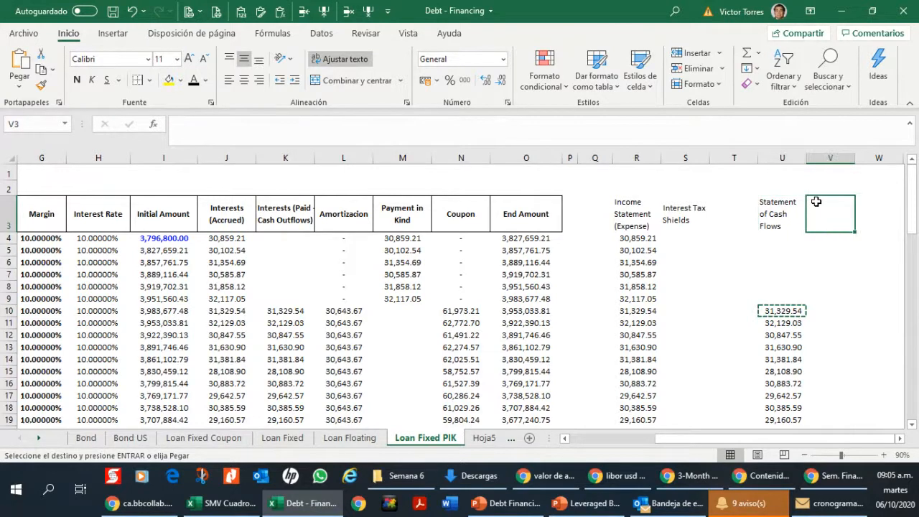
Step: Compare the Coupon formula in N10 with the Statement of Cash Flows formula in U10
key(Down)
key(Down)
key(Down)
key(Down)
key(Down)
key(Down)
key(Down)
key(Down)
key(Down)
key(Down)
key(Down)
key(Down)
key(Left)
key(Left)
key(Left)
key(Left)
key(Left)
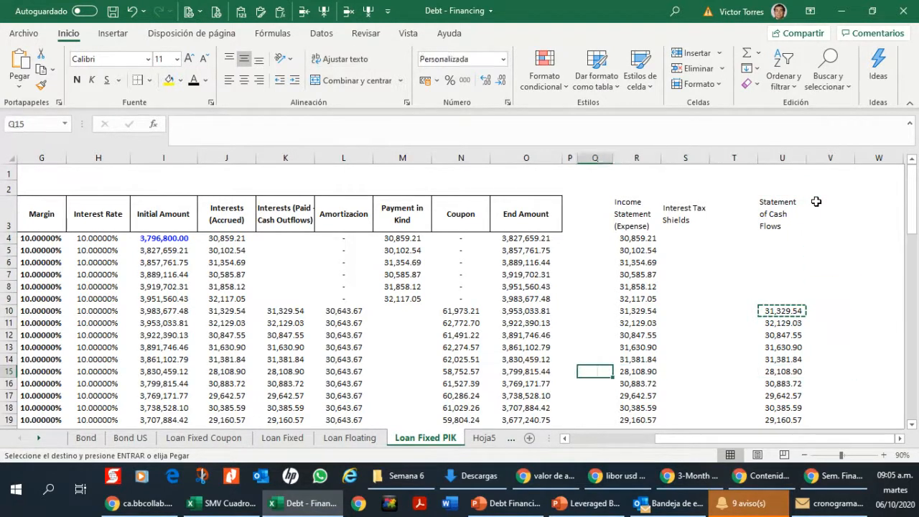
key(Left)
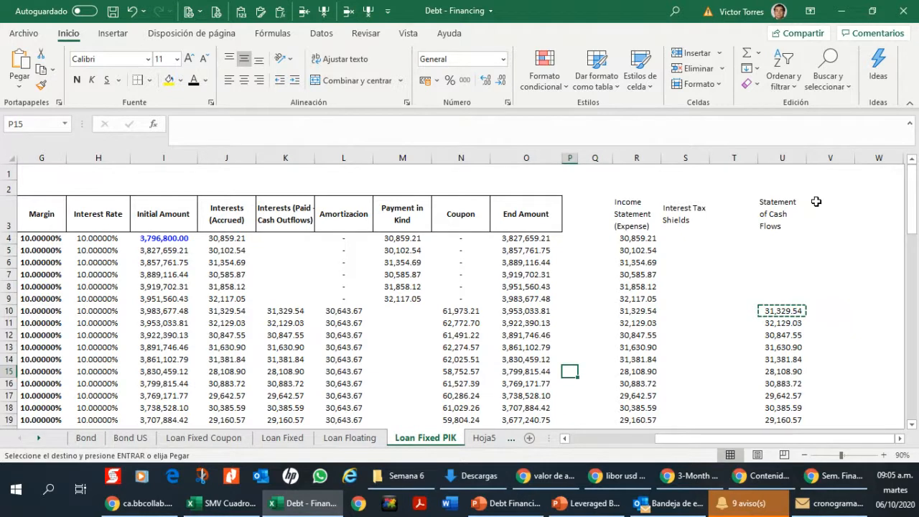
key(Left)
key(Left)
key(Up)
key(Up)
key(Up)
key(Up)
key(Up)
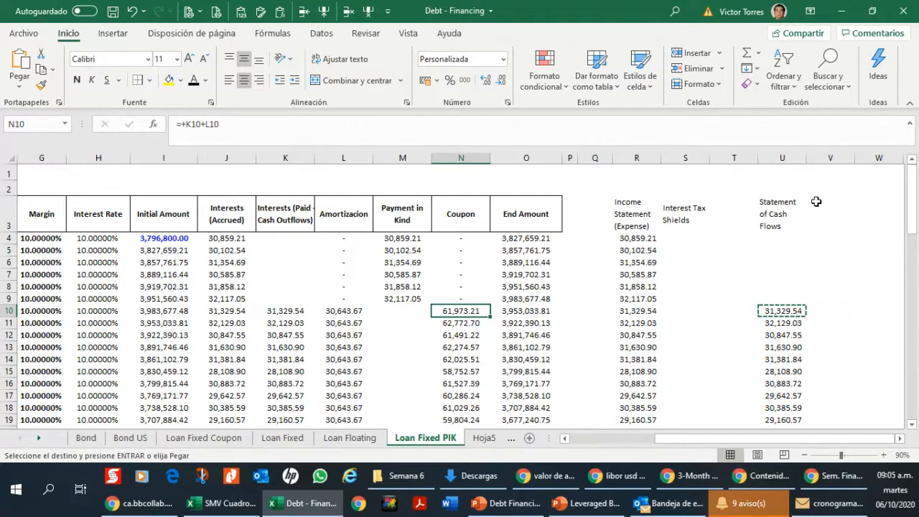
key(Right)
key(Right)
key(Right)
key(Right)
key(Right)
key(Right)
key(Right)
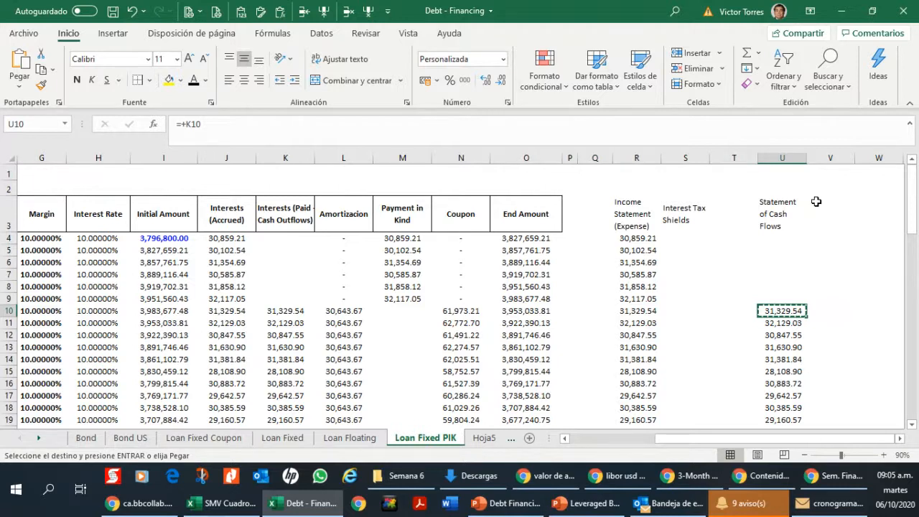
key(Right)
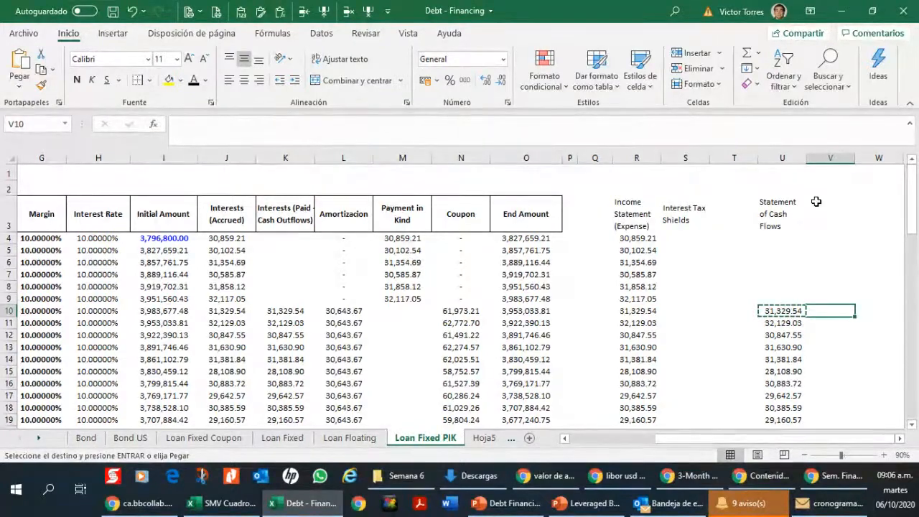
Step: Enter 0 in the Statement of Cash Flows column for rows 4 through 9
click(771, 314)
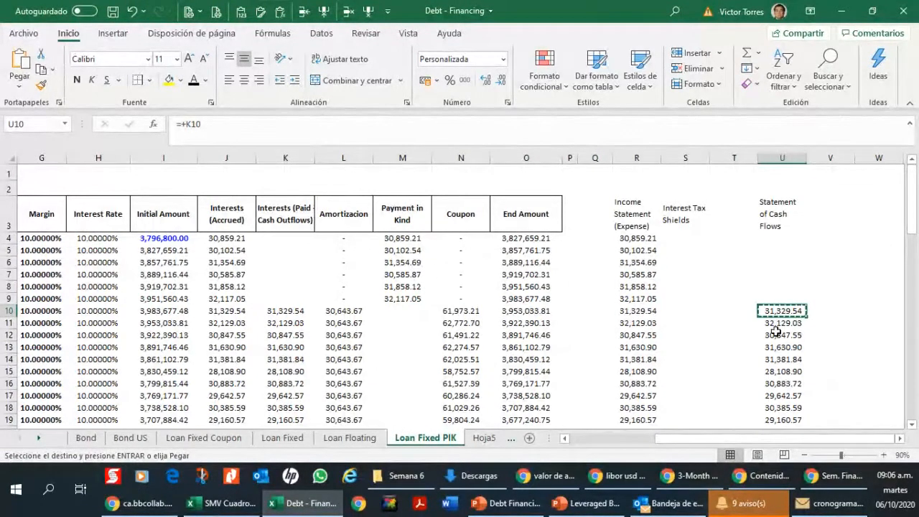
click(789, 239)
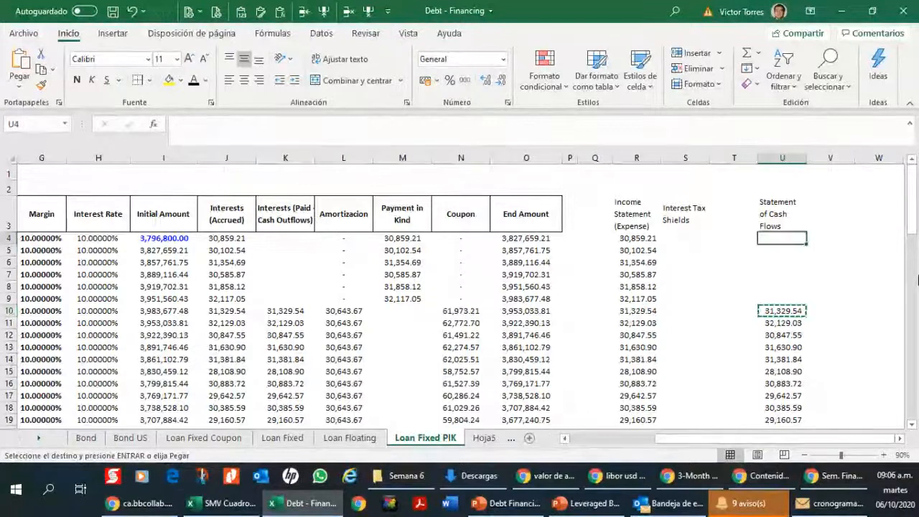
text(0)
key(Return)
text(0)
key(Return)
text(0)
key(Return)
text(0 0)
key(Return)
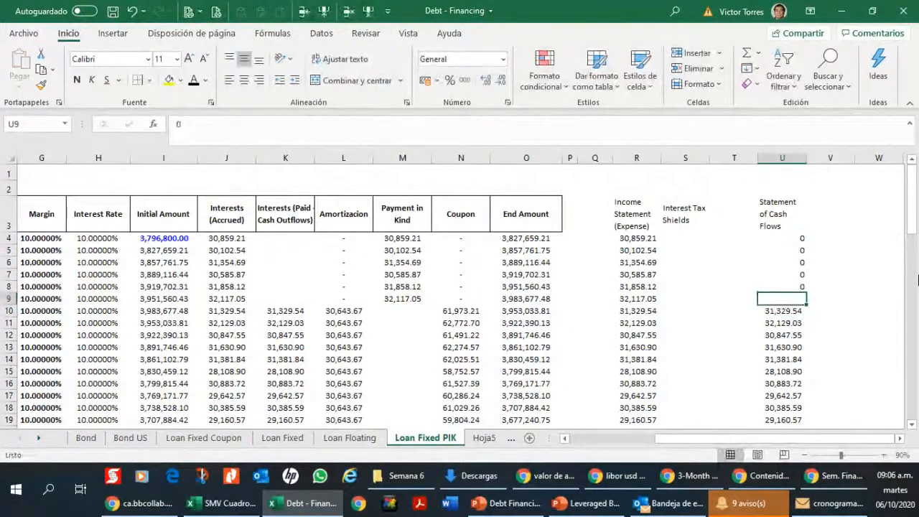
text(0)
key(Return)
Step: Review the Statement of Cash Flows entries, checking the zero rows and the linked paid-interest formulas beneath them
key(Down)
key(Down)
key(Down)
key(Down)
key(Down)
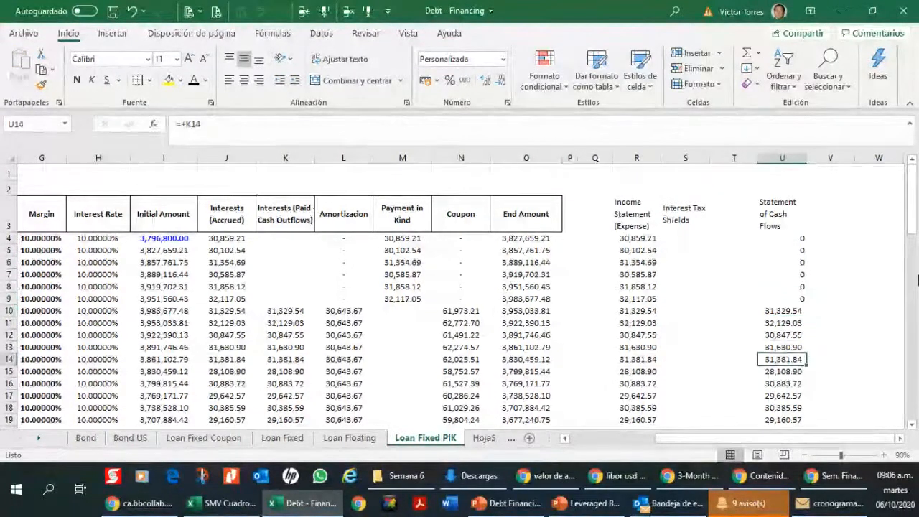
key(Up)
key(Up)
key(Up)
key(Up)
key(Up)
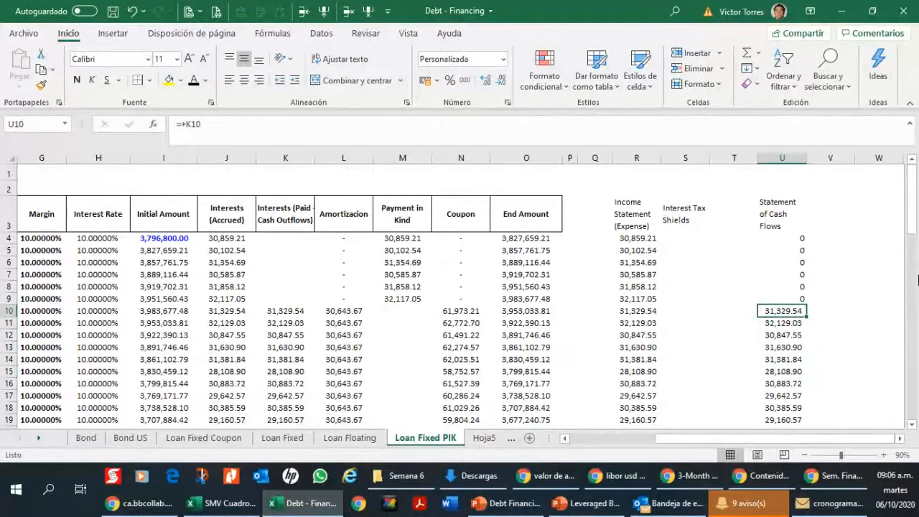
key(Up)
key(Up)
key(Up)
key(Up)
key(Up)
key(Up)
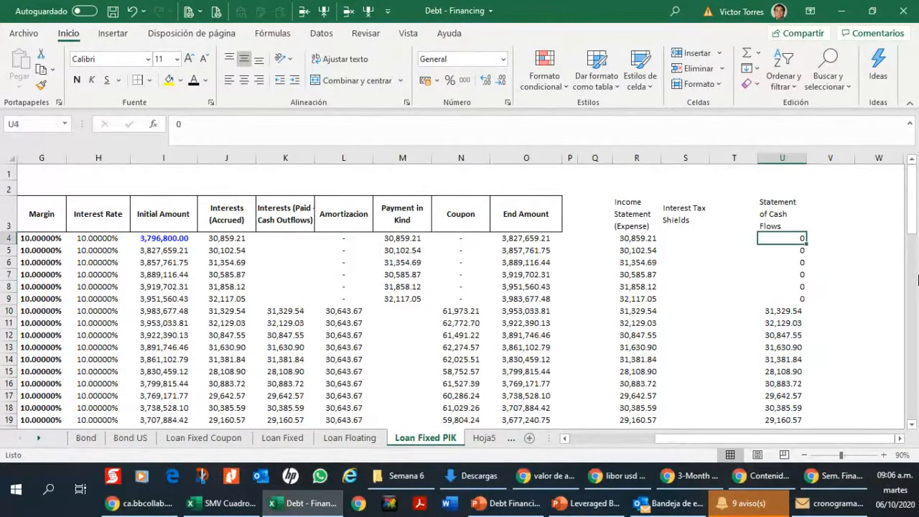
key(Down)
key(Down)
key(Down)
key(Down)
key(Down)
key(Down)
key(Down)
key(Down)
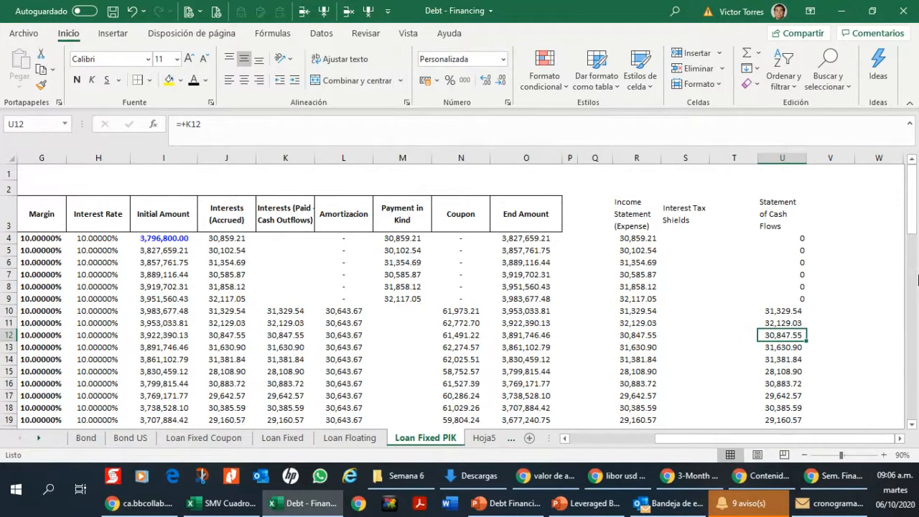
Step: Examine the Income Statement expense formulas beside the empty Interest Tax Shields column and the loan table's interest columns
key(Up)
key(Up)
key(Up)
key(Up)
key(Up)
key(Left)
key(Left)
key(Left)
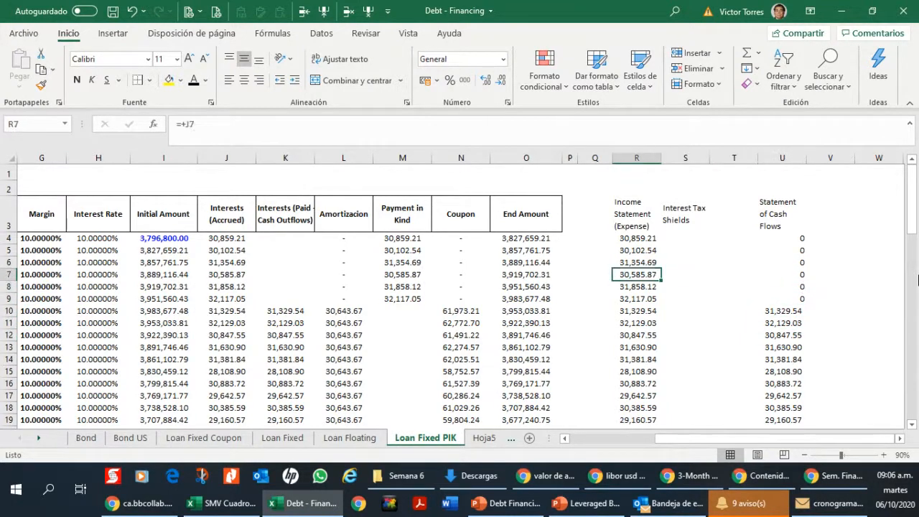
key(Up)
key(Up)
key(Up)
key(Down)
key(Down)
key(Right)
key(Up)
key(Up)
key(Up)
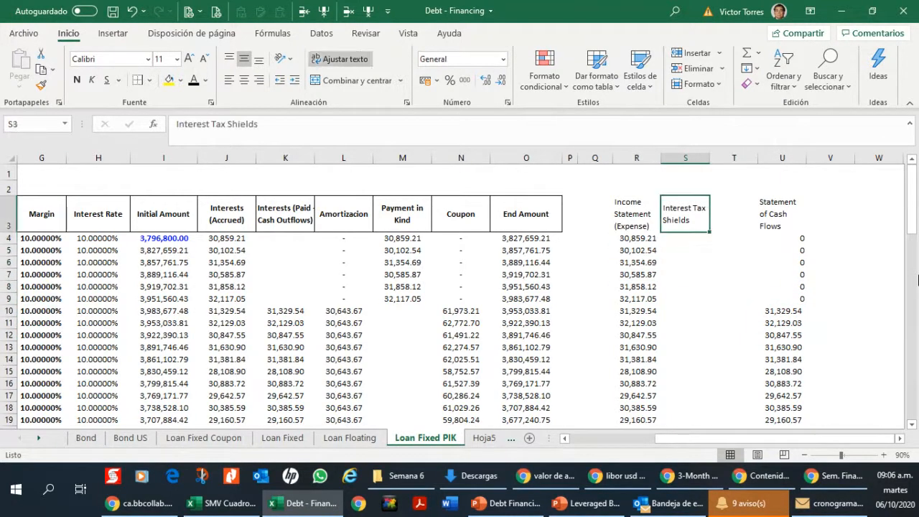
key(Down)
key(Left)
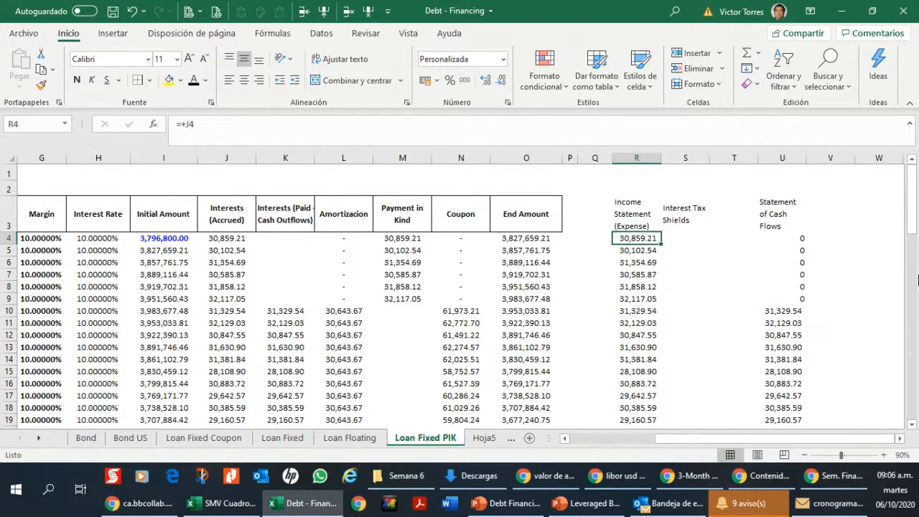
key(Right)
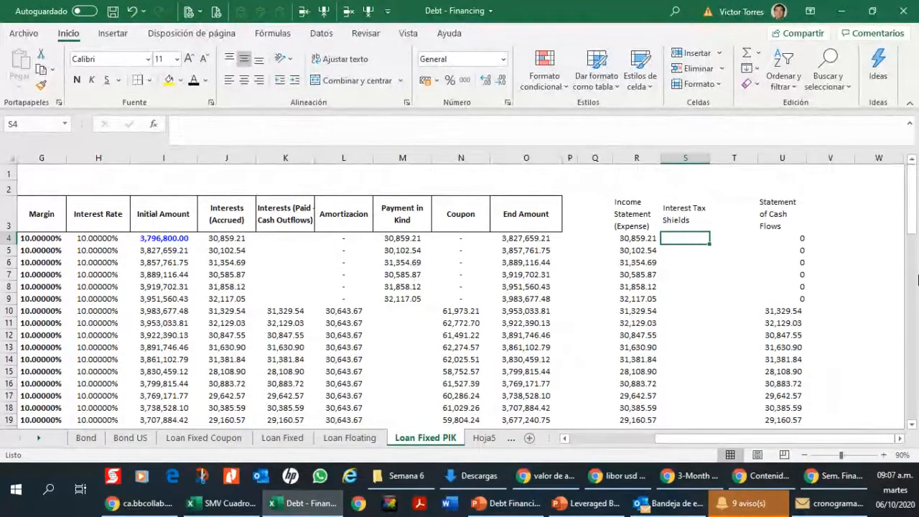
key(Left)
key(Left)
key(Left)
key(Left)
key(Left)
key(Left)
key(Left)
key(Left)
key(Left)
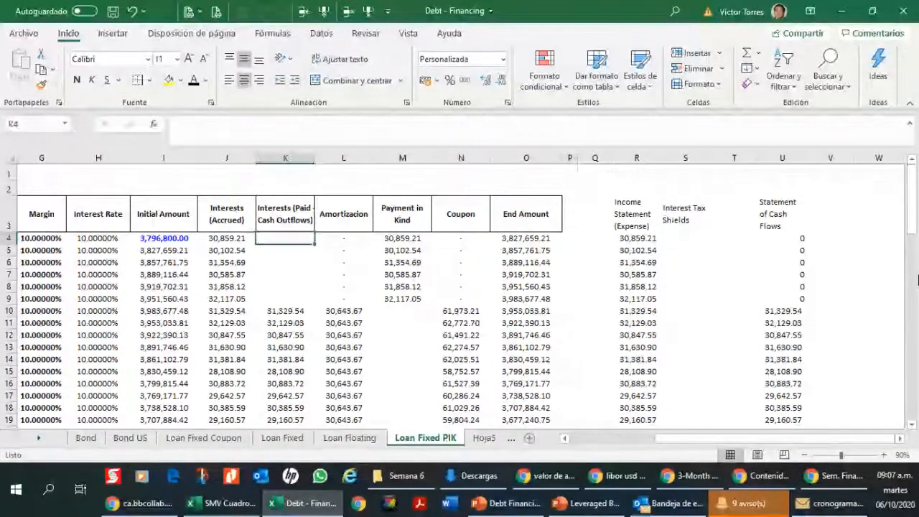
key(Right)
key(Right)
key(Right)
key(Right)
key(Right)
key(Right)
key(Right)
key(Right)
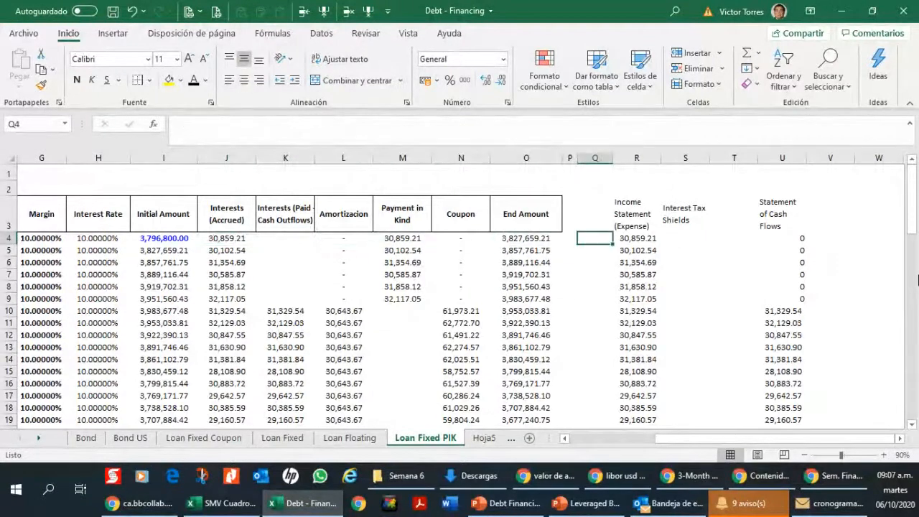
key(Right)
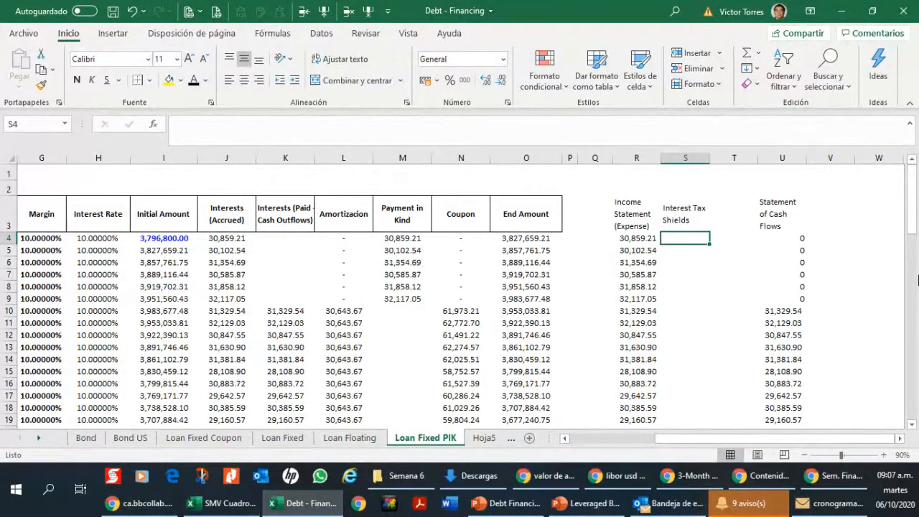
Step: Enter the 29.50% tax rate in cell S2, above the Interest Tax Shields heading
key(Down)
key(Down)
key(Up)
key(Up)
key(Up)
key(Up)
key(Up)
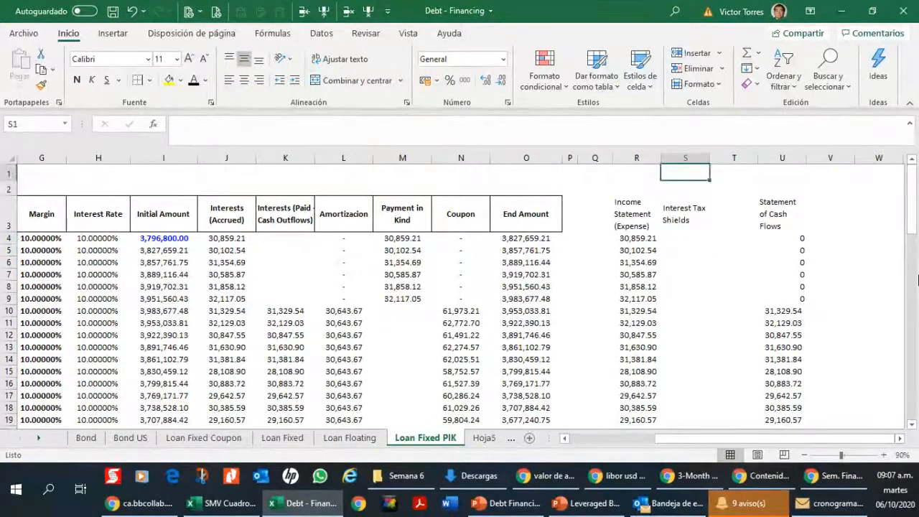
key(Down)
text(29)
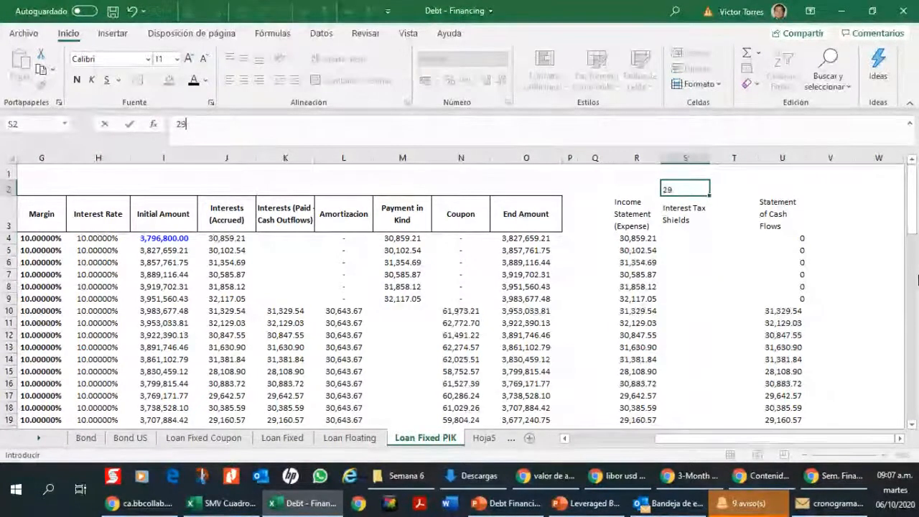
text(.50%)
key(Return)
Step: Calculate the first interest tax shield in S4 with the formula +R4*$S$2, keeping the tax rate reference absolute
key(Down)
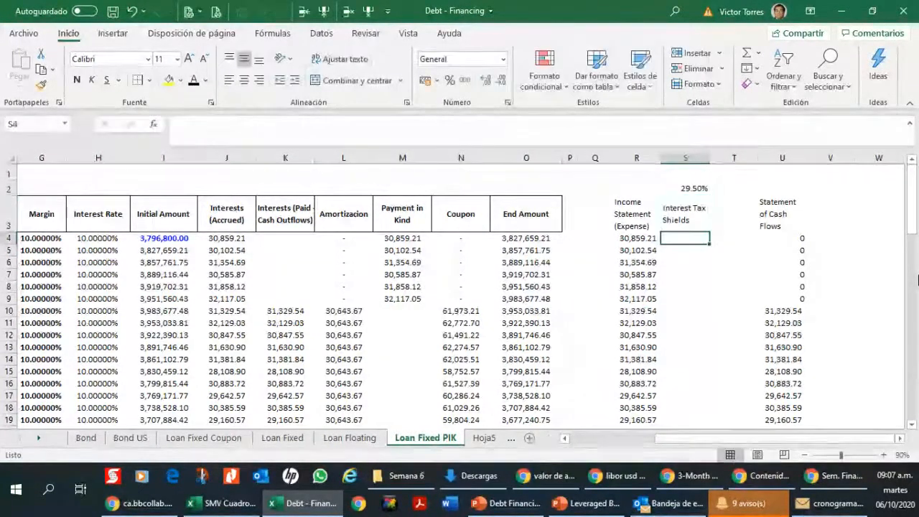
text(+)
key(Left)
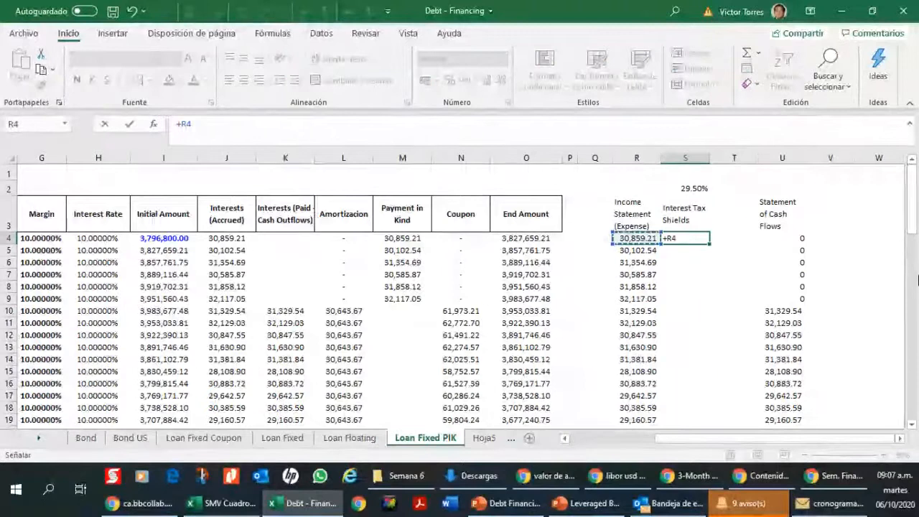
text(*)
key(Up)
key(Up)
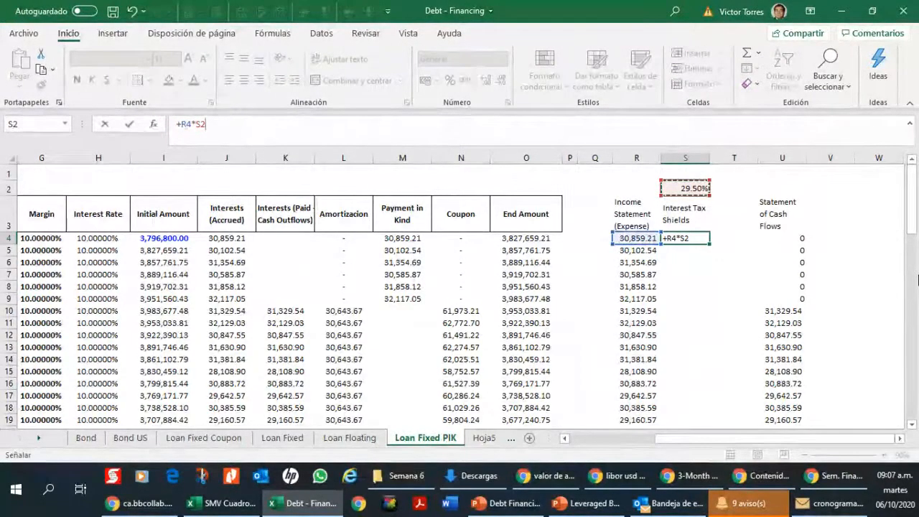
key(F4)
key(Return)
Step: Copy the interest tax shield formula from S4 down to S5:S75, the last period of the loan
key(Up)
key(ctrl+c)
key(Down)
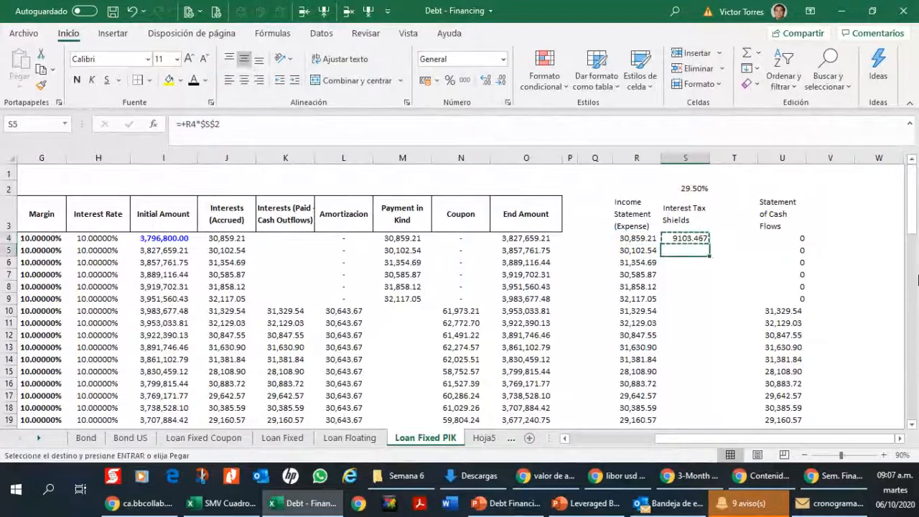
key(Left)
key(ctrl+Down)
key(Right)
key(ctrl+shift+Up)
key(shift+Page_Down)
key(shift+Page_Down)
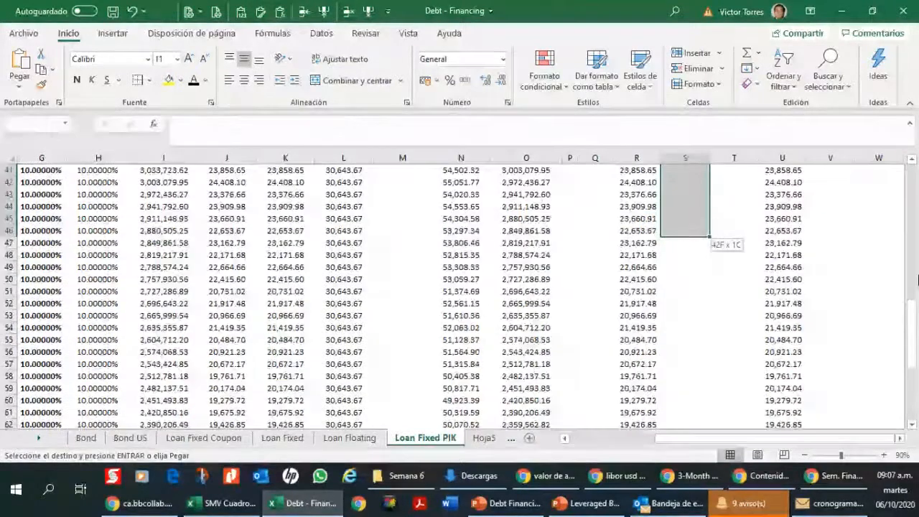
key(shift+Down)
key(shift+Down)
key(shift+Down)
key(shift+Down)
key(shift+Down)
key(shift+Down)
key(shift+Down)
key(shift+Down)
key(shift+Down)
key(shift+Down)
key(shift+Down)
key(shift+Down)
key(shift+Down)
key(shift+Down)
key(shift+Down)
key(shift+Down)
key(shift+Down)
key(shift+Down)
key(shift+Down)
key(shift+Down)
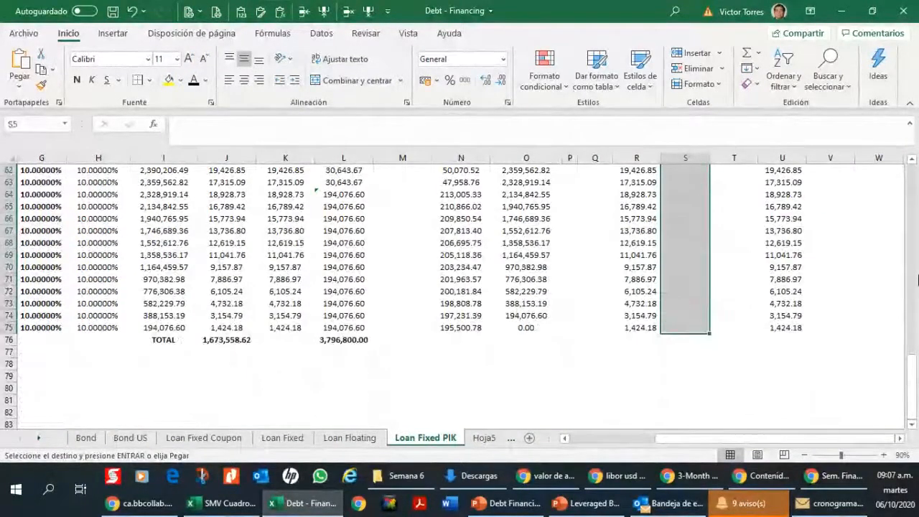
key(ctrl+v)
key(Up)
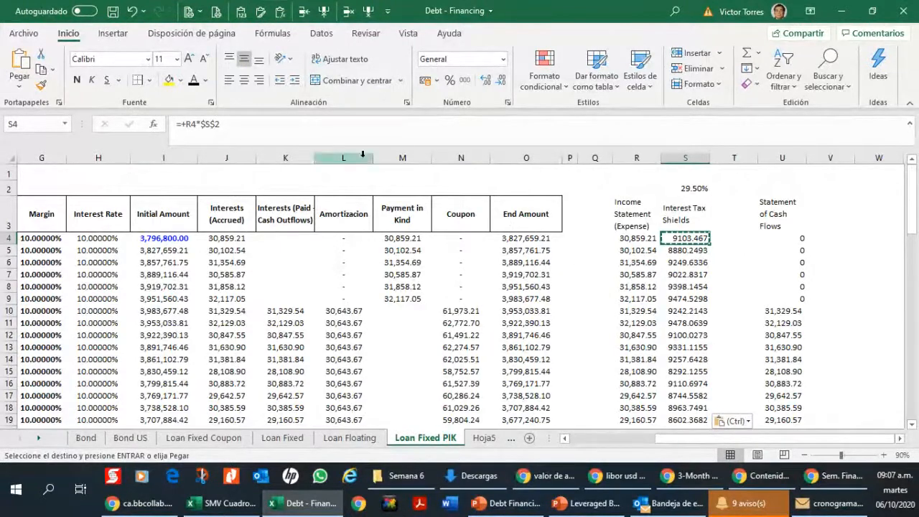
Step: Correct the column heading "Amortizacion" in L3 to "Amortization"
click(358, 213)
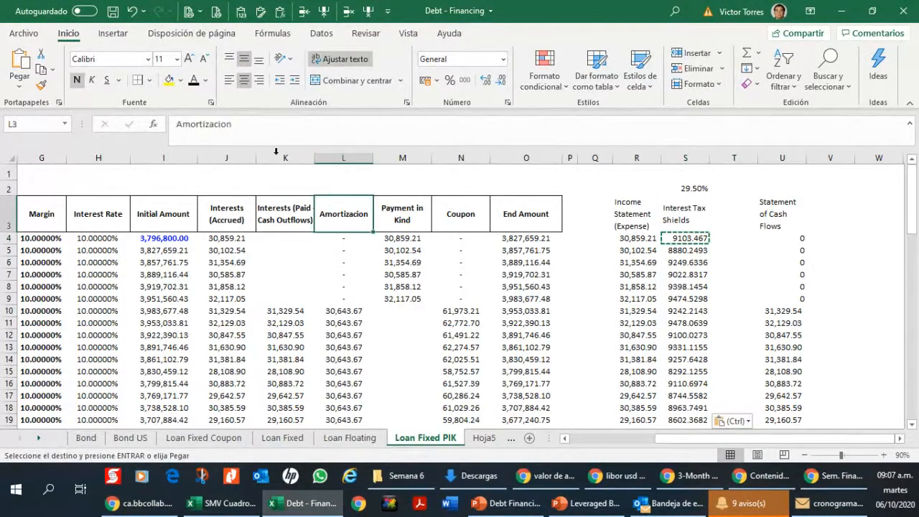
click(224, 125)
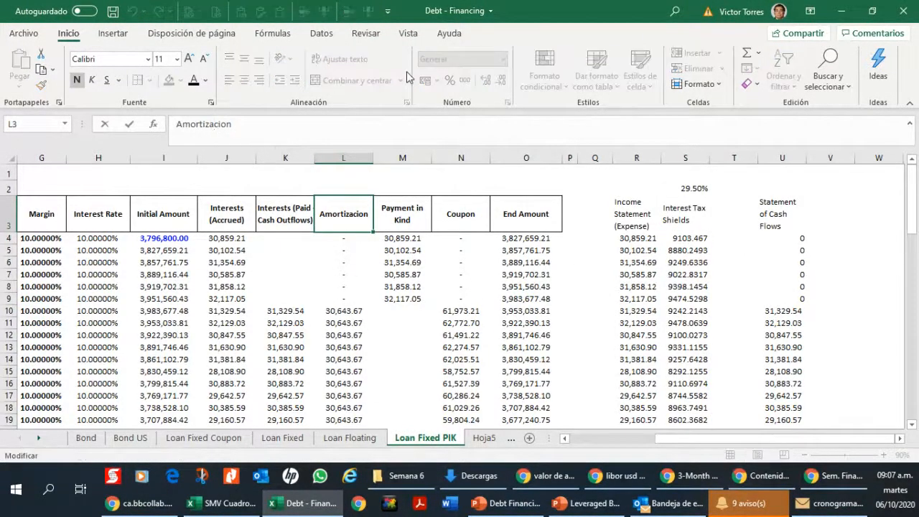
key(BackSpace)
text(t)
key(Return)
key(Down)
key(Down)
key(Down)
key(Down)
key(Down)
key(Down)
key(Down)
key(Down)
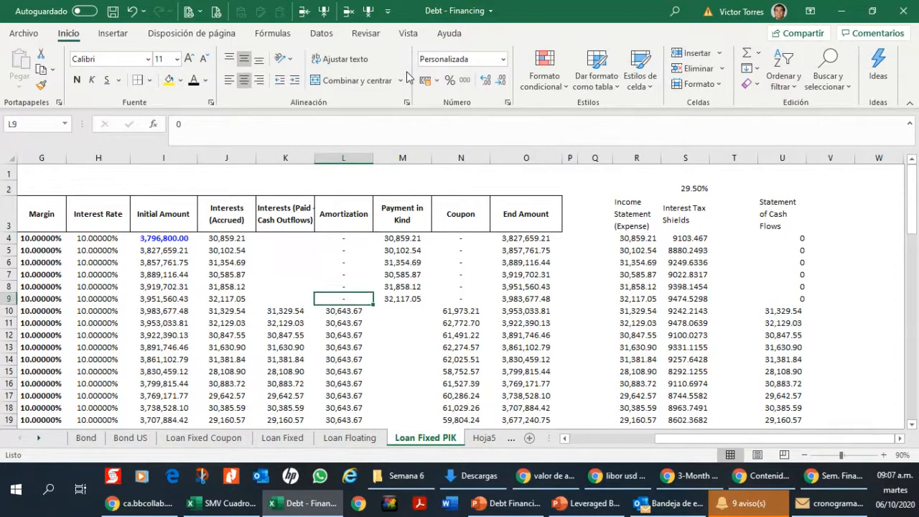
key(Down)
key(Down)
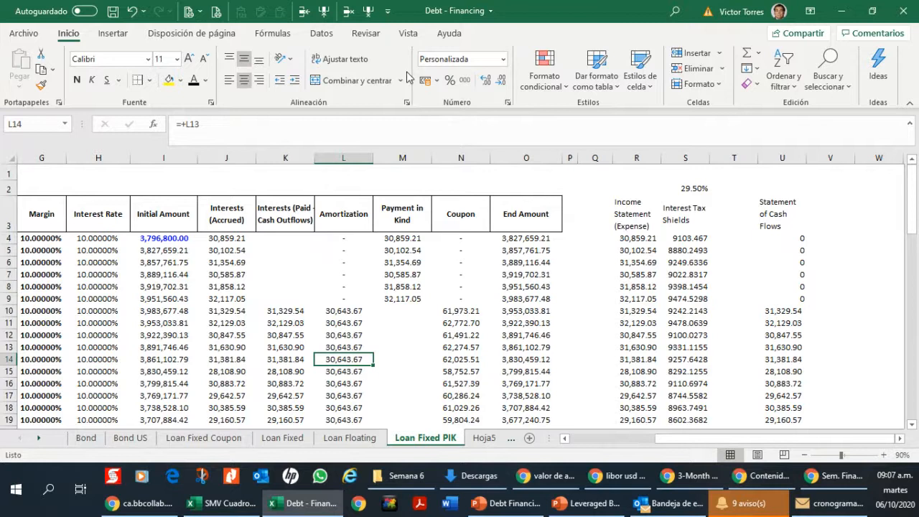
Step: Insert a new worksheet and place it between the Loan Floating and Loan Fixed PIK sheets
click(477, 444)
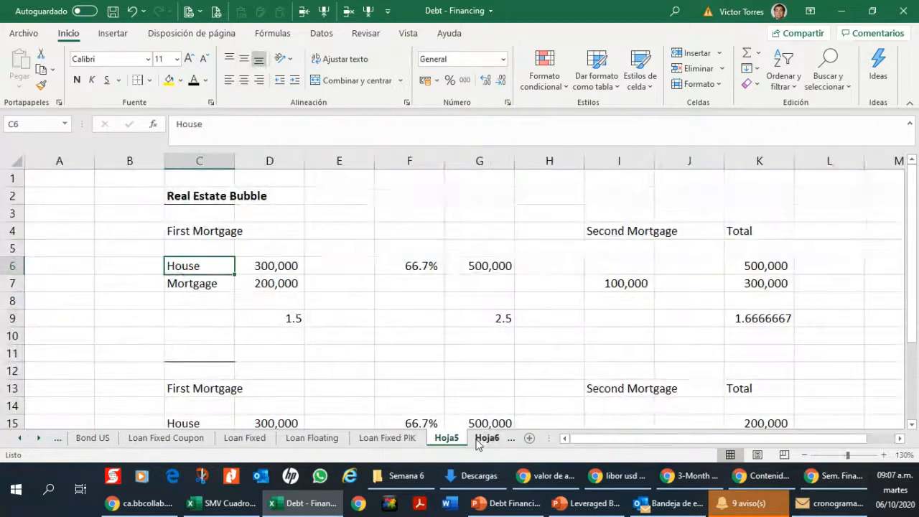
click(389, 438)
click(529, 438)
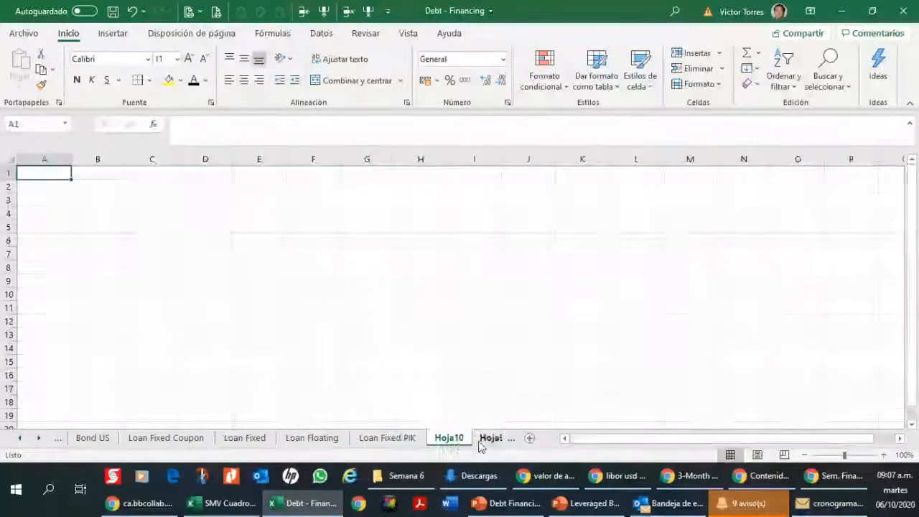
drag(447, 438, 394, 442)
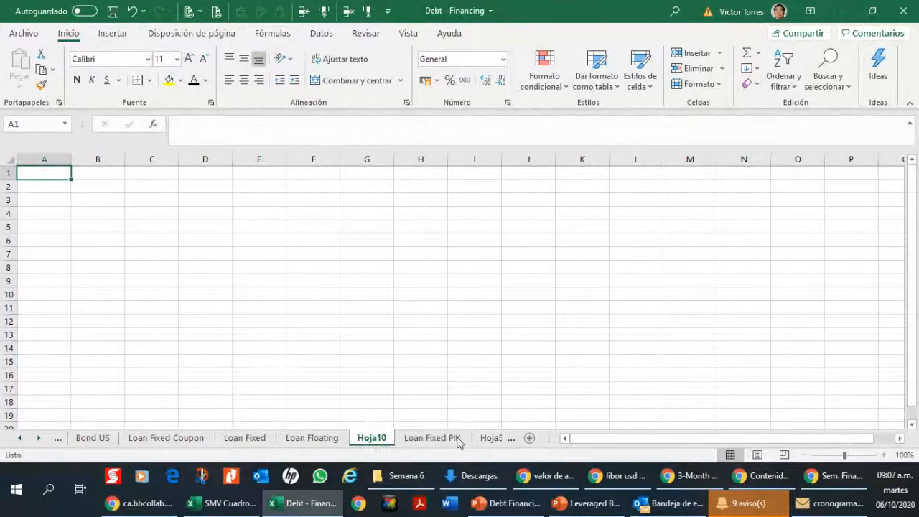
Step: Rename the new worksheet as Debt Schedule
drag(360, 441, 448, 435)
text(Debt S)
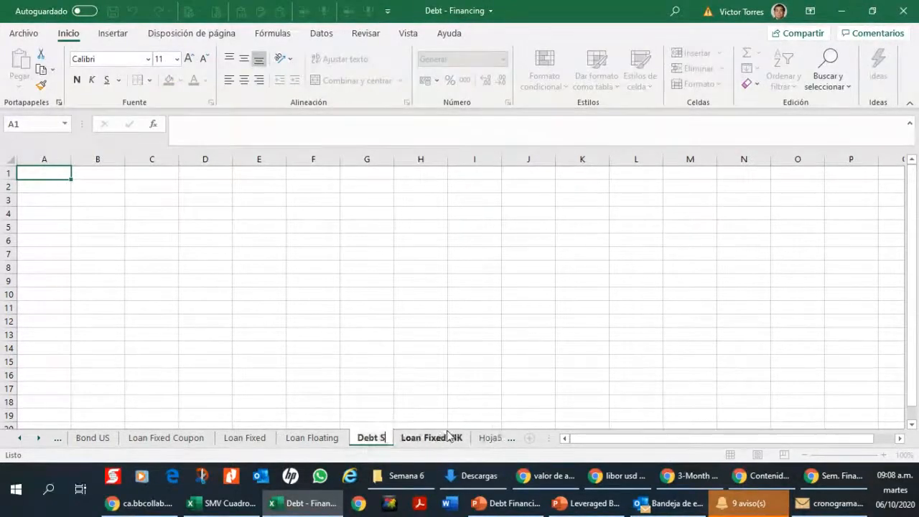
text(chedule)
key(Return)
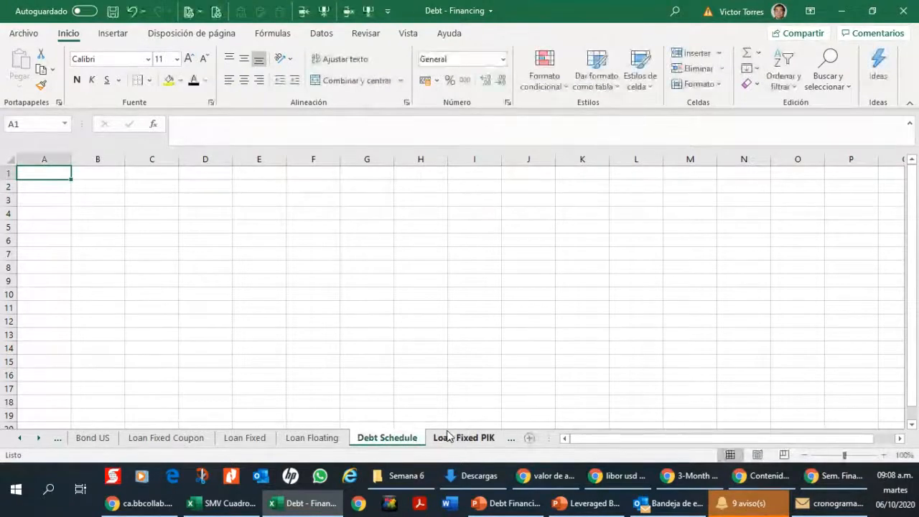
Step: Move the Bond sheet so that it comes right after the Bond US sheet
click(98, 227)
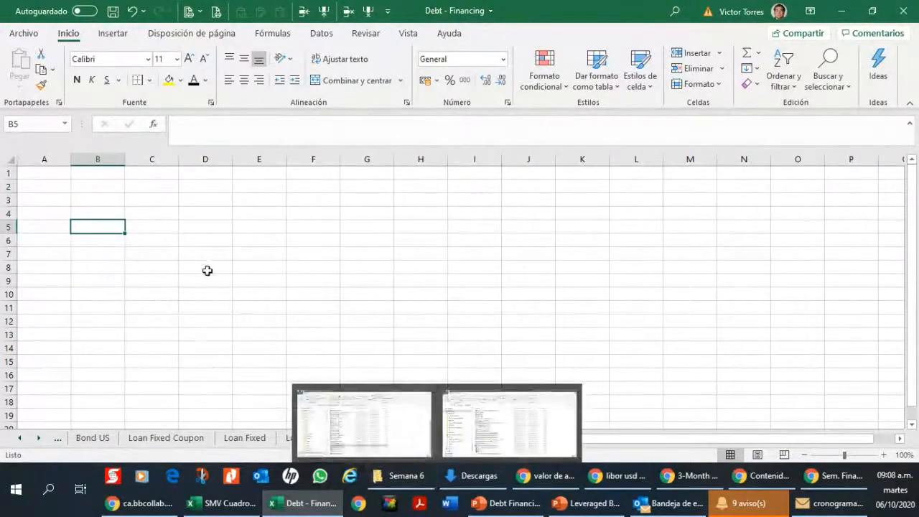
click(181, 439)
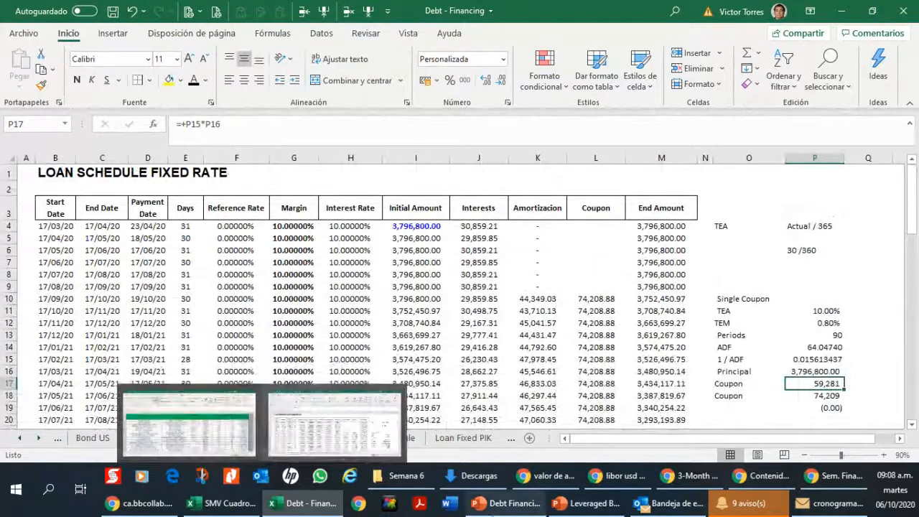
click(92, 437)
click(20, 439)
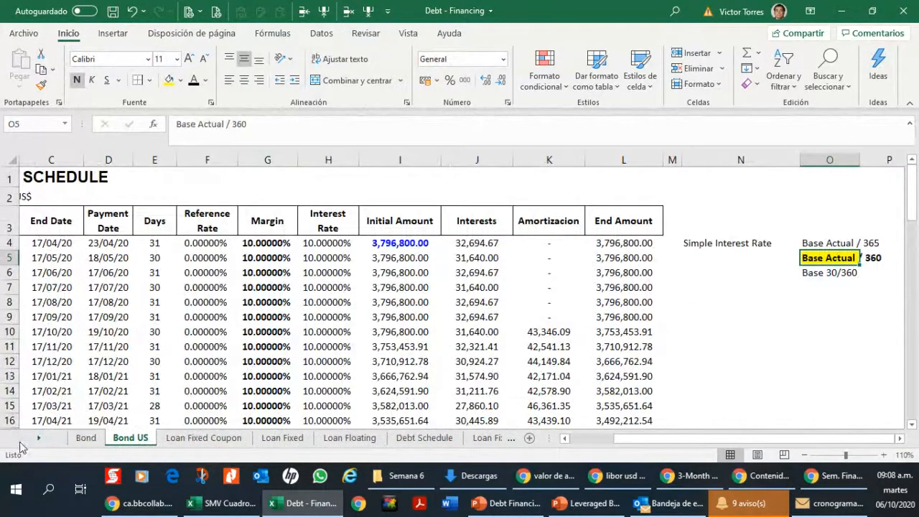
click(92, 440)
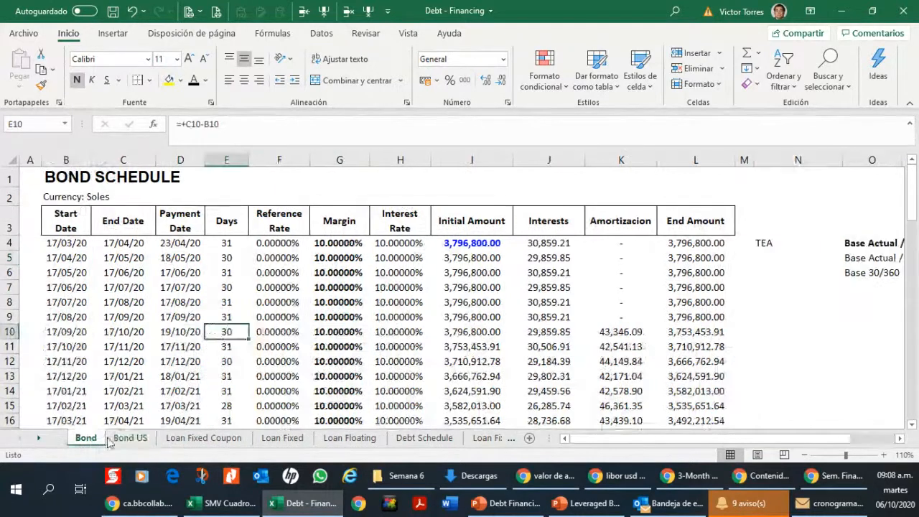
drag(108, 441, 155, 439)
Step: Enter the title "Debt Schedule" in cell B2 of the Debt Schedule sheet
click(425, 438)
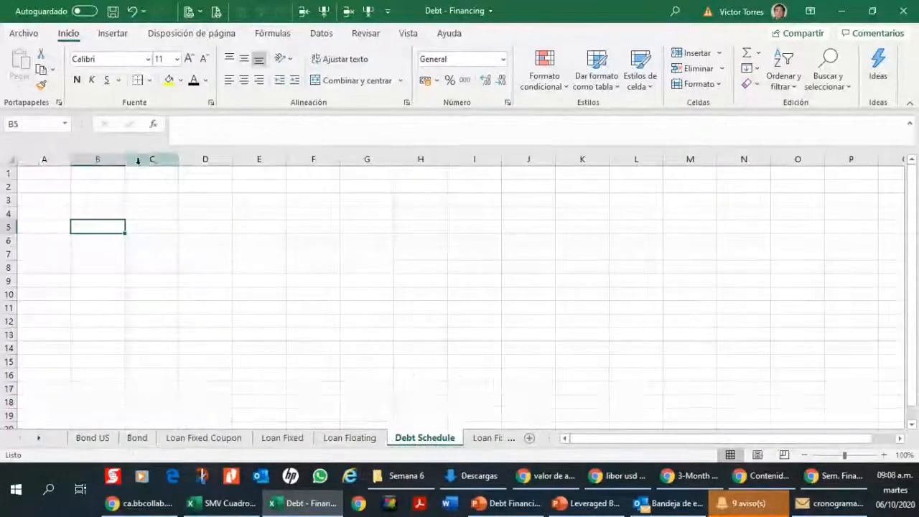
click(100, 198)
click(120, 187)
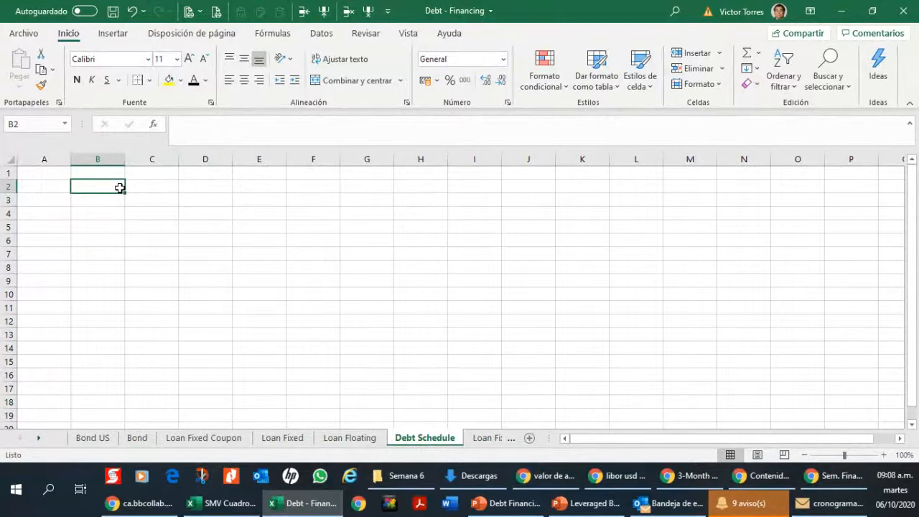
text(Debt Sch)
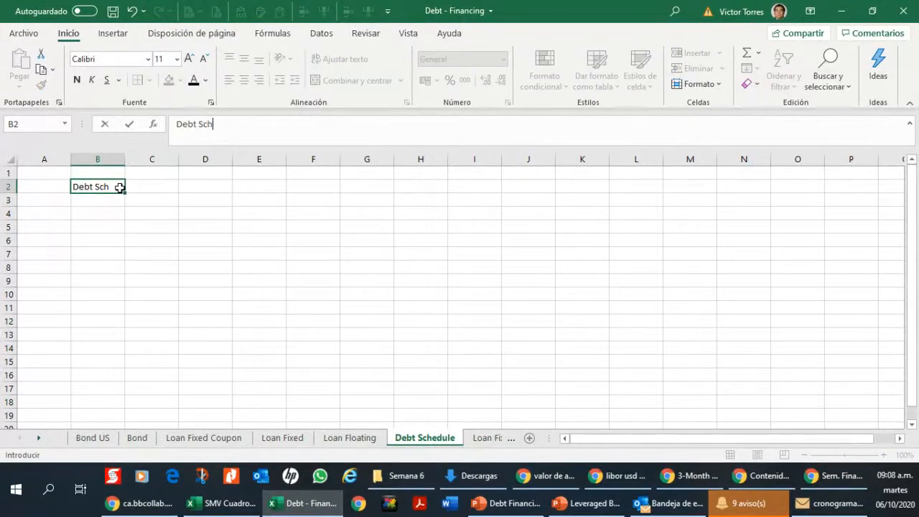
text(edule)
key(Return)
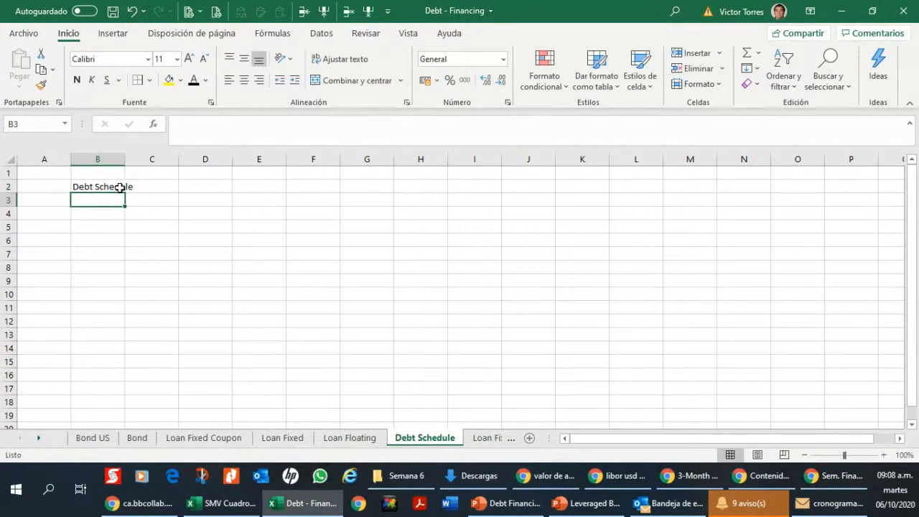
Step: Enter the year headings 2021, 2022 and 2023 in cells C4 to E4
key(Down)
key(Right)
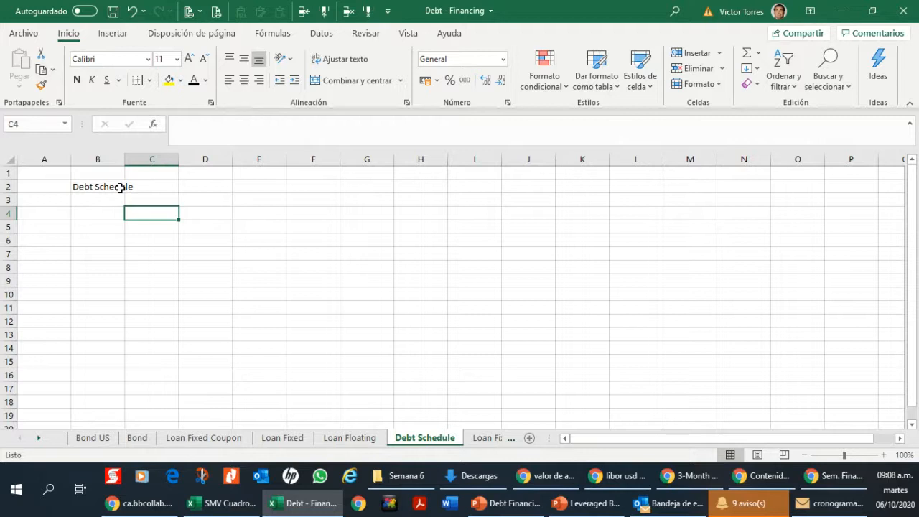
text(2021)
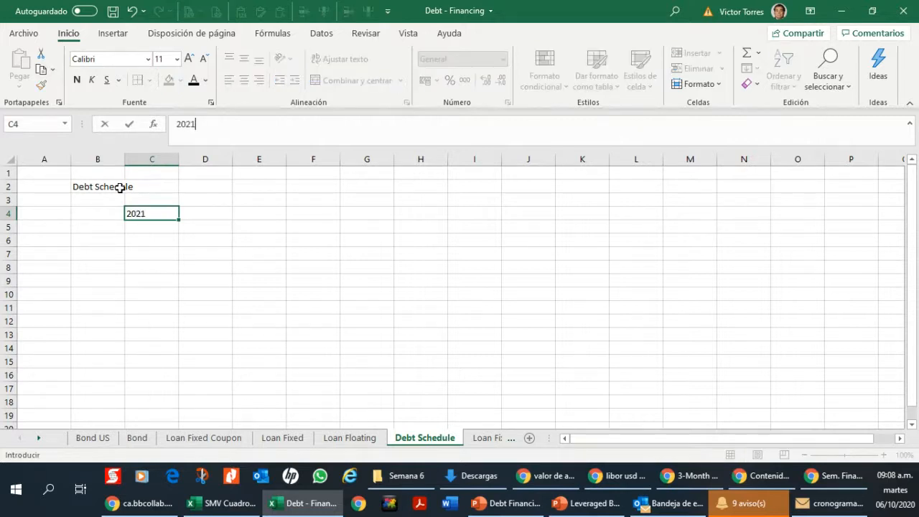
key(Tab)
text(2022)
key(Tab)
text(20)
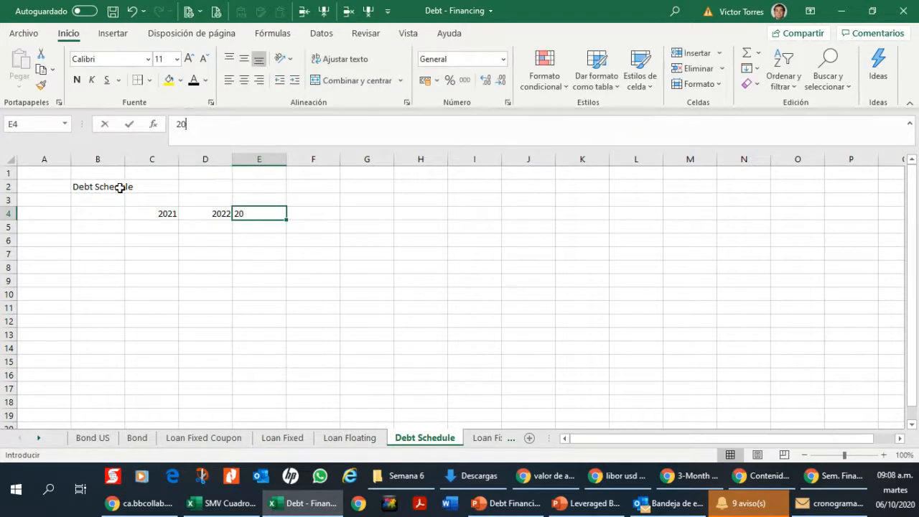
text(23)
key(Tab)
text(+E4+)
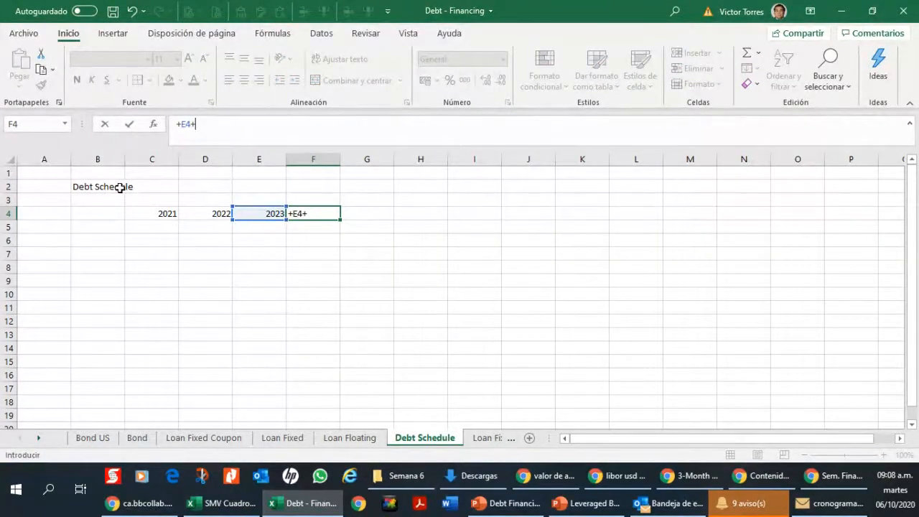
key(Escape)
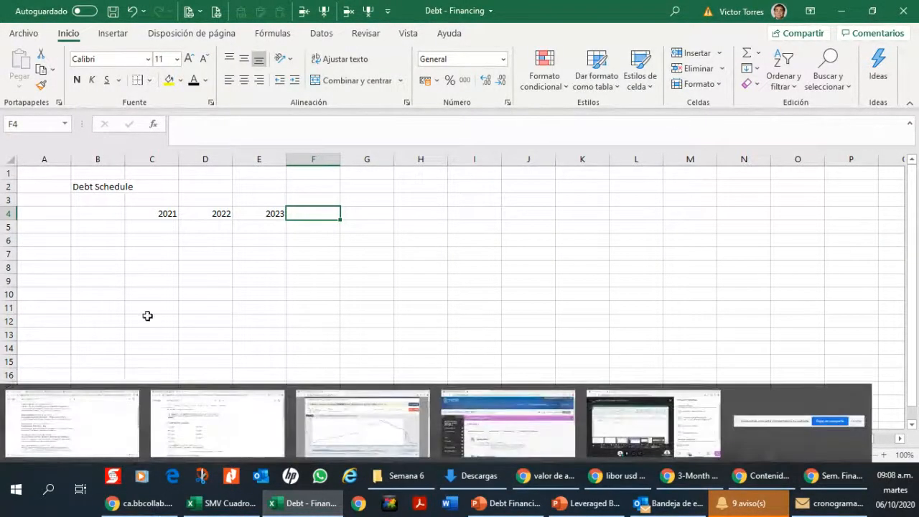
Step: Look through the Bond, Loan Fixed Coupon, Loan Fixed and Loan Floating sheets, then return to Debt Schedule
click(137, 437)
click(204, 437)
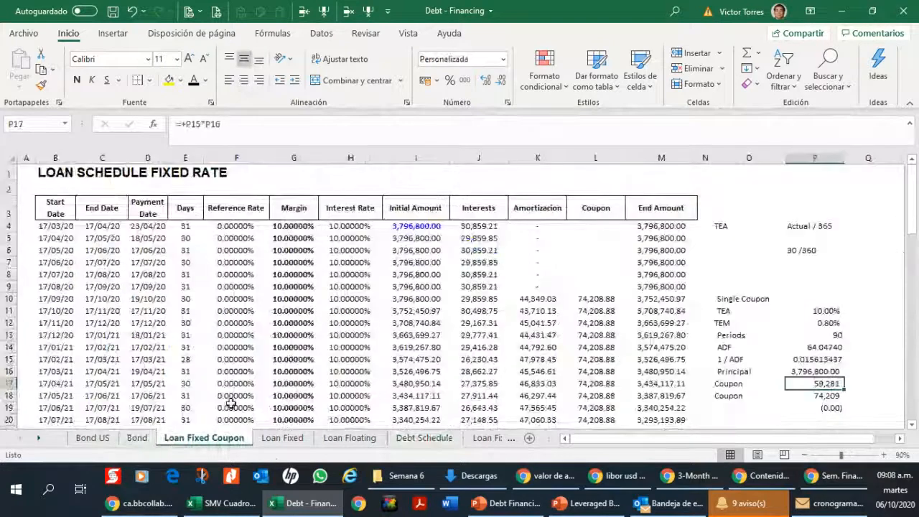
click(282, 437)
click(350, 438)
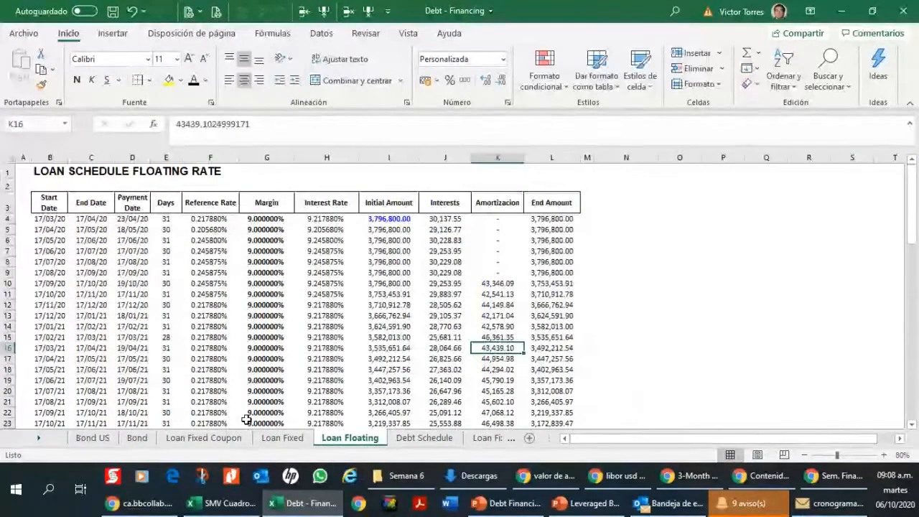
click(421, 437)
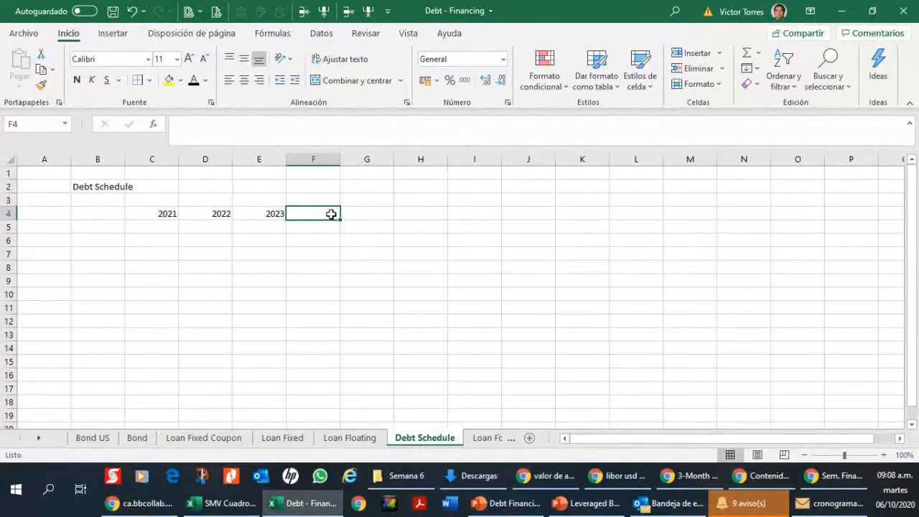
Step: Extend the year headings to 2025 in F4:G4 with a formula adding 1 to the previous year, leaving H4 empty
text(=+)
key(Left)
text(+1)
key(ctrl+Return)
key(ctrl+c)
key(Right)
key(ctrl+v)
key(Right)
key(ctrl+v)
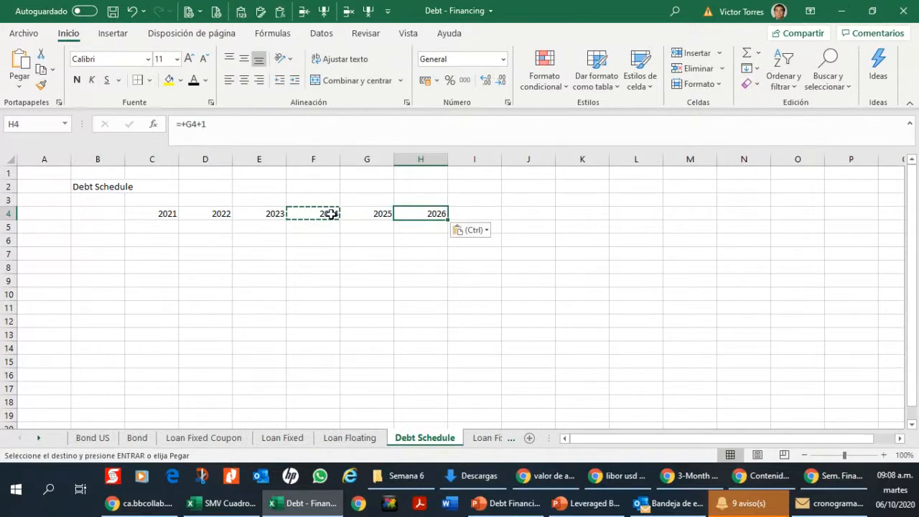
key(Escape)
key(Delete)
key(Left)
key(Left)
key(Left)
key(Left)
key(Left)
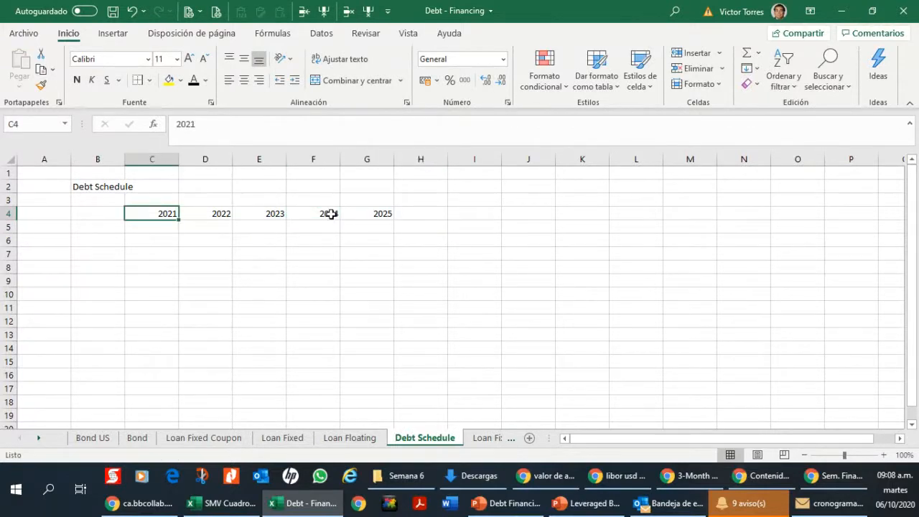
key(Down)
key(Left)
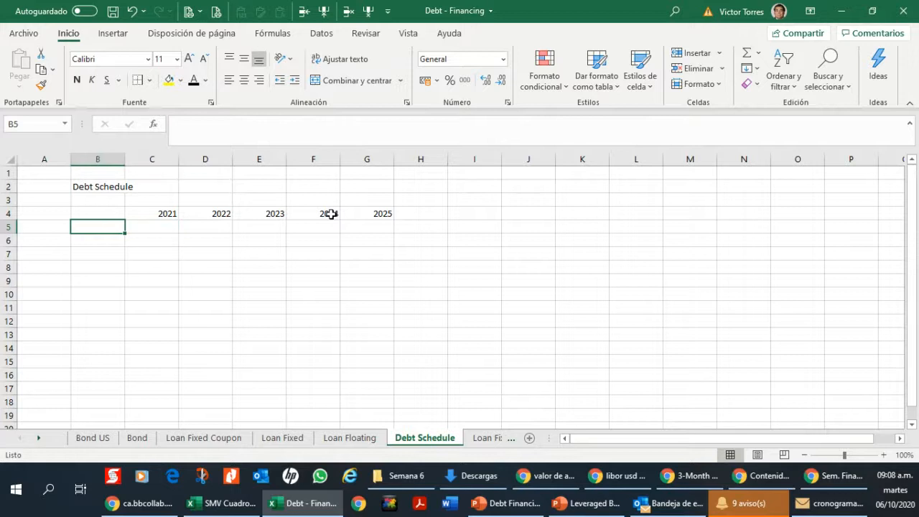
right_click(330, 214)
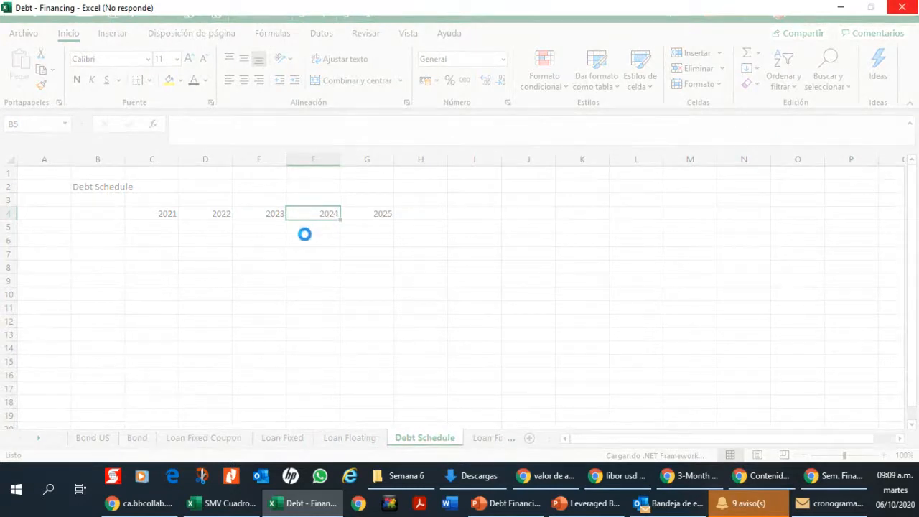
mouse_move(276, 513)
click(383, 241)
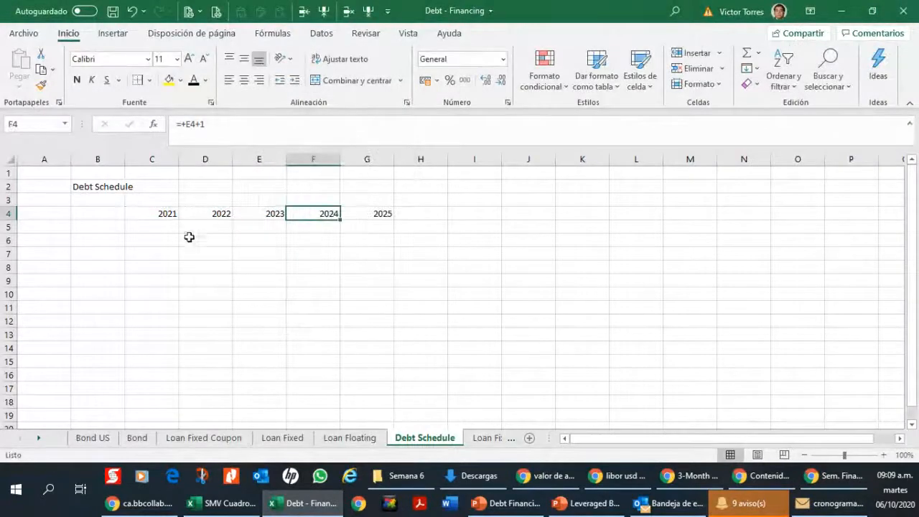
Step: Enter the row labels "Bond" in B5 and "Loand Fixed" in B6
click(151, 227)
click(100, 228)
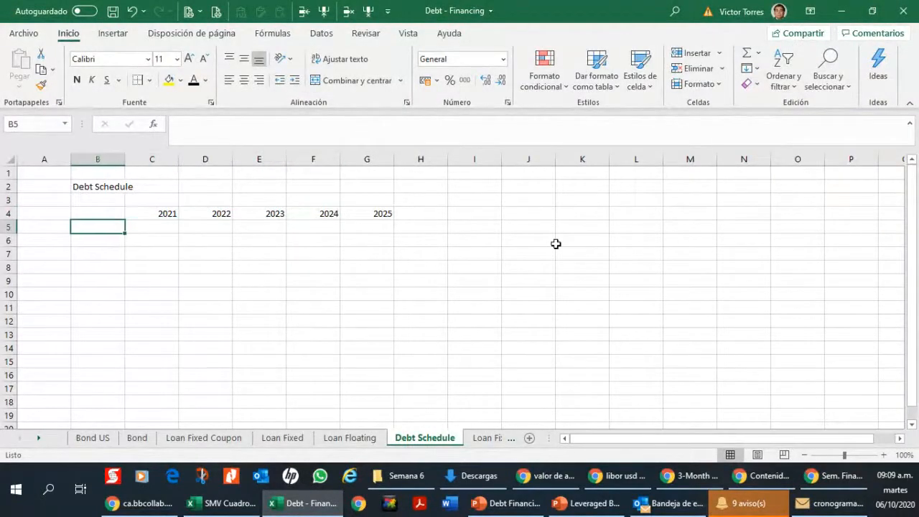
text(Bon)
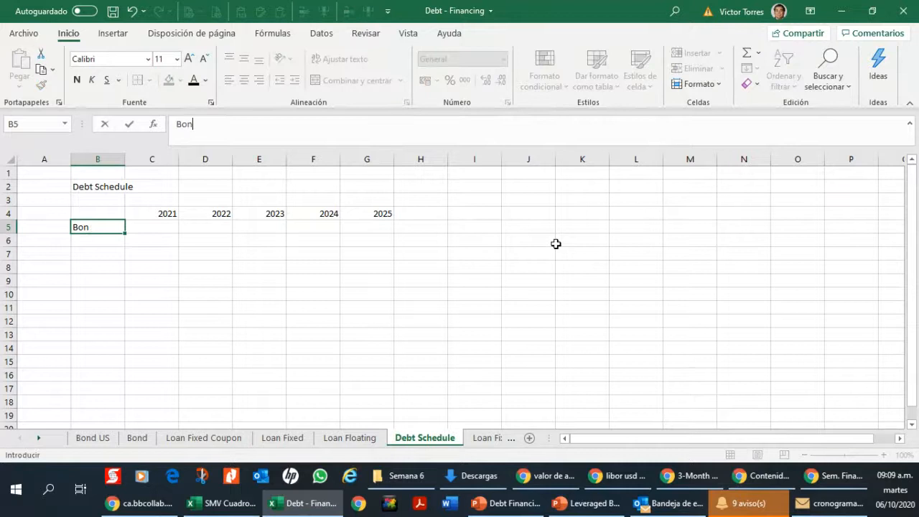
text(d)
key(Return)
text(Ko)
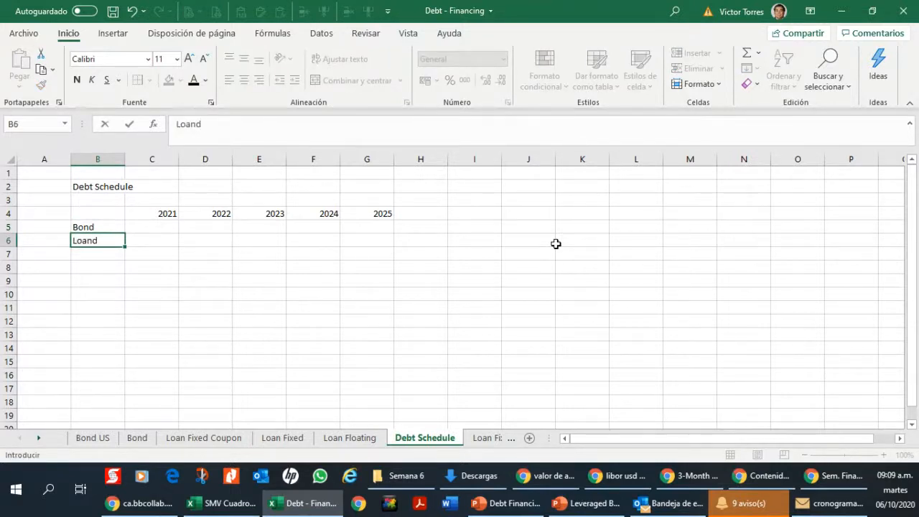
key(Return)
Step: Enter the row labels "Loan Fiex" in B7 and "Loan Floating" in B8, and widen column B to fit them
text(Lond)
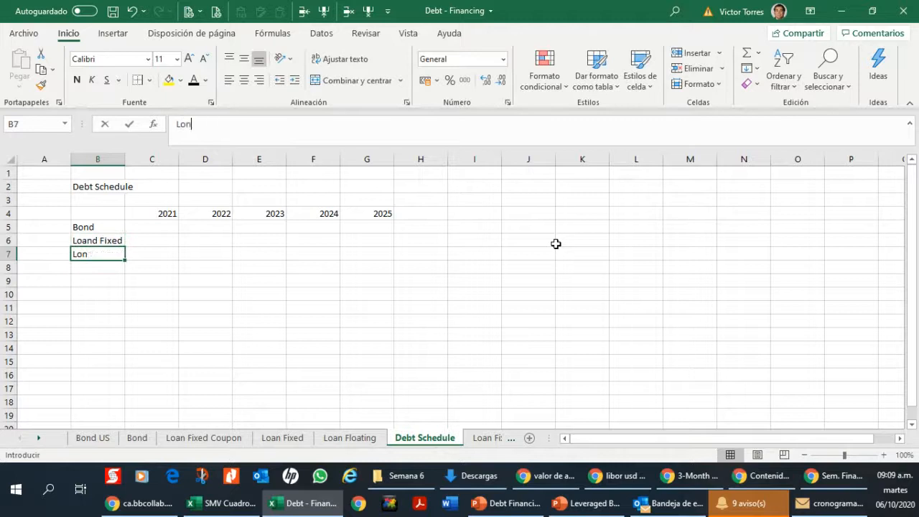
key(BackSpace)
text(an )
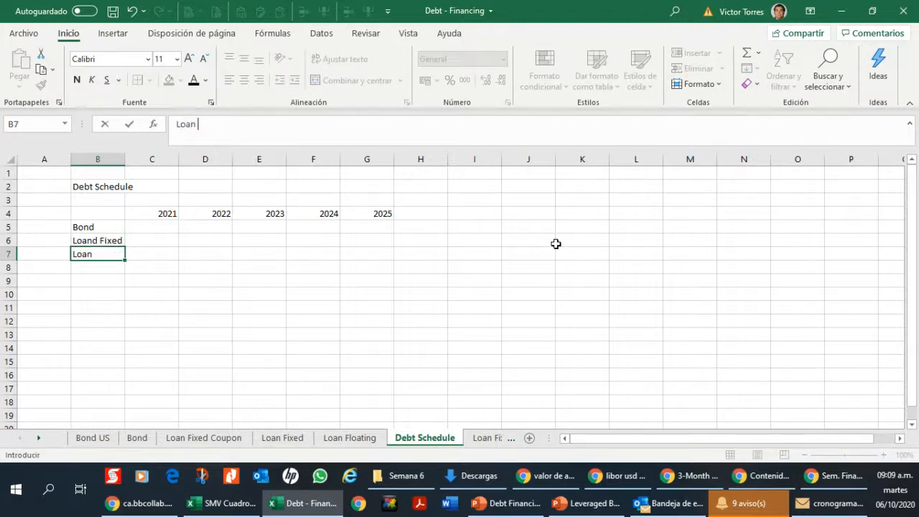
text(Fiex)
key(Return)
text(L)
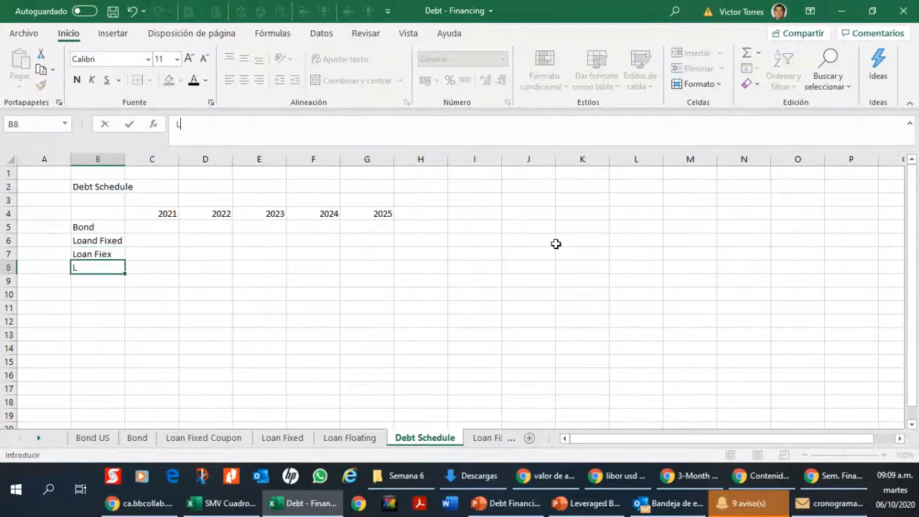
text(oan Floating)
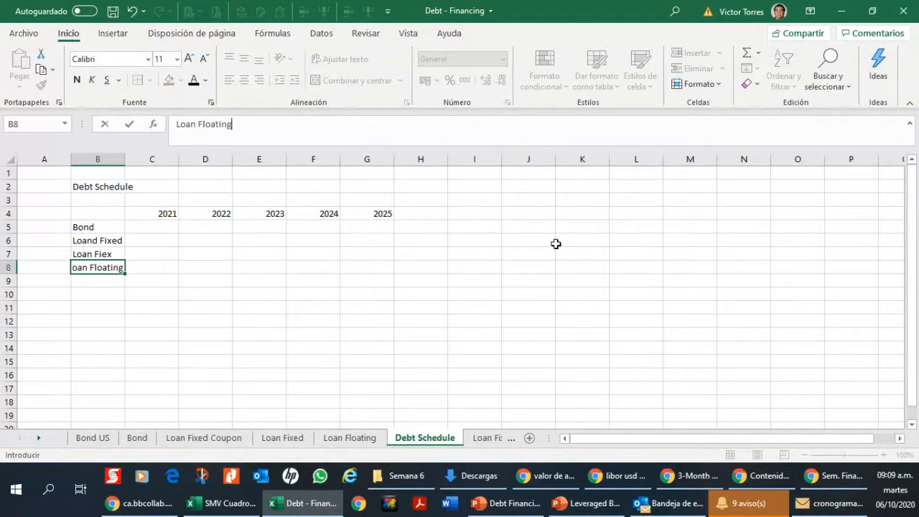
key(Return)
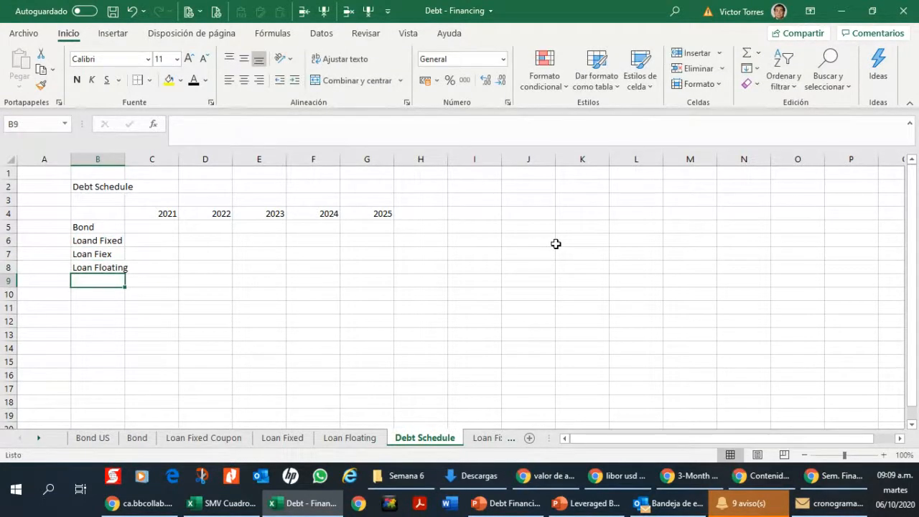
drag(125, 153, 145, 154)
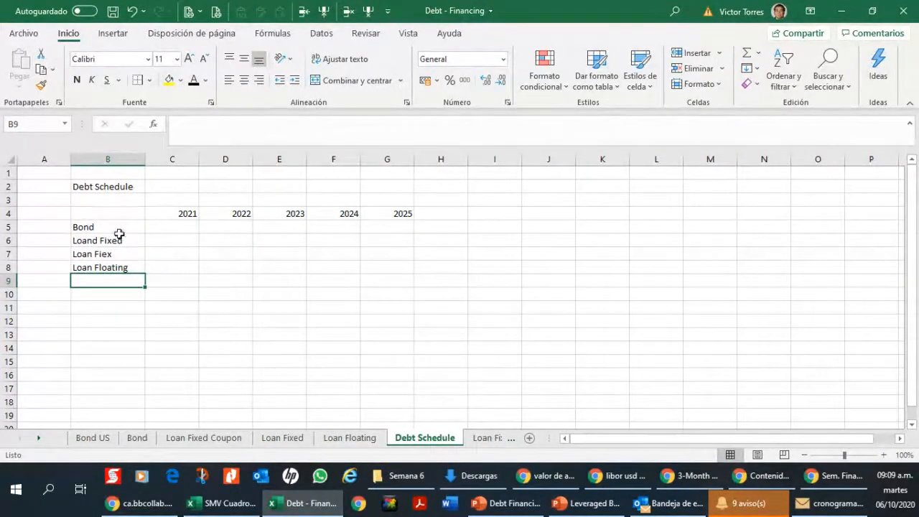
Step: Enter the heading "Principal Payments" in B4 and widen column B to show it in full
click(110, 212)
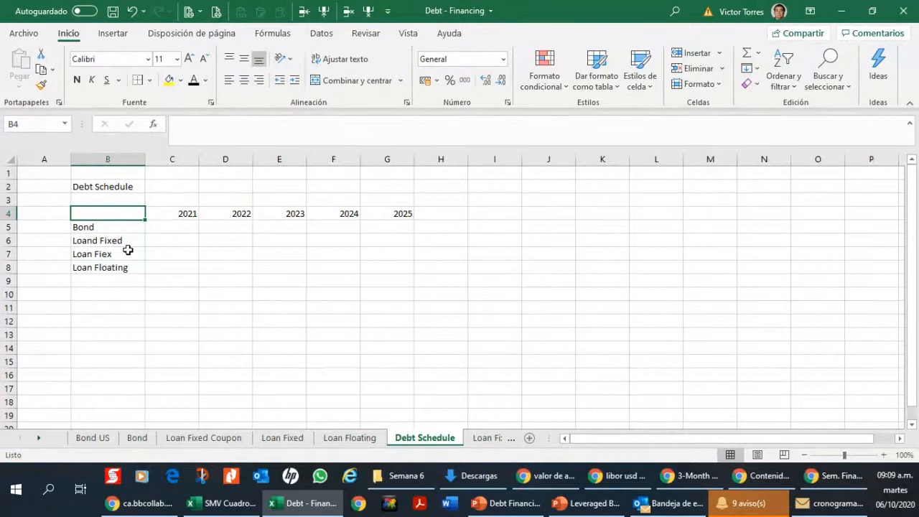
text(Am)
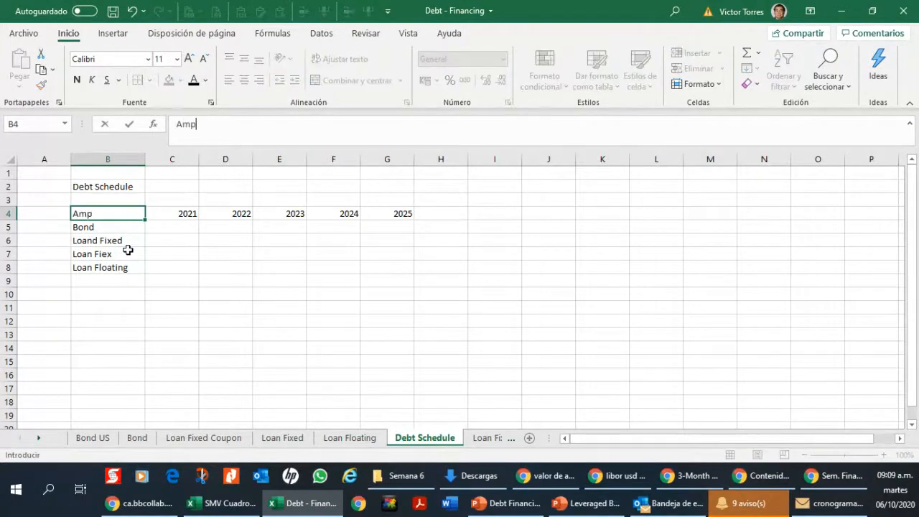
text(p)
key(BackSpace)
key(BackSpace)
text(Principal Paymetn)
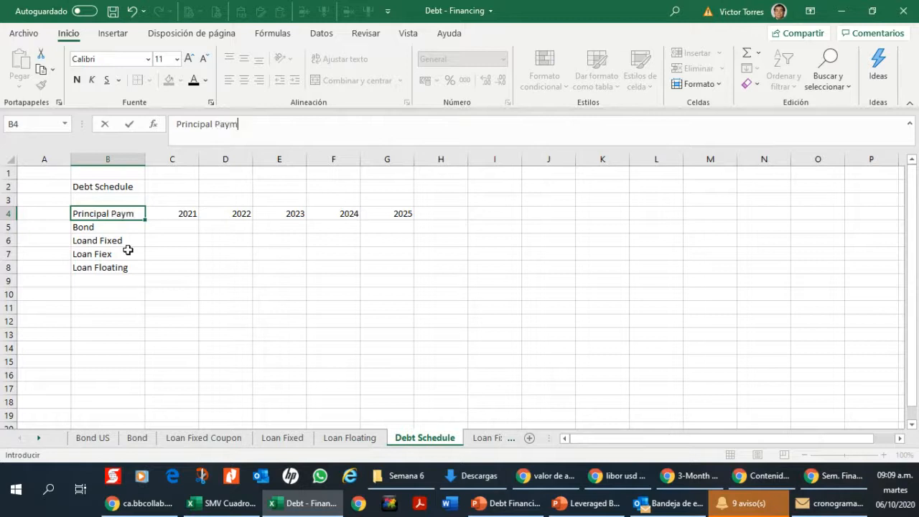
key(BackSpace)
key(BackSpace)
text(nts)
key(Return)
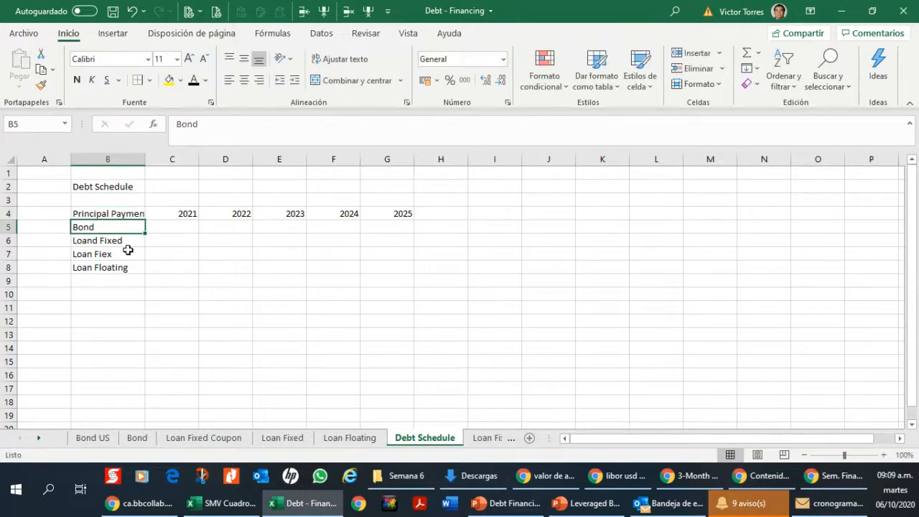
drag(145, 159, 157, 158)
click(124, 294)
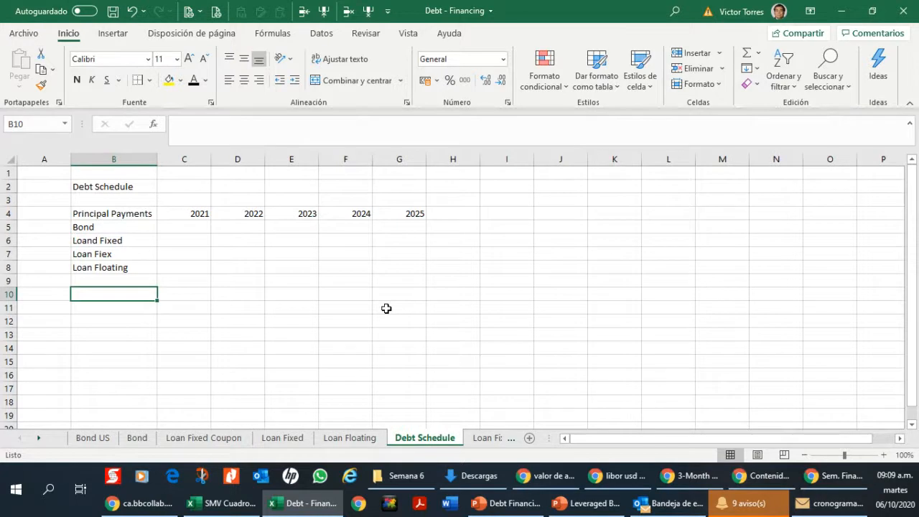
Step: Enter the heading "Interest Payments" in B10 and move it down to B11
text(Intere)
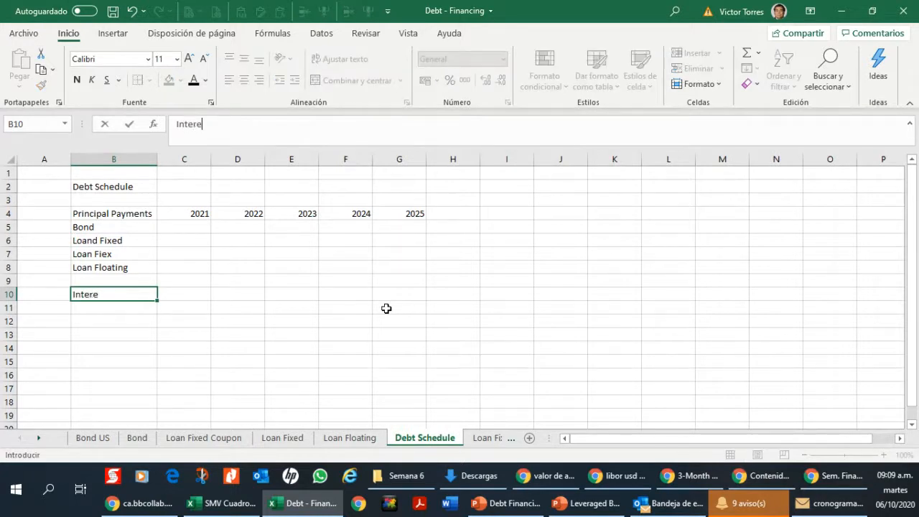
text(st Payments)
key(Up)
key(Down)
key(ctrl+c)
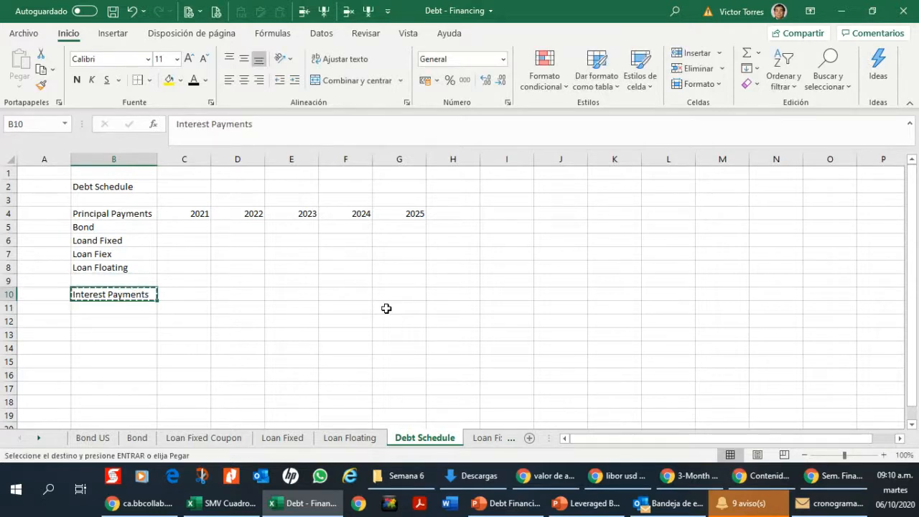
key(Down)
key(Return)
Step: Start a SUMAR.SI formula in C5 for the 2021 bond principal, using the Bond sheet's payment dates D4:D75 as the range
key(Right)
key(Up)
key(Up)
key(Up)
key(Up)
key(Up)
key(Up)
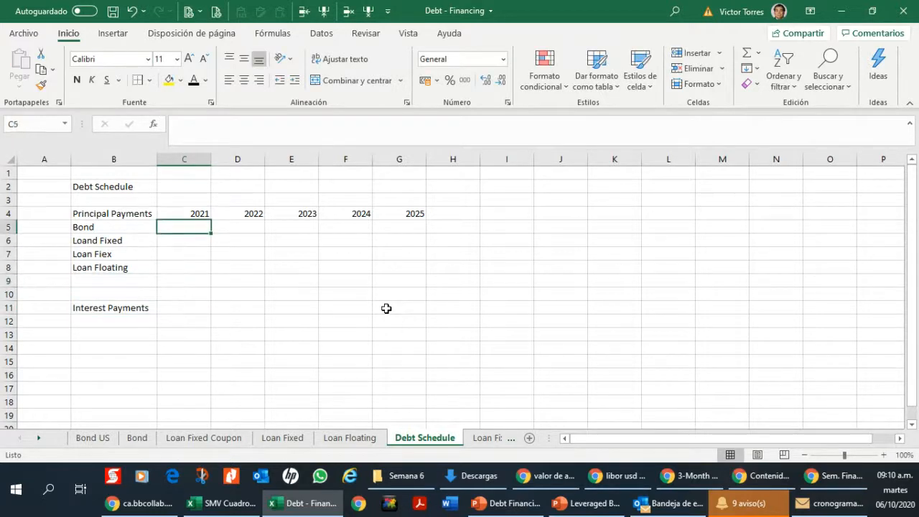
text(+sumar)
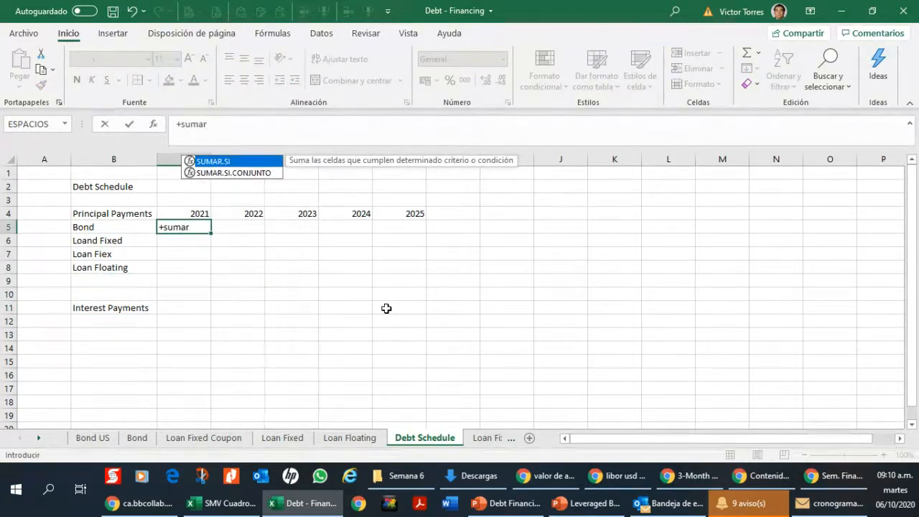
text(.si()
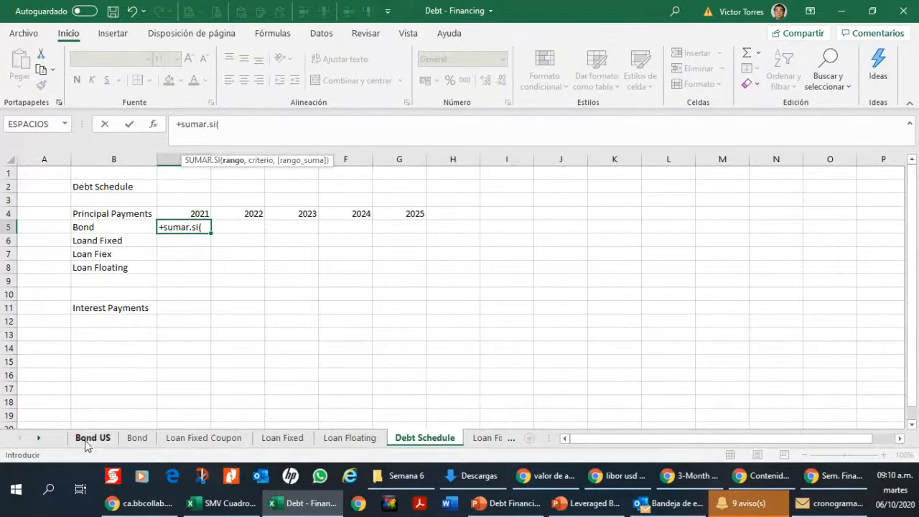
click(144, 442)
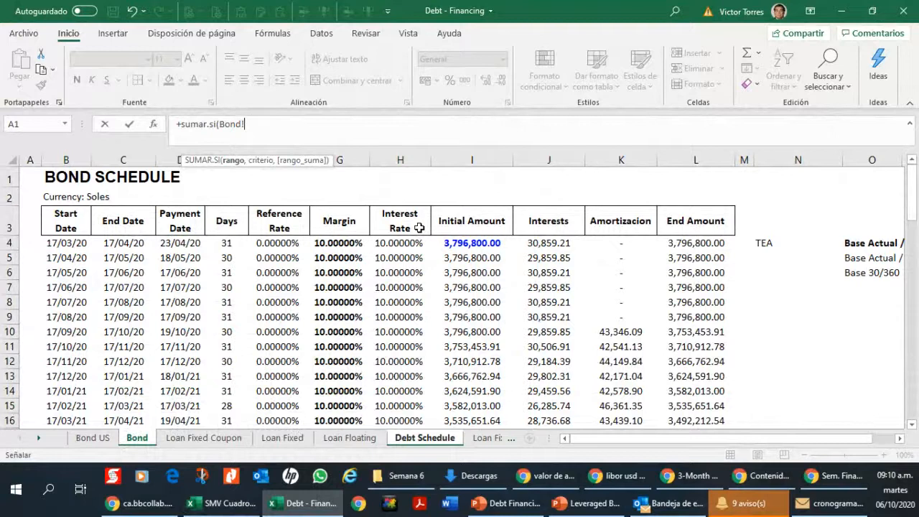
click(180, 243)
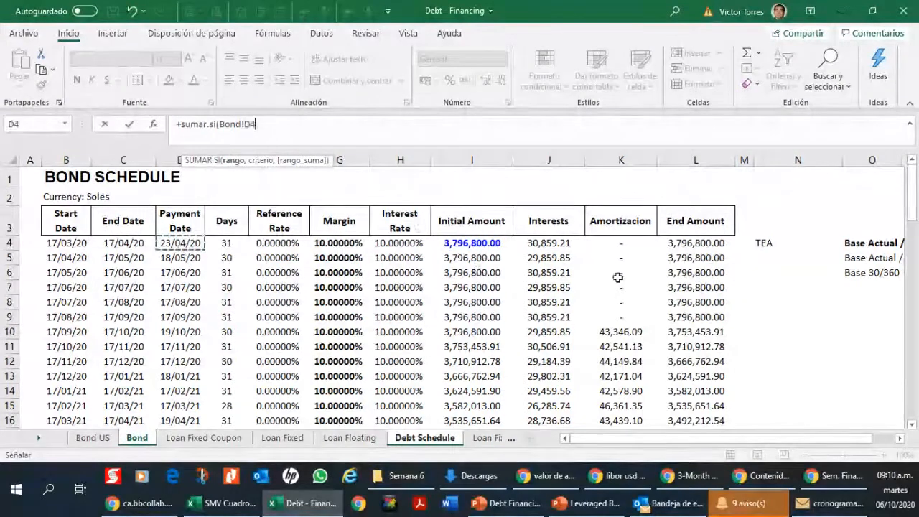
key(ctrl+shift+Down)
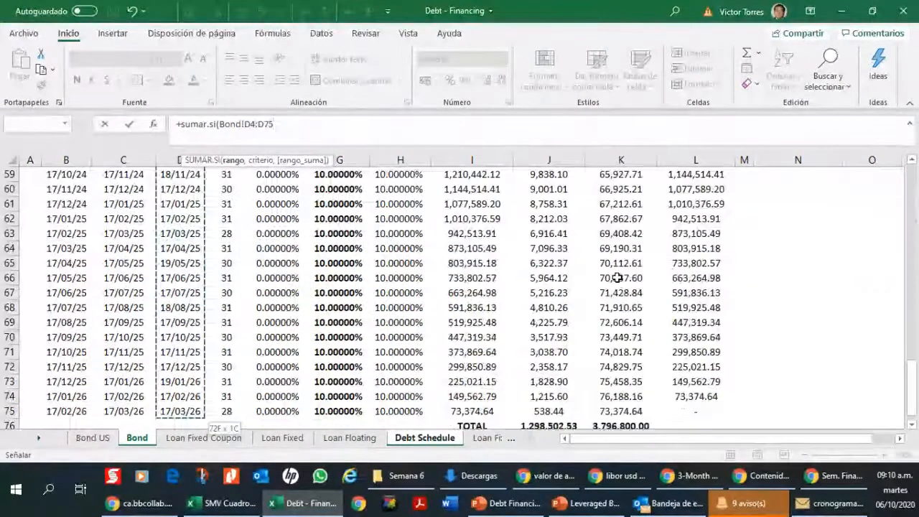
text(;)
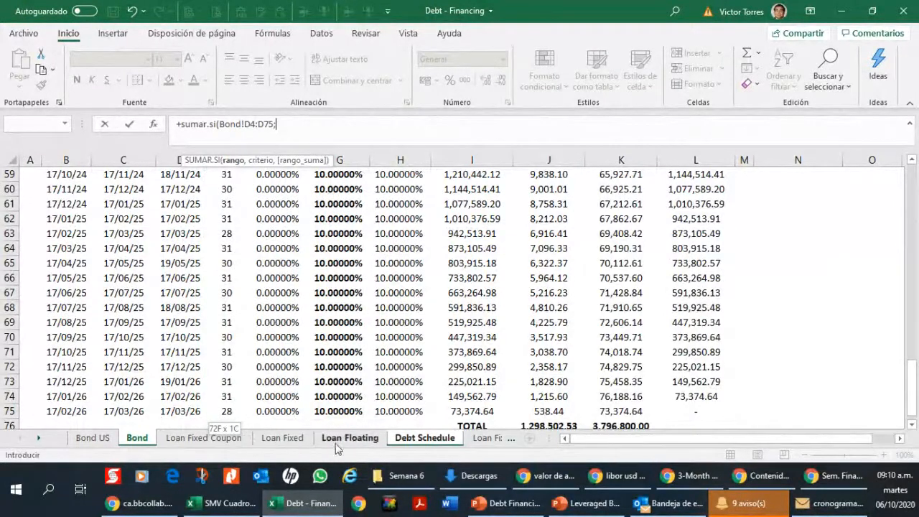
Step: Replace the semicolon in the C5 formula with a comma and use the 2021 heading in C4 as the criterion
click(406, 440)
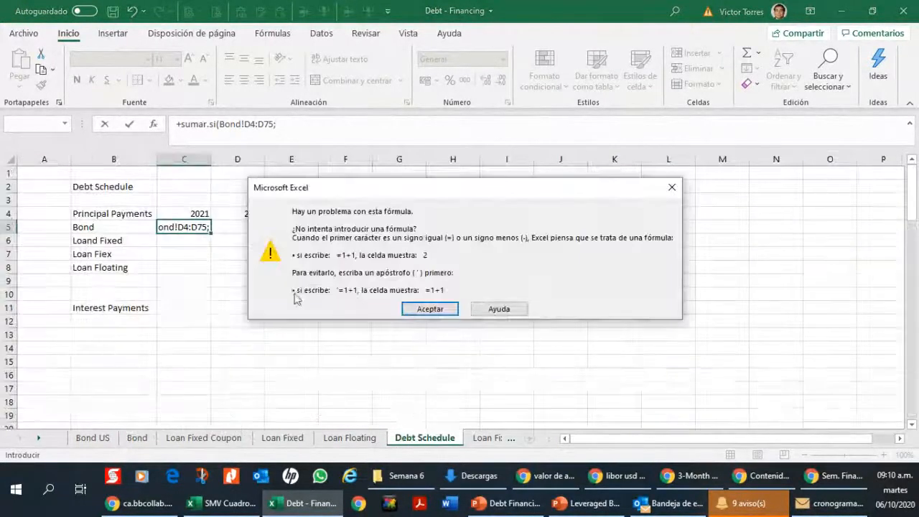
click(429, 308)
click(331, 125)
key(BackSpace)
text(,)
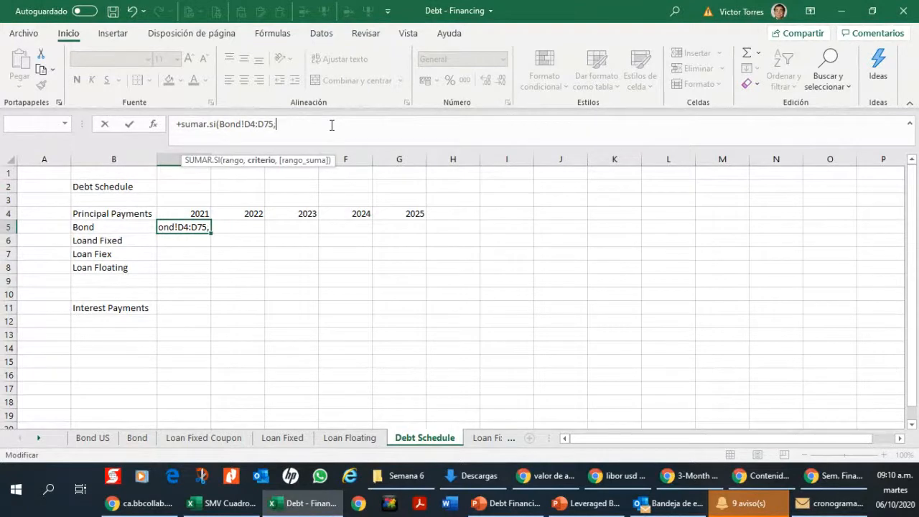
click(191, 213)
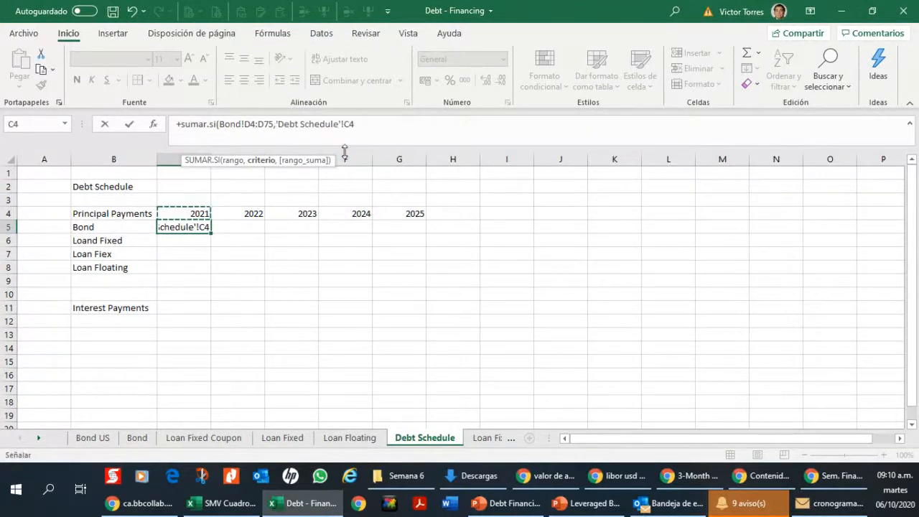
text(,)
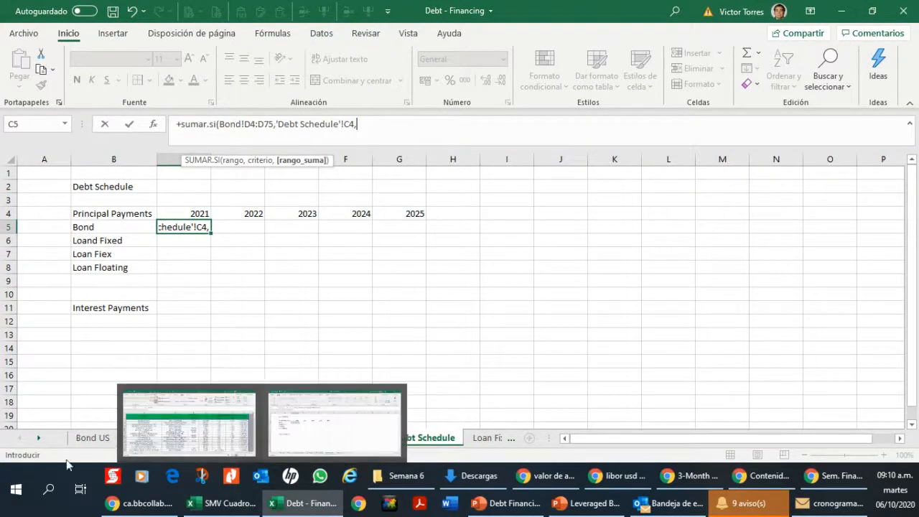
Step: Complete the C5 formula with the Bond sheet's amortization amounts K4:K75 as the sum range
click(143, 445)
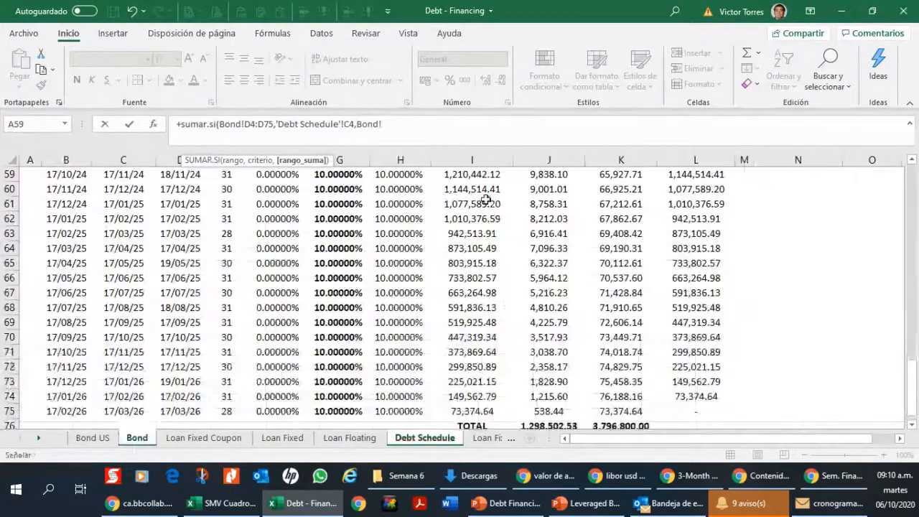
drag(912, 351, 910, 176)
click(620, 242)
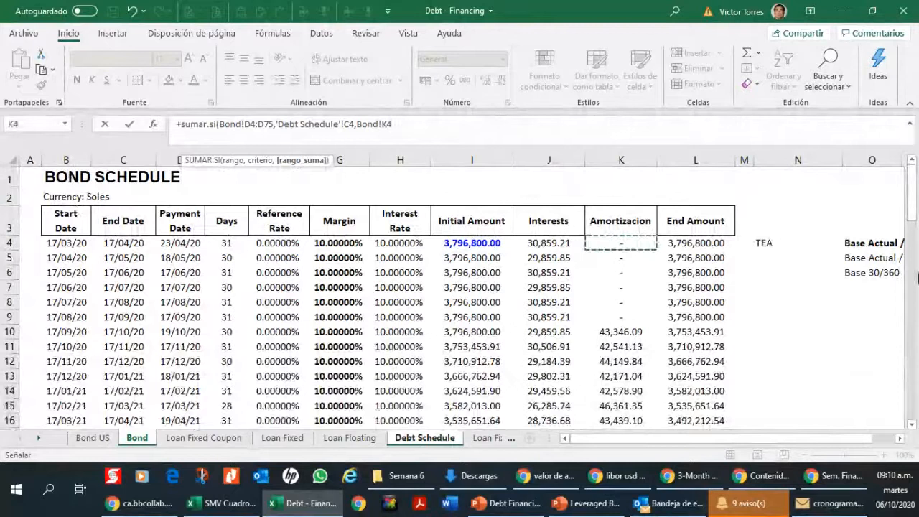
key(ctrl+shift+Down)
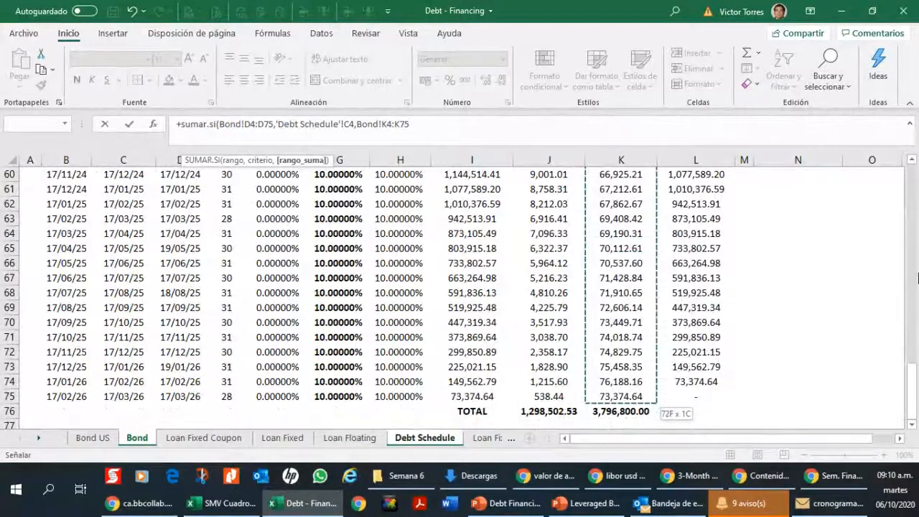
key(Return)
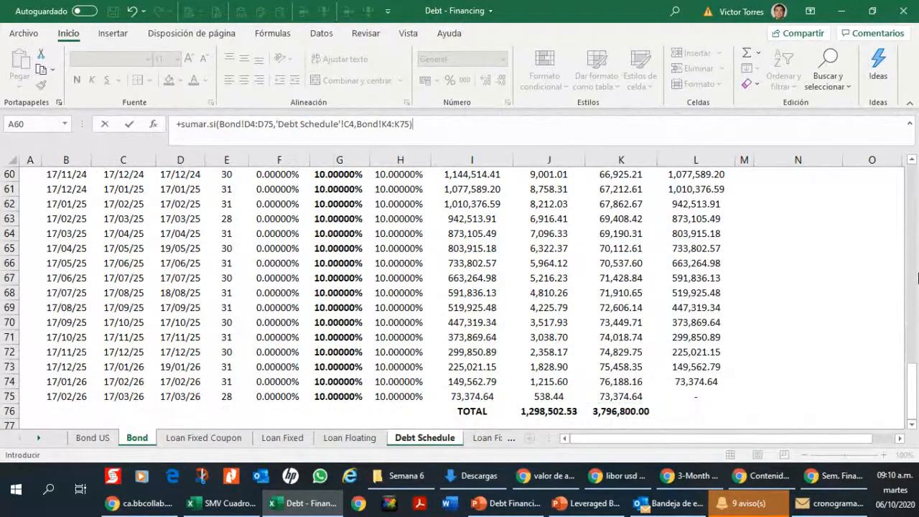
Step: Make the payment date range in the C5 formula absolute as Bond!$D$4:$D$75
click(174, 213)
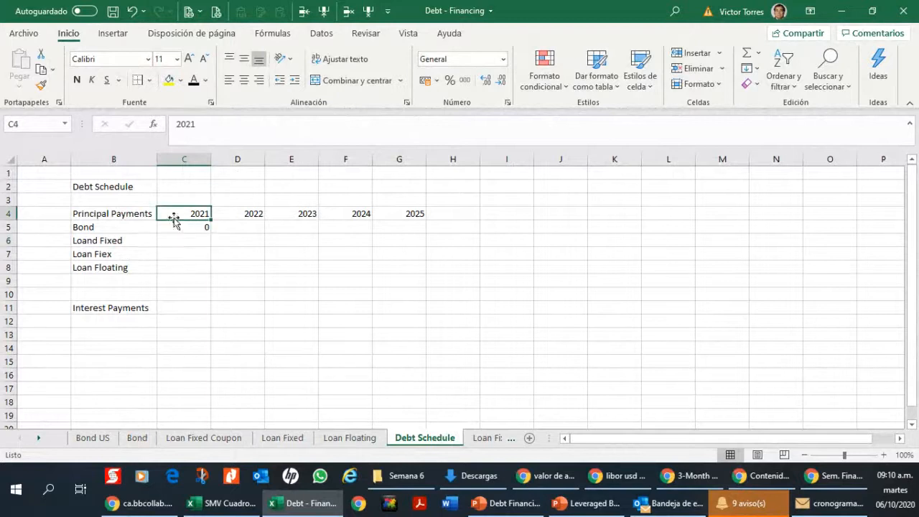
click(208, 229)
click(357, 124)
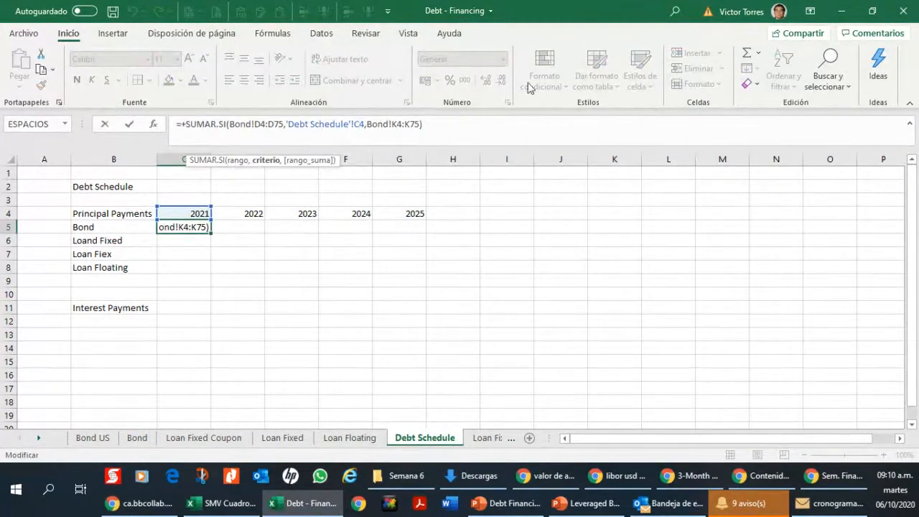
click(256, 125)
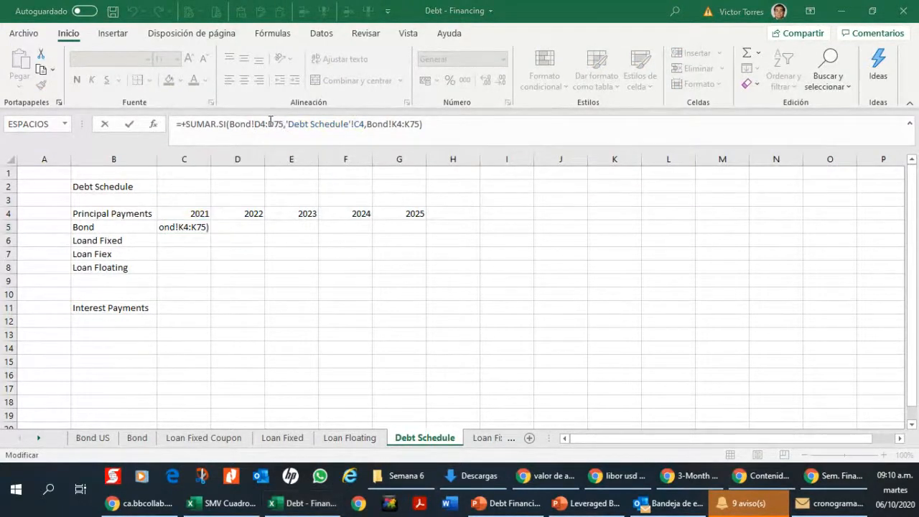
key(Escape)
click(261, 125)
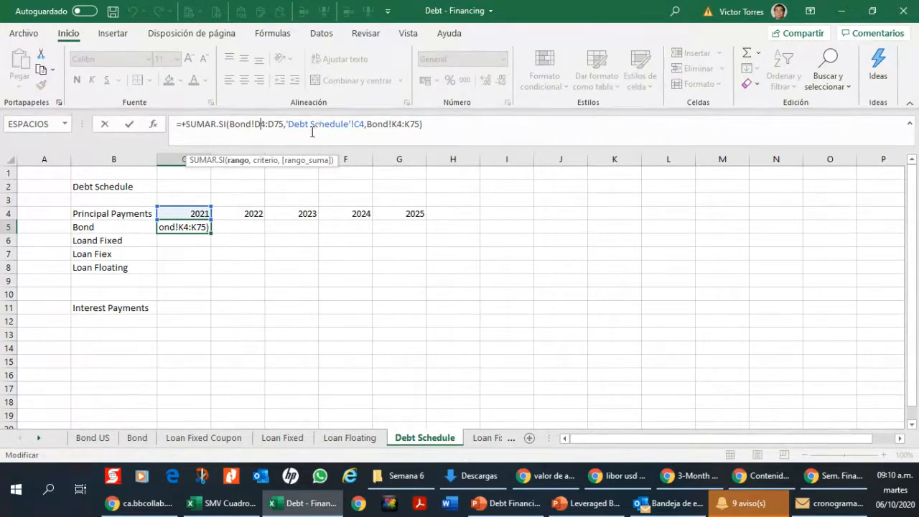
key(F4)
click(282, 126)
key(F4)
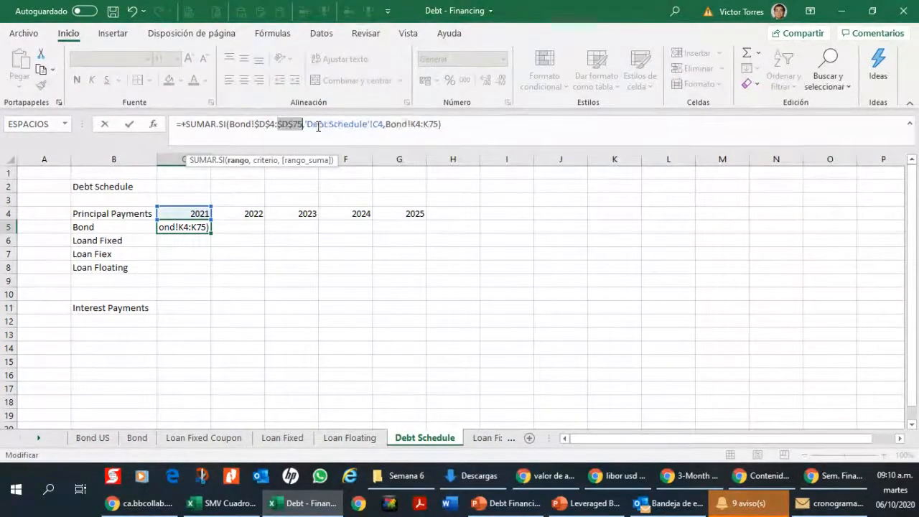
Step: Make the sum range in the C5 formula absolute as Bond!$K$4:$K$75 and accept the formula
click(411, 125)
key(F4)
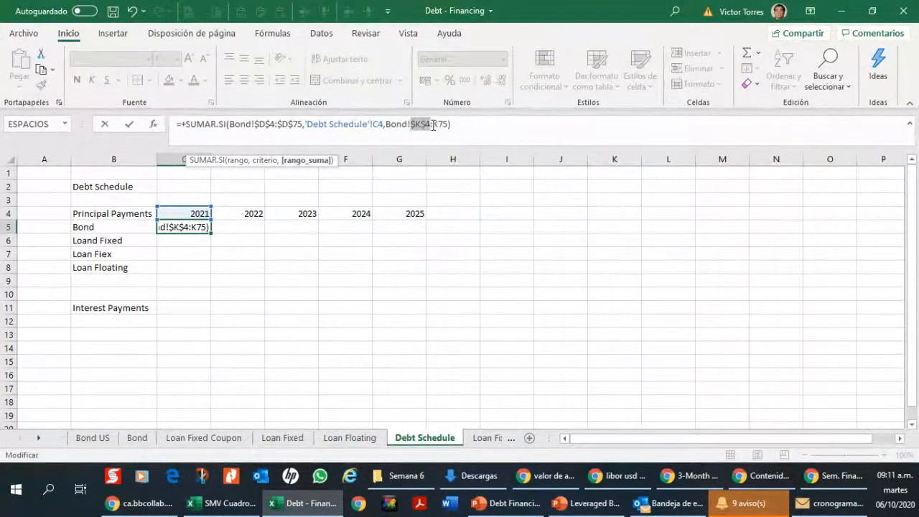
click(466, 125)
key(F4)
key(Return)
key(Up)
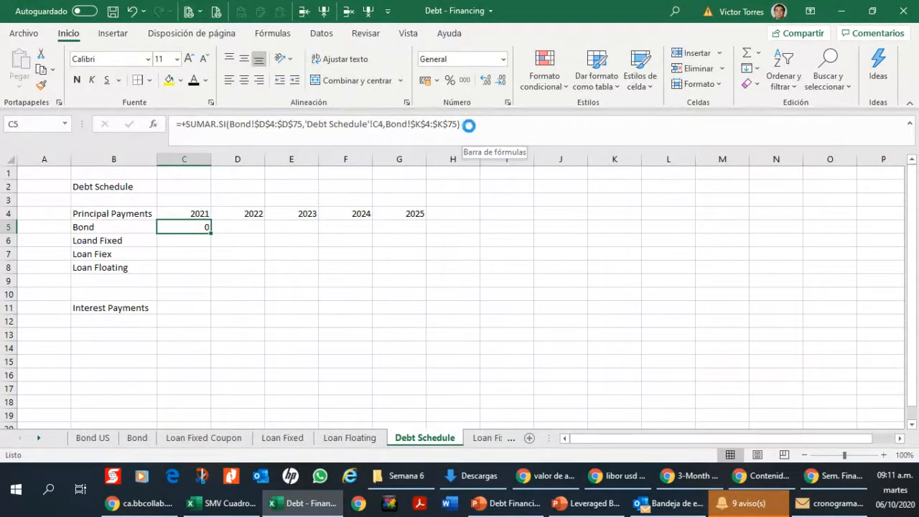
Step: Copy the bond principal formula from C5 into D5 for 2022
key(ctrl+c)
key(shift+Right)
key(ctrl+v)
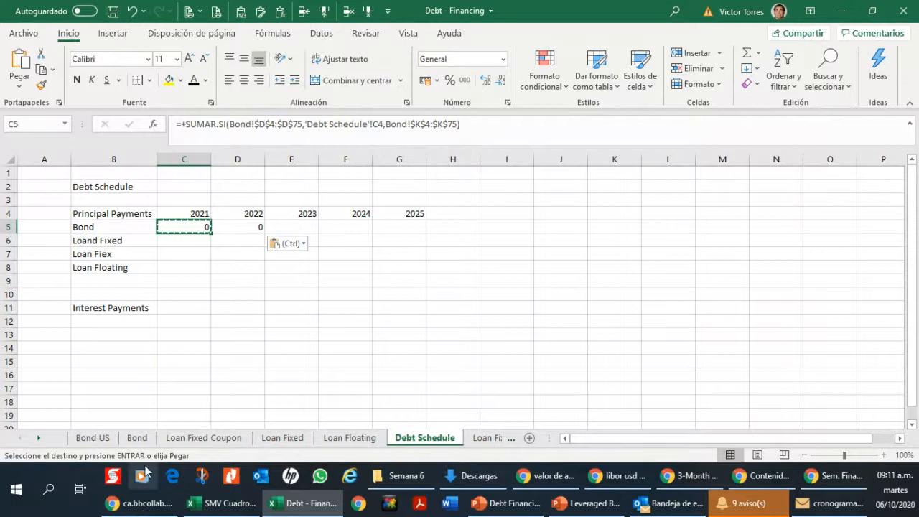
Step: Widen the empty column A beside the payment table on the Bond sheet
click(137, 437)
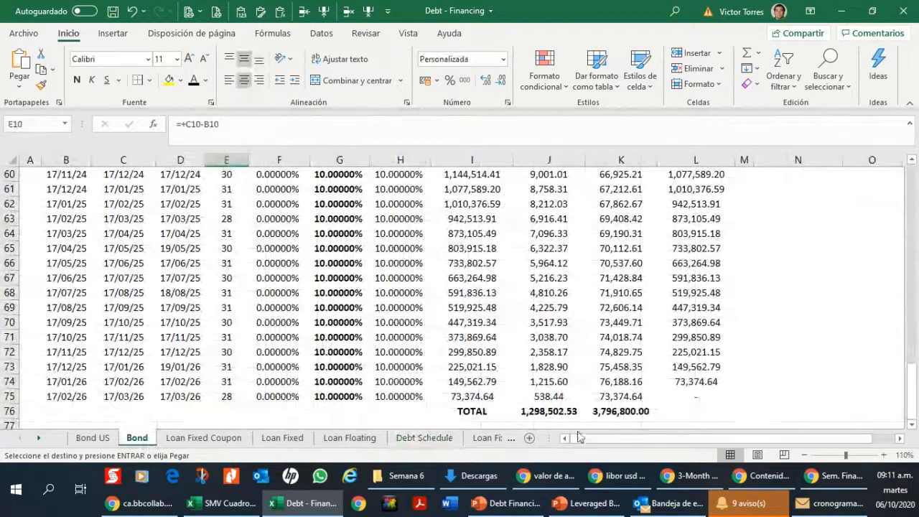
click(243, 234)
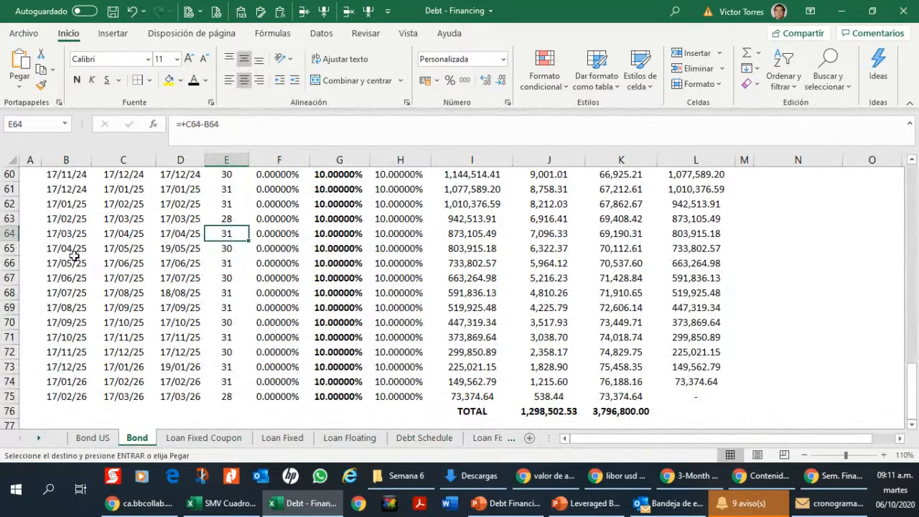
click(31, 246)
scroll(31, 237, up, 7)
drag(915, 313, 909, 172)
drag(41, 160, 58, 161)
Step: Enter the formula +AÑO(D4) in A4 of the Bond sheet to extract the year of the payment date
click(45, 245)
text(+)
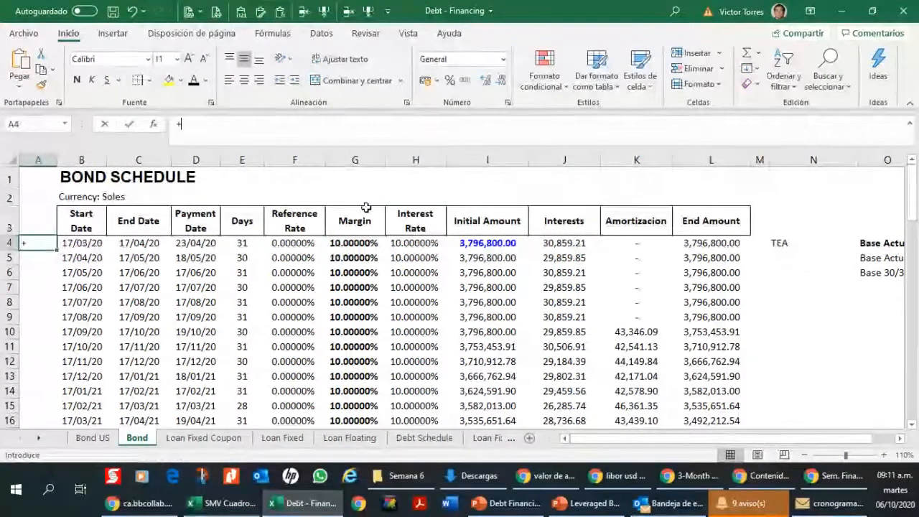
text(year)
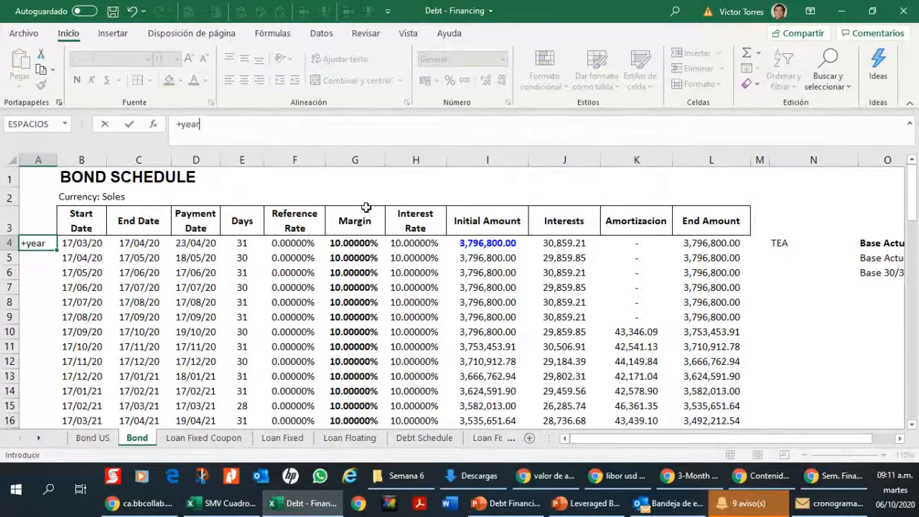
key(BackSpace)
key(BackSpace)
text(año()
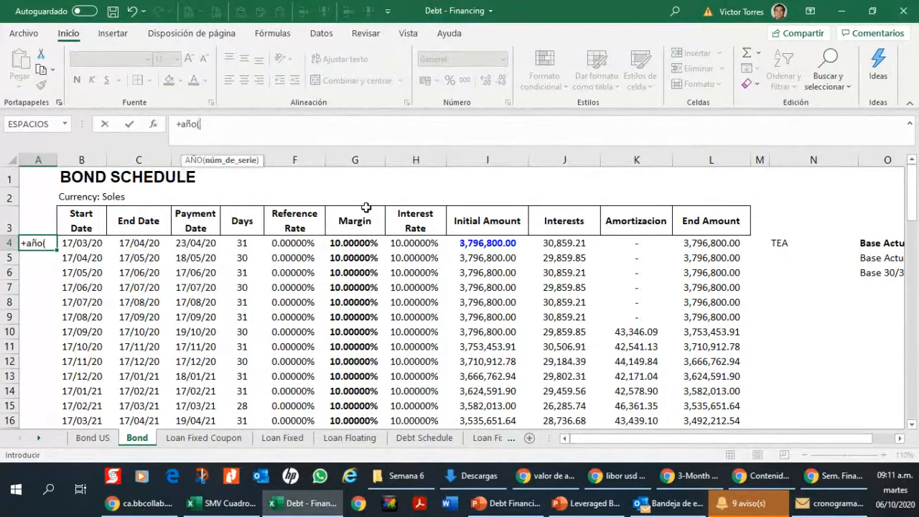
key(Right)
key(Right)
key(Right)
key(Return)
key(Up)
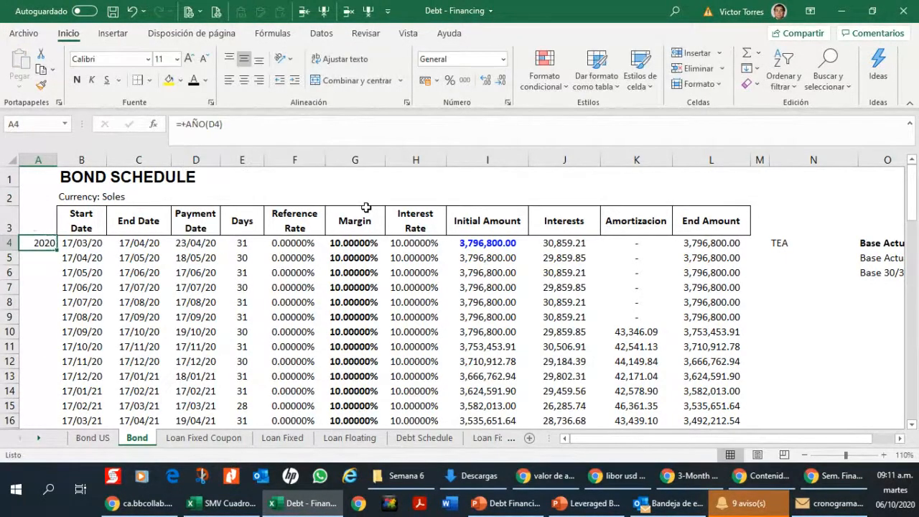
Step: Copy the year formula from A4 down column A to row 75, the last payment row
key(ctrl+c)
key(ctrl+shift+Down)
key(Right)
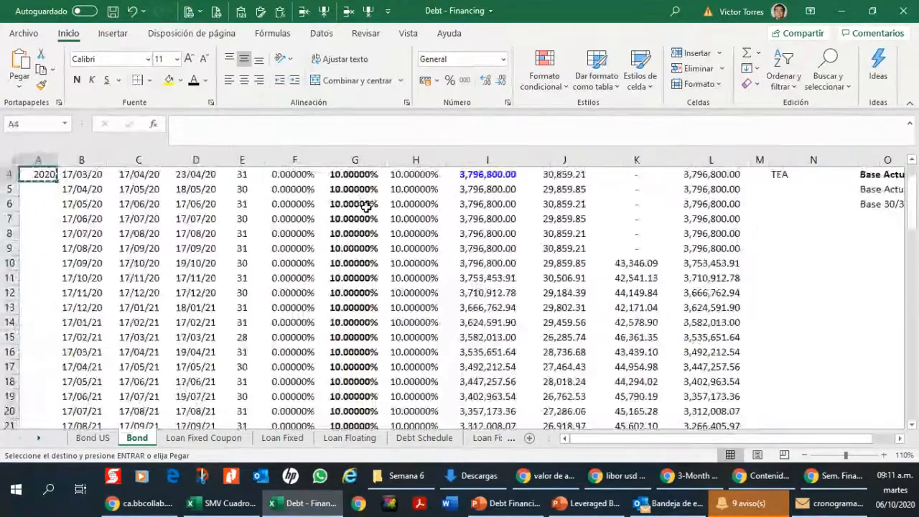
key(ctrl+Down)
key(Left)
key(ctrl+shift+Up)
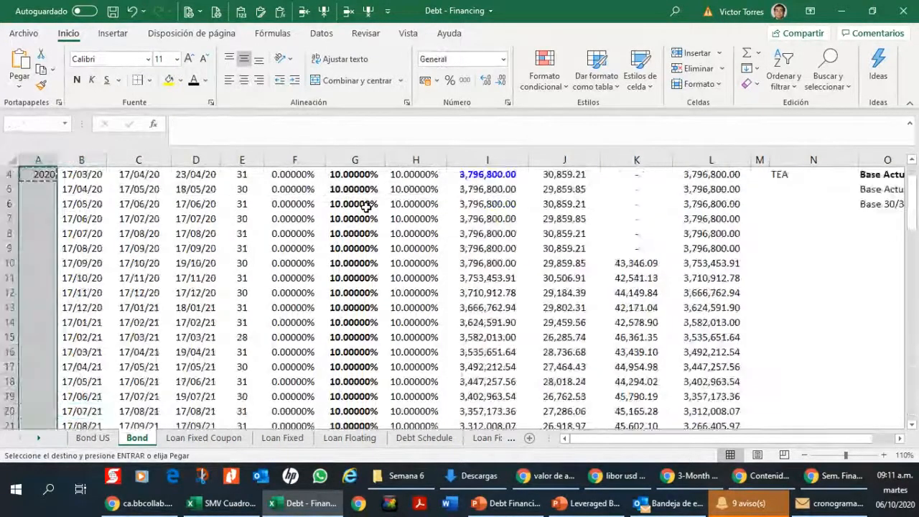
key(ctrl+v)
key(Up)
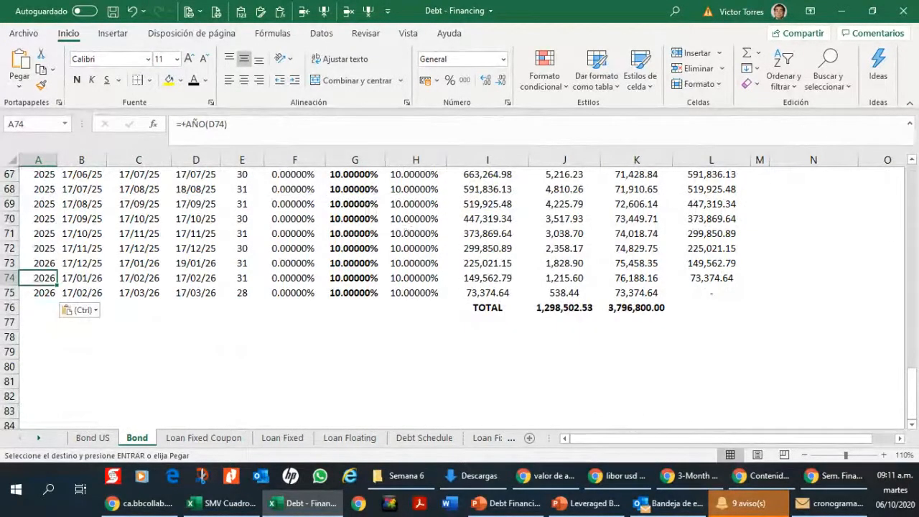
key(alt+Tab)
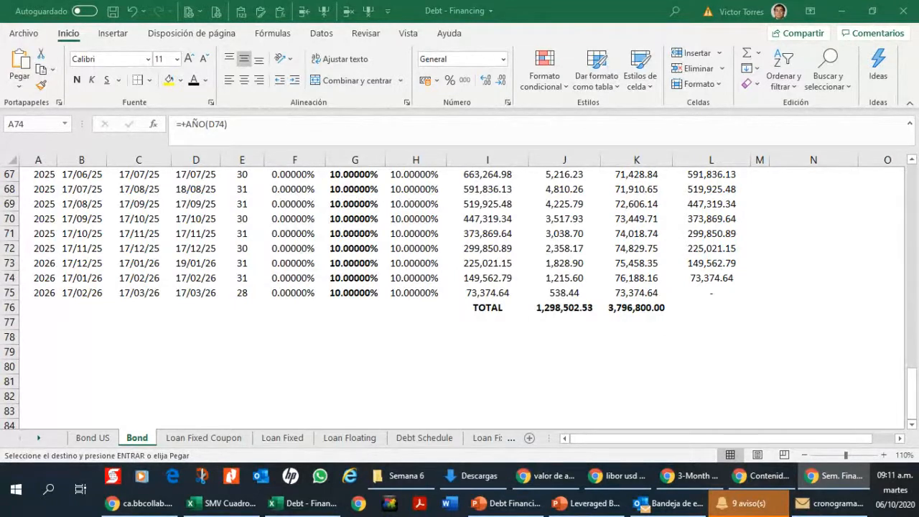
Step: Review the year column on the Bond sheet and the payment table on the Loan Fixed Coupon sheet
key(alt+Tab)
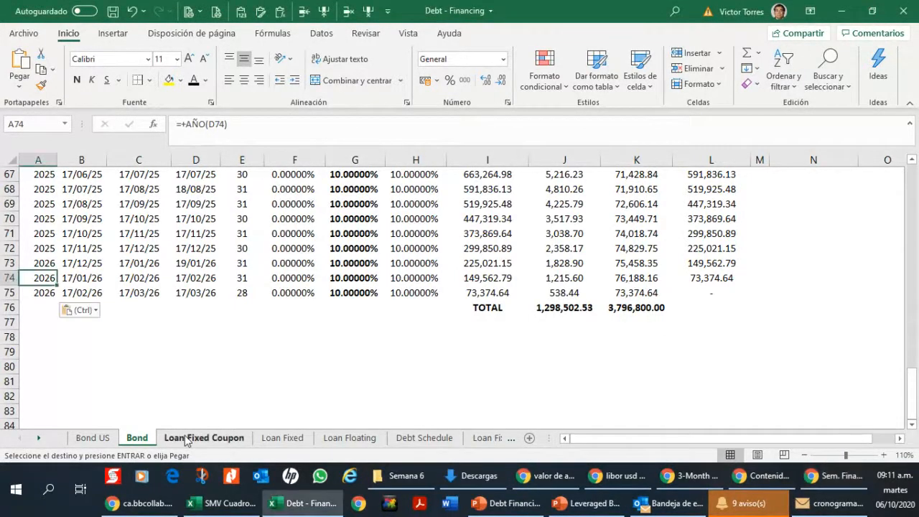
click(186, 438)
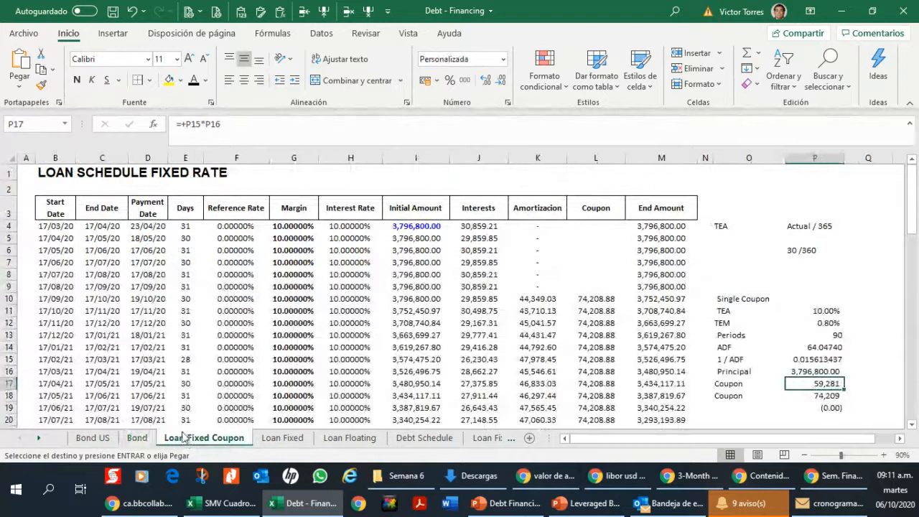
click(139, 438)
scroll(165, 359, up, 2)
scroll(164, 359, up, 18)
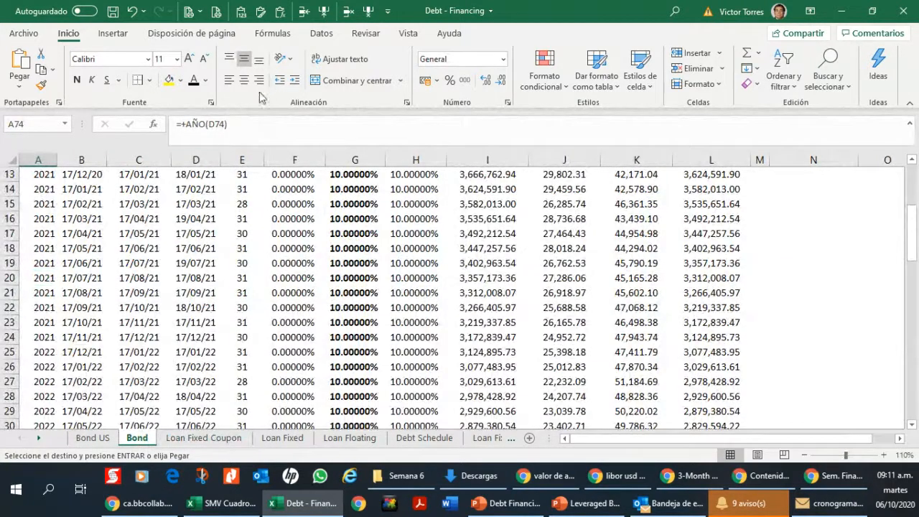
scroll(206, 204, up, 4)
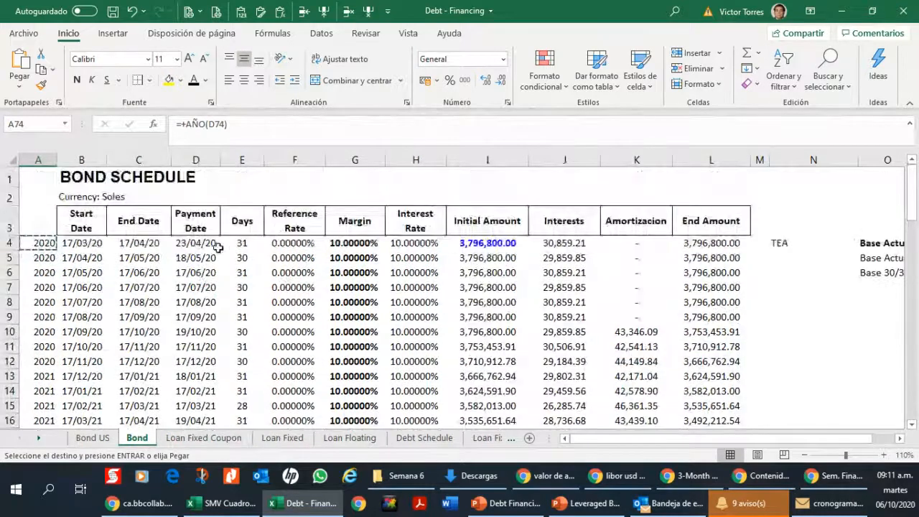
click(220, 437)
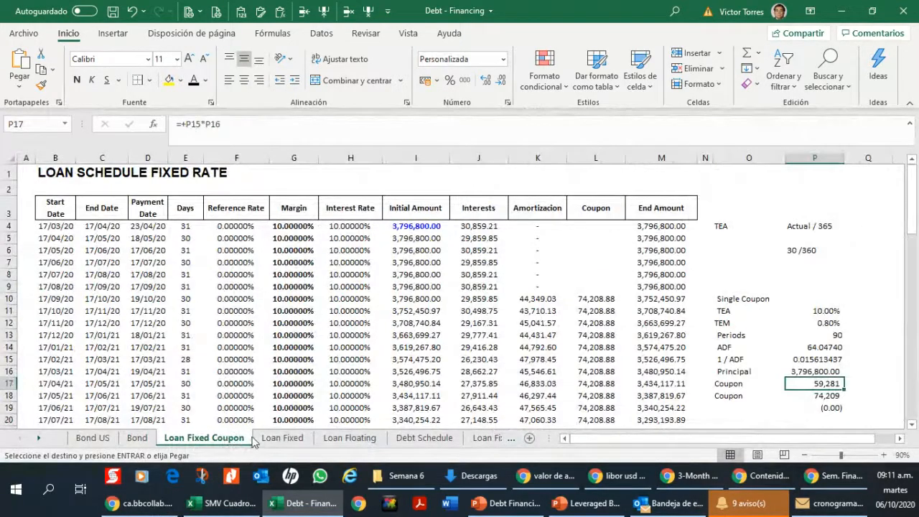
Step: Change the criteria range in C5 of the Debt Schedule sheet to the year column, Bond!$A$4:$A$75
click(424, 437)
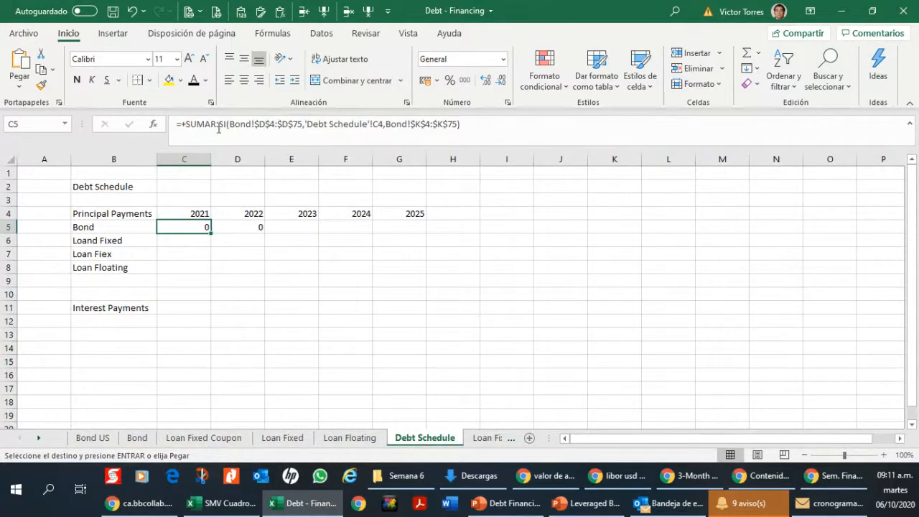
click(265, 124)
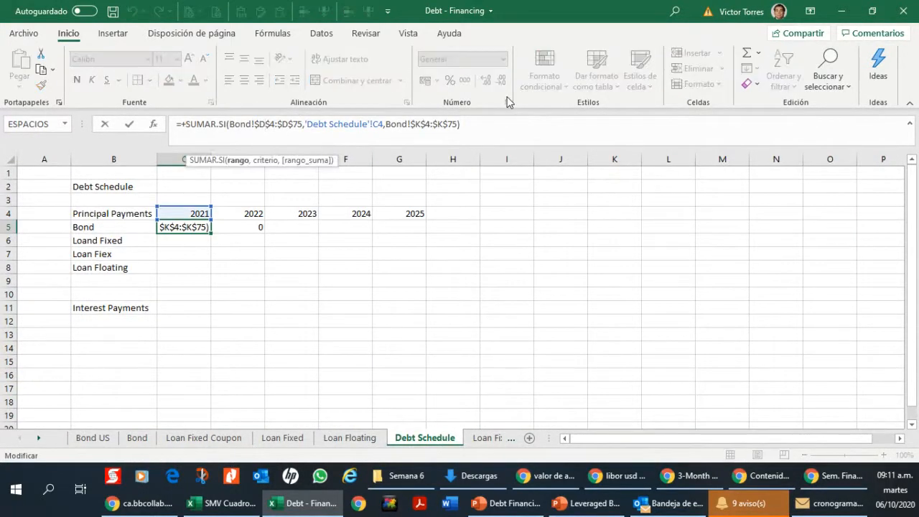
text(a)
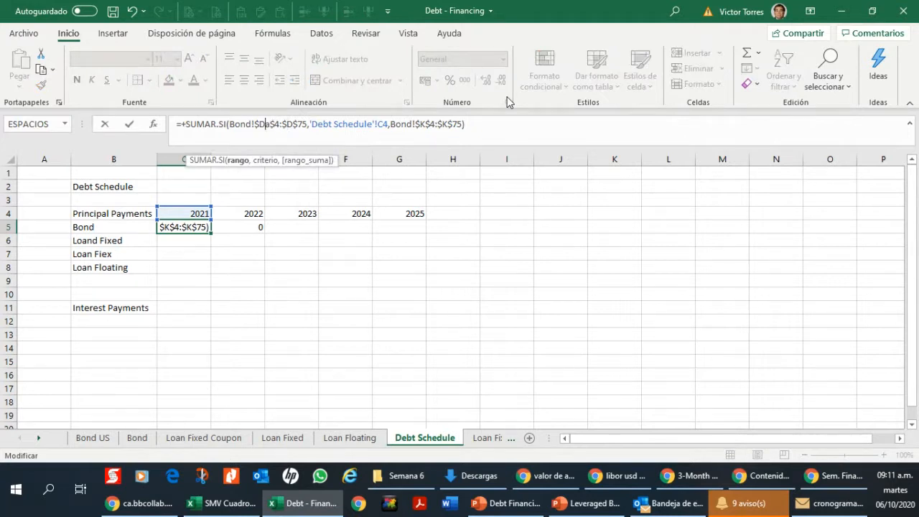
key(BackSpace)
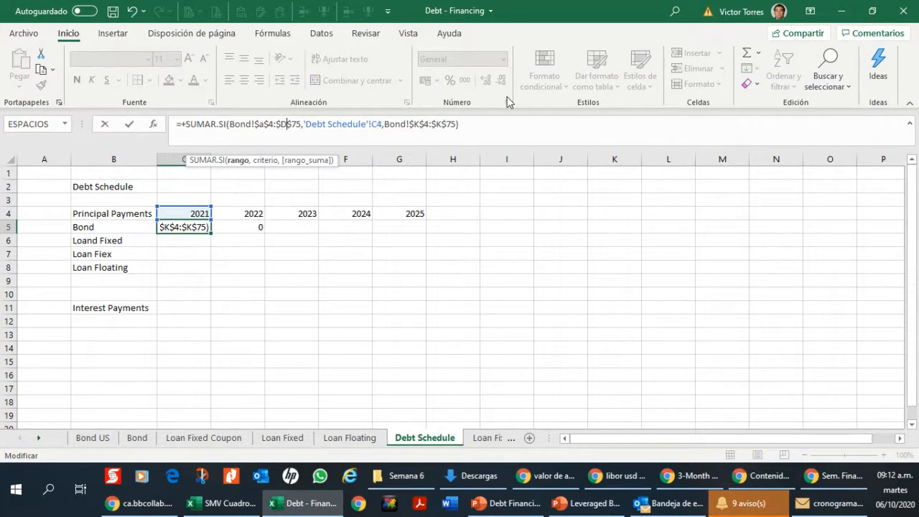
key(BackSpace)
text(a)
key(Return)
key(Up)
key(ctrl+c)
key(ctrl+space)
key(Right)
key(shift+Right)
key(shift+Right)
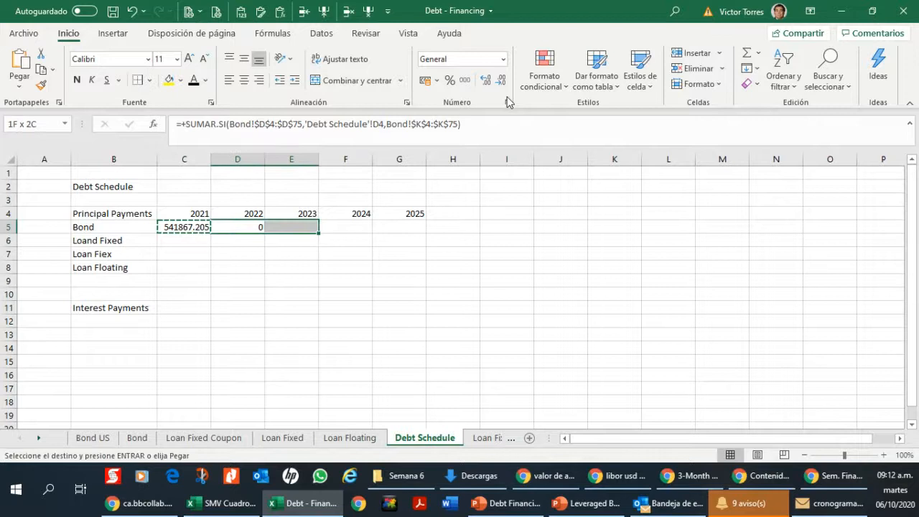
key(Left)
key(Escape)
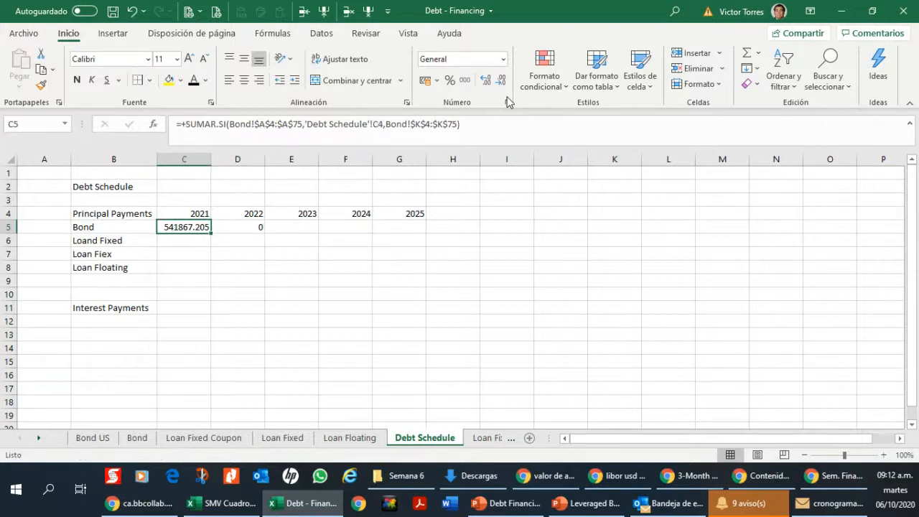
key(F2)
key(Escape)
Step: Copy the bond principal formula from C5 into D5:G5 for 2022 to 2025
key(ctrl+c)
key(shift+Right)
key(shift+Right)
key(shift+Right)
key(shift+Right)
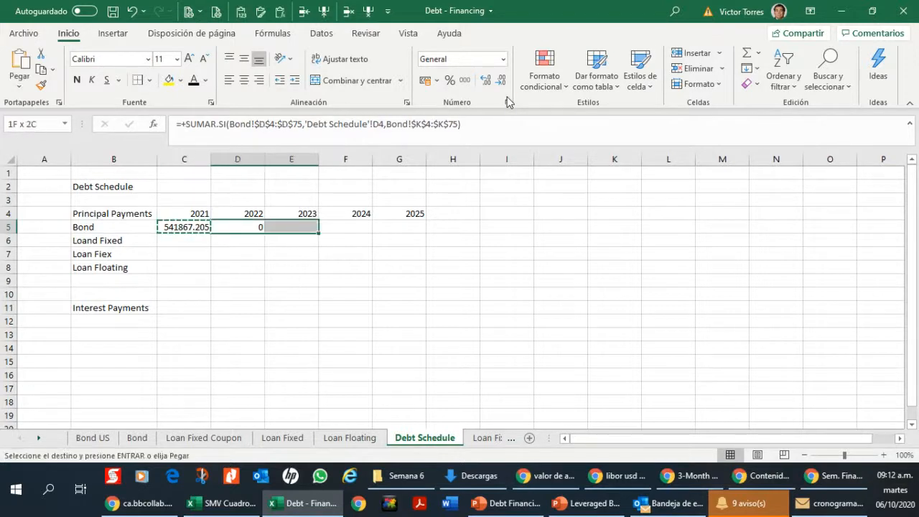
key(ctrl+v)
Step: Format the bond principal amounts in C5:G5 with thousands separators and no decimals
key(shift+Left)
key(shift+Left)
key(shift+Left)
key(shift+Left)
key(shift+Right)
key(shift+Right)
key(shift+Right)
key(shift+Right)
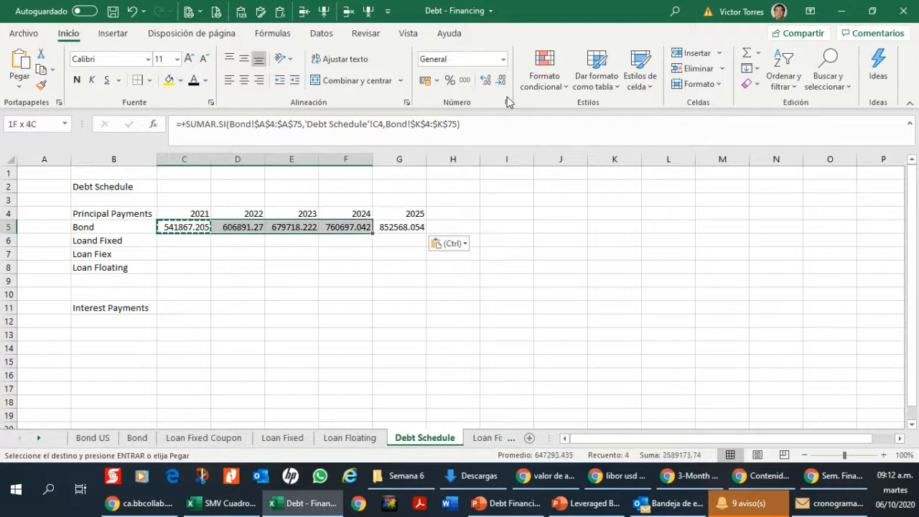
key(ctrl+shift+1)
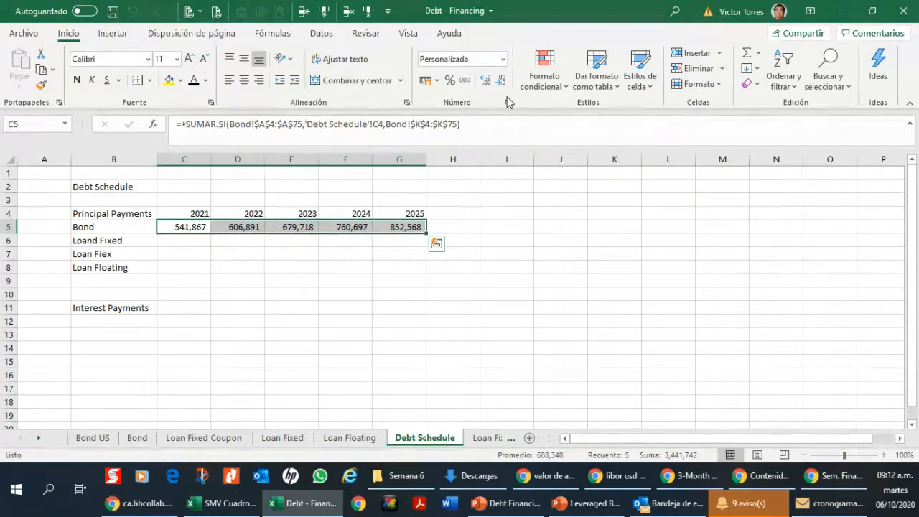
Step: Anchor the row of the year criterion in the C5 formula so that it reads C$4
click(161, 241)
click(185, 229)
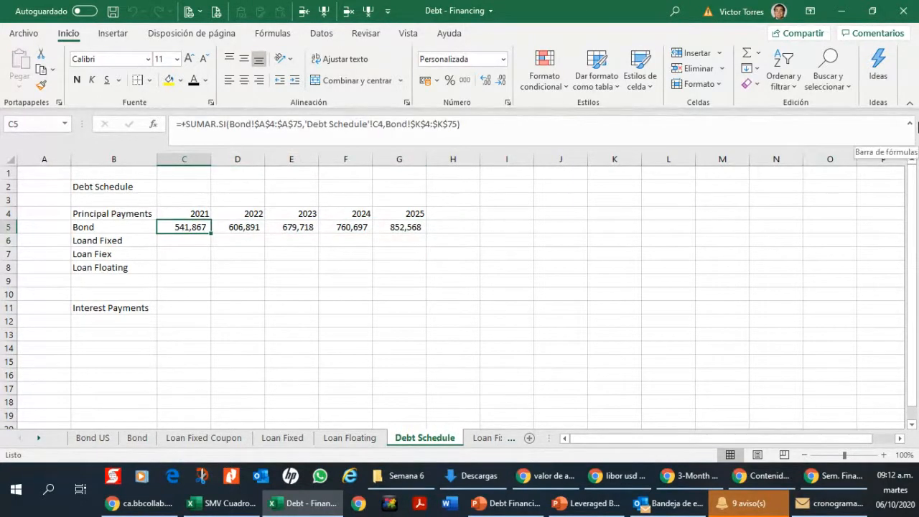
click(450, 124)
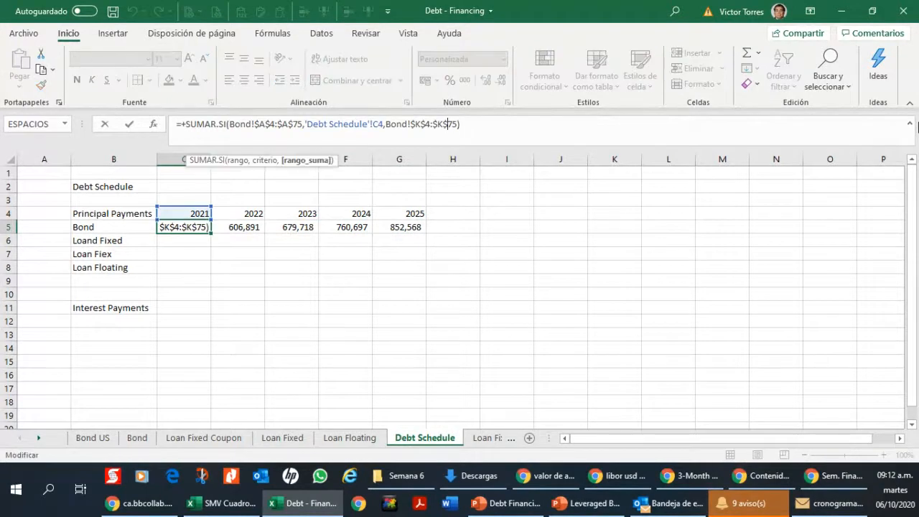
key(Left)
key(Left)
key(Left)
key(Left)
key(Left)
key(Left)
key(Left)
key(Left)
key(Left)
key(Left)
key(Left)
key(Left)
key(Left)
key(Left)
key(Left)
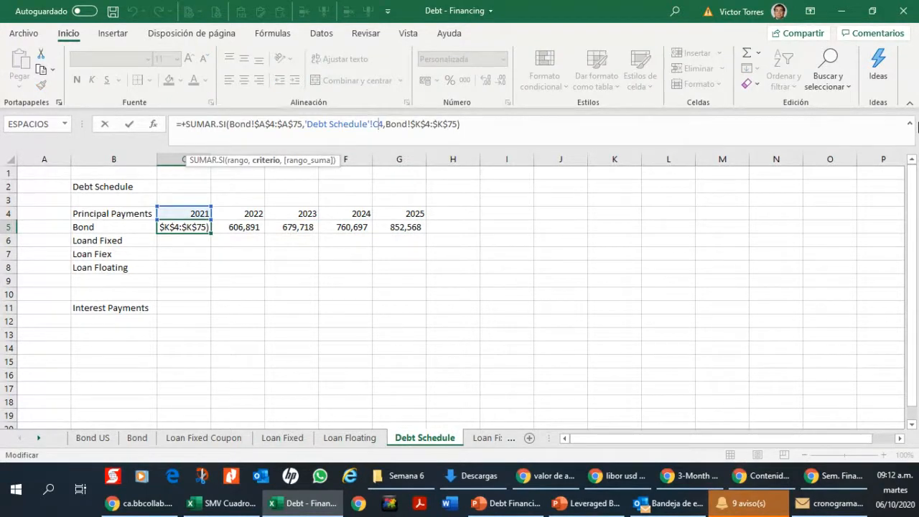
text($)
key(Return)
key(Up)
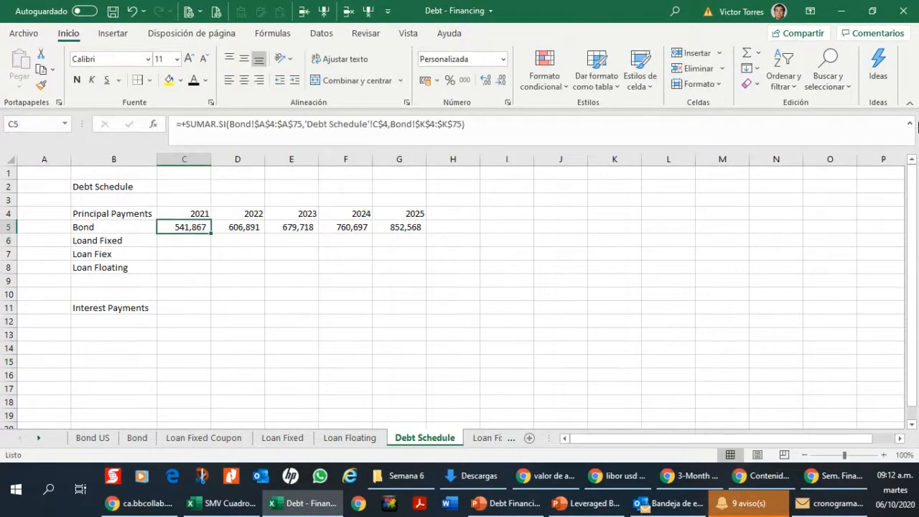
Step: Copy the formula with the anchored year row from C5 across D5:G5
key(shift+Right)
key(shift+Right)
key(Left)
key(Right)
key(ctrl+c)
key(Right)
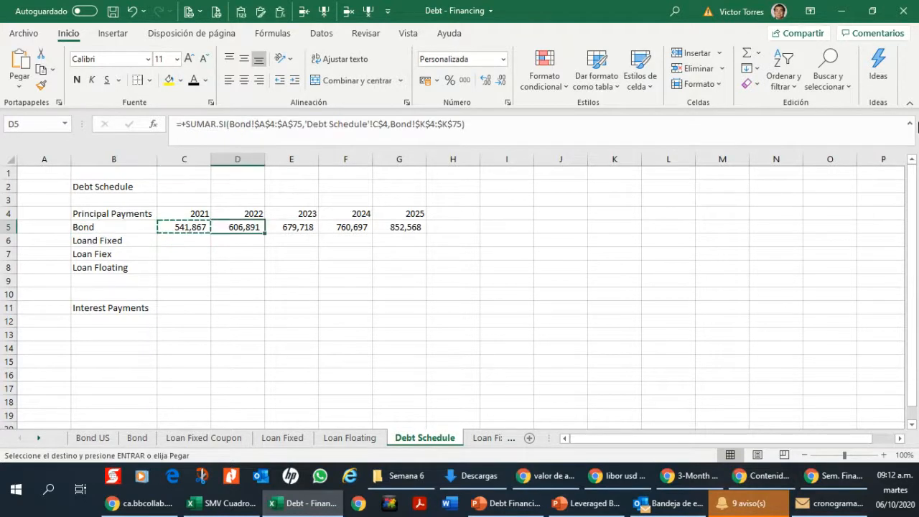
key(shift+Right)
key(shift+Right)
key(shift+Right)
key(ctrl+v)
key(ctrl+v)
key(Down)
key(ctrl)
key(Up)
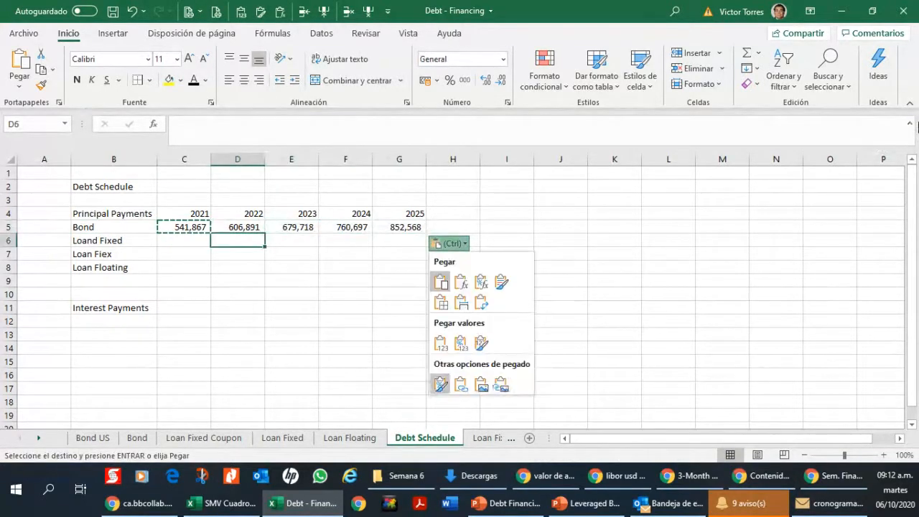
key(Left)
key(Escape)
Step: Copy the bond principal formulas in C5:G5 down to the three loan rows, 6 to 8
key(Up)
key(Right)
key(Left)
key(Left)
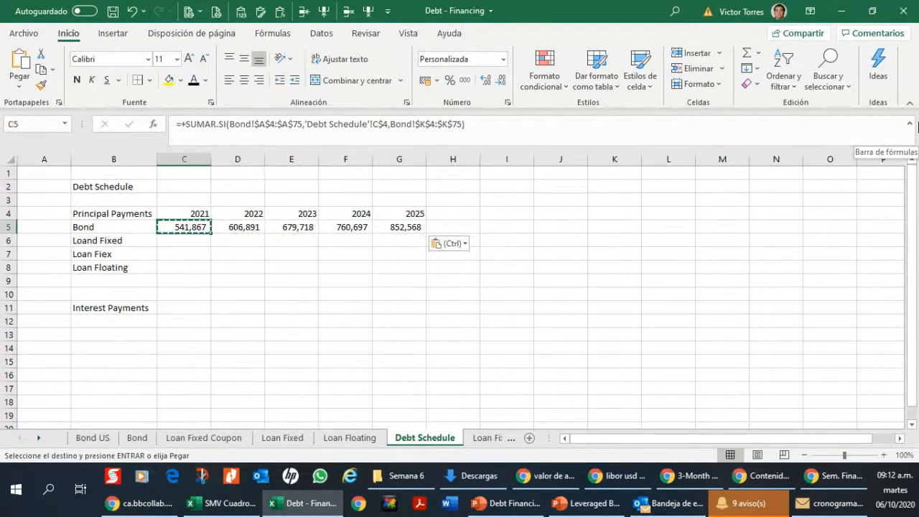
key(shift+Right)
key(shift+Right)
key(shift+Right)
key(shift+Right)
key(ctrl+c)
key(Down)
key(ctrl+v)
key(Down)
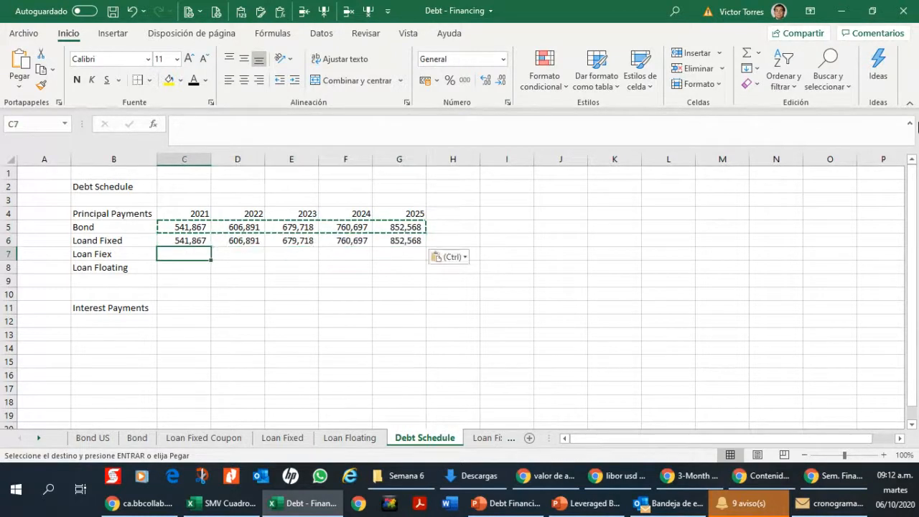
key(ctrl+v)
key(Down)
key(ctrl+v)
Step: Examine the Bond, Loan Fixed Coupon, Loan Fixed and Loan Floating sheets and the sheet references in the C6 formula
key(Up)
key(Up)
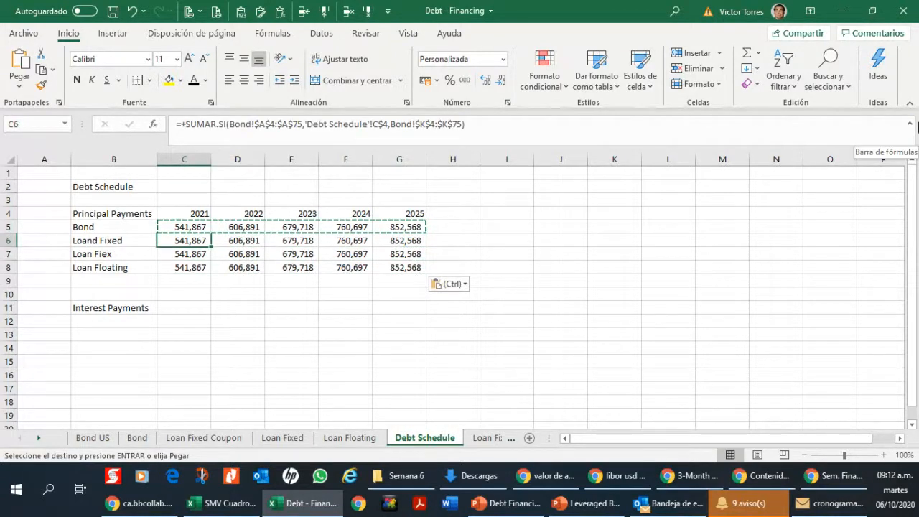
click(137, 437)
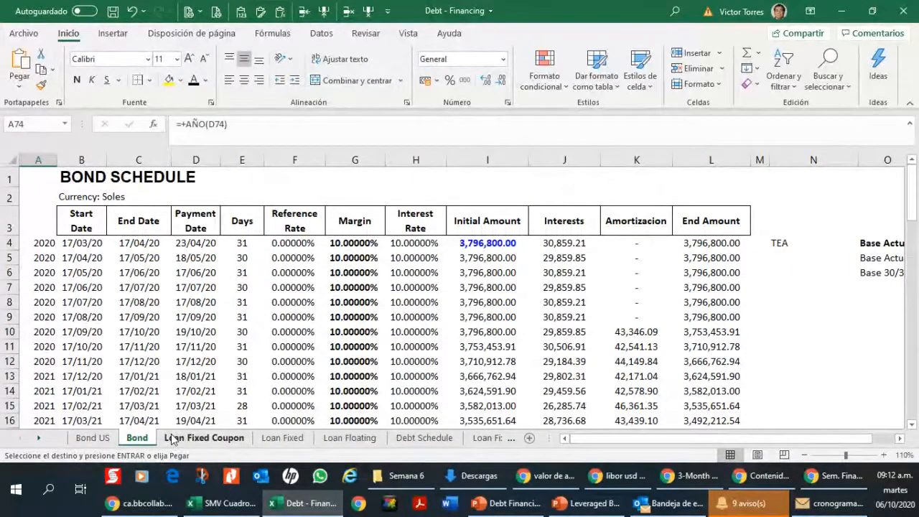
click(171, 439)
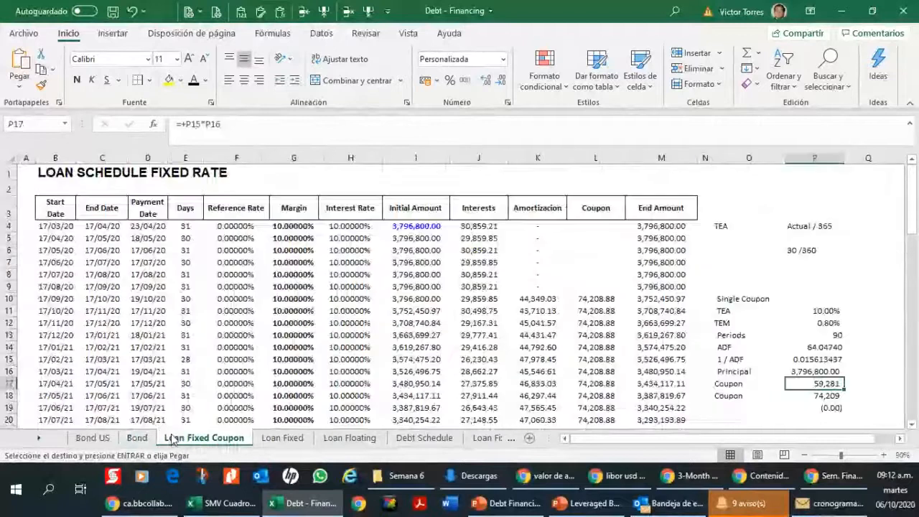
click(281, 438)
click(359, 439)
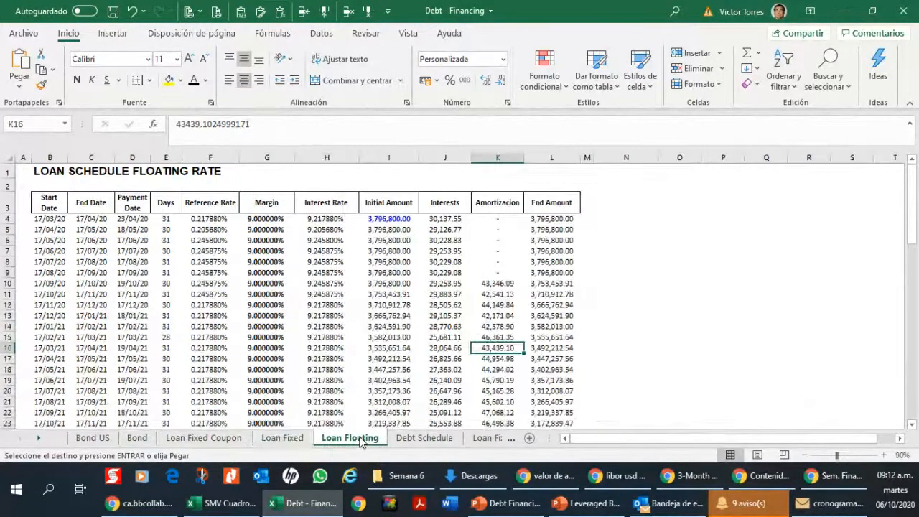
click(418, 438)
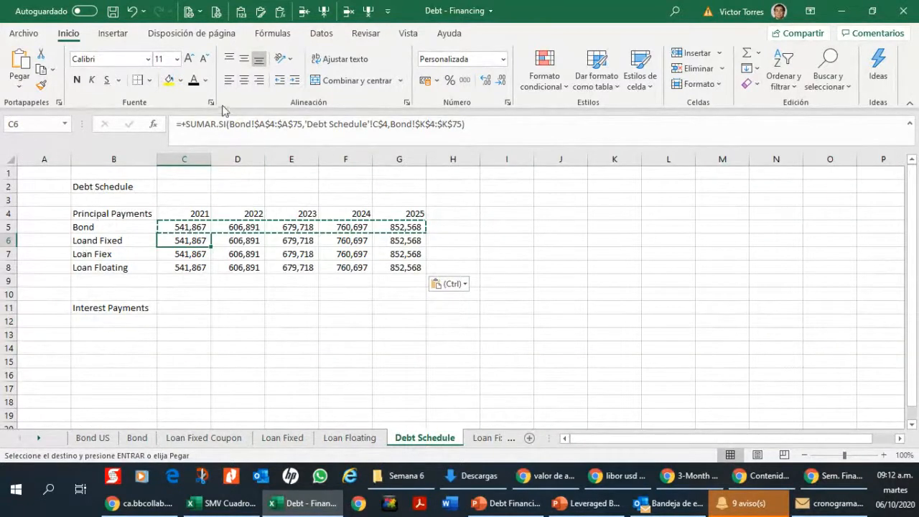
click(250, 124)
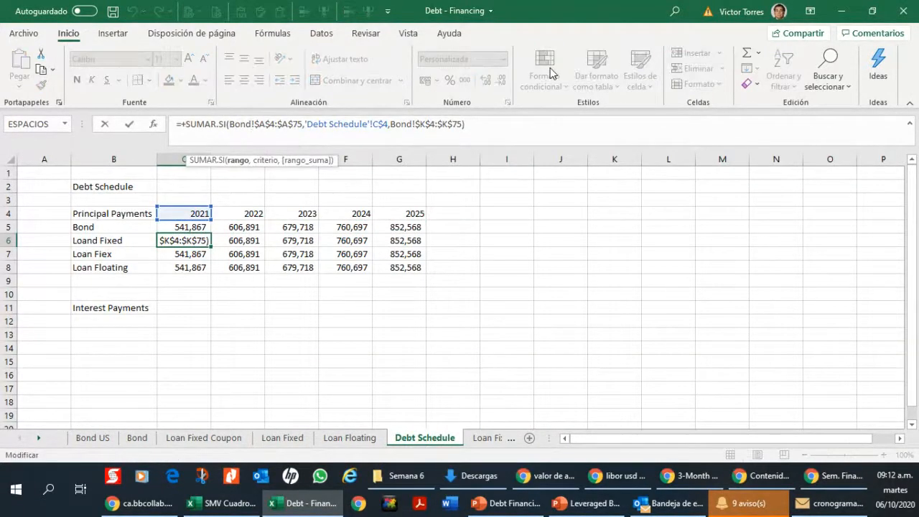
key(Escape)
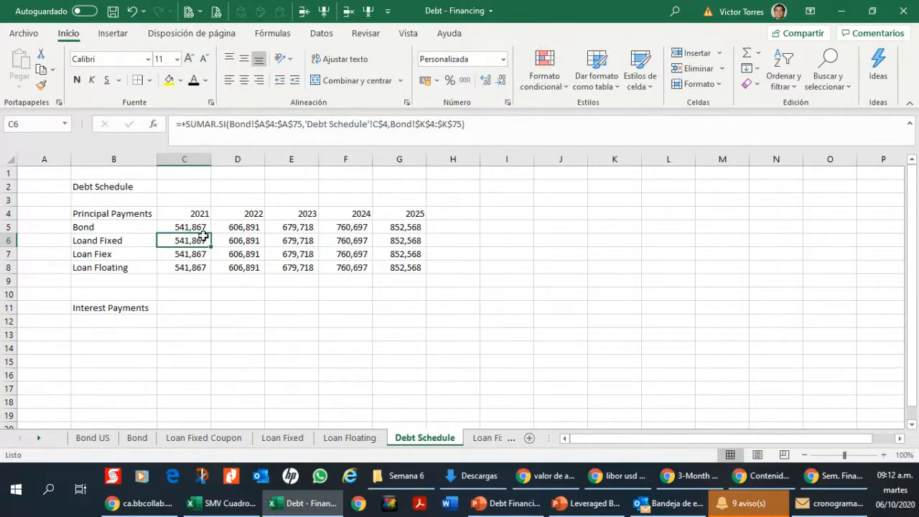
Step: Try to replace Bond with Loan Fixed Coupon throughout the formulas in C6:G6, and undo the replacement
drag(204, 236, 395, 241)
click(829, 68)
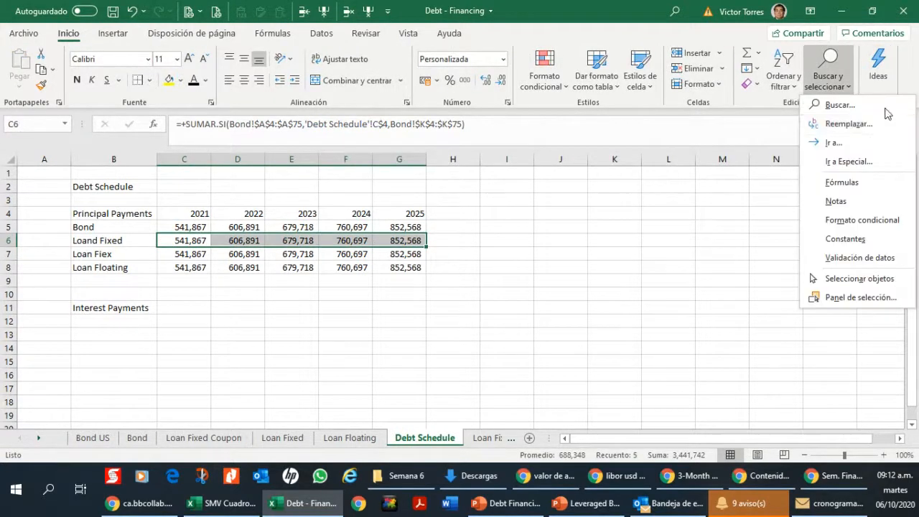
click(862, 126)
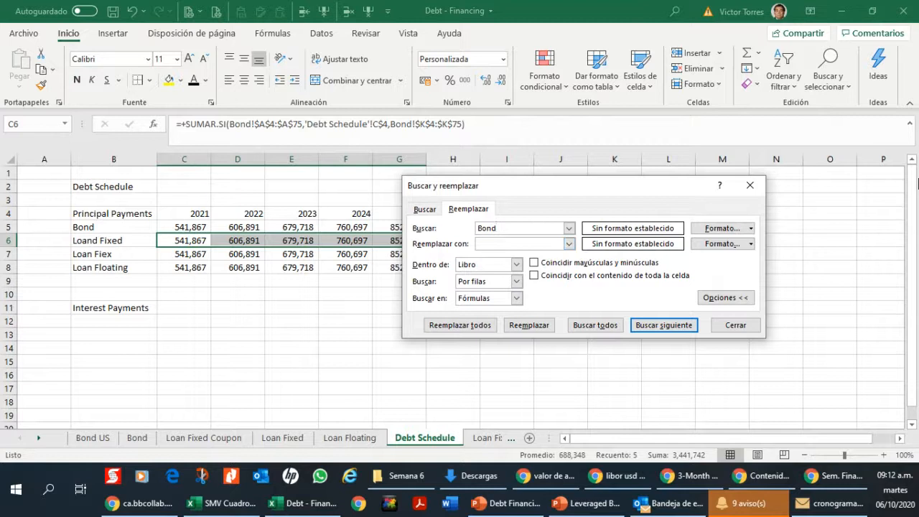
text(Loan)
text(Fixed Coupon)
click(460, 325)
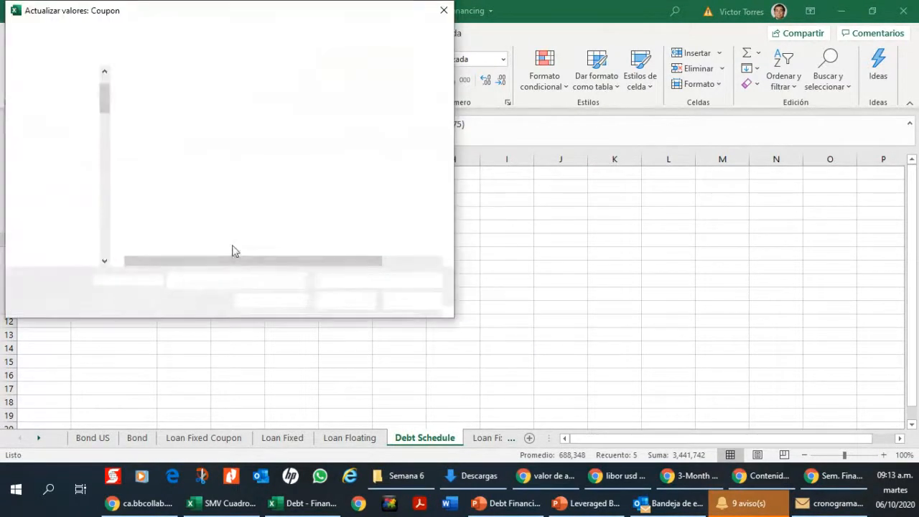
click(445, 11)
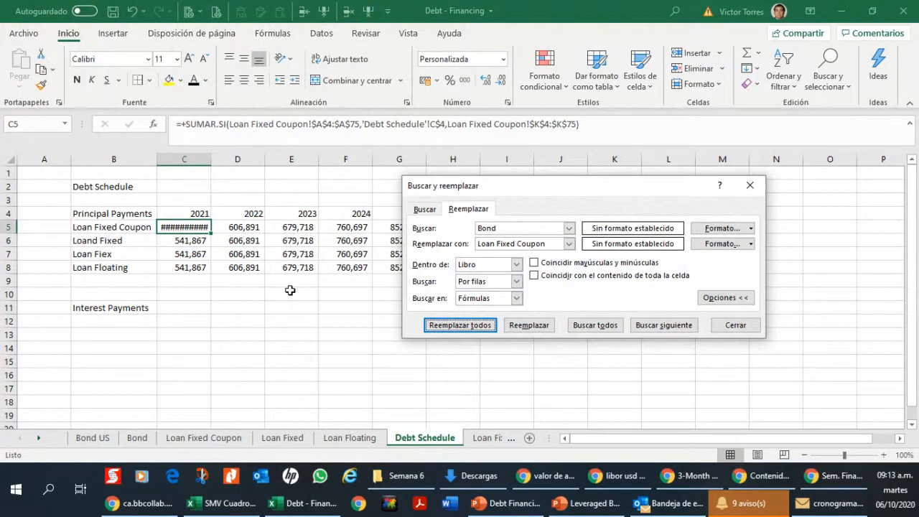
key(Escape)
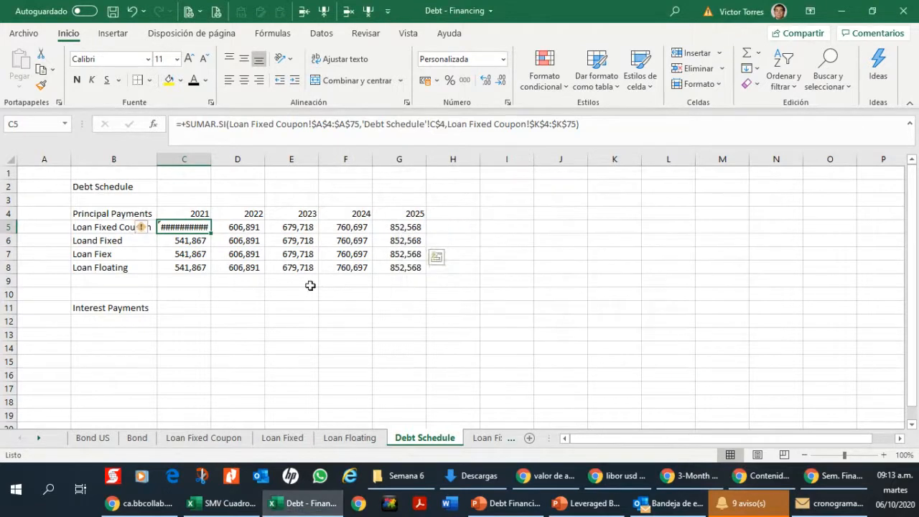
click(132, 12)
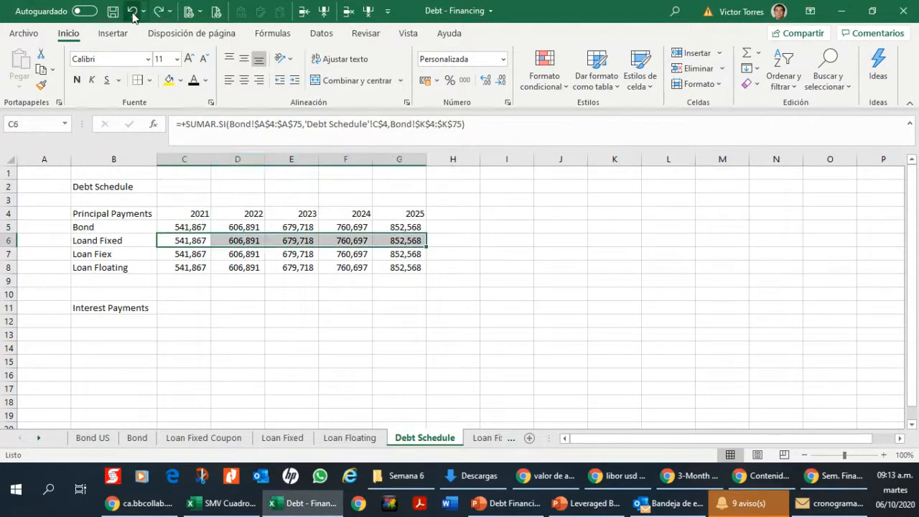
Step: Try to replace Bond with Loan Fixed Coupon as the sheet of the criteria range in C6's formula
click(196, 263)
click(197, 241)
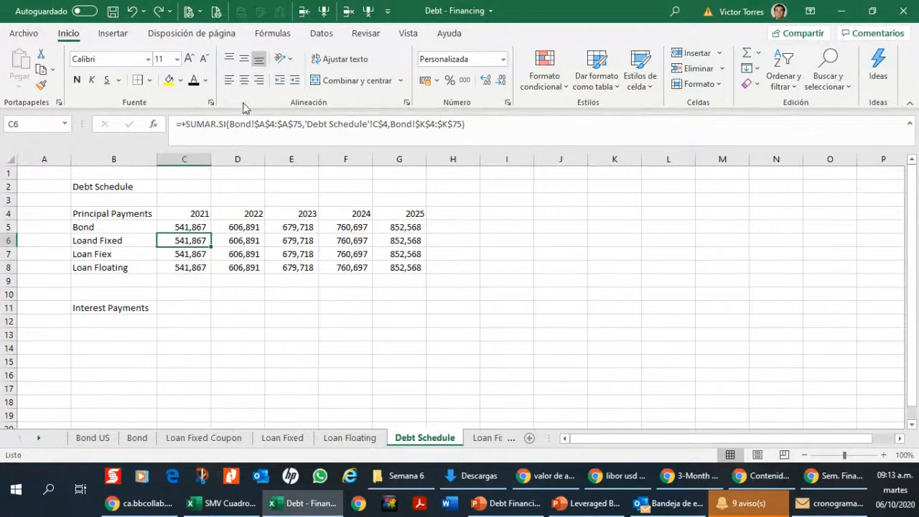
click(252, 125)
double_click(241, 124)
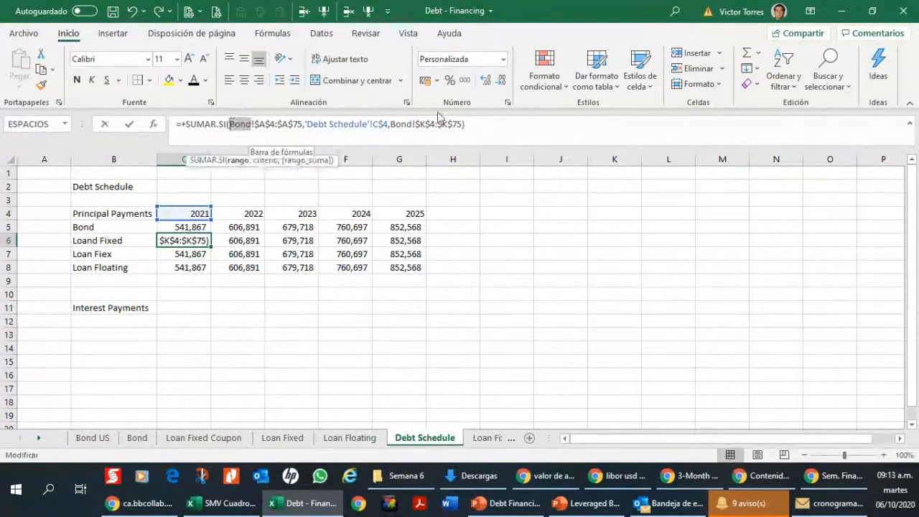
text(Loan Di)
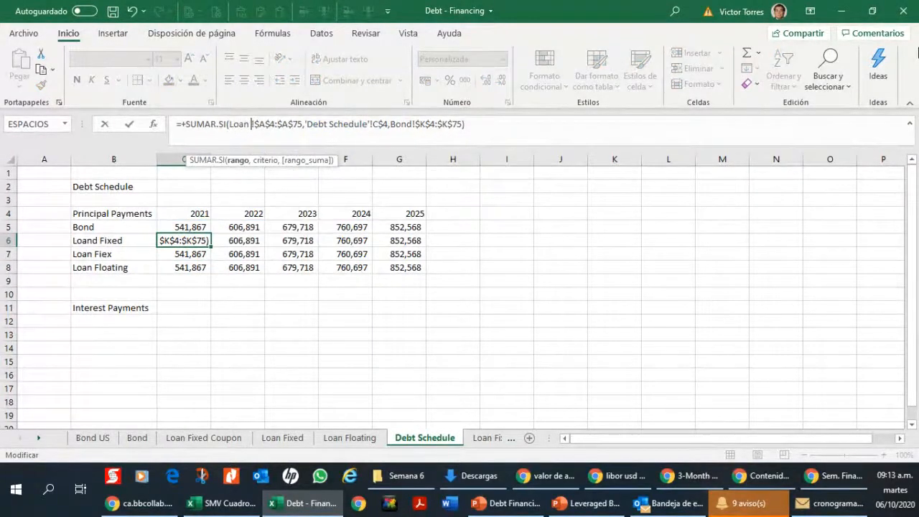
key(BackSpace)
key(BackSpace)
text(Fixed Co)
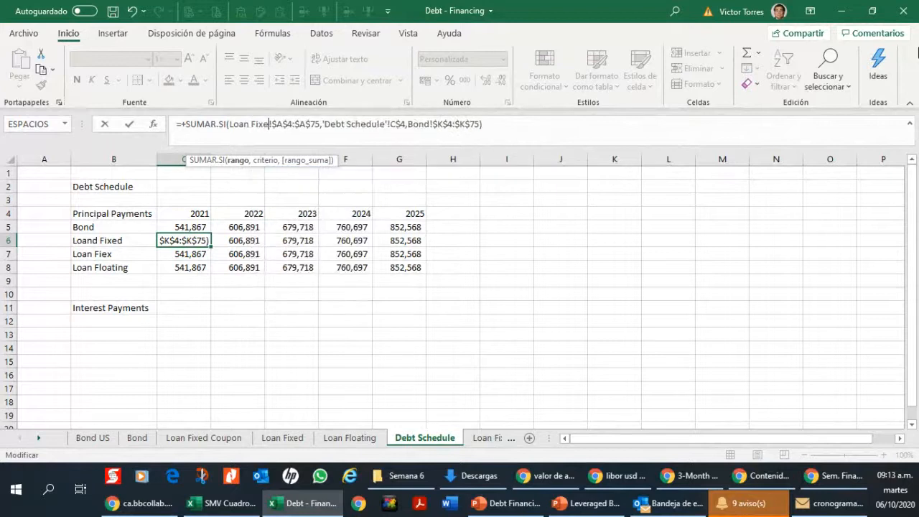
text(upon!)
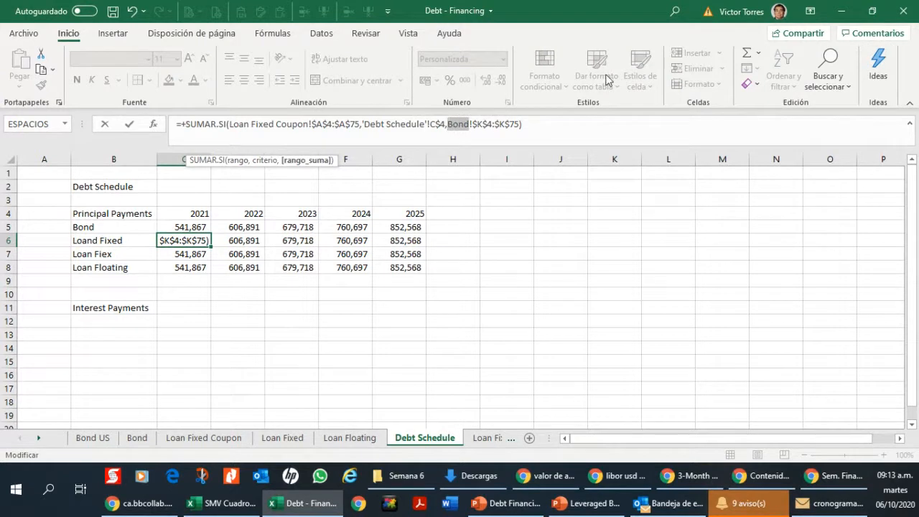
Step: Try to replace Bond with Loan Fixed Coupon as the sheet of the sum range in C6 and enter the formula
key(BackSpace)
text(Loan Fixed)
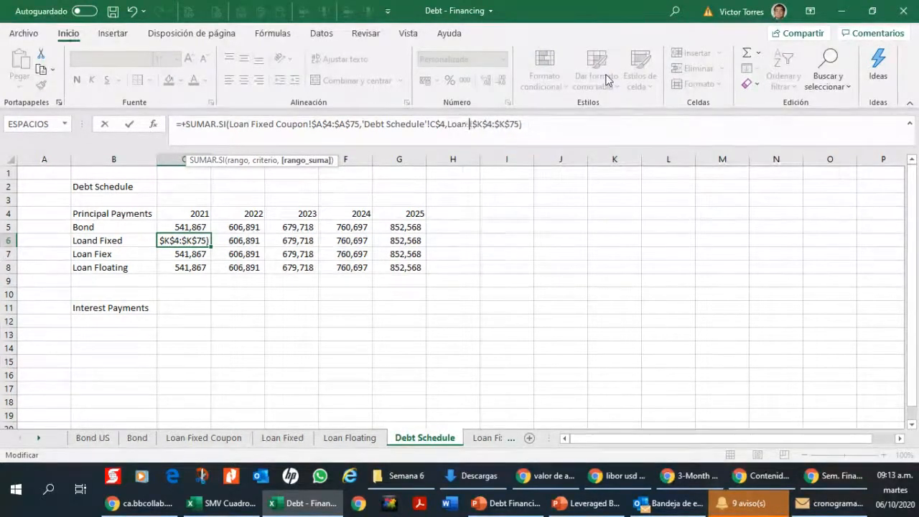
text( Coupon)
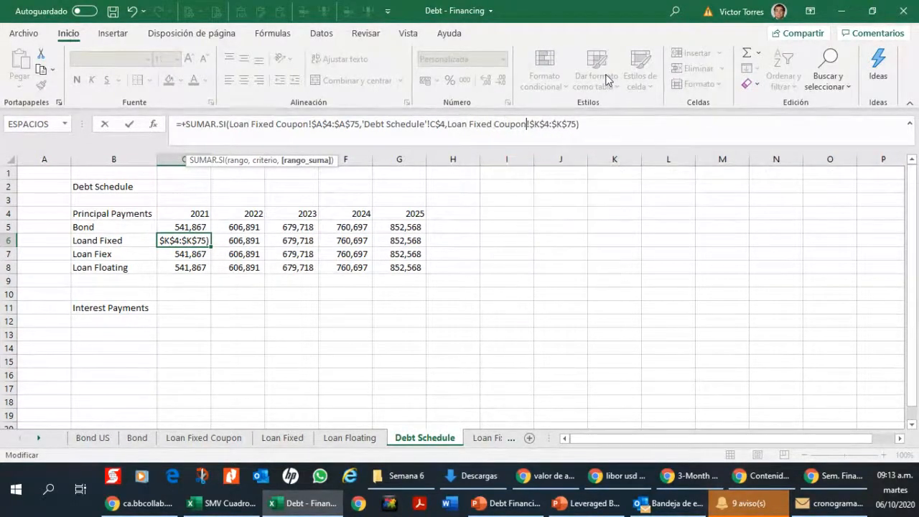
key(Return)
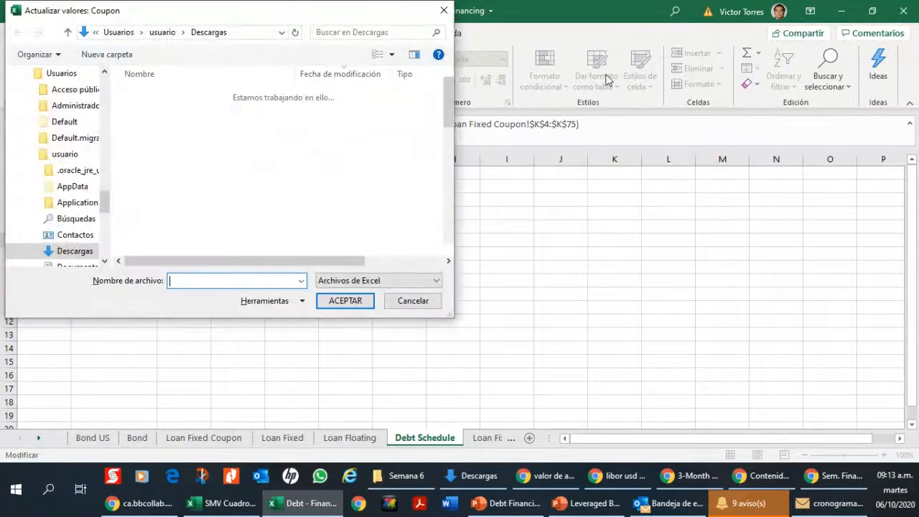
key(Escape)
key(Up)
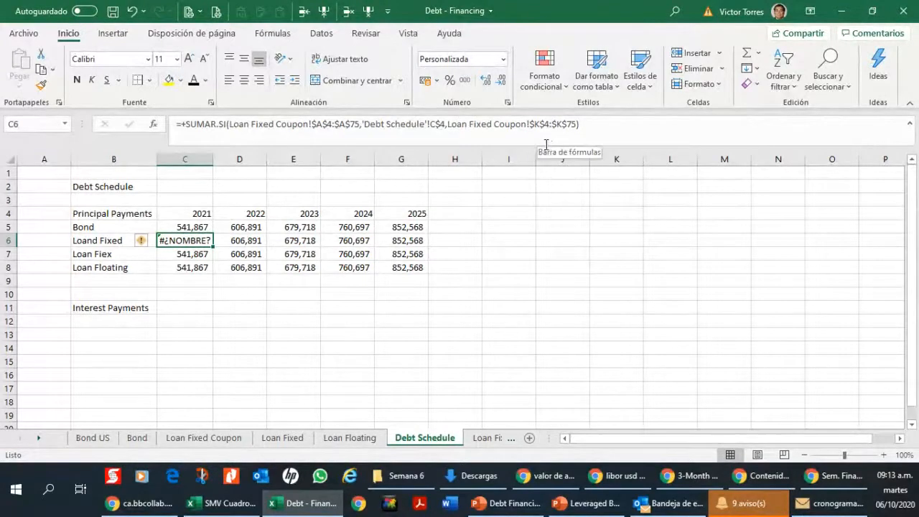
Step: Copy the year column A of the Bond sheet into column A of the Loan Fixed Coupon sheet
click(203, 437)
click(27, 229)
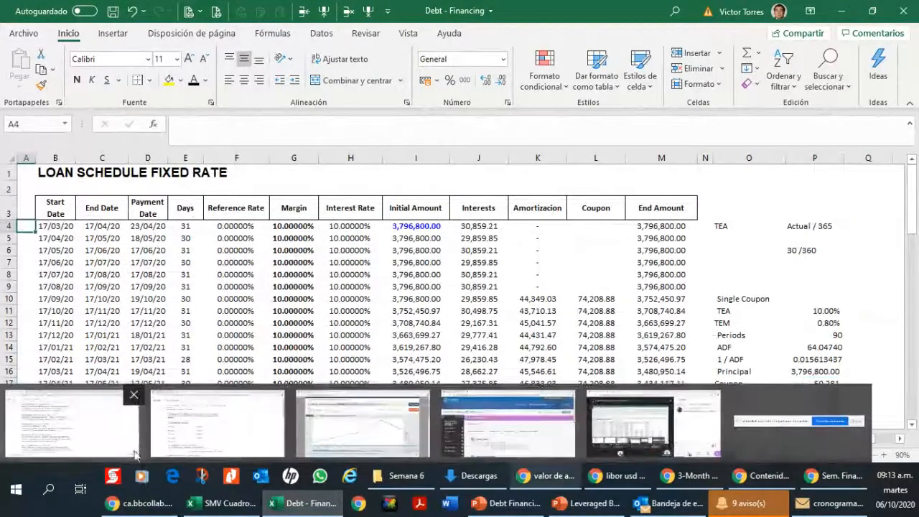
click(117, 277)
click(137, 437)
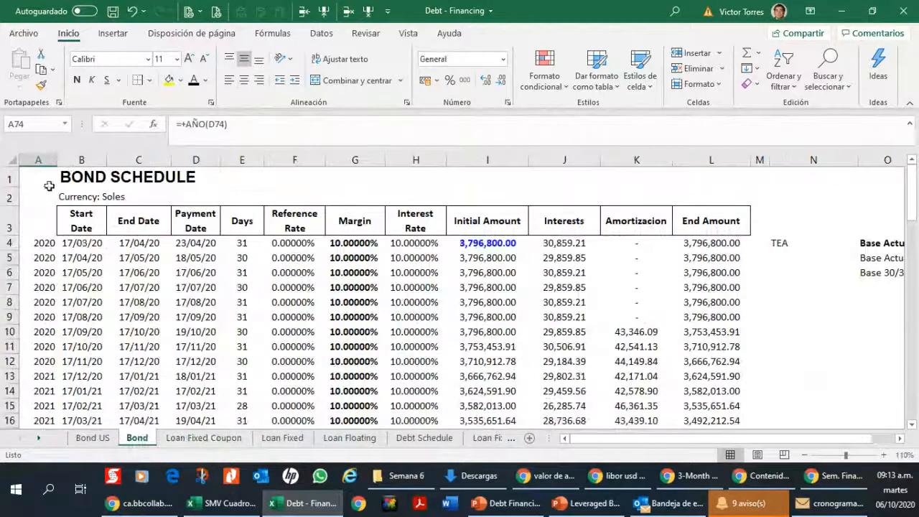
click(38, 159)
key(ctrl+c)
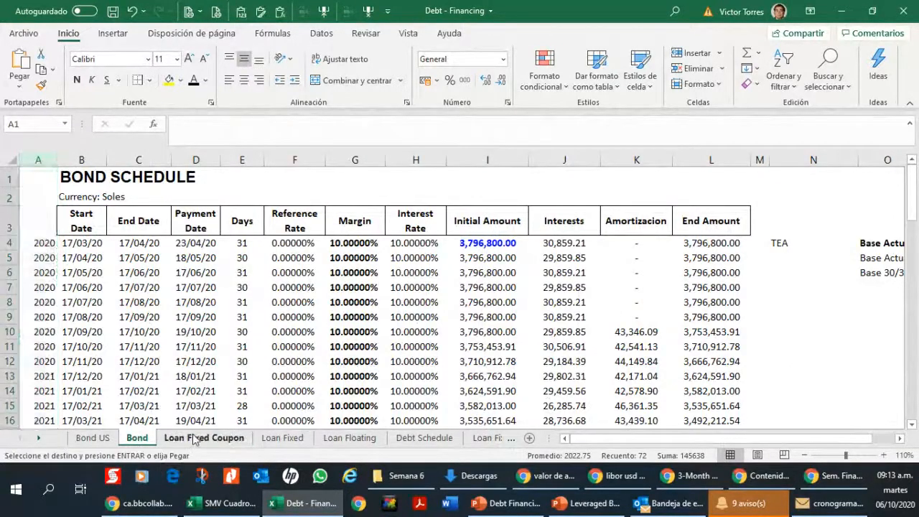
click(194, 439)
click(28, 176)
key(ctrl+v)
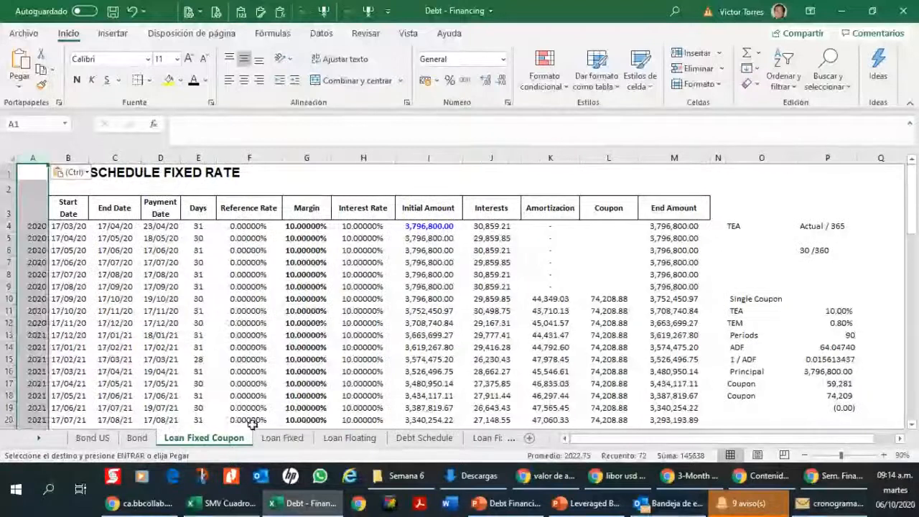
Step: Paste the copied year column into column A of the Loan Fixed and Loan Floating sheets, and return to Debt Schedule
click(282, 437)
click(25, 173)
key(ctrl+v)
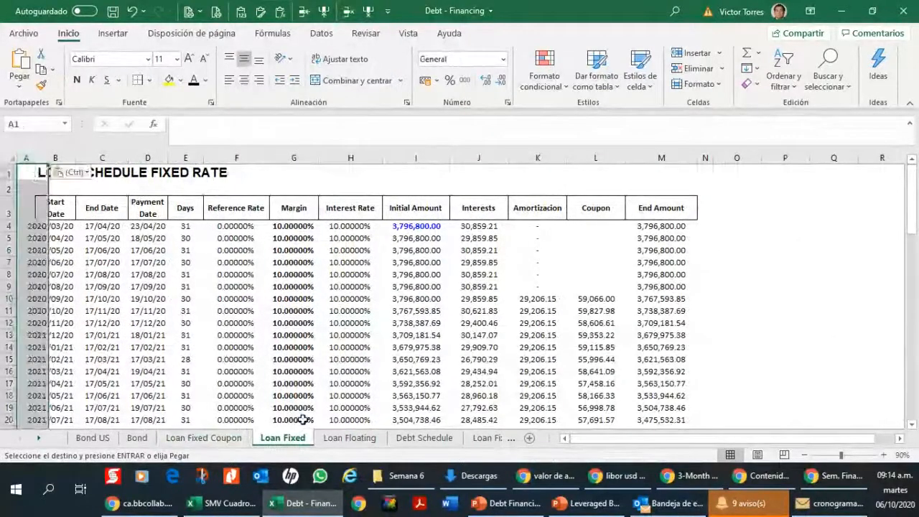
click(350, 437)
click(29, 173)
key(ctrl+v)
mouse_move(329, 424)
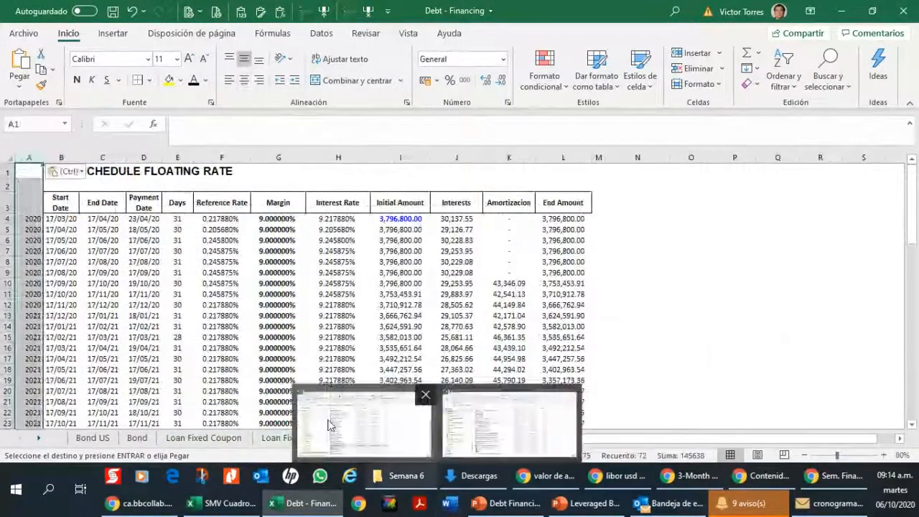
click(438, 443)
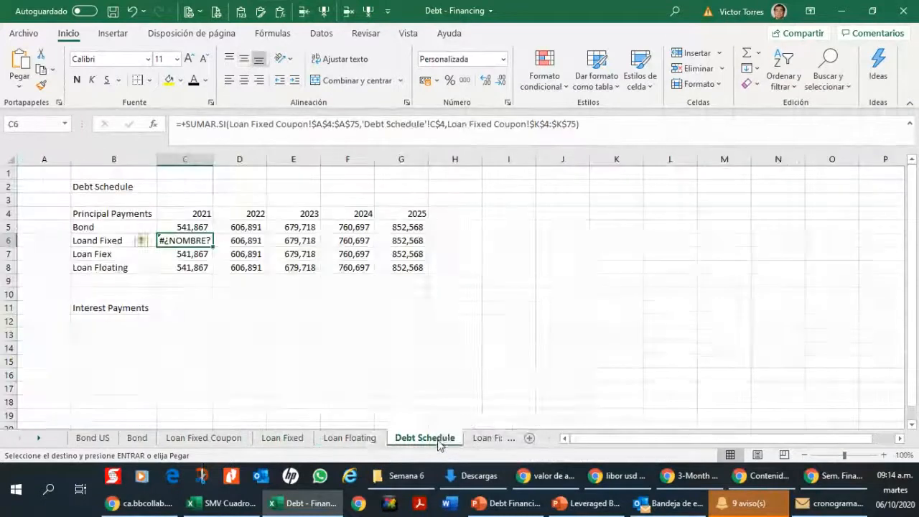
right_click(438, 442)
mouse_move(565, 369)
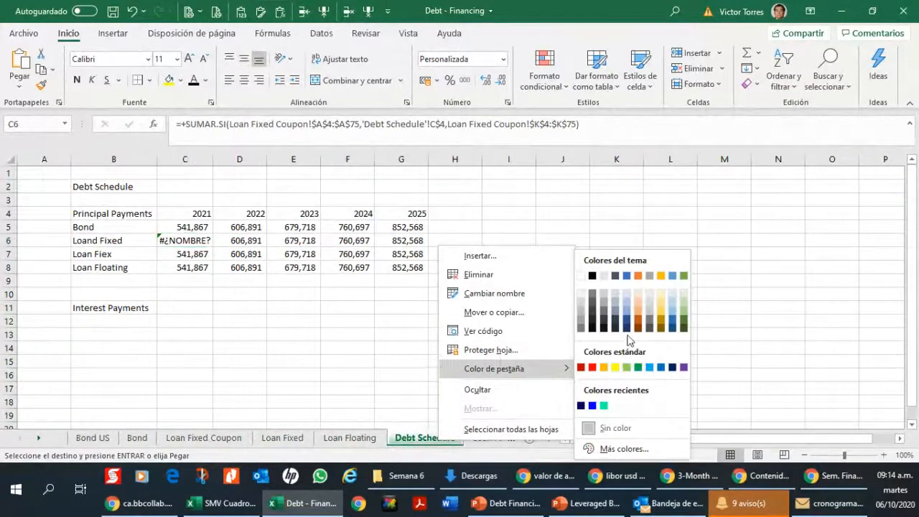
key(Escape)
click(219, 227)
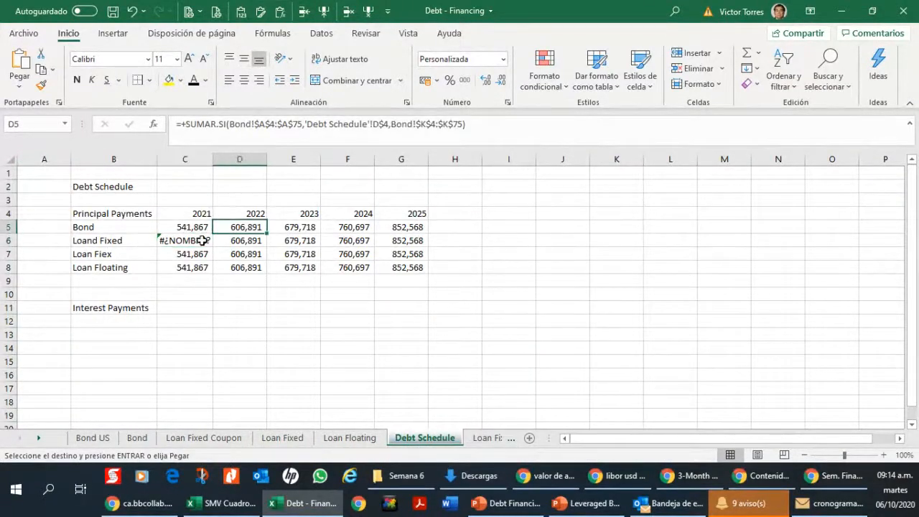
Step: Start a new SUMAR.SI formula in C6 with the absolute range $A$4:$A$75 of the Loan Fixed Coupon sheet
click(202, 240)
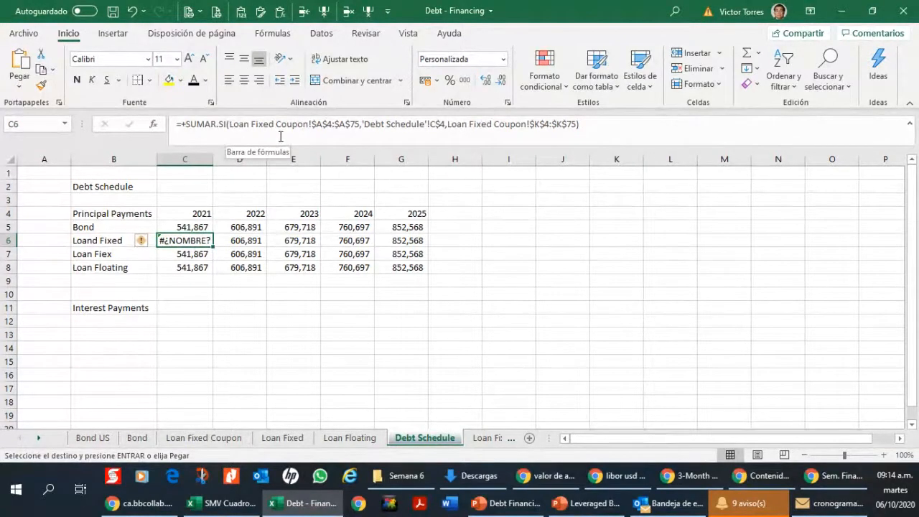
text(+sumar.s)
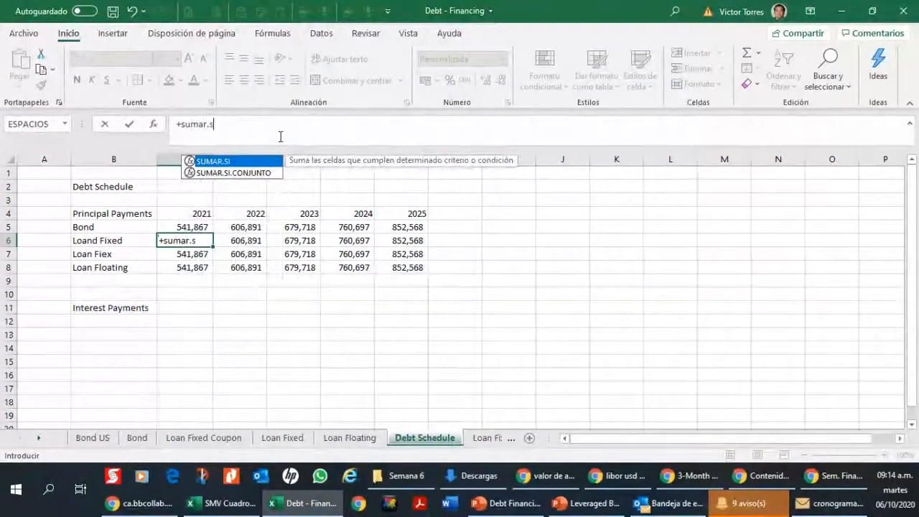
text(i()
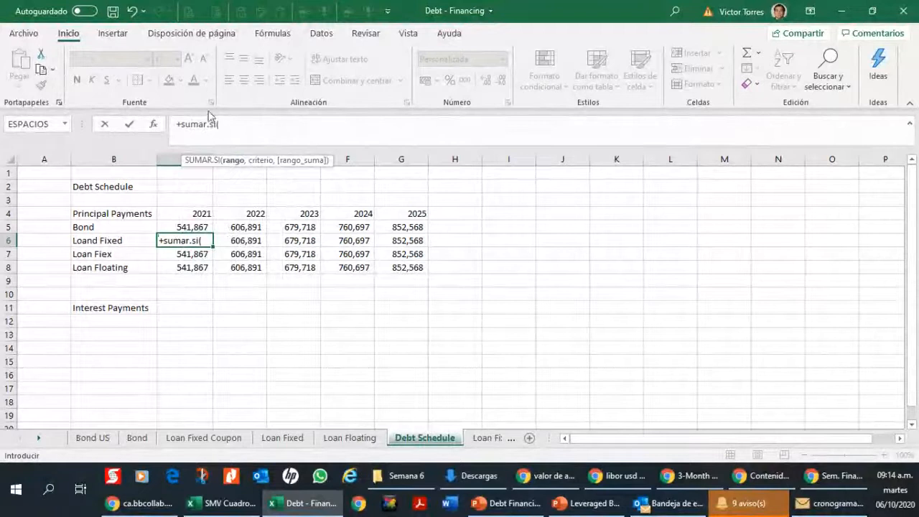
click(201, 438)
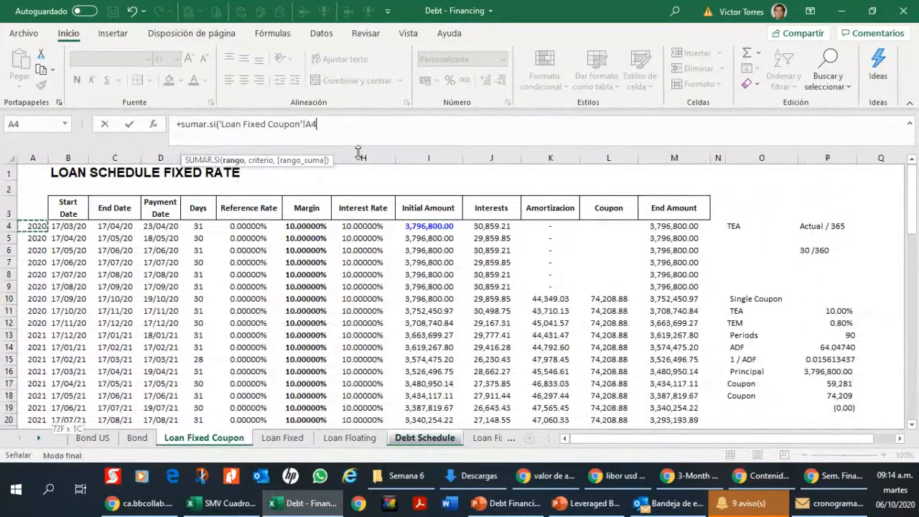
key(ctrl+shift+Down)
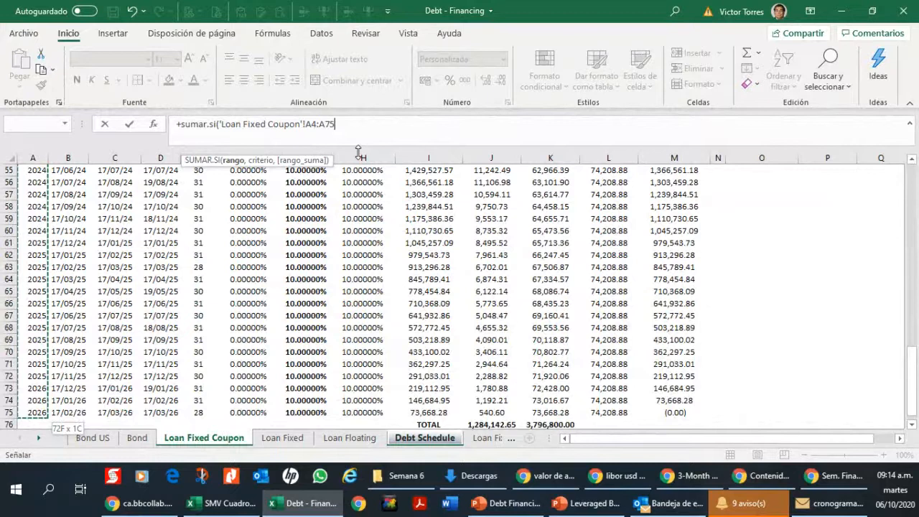
key(F4)
text(;)
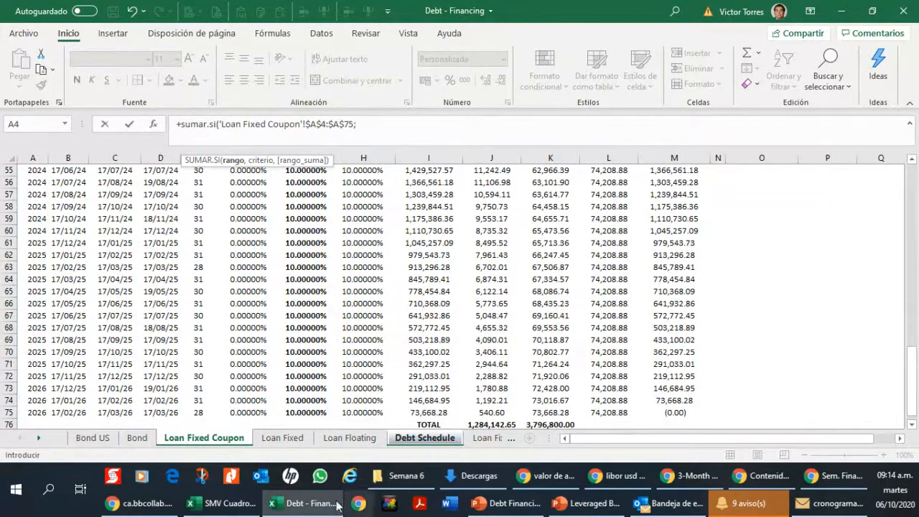
Step: Replace the semicolon separator in the C6 formula with a comma and add year cell C4 of Debt Schedule as the criterion
click(448, 438)
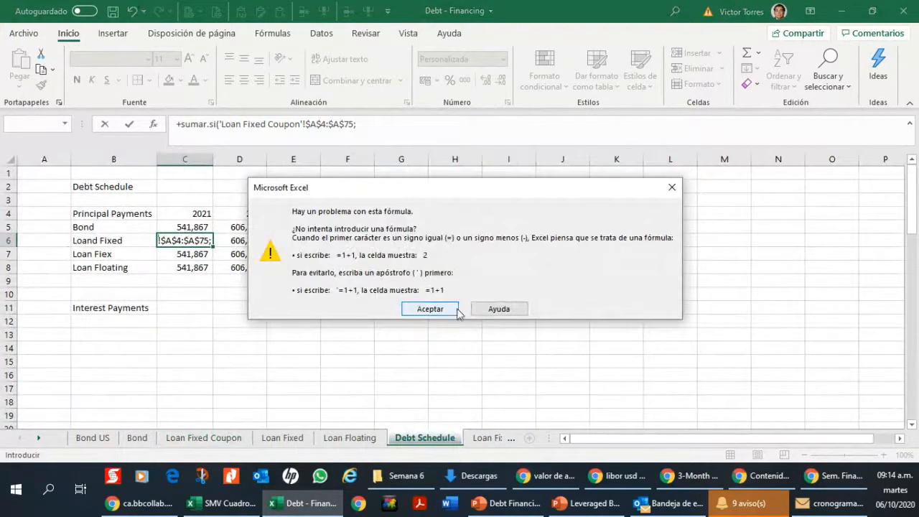
click(430, 308)
click(424, 124)
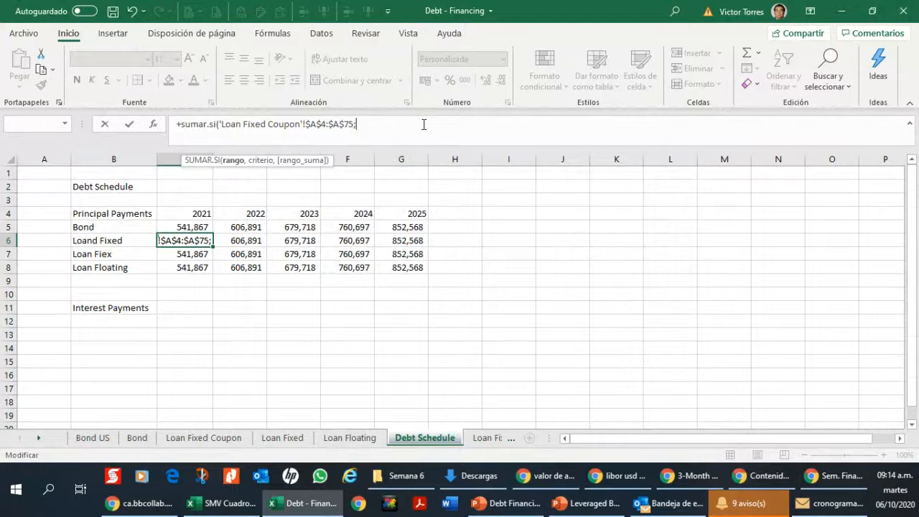
key(BackSpace)
text(,)
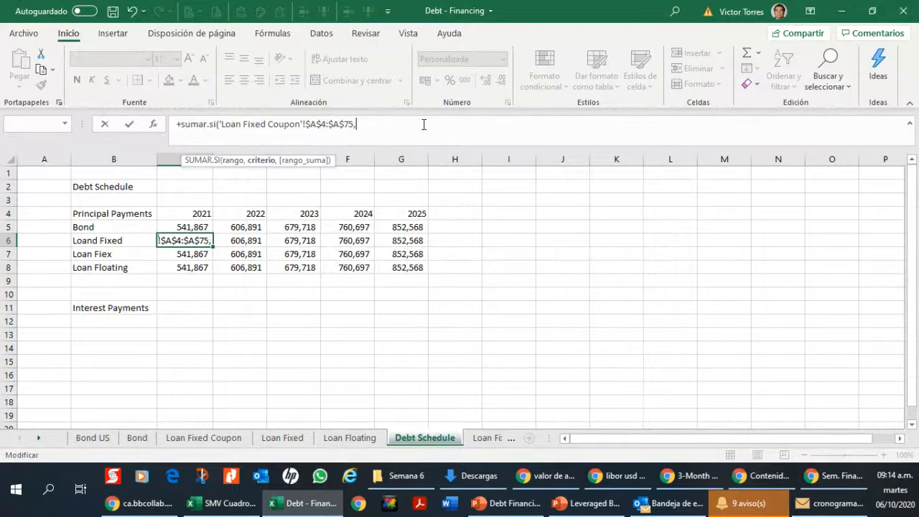
click(186, 212)
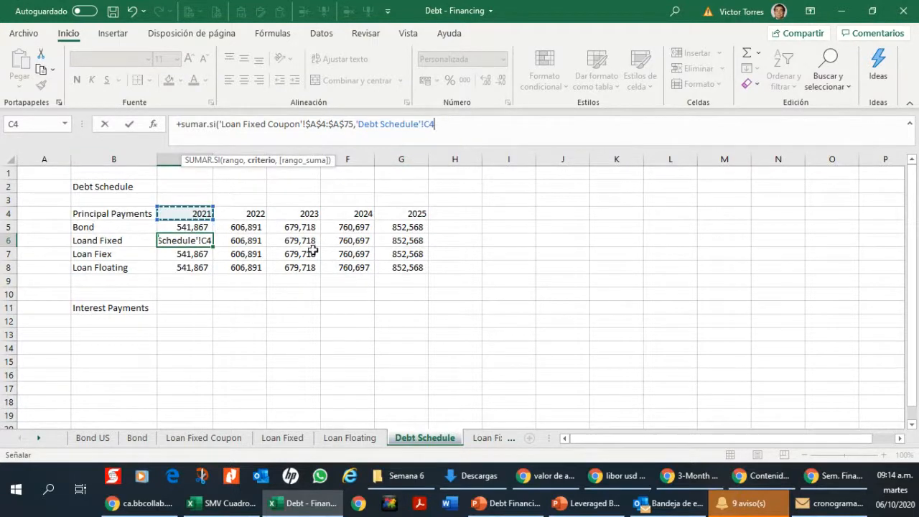
text(,)
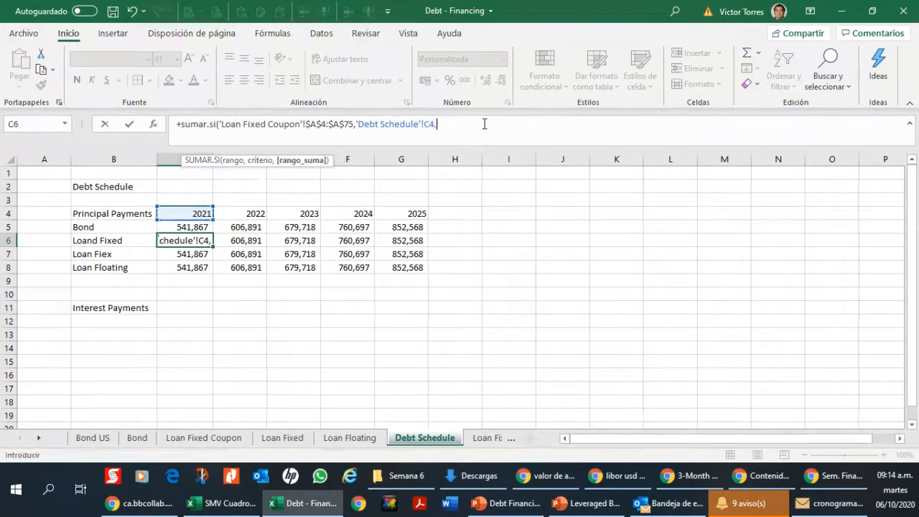
Step: Set the sum range to the Amortizacion cells K4:K75 of Loan Fixed Coupon and enter the C6 formula
click(136, 437)
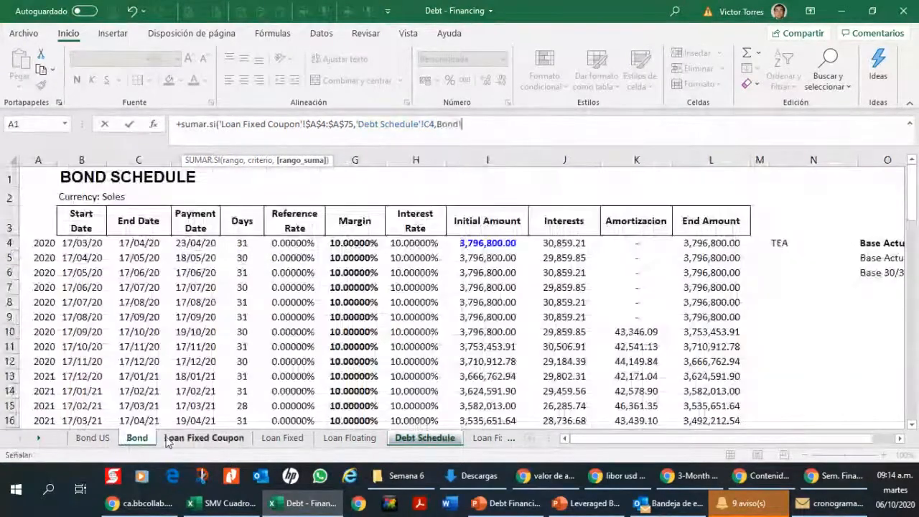
click(166, 439)
click(362, 243)
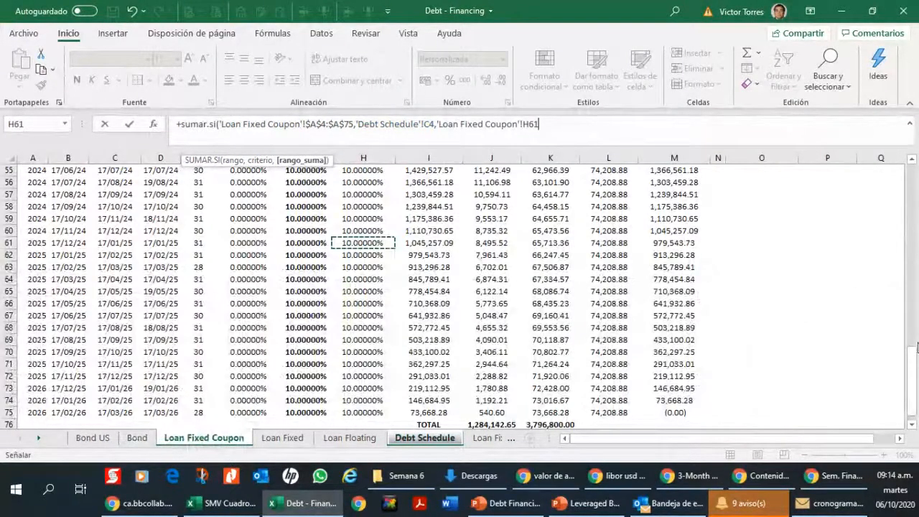
click(912, 228)
click(912, 228)
drag(911, 227, 911, 180)
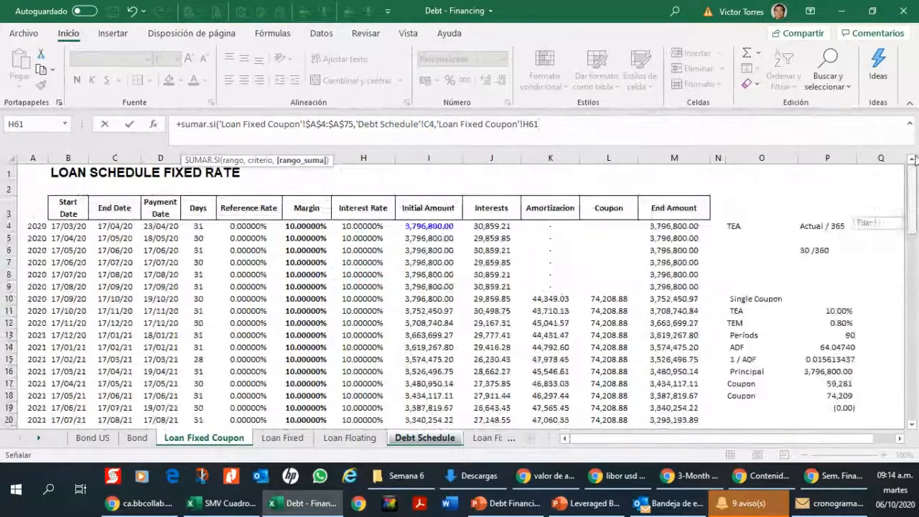
click(553, 227)
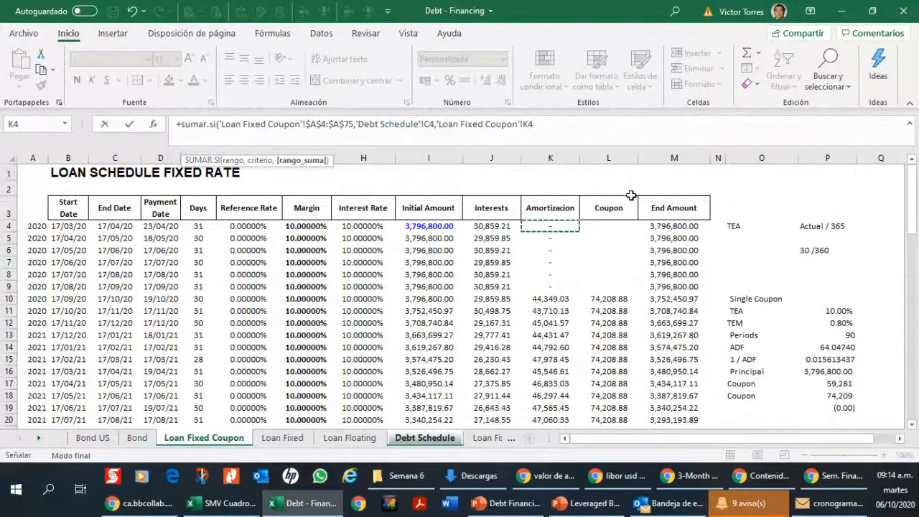
key(ctrl+shift+Down)
key(Return)
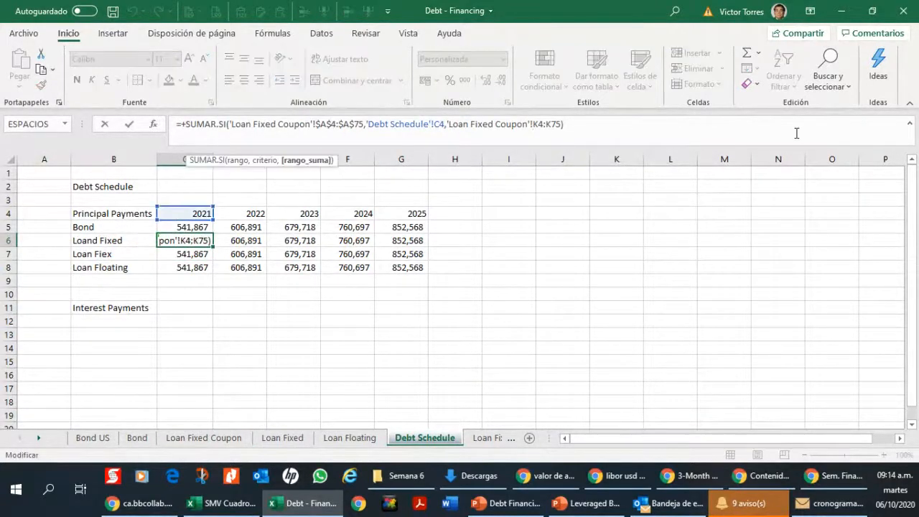
Step: Make the sum range in the C6 formula absolute as $K$4:$K$75 and enter the formula
key(shift+Right)
key(shift+Right)
key(F4)
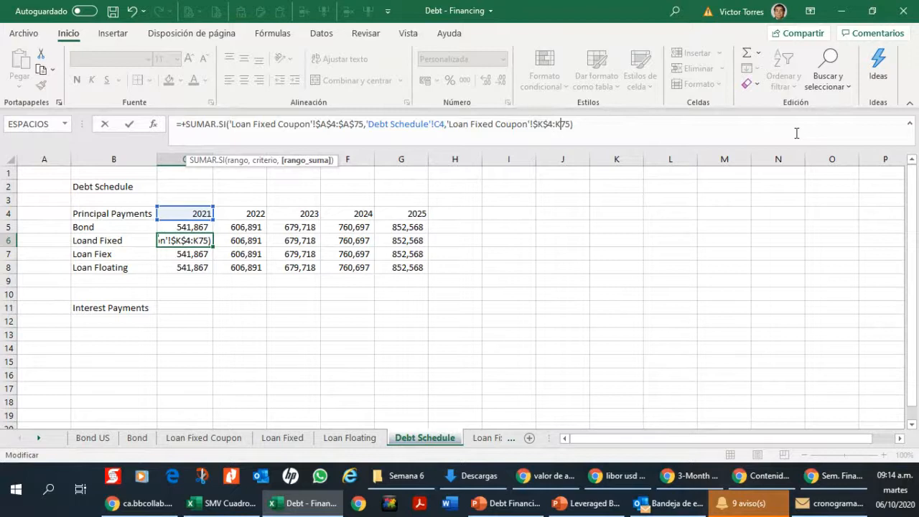
key(F4)
key(Return)
key(Up)
key(Up)
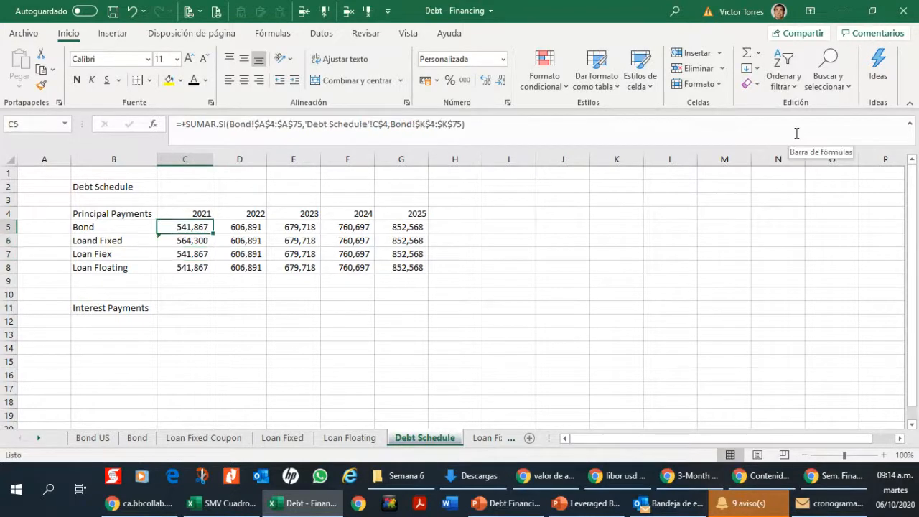
Step: Copy the Loan Fixed Coupon principal formula from C6 across D6:G6 for the years 2022 to 2025
key(Down)
key(ctrl+c)
key(Right)
key(shift+Right)
key(shift+Right)
key(shift+Right)
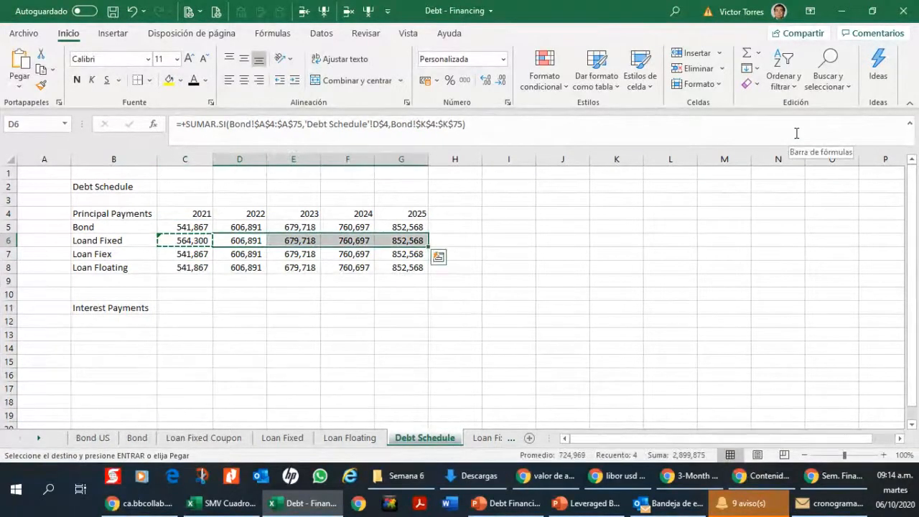
key(ctrl+v)
key(ctrl+z)
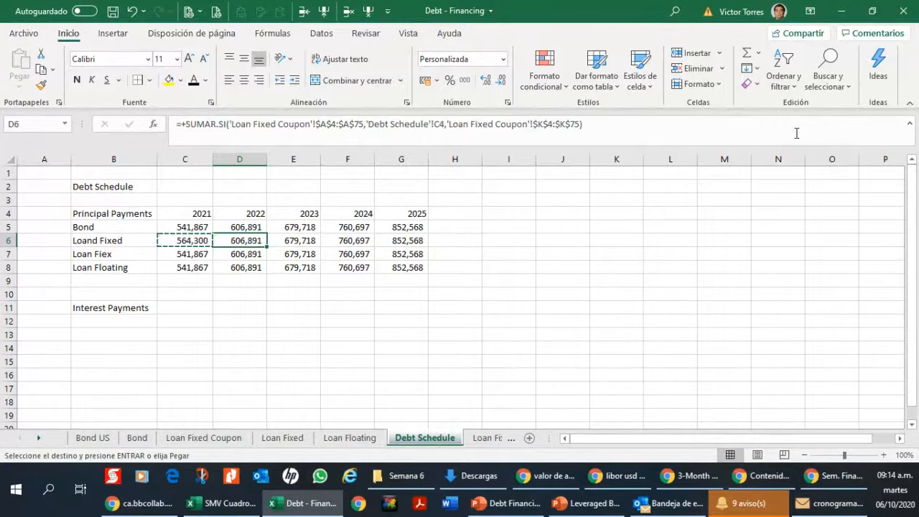
key(Right)
key(shift+Right)
key(shift+Right)
key(shift+Right)
key(ctrl+v)
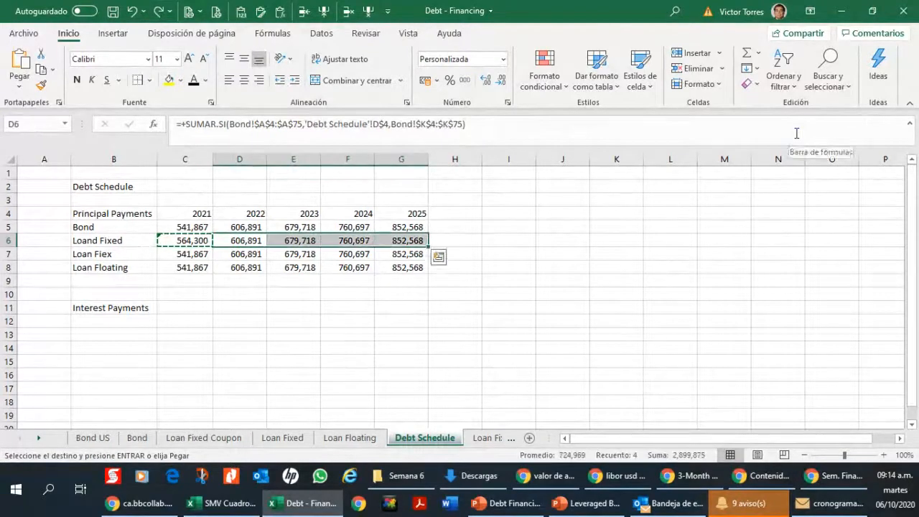
Step: Format the Principal Payments header row B4:G4 in bold
key(Left)
key(Down)
key(Down)
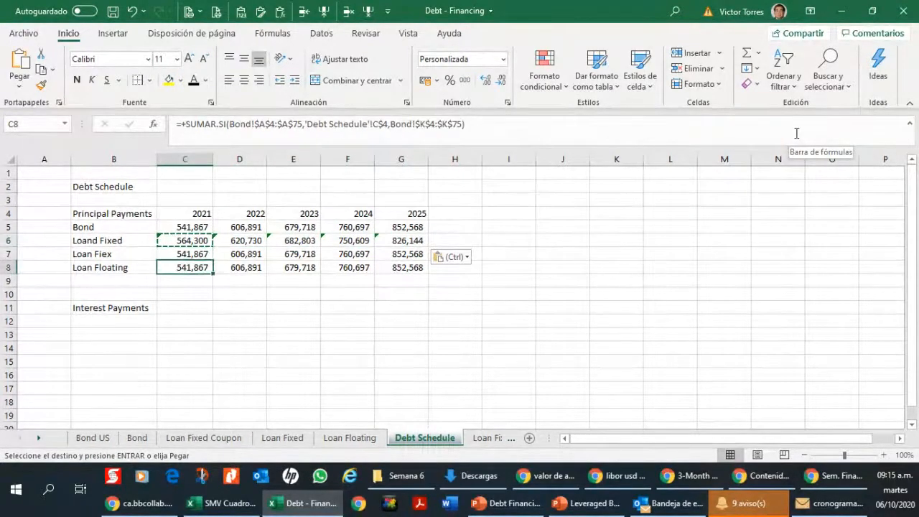
key(Down)
key(Down)
key(Down)
key(Up)
key(Up)
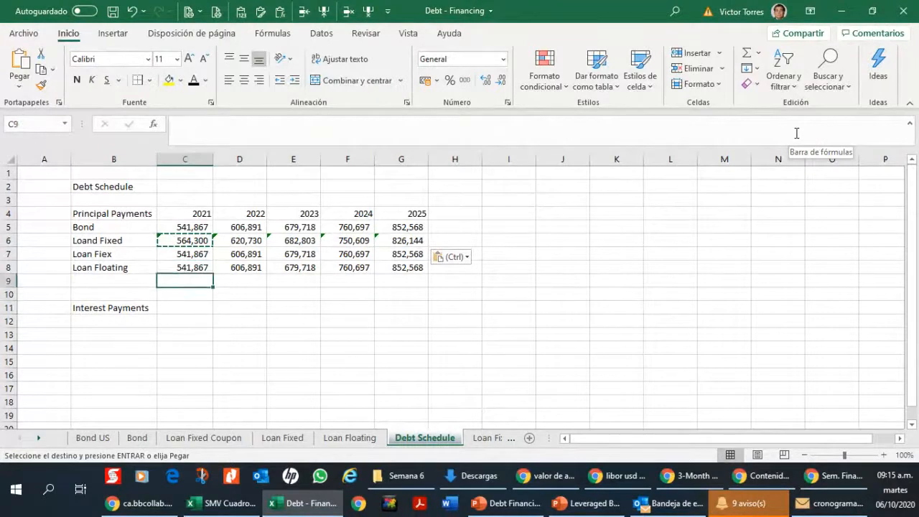
key(Up)
key(Up)
key(Up)
Step: Make the Debt Schedule title in B2 bold and underlined
key(Up)
key(Up)
key(Left)
key(shift+Right)
key(shift+Right)
key(shift+Right)
key(shift+Right)
key(shift+Right)
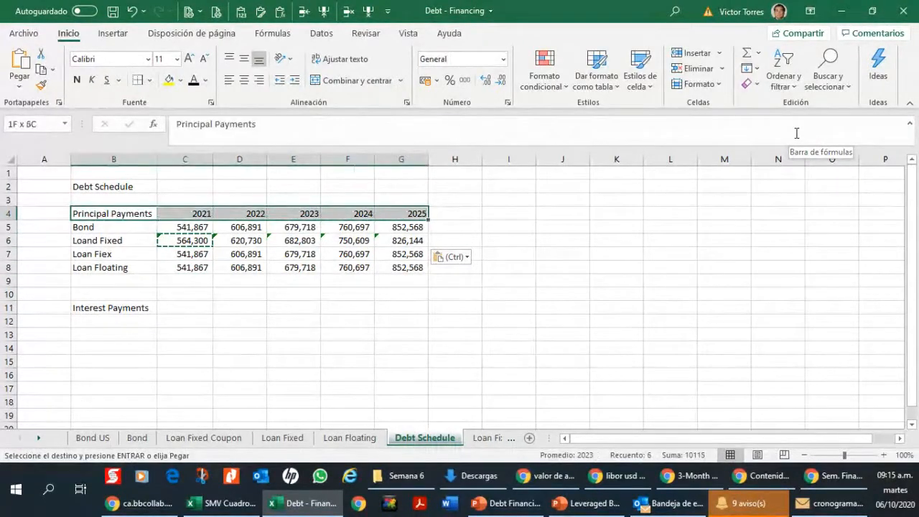
key(Escape)
key(ctrl+n)
key(Up)
key(Up)
key(ctrl+n)
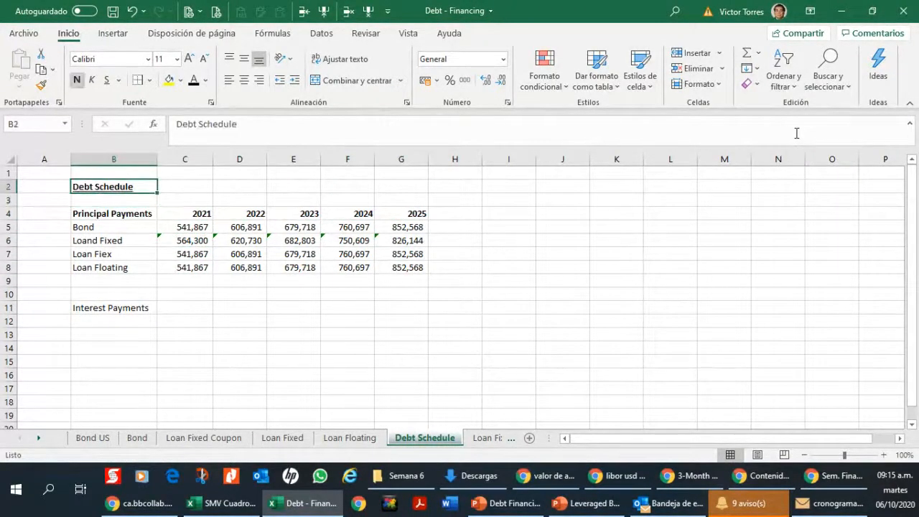
key(ctrl+s)
Step: Examine the SUMAR.SI formulas across row 6 of the principal payments table
key(Down)
key(Down)
key(Down)
key(Down)
key(Right)
key(Right)
key(Right)
key(Right)
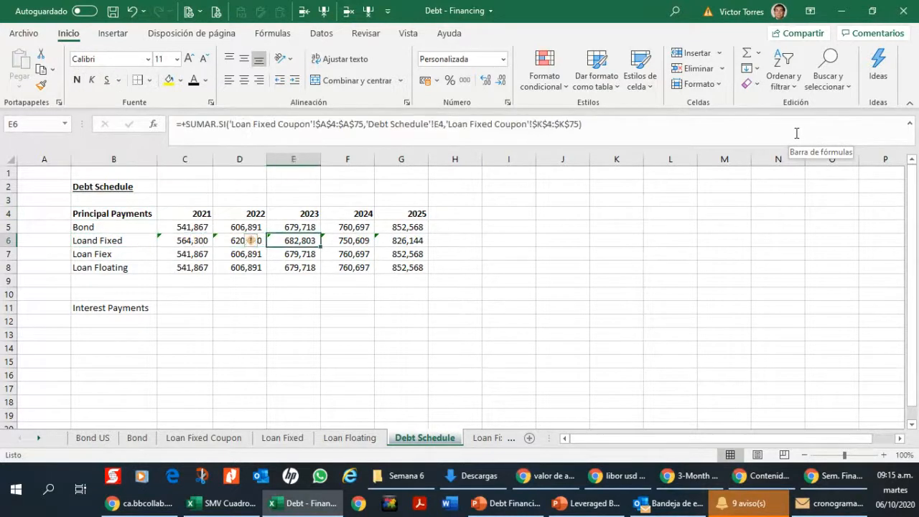
key(Right)
key(Left)
key(Left)
key(Left)
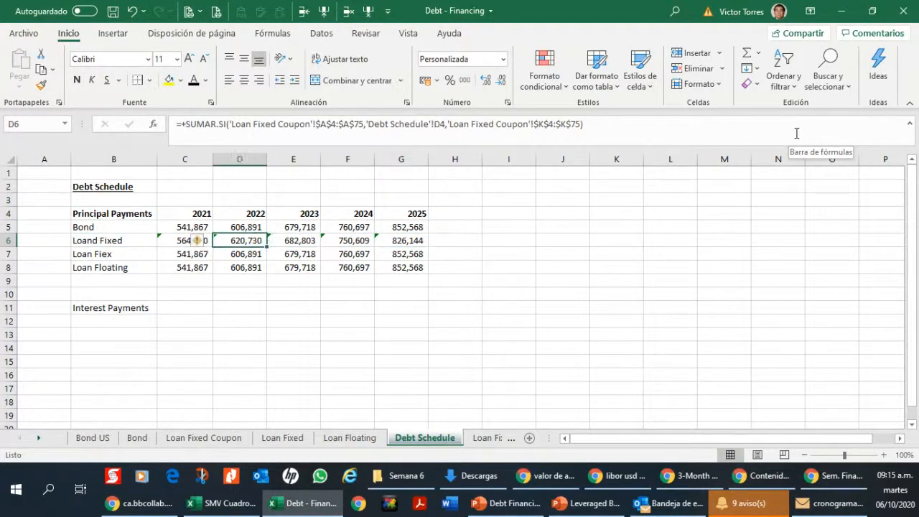
Step: Copy the debt labels B5:B8 into B12:B15 below the Interest Payments heading
key(Left)
key(Up)
key(Left)
key(shift+Down)
key(shift+Down)
key(shift+Down)
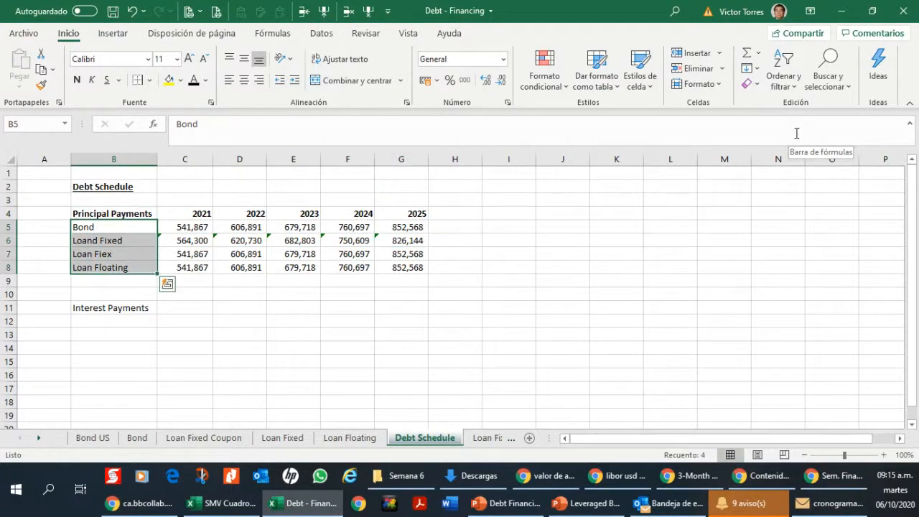
key(ctrl+c)
key(Down)
key(Down)
key(Down)
key(Down)
key(Down)
key(Down)
key(Down)
key(ctrl+v)
Step: Correct the label in B6 to Loan Fixed Coupon
key(Up)
key(Up)
key(Up)
key(Up)
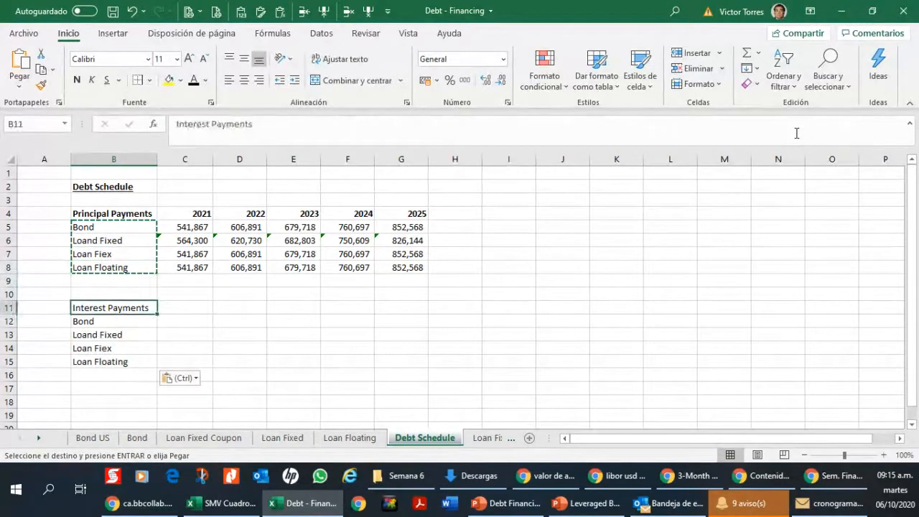
key(Up)
key(Up)
key(Left)
key(Right)
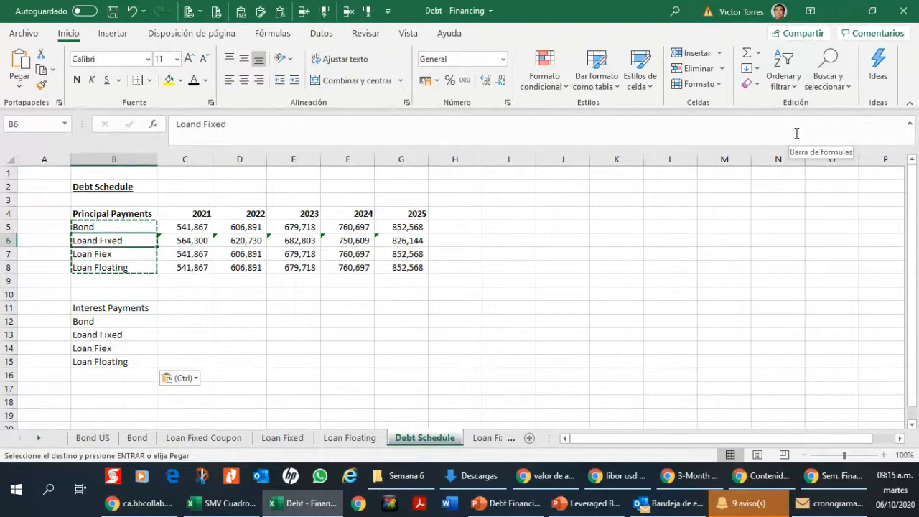
key(Escape)
click(796, 133)
key(Left)
key(Left)
key(Left)
key(Left)
key(Left)
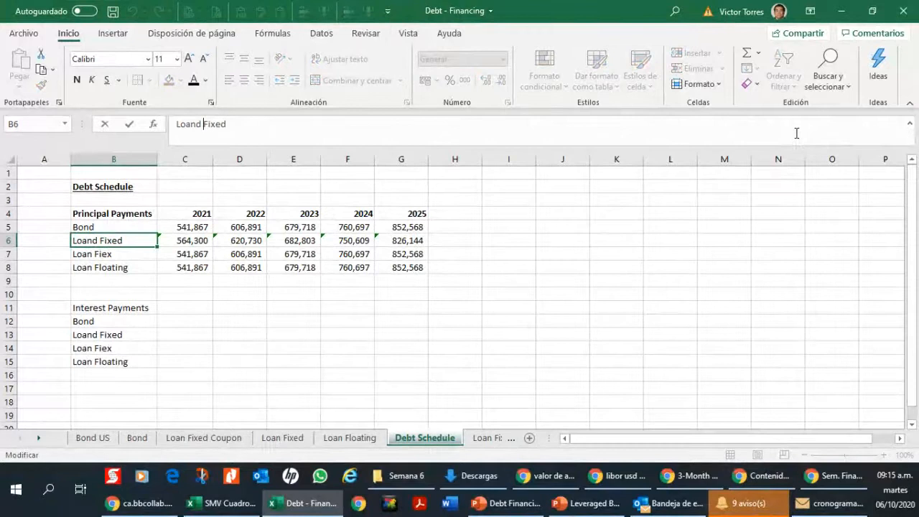
key(BackSpace)
key(BackSpace)
text(Fixed)
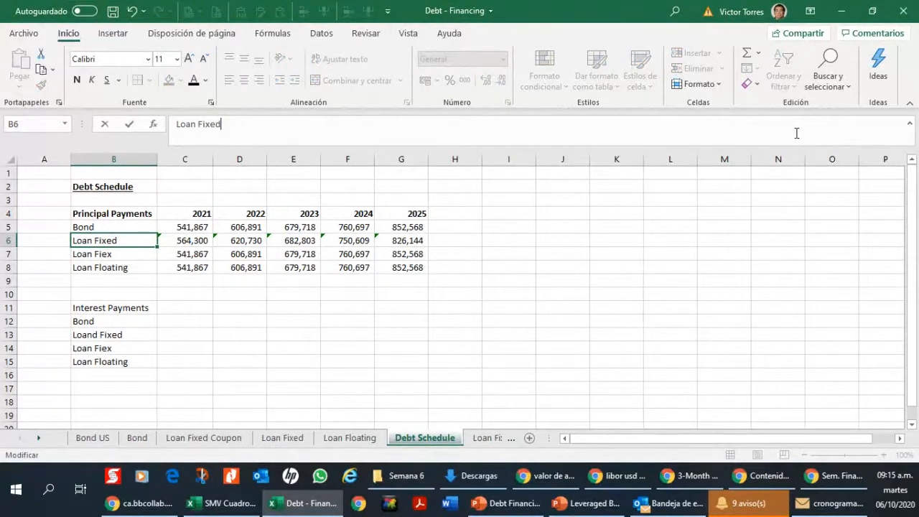
text( Coupon)
key(Return)
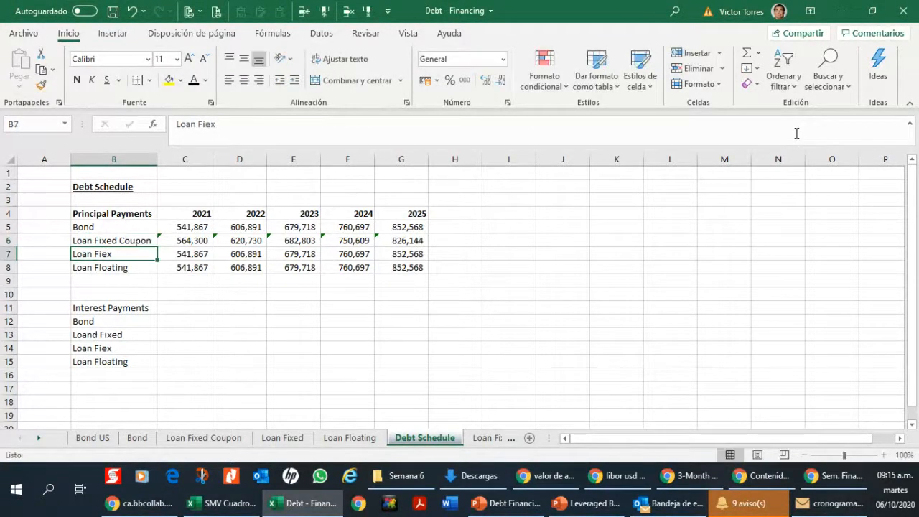
Step: Replace the misspelled label in B7 with Loan Fixed Coupon
click(796, 133)
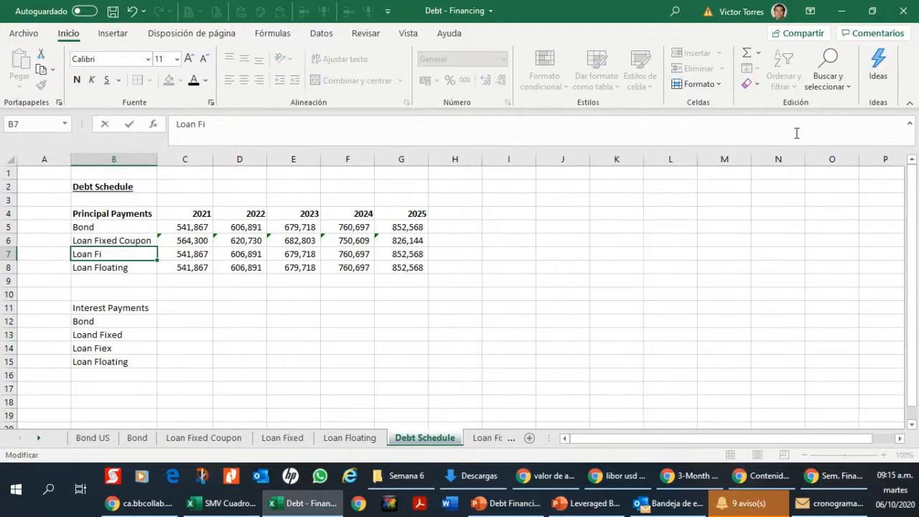
text(xed)
key(Return)
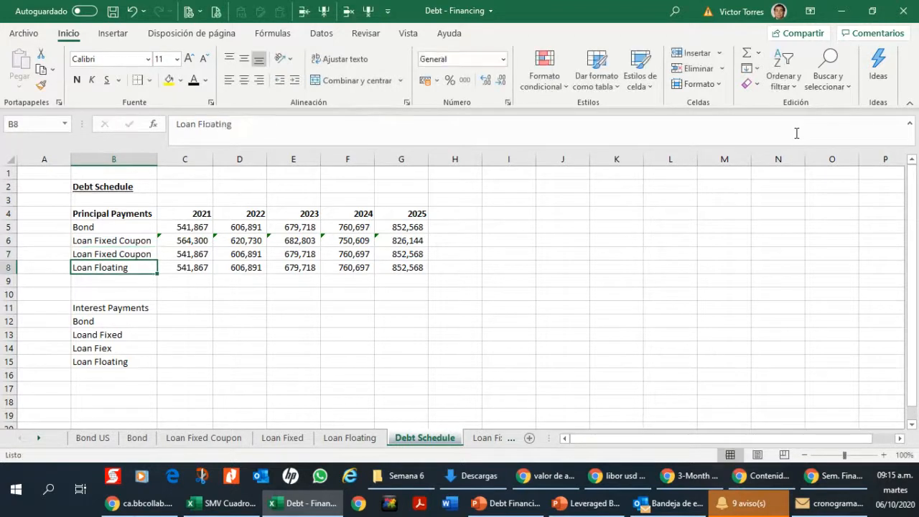
Step: Copy the year headers 2021 to 2025 from C4:G4 into C11:G11 beside Interest Payments
key(Right)
key(Up)
key(Down)
key(Down)
key(Down)
key(Down)
key(Left)
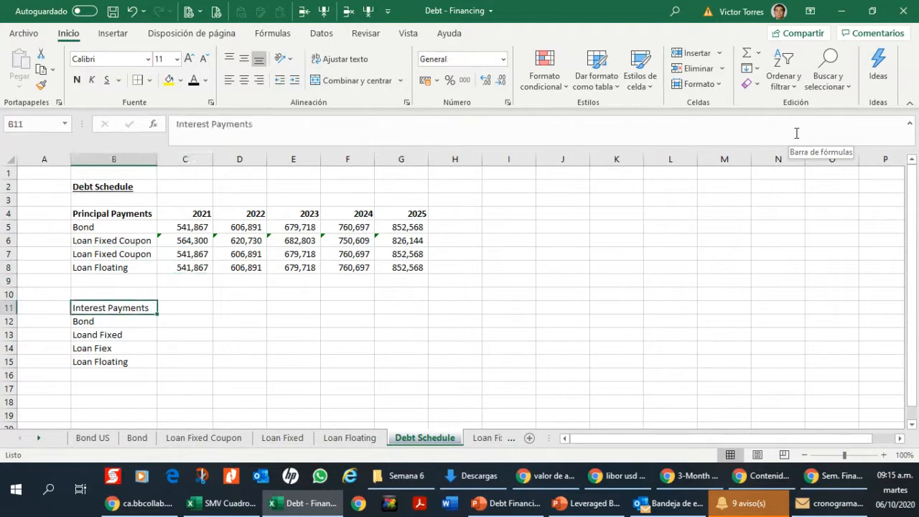
key(Right)
key(Right)
key(Up)
key(Up)
key(Up)
key(Up)
key(Up)
key(Up)
key(Up)
key(Left)
key(shift+Left)
key(shift+Right)
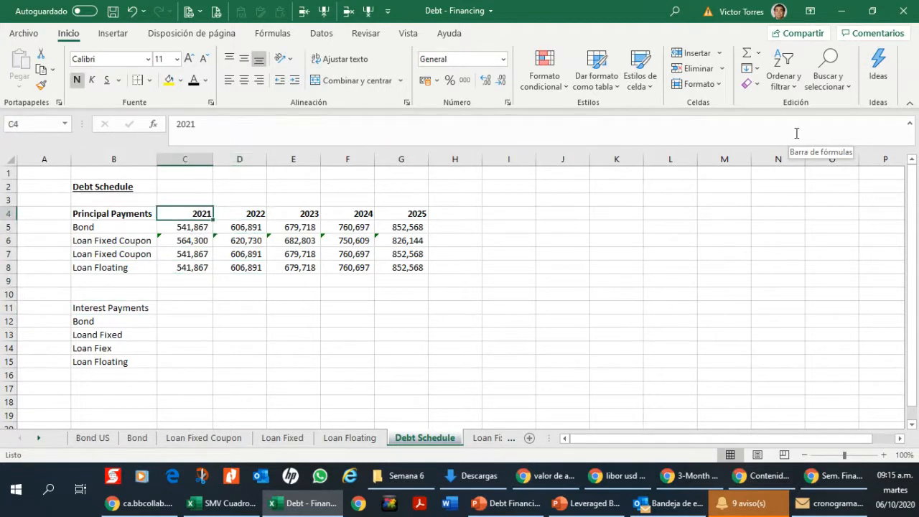
key(shift+Right)
key(shift+Right)
key(shift+Right)
key(shift+Right)
key(ctrl+c)
key(Down)
key(Down)
key(Down)
key(Down)
key(Down)
key(Down)
key(Down)
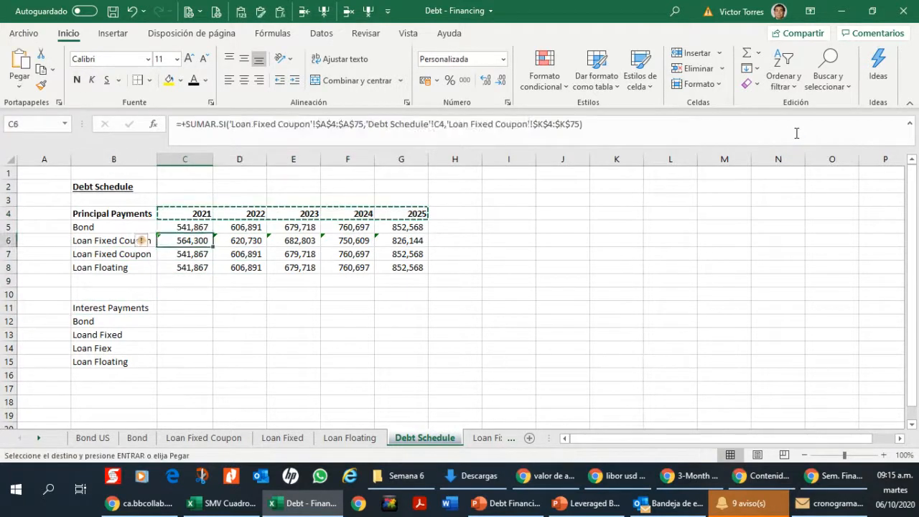
key(ctrl+v)
key(Down)
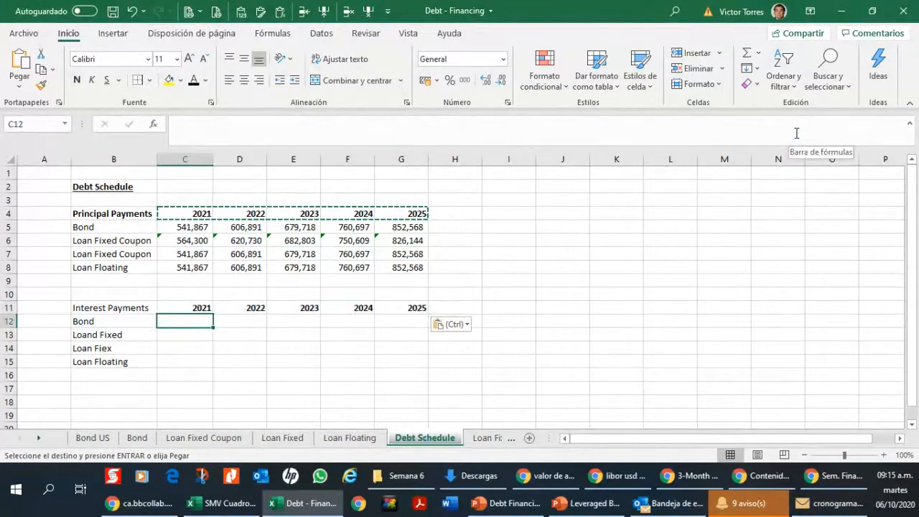
Step: Make the Interest Payments heading in B11 bold and underlined
key(Up)
key(Left)
key(ctrl+n)
key(ctrl+s)
key(Right)
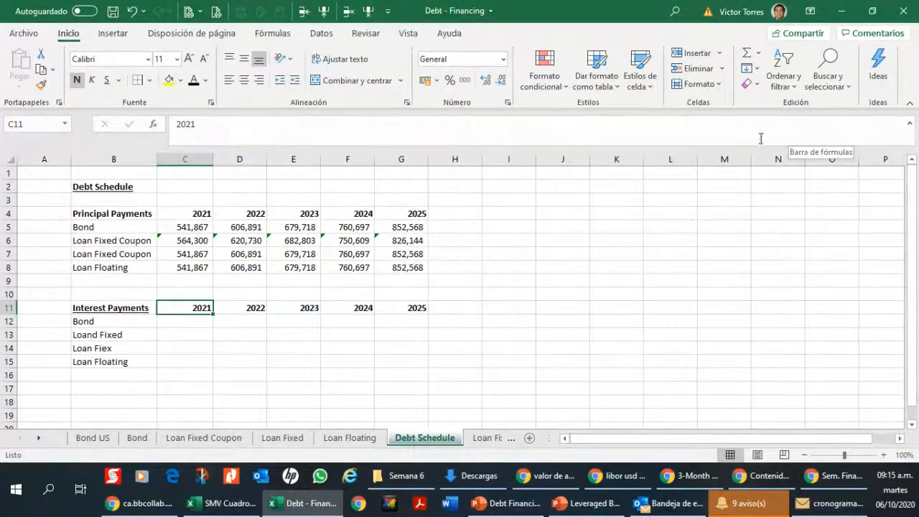
Step: Remove the word Coupon from the B7 label so it reads Loan Fixed
key(alt+Tab)
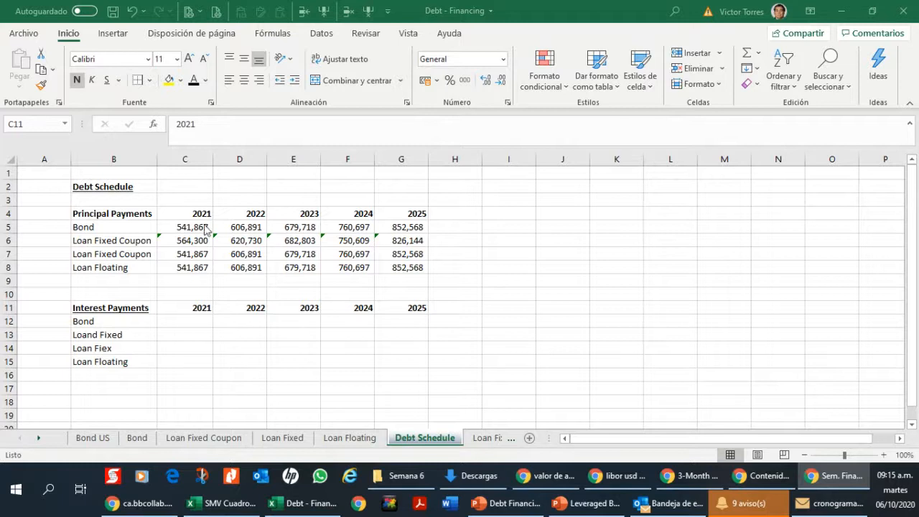
click(191, 307)
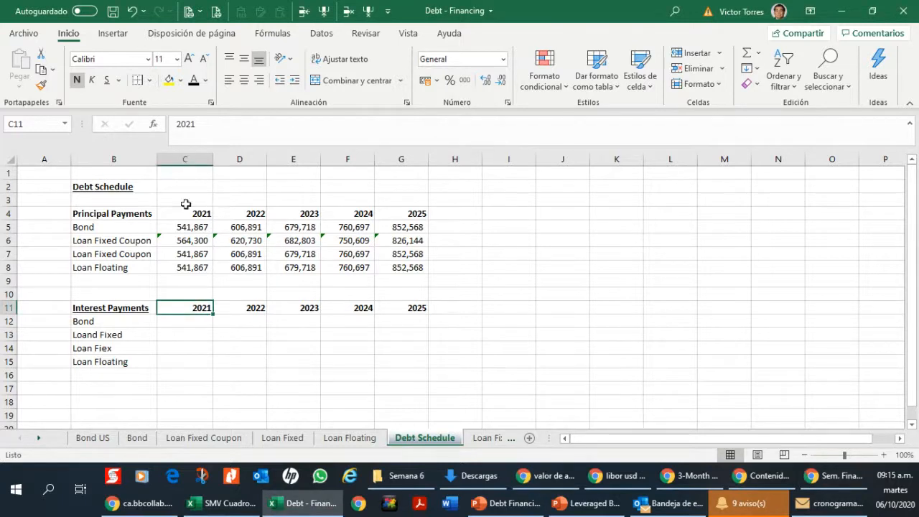
click(195, 253)
click(115, 251)
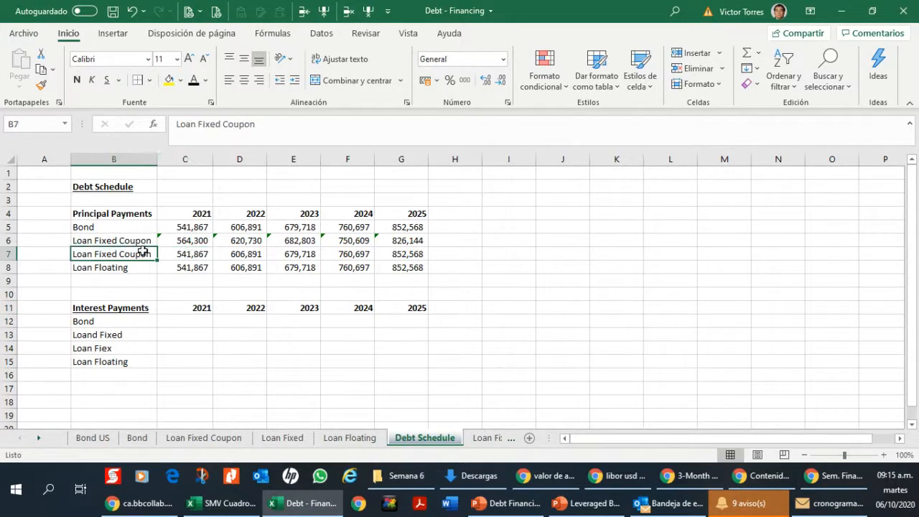
drag(224, 125, 358, 142)
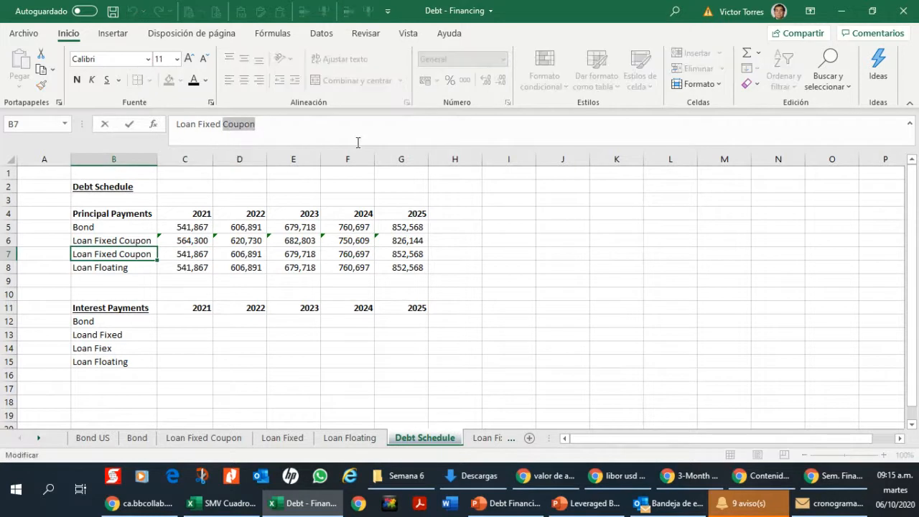
key(BackSpace)
key(Return)
key(Up)
key(Right)
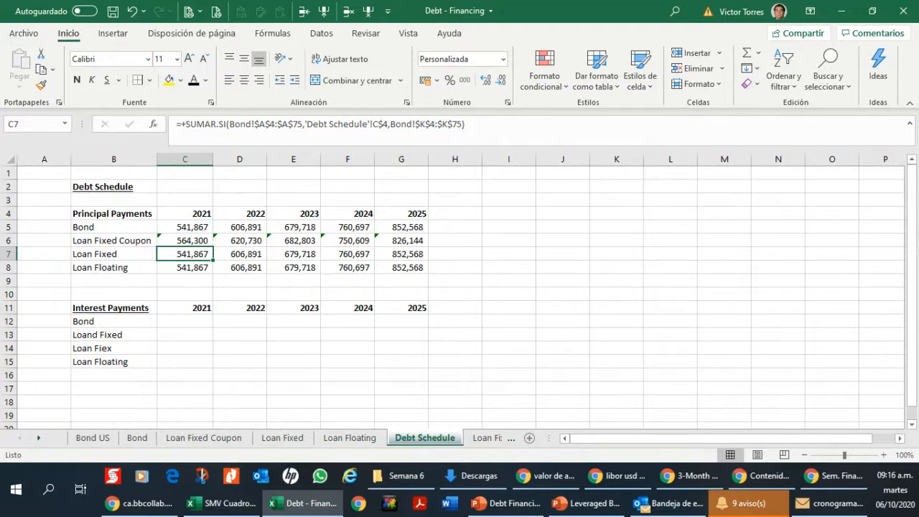
Step: Compare the 2021 principal formulas of the bond and the fixed loans in C5, C6 and C7
key(alt+Tab)
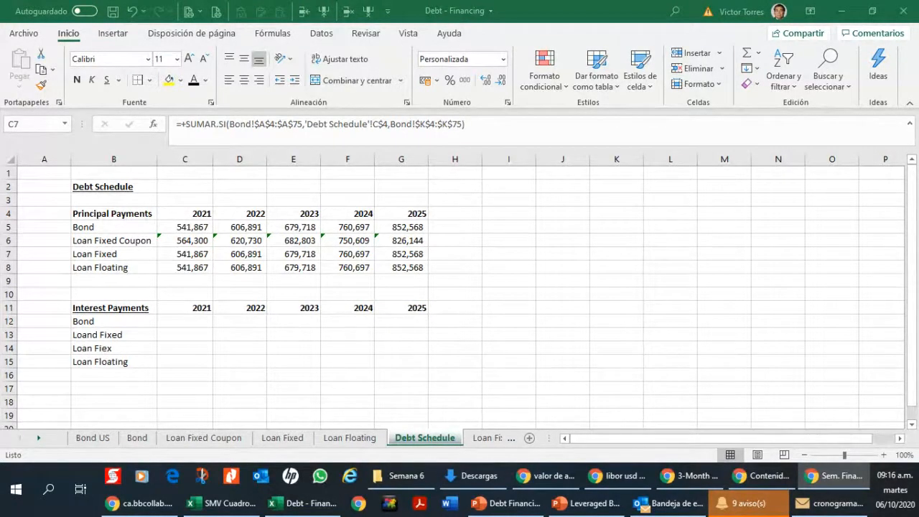
click(198, 253)
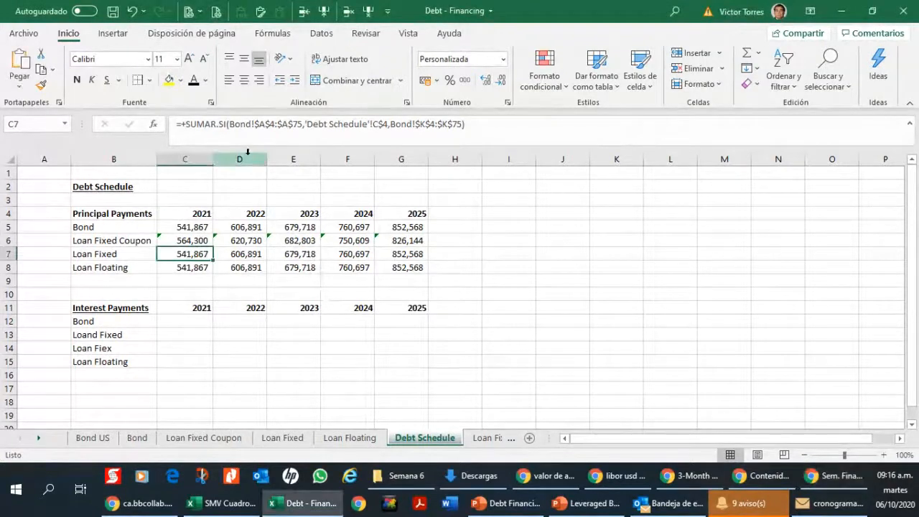
click(202, 229)
click(201, 252)
click(207, 241)
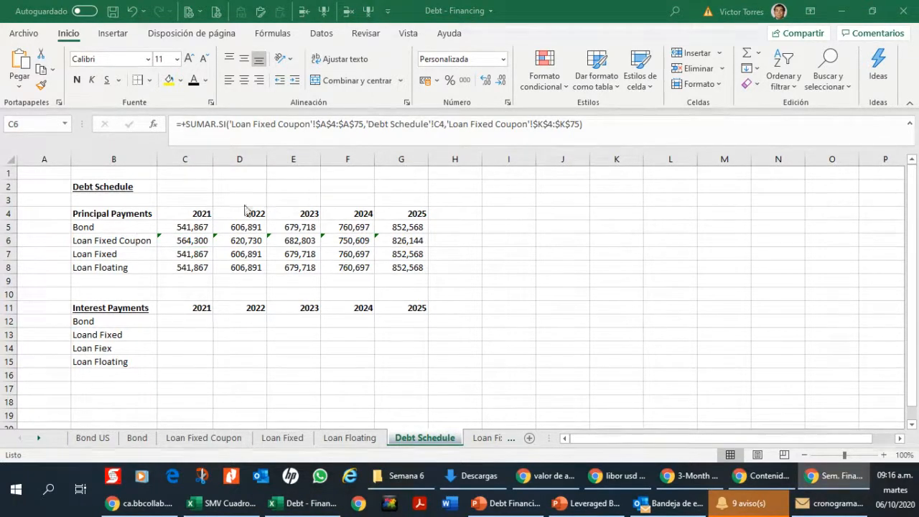
click(208, 241)
click(201, 254)
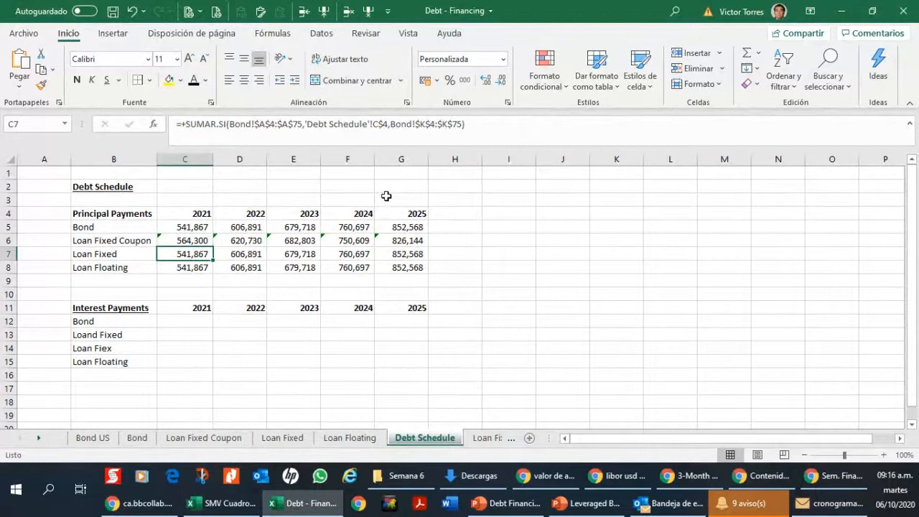
key(Up)
key(Up)
key(Down)
key(Down)
key(Up)
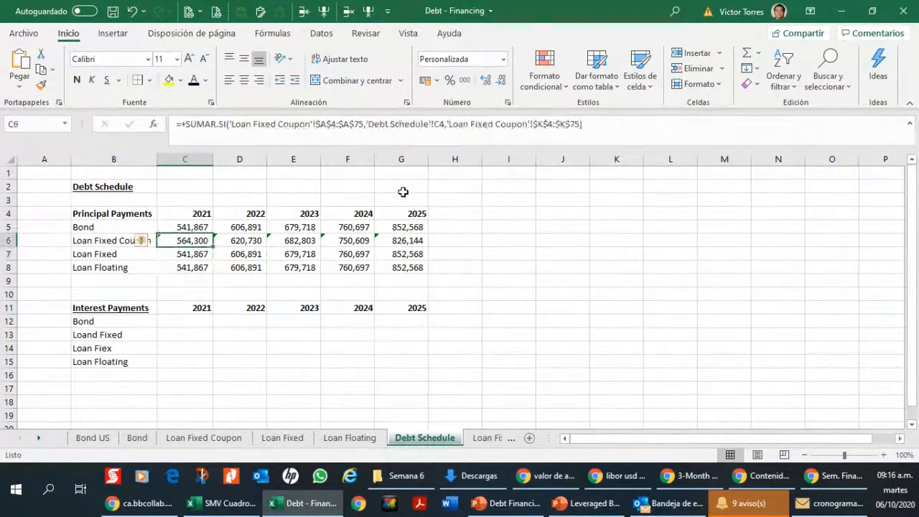
Step: Lock the row of the year reference in C6's SUMAR.SI formula as C$4
key(Down)
key(Up)
key(ctrl+shift+Right)
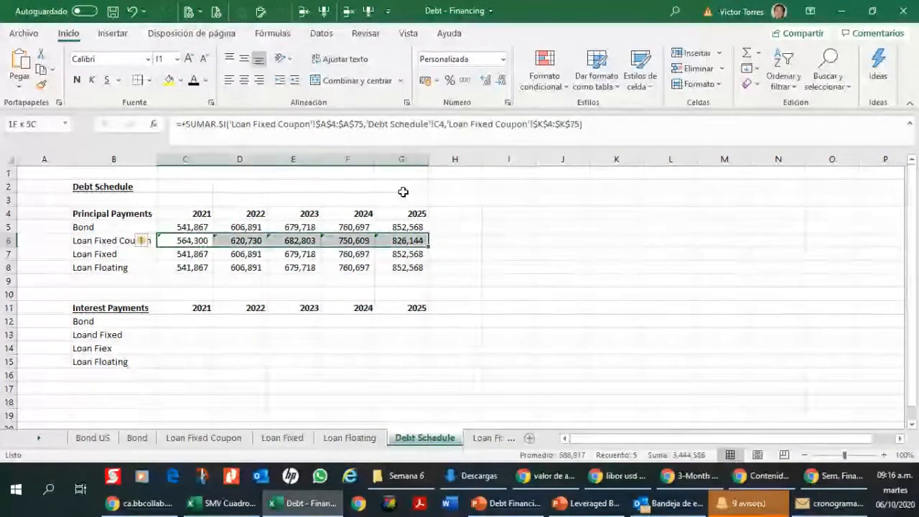
key(ctrl+c)
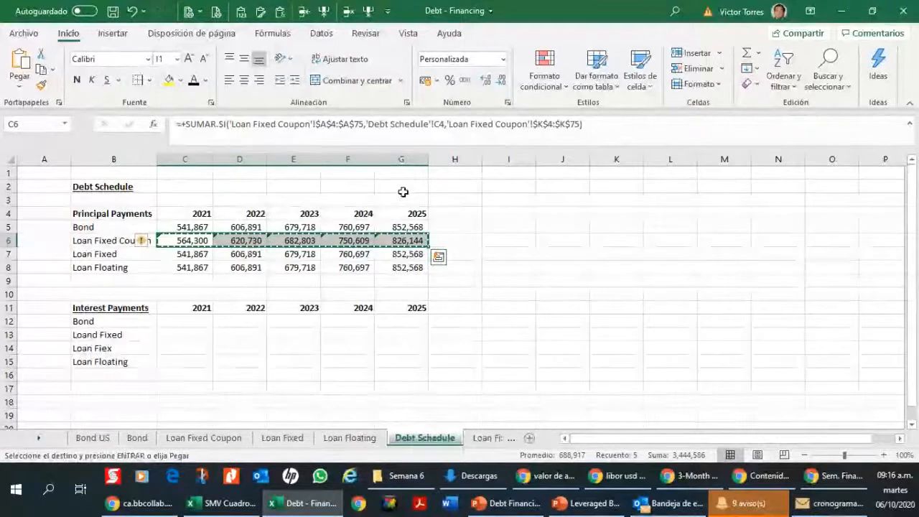
key(F2)
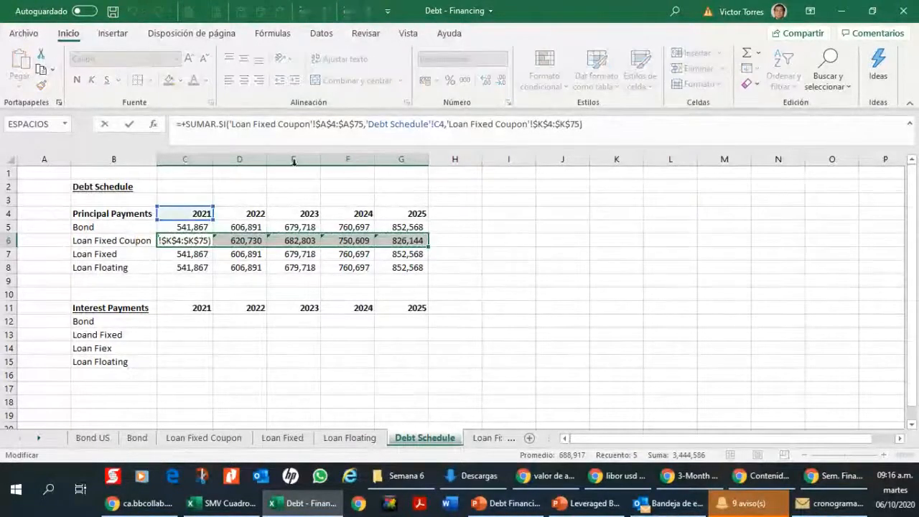
click(435, 124)
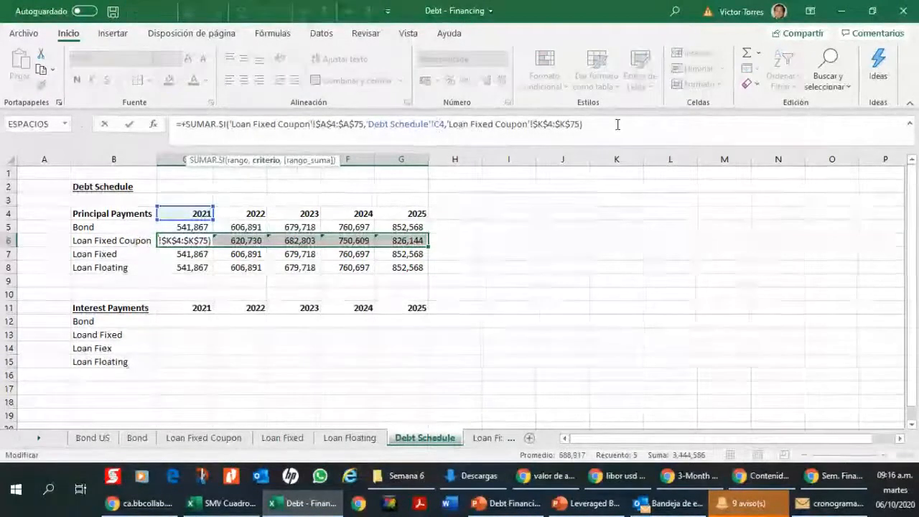
text($)
key(Return)
key(Up)
key(Down)
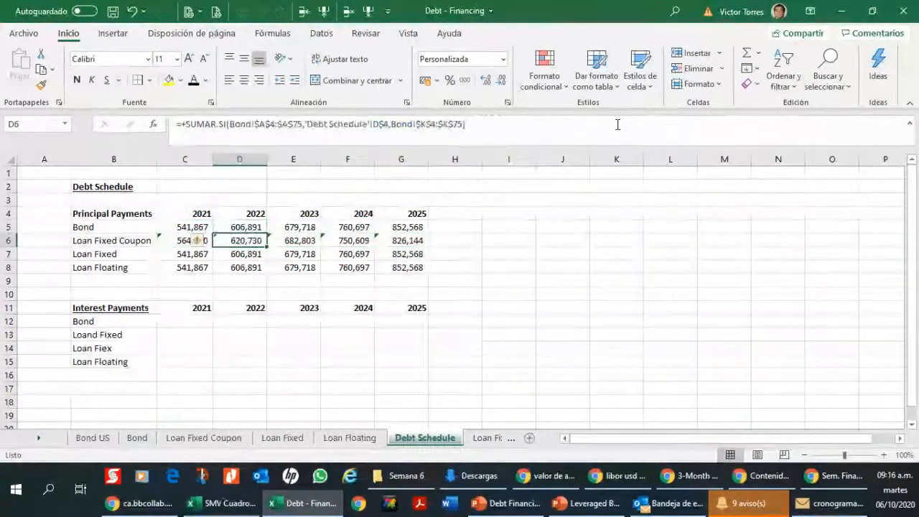
Step: Copy the 2021 Loan Fixed Coupon principal formula from C6 across D6:G6
key(Left)
key(ctrl+c)
key(shift+Right)
key(shift+Right)
key(shift+Right)
key(shift+Right)
key(ctrl+v)
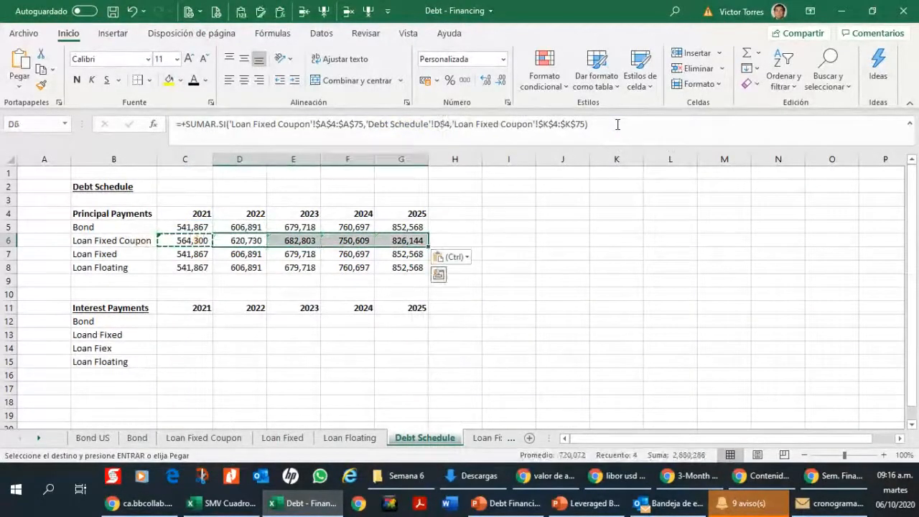
Step: Copy the Loan Fixed Coupon principal formulas from C6:G6 into the Loan Fixed row C7:G7
key(Down)
key(Up)
key(shift+Right)
key(shift+Right)
key(shift+Right)
key(shift+Right)
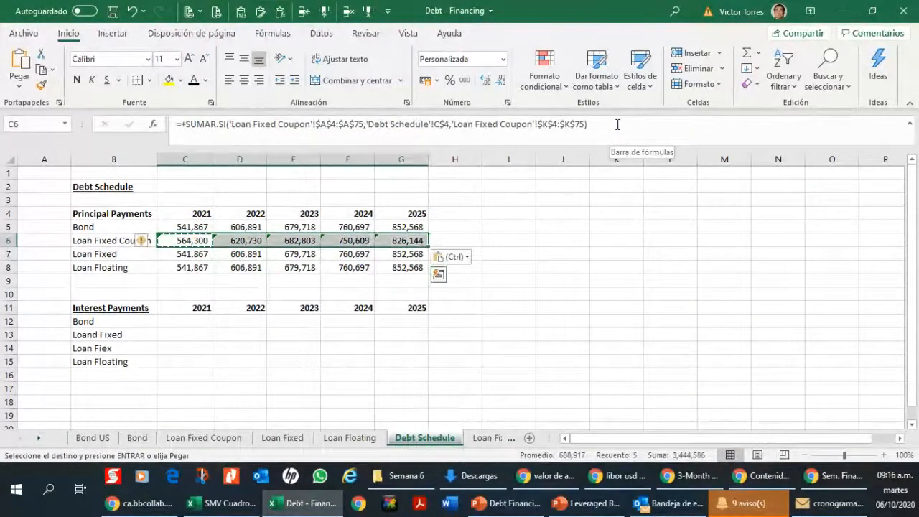
key(ctrl+c)
key(Down)
key(shift+Right)
key(shift+Right)
key(shift+Right)
key(shift+Right)
key(ctrl+v)
Step: Paste the same Loan Fixed Coupon formulas into the Loan Floating row C8:G8
key(Down)
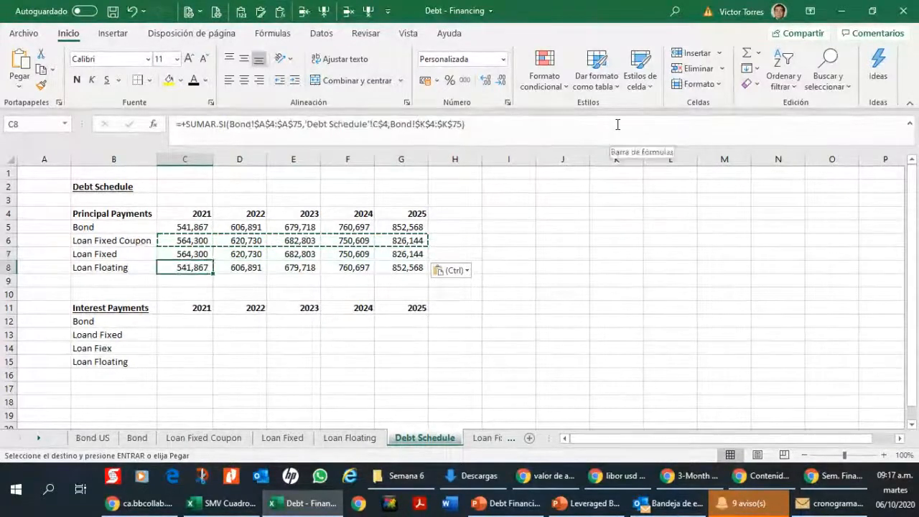
key(shift+Right)
key(shift+Right)
key(shift+Right)
key(shift+Right)
key(ctrl+v)
key(Up)
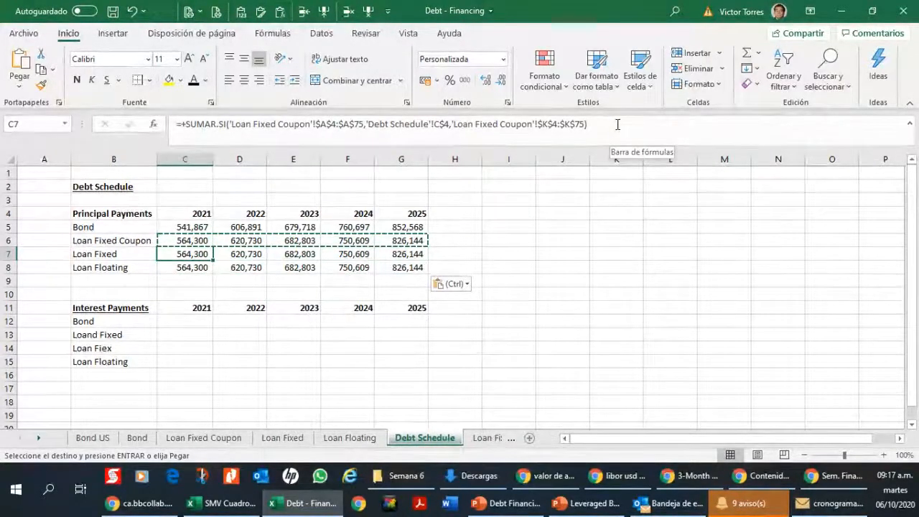
Step: Point the year range in C7's formula to 'Loan Fixed'!$A$4:$A$75 by removing Coupon from the sheet name
click(618, 124)
key(Left)
key(Left)
key(Left)
key(Left)
key(ctrl+Left)
key(ctrl+Left)
key(ctrl+Left)
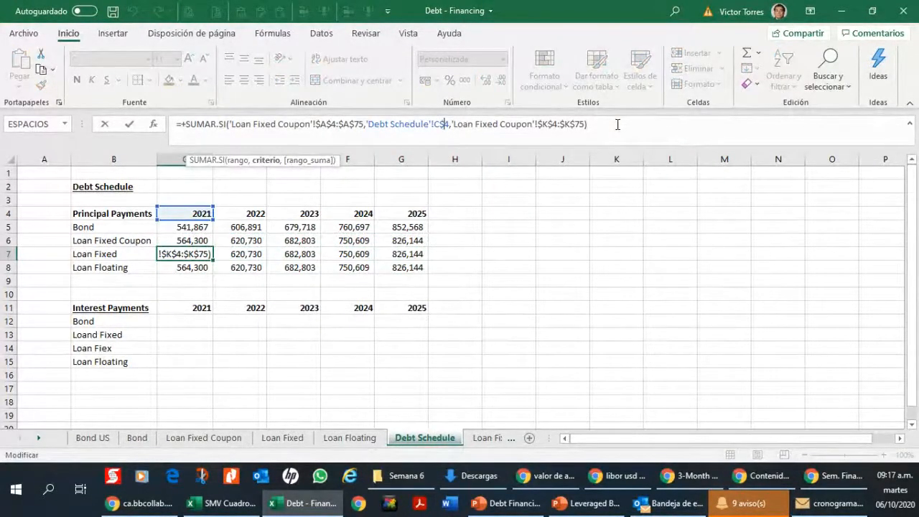
key(ctrl+Left)
key(ctrl+Left)
key(ctrl+Left)
key(BackSpace)
key(BackSpace)
key(BackSpace)
key(BackSpace)
key(BackSpace)
key(BackSpace)
key(BackSpace)
key(BackSpace)
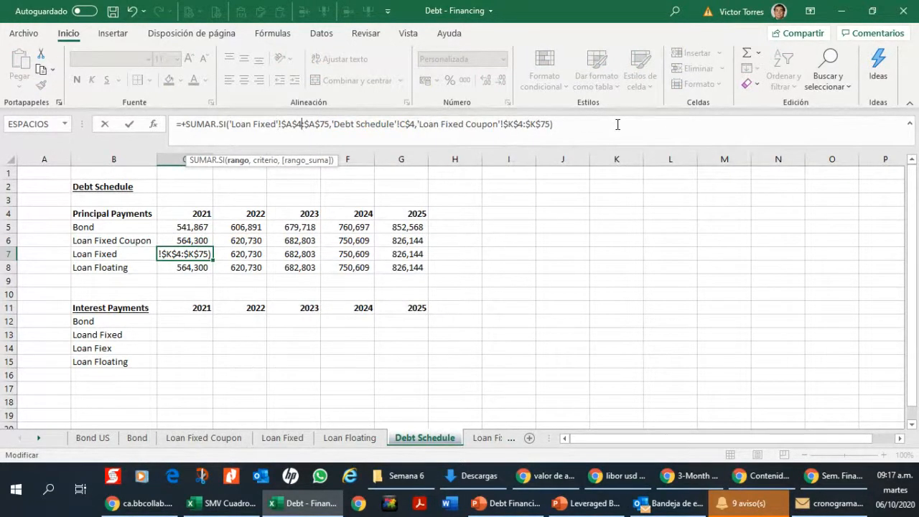
Step: Point the sum range in C7's formula to 'Loan Fixed'!$K$4:$K$75
key(ctrl+Right)
key(ctrl+Right)
key(ctrl+Right)
key(ctrl+Right)
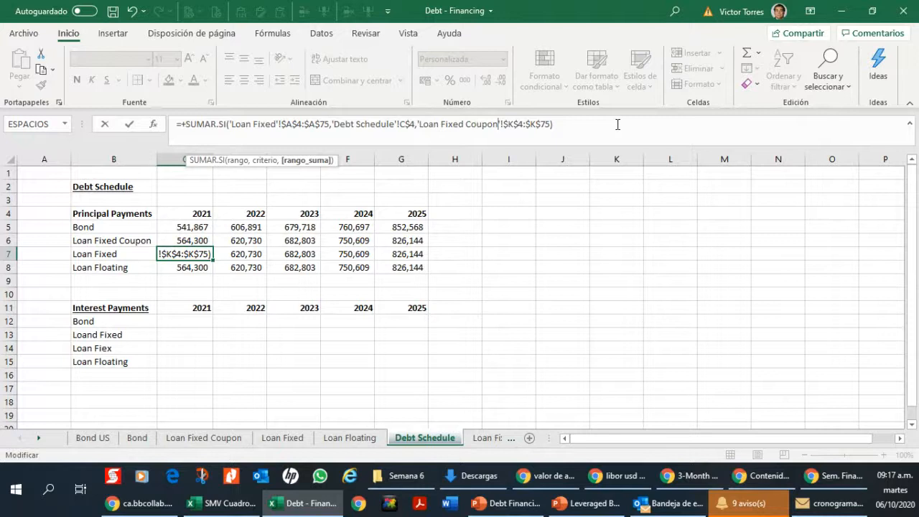
key(BackSpace)
key(BackSpace)
key(BackSpace)
key(BackSpace)
key(BackSpace)
key(BackSpace)
key(BackSpace)
key(Return)
key(Up)
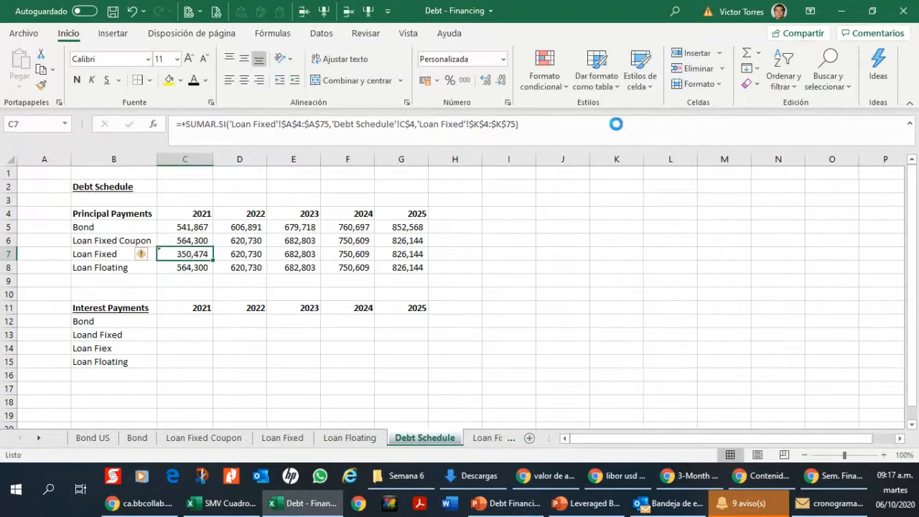
Step: Copy the 2021 Loan Fixed principal formula from C7 across D7:G7
key(ctrl+c)
key(Right)
key(shift+Right)
key(shift+Right)
key(shift+Right)
key(ctrl+v)
Step: Change the year range in C8's formula to 'Loan Floating'!$A$4:$A$75
key(Down)
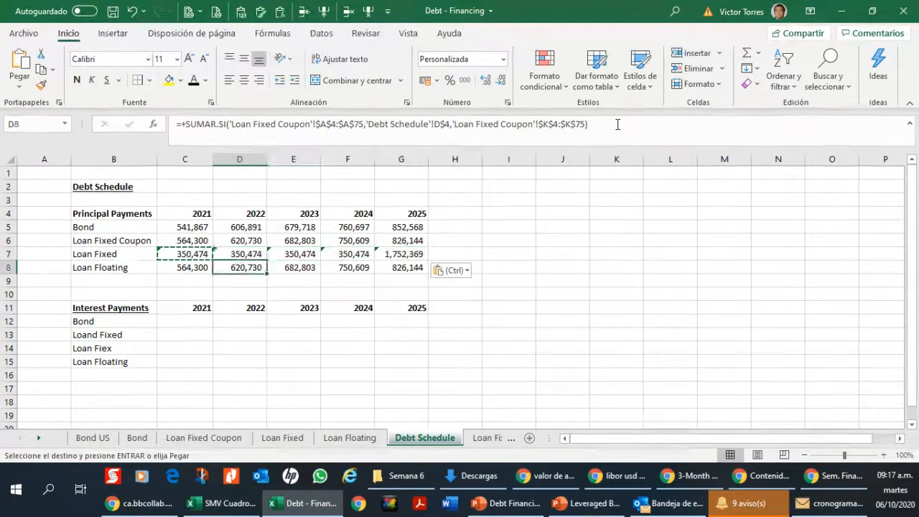
key(Left)
key(F2)
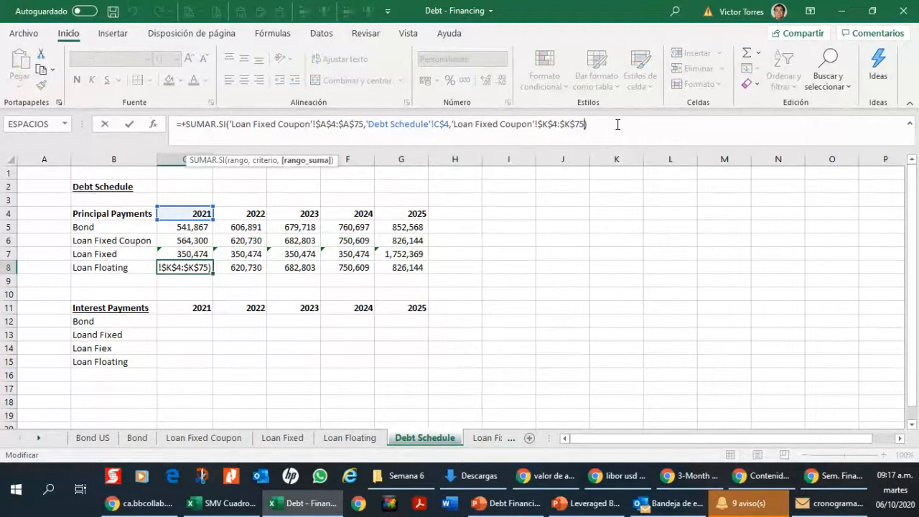
key(Left)
key(Left)
key(Left)
key(Left)
key(Left)
key(Left)
key(Left)
key(Left)
key(Left)
key(Left)
key(Left)
key(Left)
key(Left)
key(Left)
key(Left)
key(Left)
key(Left)
key(Left)
key(Left)
key(Left)
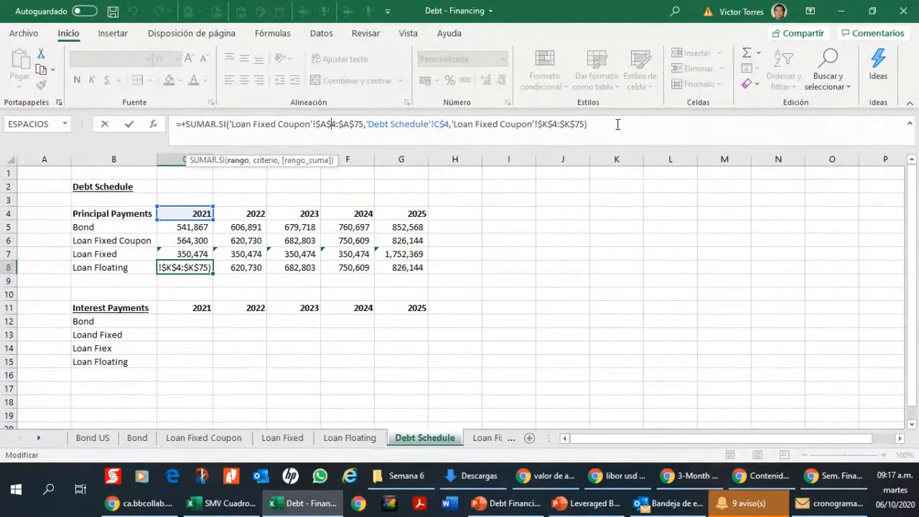
key(shift+Left)
key(shift+Left)
key(shift+Left)
key(shift+Left)
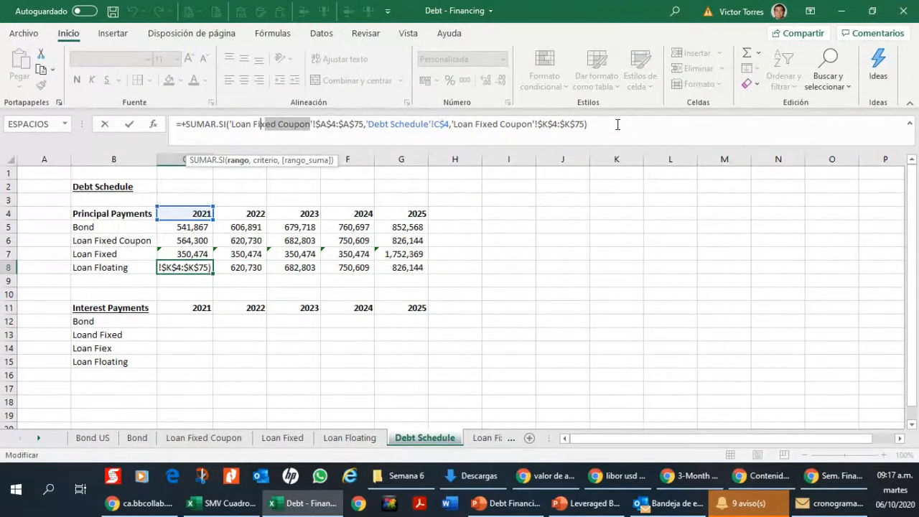
text(loating)
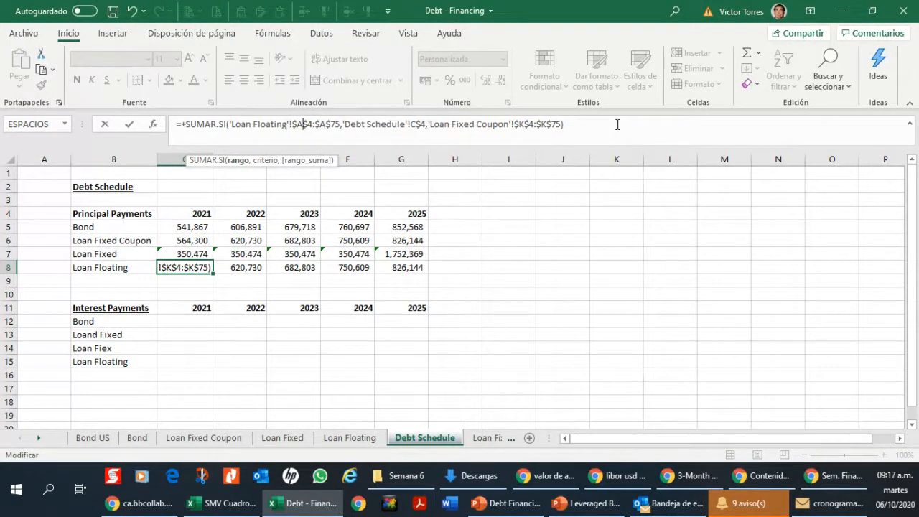
Step: Change the sum range in C8's formula to 'Loan Floating'!$K$4:$K$75
key(Right)
key(Right)
key(Right)
key(Right)
key(Right)
key(Right)
key(Right)
key(Right)
key(Right)
key(Right)
key(Right)
key(Right)
key(Right)
key(Right)
key(Right)
key(Right)
key(Right)
key(Right)
key(Right)
key(Right)
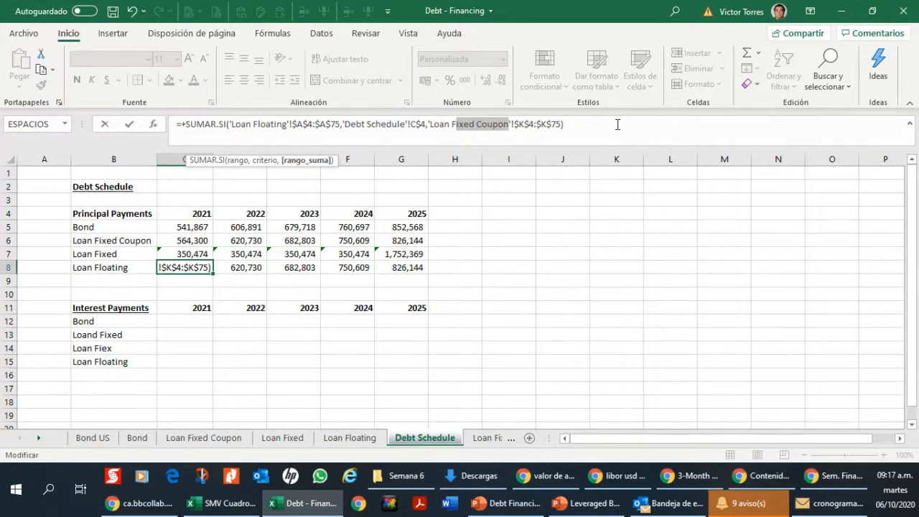
text(loating)
key(Return)
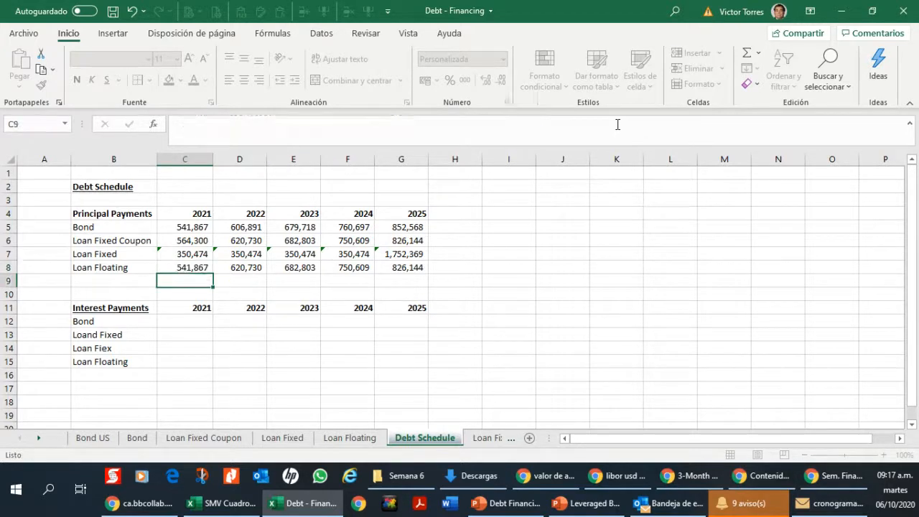
Step: Copy the 2021 Loan Floating principal formula from C8 across D8:G8
key(Up)
key(ctrl+c)
key(Right)
key(shift+Right)
Step: Check which sheets the principal formulas of the bond and the three loans refer to in rows 5 to 8
key(shift+Right)
key(shift+Right)
key(ctrl+v)
key(Up)
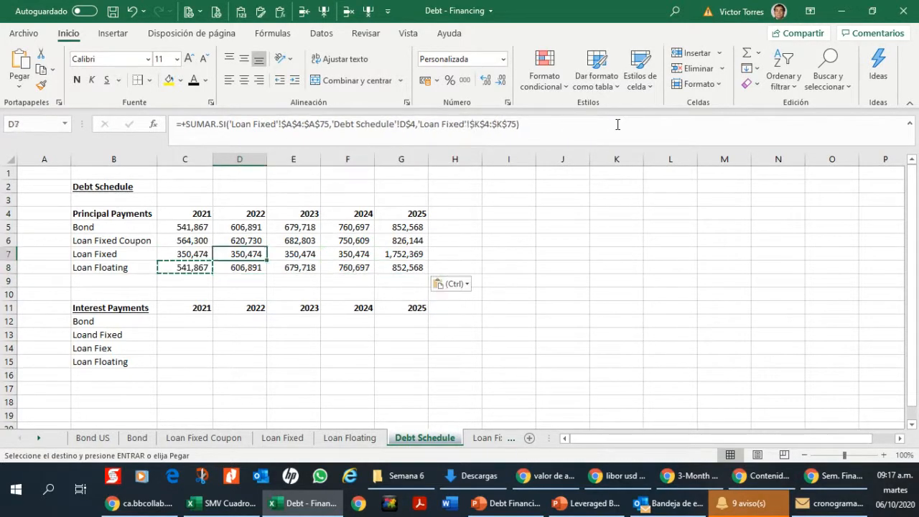
key(Up)
key(Up)
key(Left)
key(shift+Right)
key(shift+Right)
key(Down)
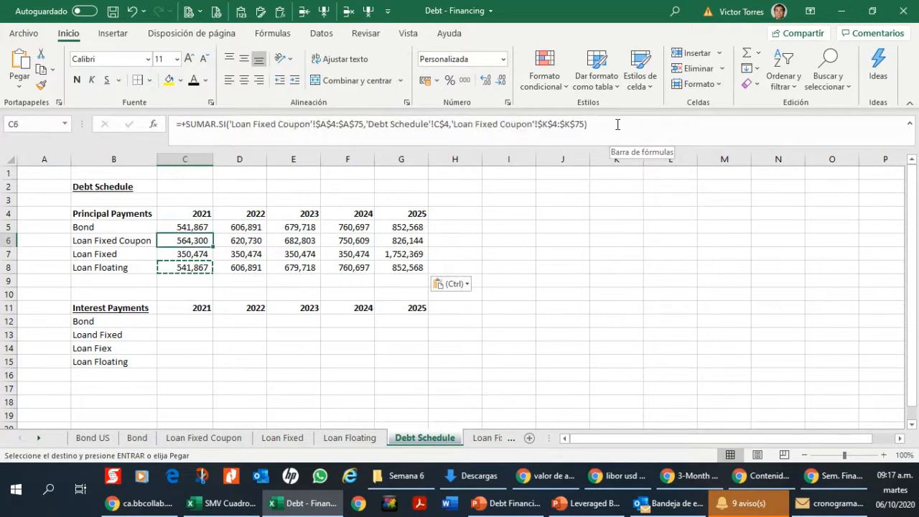
key(Down)
key(Down)
key(Right)
key(Escape)
key(Right)
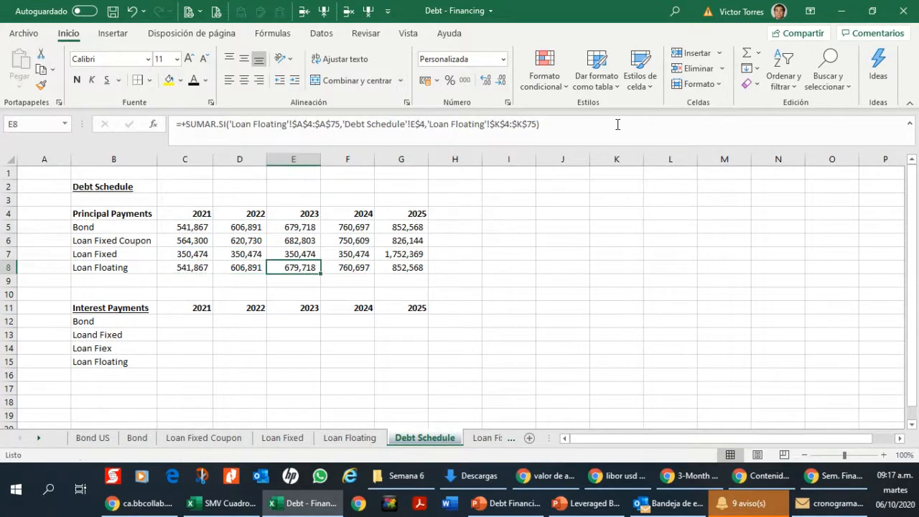
Step: Copy the principal formulas in C5:G8 into the Interest Payments block starting at C12
key(Up)
key(Up)
key(Up)
key(Left)
key(Left)
key(shift+Right)
key(shift+Right)
key(shift+Right)
key(shift+Right)
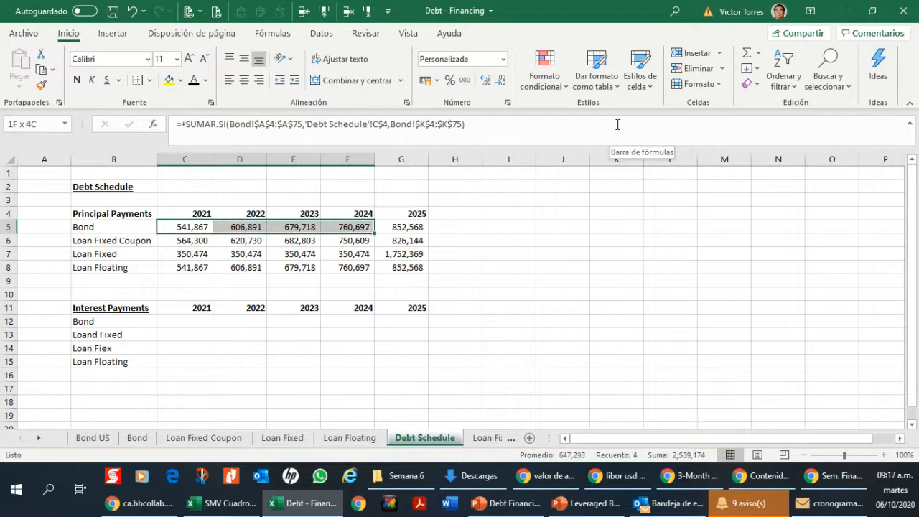
key(shift+Down)
key(shift+Down)
key(shift+Down)
key(ctrl+c)
key(Down)
key(Down)
key(Down)
key(Down)
key(Down)
key(Down)
key(Down)
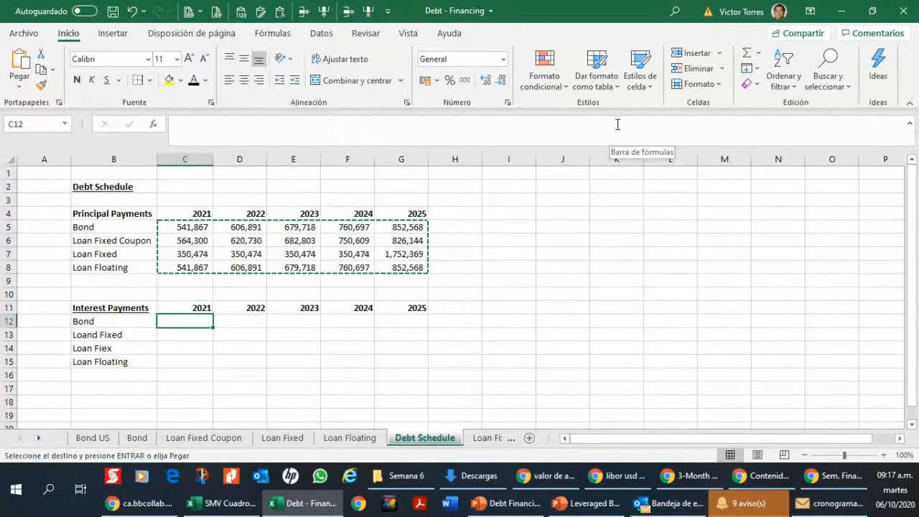
key(ctrl+v)
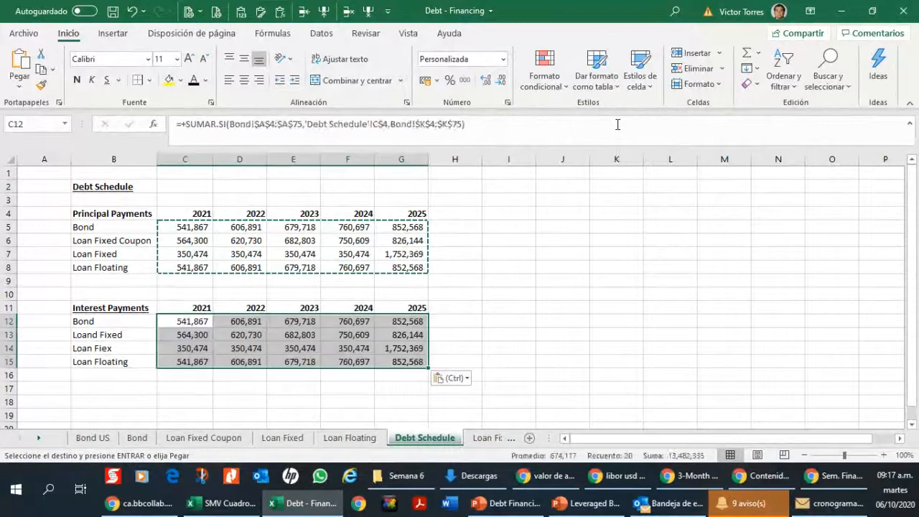
Step: Examine C12's formula and the Interests column on the Bond, Loan Fixed Coupon, Loan Fixed and Loan Floating sheets
key(F2)
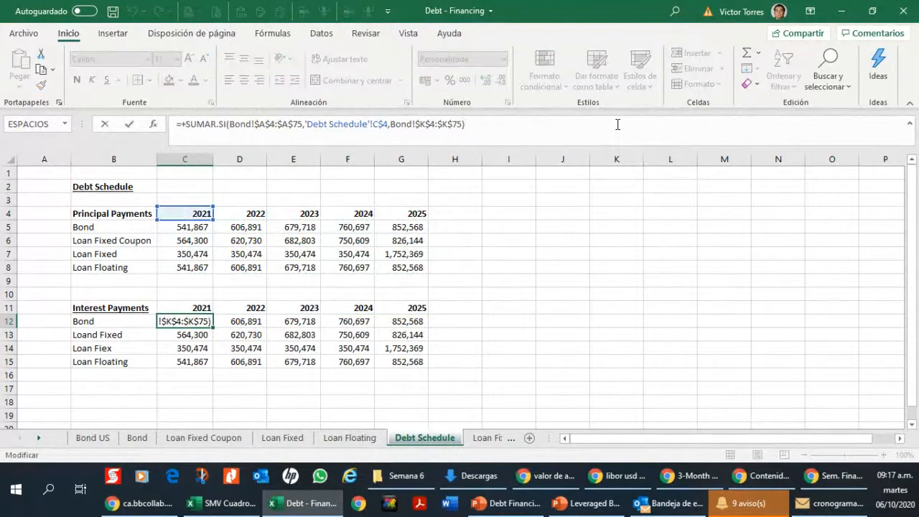
key(Escape)
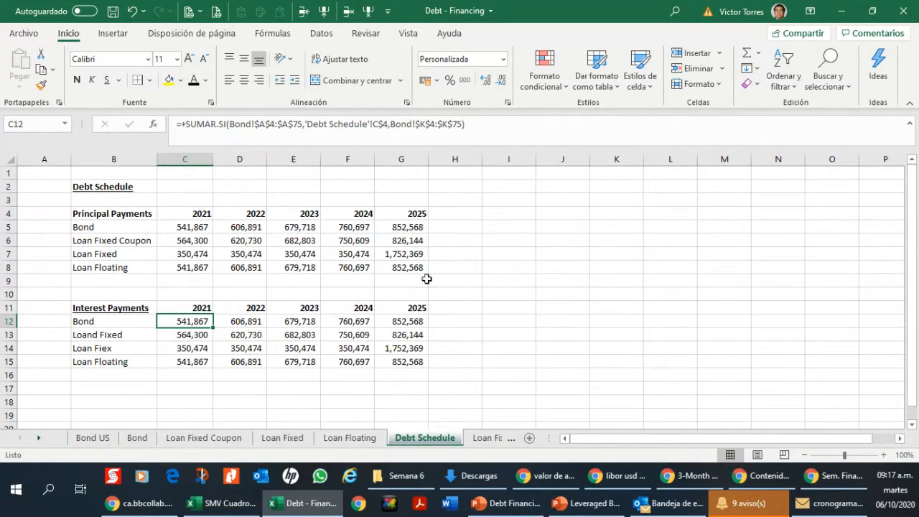
click(136, 438)
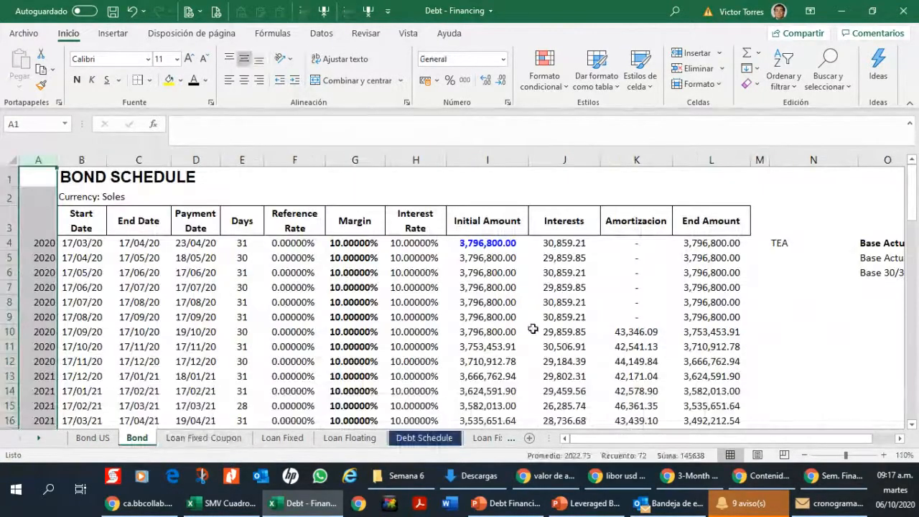
click(206, 440)
scroll(471, 328, up, 9)
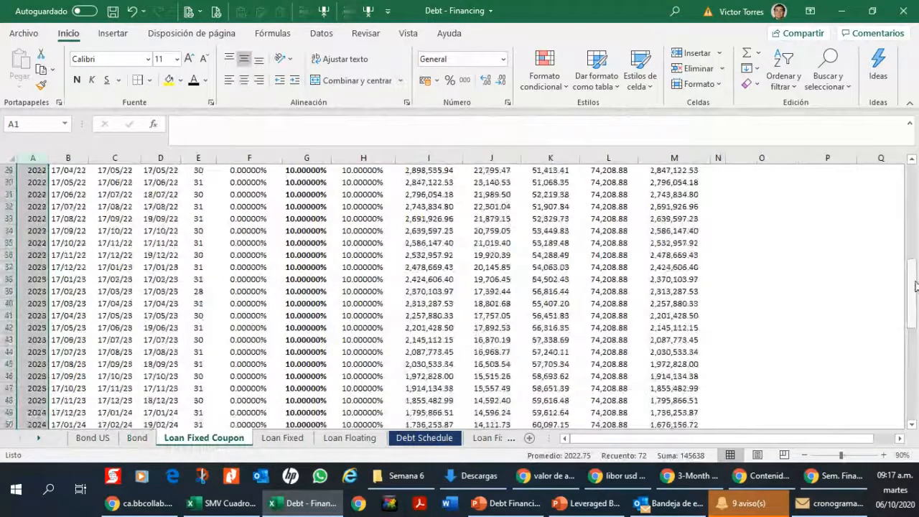
scroll(915, 288, up, 9)
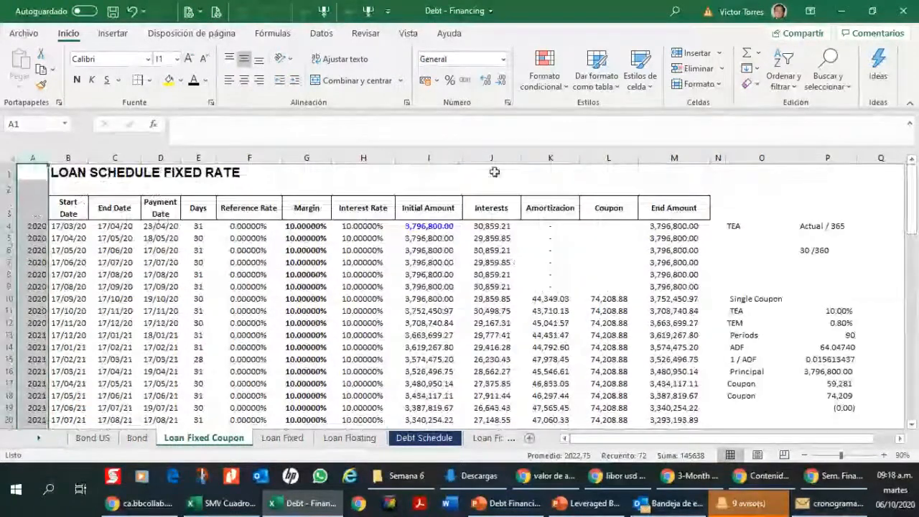
click(283, 438)
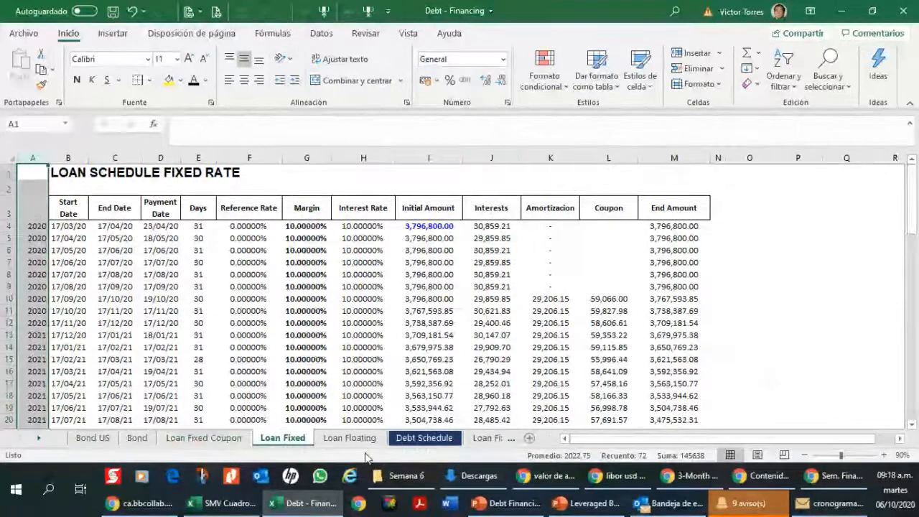
click(350, 438)
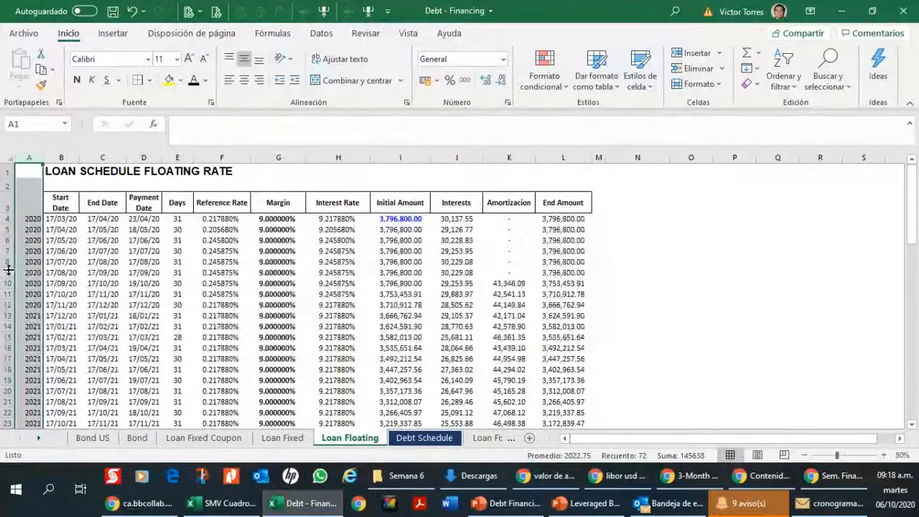
Step: Move the Loan Fixed Coupon sheet ahead of the Bond sheet and return to the Debt Schedule sheet
drag(168, 439, 153, 439)
click(237, 241)
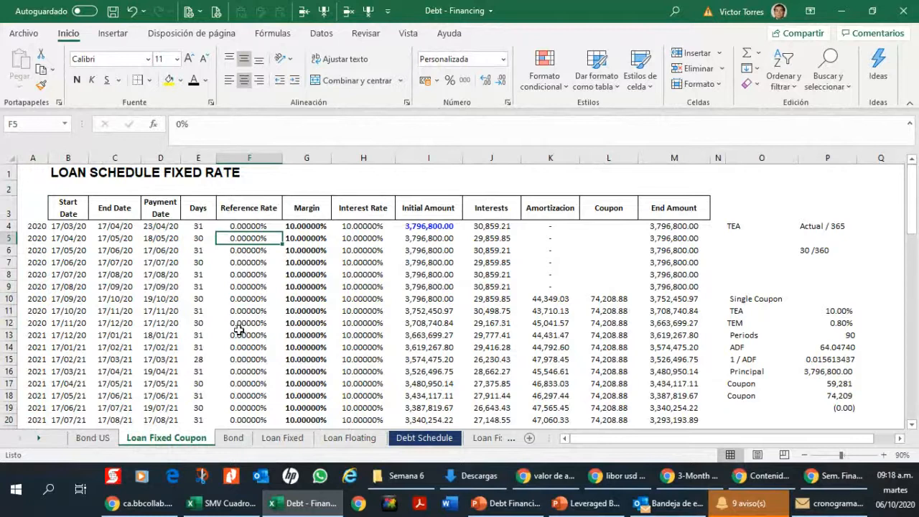
click(424, 437)
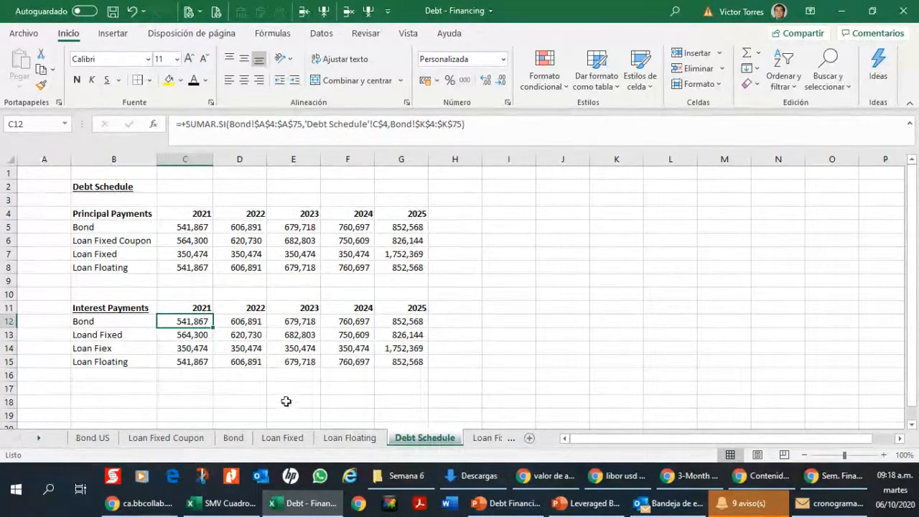
Step: Replace all $K references with $J for the interest formulas in C12:G15, using the whole workbook as the scope
click(204, 439)
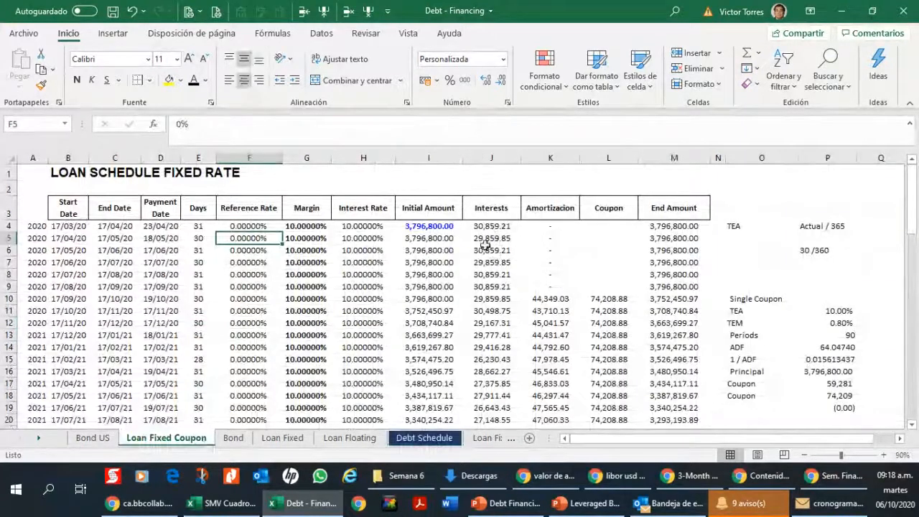
mouse_move(212, 467)
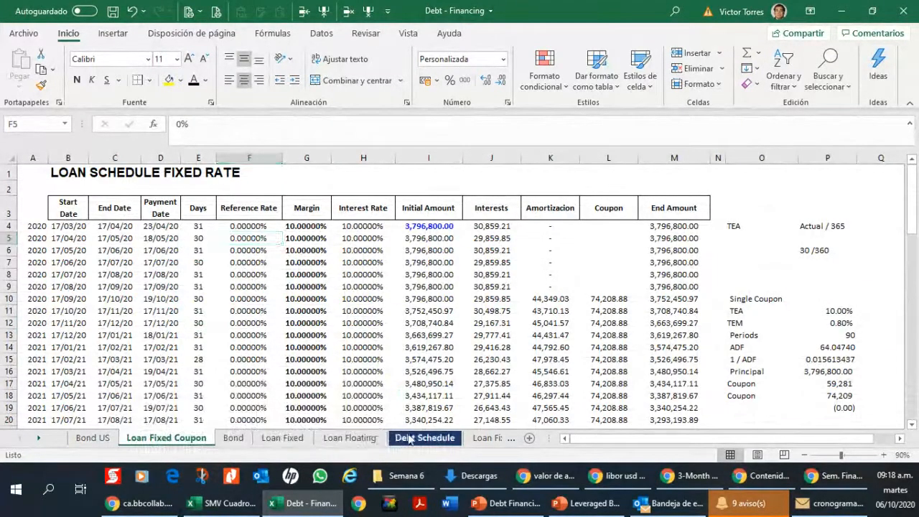
click(422, 438)
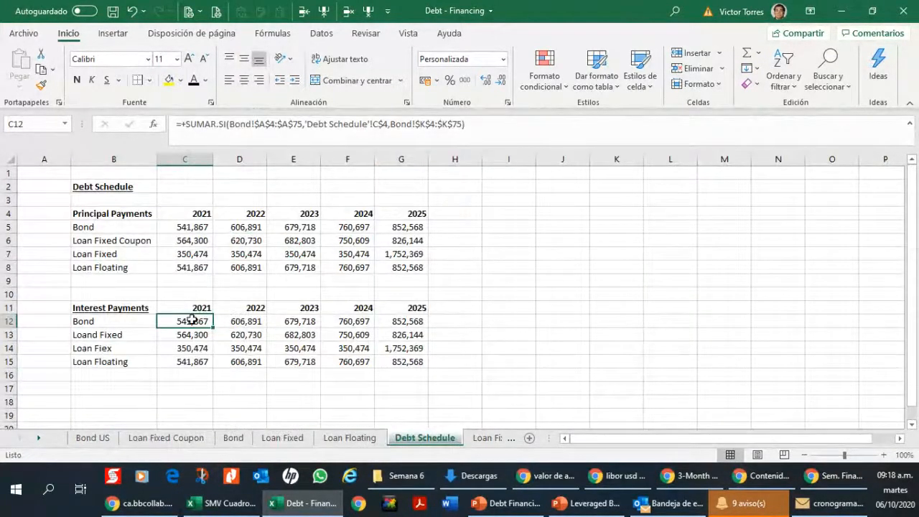
drag(192, 320, 396, 355)
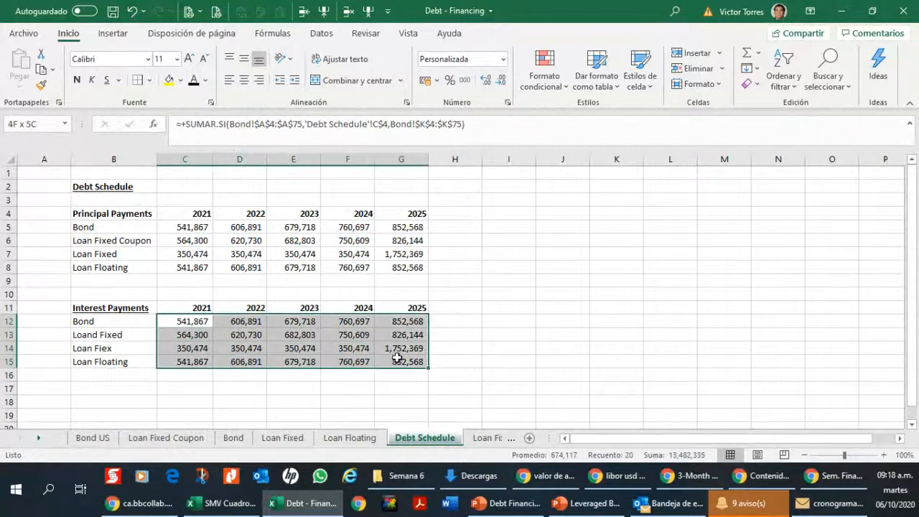
click(845, 97)
click(832, 118)
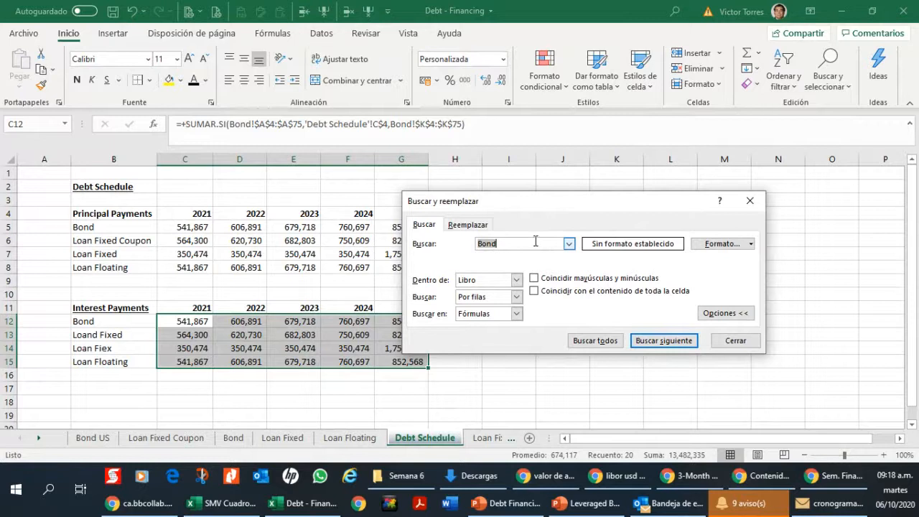
text($K)
click(462, 227)
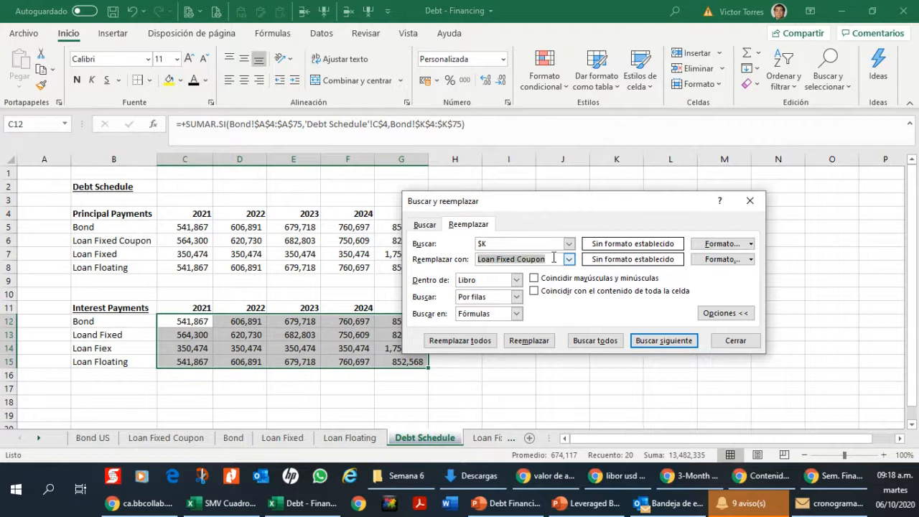
text($J)
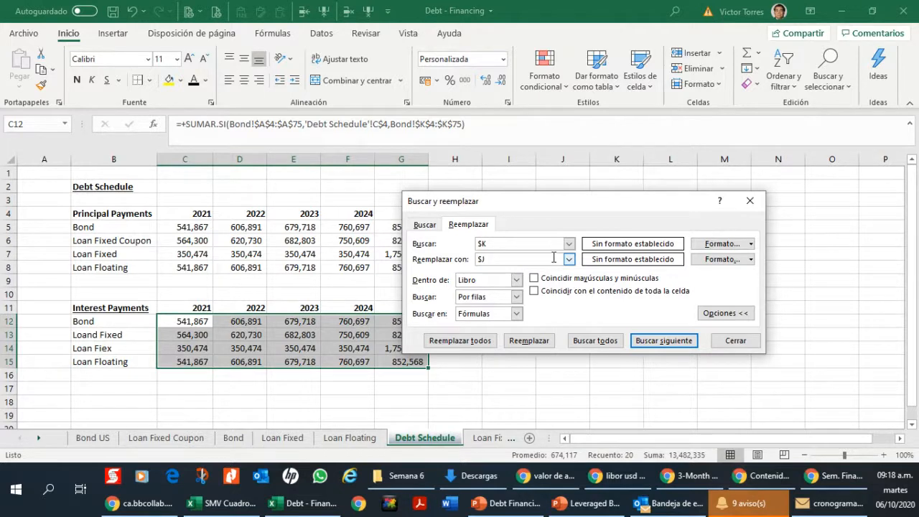
click(460, 341)
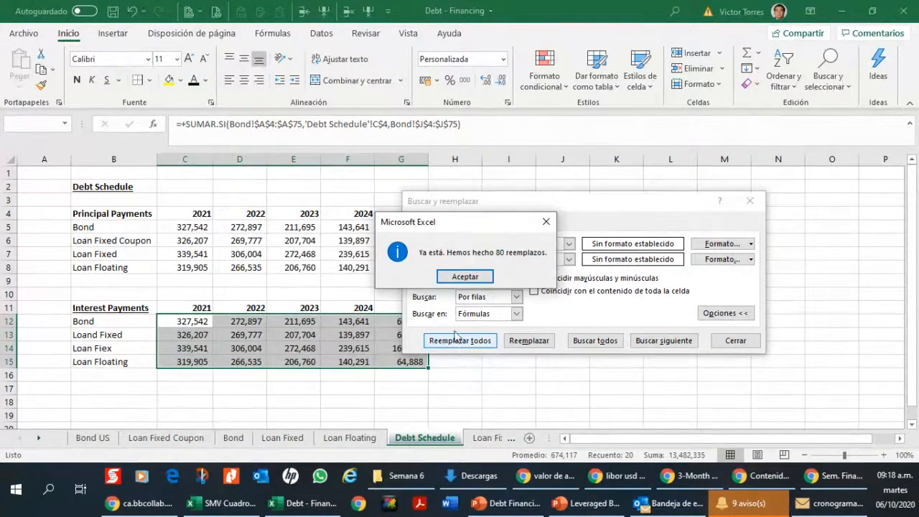
click(461, 278)
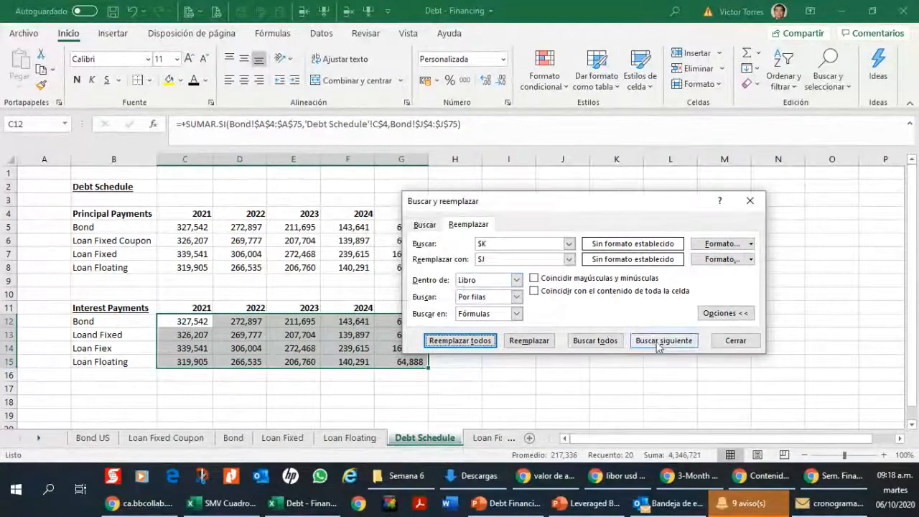
click(740, 341)
Step: Replace all $J references with $K in the principal formulas in C5:G8, limiting the scope to the sheet
click(214, 236)
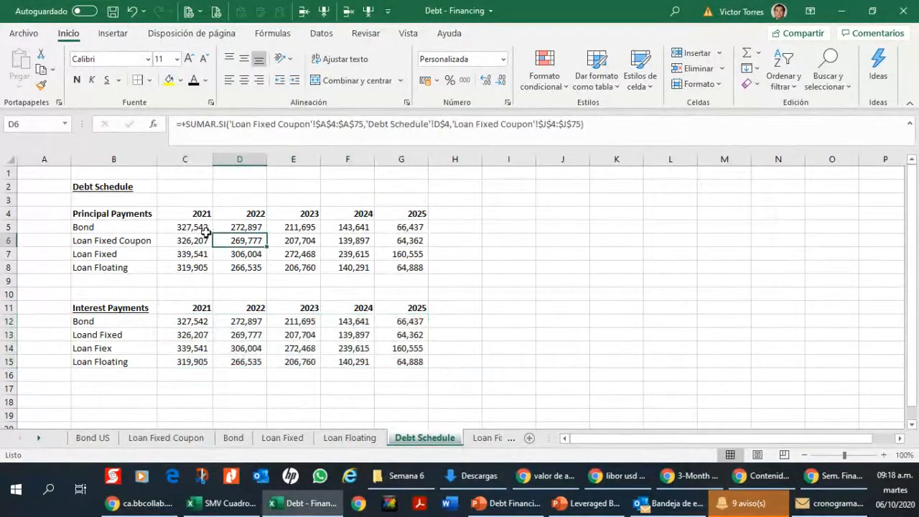
drag(201, 231, 395, 262)
click(829, 69)
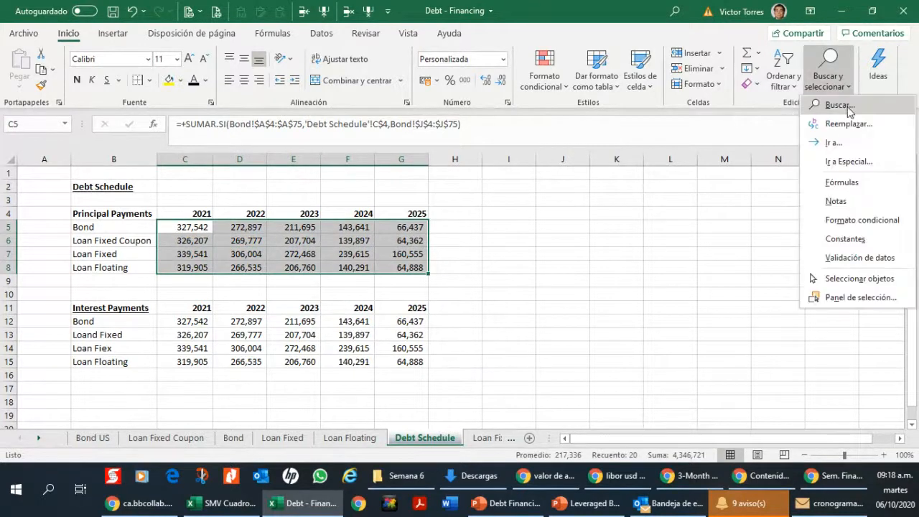
click(839, 121)
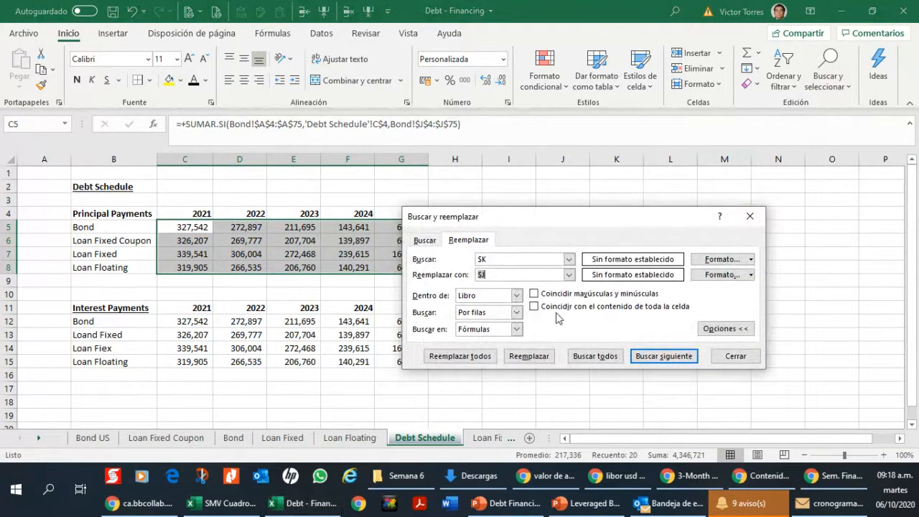
click(516, 296)
click(485, 307)
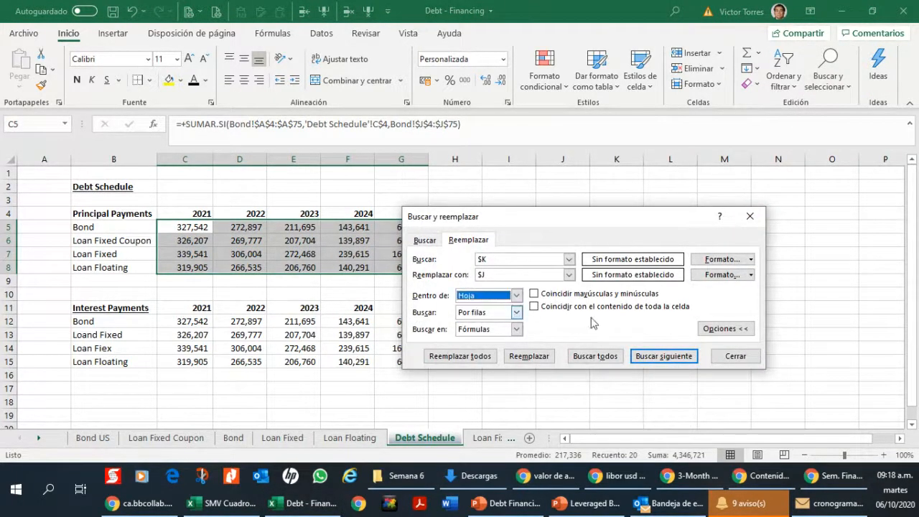
click(725, 328)
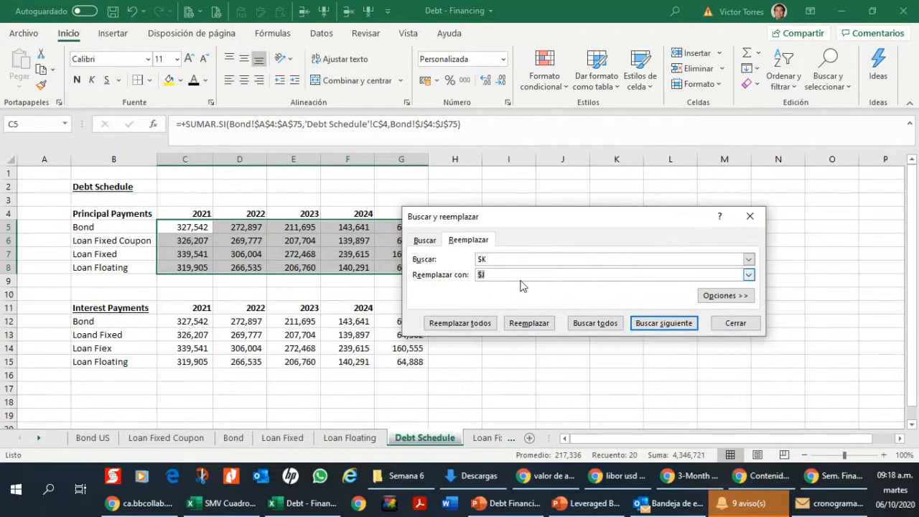
click(531, 258)
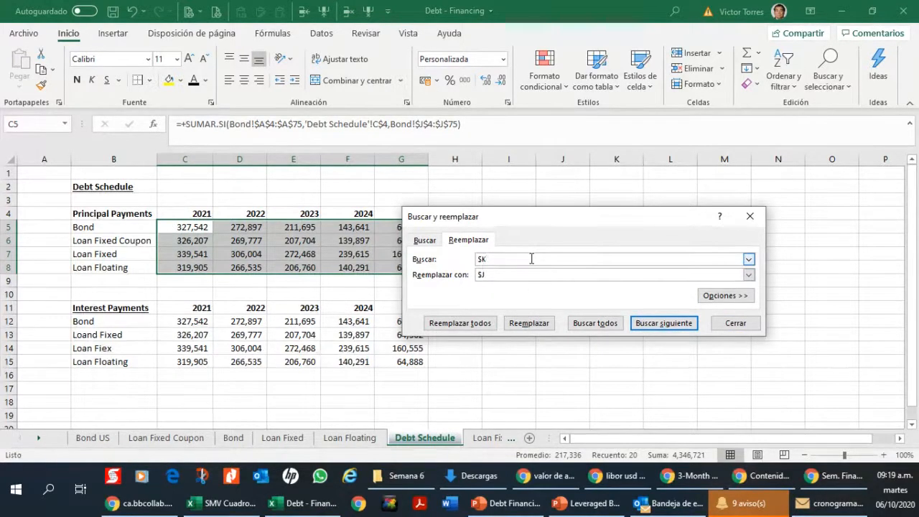
click(528, 274)
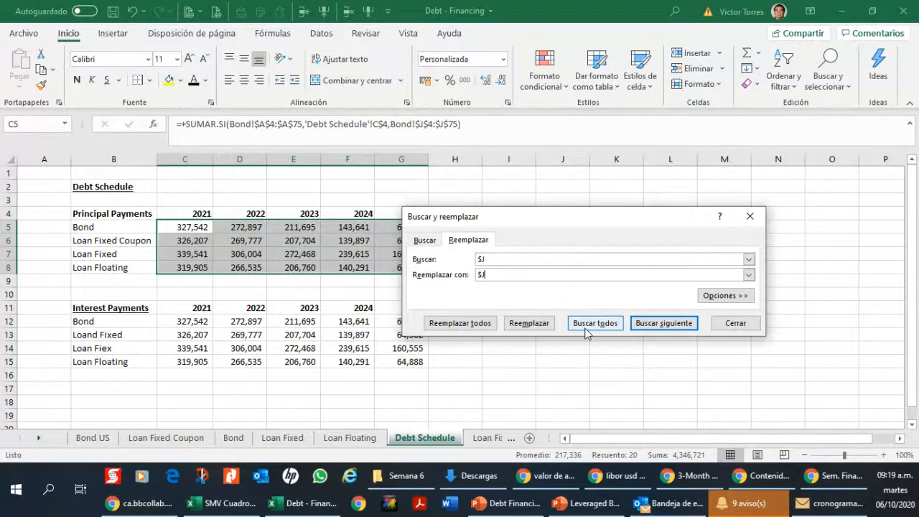
click(481, 325)
click(464, 276)
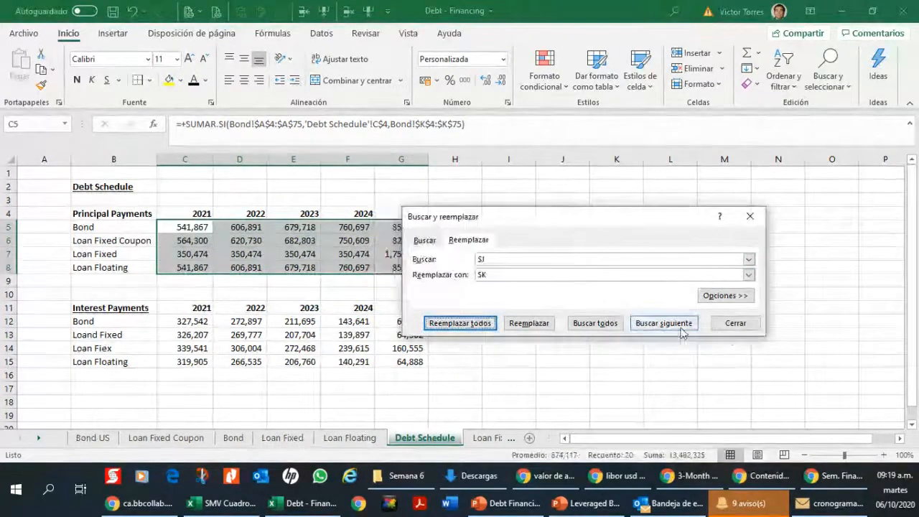
click(734, 323)
Step: Underline the Principal Payments heading in B4
click(330, 254)
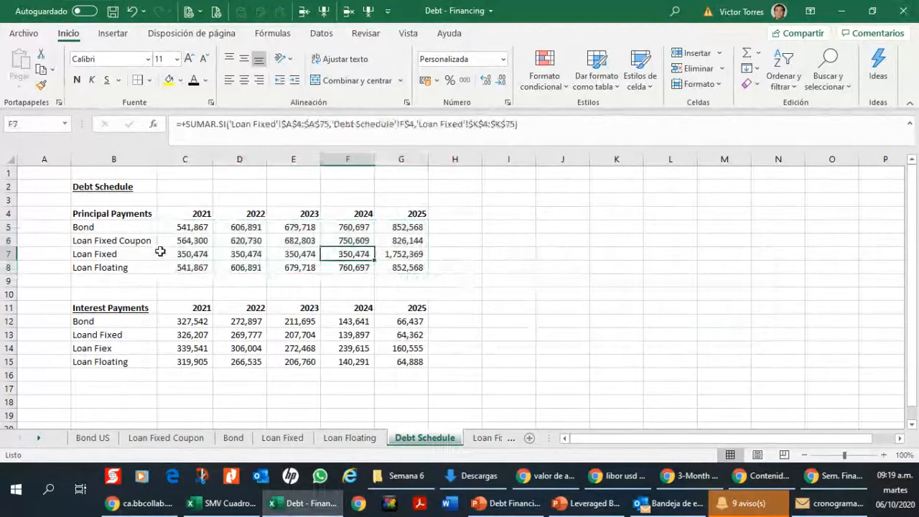
click(108, 210)
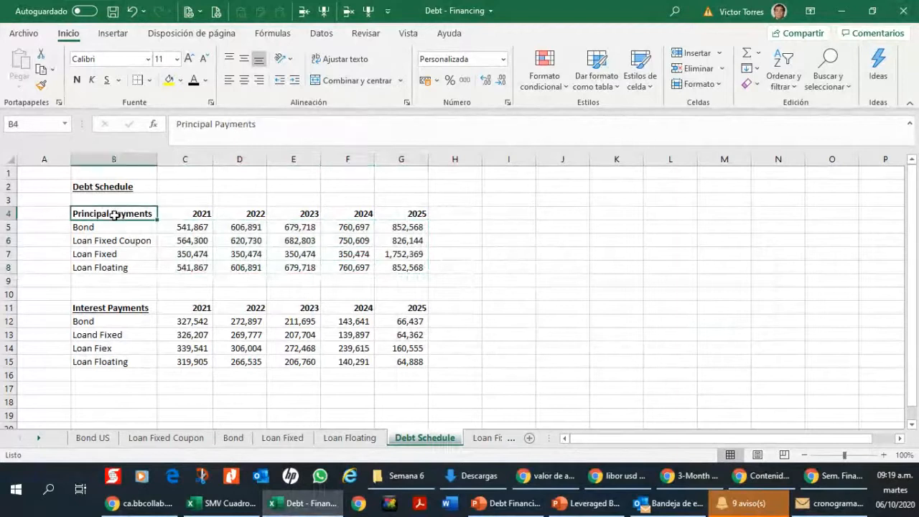
click(106, 80)
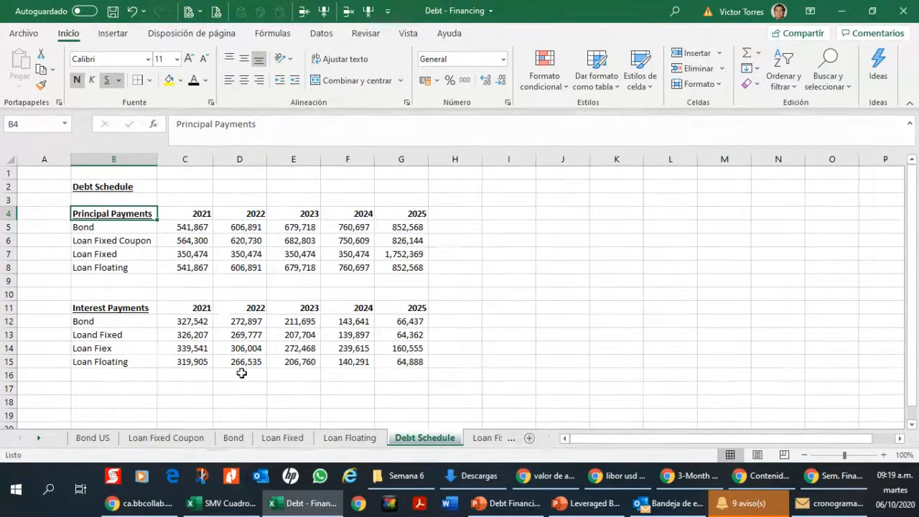
Step: Review the Loan Fixed sheet and examine the Bond schedule from its first payment row down to the totals
click(201, 438)
click(259, 439)
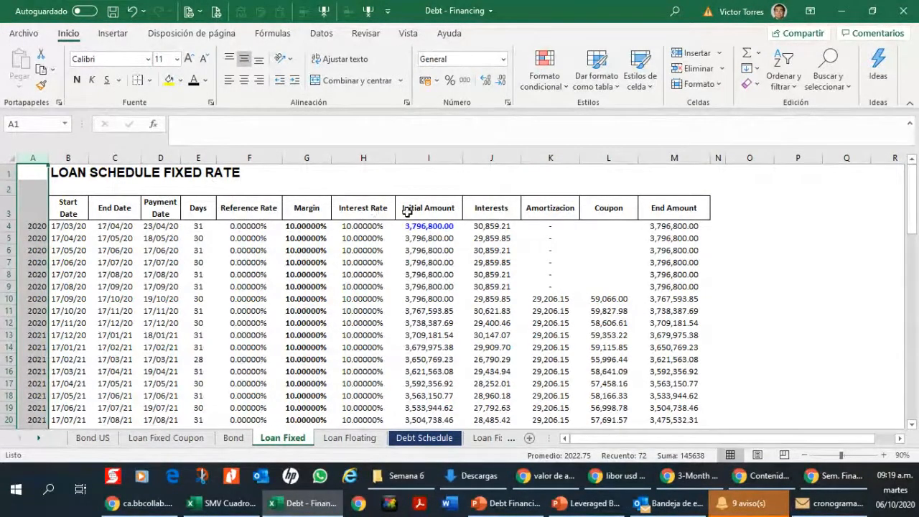
click(225, 436)
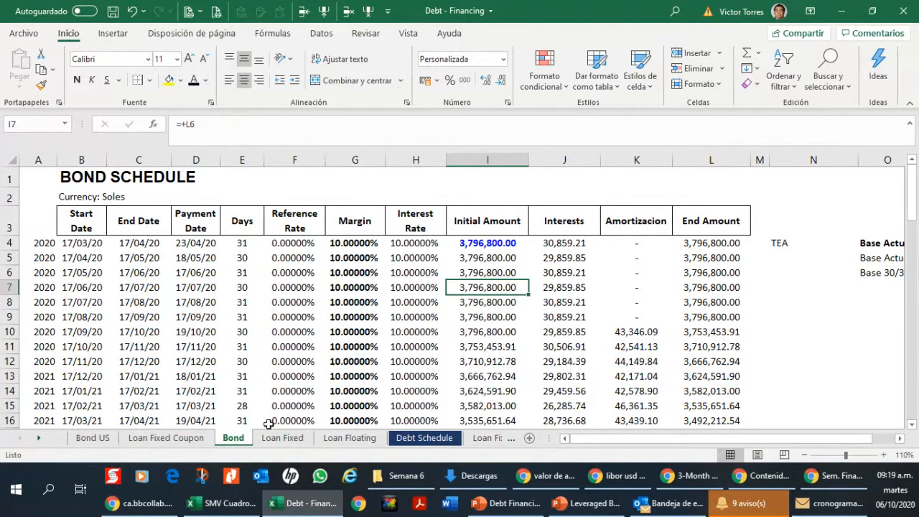
click(899, 438)
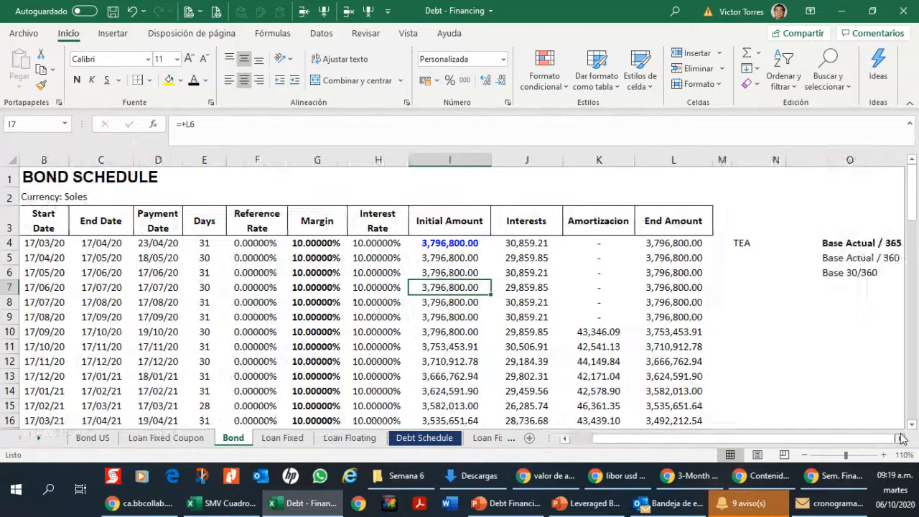
click(899, 437)
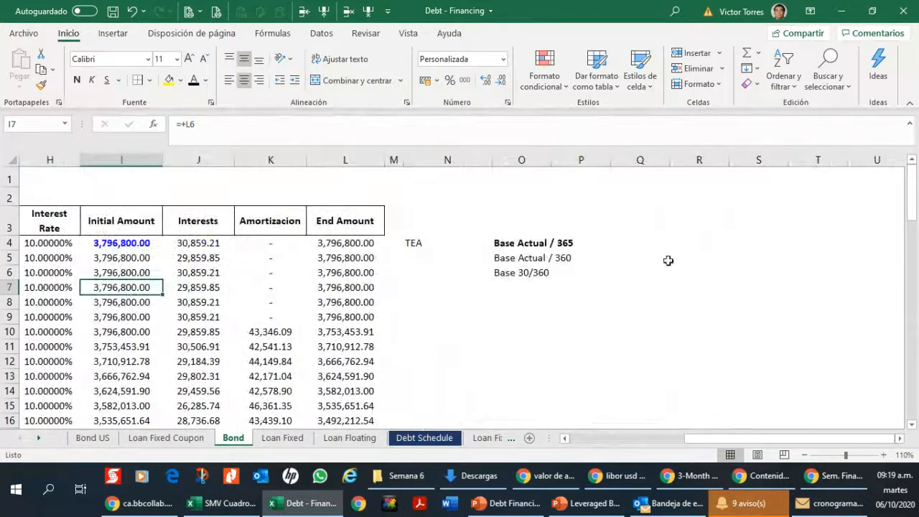
click(899, 438)
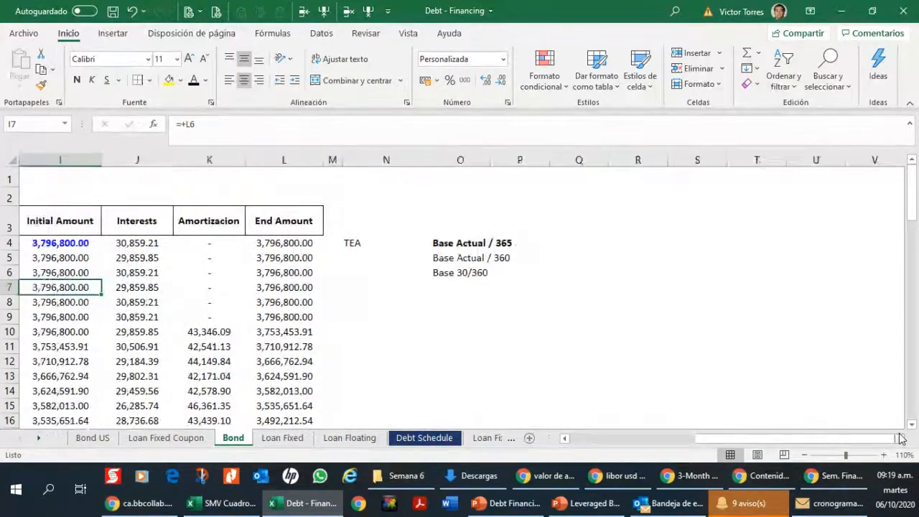
click(594, 439)
click(912, 361)
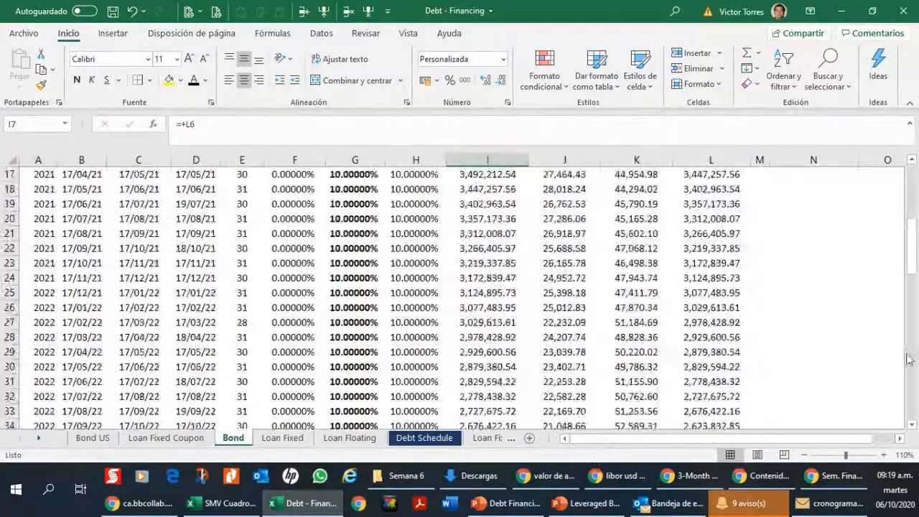
click(912, 361)
click(911, 362)
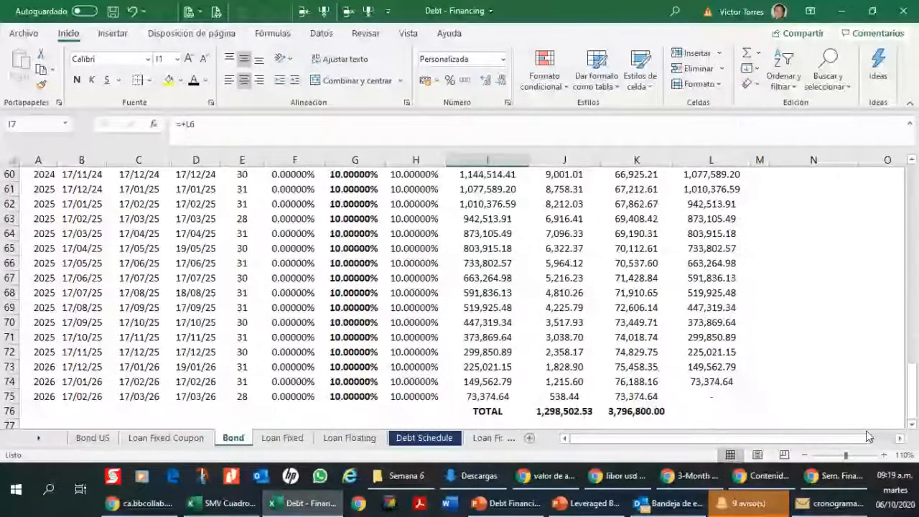
scroll(41, 314, down, 6)
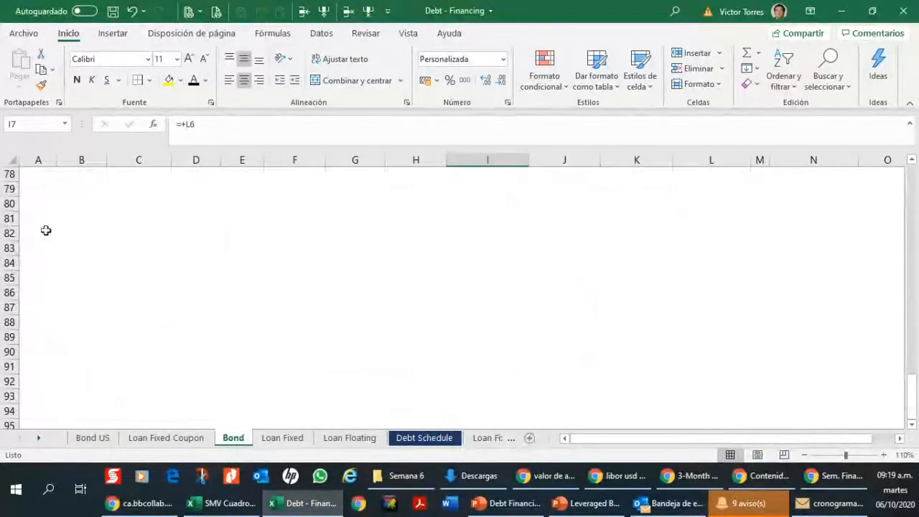
drag(913, 398, 911, 184)
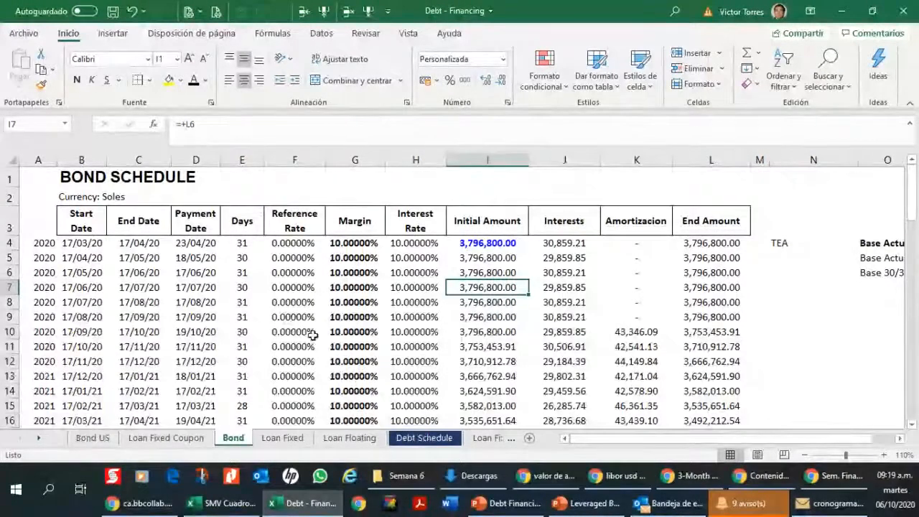
scroll(300, 263, down, 13)
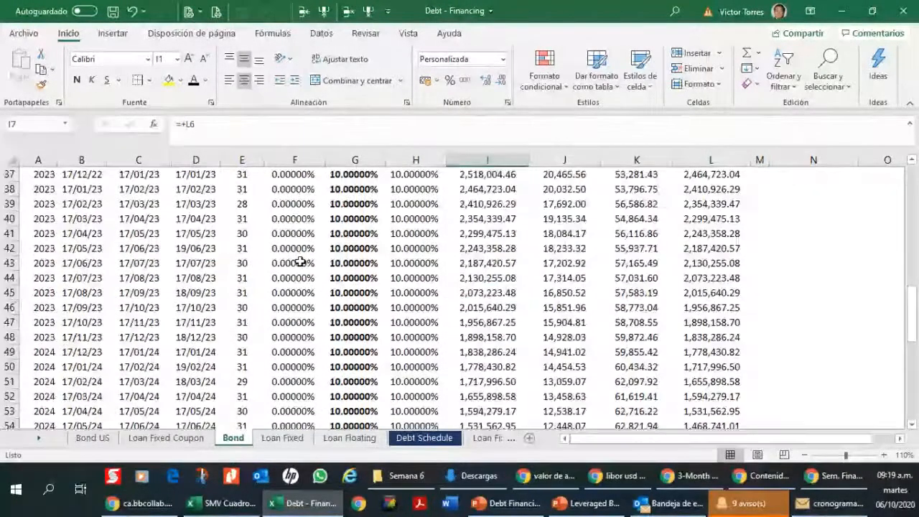
scroll(300, 263, up, 13)
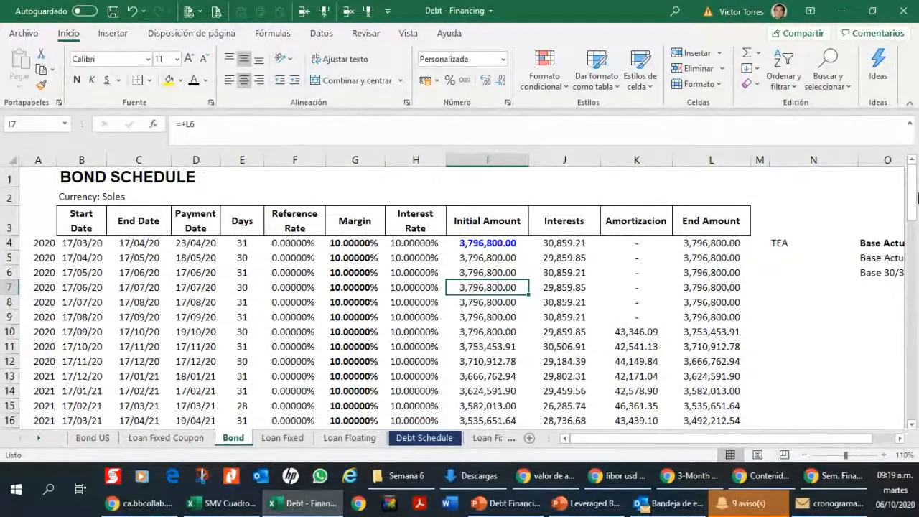
click(282, 437)
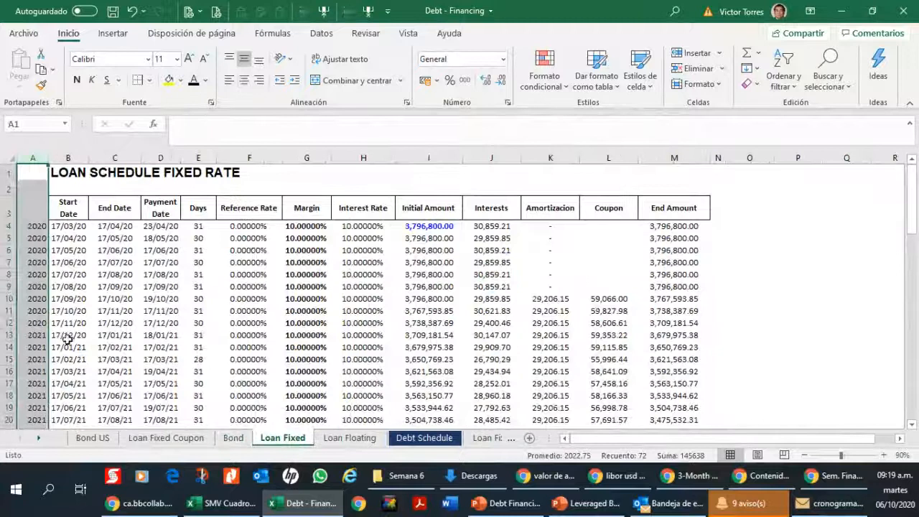
Step: Copy the loan labels in B6:B8 of the Debt Schedule sheet over the Interest Payments labels starting at B13
click(414, 440)
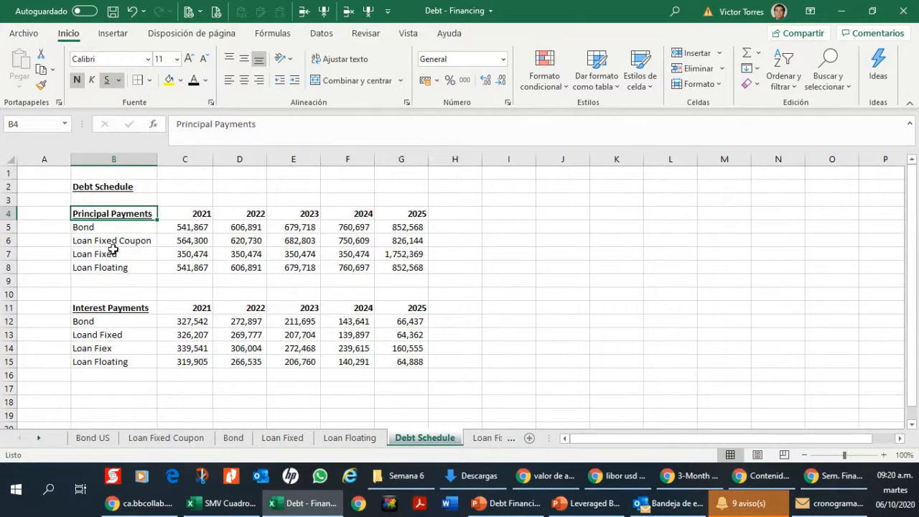
drag(107, 239, 119, 267)
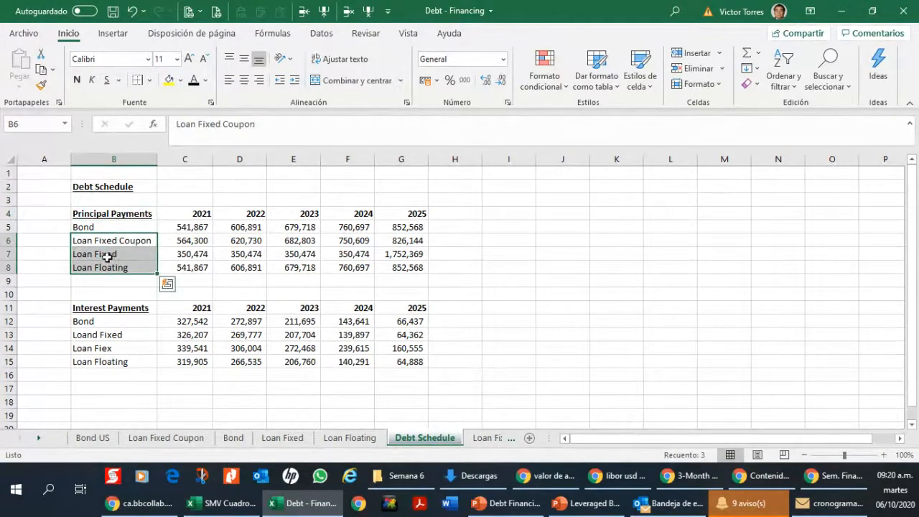
key(ctrl+c)
click(143, 336)
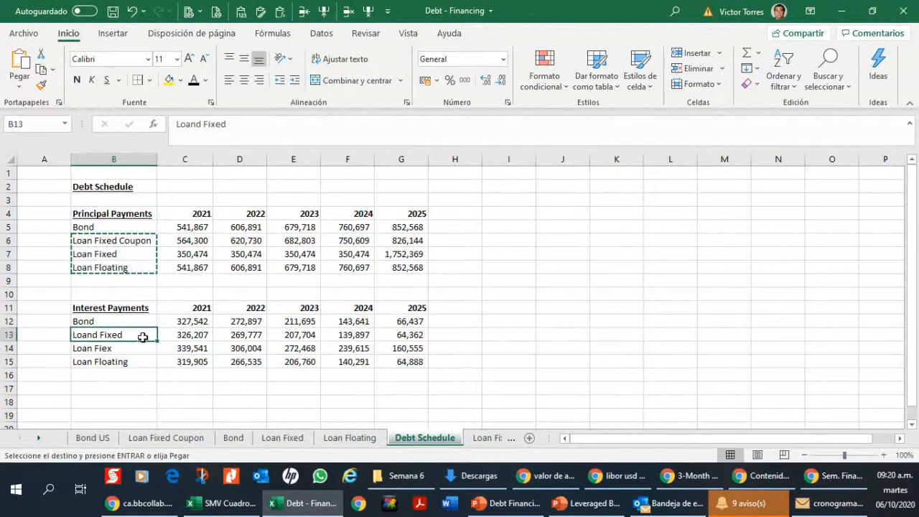
key(ctrl+v)
click(137, 348)
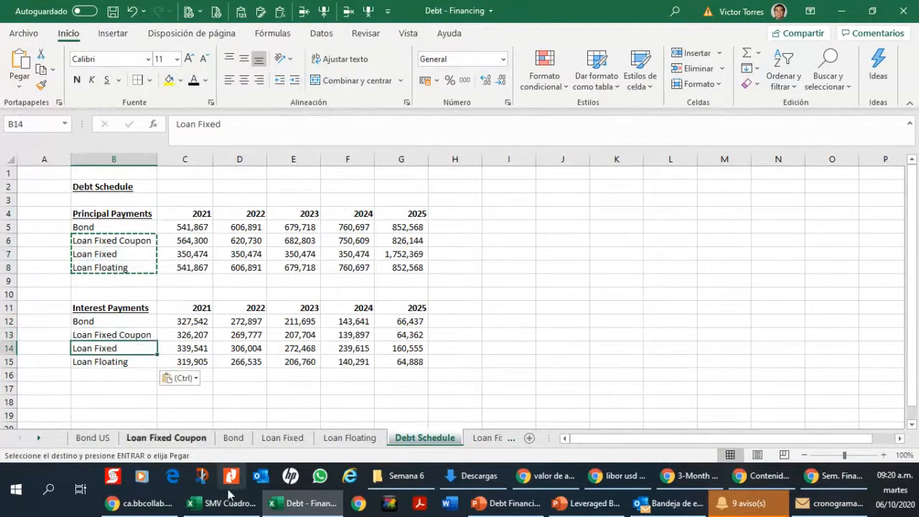
Step: Review the Loan Fixed and Loan Floating schedules, and examine the Payment in Kind values in M4:M9 on the Loan Fixed PIK sheet
click(283, 438)
click(349, 438)
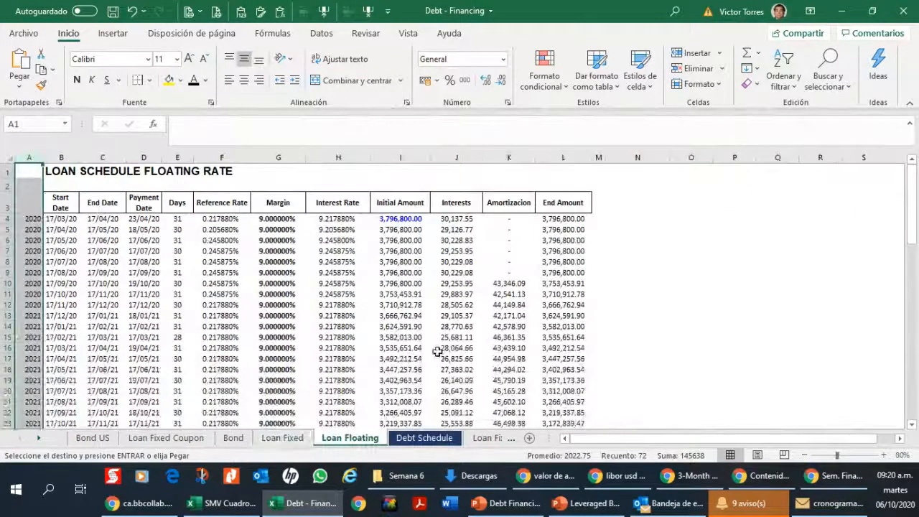
click(283, 438)
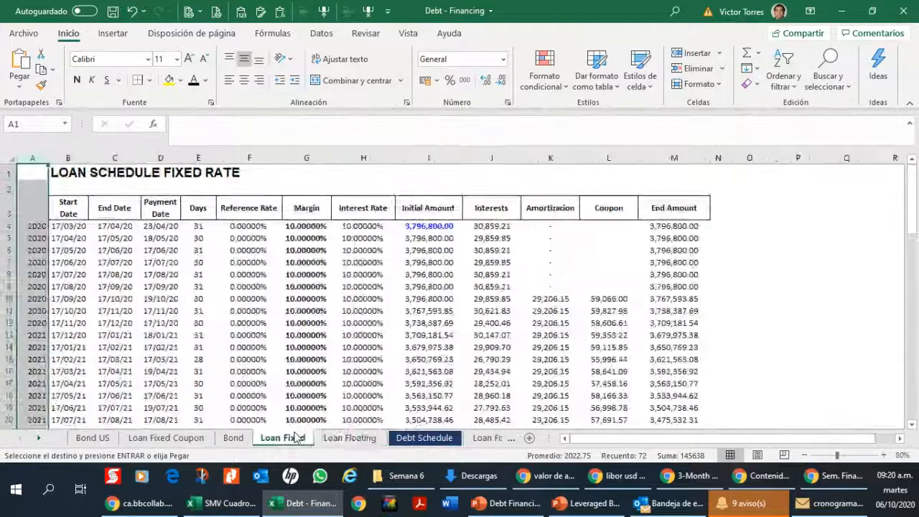
click(476, 440)
drag(403, 238, 408, 321)
click(402, 323)
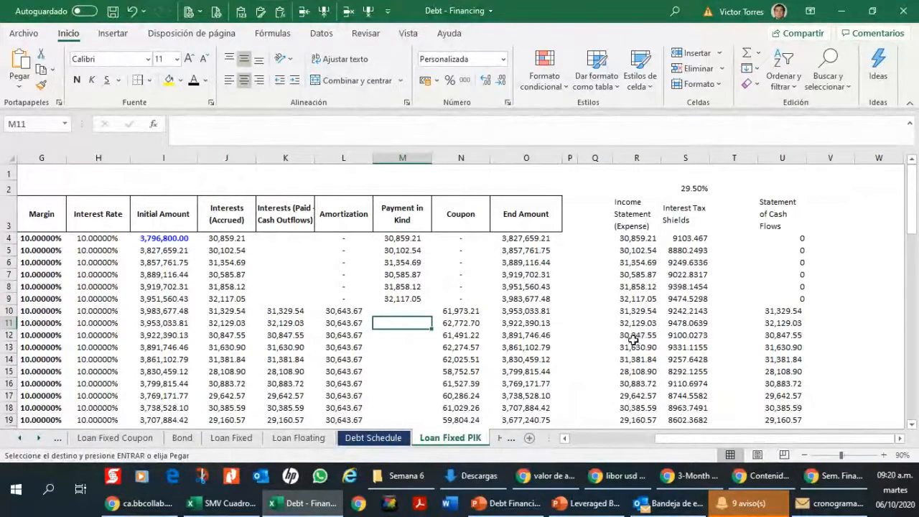
click(629, 445)
drag(650, 238, 648, 295)
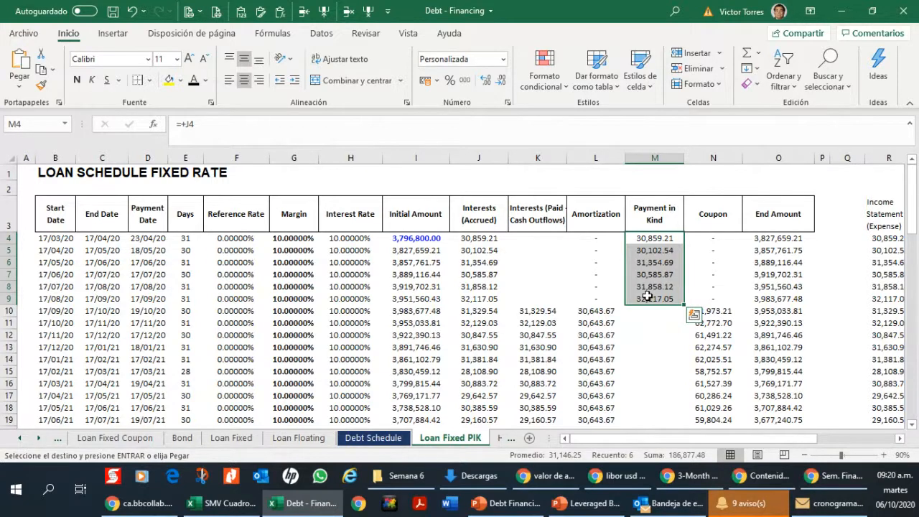
Step: Examine how the Payment in Kind values in M4:M9 relate to the Initial Amount in I10 on the Loan Fixed PIK sheet
click(440, 311)
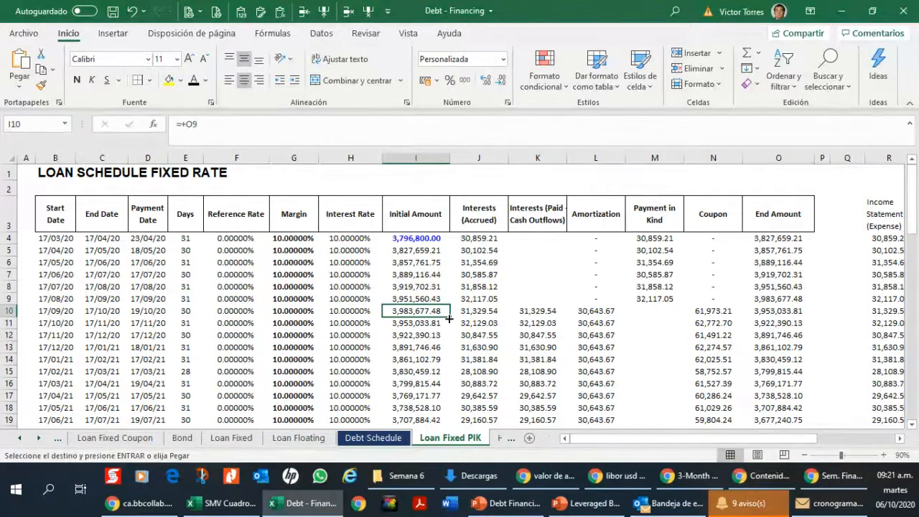
click(659, 243)
drag(659, 242, 654, 300)
key(ctrl+v)
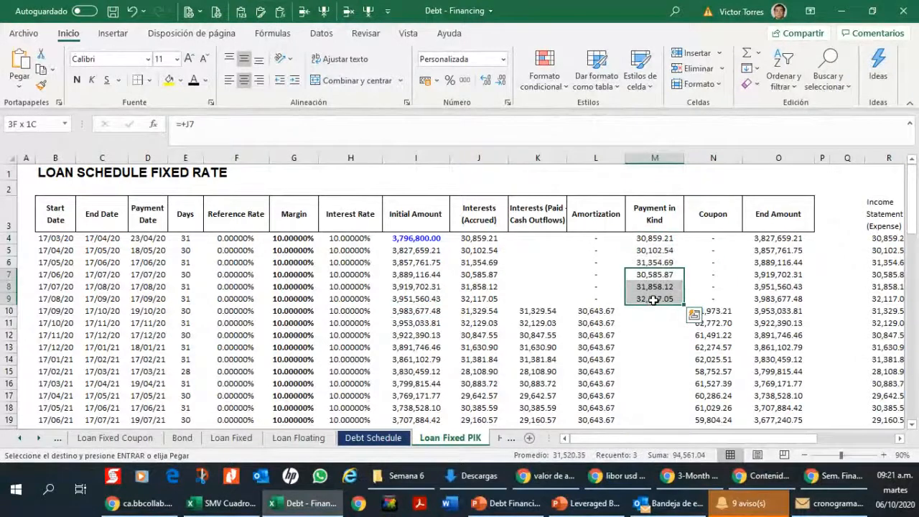
click(435, 309)
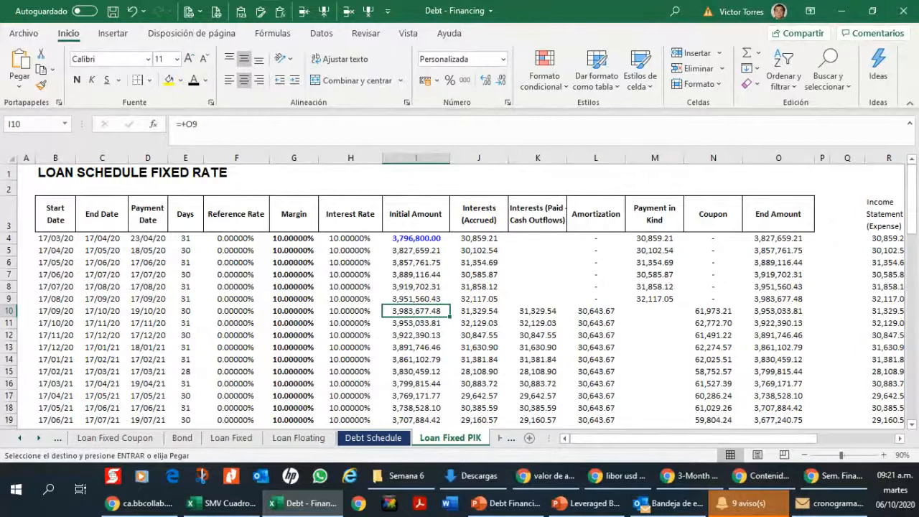
key(alt+Tab)
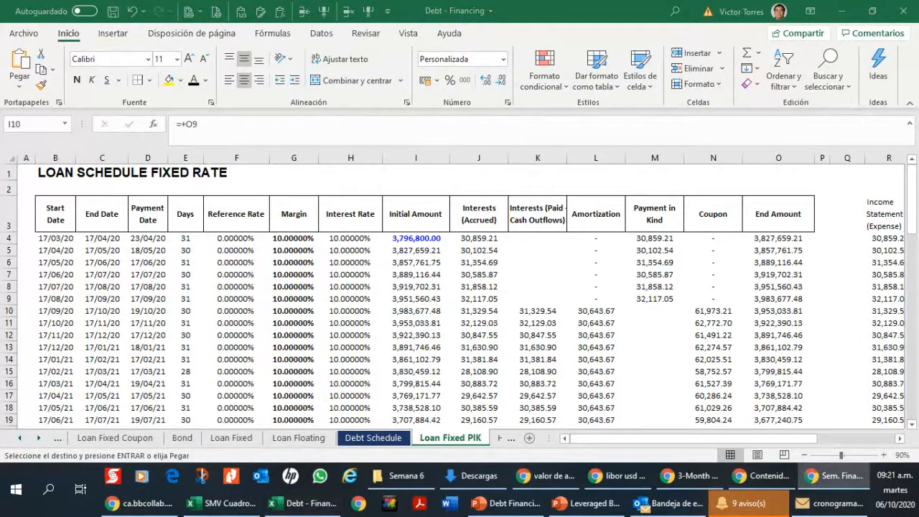
key(alt+Tab)
Step: Save a copy of the workbook in the Descargas folder as Debt - Financing Rev
click(66, 169)
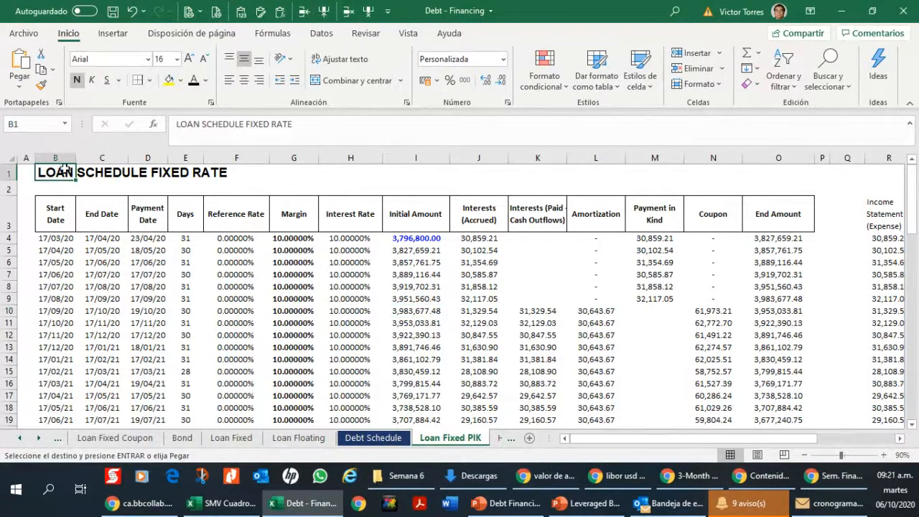
click(22, 33)
click(69, 221)
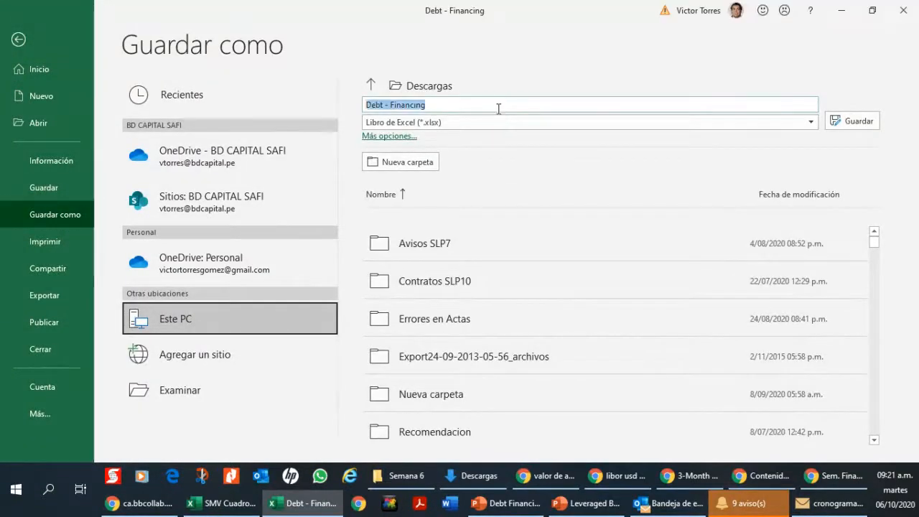
click(498, 108)
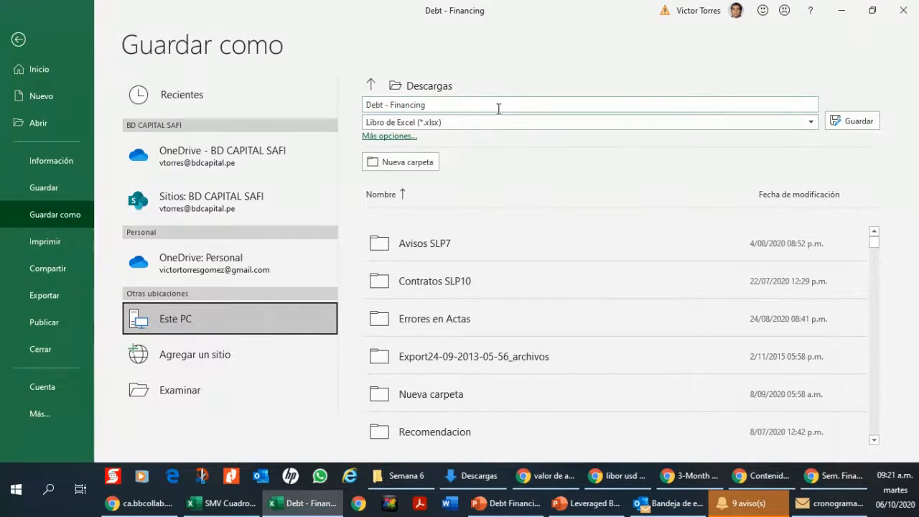
text(We)
key(BackSpace)
key(BackSpace)
text(Rev)
key(Return)
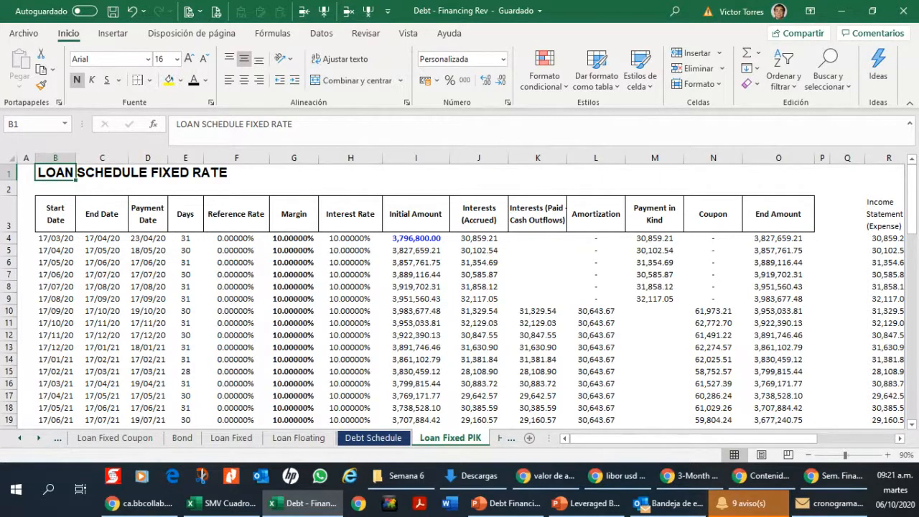
Step: Review the 2021 Loan Fixed principal payment formula on the Debt Schedule sheet and look over the Loan Floating schedule
key(alt+Tab)
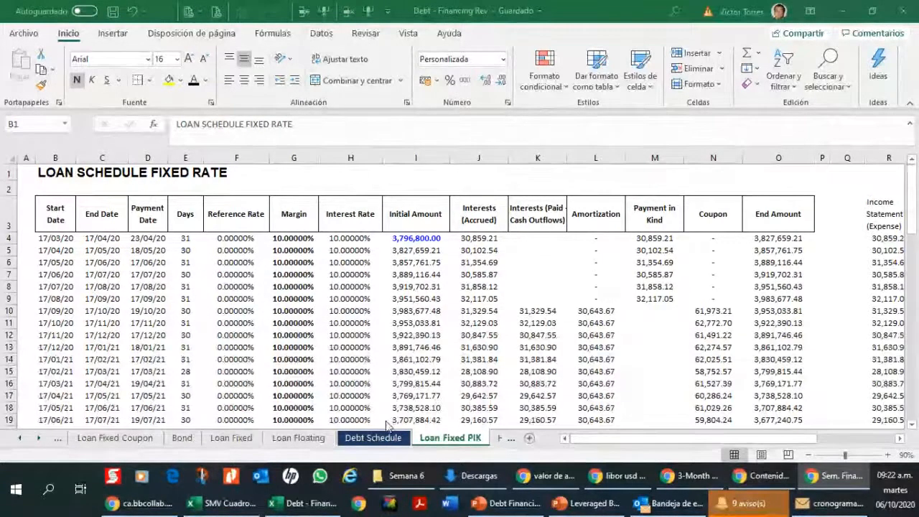
click(418, 306)
click(417, 306)
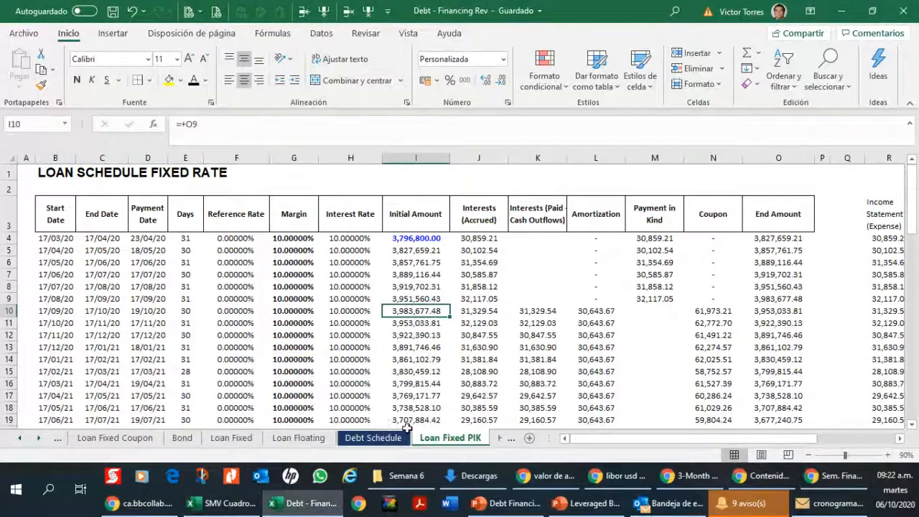
click(384, 437)
click(204, 255)
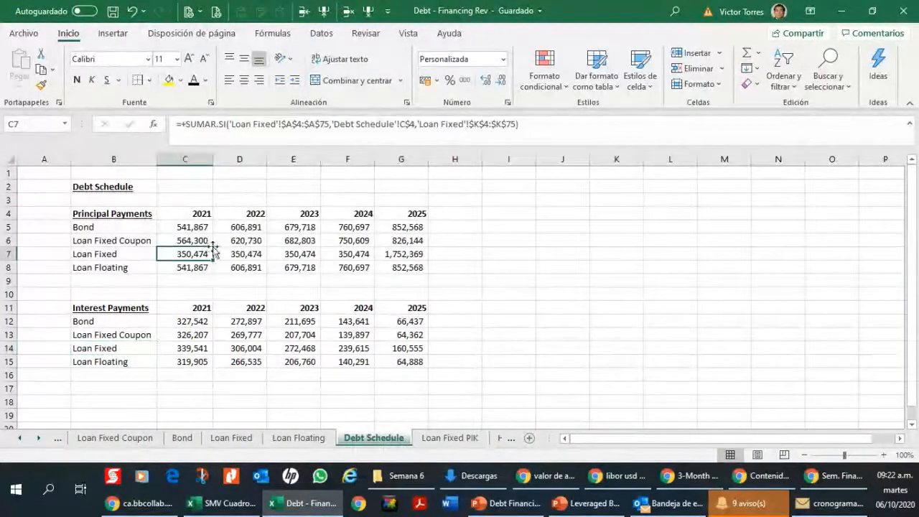
click(276, 437)
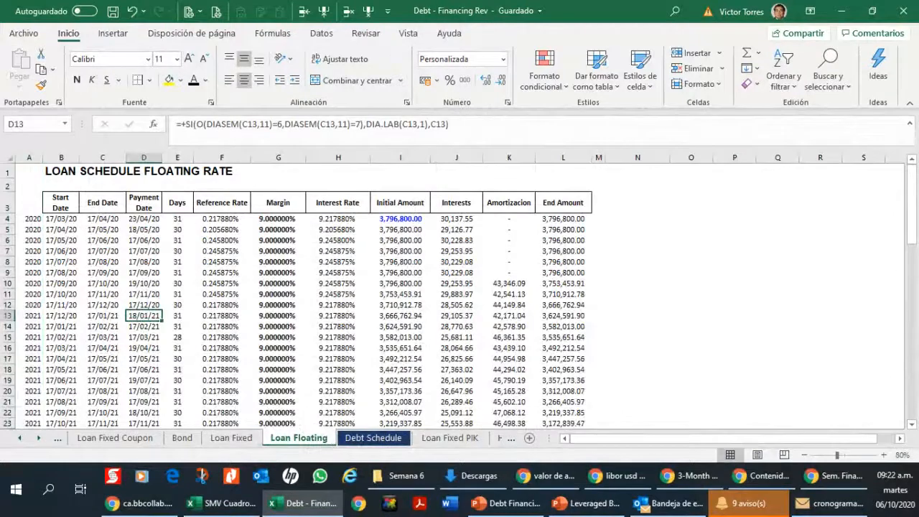
key(alt+Tab)
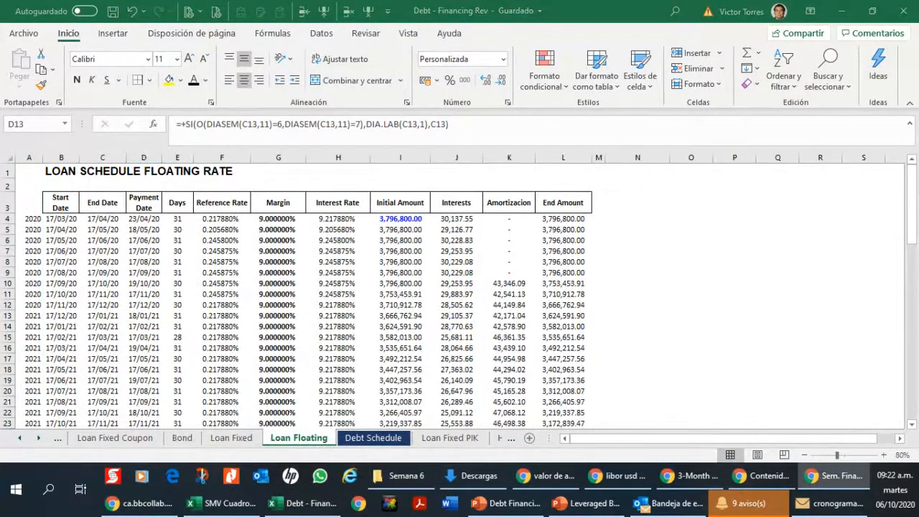